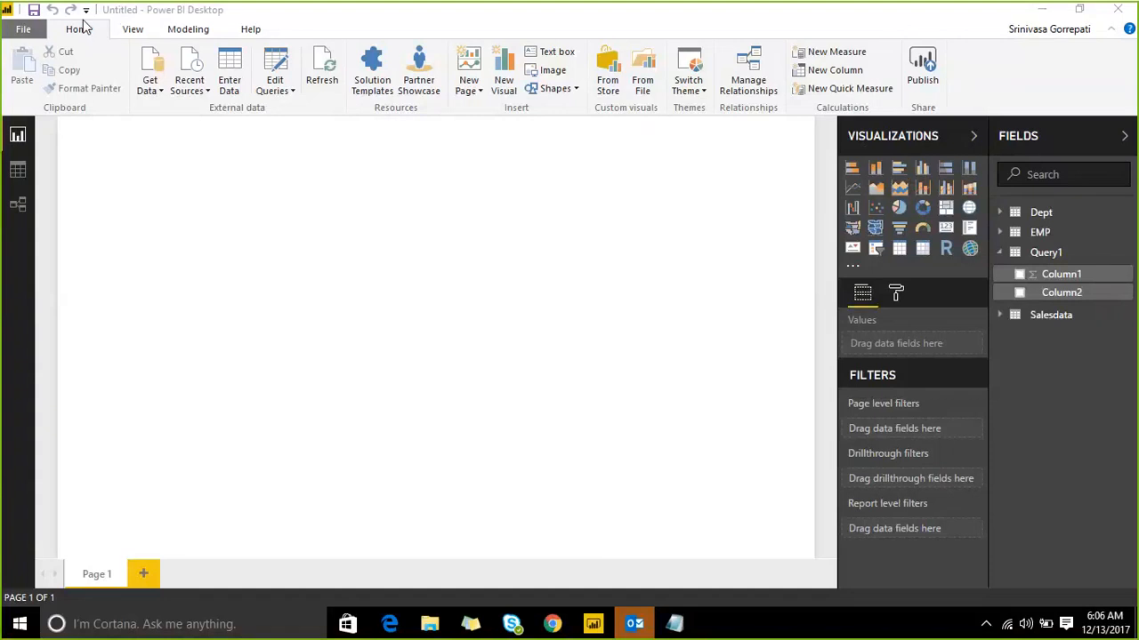
Step: Browse the View, Home and Modeling ribbon tabs
{"action": "left_click", "coordinate": [129, 30]}
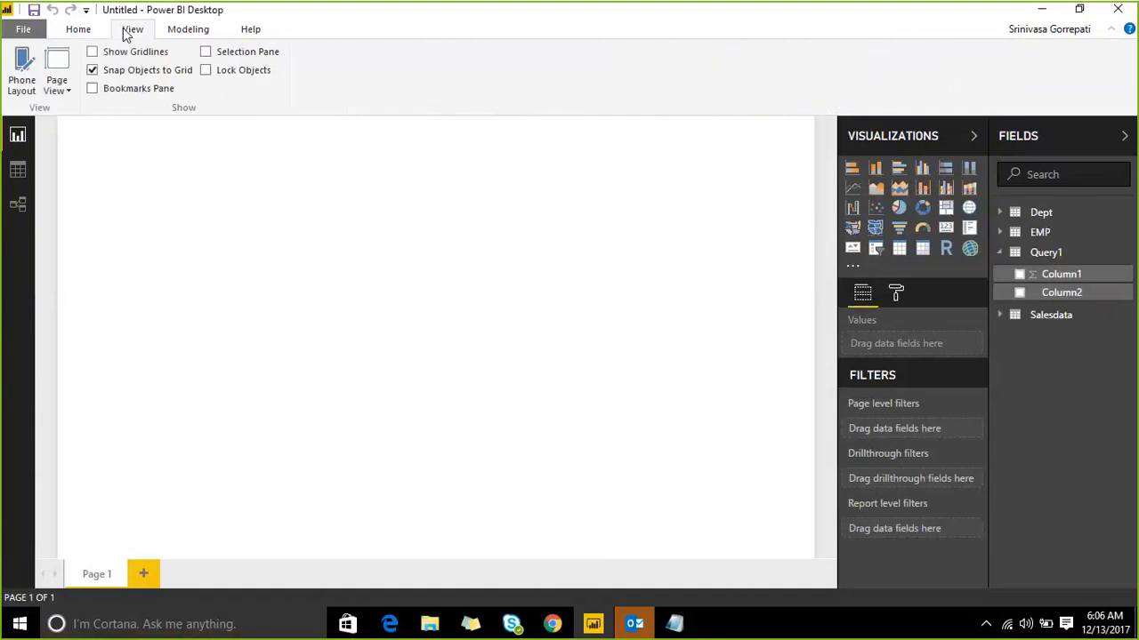
{"action": "left_click", "coordinate": [76, 33]}
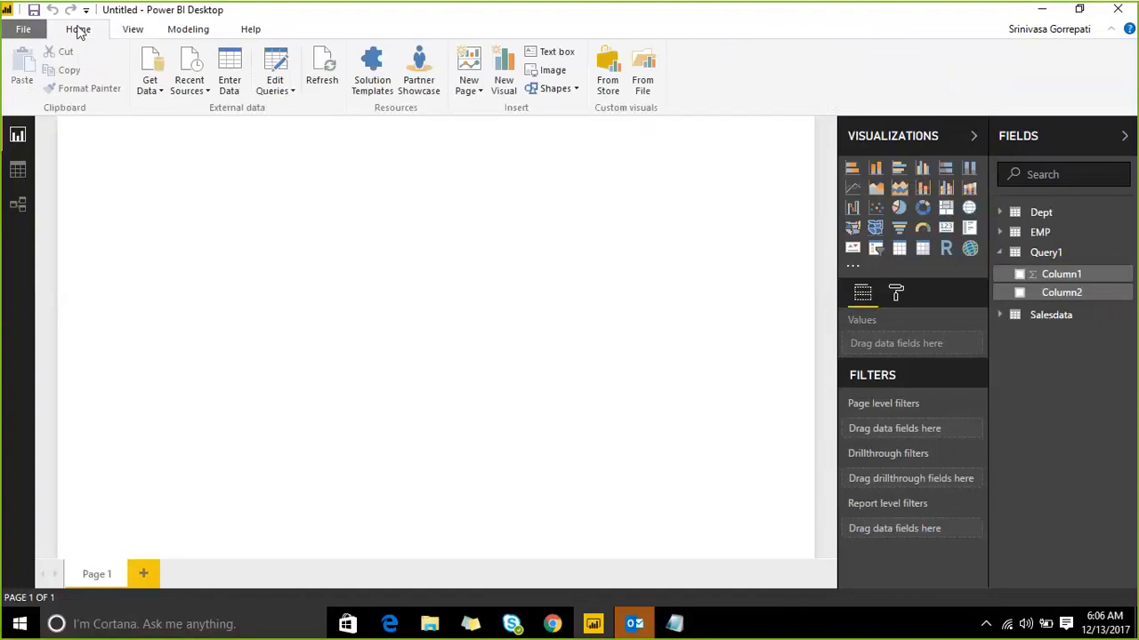
{"action": "left_click", "coordinate": [147, 32]}
{"action": "left_click", "coordinate": [175, 32]}
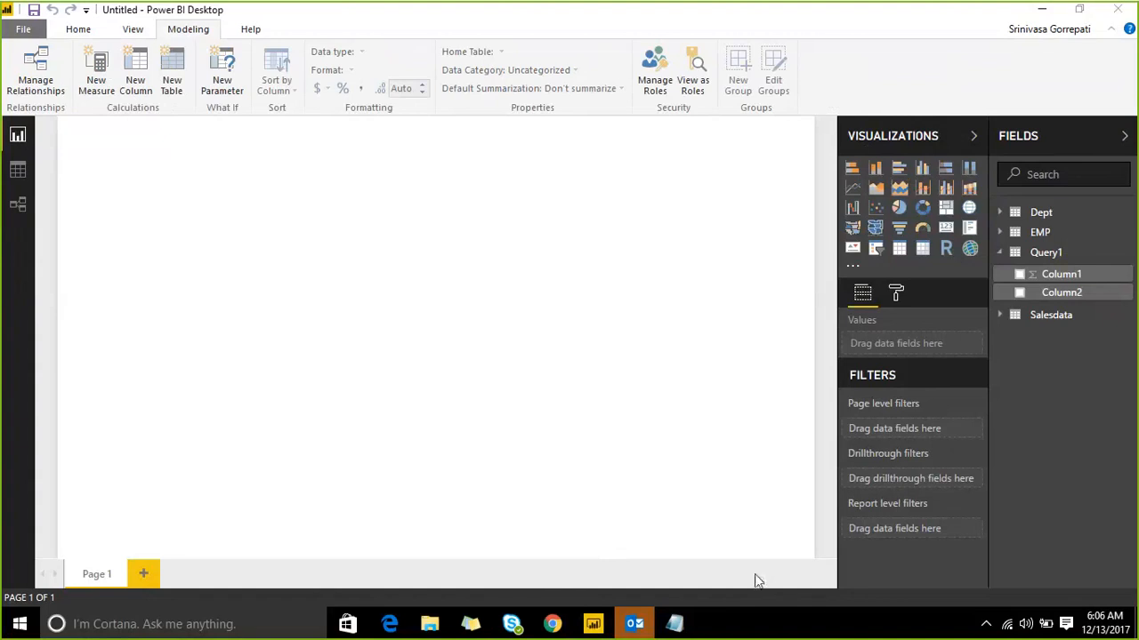
Step: Collapse the Fields and Visualizations panes to widen the report canvas
{"action": "left_click", "coordinate": [823, 623]}
{"action": "left_click", "coordinate": [1083, 142]}
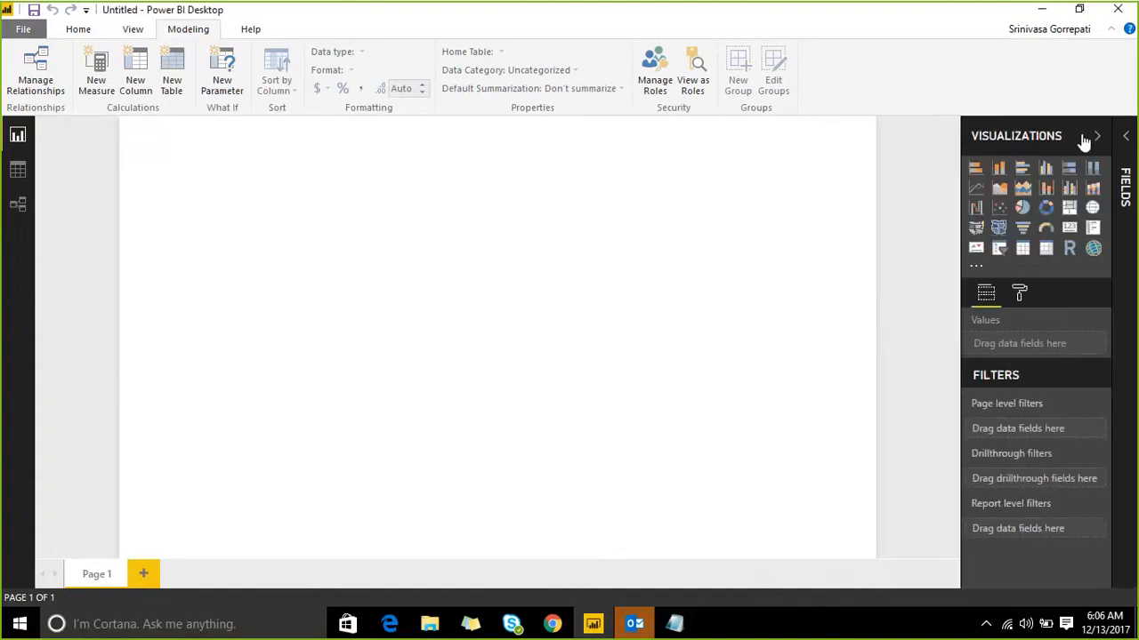
{"action": "left_click", "coordinate": [1078, 139]}
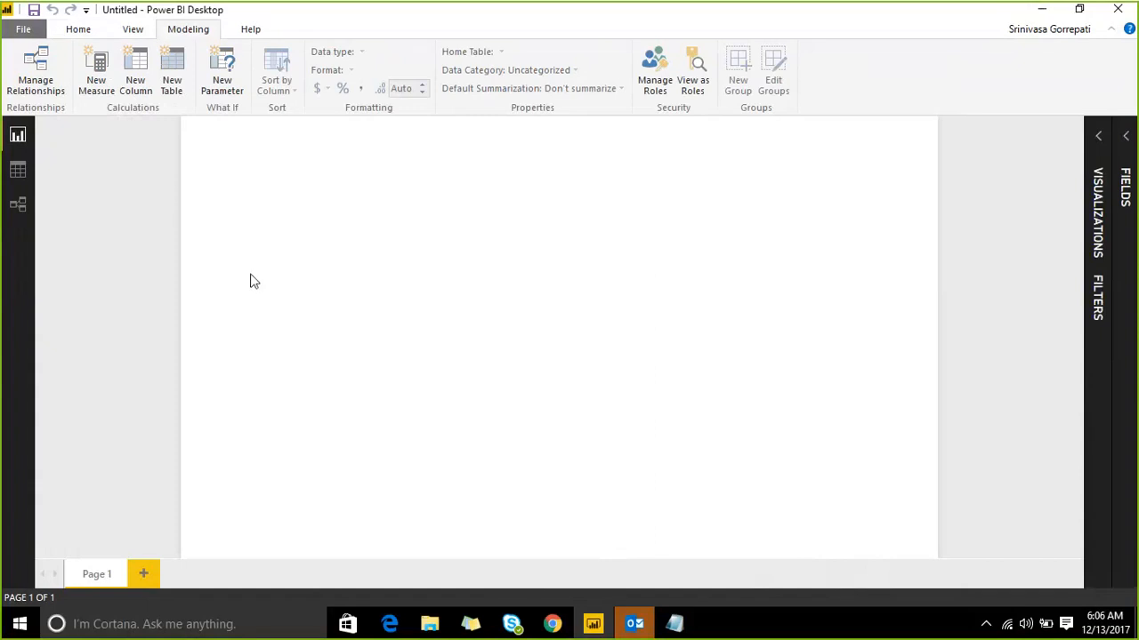
Step: Add four new report pages, up to Page 5
{"action": "left_click", "coordinate": [143, 574]}
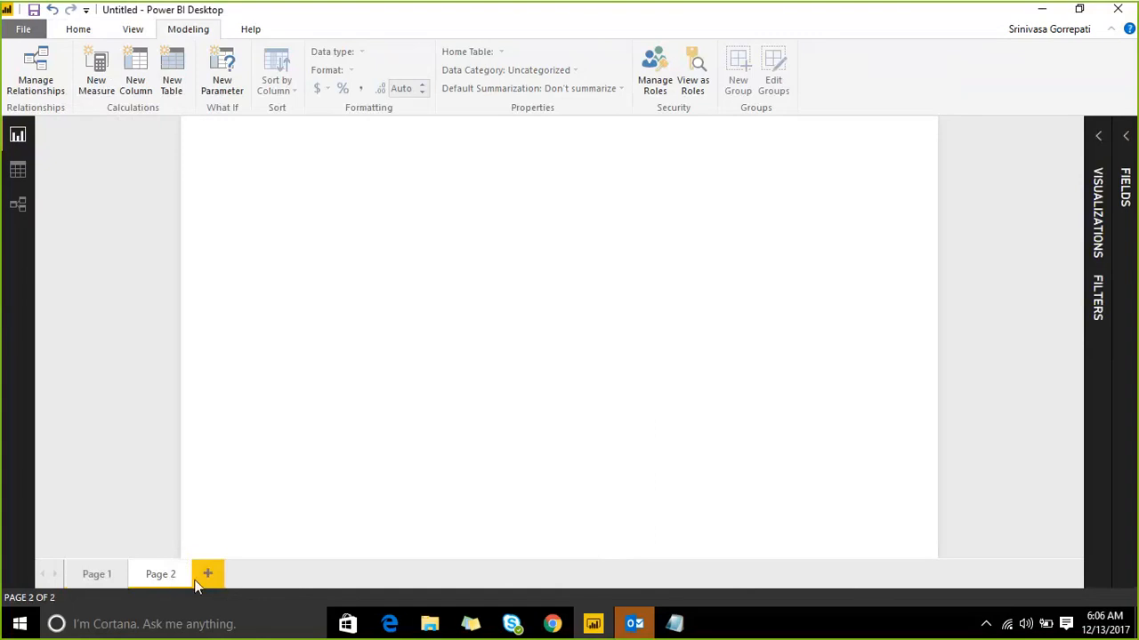
{"action": "left_click", "coordinate": [208, 575]}
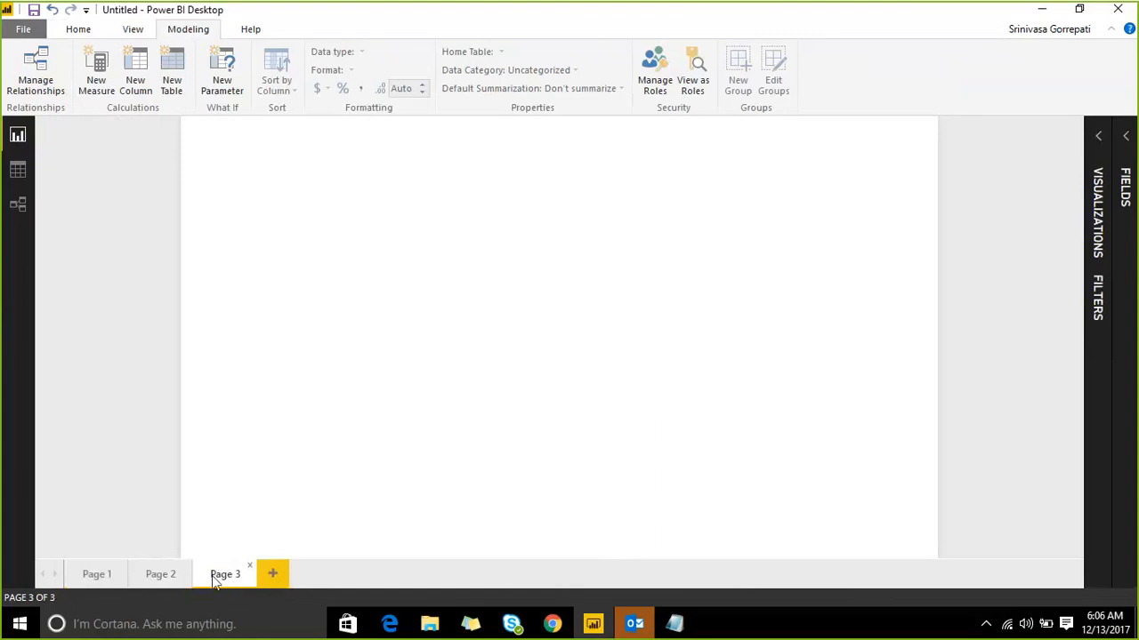
{"action": "left_click", "coordinate": [271, 578]}
{"action": "left_click", "coordinate": [335, 578]}
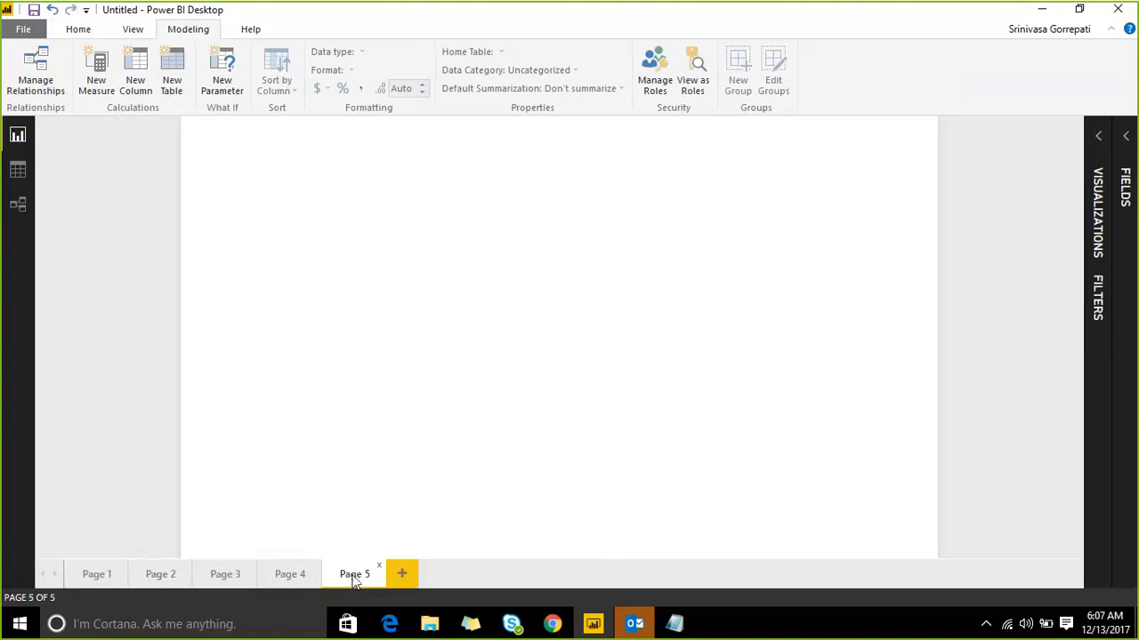
Step: Delete Page 5, then start renaming Page 4 but keep its name unchanged
{"action": "right_click", "coordinate": [356, 574]}
{"action": "left_click", "coordinate": [373, 569]}
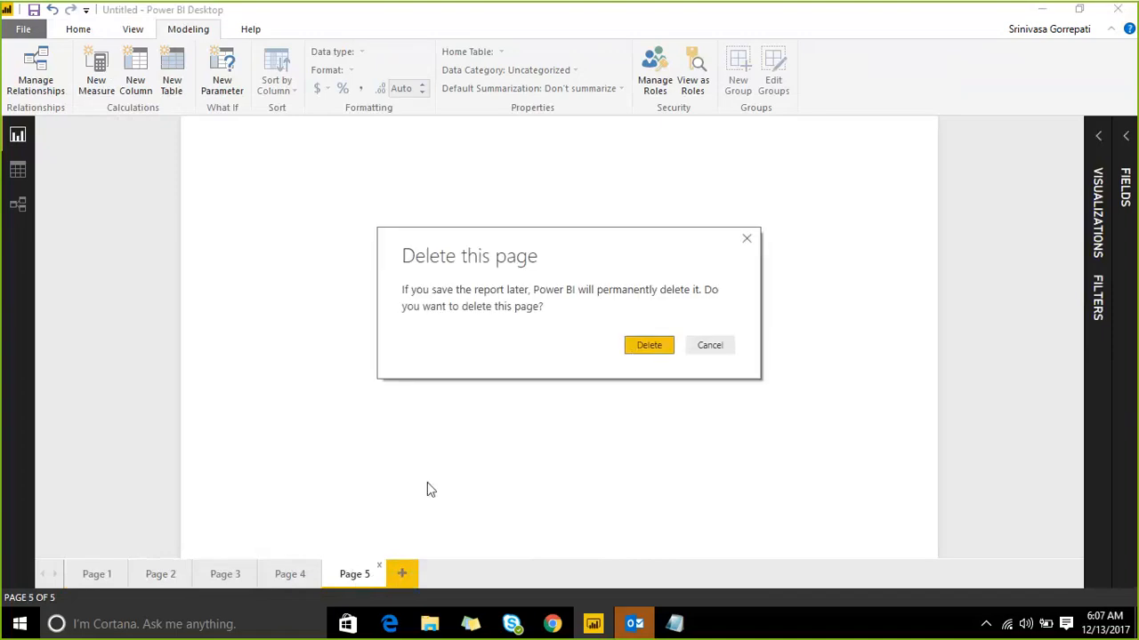
{"action": "left_click", "coordinate": [647, 345]}
{"action": "right_click", "coordinate": [294, 576]}
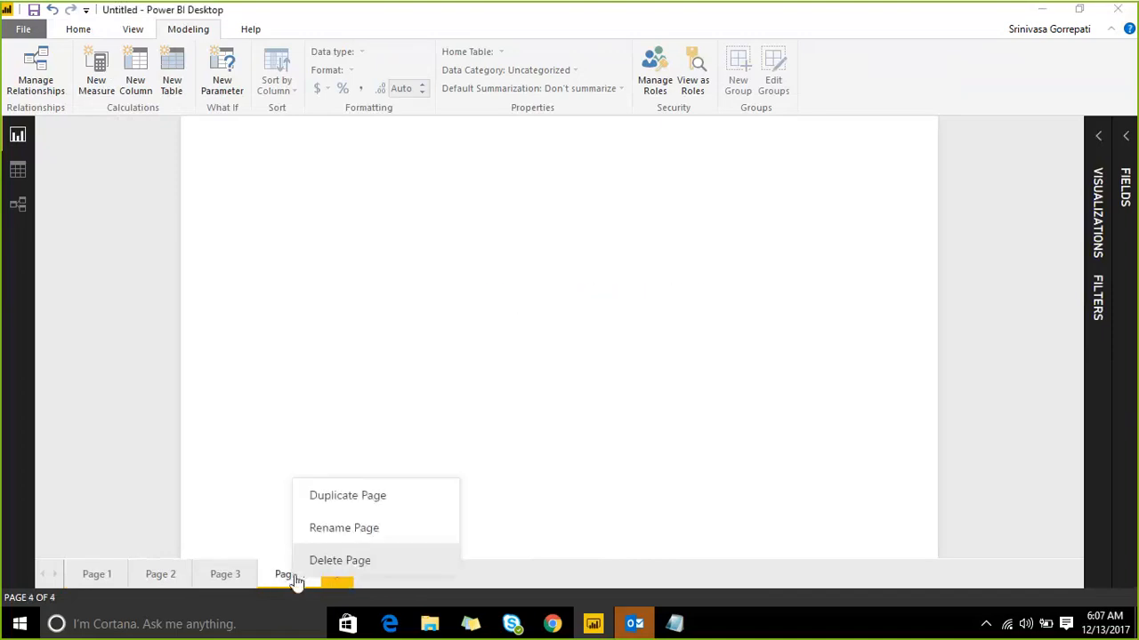
{"action": "left_click", "coordinate": [330, 530]}
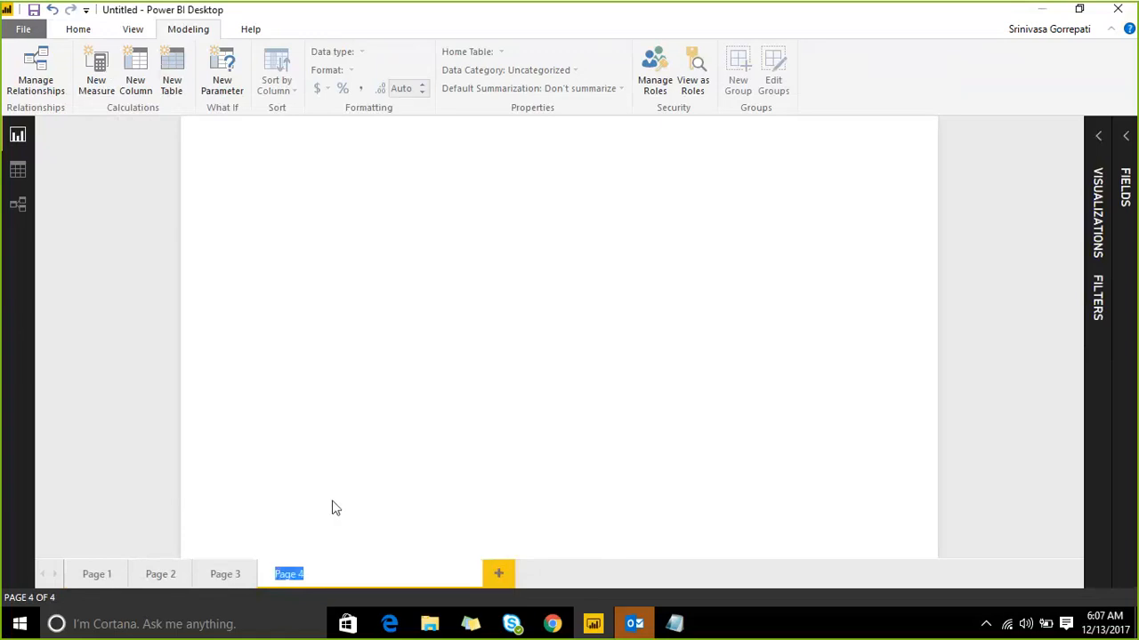
{"action": "left_click", "coordinate": [266, 550]}
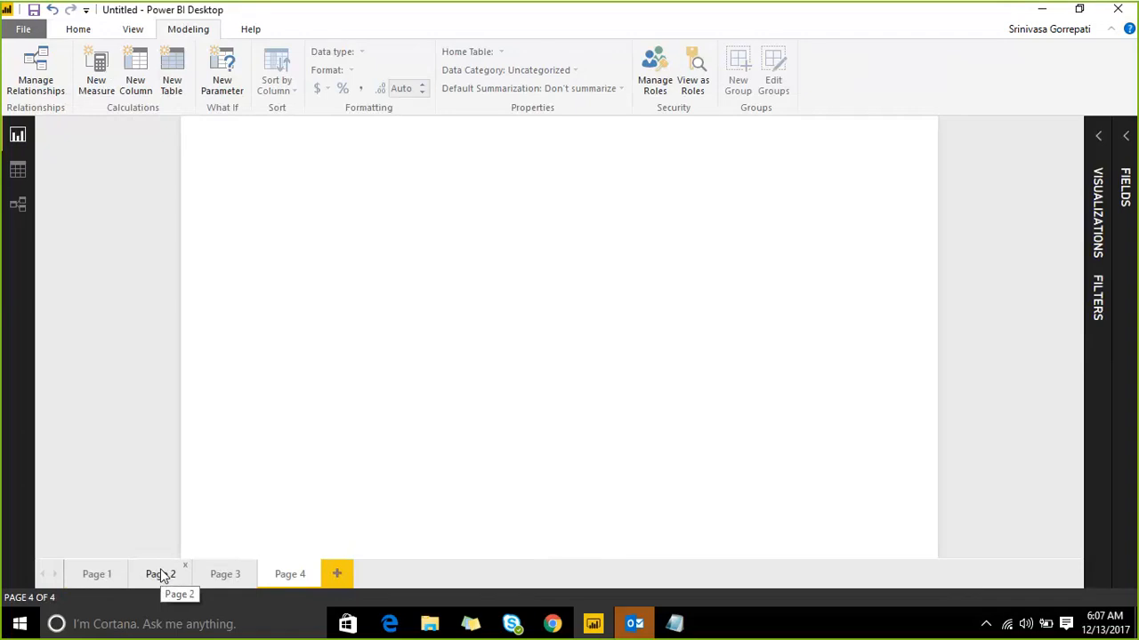
Step: On Page 1, add a clustered column chart with CityName on the axis and Amount Paid as values
{"action": "left_click", "coordinate": [92, 574]}
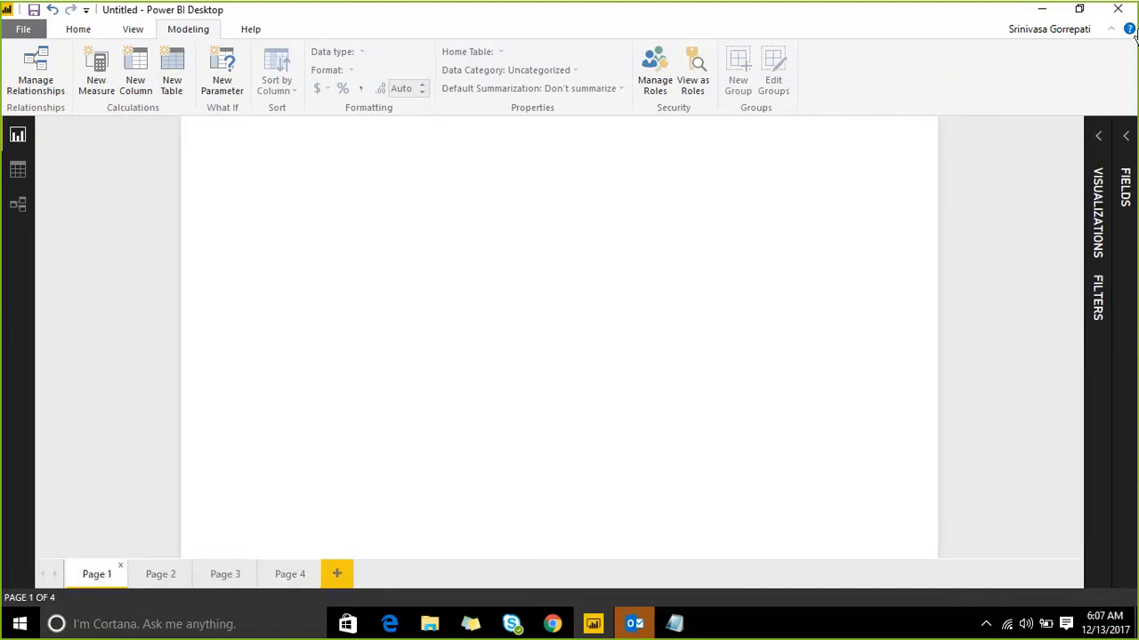
{"action": "left_click", "coordinate": [1125, 136]}
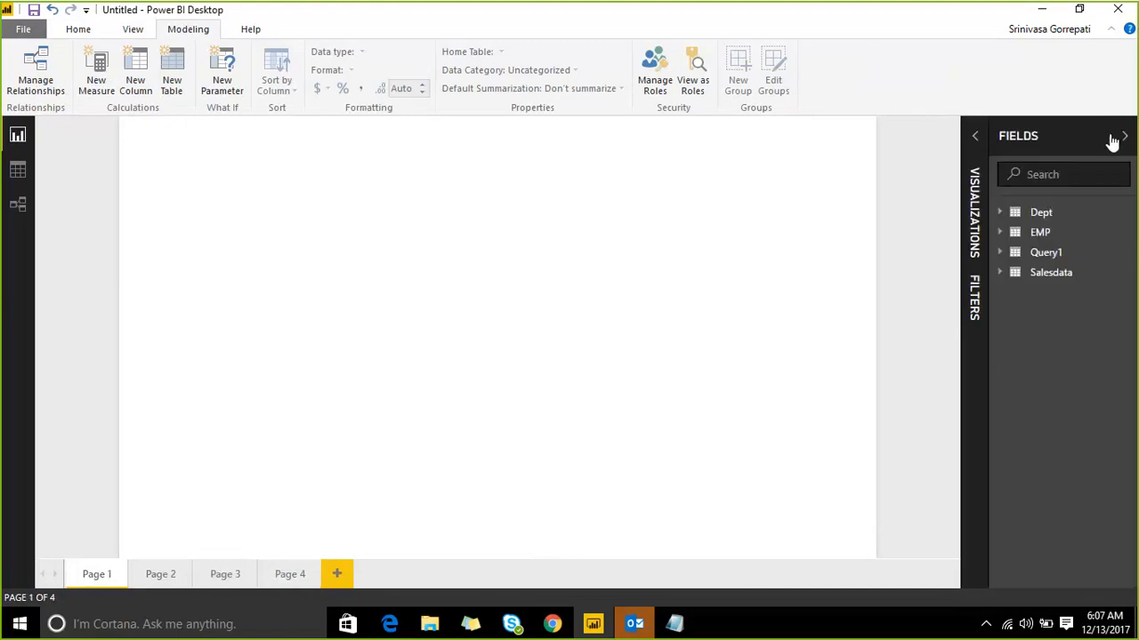
{"action": "left_click", "coordinate": [960, 173]}
{"action": "left_click", "coordinate": [922, 167]}
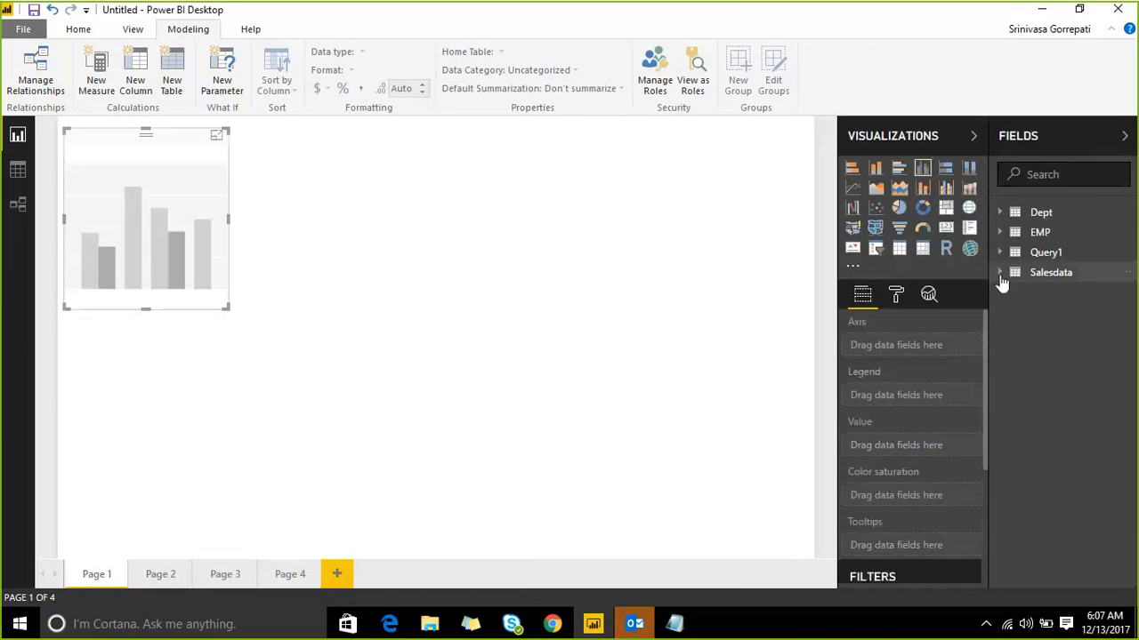
{"action": "left_click", "coordinate": [1000, 272]}
{"action": "left_click_drag", "start_coordinate": [1063, 348], "coordinate": [849, 340]}
{"action": "left_click_drag", "start_coordinate": [1070, 313], "coordinate": [503, 443]}
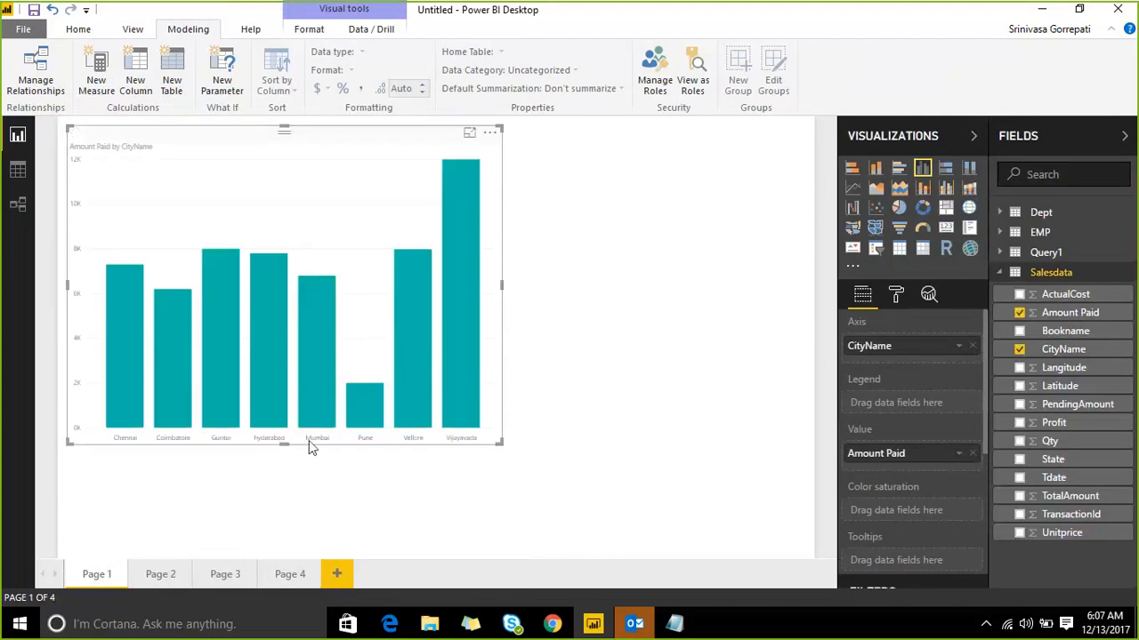
Step: Duplicate Page 1 and move the copied chart right and down on the new page
{"action": "right_click", "coordinate": [98, 574]}
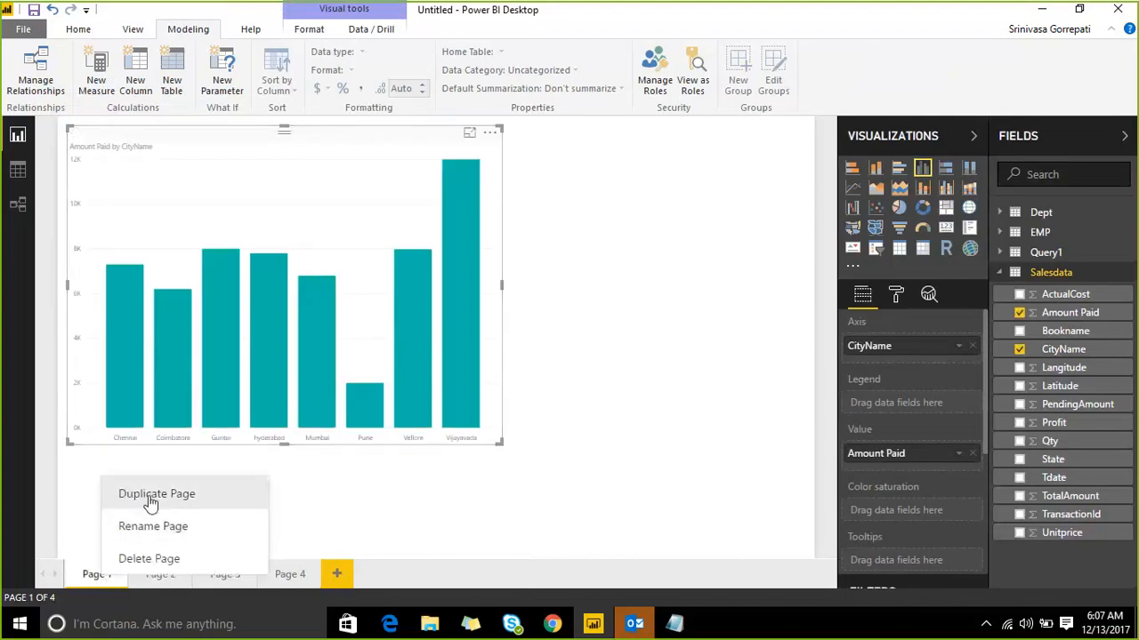
{"action": "left_click", "coordinate": [152, 506]}
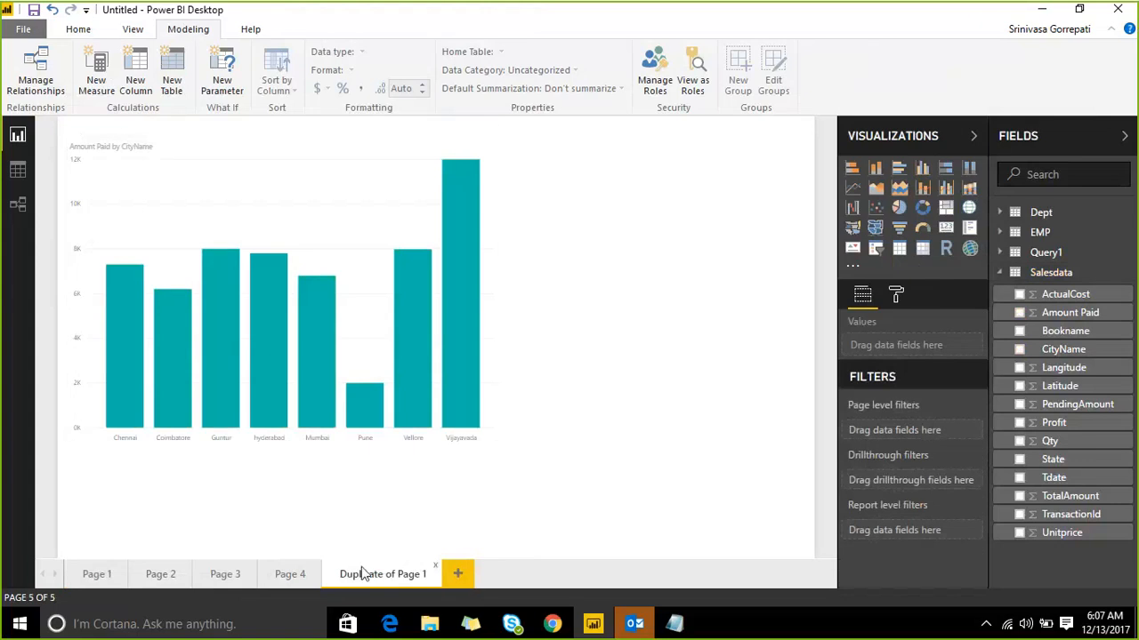
{"action": "left_click_drag", "start_coordinate": [262, 170], "coordinate": [366, 196]}
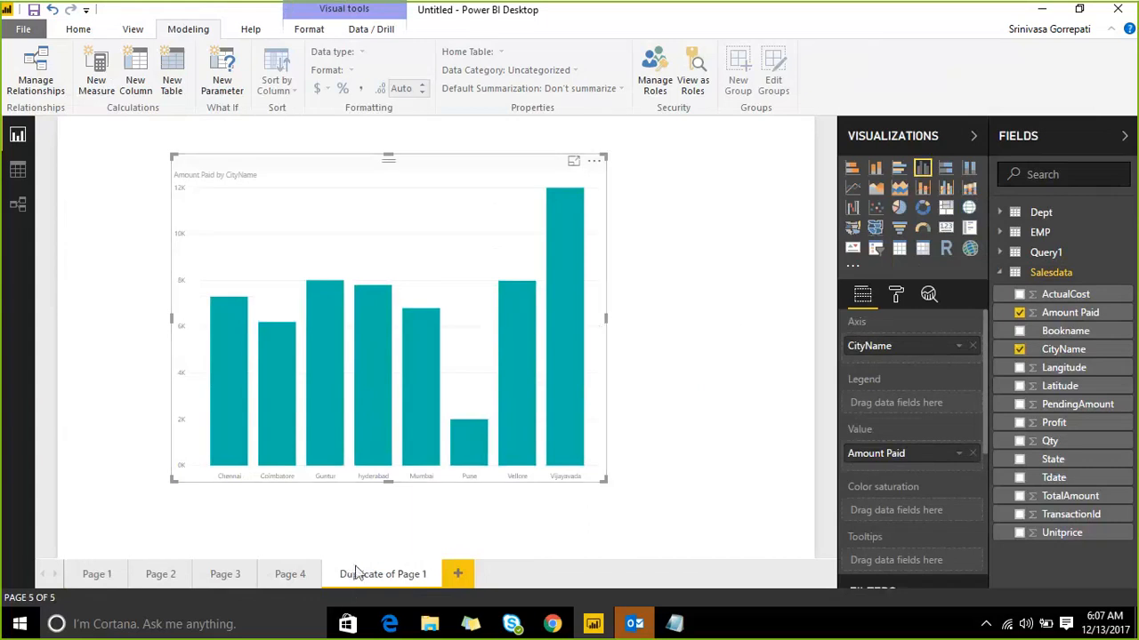
{"action": "right_click", "coordinate": [294, 574]}
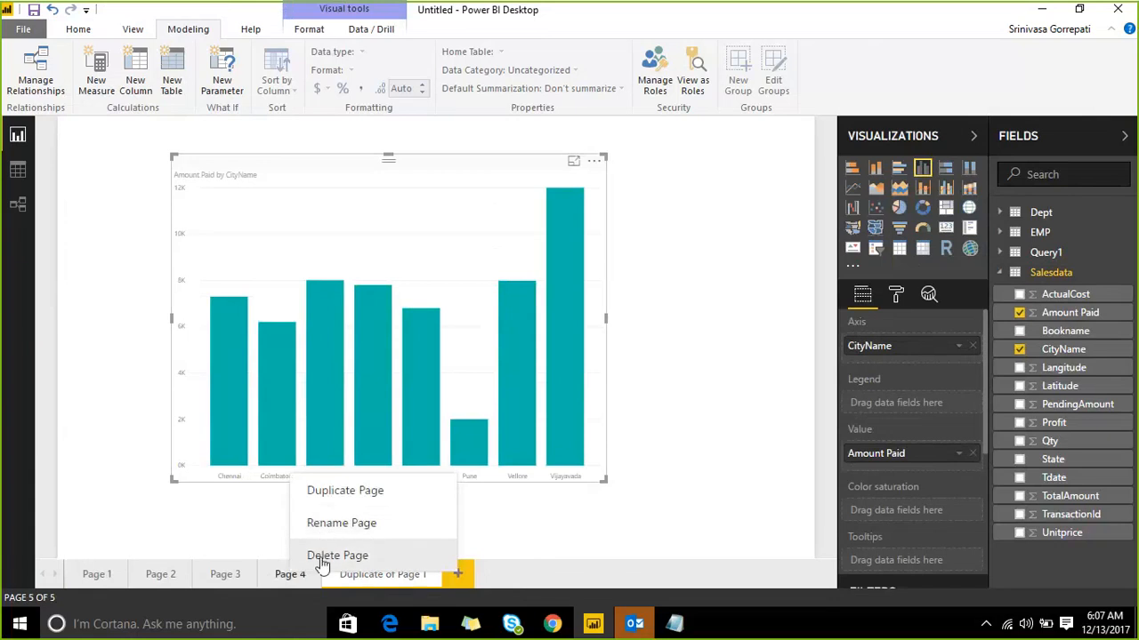
{"action": "left_click", "coordinate": [689, 405]}
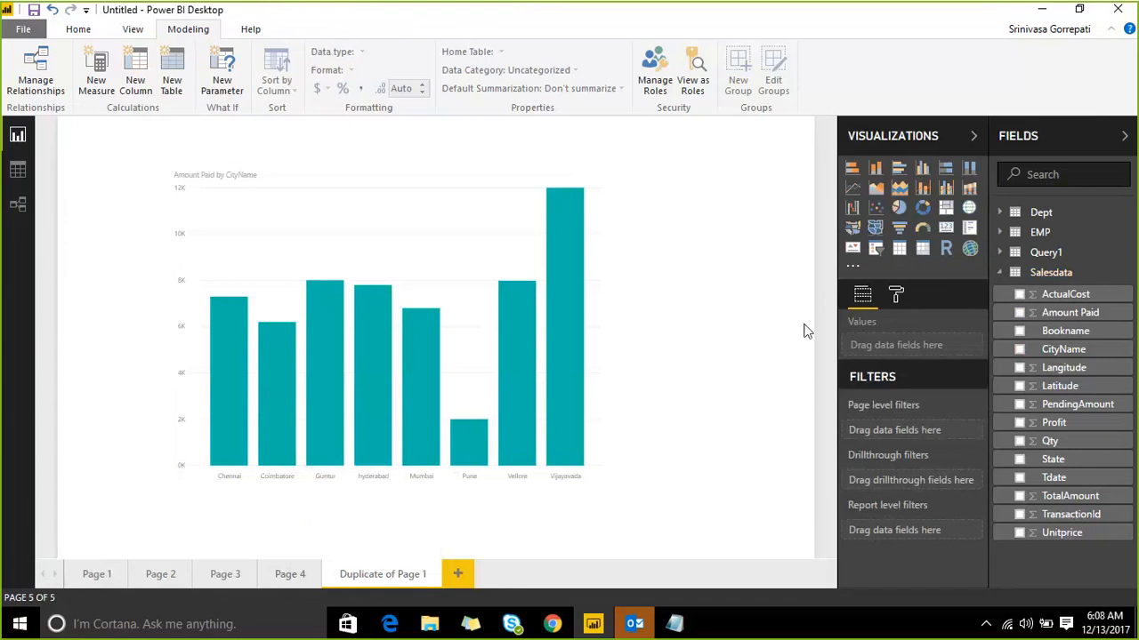
Step: Set the Duplicate of Page 1 page background colour to yellow
{"action": "left_click", "coordinate": [896, 298]}
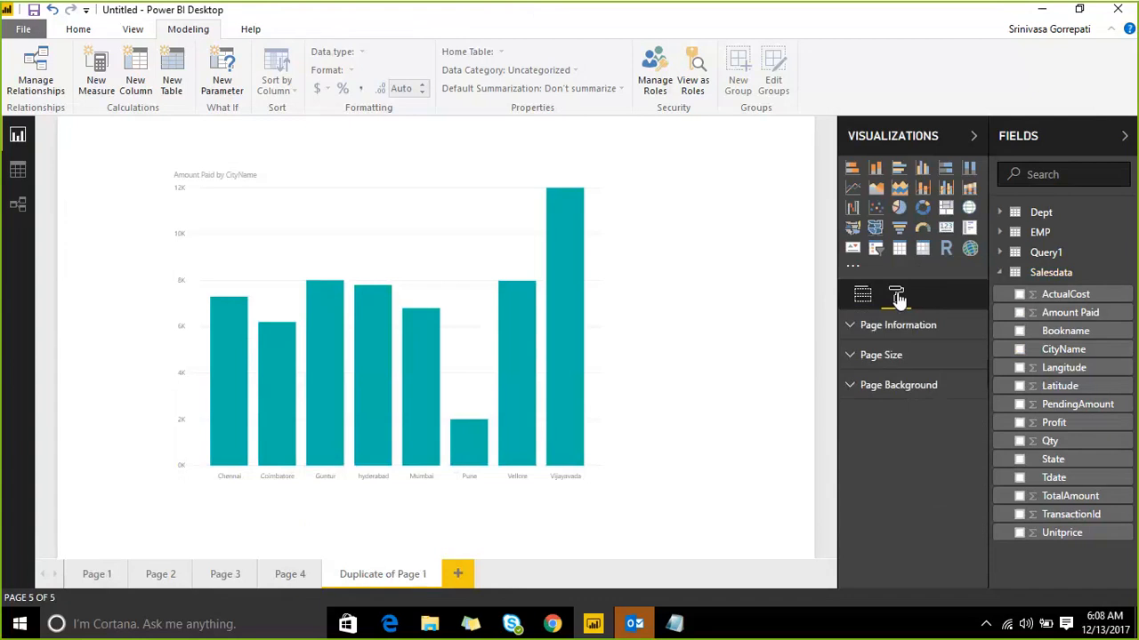
{"action": "left_click", "coordinate": [851, 388]}
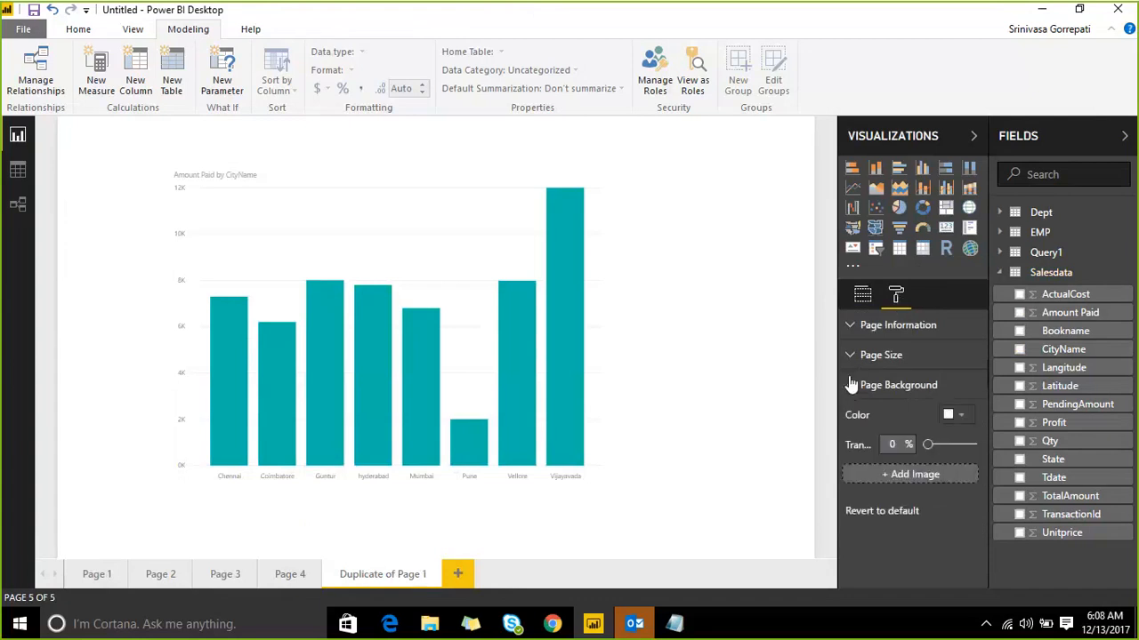
{"action": "left_click", "coordinate": [961, 415]}
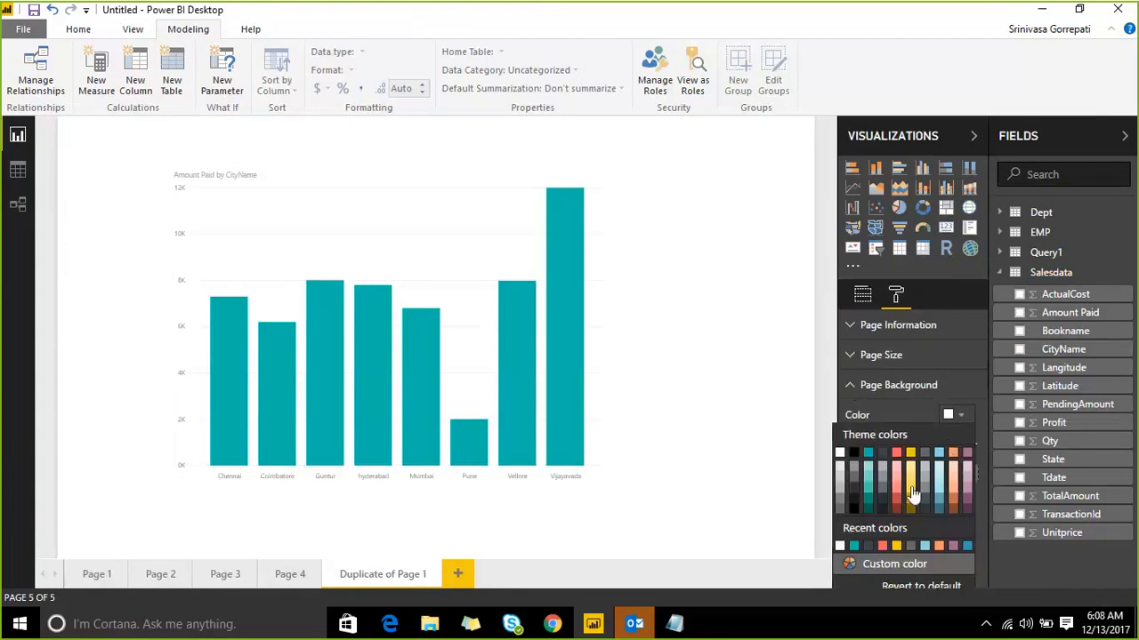
{"action": "left_click", "coordinate": [911, 486]}
{"action": "left_click", "coordinate": [952, 416]}
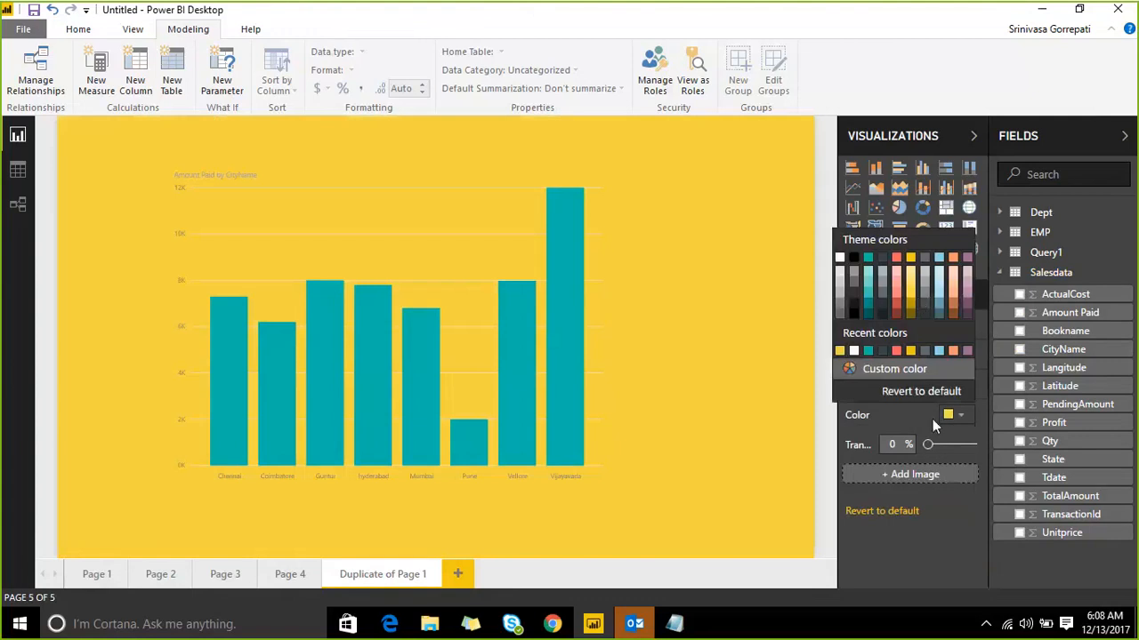
Step: Change the page background colour to salmon and set its transparency to 57%
{"action": "left_click", "coordinate": [909, 278]}
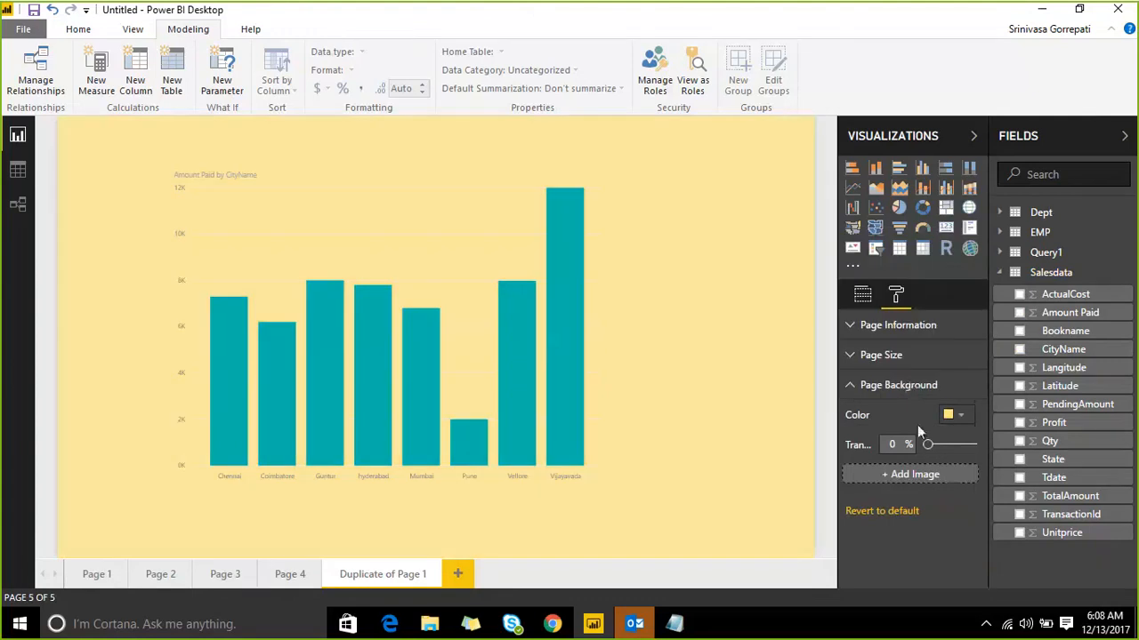
{"action": "left_click", "coordinate": [954, 419]}
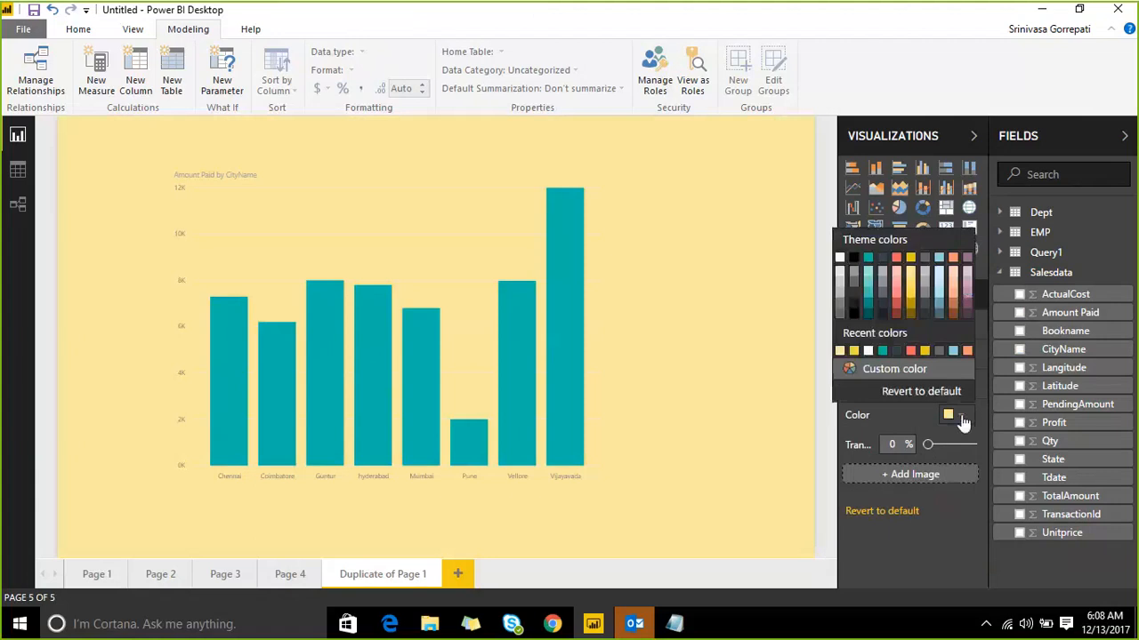
{"action": "left_click", "coordinate": [898, 297]}
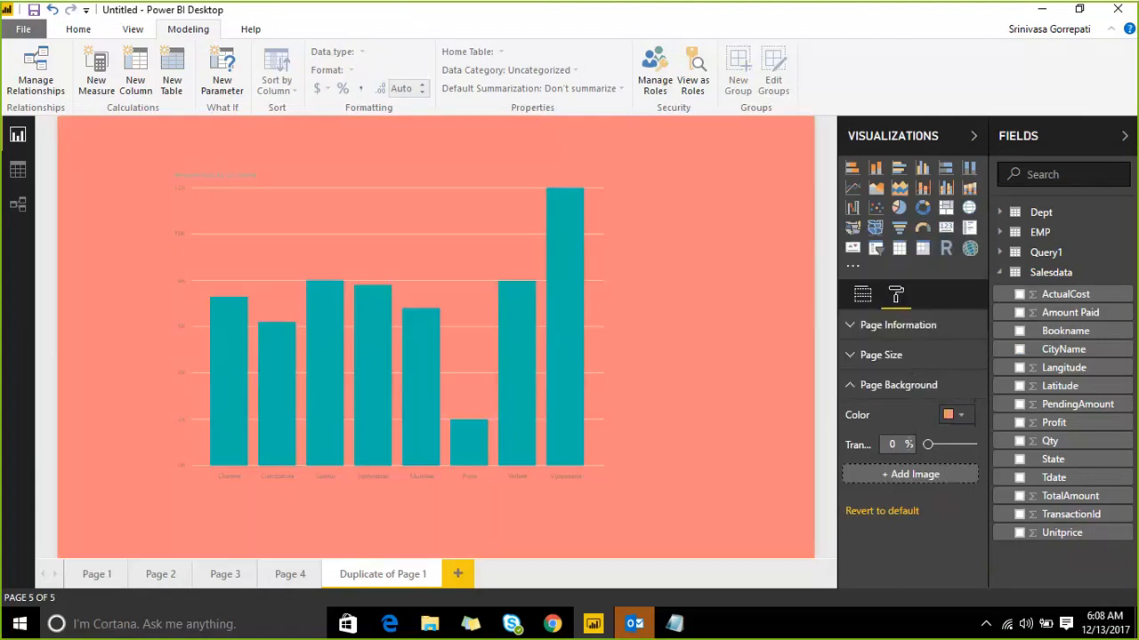
{"action": "left_click_drag", "start_coordinate": [829, 434], "coordinate": [779, 411]}
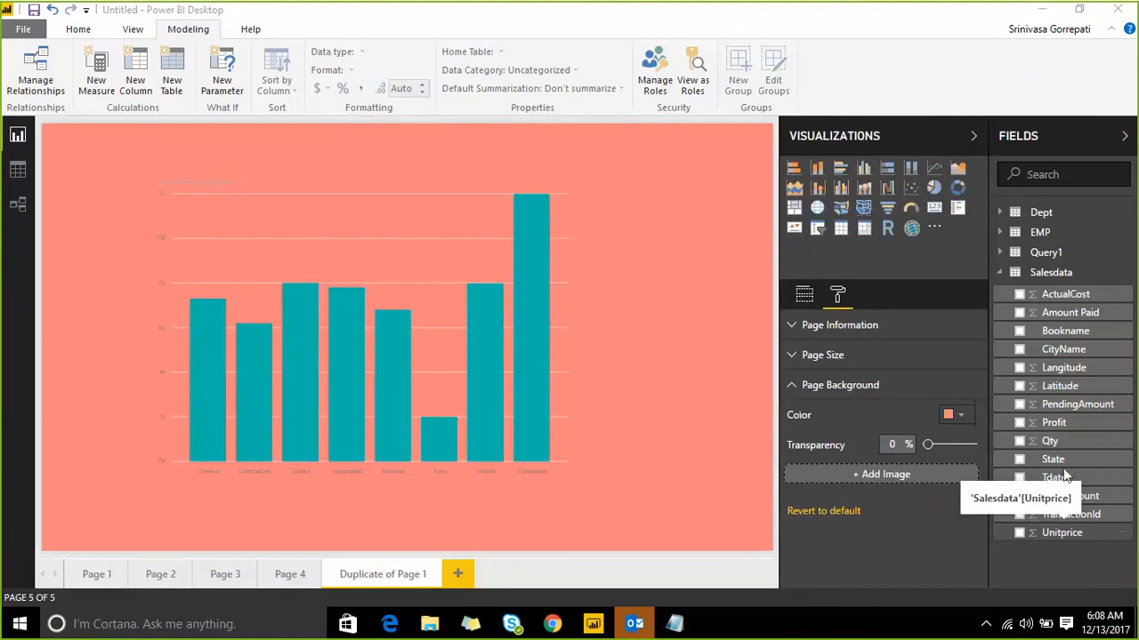
{"action": "mouse_move", "coordinate": [931, 449]}
{"action": "left_mouse_down"}
{"action": "mouse_move", "coordinate": [965, 454]}
{"action": "mouse_move", "coordinate": [952, 452]}
{"action": "left_mouse_up"}
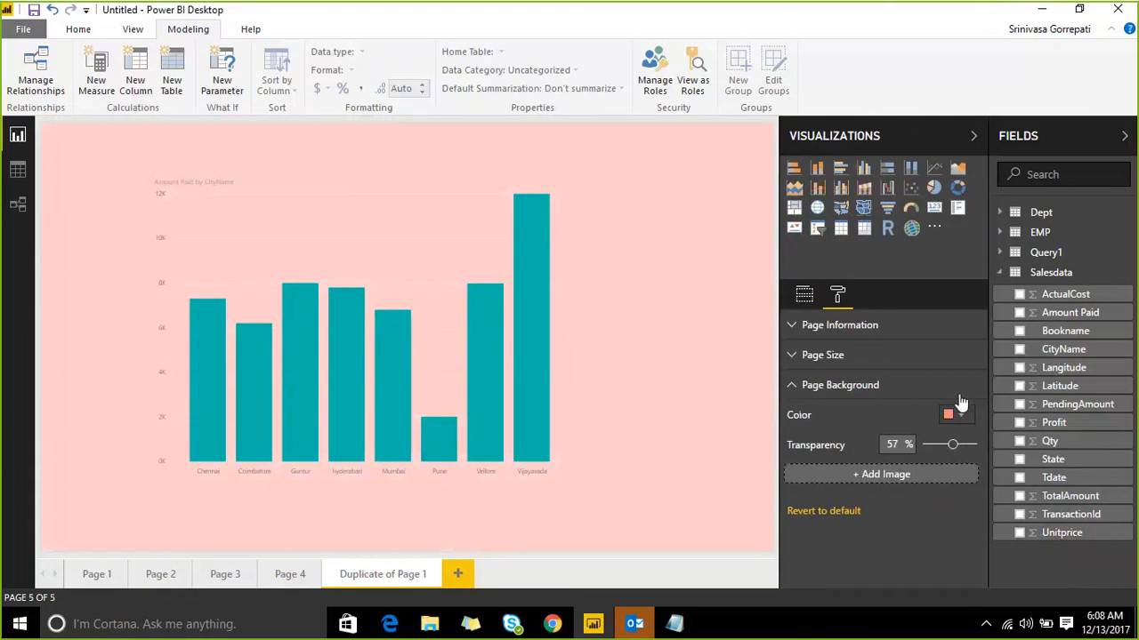
Step: Add Capture.JPG as the page's background image
{"action": "left_click", "coordinate": [890, 474]}
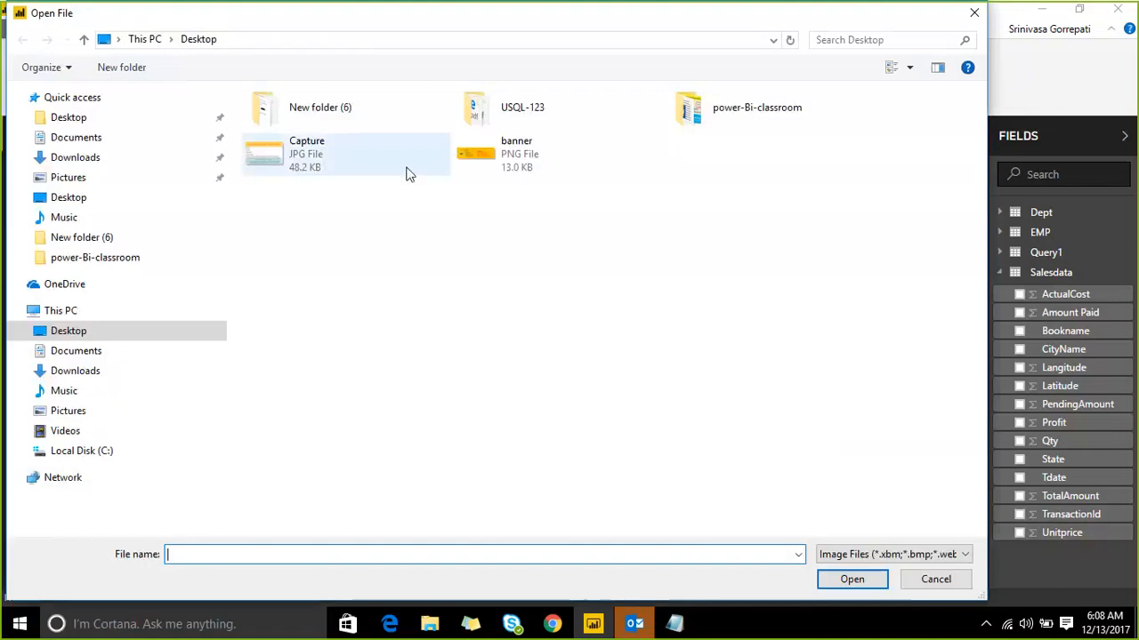
{"action": "left_click", "coordinate": [336, 160]}
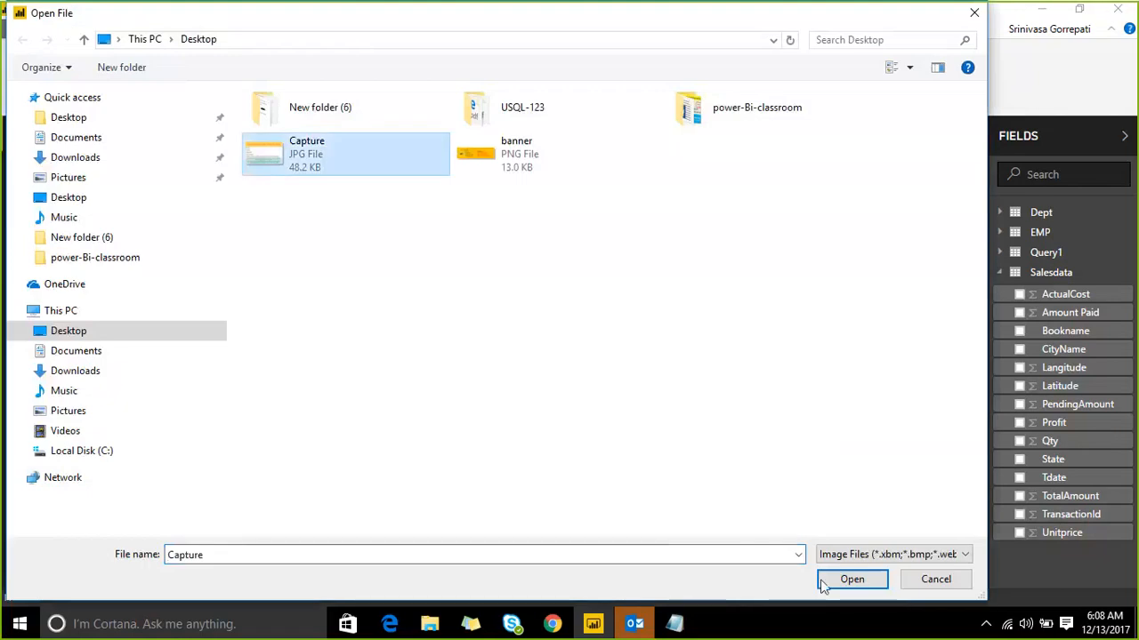
{"action": "left_click", "coordinate": [823, 584]}
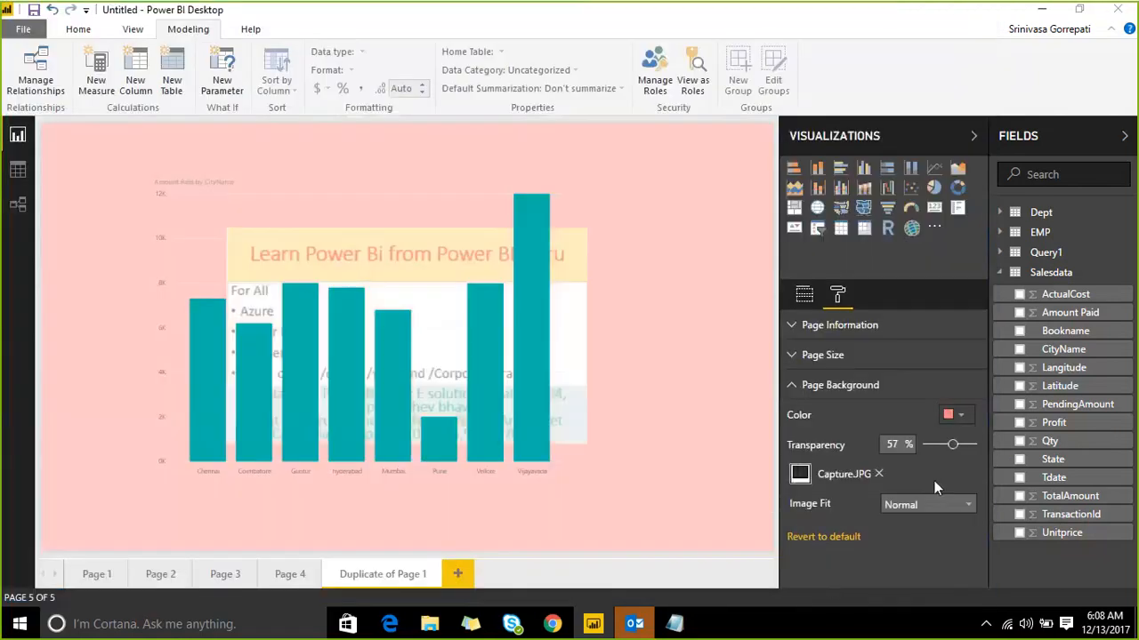
Step: Set the background image fit to Fill and its transparency to 55%
{"action": "left_click", "coordinate": [930, 505]}
{"action": "left_click", "coordinate": [922, 537]}
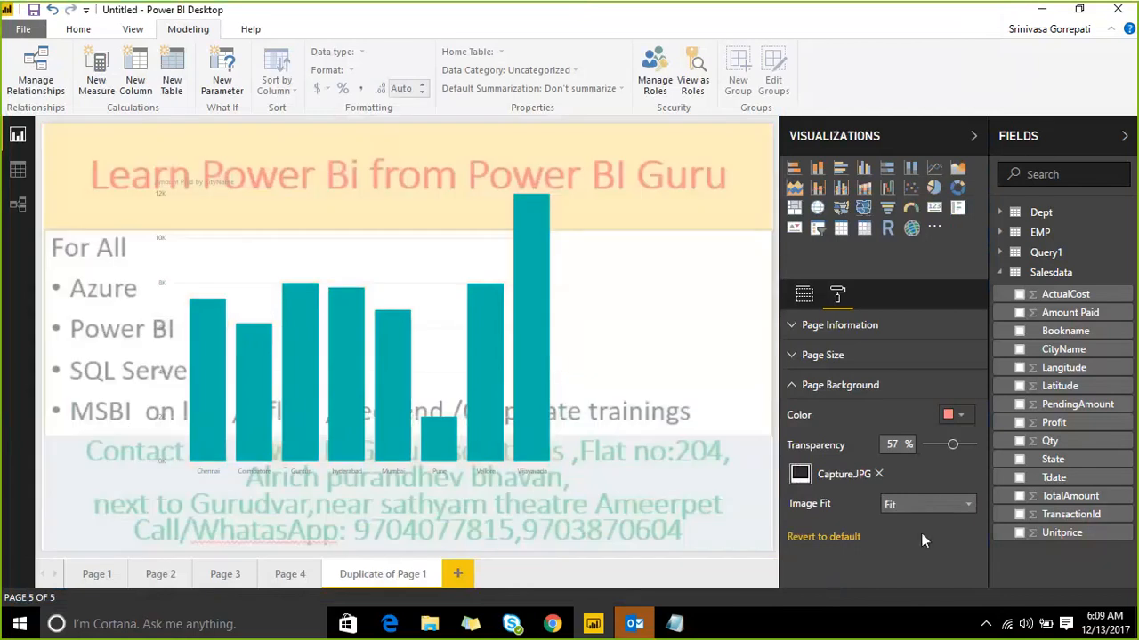
{"action": "left_click", "coordinate": [932, 505]}
{"action": "left_click", "coordinate": [926, 559]}
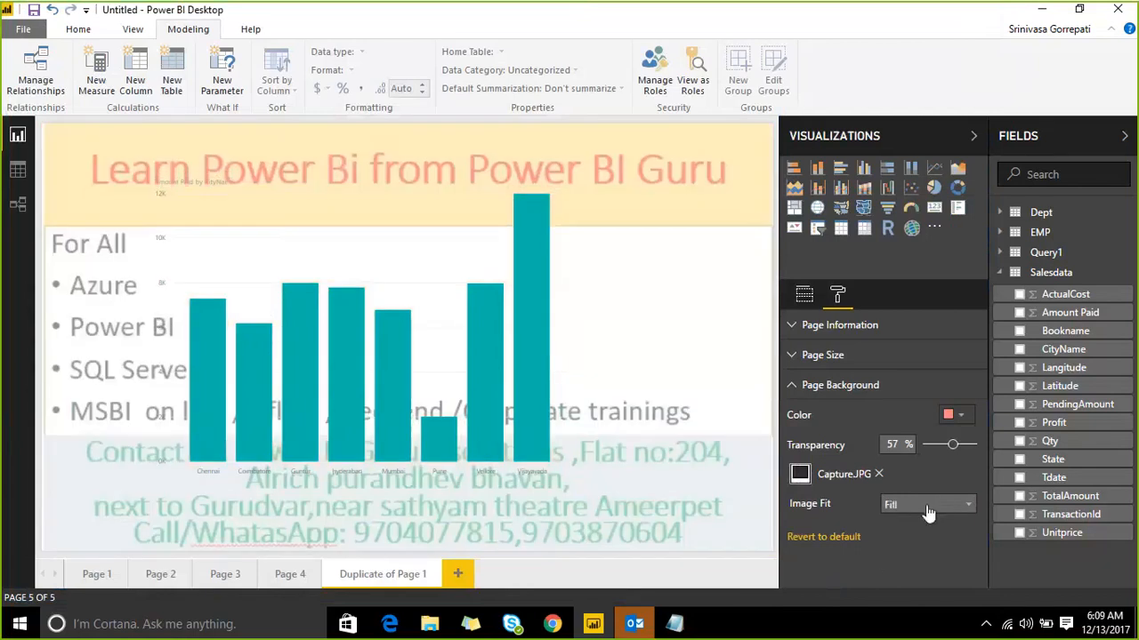
{"action": "left_click", "coordinate": [928, 506]}
{"action": "left_click", "coordinate": [922, 555]}
{"action": "mouse_move", "coordinate": [957, 451]}
{"action": "left_mouse_down"}
{"action": "mouse_move", "coordinate": [927, 454]}
{"action": "mouse_move", "coordinate": [950, 451]}
{"action": "left_mouse_up"}
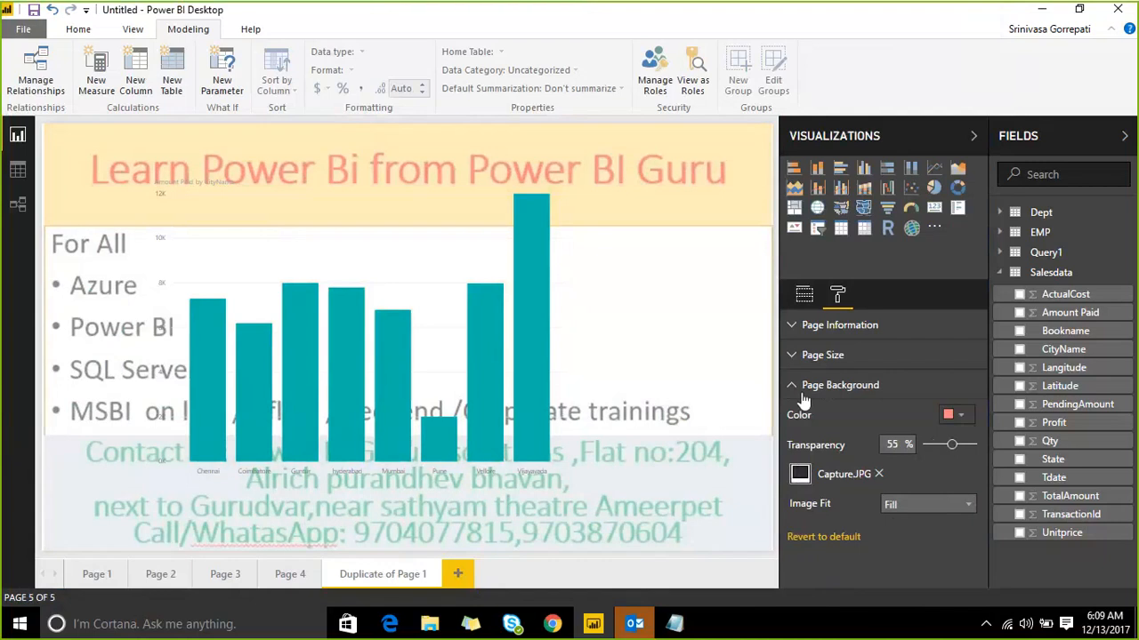
Step: Give Page 4 a salmon background and select Capture as its background image file
{"action": "left_click", "coordinate": [290, 574]}
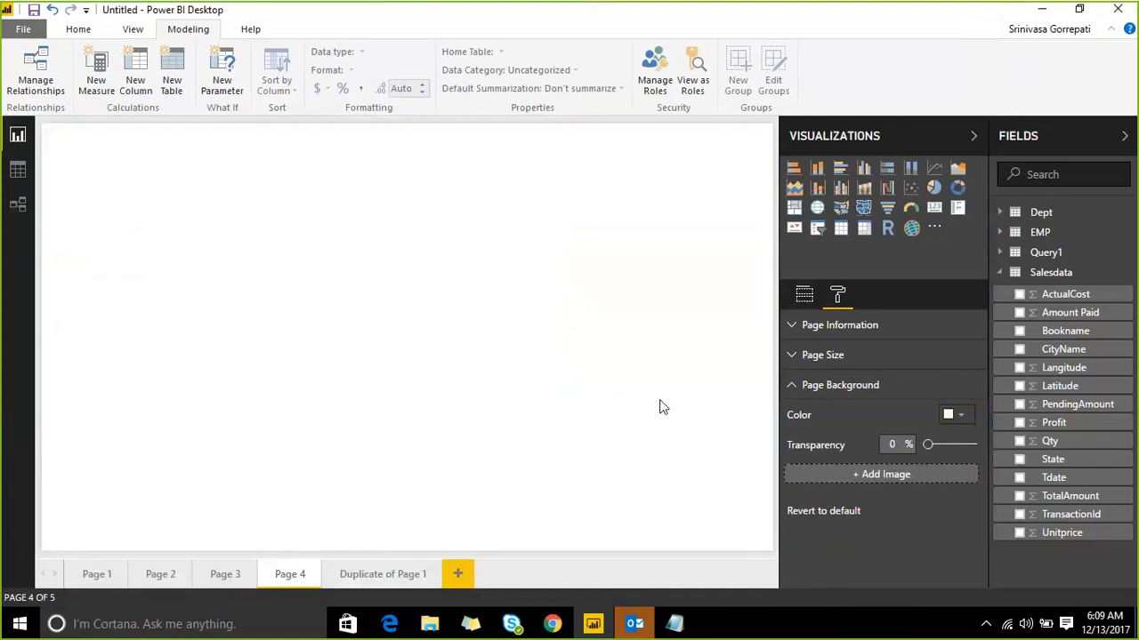
{"action": "left_click", "coordinate": [805, 295]}
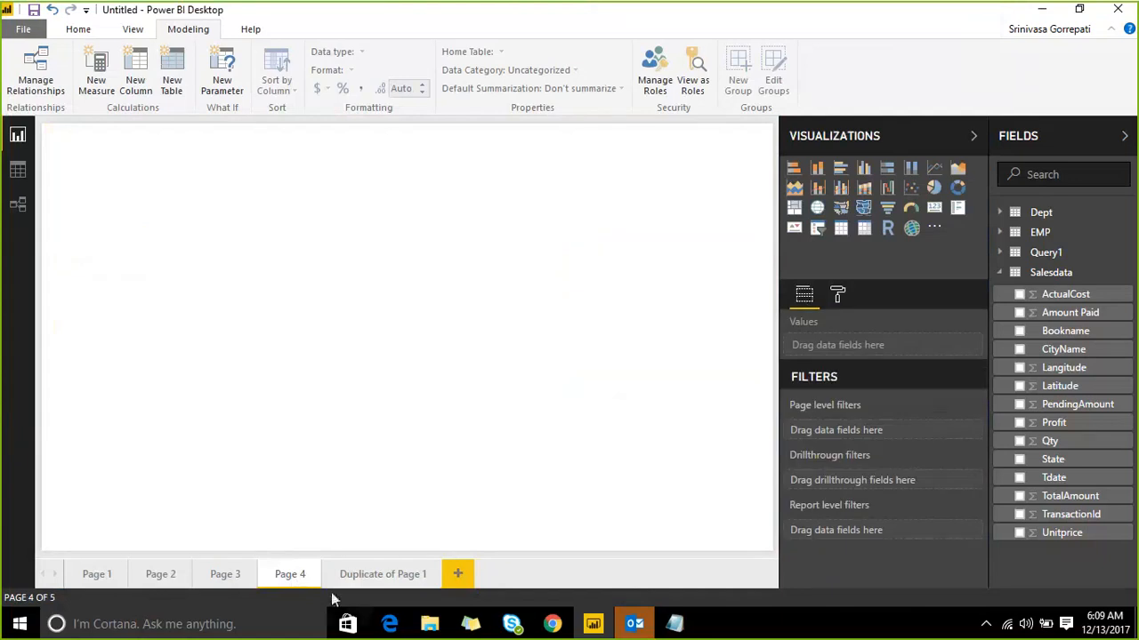
{"action": "left_click", "coordinate": [838, 297]}
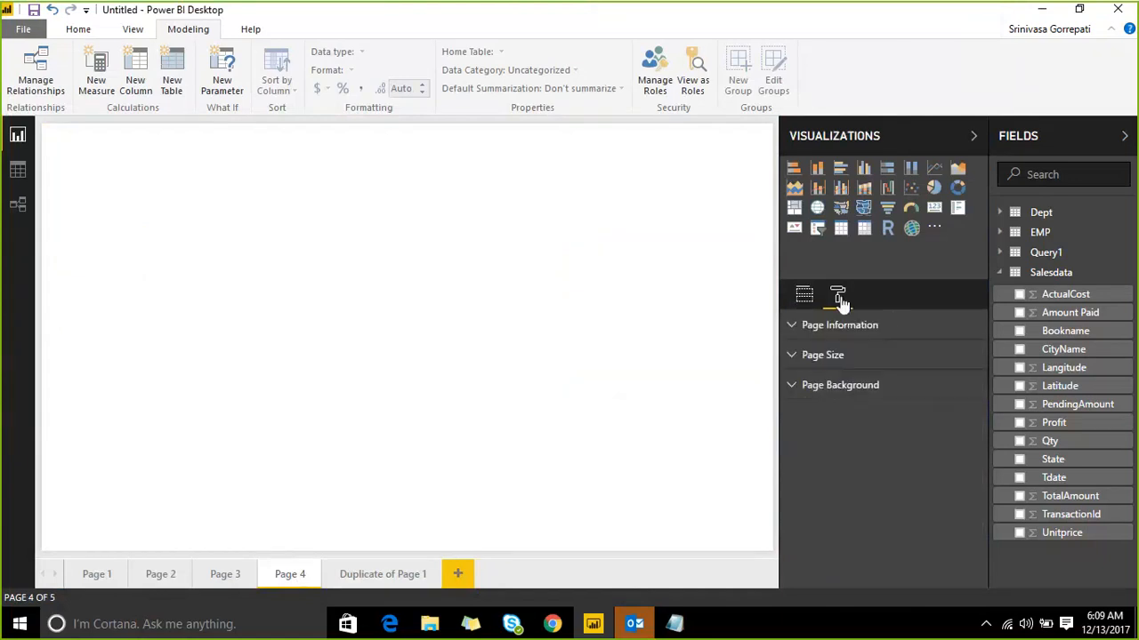
{"action": "left_click", "coordinate": [790, 385]}
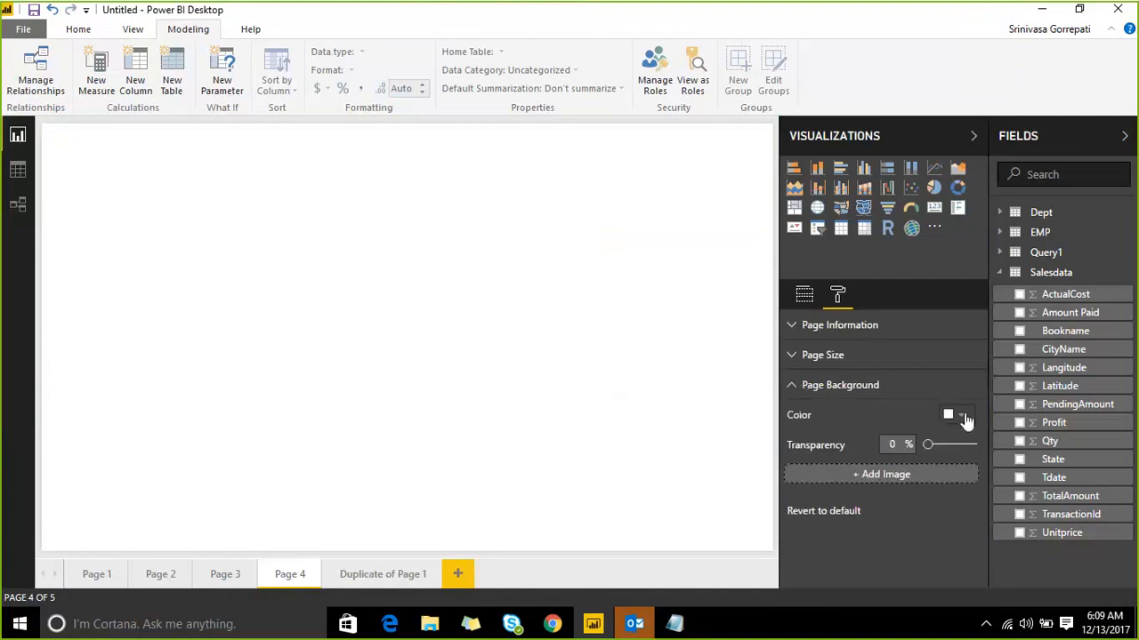
{"action": "left_click", "coordinate": [965, 420]}
{"action": "left_click", "coordinate": [898, 506]}
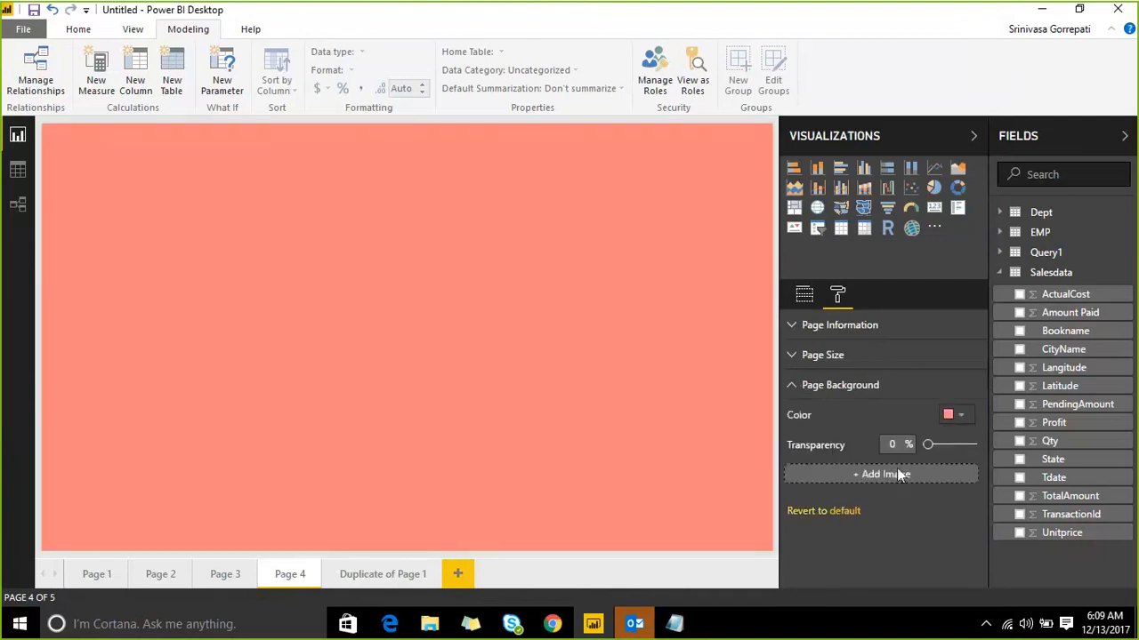
{"action": "left_click", "coordinate": [897, 474]}
{"action": "left_click", "coordinate": [333, 164]}
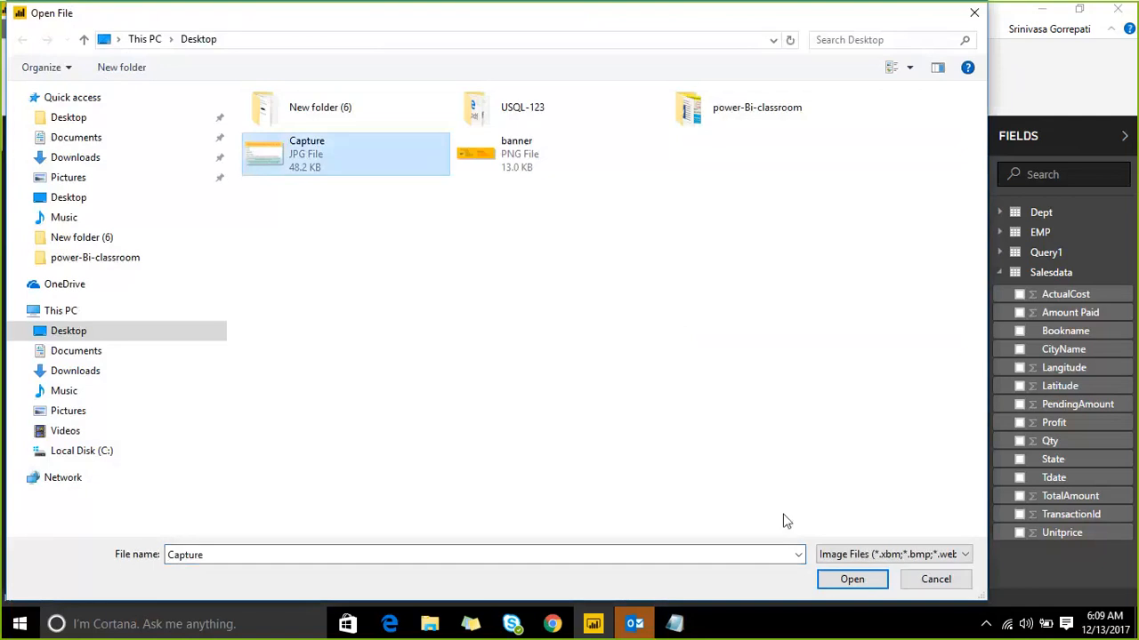
Step: Load Capture.JPG on Page 4 with Fit image fit and 66% transparency, then show Page Size settings
{"action": "left_click", "coordinate": [847, 579]}
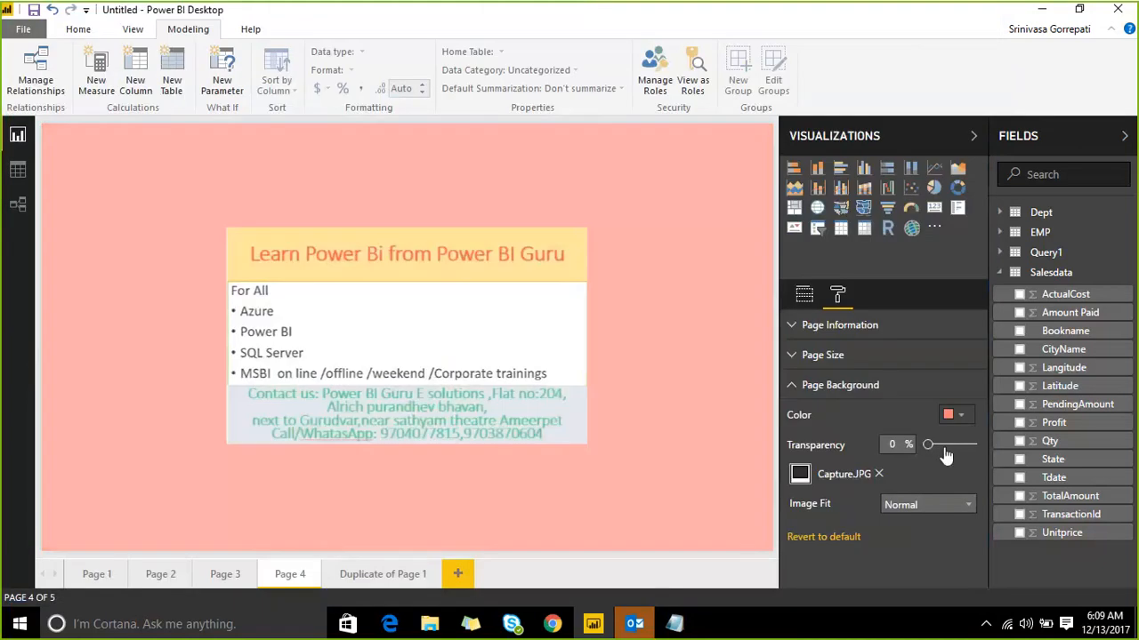
{"action": "left_click_drag", "start_coordinate": [945, 456], "coordinate": [957, 449]}
{"action": "left_click", "coordinate": [941, 505]}
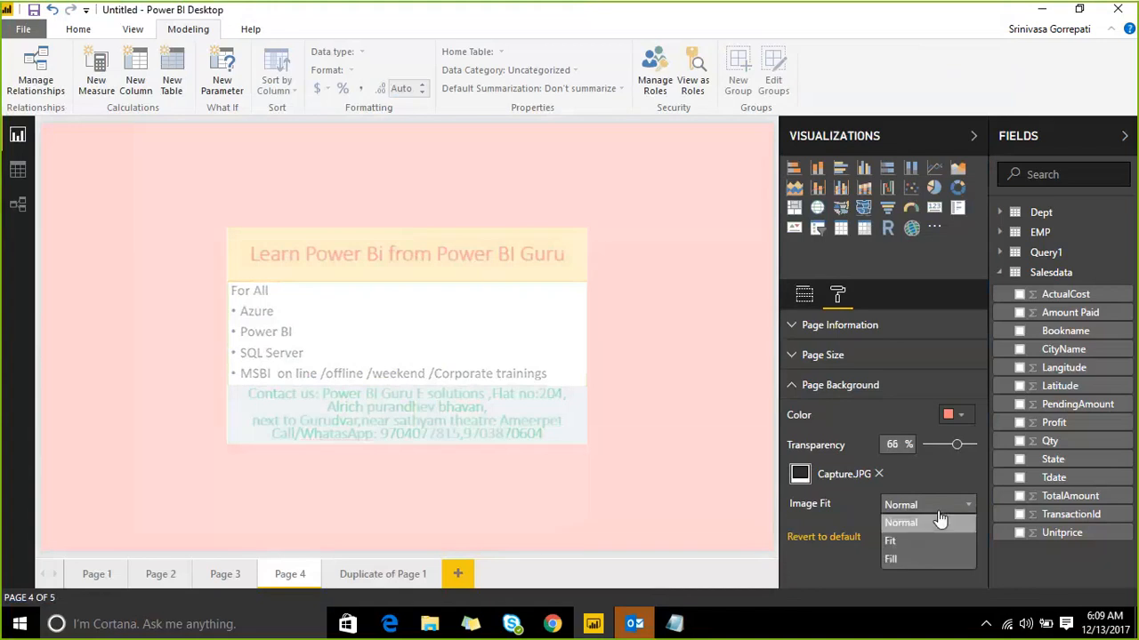
{"action": "left_click", "coordinate": [934, 542]}
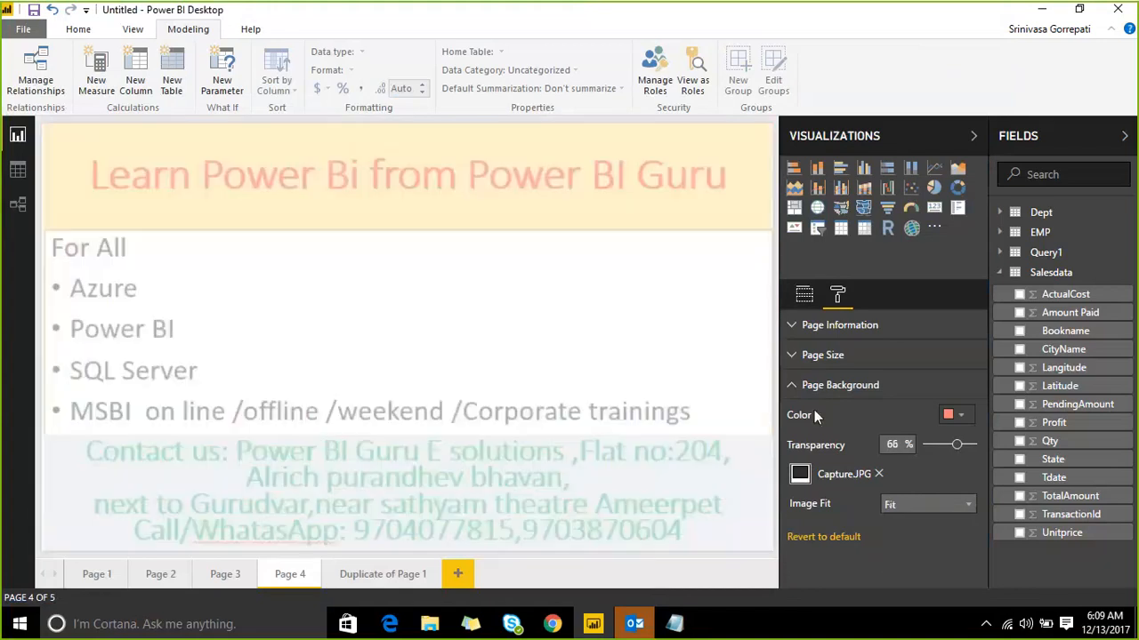
{"action": "left_click", "coordinate": [791, 385]}
{"action": "left_click", "coordinate": [793, 356]}
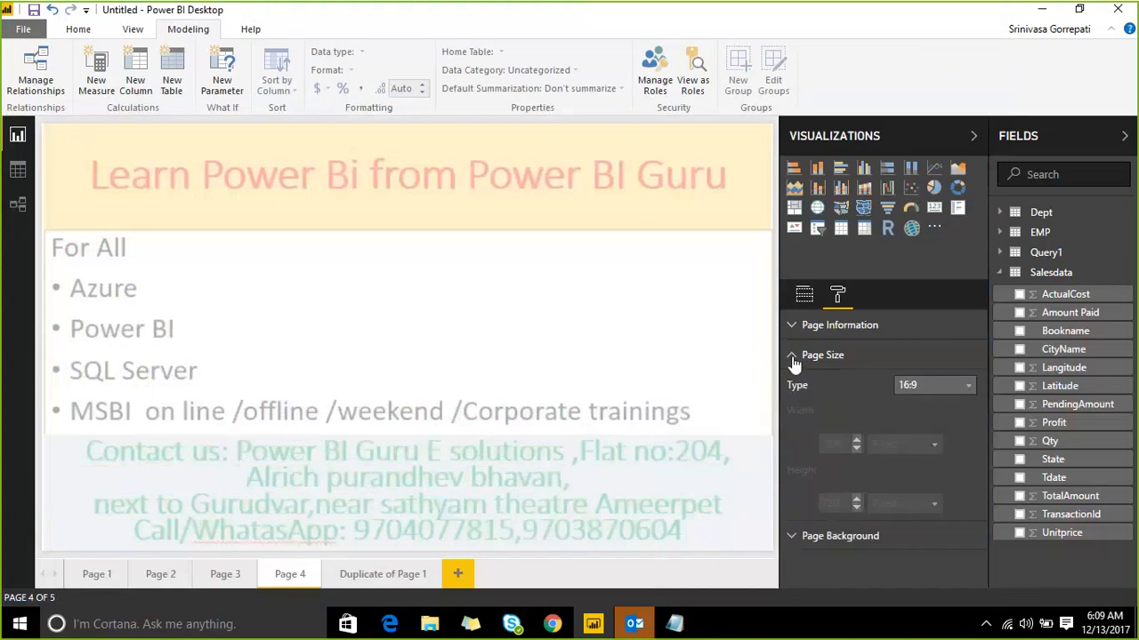
Step: Collapse the fields list and switch Page 4's page size through 4:3 and Cortana to Letter
{"action": "left_click", "coordinate": [1121, 134]}
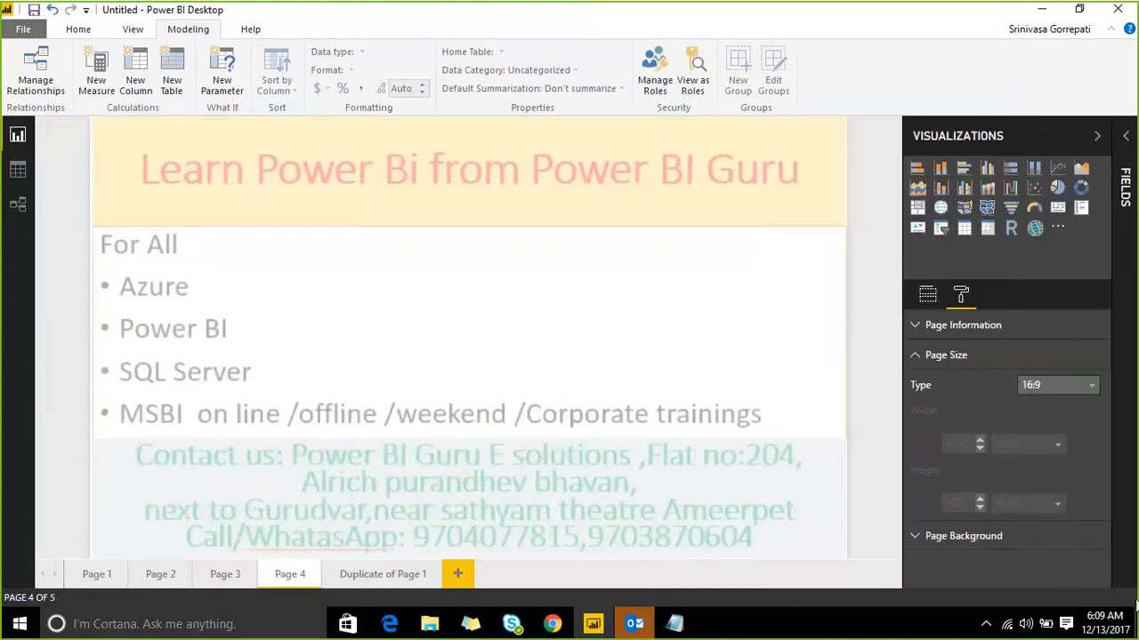
{"action": "left_click", "coordinate": [1078, 388]}
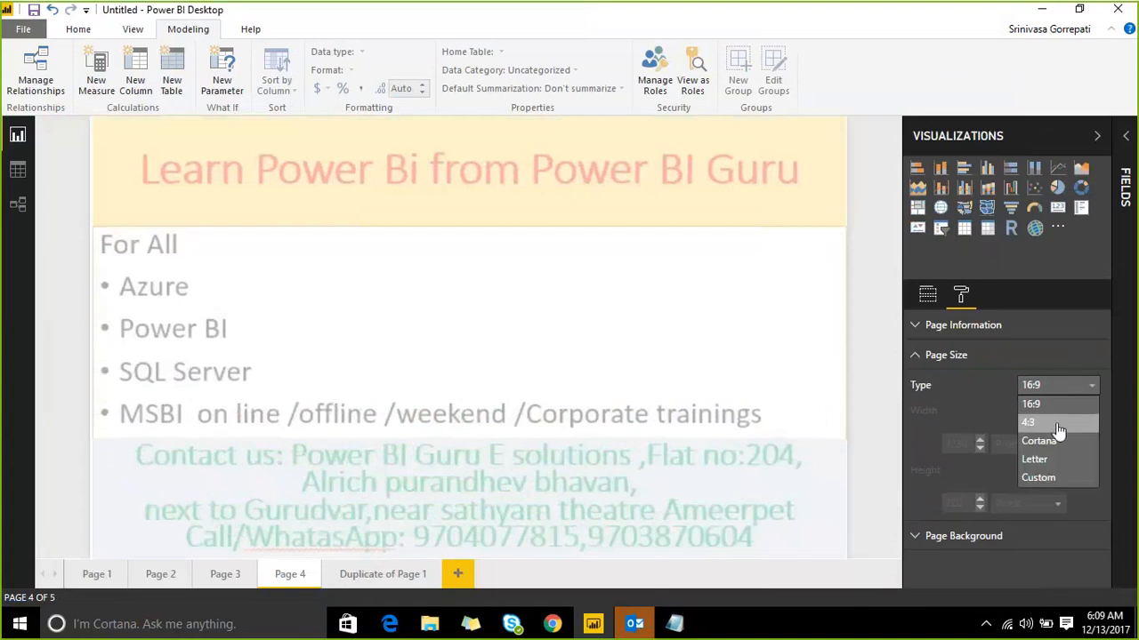
{"action": "left_click", "coordinate": [1059, 423]}
{"action": "left_click", "coordinate": [1056, 388]}
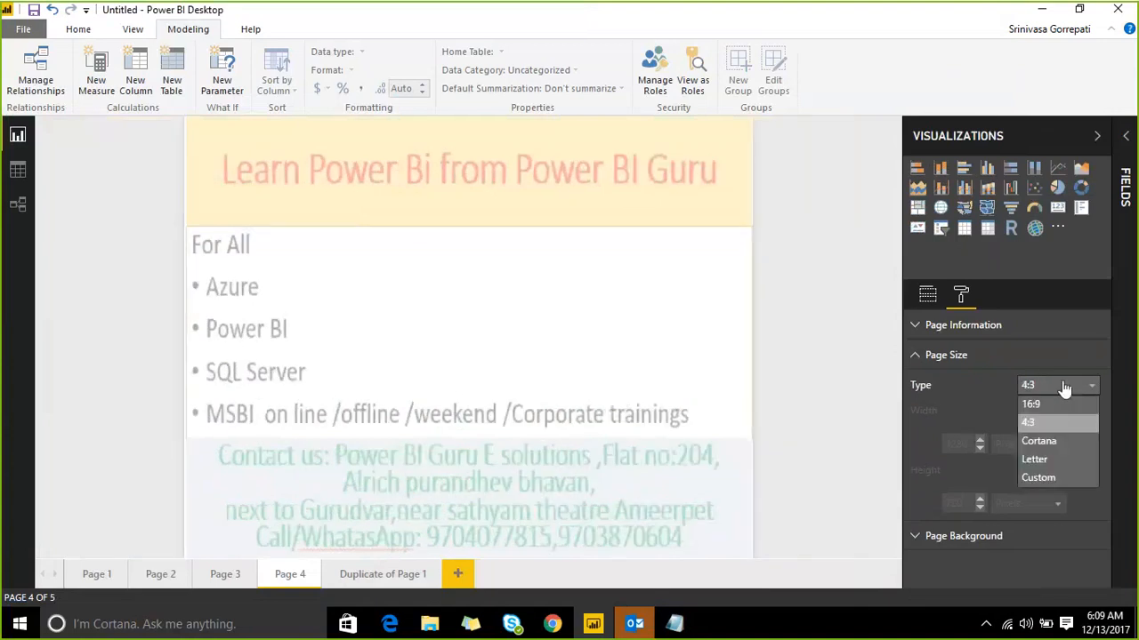
{"action": "left_click", "coordinate": [1037, 441]}
{"action": "left_click", "coordinate": [1078, 386]}
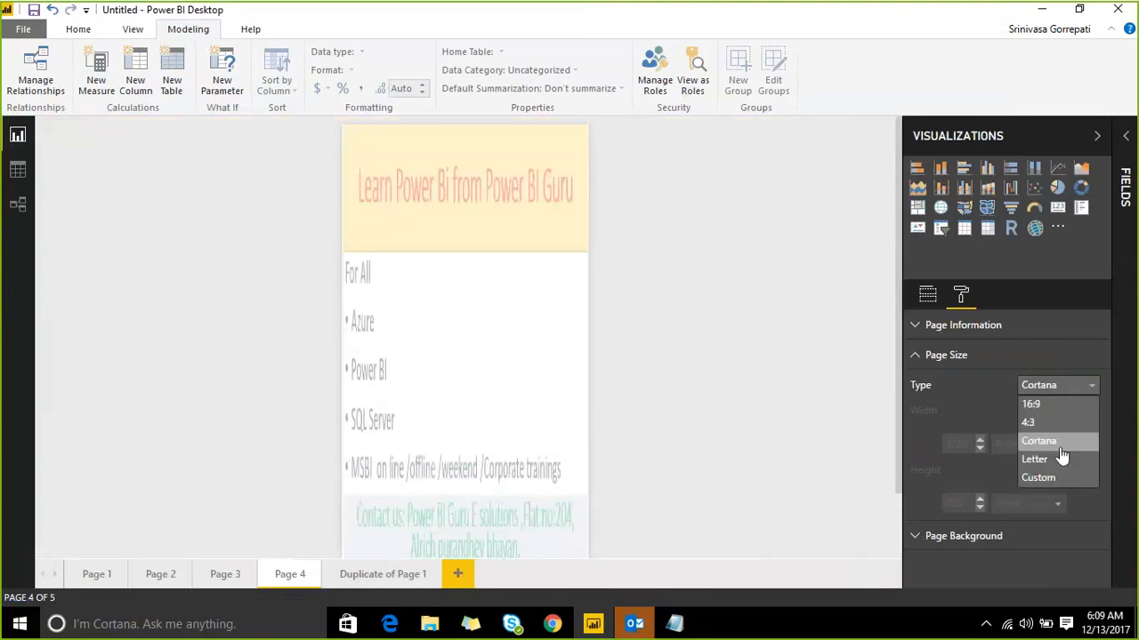
{"action": "left_click", "coordinate": [1041, 459]}
{"action": "left_click", "coordinate": [1080, 385]}
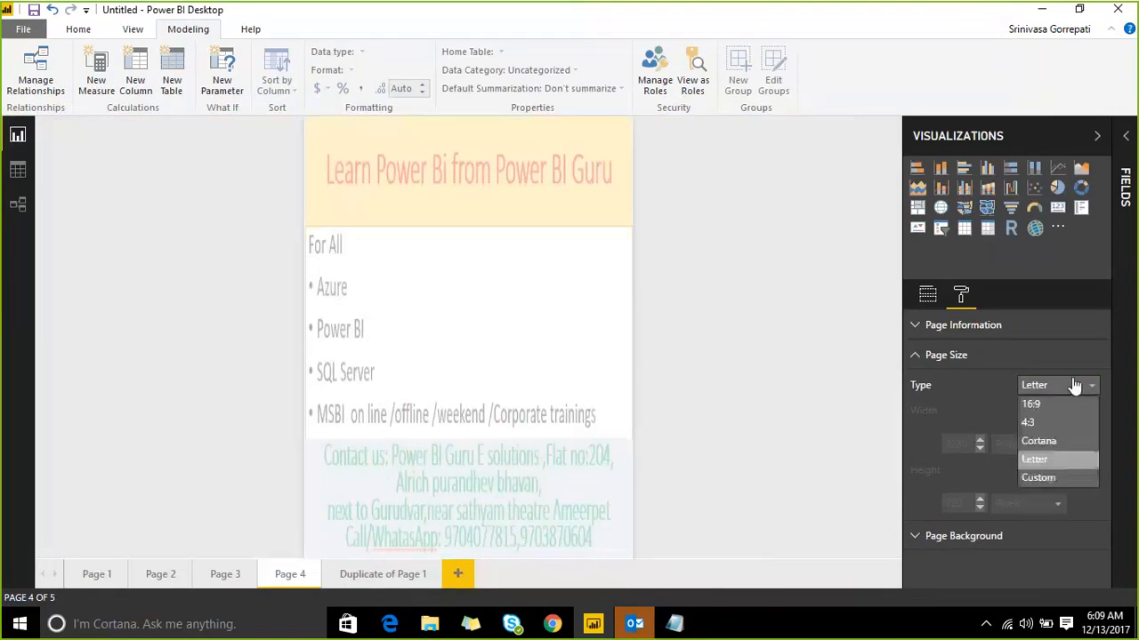
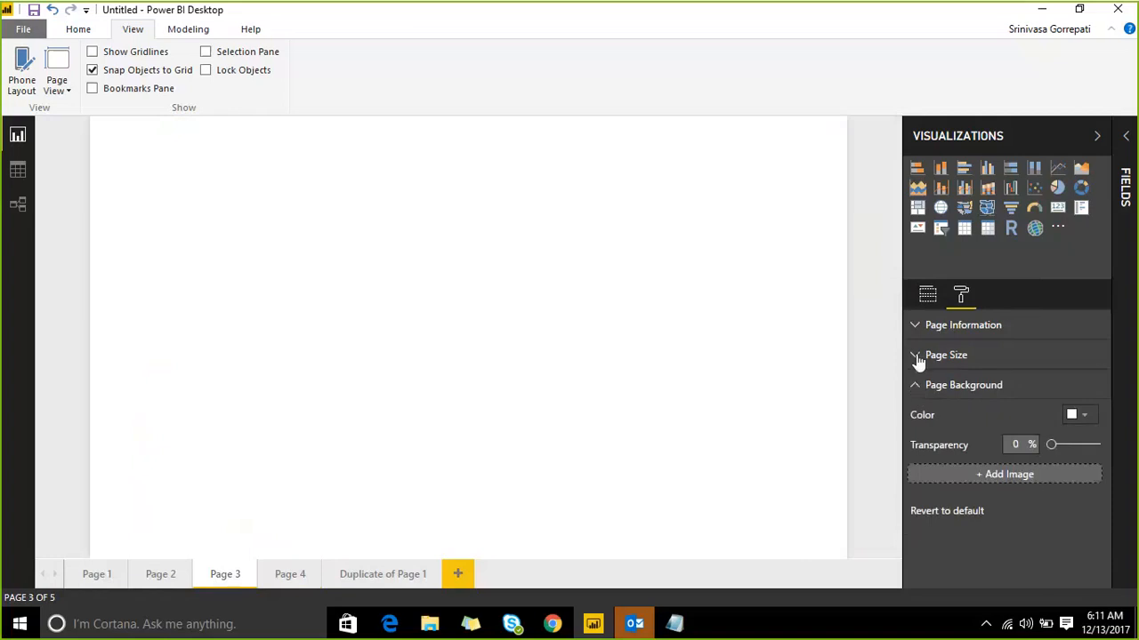
Step: Expand Page 3's Page Size card to reveal its 16:9 Type setting
{"action": "left_click", "coordinate": [917, 358]}
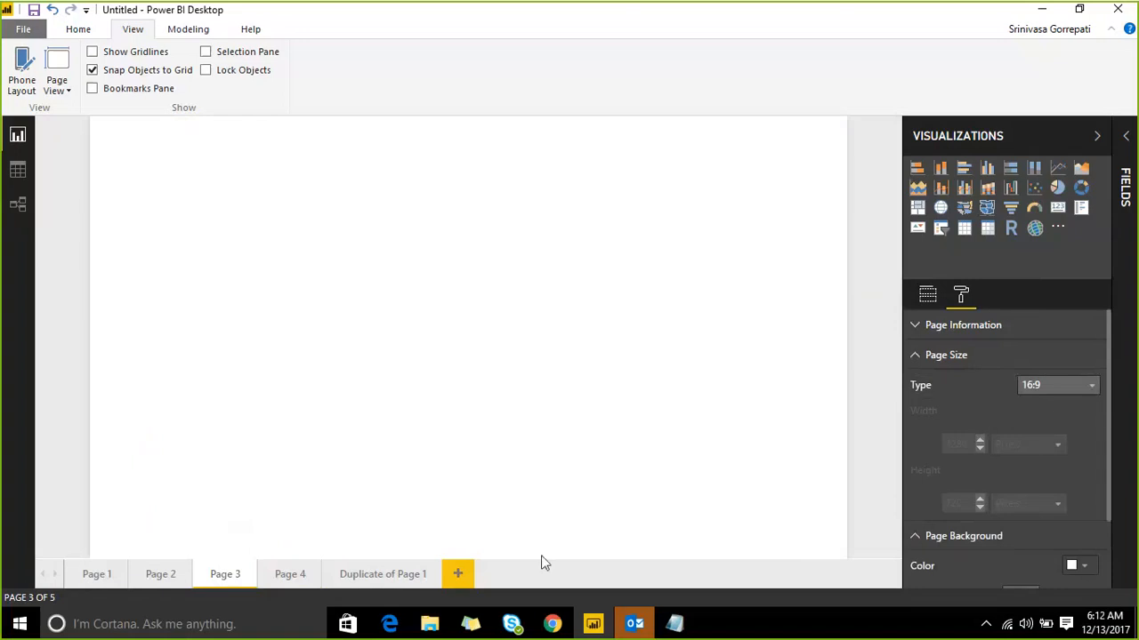
Step: Bring Edge's Outlook window forward and open a new browser tab
{"action": "mouse_move", "coordinate": [552, 627]}
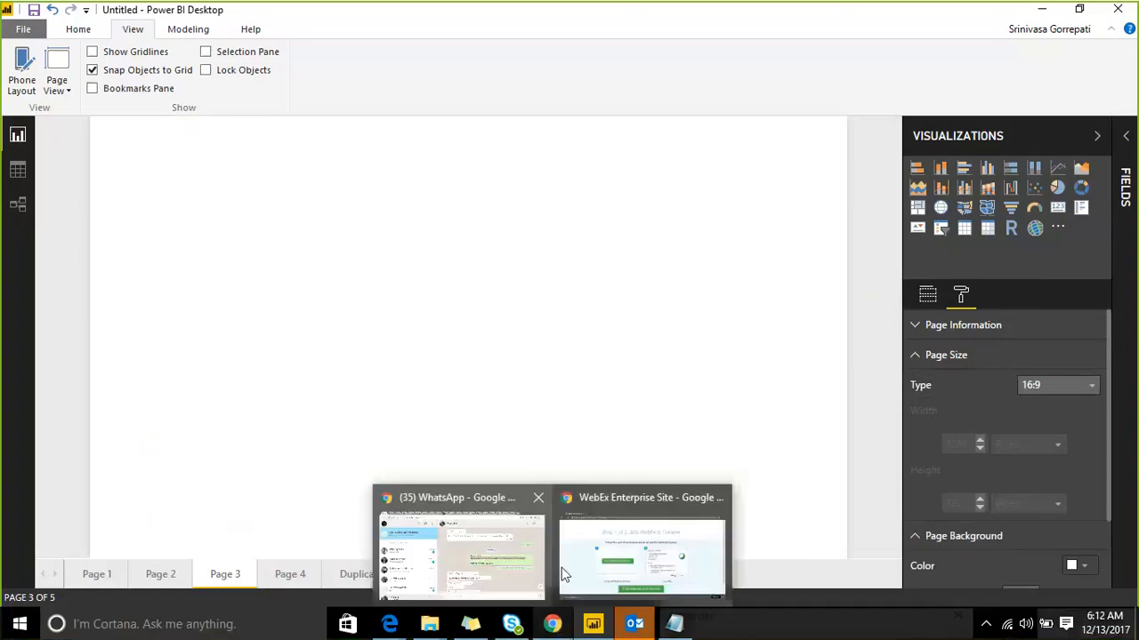
{"action": "left_click", "coordinate": [562, 573]}
{"action": "left_click", "coordinate": [495, 341]}
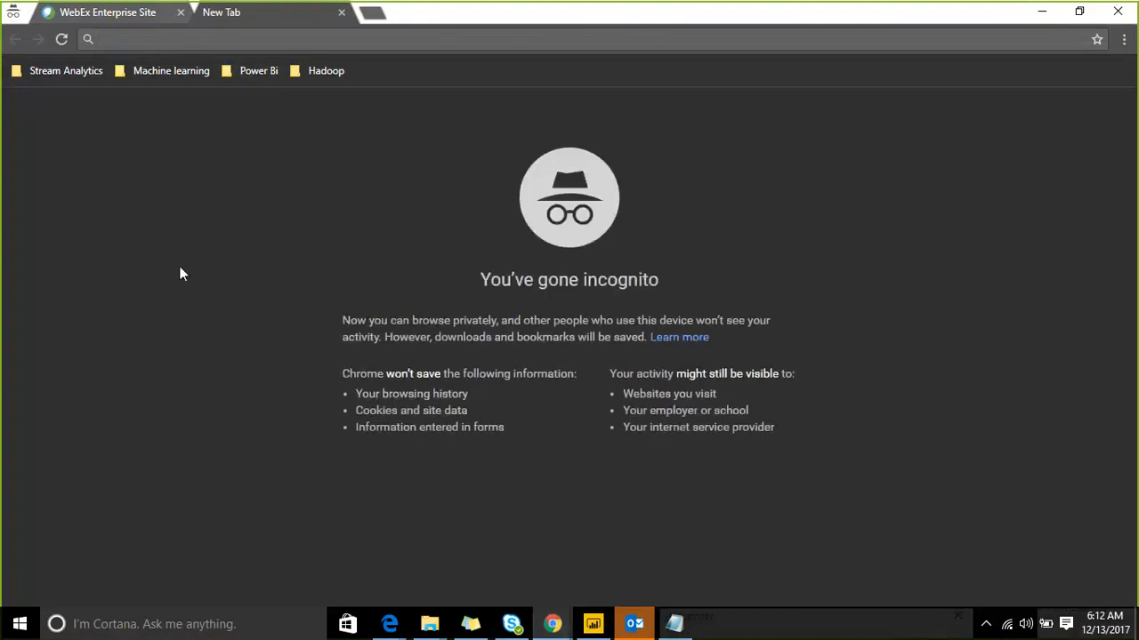
{"action": "mouse_move", "coordinate": [389, 624]}
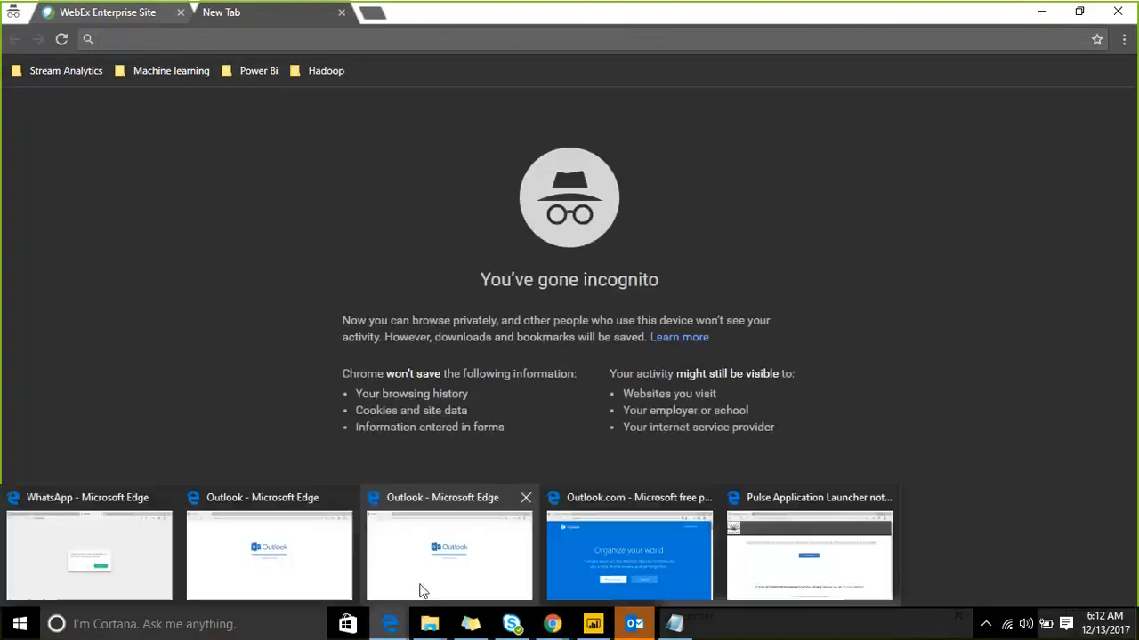
{"action": "left_click", "coordinate": [201, 552]}
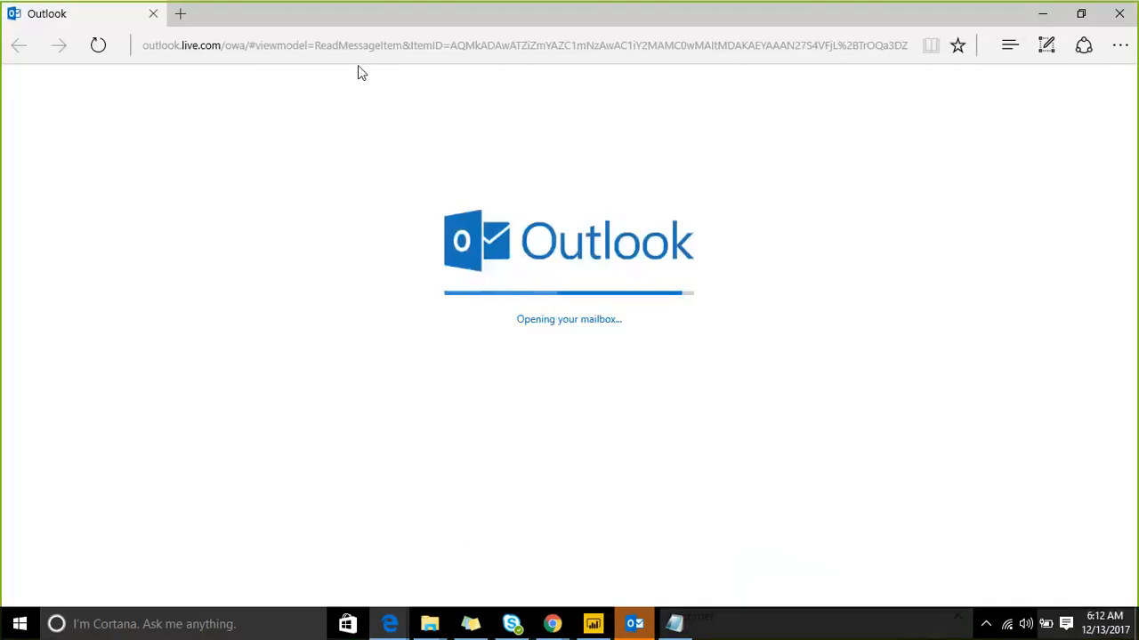
{"action": "left_click", "coordinate": [180, 19]}
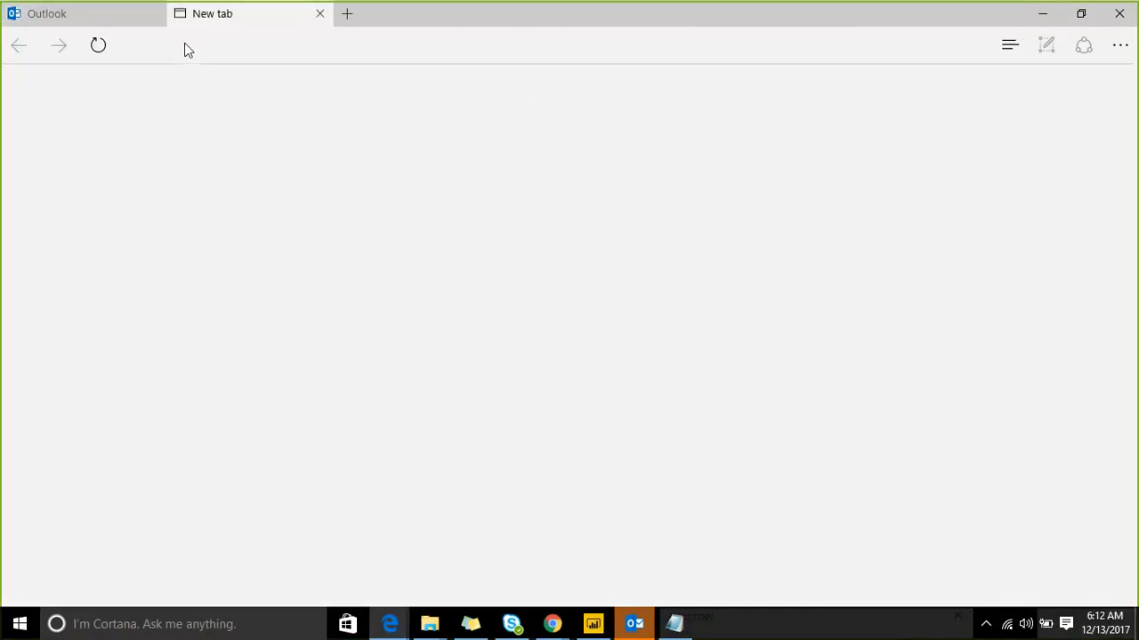
Step: Go to app.powerbi.com and start signing in
{"action": "type", "text": "App.powerbi.com/"}
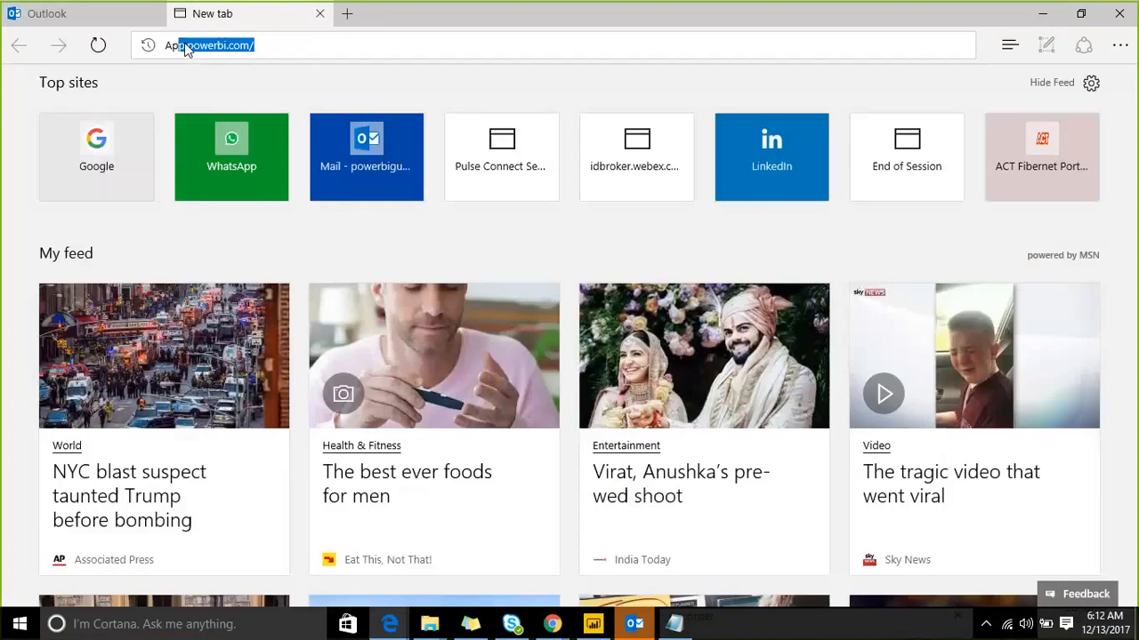
{"action": "key", "text": "Return"}
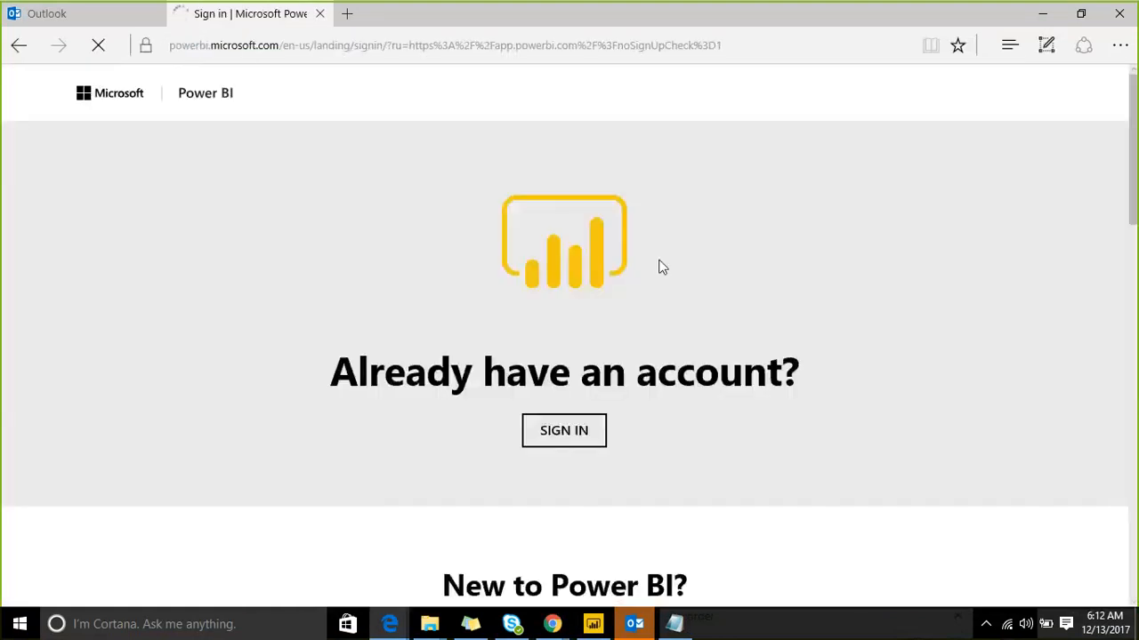
{"action": "left_click", "coordinate": [569, 436]}
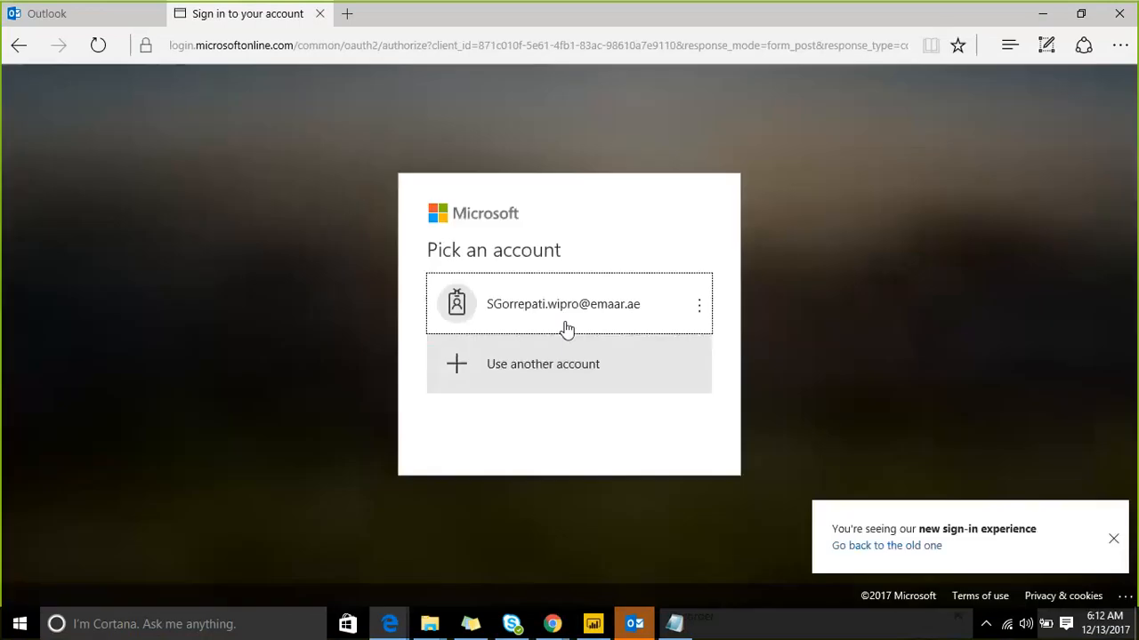
Step: Sign in with the work account's user name and password
{"action": "left_click", "coordinate": [567, 327]}
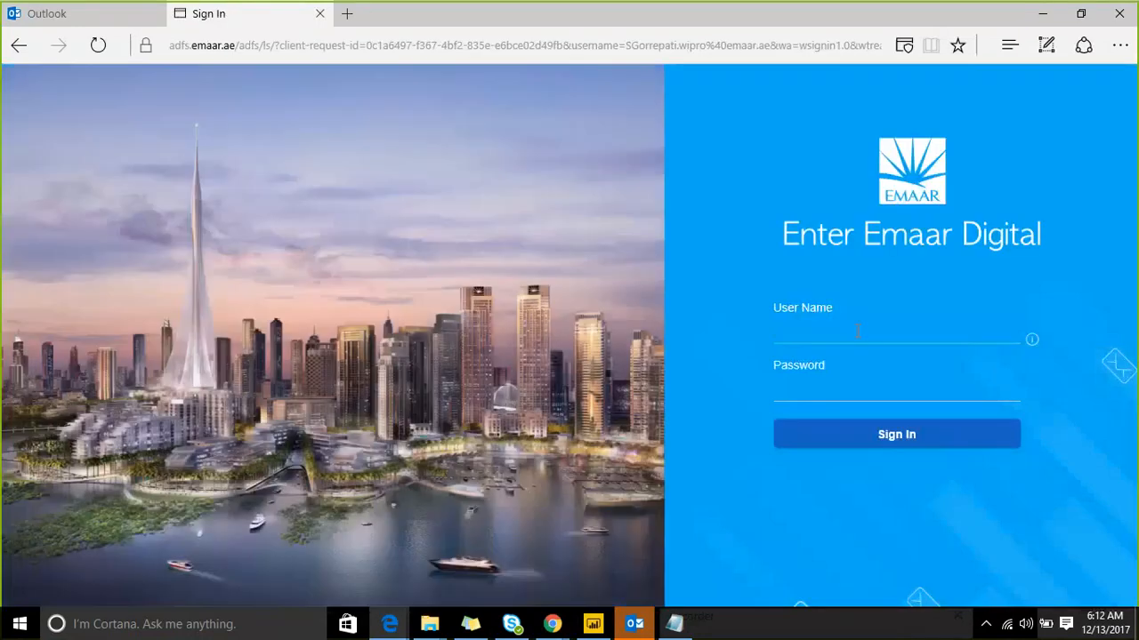
{"action": "left_click", "coordinate": [856, 330]}
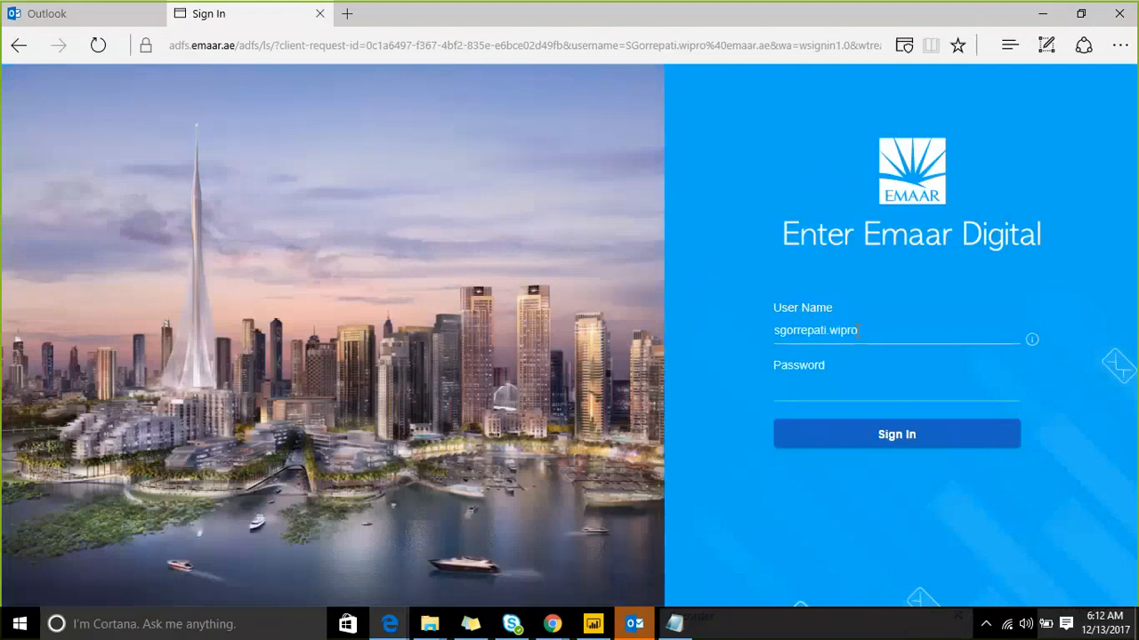
{"action": "key", "text": "Tab"}
{"action": "type", "text": "•••••••••••"}
{"action": "left_click", "coordinate": [883, 434]}
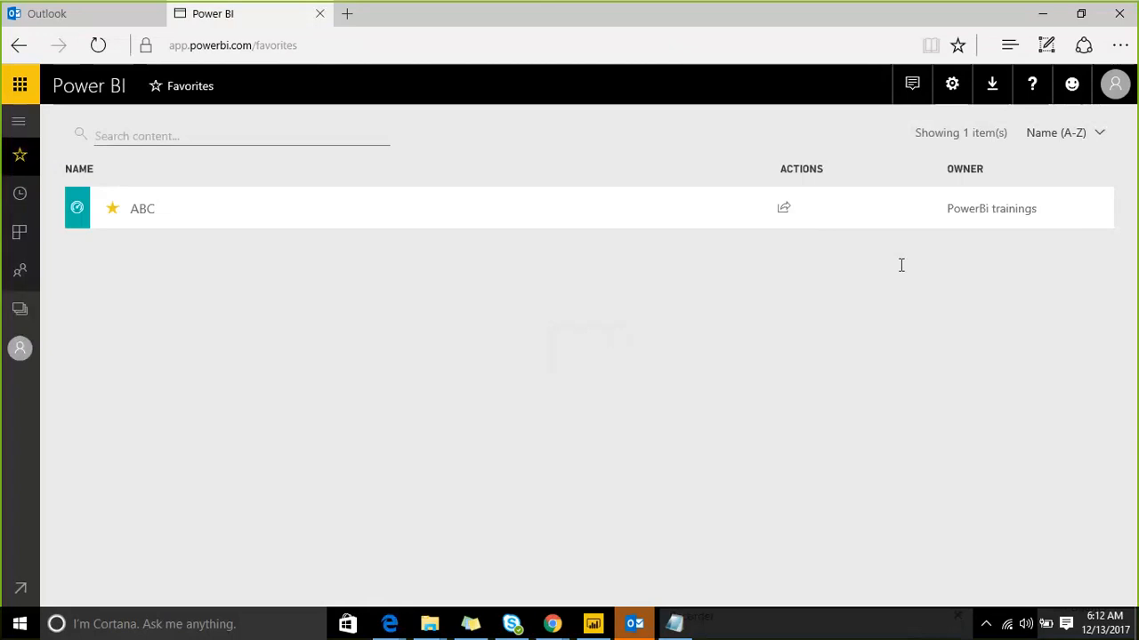
Step: Open the Customer Pulse - ATT_Test report from the Customer Pulse workspace's Reports list
{"action": "left_click", "coordinate": [23, 308]}
{"action": "left_click", "coordinate": [269, 302]}
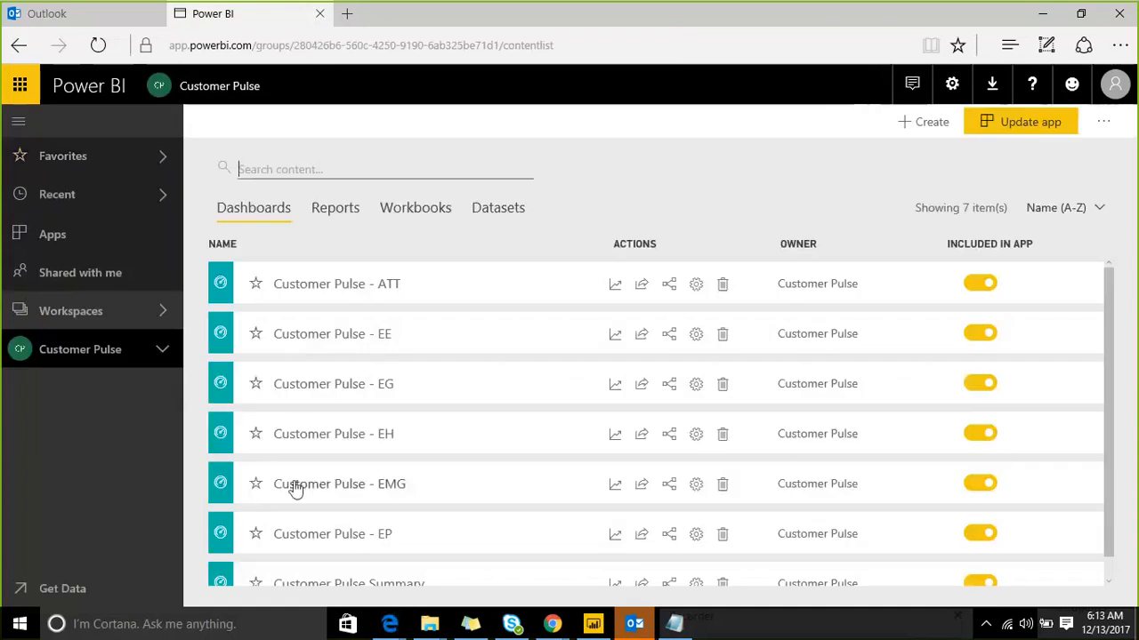
{"action": "scroll", "coordinate": [342, 504], "scroll_direction": "down", "scroll_amount": 1}
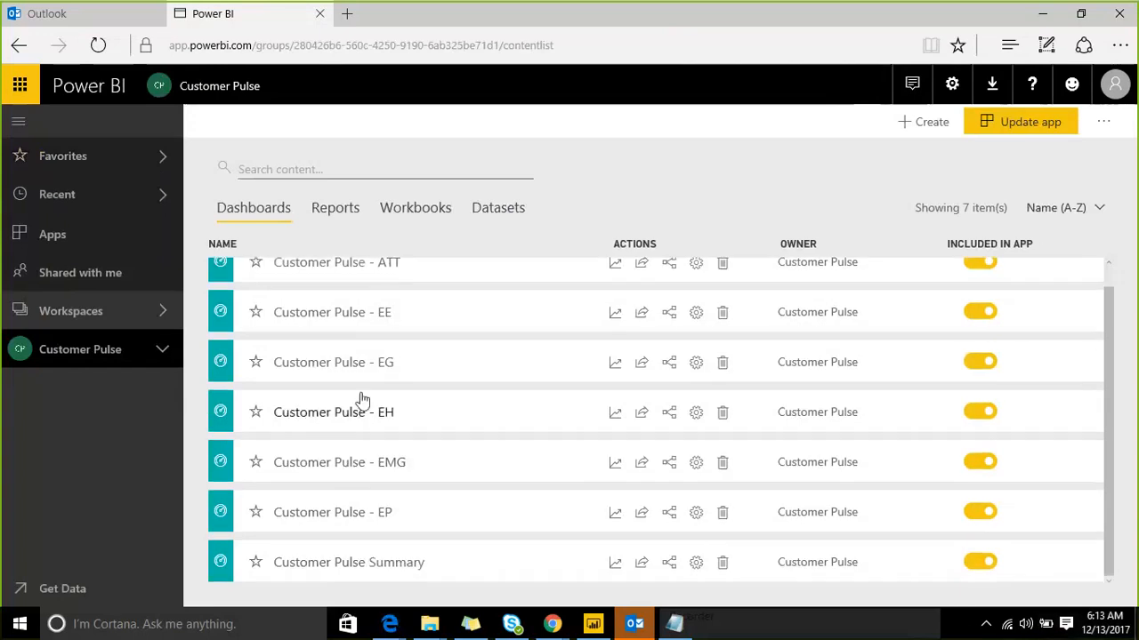
{"action": "left_click", "coordinate": [333, 210]}
{"action": "scroll", "coordinate": [351, 529], "scroll_direction": "down", "scroll_amount": 2}
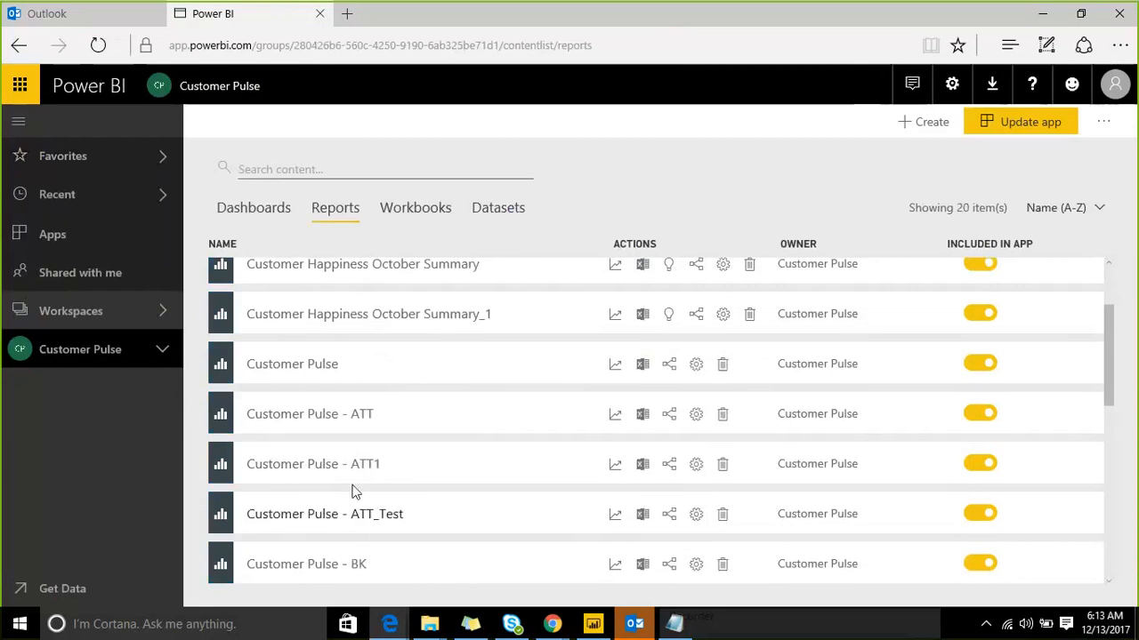
{"action": "left_click", "coordinate": [362, 520]}
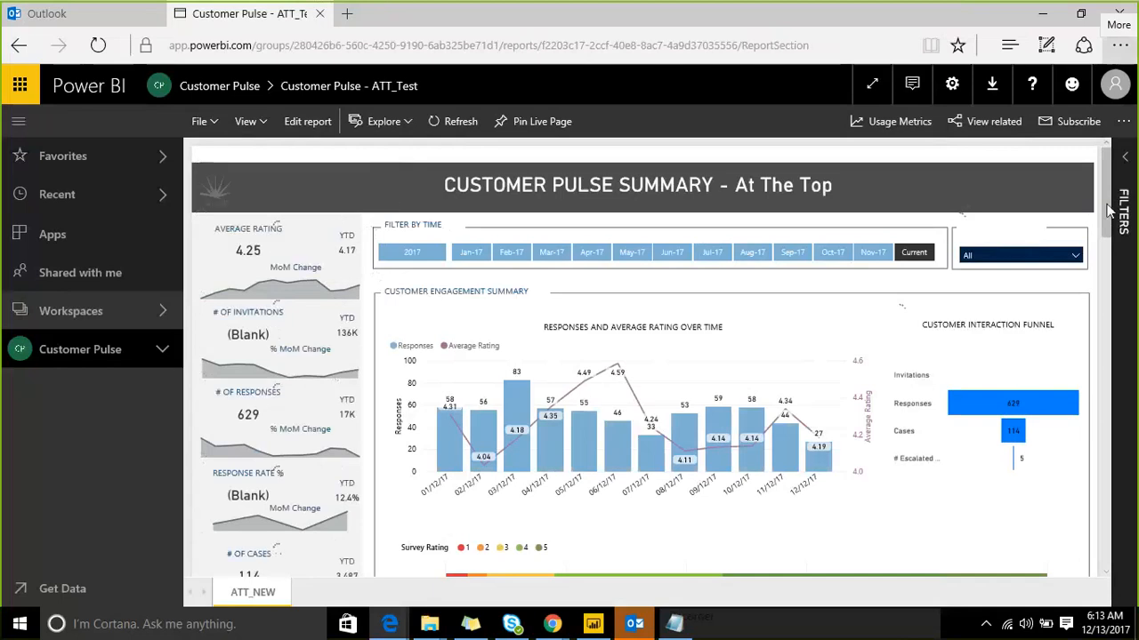
Step: Dismiss the feedback survey and return to Power BI Desktop
{"action": "scroll", "coordinate": [1110, 209], "scroll_direction": "down", "scroll_amount": 3}
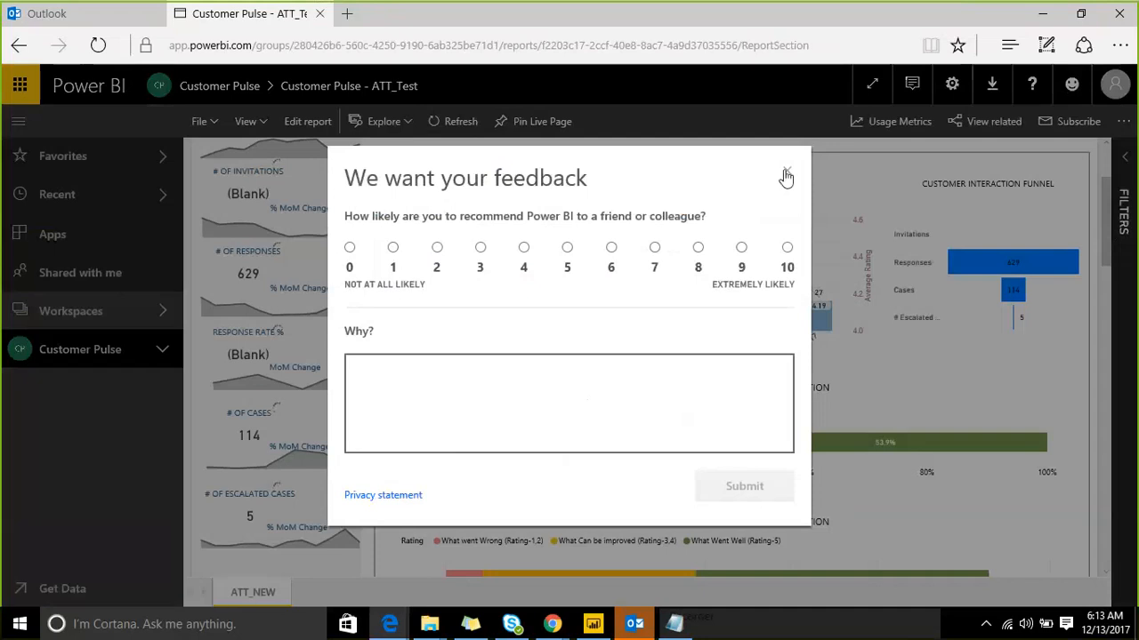
{"action": "left_click", "coordinate": [785, 172]}
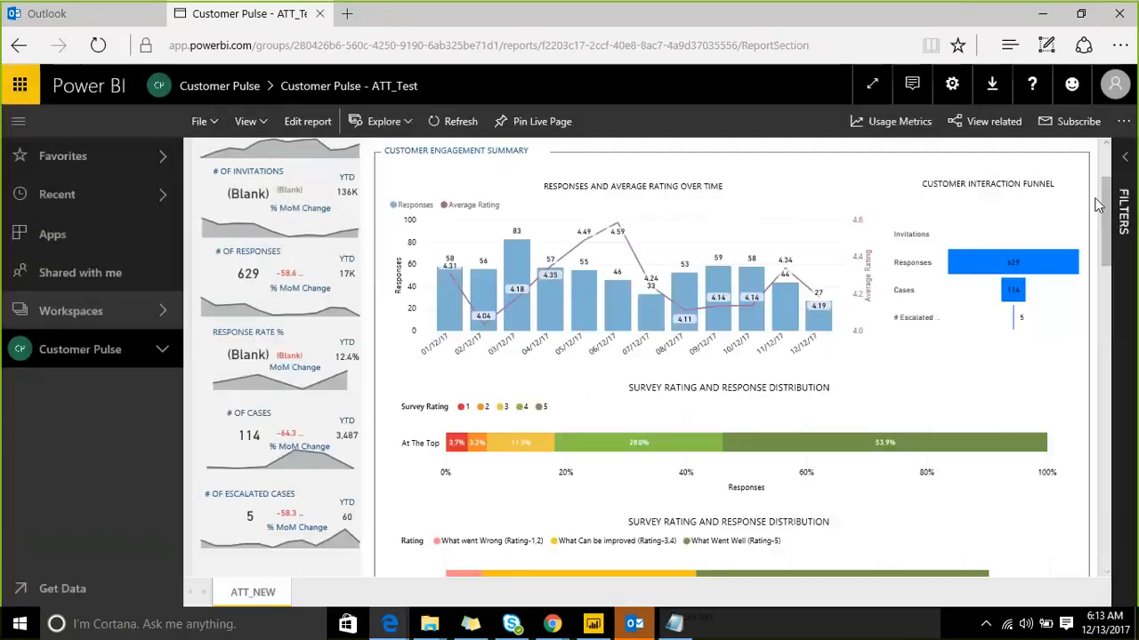
{"action": "scroll", "coordinate": [1110, 202], "scroll_direction": "up", "scroll_amount": 3}
{"action": "left_click_drag", "start_coordinate": [1110, 203], "coordinate": [1103, 494]}
{"action": "left_click", "coordinate": [591, 623]}
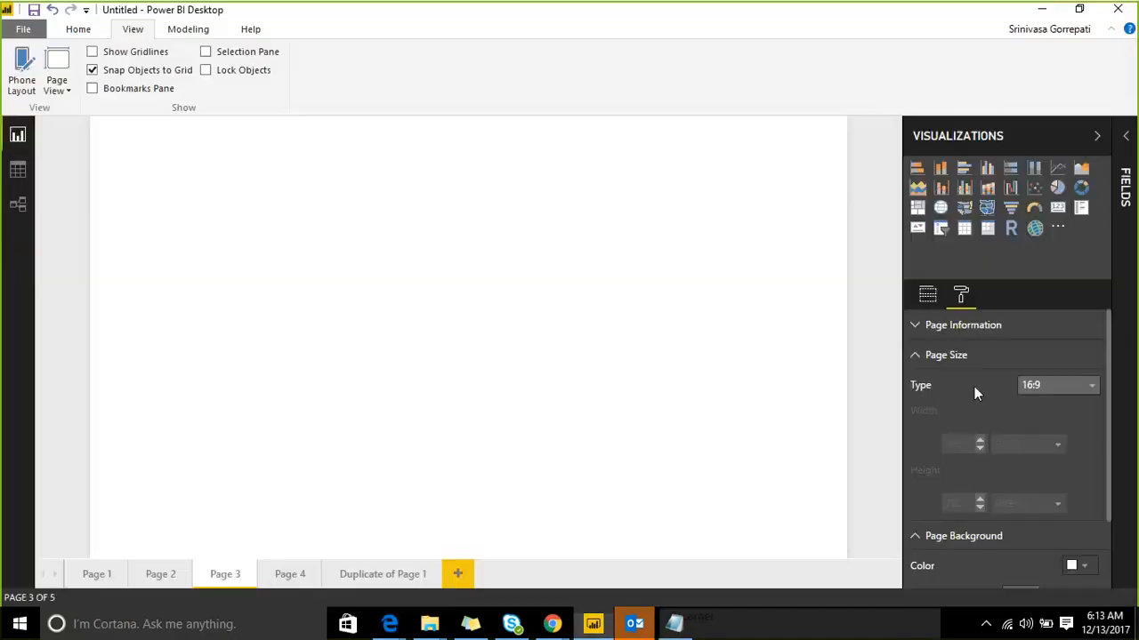
Step: Switch Page 3's page type to Custom with height 729 px, then go to Page 1
{"action": "left_click", "coordinate": [1081, 385]}
{"action": "left_click", "coordinate": [1050, 476]}
{"action": "left_click", "coordinate": [979, 499]}
{"action": "left_click_drag", "start_coordinate": [979, 499], "coordinate": [979, 500]}
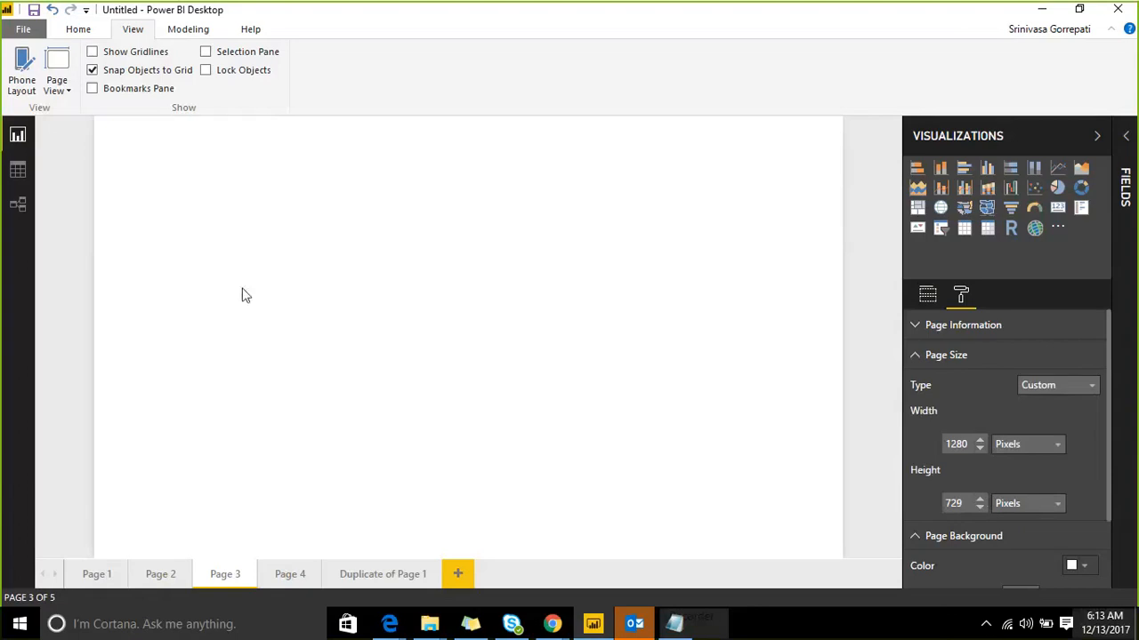
{"action": "left_click", "coordinate": [111, 578]}
{"action": "left_click", "coordinate": [86, 32]}
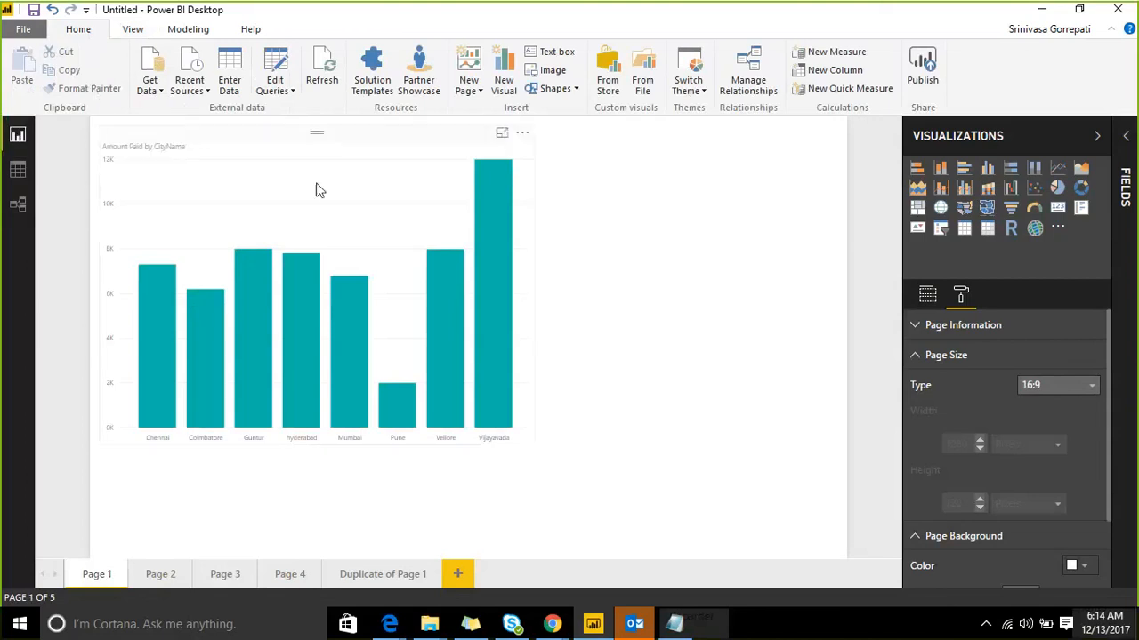
Step: Paste a copy of the Amount Paid by CityName chart onto new Page 5, moved and shrunk
{"action": "left_click", "coordinate": [301, 157]}
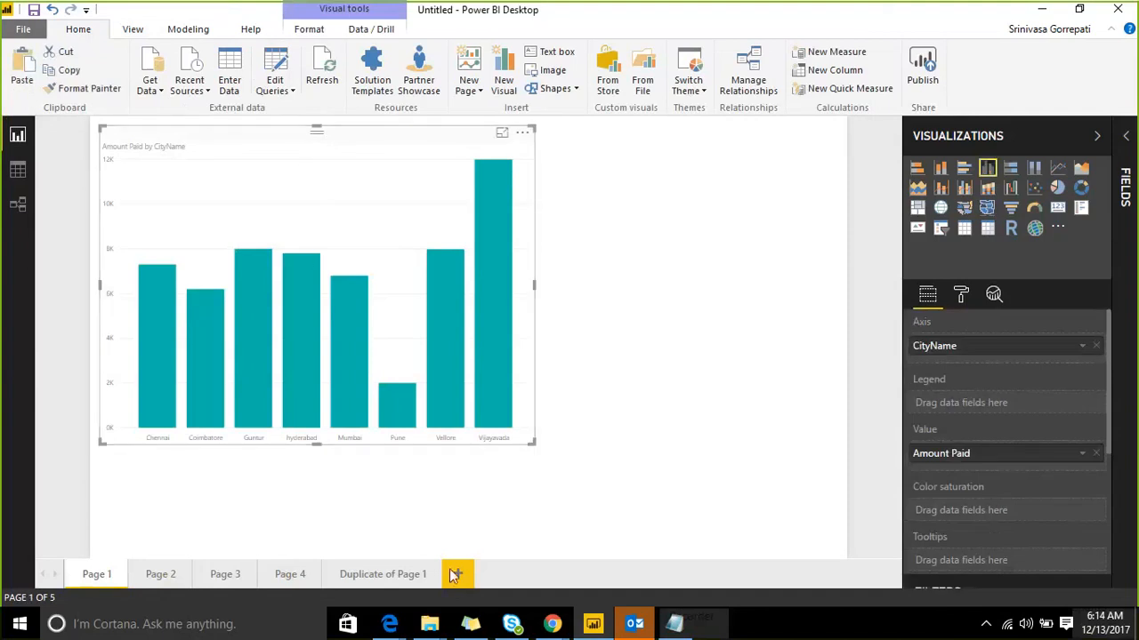
{"action": "left_click", "coordinate": [457, 574]}
{"action": "key", "text": "ctrl+v"}
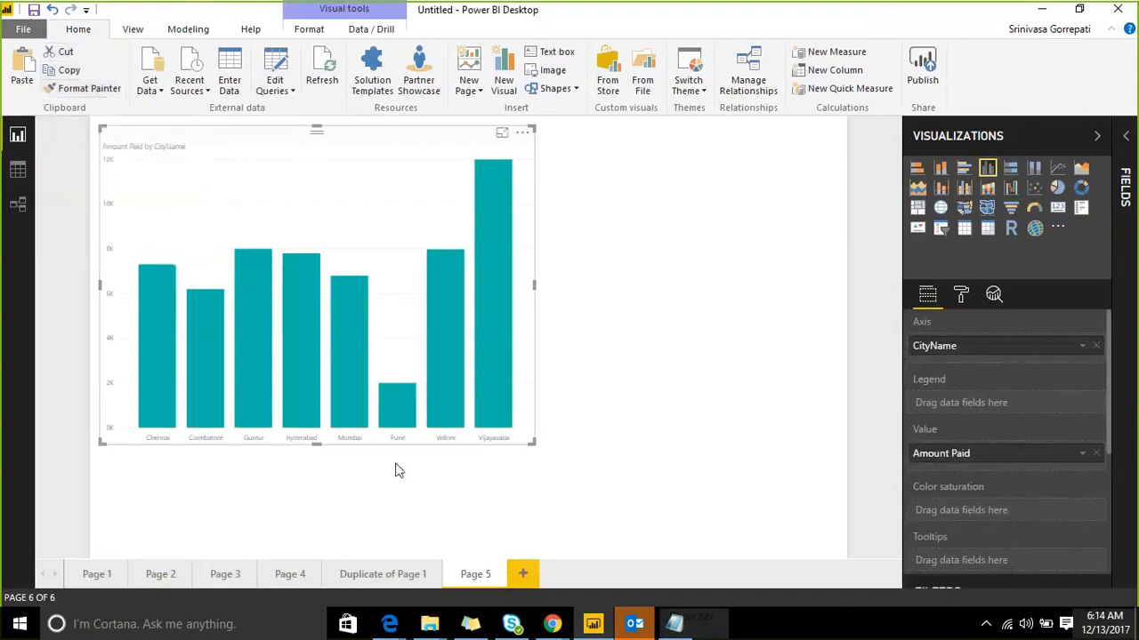
{"action": "left_click_drag", "start_coordinate": [313, 141], "coordinate": [305, 169]}
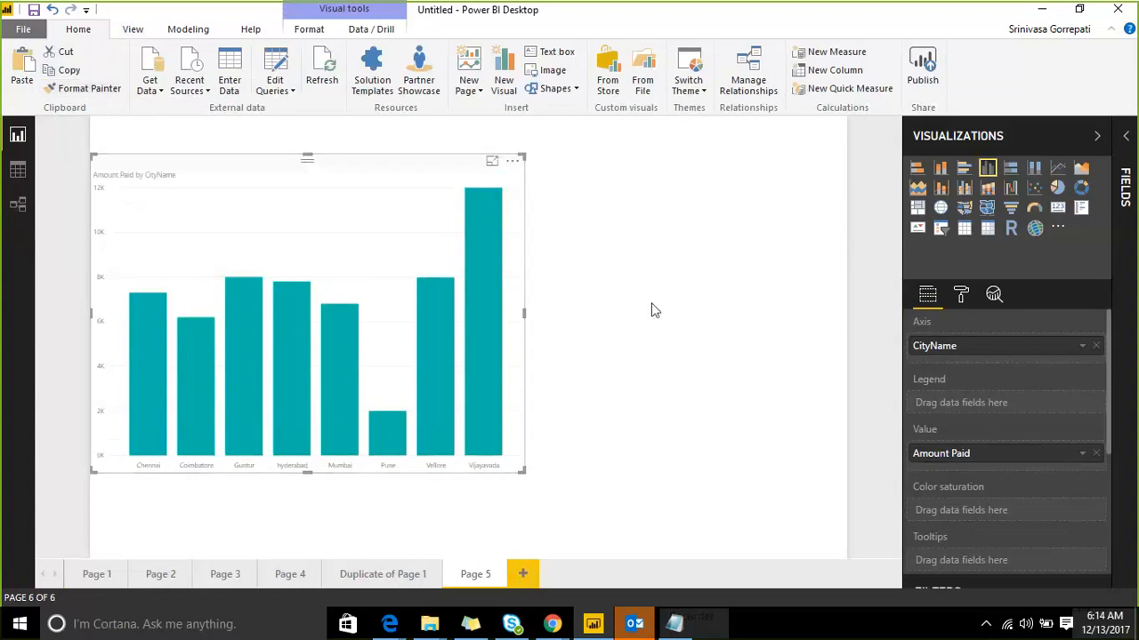
{"action": "left_click_drag", "start_coordinate": [523, 473], "coordinate": [486, 451]}
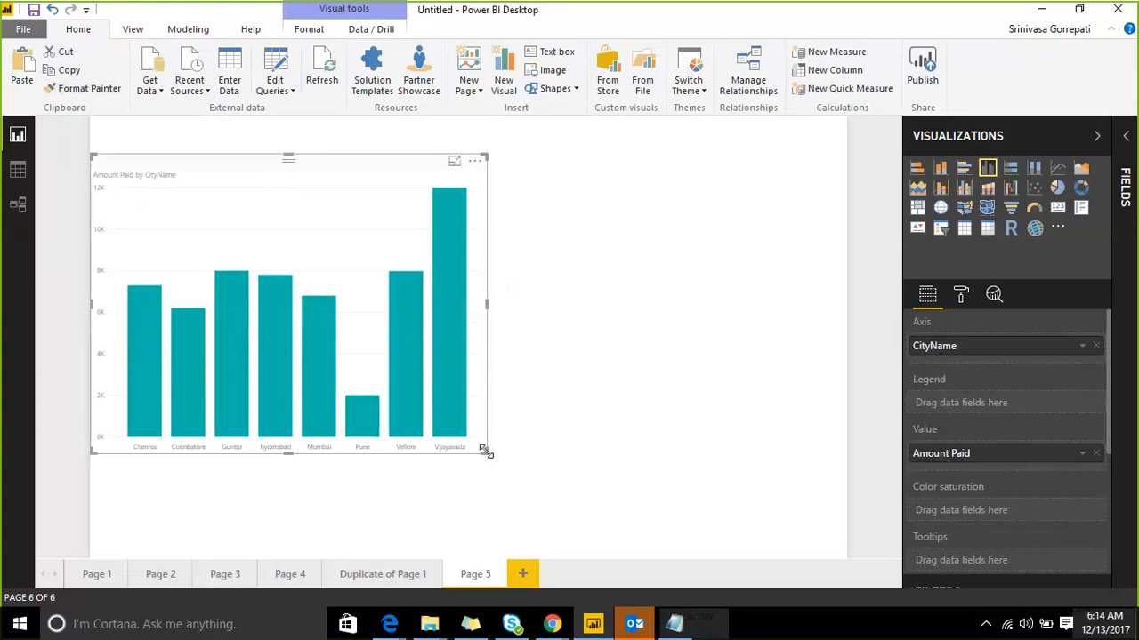
{"action": "left_click", "coordinate": [961, 294]}
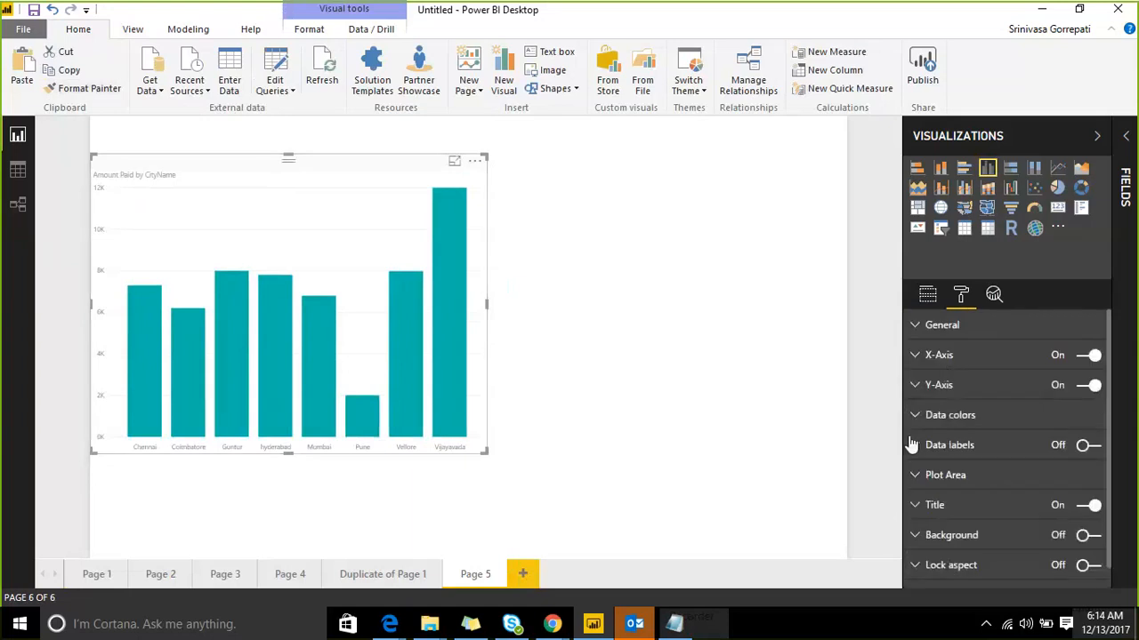
Step: Turn on larger data labels and expand the chart's axis formatting cards
{"action": "left_click", "coordinate": [1084, 447]}
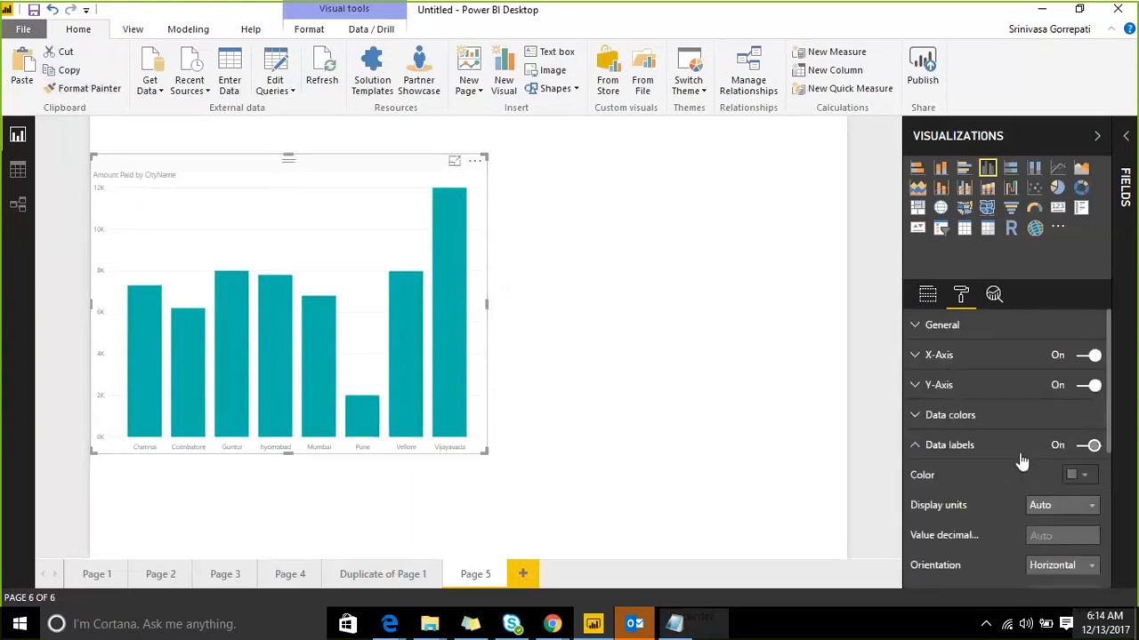
{"action": "left_click", "coordinate": [1069, 542]}
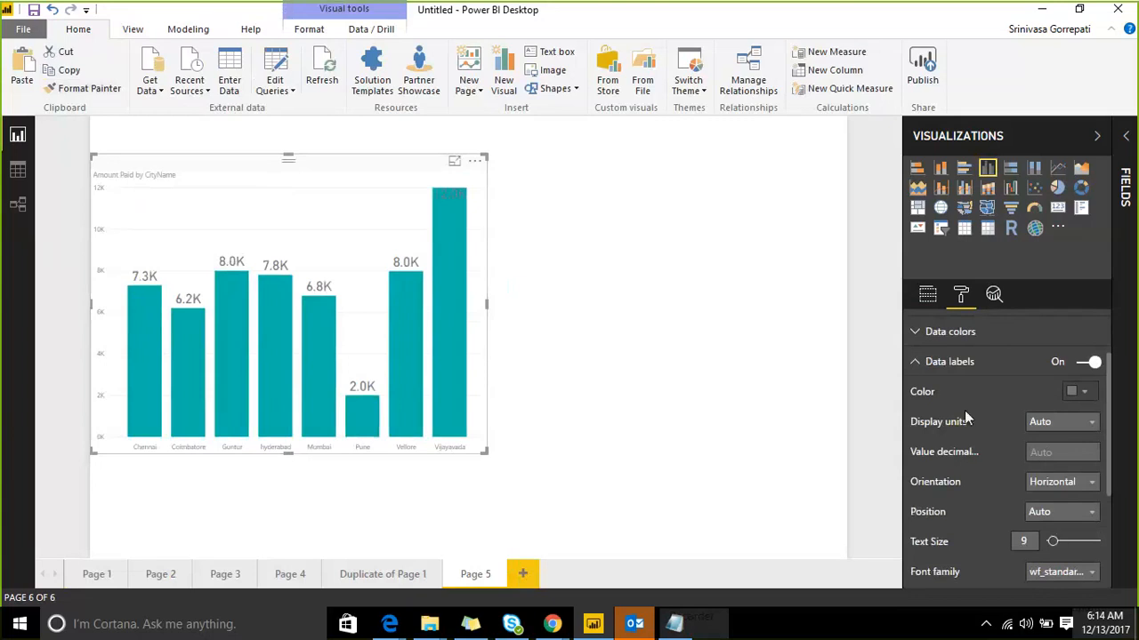
{"action": "scroll", "coordinate": [964, 410], "scroll_direction": "up", "scroll_amount": 2}
{"action": "left_click", "coordinate": [917, 357]}
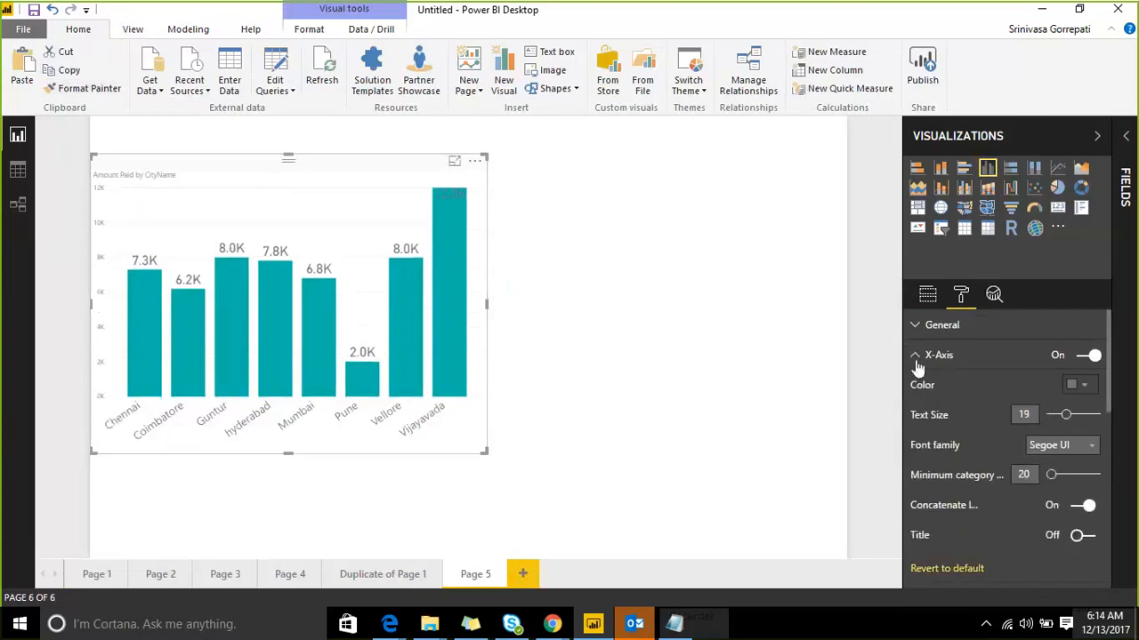
{"action": "left_click", "coordinate": [916, 355]}
{"action": "left_click", "coordinate": [916, 384]}
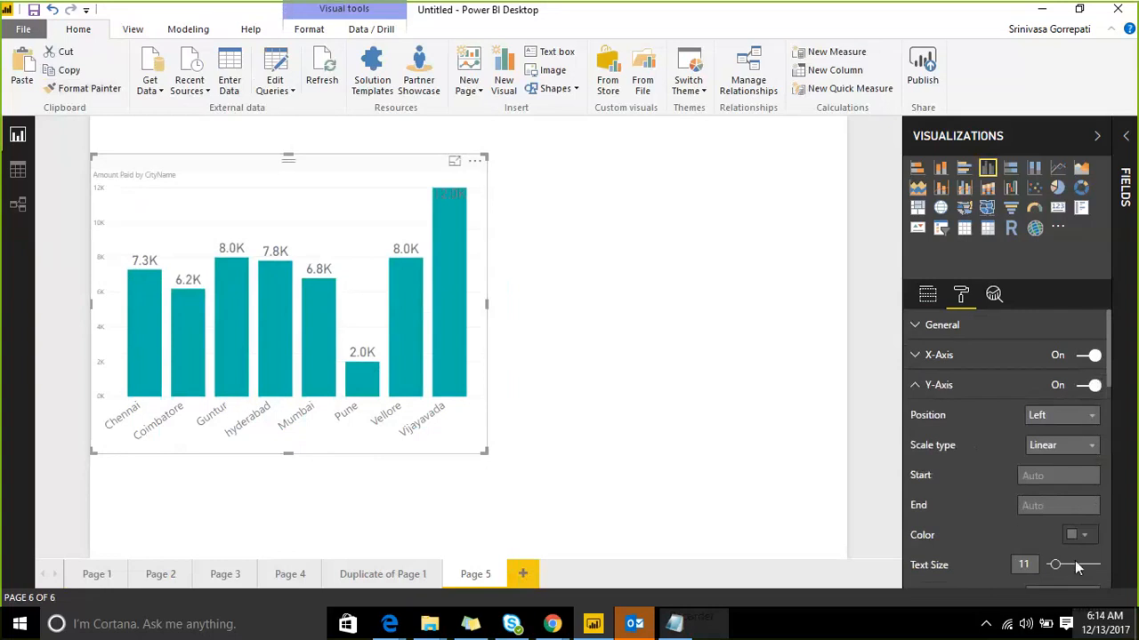
Step: Center the chart title and set its text size to 22
{"action": "scroll", "coordinate": [1003, 444], "scroll_direction": "down", "scroll_amount": 5}
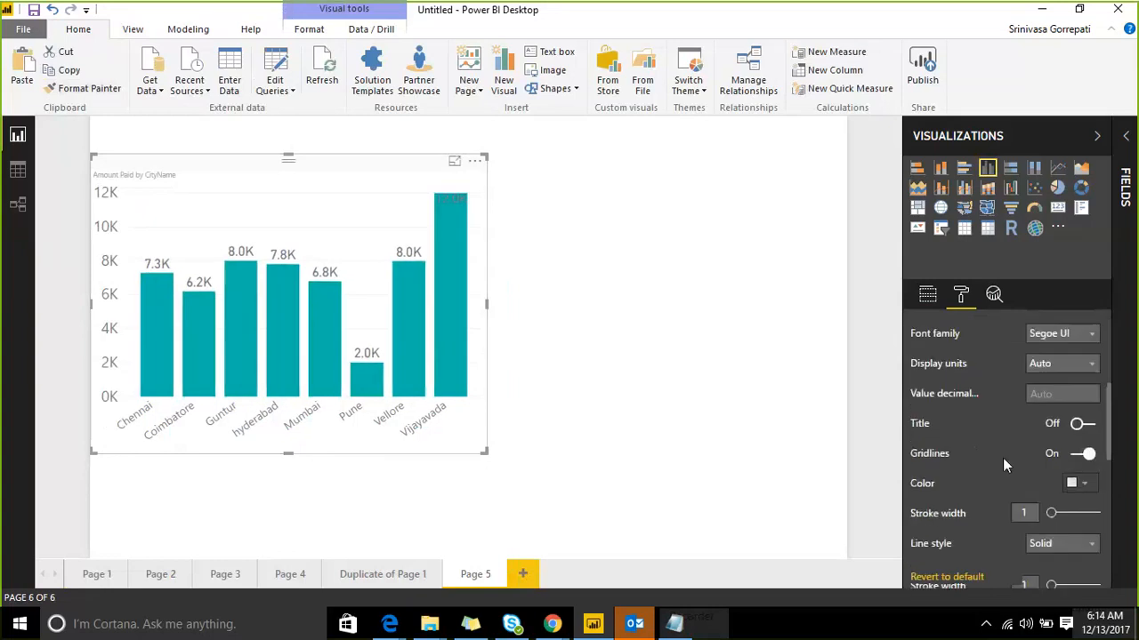
{"action": "scroll", "coordinate": [932, 415], "scroll_direction": "down", "scroll_amount": 1}
{"action": "scroll", "coordinate": [932, 441], "scroll_direction": "down", "scroll_amount": 3}
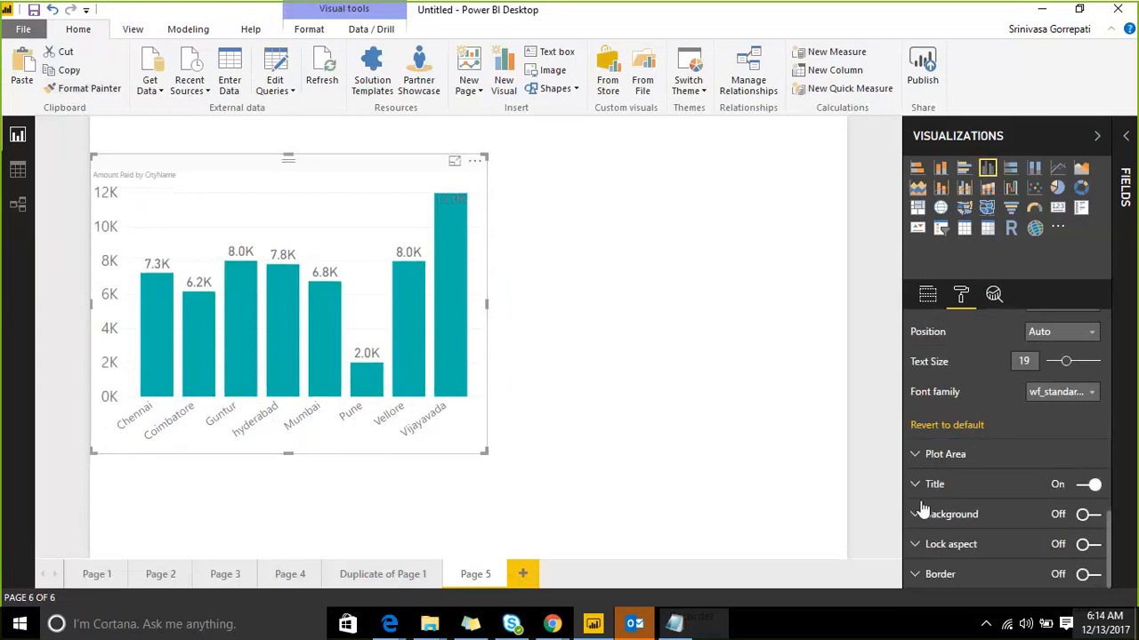
{"action": "left_click", "coordinate": [917, 487]}
{"action": "scroll", "coordinate": [1003, 503], "scroll_direction": "down", "scroll_amount": 2}
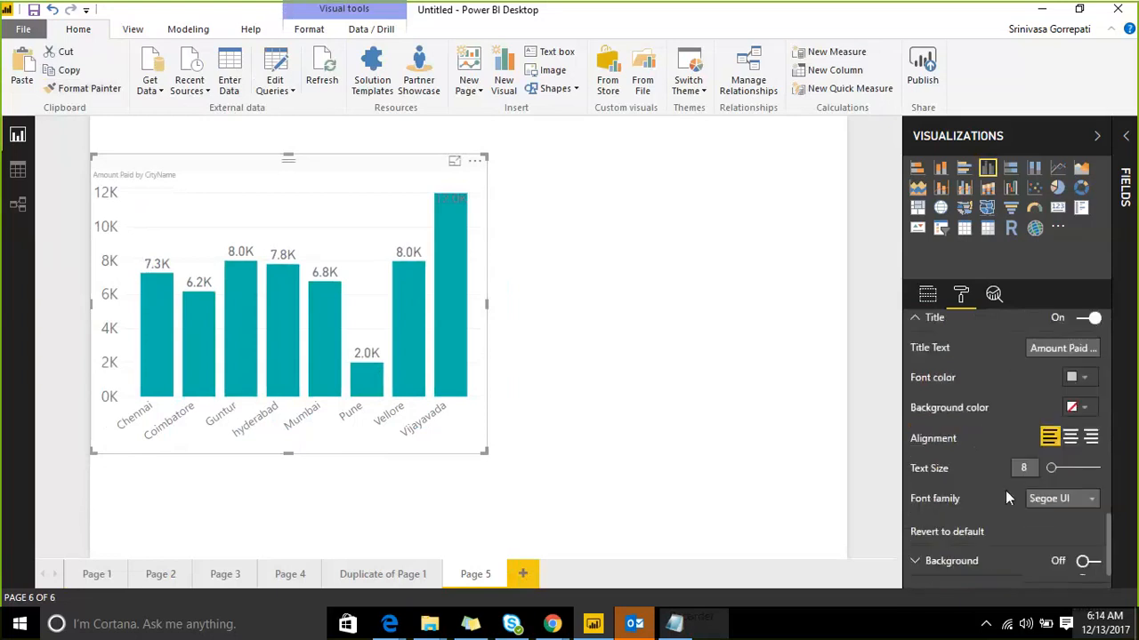
{"action": "left_click", "coordinate": [1069, 438]}
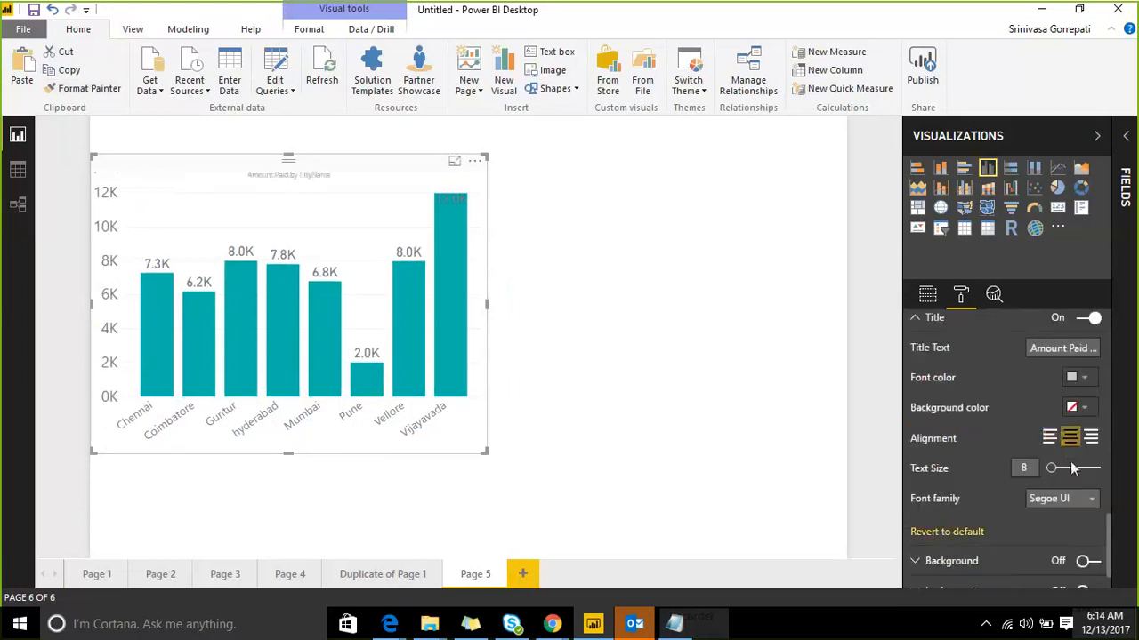
{"action": "left_click", "coordinate": [1070, 468]}
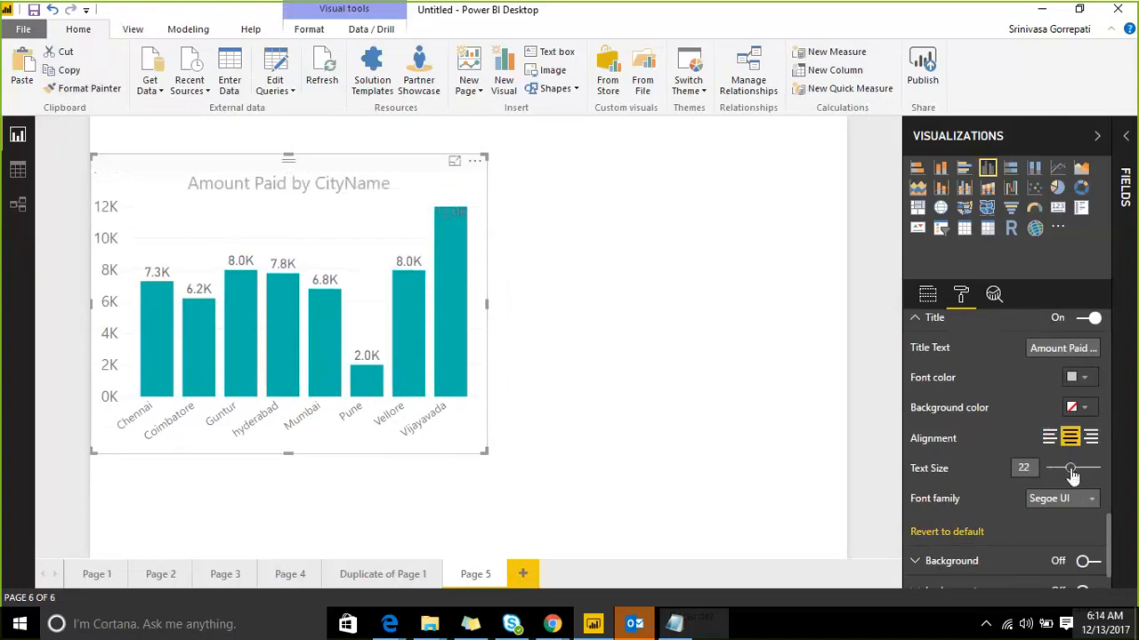
{"action": "left_click", "coordinate": [602, 285]}
Step: On new Page 6, build a Salesdata bar chart of PendingAmount by State and enlarge it
{"action": "left_click", "coordinate": [523, 573]}
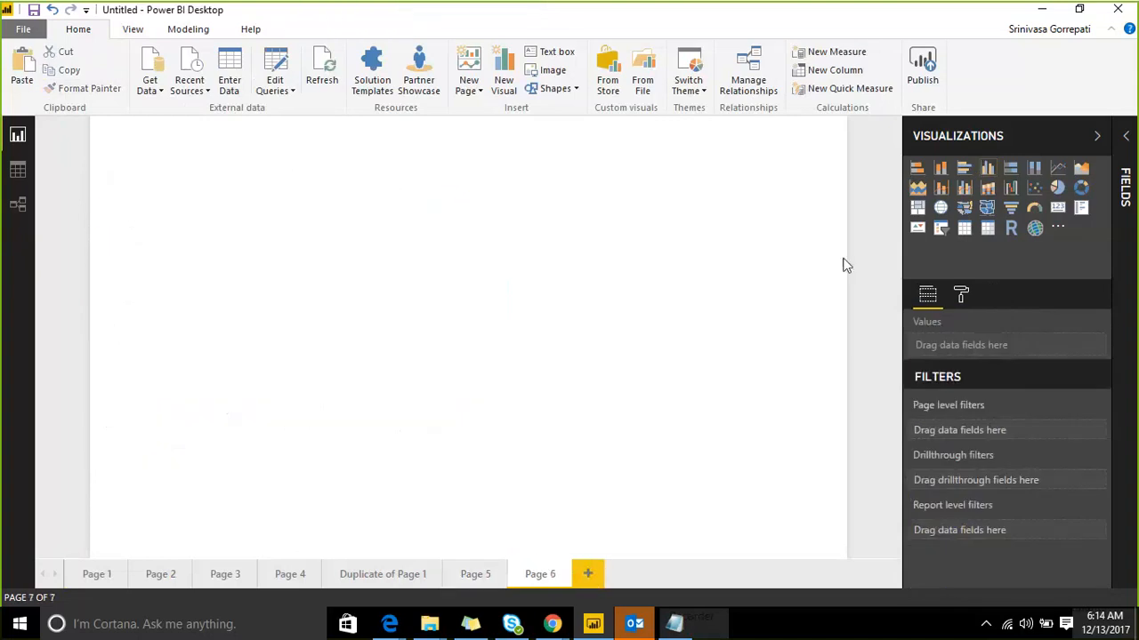
{"action": "left_click", "coordinate": [964, 169]}
{"action": "left_click", "coordinate": [1126, 187]}
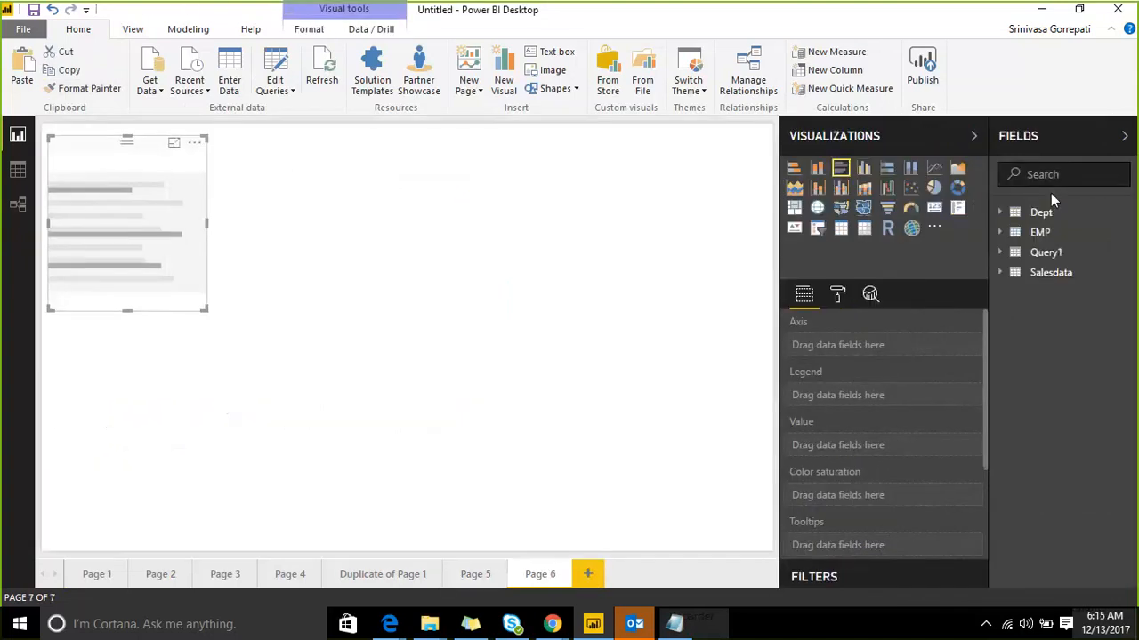
{"action": "left_click", "coordinate": [1050, 273]}
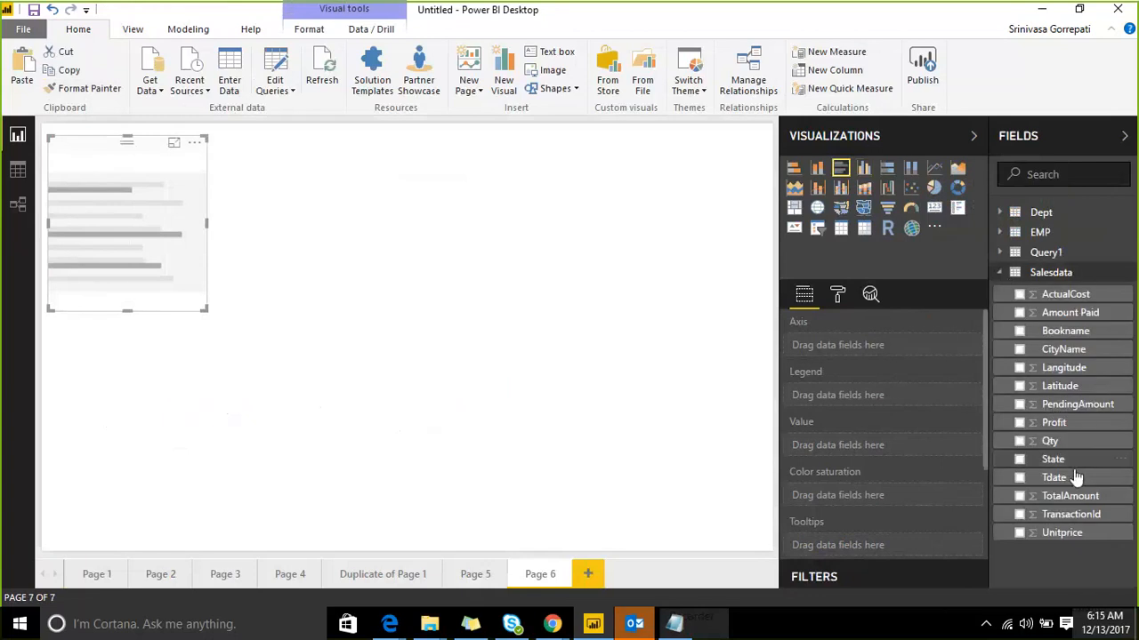
{"action": "left_click_drag", "start_coordinate": [1058, 461], "coordinate": [178, 262]}
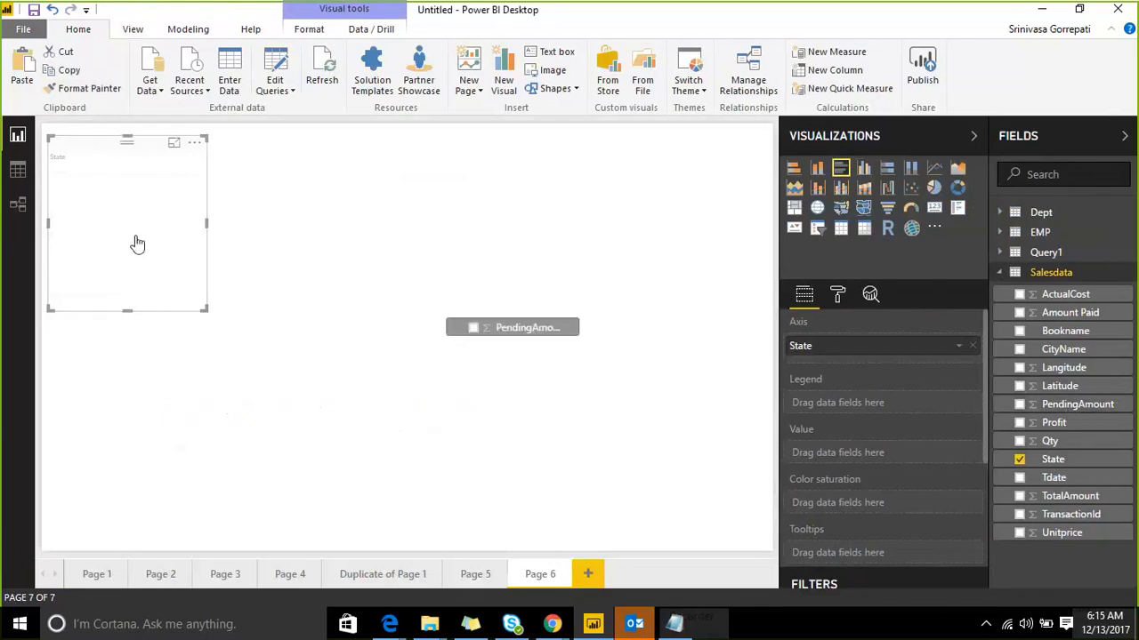
{"action": "left_click_drag", "start_coordinate": [154, 153], "coordinate": [286, 209]}
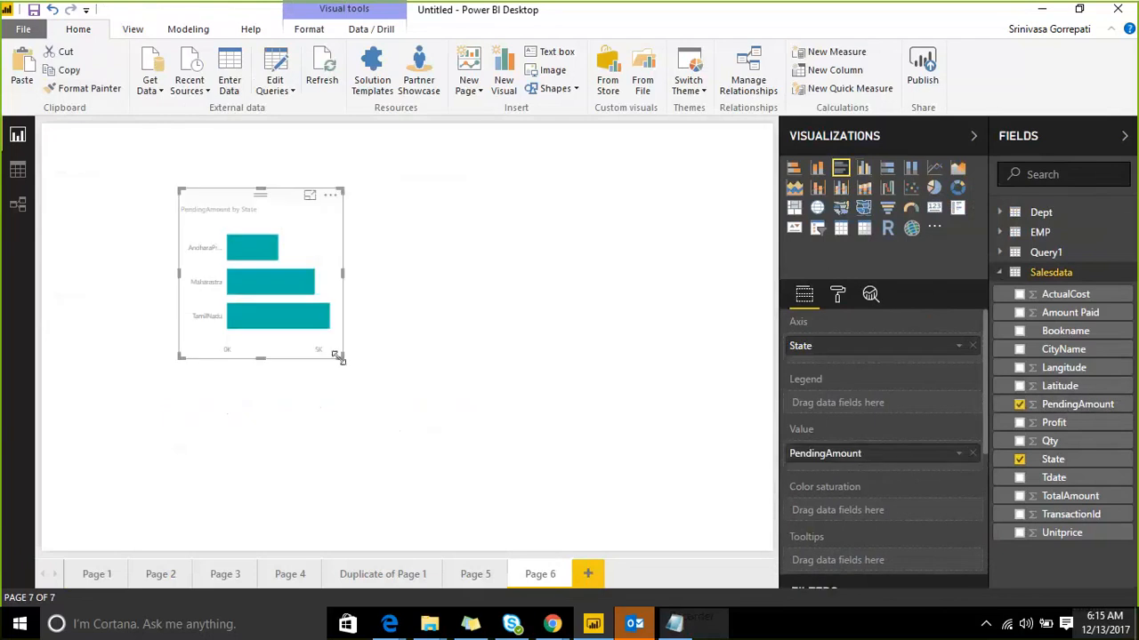
{"action": "left_click_drag", "start_coordinate": [339, 358], "coordinate": [550, 417]}
{"action": "left_click", "coordinate": [550, 425]}
Step: Return to Page 5 and nudge the Amount Paid by CityName chart right and up
{"action": "left_click", "coordinate": [475, 574]}
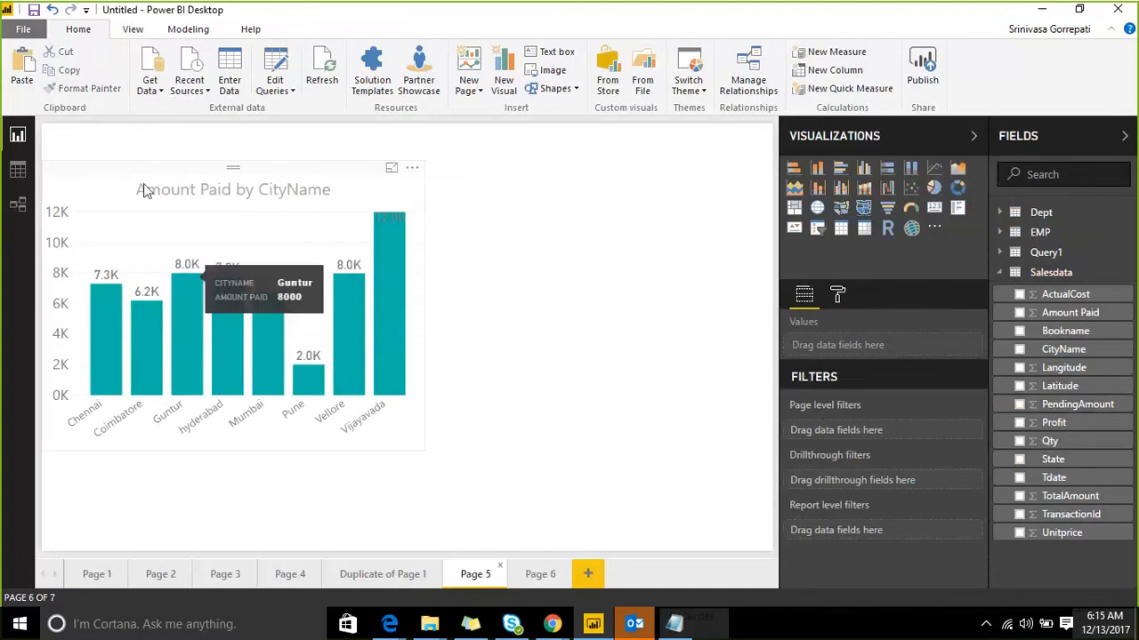
{"action": "left_click", "coordinate": [234, 181]}
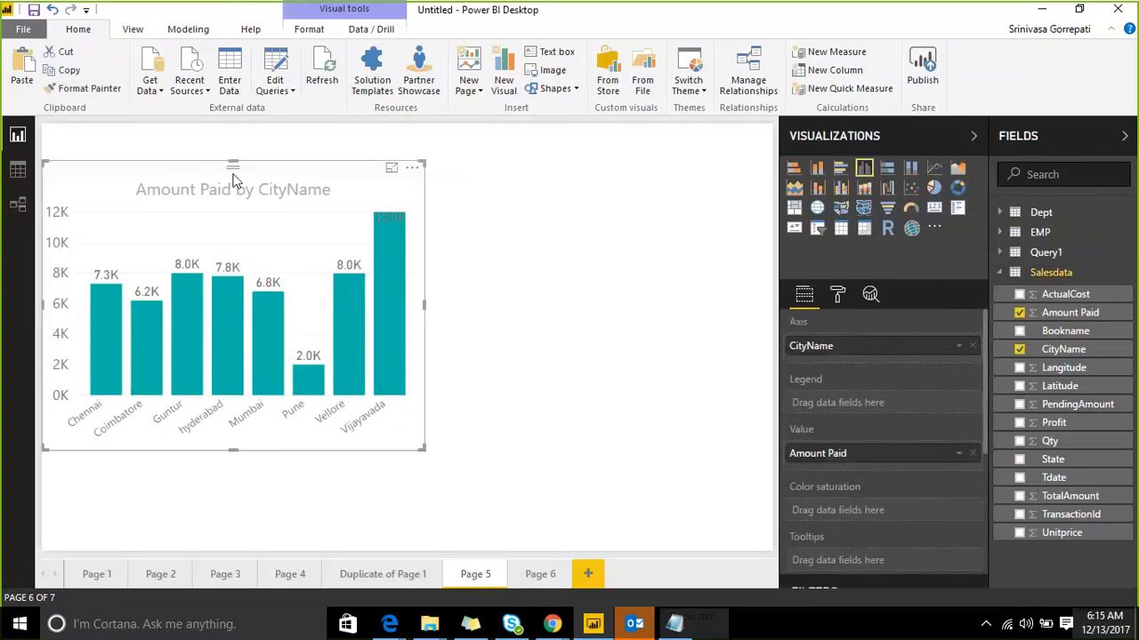
{"action": "left_click_drag", "start_coordinate": [234, 180], "coordinate": [252, 173]}
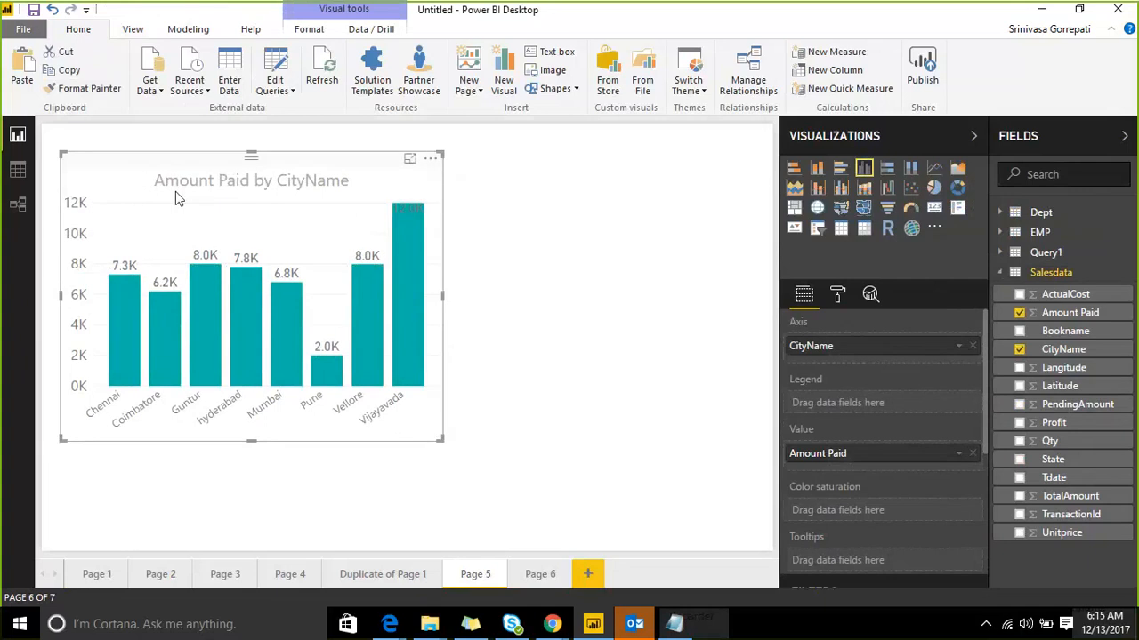
Step: Format-paint the Page 5 chart's styling onto Page 6's PendingAmount by State chart and enlarge it
{"action": "left_click", "coordinate": [100, 94]}
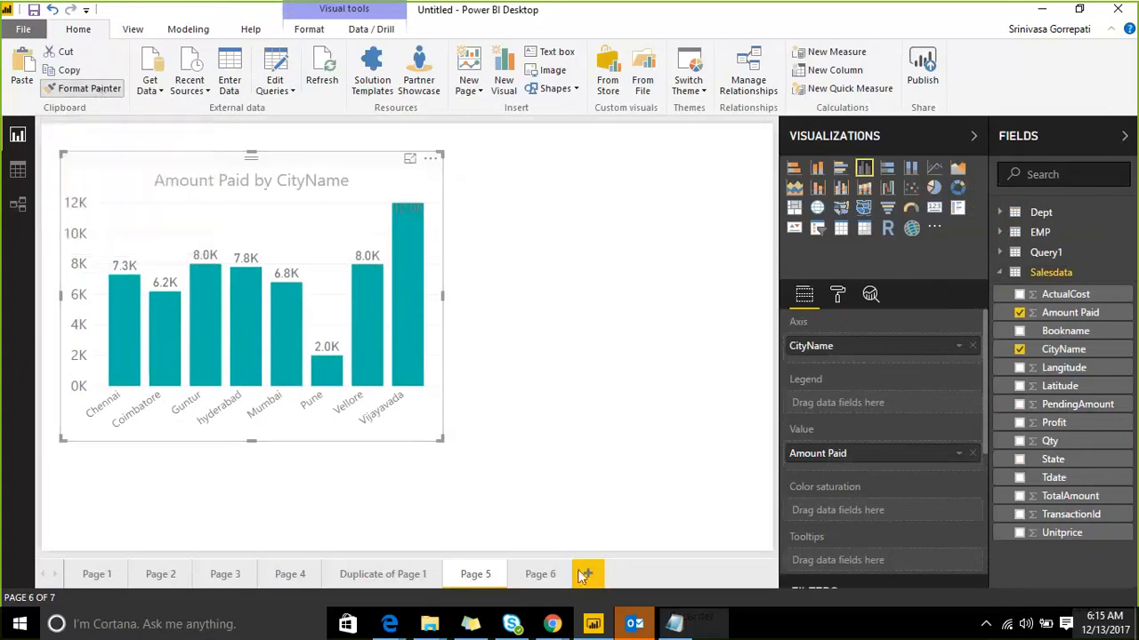
{"action": "left_click", "coordinate": [540, 573]}
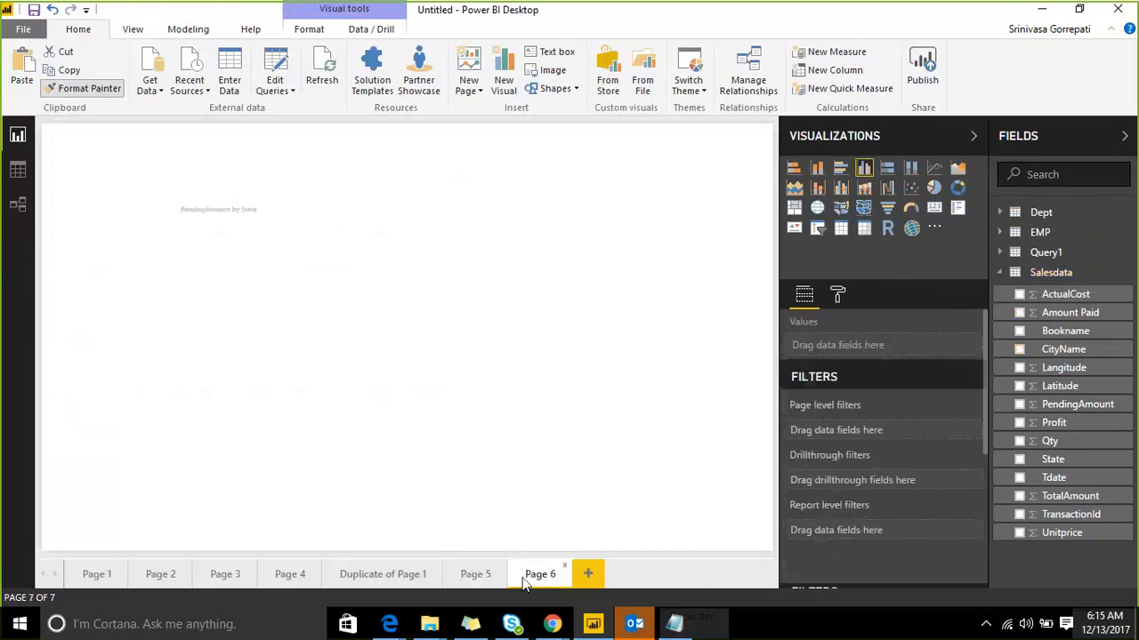
{"action": "left_click", "coordinate": [309, 210]}
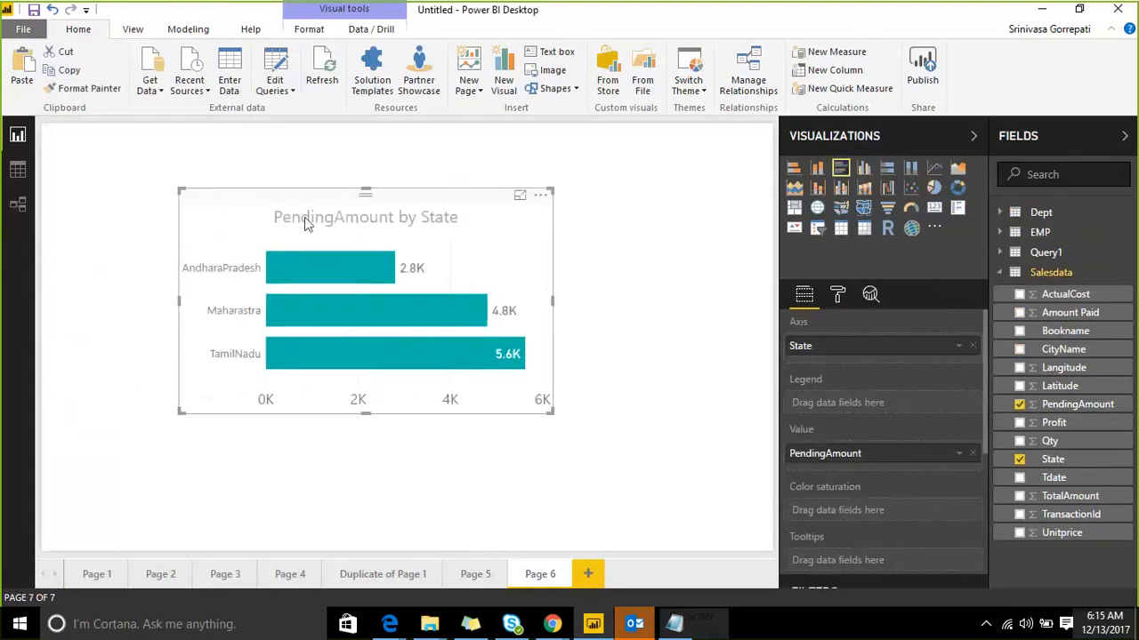
{"action": "left_click_drag", "start_coordinate": [551, 412], "coordinate": [581, 449]}
Step: Back on Page 5, shift the Amount Paid by CityName chart slightly right
{"action": "left_click", "coordinate": [476, 575]}
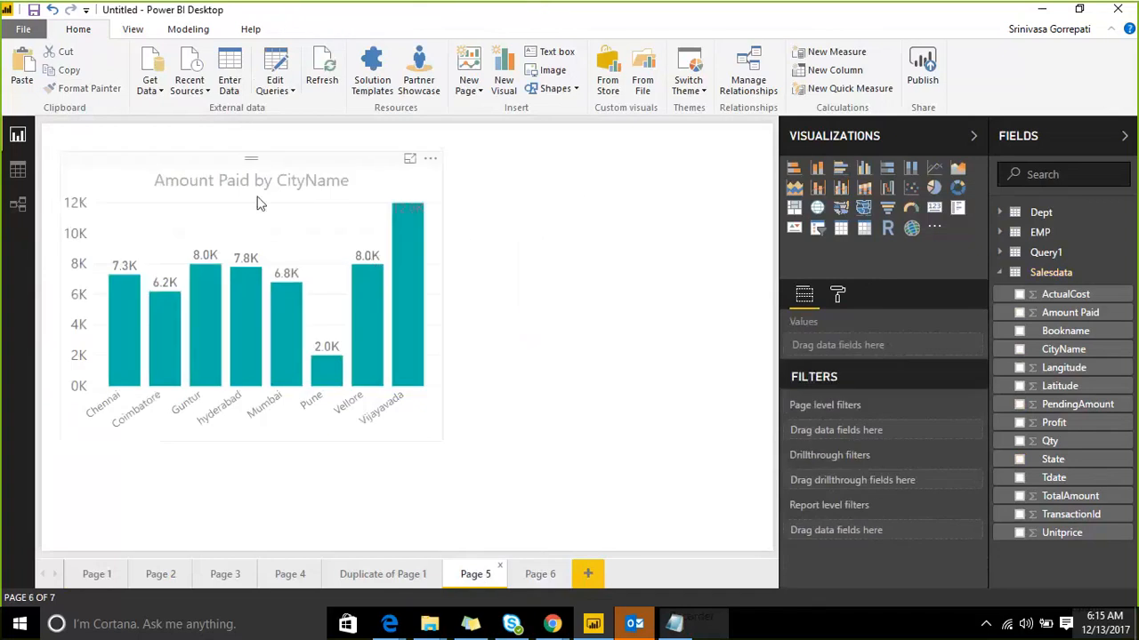
{"action": "left_click", "coordinate": [204, 170]}
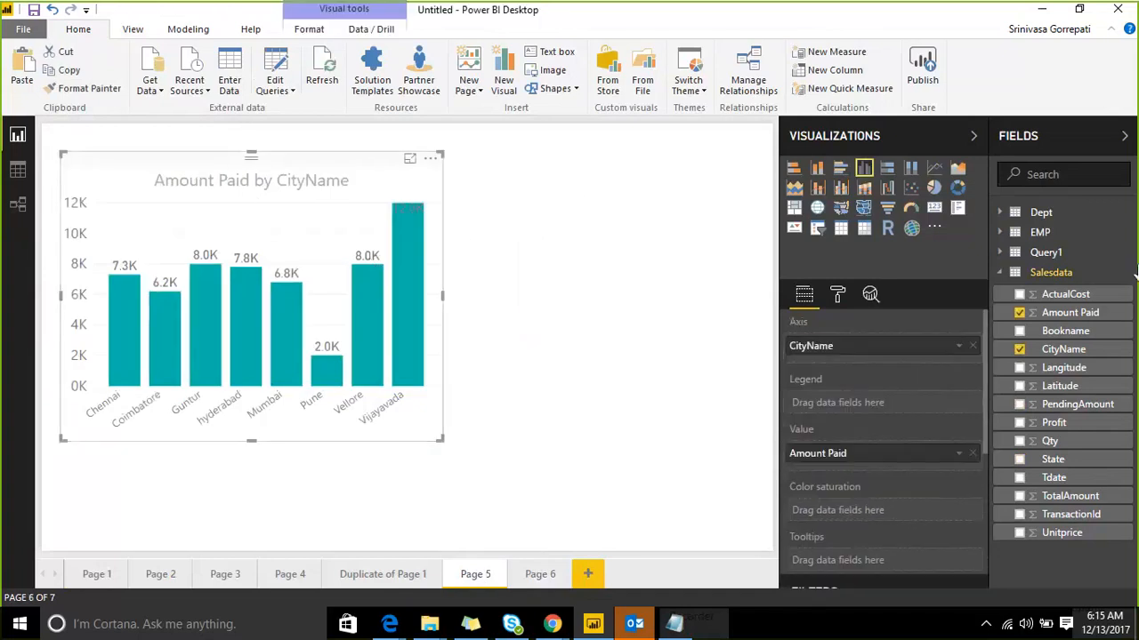
{"action": "mouse_move", "coordinate": [245, 156]}
{"action": "left_mouse_down"}
{"action": "mouse_move", "coordinate": [256, 157]}
{"action": "mouse_move", "coordinate": [245, 165]}
{"action": "left_mouse_up"}
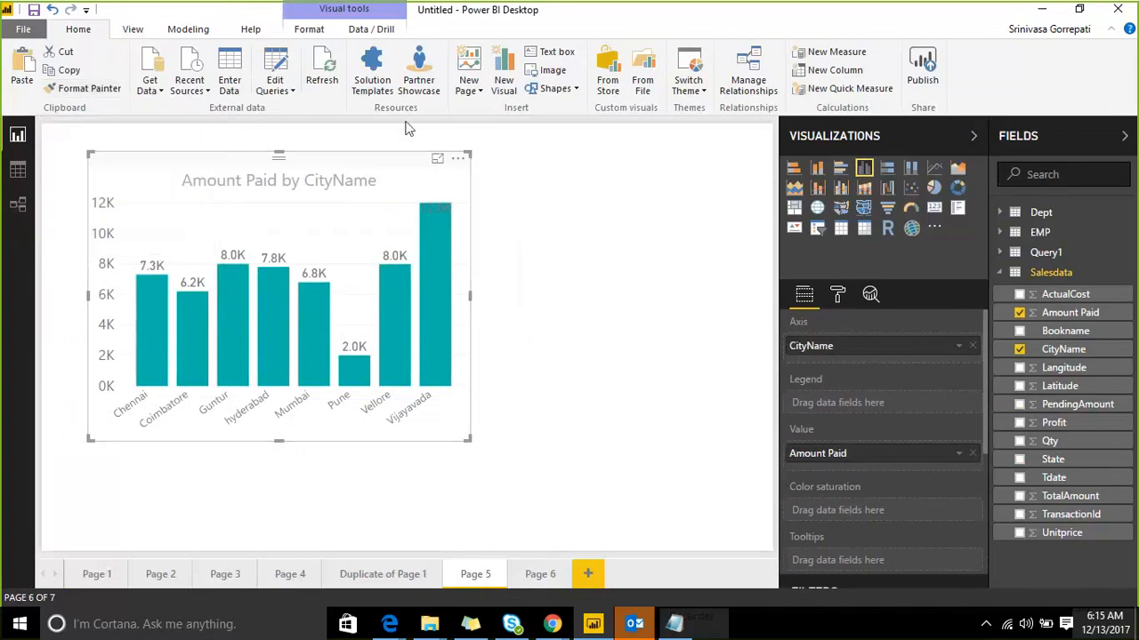
{"action": "left_click", "coordinate": [562, 250]}
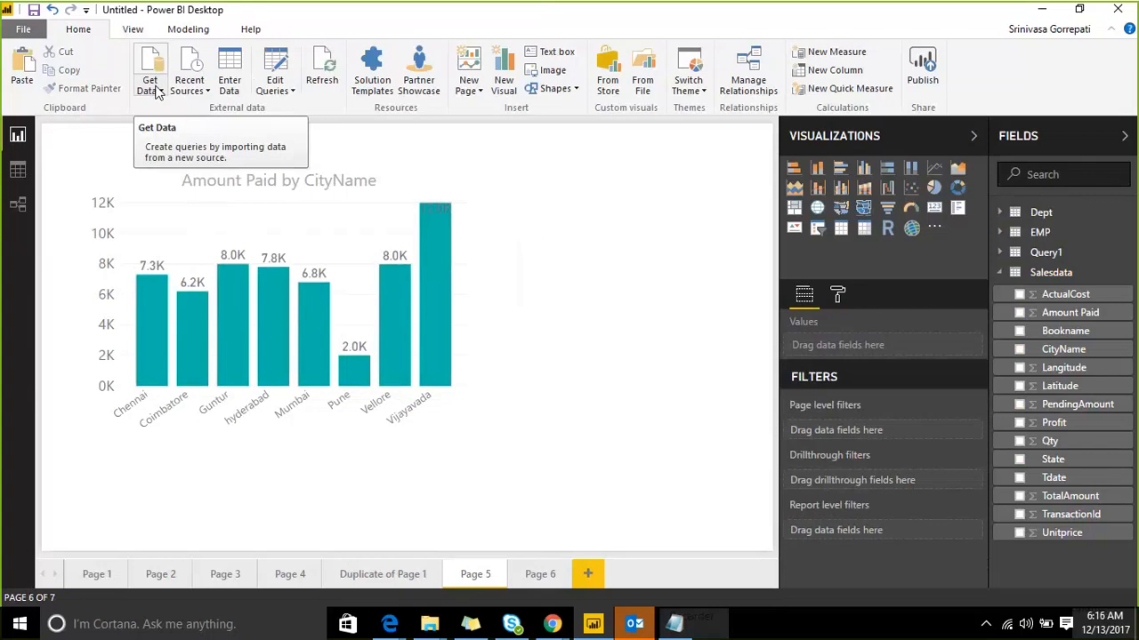
{"action": "left_click", "coordinate": [158, 92]}
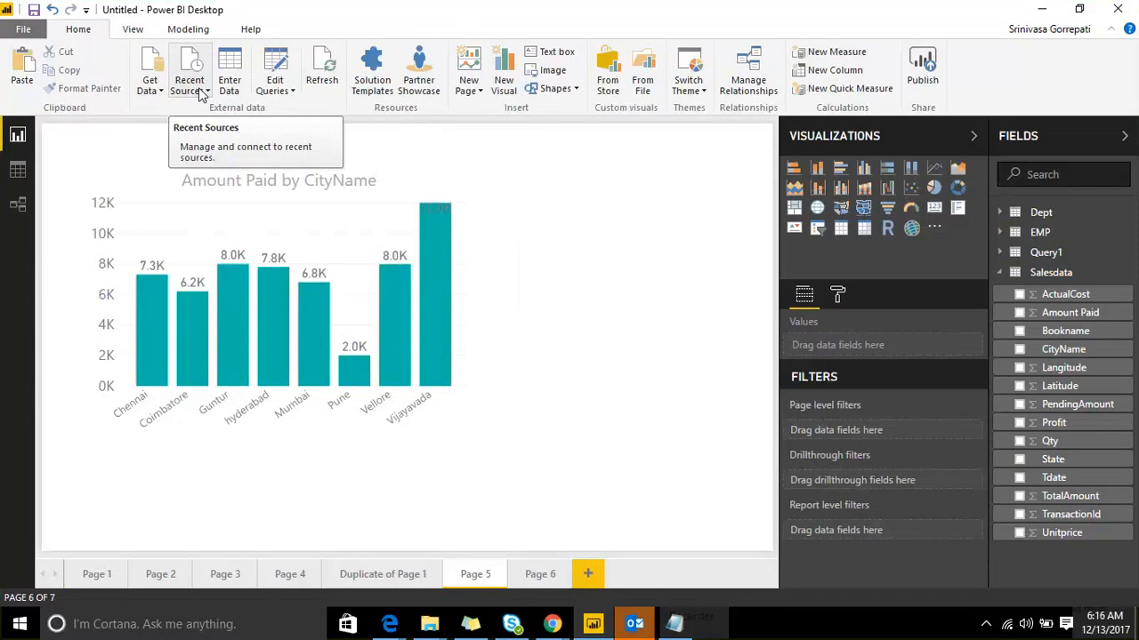
{"action": "left_click", "coordinate": [201, 92]}
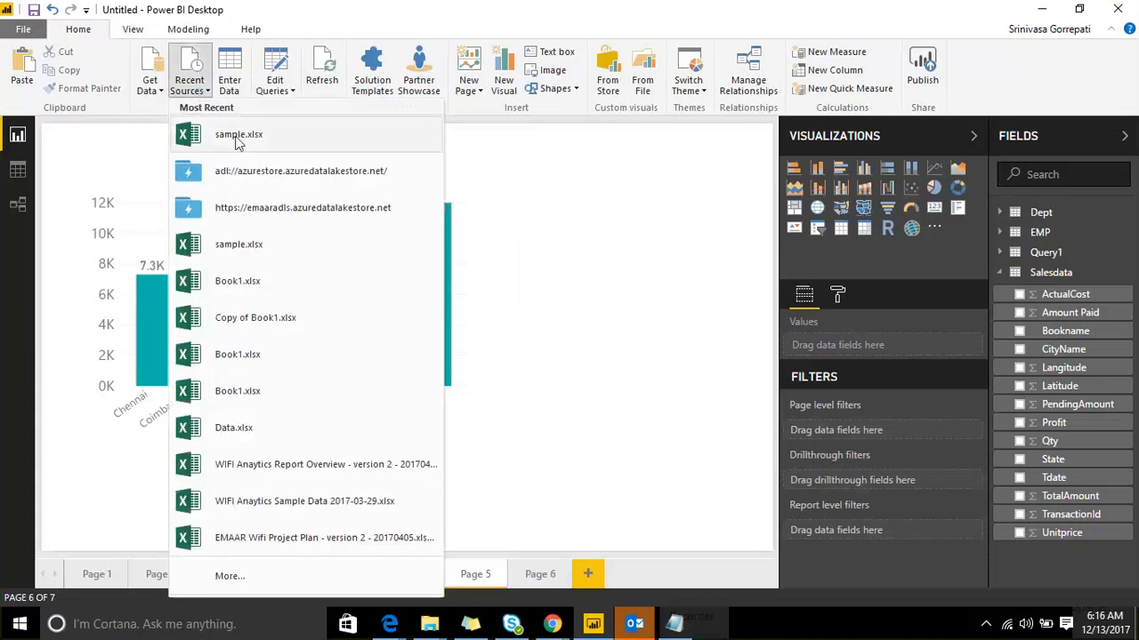
{"action": "left_click", "coordinate": [239, 136]}
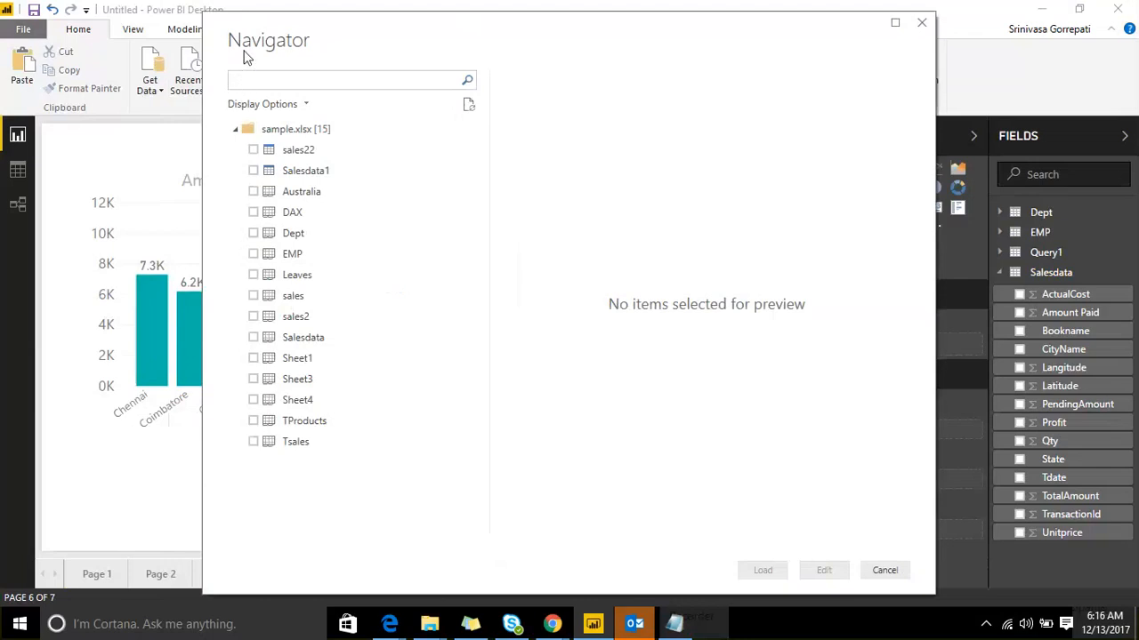
{"action": "left_click", "coordinate": [852, 40]}
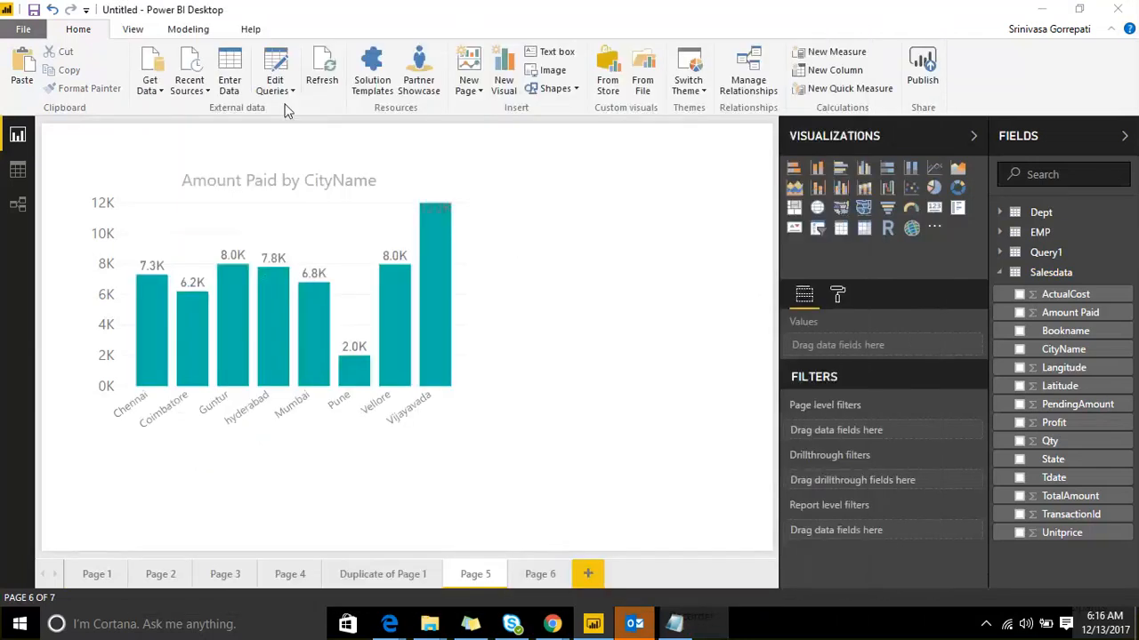
{"action": "left_click", "coordinate": [189, 84]}
{"action": "left_click", "coordinate": [188, 84]}
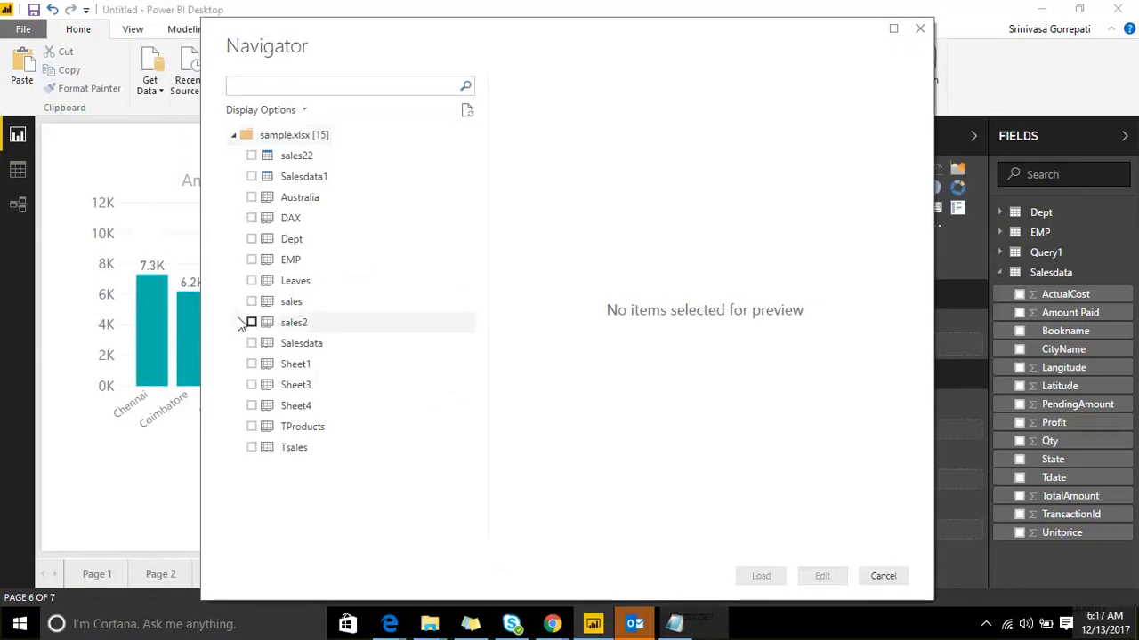
{"action": "left_click", "coordinate": [882, 576]}
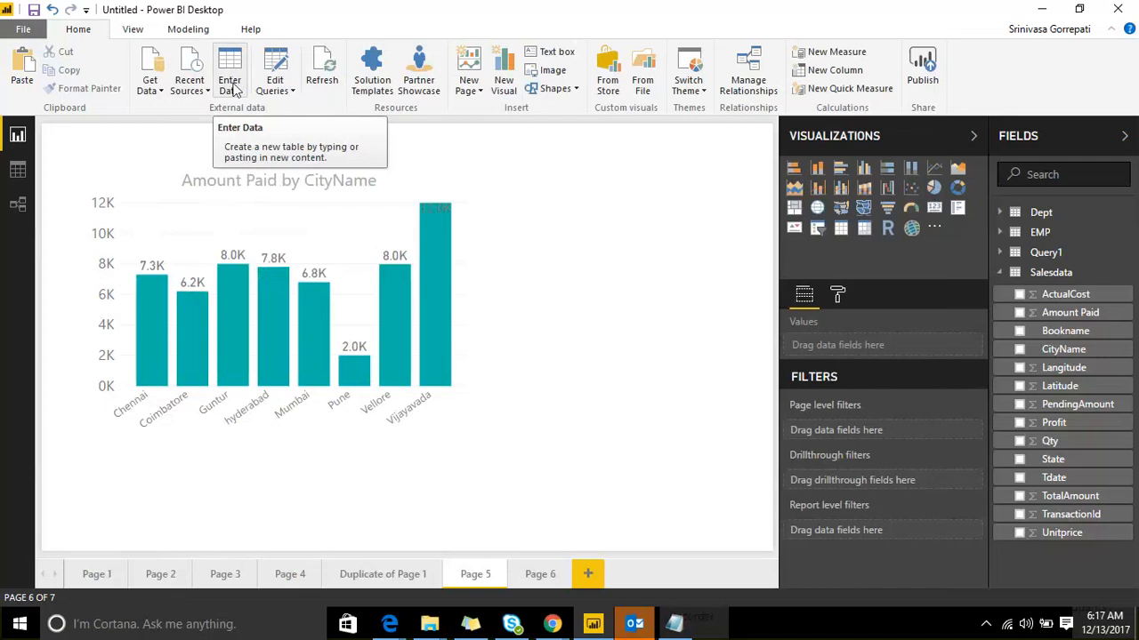
Step: Start an Enter Data table with Column1 to Column3, then cancel and discard it
{"action": "left_click", "coordinate": [234, 90]}
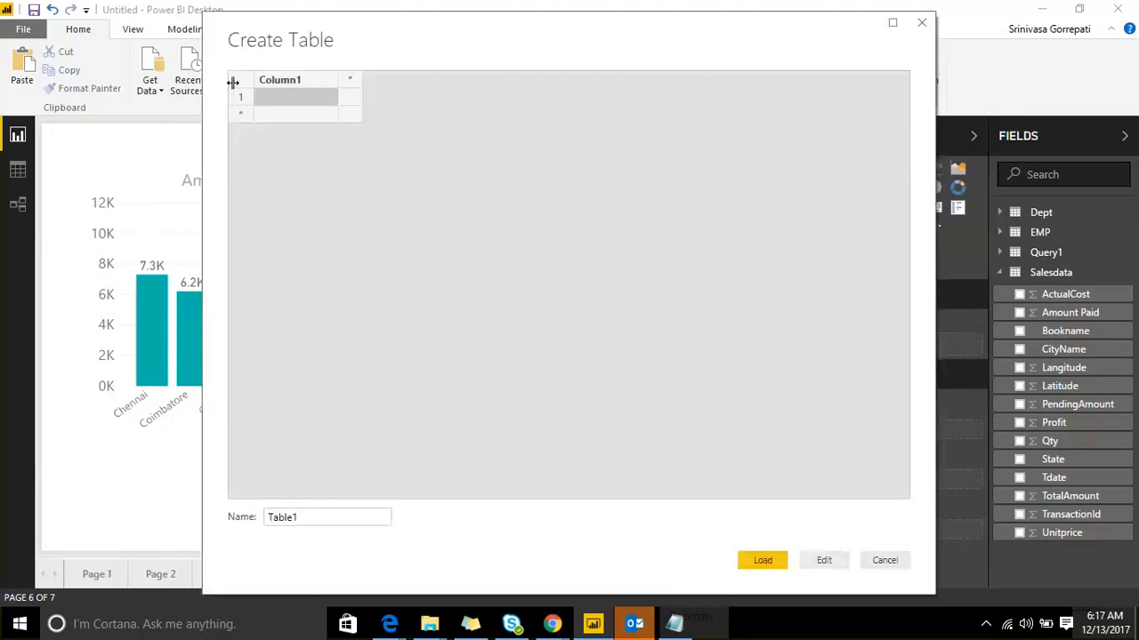
{"action": "left_click", "coordinate": [350, 79]}
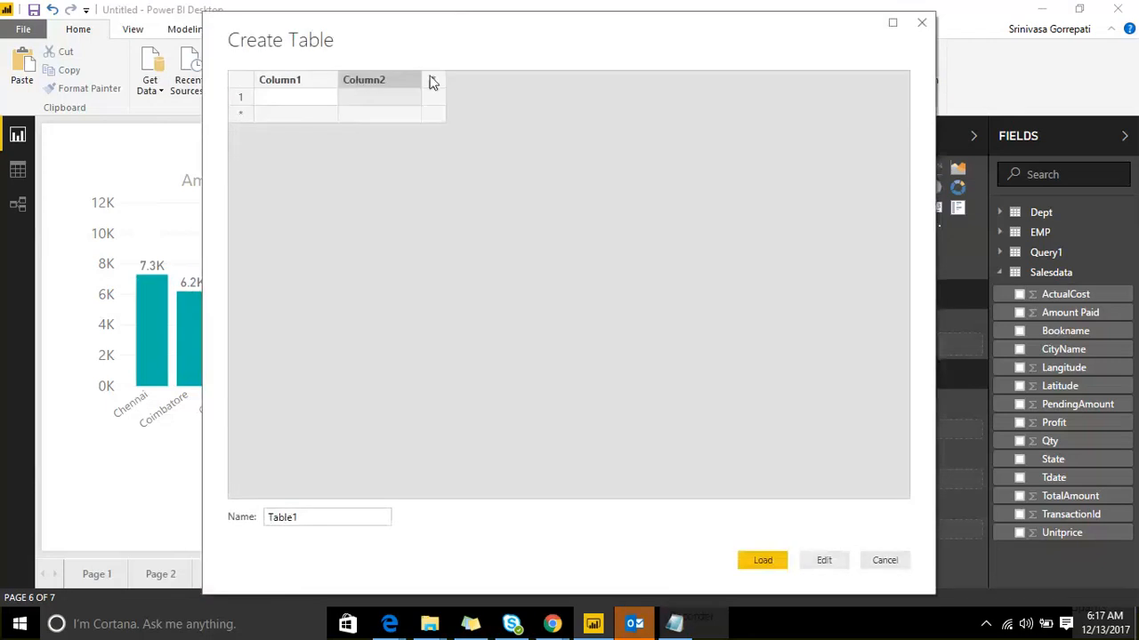
{"action": "left_click", "coordinate": [433, 79]}
{"action": "left_click", "coordinate": [296, 94]}
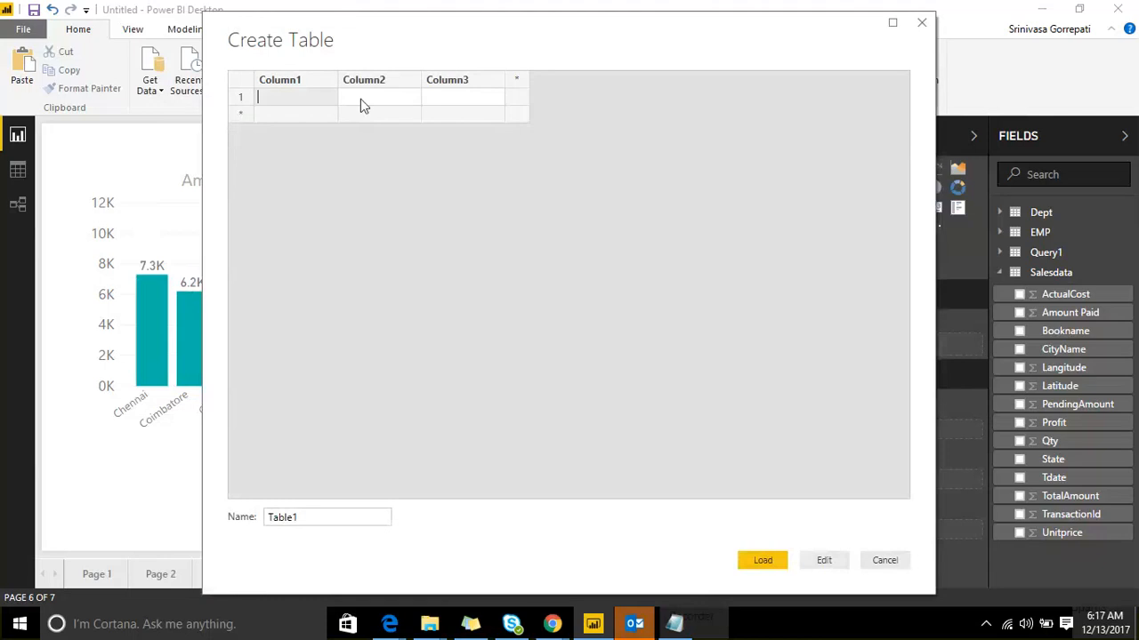
{"action": "left_click", "coordinate": [438, 94]}
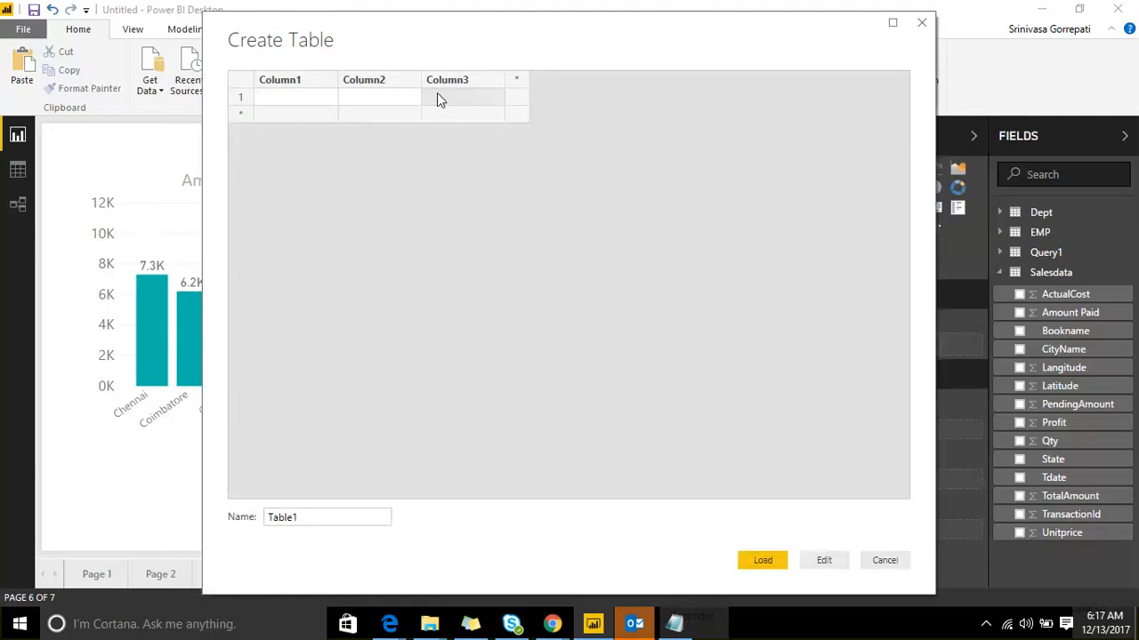
{"action": "left_click_drag", "start_coordinate": [308, 517], "coordinate": [258, 525]}
{"action": "left_click", "coordinate": [881, 558]}
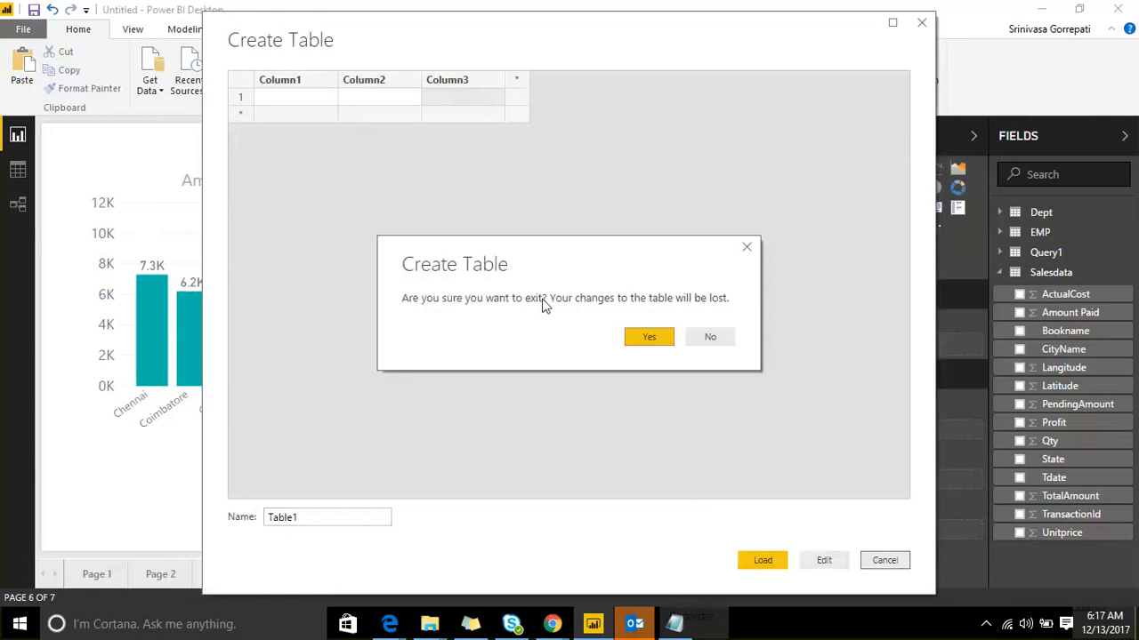
{"action": "left_click", "coordinate": [651, 336]}
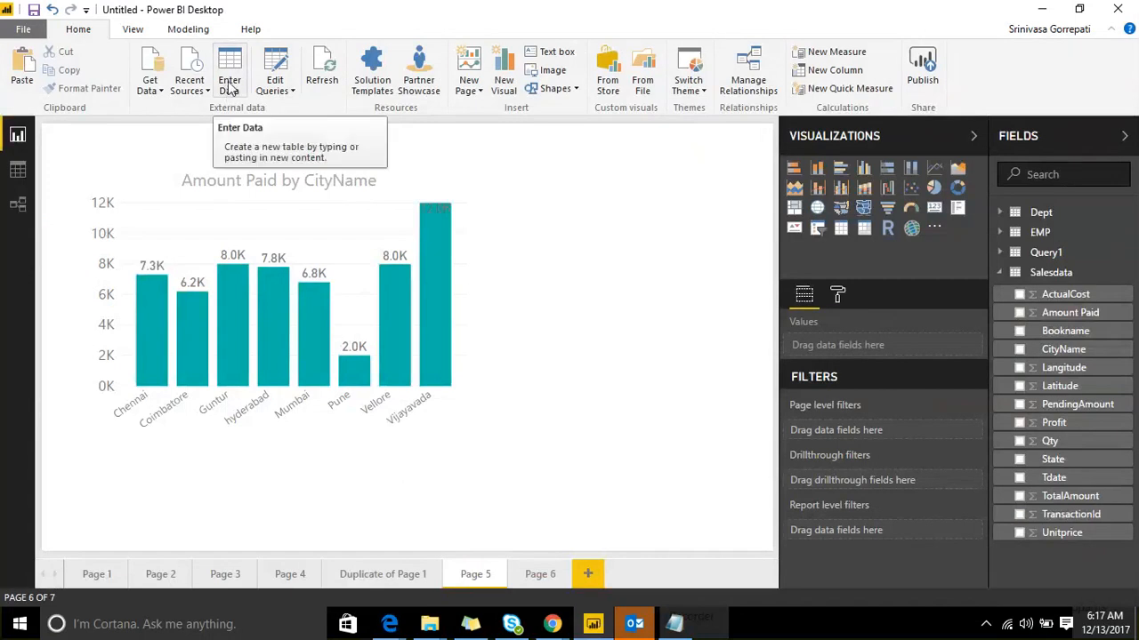
{"action": "left_click", "coordinate": [290, 92]}
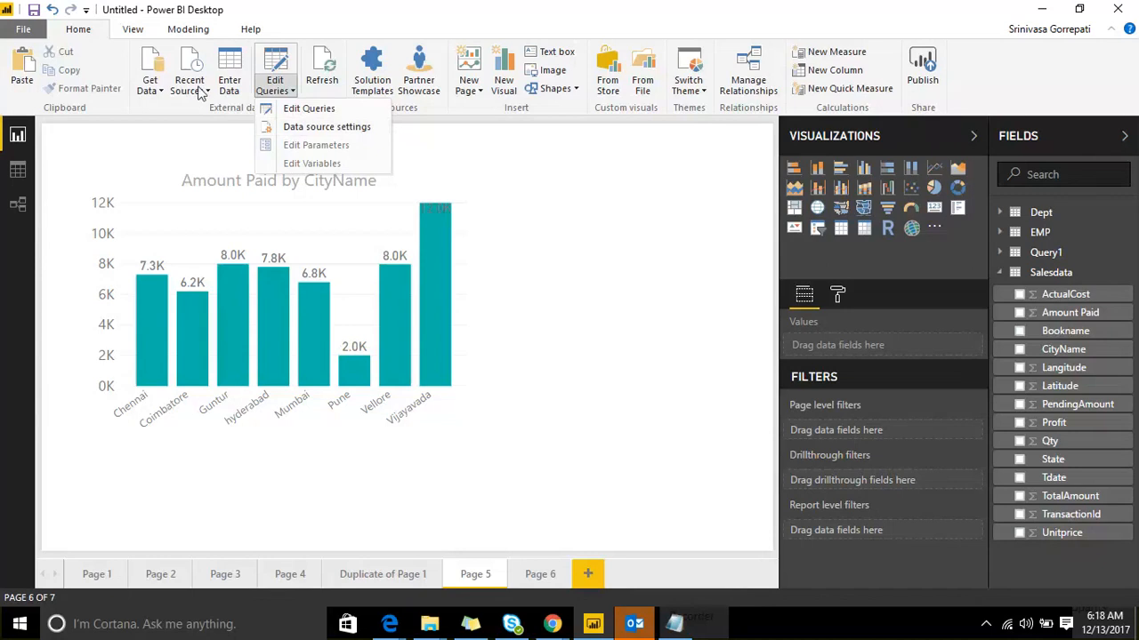
{"action": "left_click", "coordinate": [313, 134]}
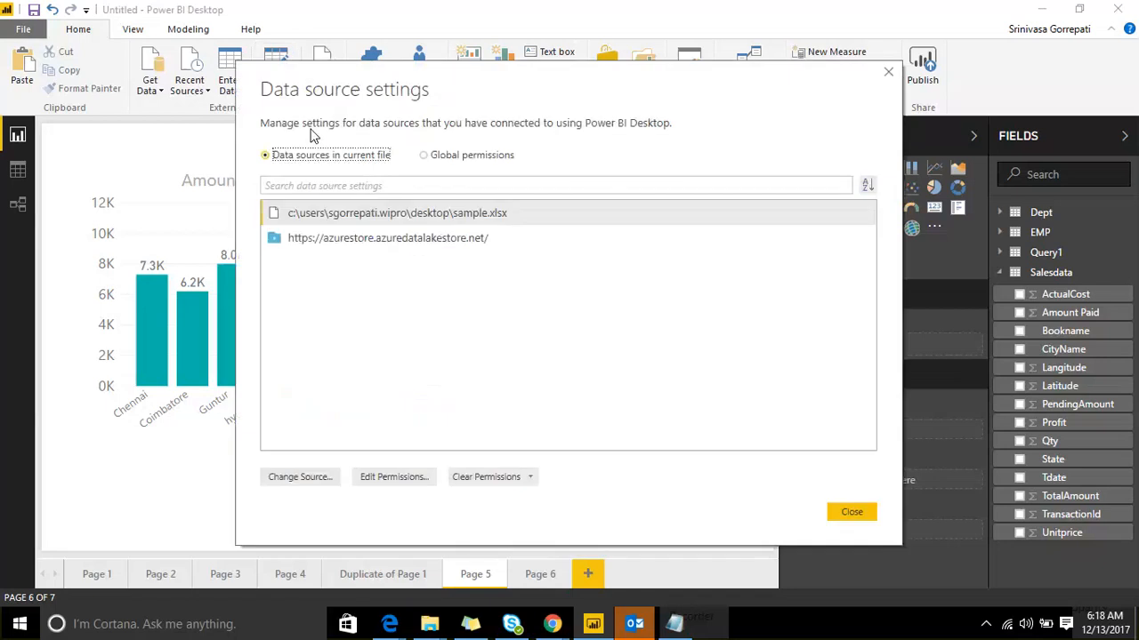
{"action": "left_click", "coordinate": [435, 213]}
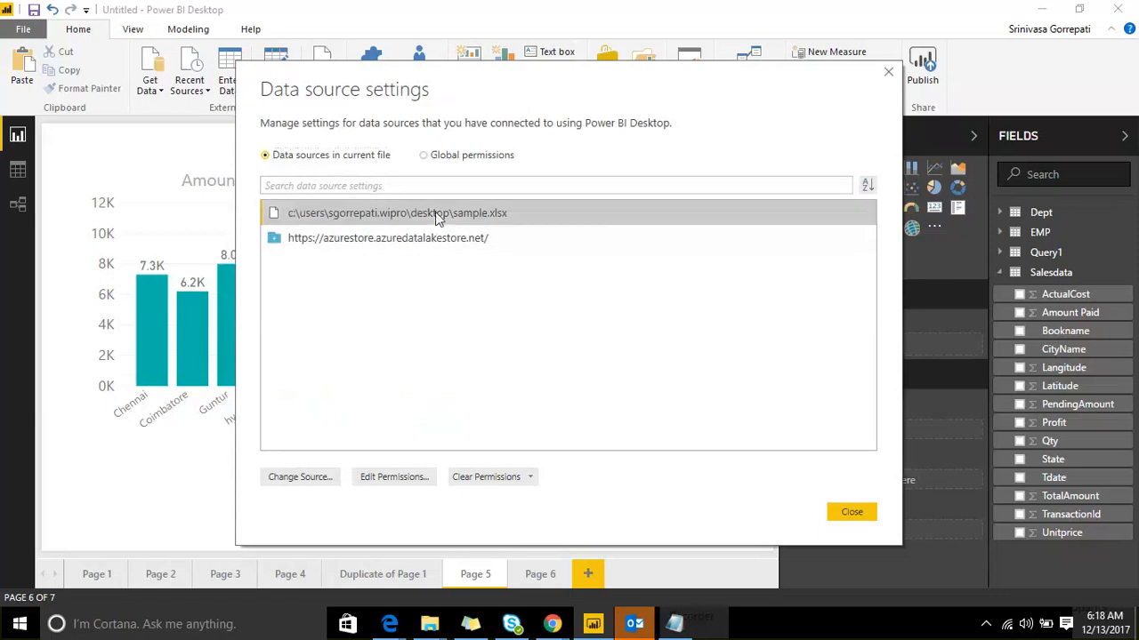
{"action": "left_click", "coordinate": [301, 477]}
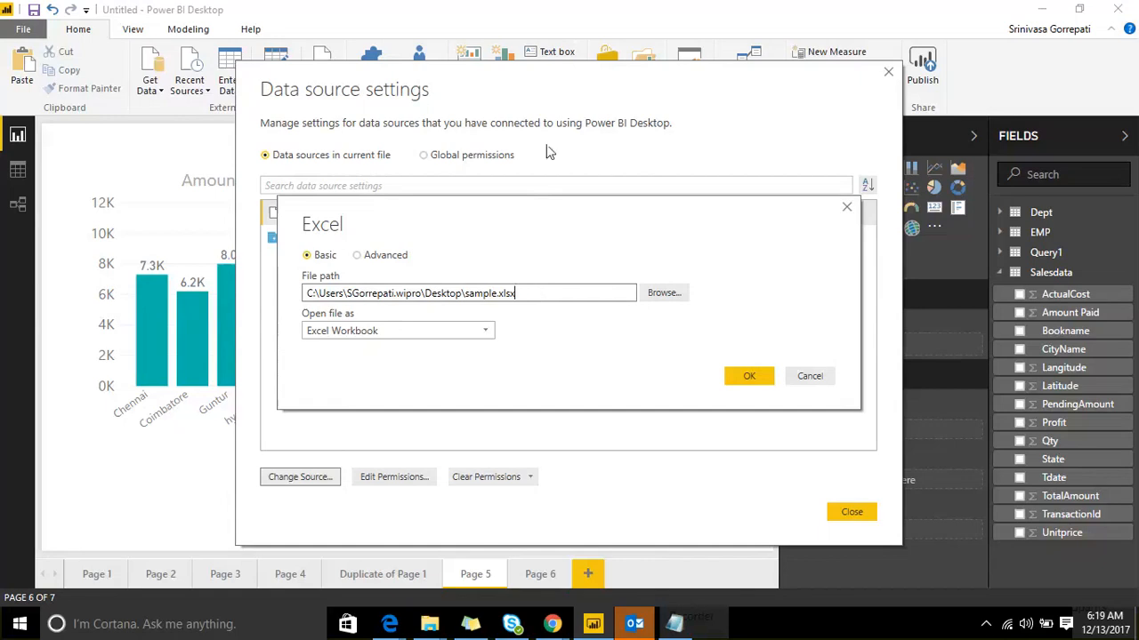
{"action": "left_click_drag", "start_coordinate": [526, 293], "coordinate": [306, 300]}
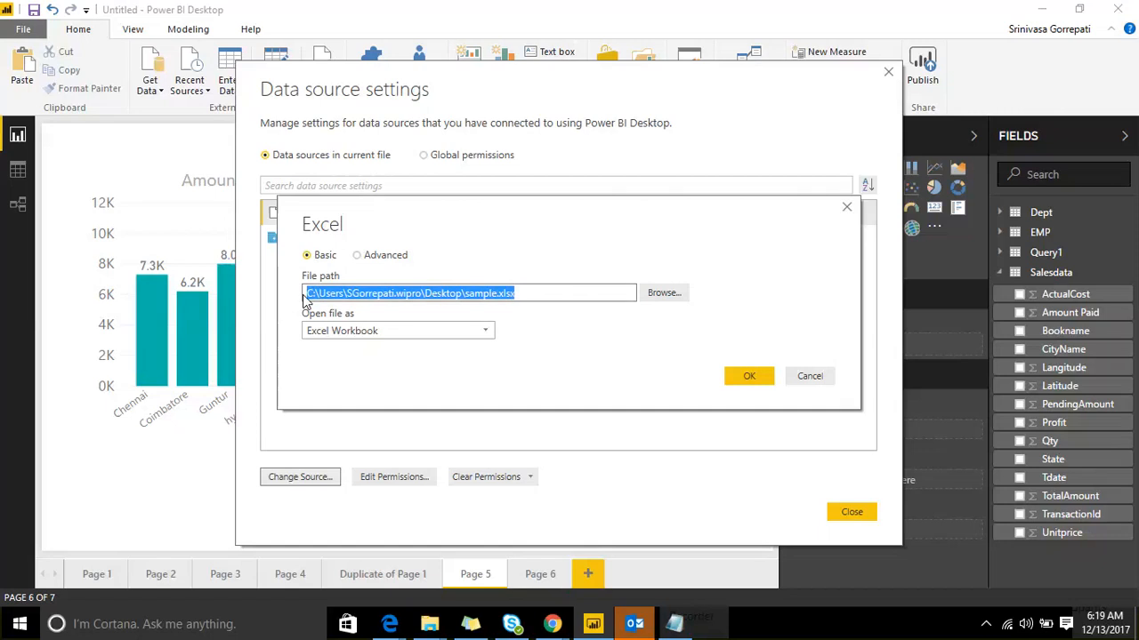
{"action": "left_click", "coordinate": [805, 376]}
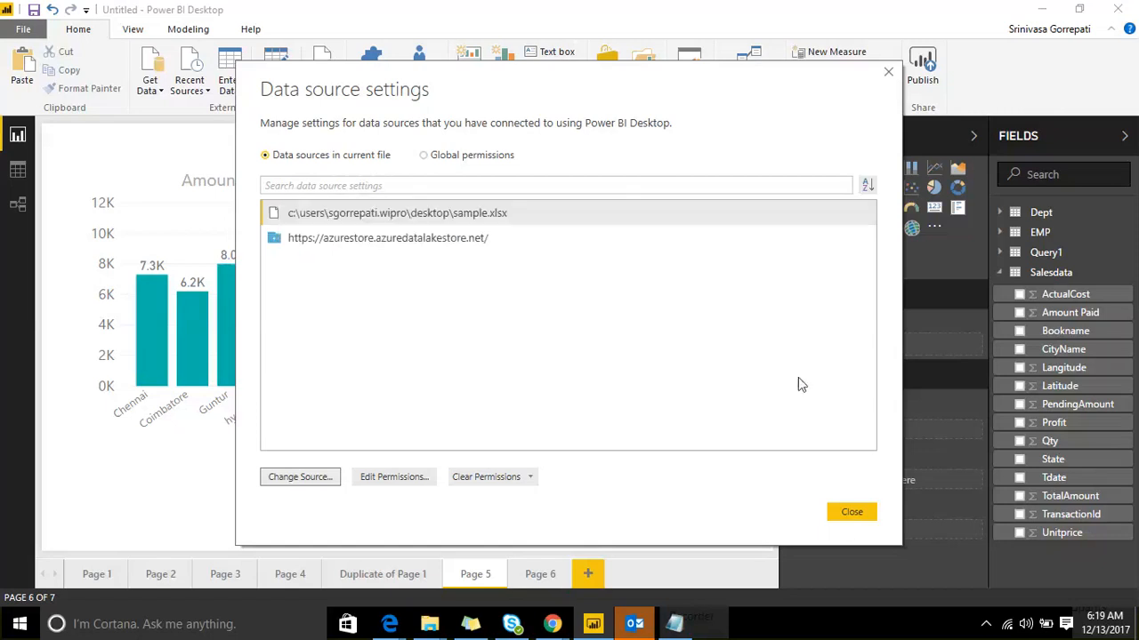
{"action": "left_click", "coordinate": [850, 512]}
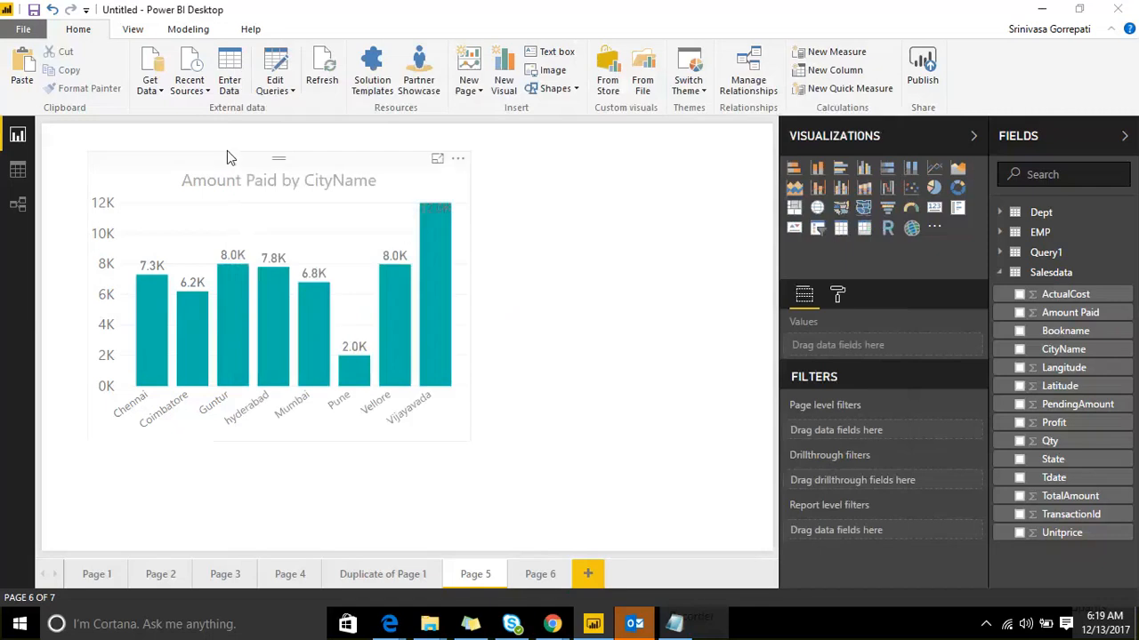
{"action": "left_click", "coordinate": [275, 89]}
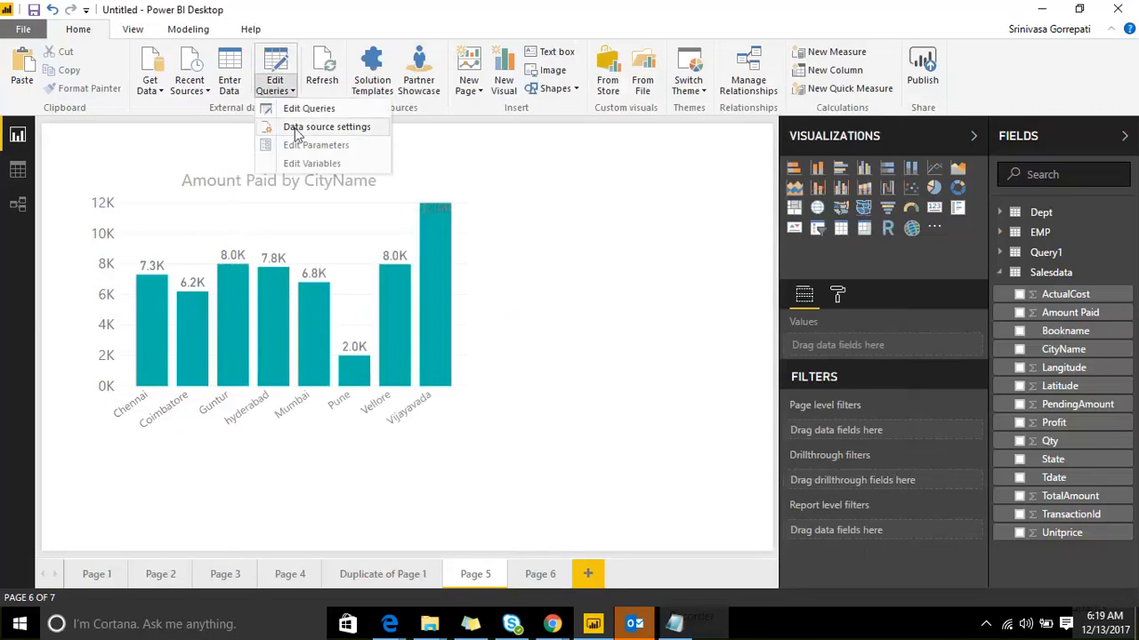
{"action": "left_click", "coordinate": [184, 90]}
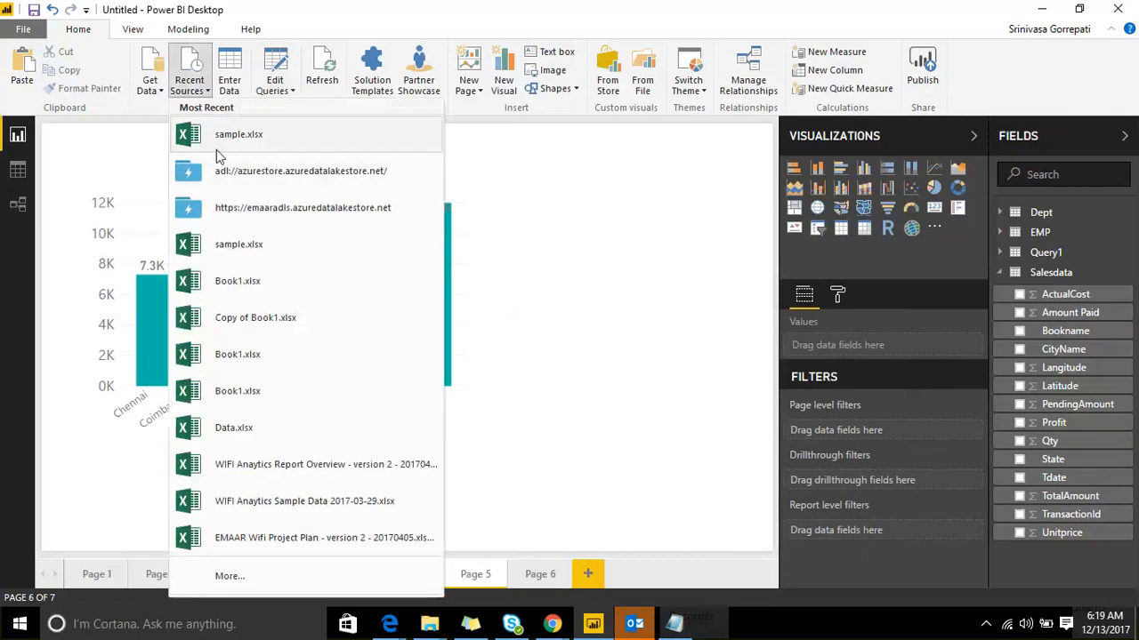
{"action": "left_click", "coordinate": [162, 91]}
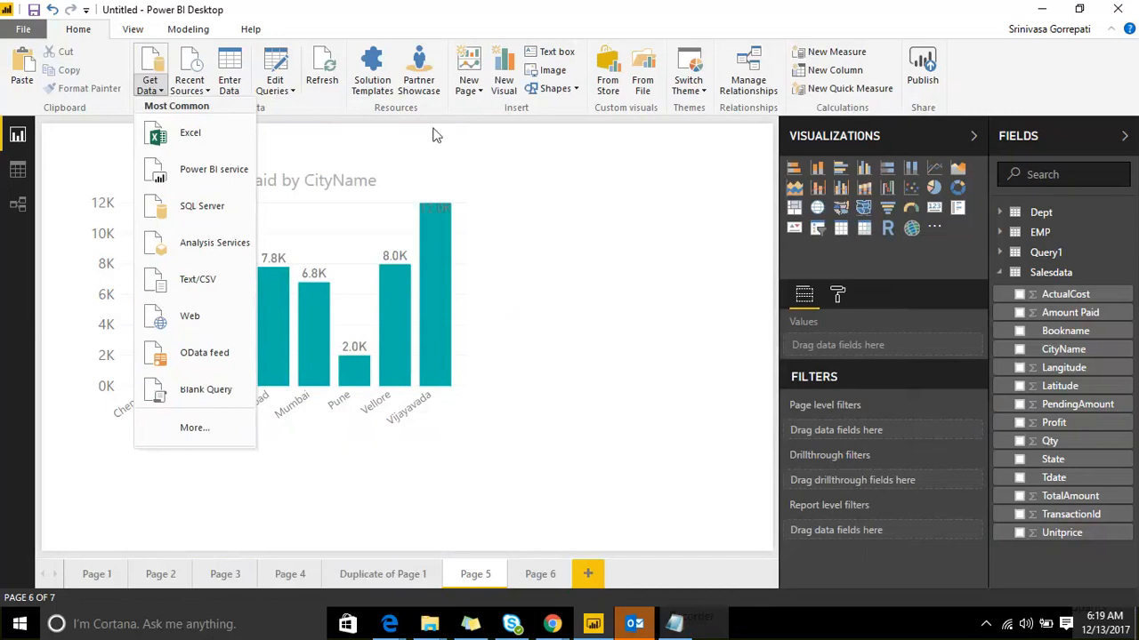
{"action": "left_click", "coordinate": [597, 201]}
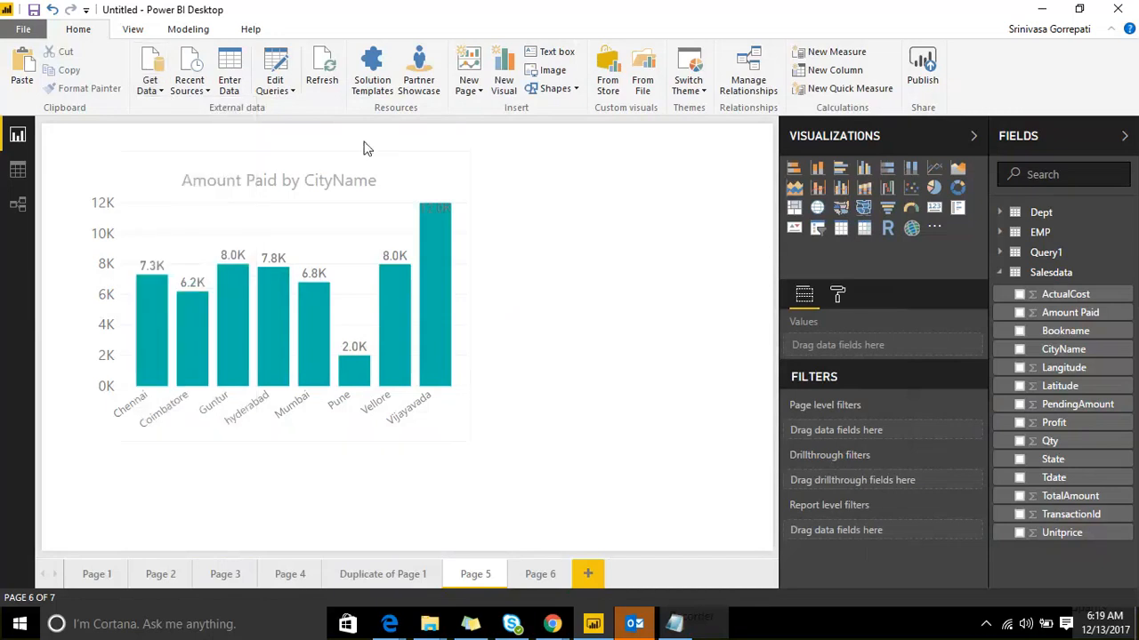
{"action": "left_click", "coordinate": [162, 92]}
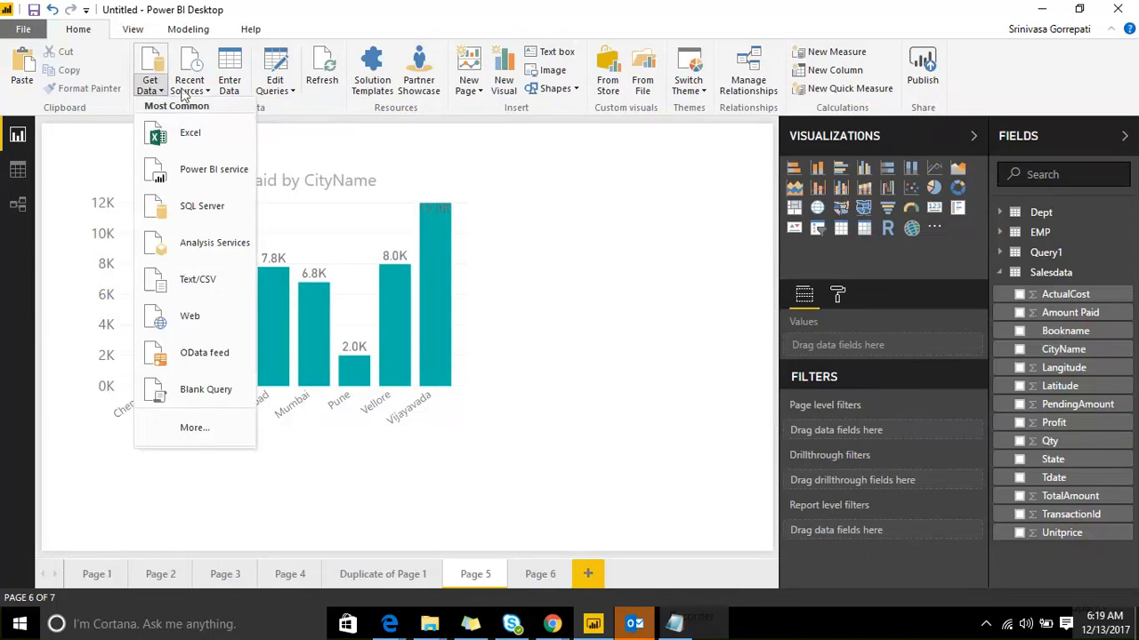
{"action": "left_click", "coordinate": [185, 94]}
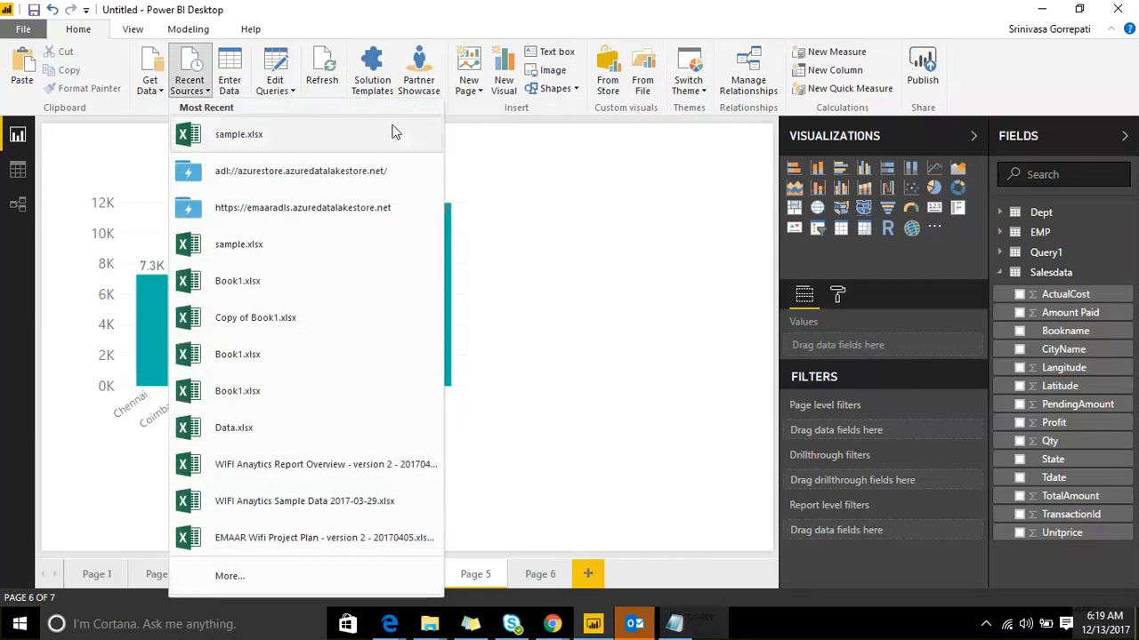
{"action": "left_click", "coordinate": [467, 138]}
{"action": "left_click", "coordinate": [277, 89]}
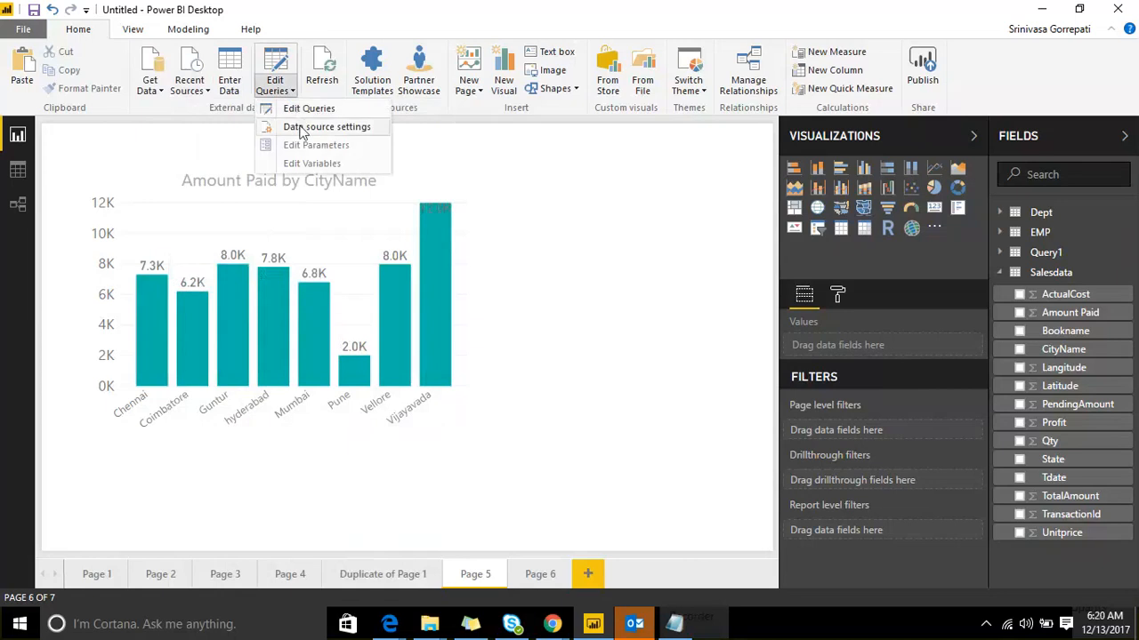
{"action": "left_click", "coordinate": [302, 132]}
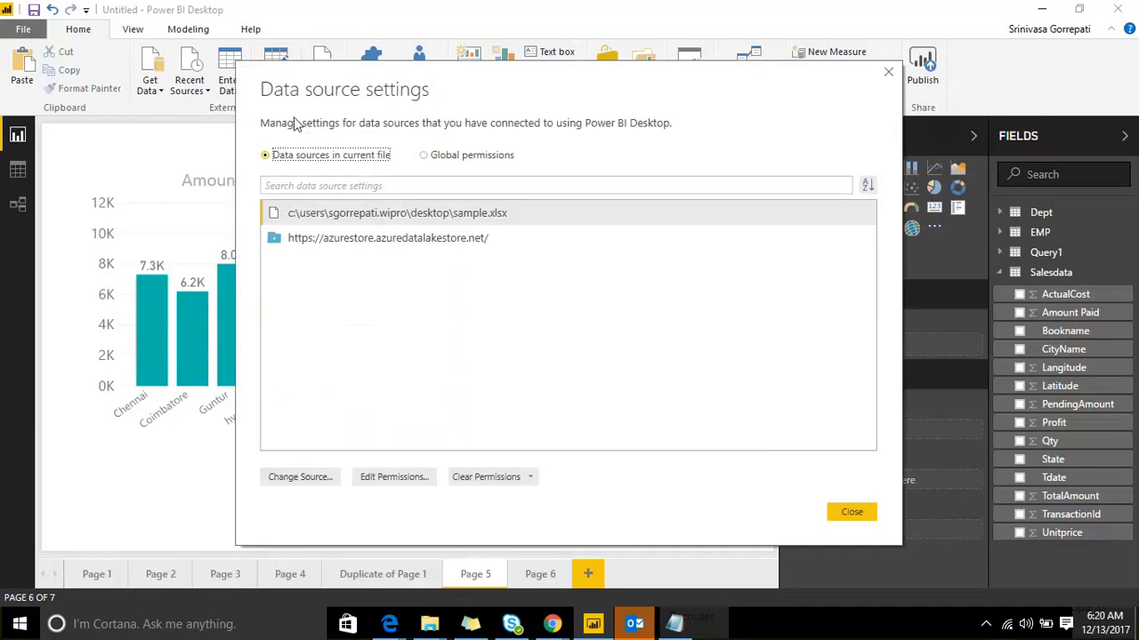
{"action": "left_click", "coordinate": [850, 514]}
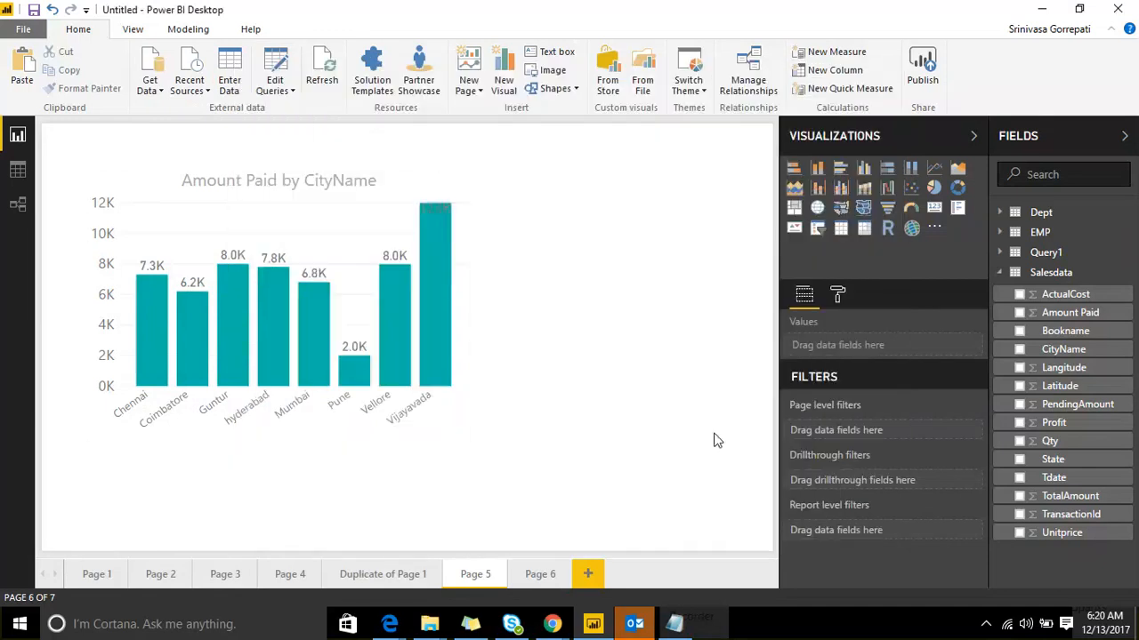
Step: Nudge the chart down-right, refresh the data, and add a blank Page 7
{"action": "left_click_drag", "start_coordinate": [333, 164], "coordinate": [351, 199]}
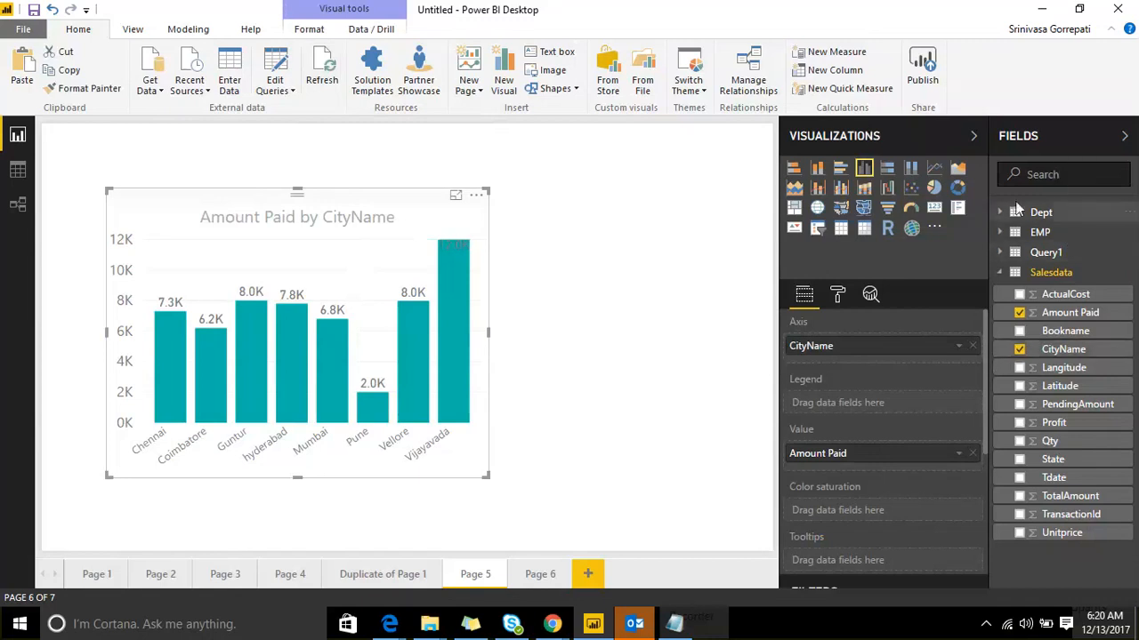
{"action": "left_click", "coordinate": [321, 80]}
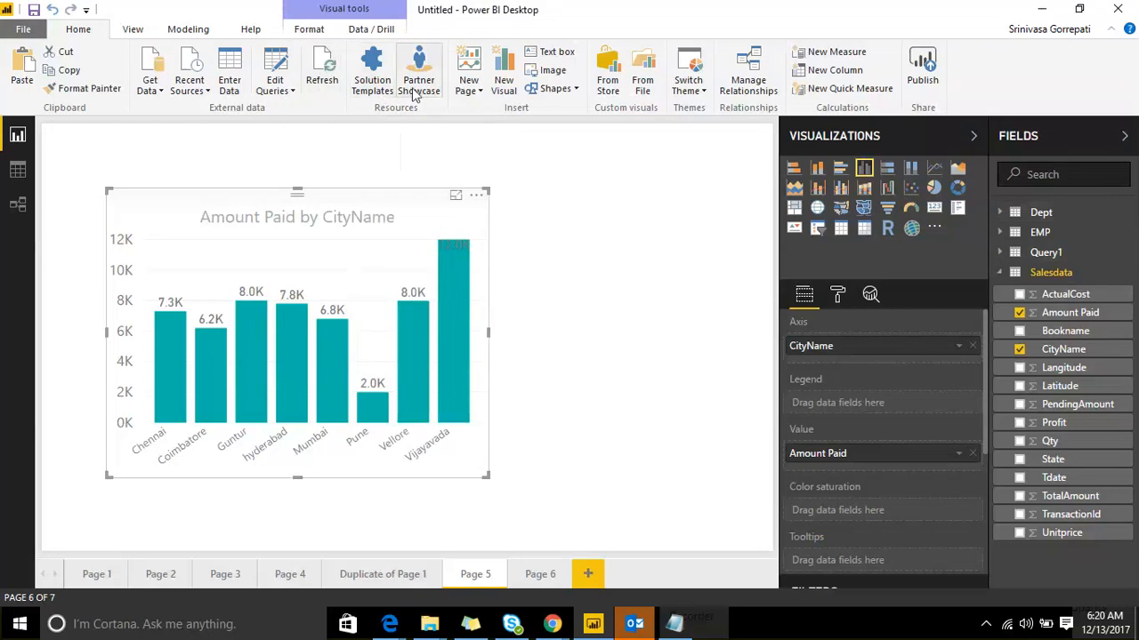
{"action": "left_click", "coordinate": [479, 93]}
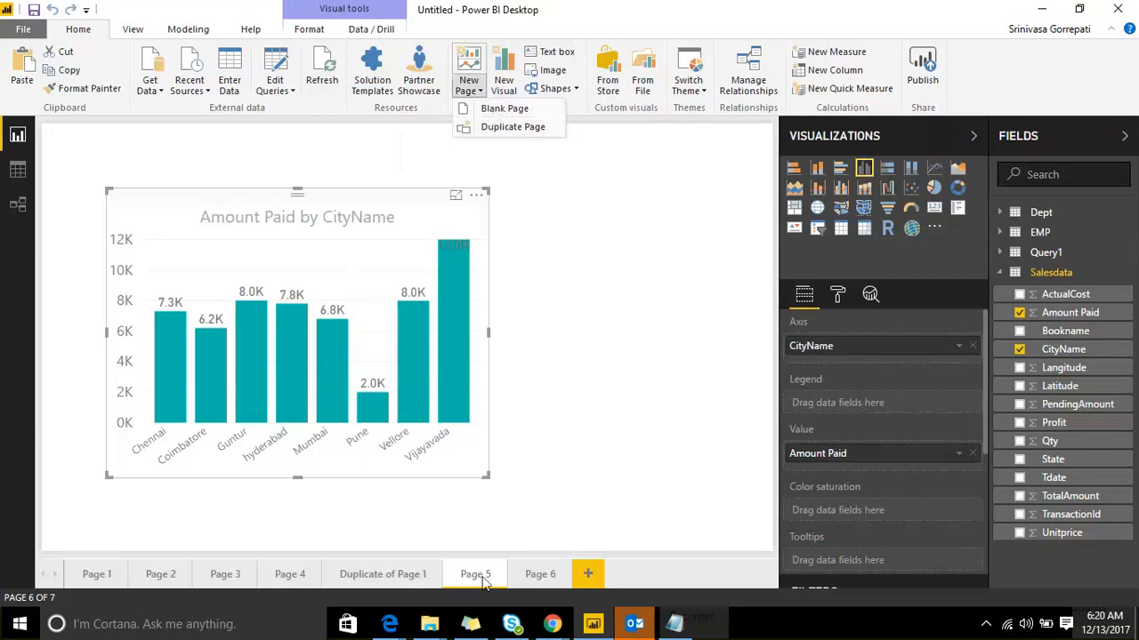
{"action": "left_click", "coordinate": [491, 110]}
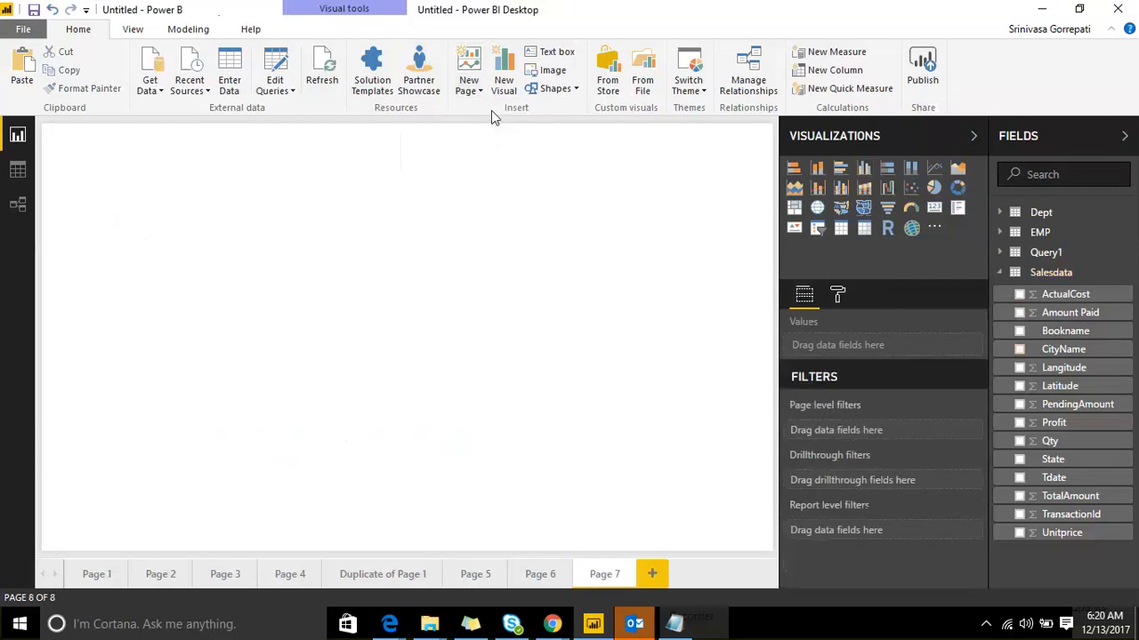
{"action": "left_click", "coordinate": [469, 82]}
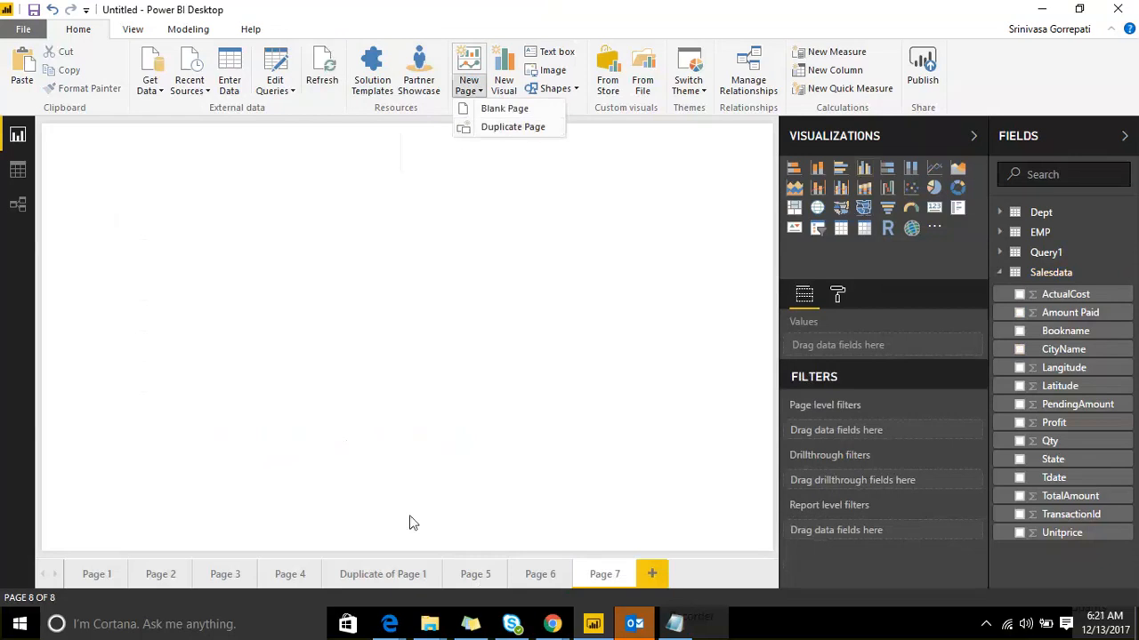
{"action": "left_click", "coordinate": [386, 577]}
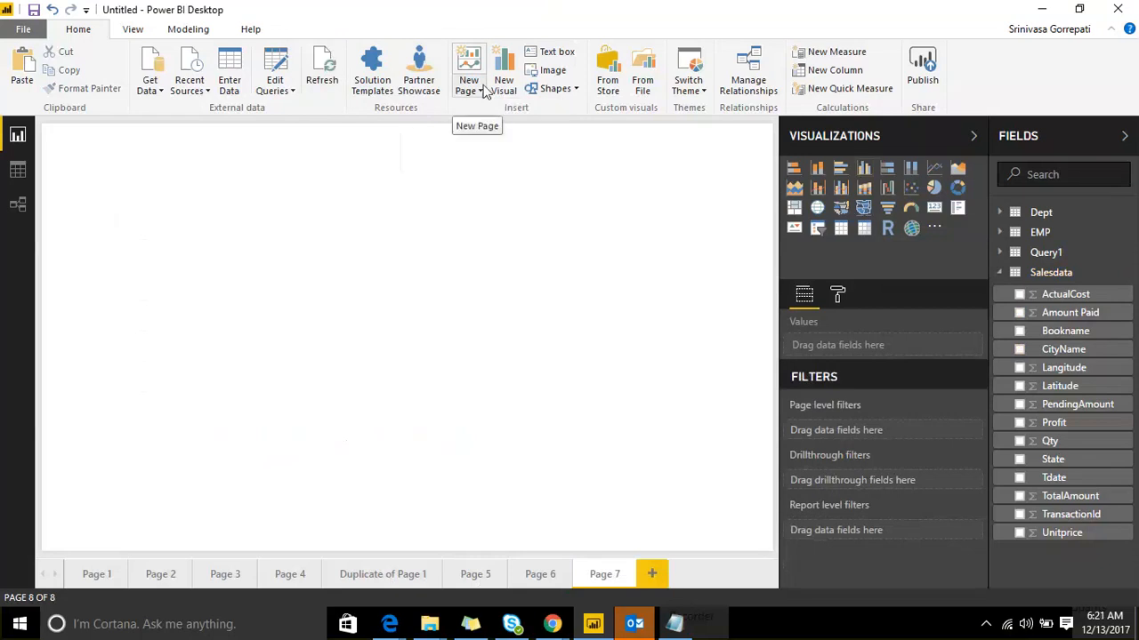
Step: Duplicate the Duplicate of Page 1 page to create Duplicate of Duplicate of Page 1
{"action": "left_click", "coordinate": [358, 576]}
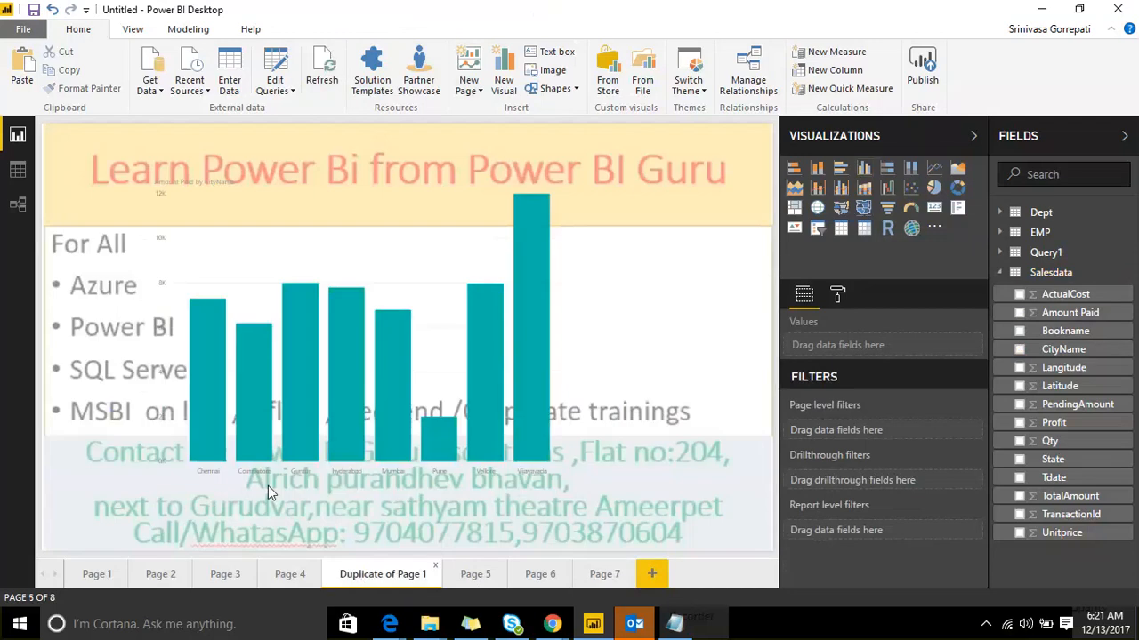
{"action": "left_click", "coordinate": [480, 93]}
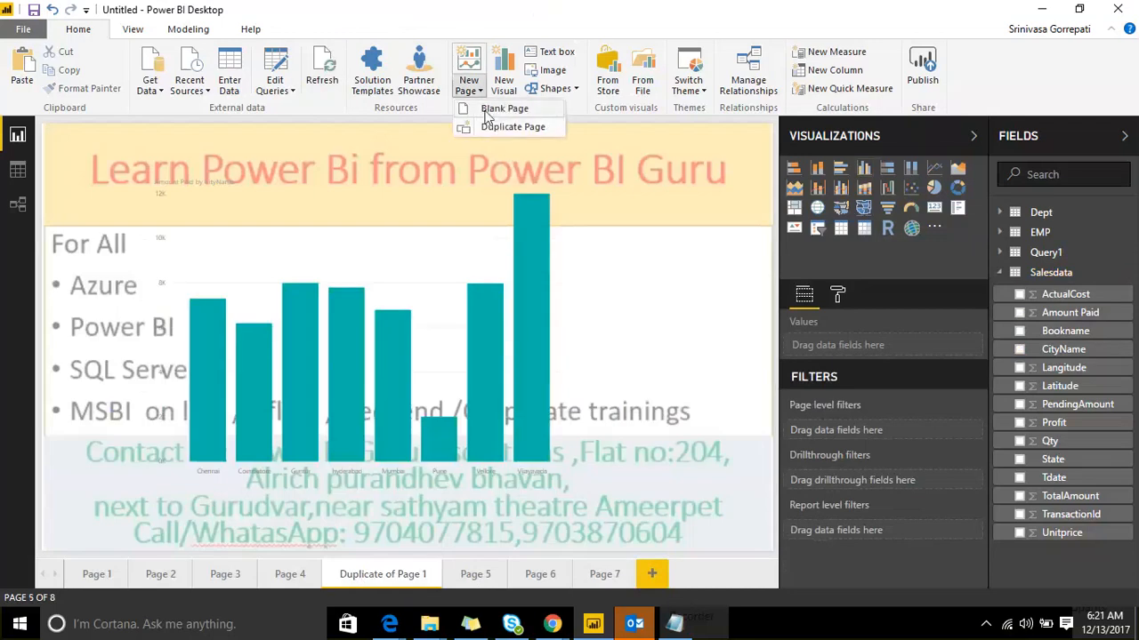
{"action": "left_click", "coordinate": [500, 129]}
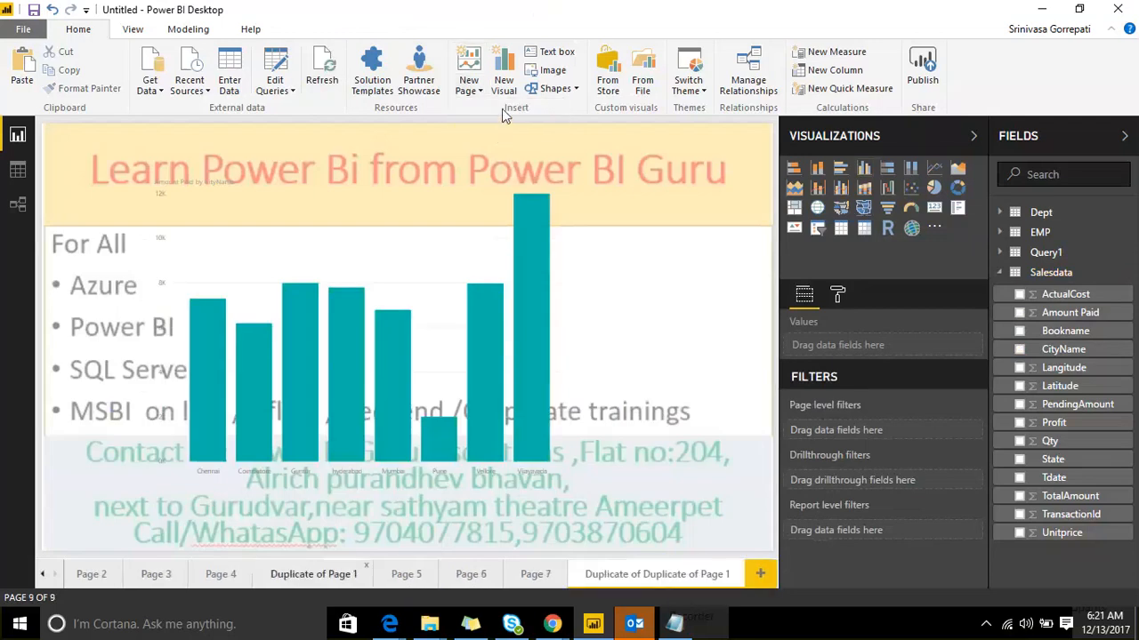
Step: On the blank Page 3, insert a new visual and turn it into a bar chart
{"action": "left_click", "coordinate": [222, 576]}
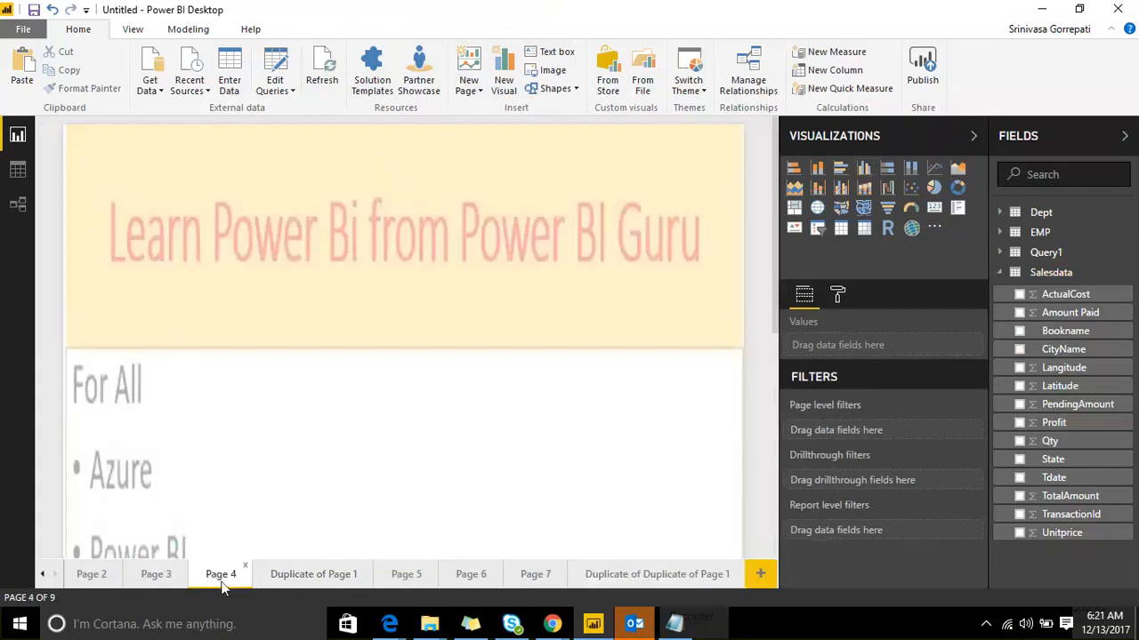
{"action": "left_click", "coordinate": [174, 573]}
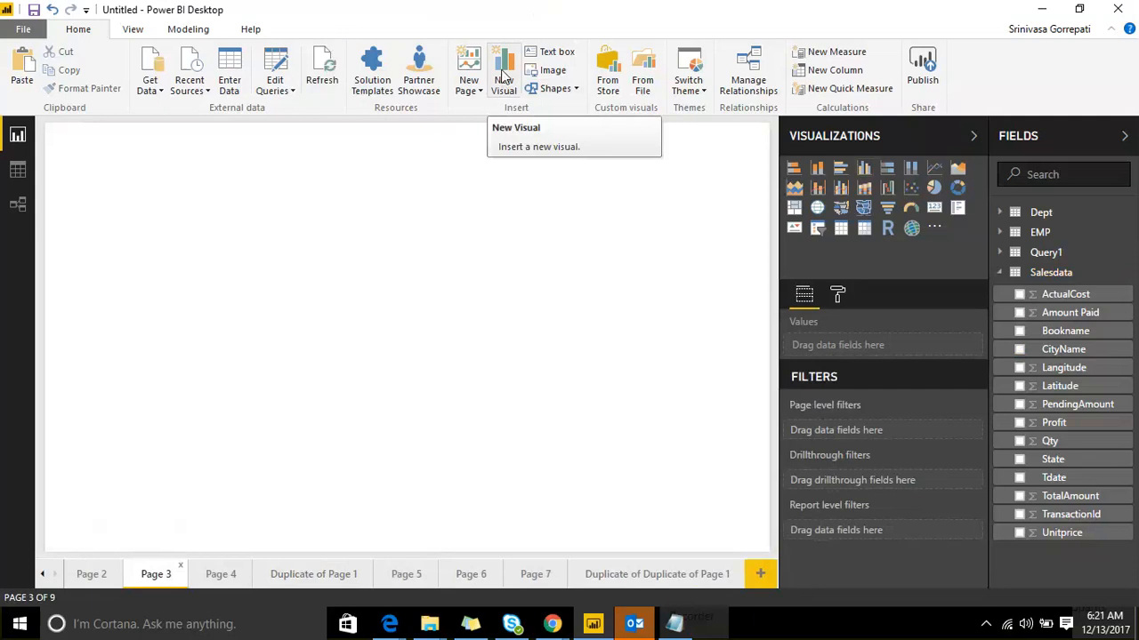
{"action": "left_click", "coordinate": [504, 75]}
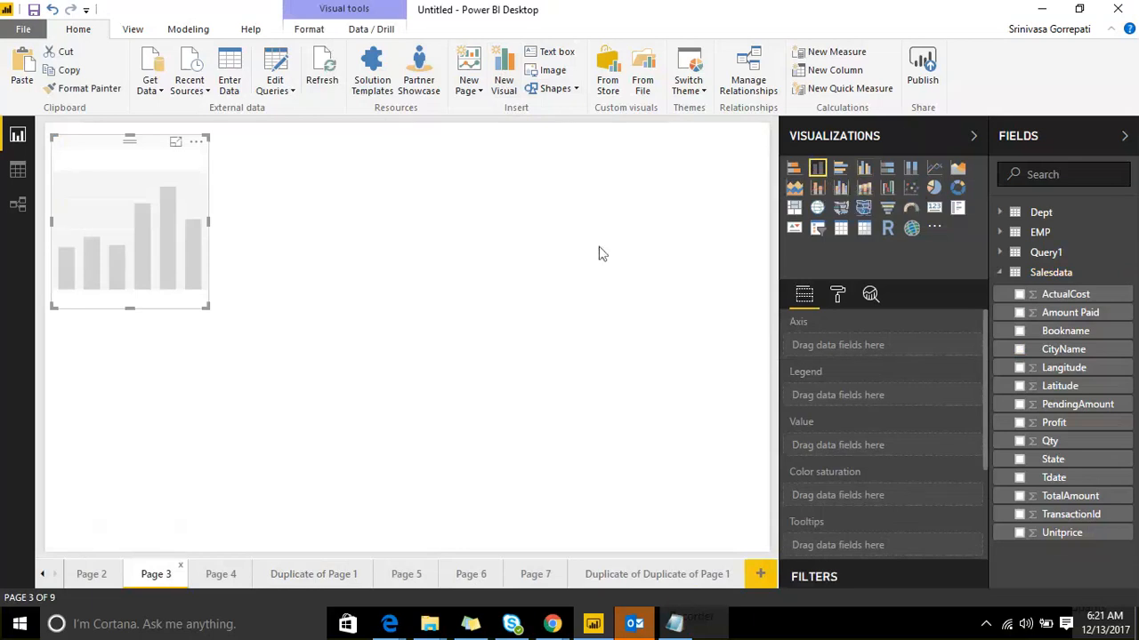
{"action": "left_click", "coordinate": [840, 172]}
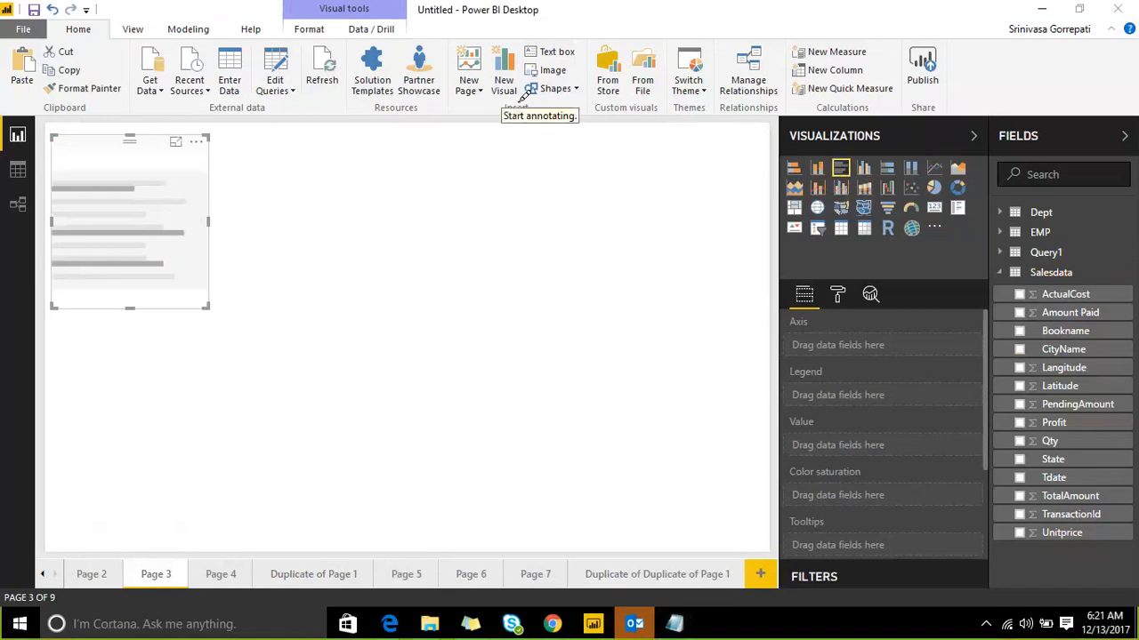
{"action": "left_click_drag", "start_coordinate": [501, 43], "coordinate": [511, 104]}
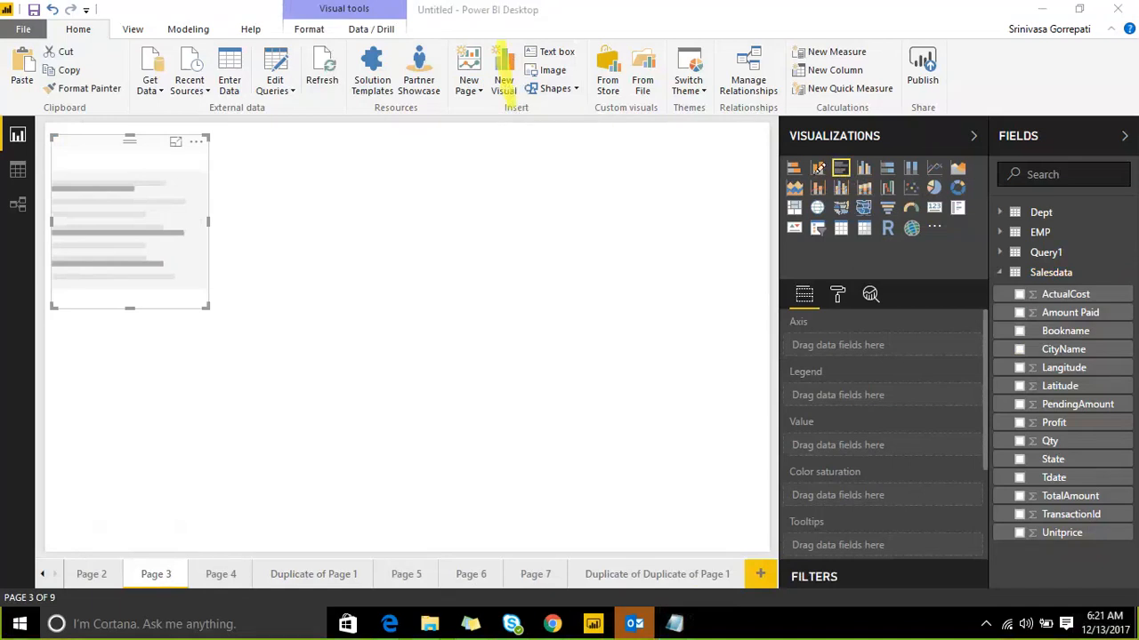
{"action": "left_click_drag", "start_coordinate": [813, 151], "coordinate": [821, 172]}
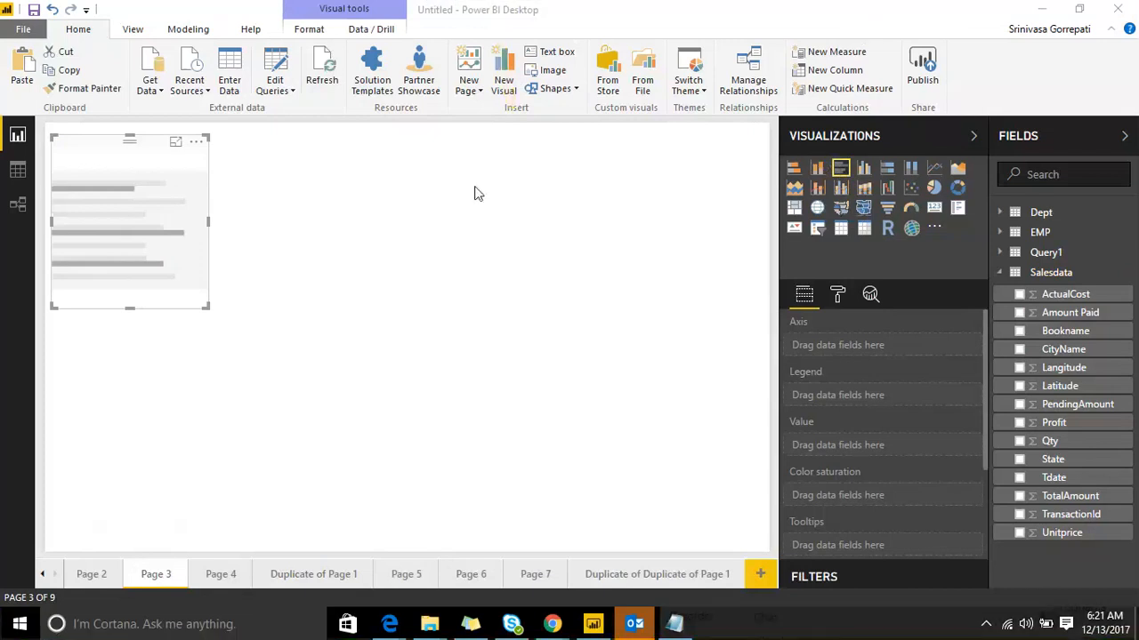
{"action": "left_click", "coordinate": [499, 254]}
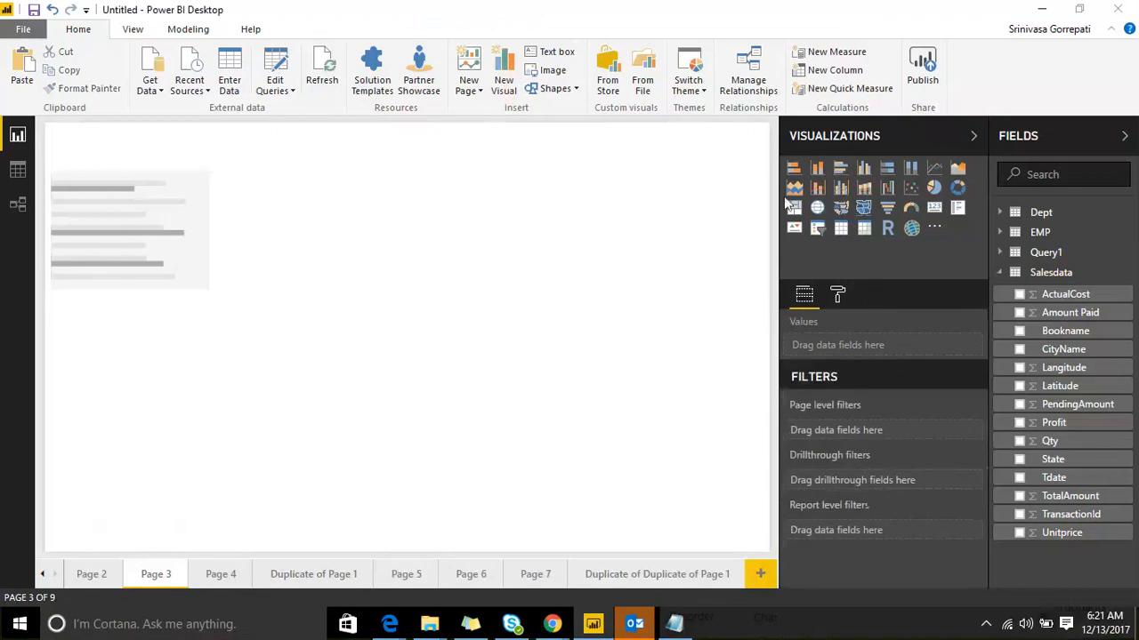
Step: Add empty pie, donut and treemap visuals to Page 3, then go back to Page 1
{"action": "left_click", "coordinate": [933, 187]}
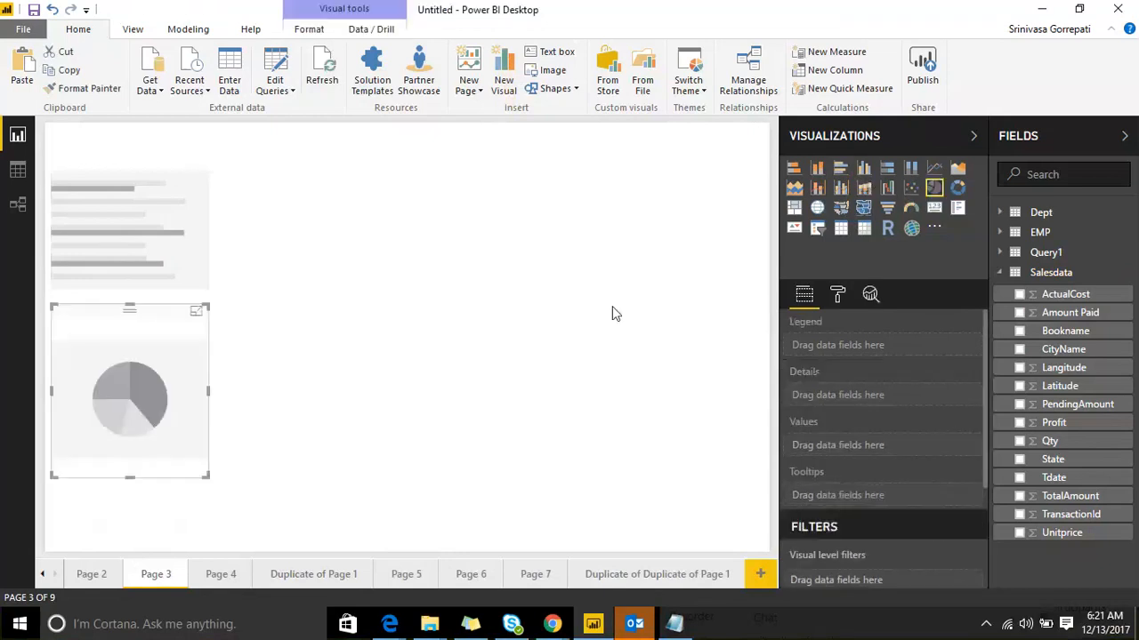
{"action": "left_click", "coordinate": [612, 306]}
{"action": "left_click", "coordinate": [957, 188]}
{"action": "left_click", "coordinate": [740, 262]}
{"action": "left_click", "coordinate": [793, 207]}
{"action": "left_click", "coordinate": [559, 211]}
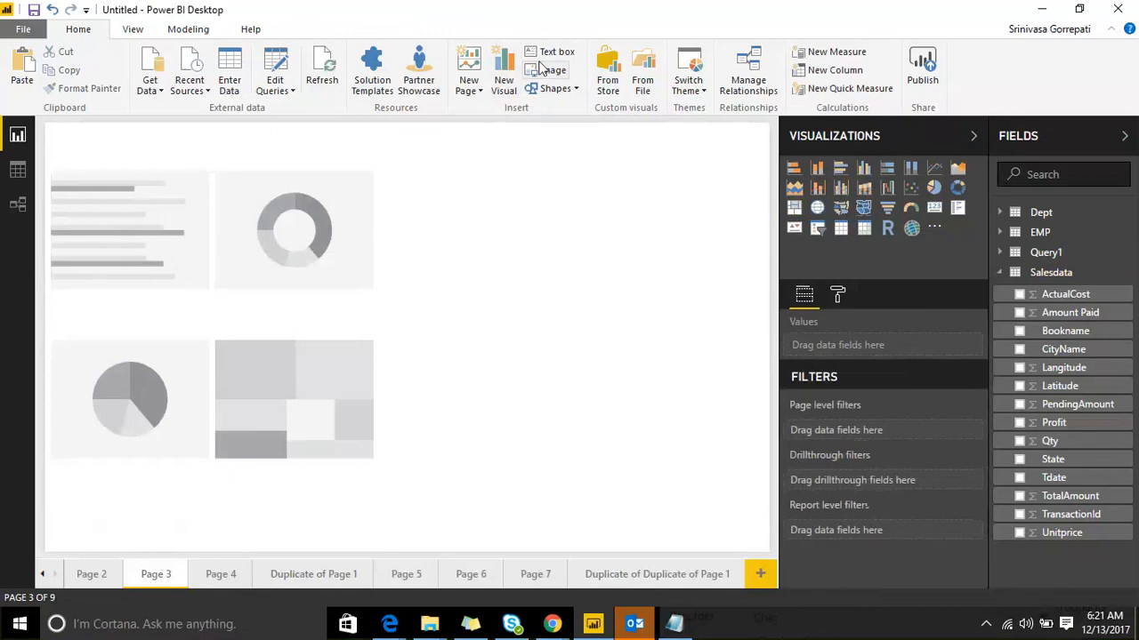
{"action": "left_click", "coordinate": [42, 574]}
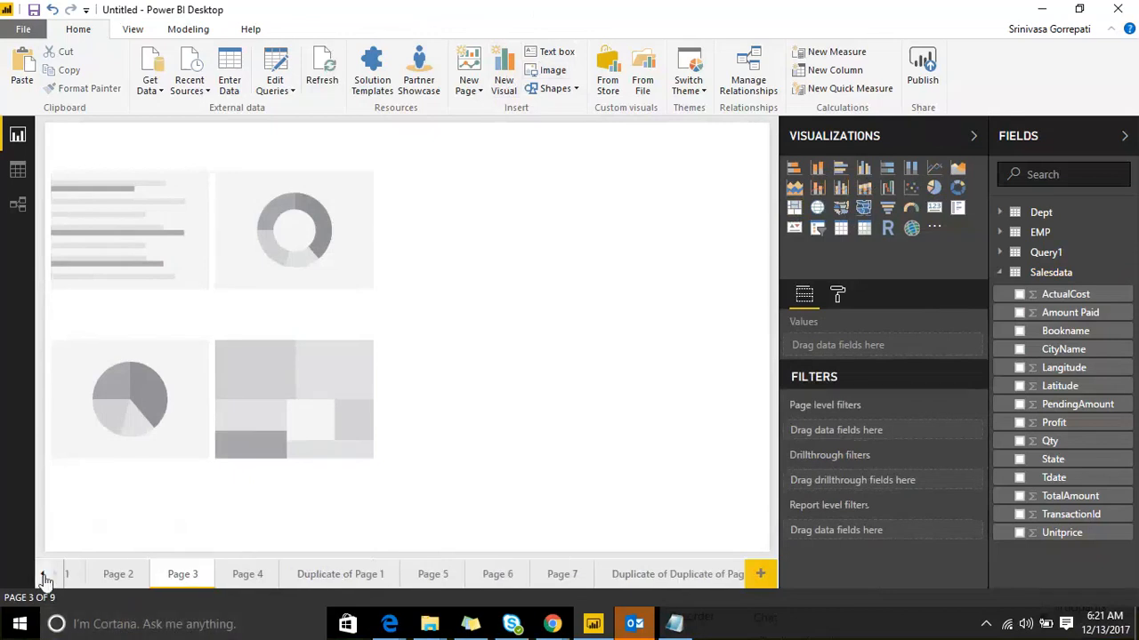
Step: On Page 1, drag the Amount Paid by CityName column chart down and to the right
{"action": "left_click", "coordinate": [89, 575]}
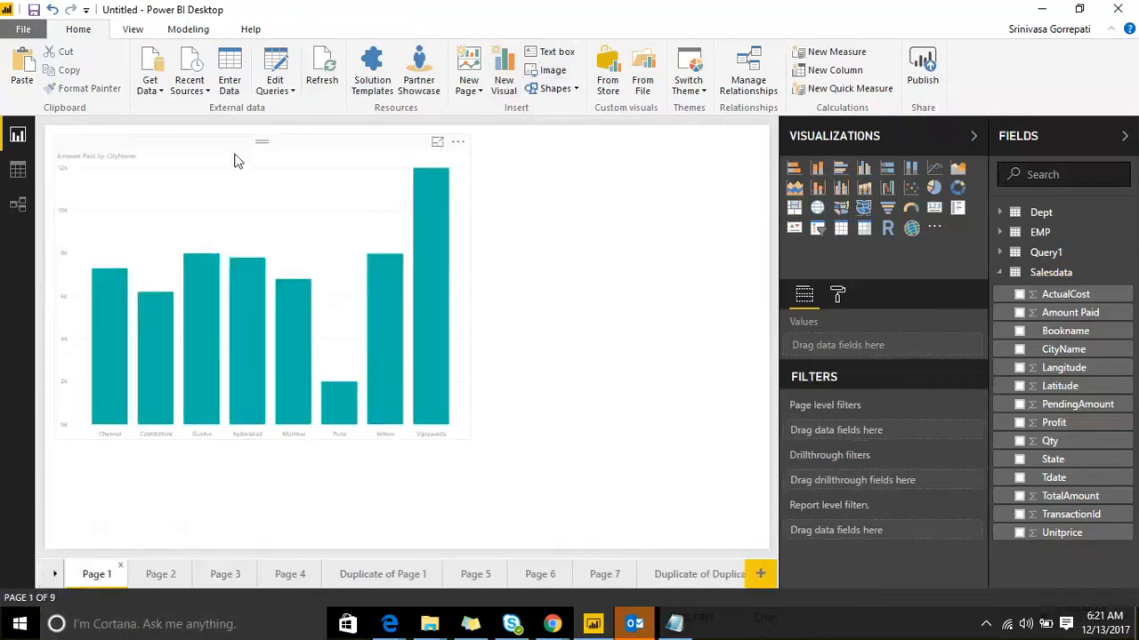
{"action": "left_click_drag", "start_coordinate": [237, 157], "coordinate": [318, 287]}
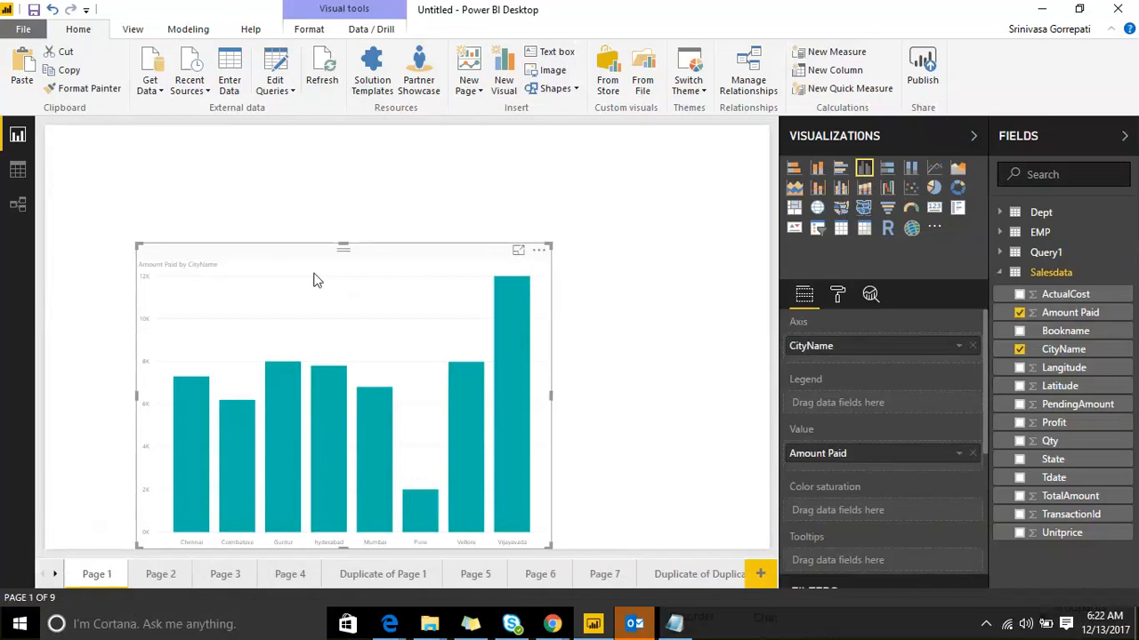
{"action": "left_click", "coordinate": [879, 30]}
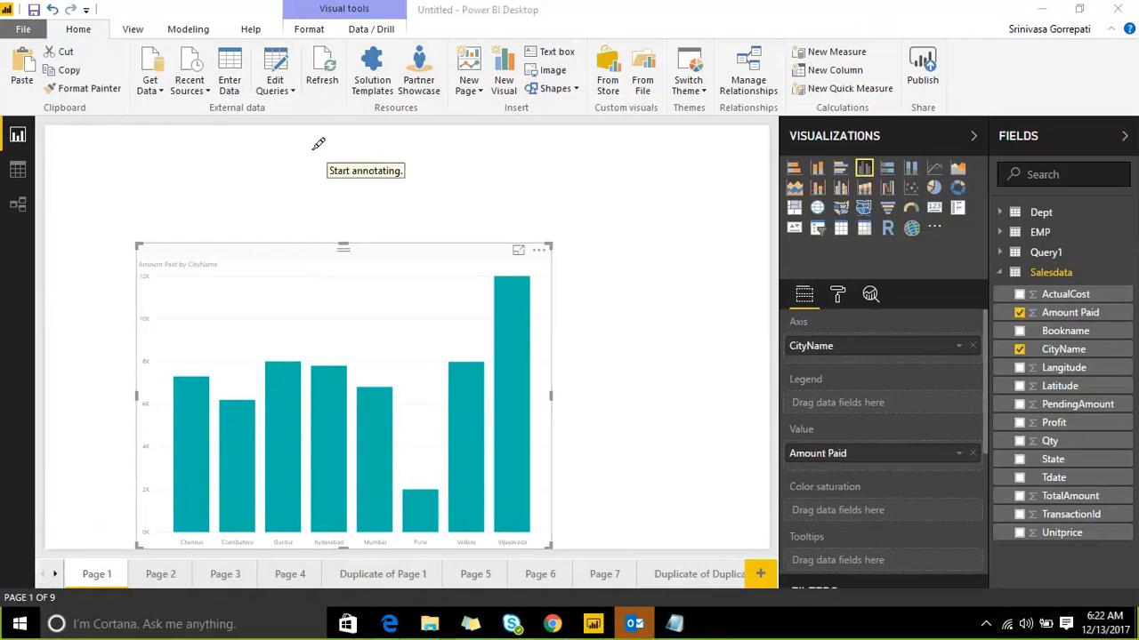
{"action": "left_click_drag", "start_coordinate": [308, 149], "coordinate": [459, 149]}
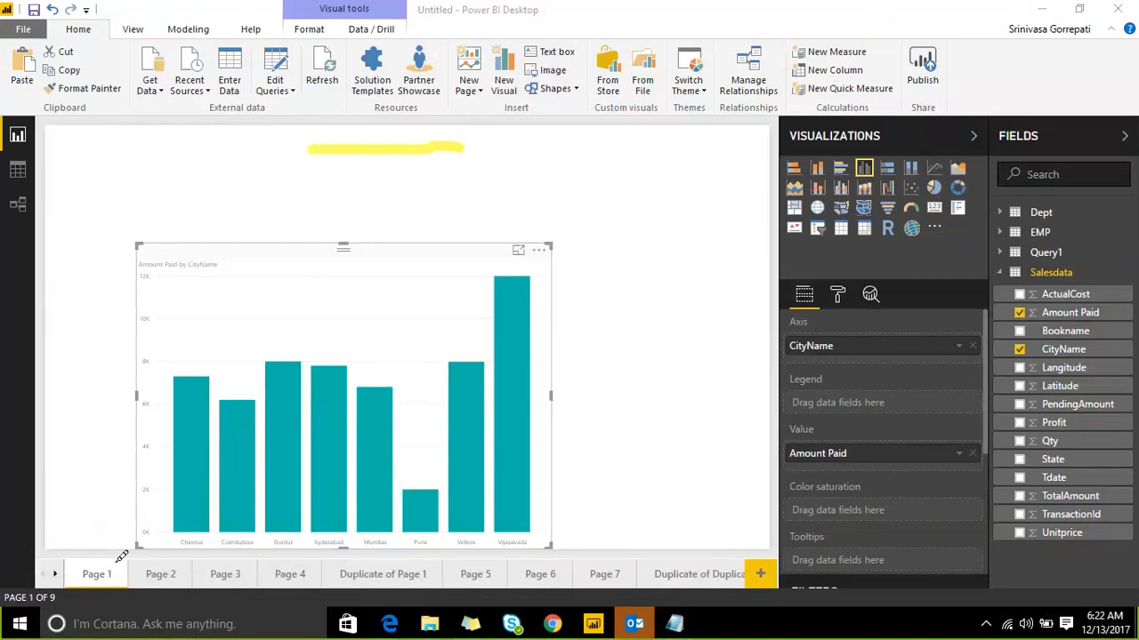
{"action": "left_click_drag", "start_coordinate": [84, 569], "coordinate": [157, 513]}
{"action": "left_click_drag", "start_coordinate": [149, 582], "coordinate": [314, 502]}
{"action": "left_click_drag", "start_coordinate": [338, 561], "coordinate": [361, 522]}
{"action": "left_click_drag", "start_coordinate": [371, 567], "coordinate": [420, 528]}
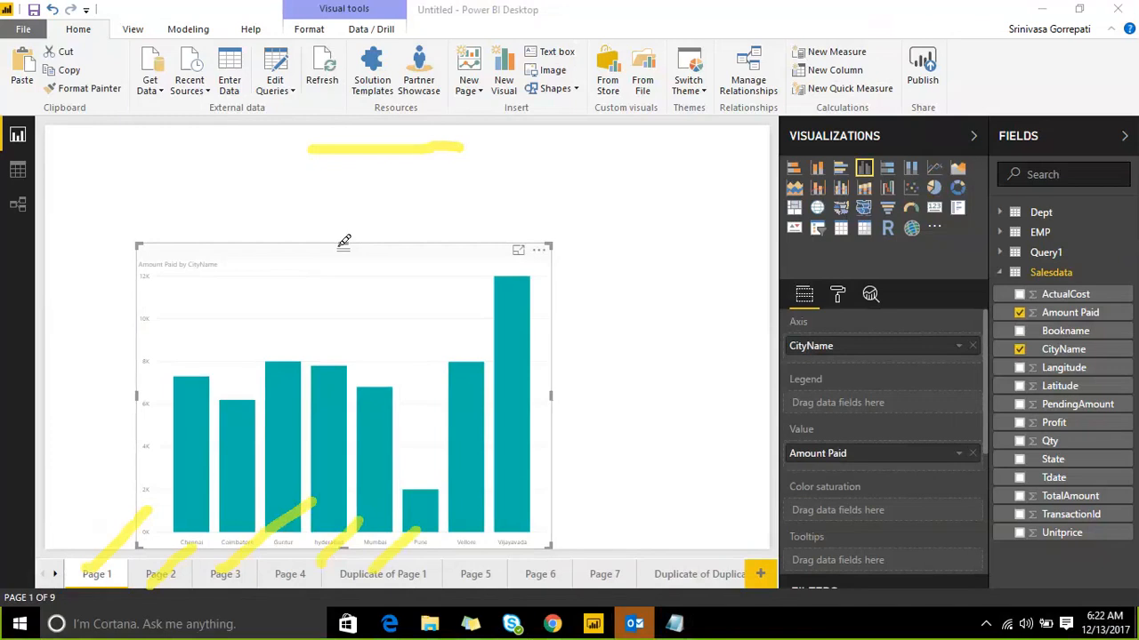
{"action": "left_click_drag", "start_coordinate": [287, 154], "coordinate": [371, 90]}
Step: Fine-tune the column chart's position on the canvas, then deselect it
{"action": "left_click_drag", "start_coordinate": [494, 165], "coordinate": [585, 86]}
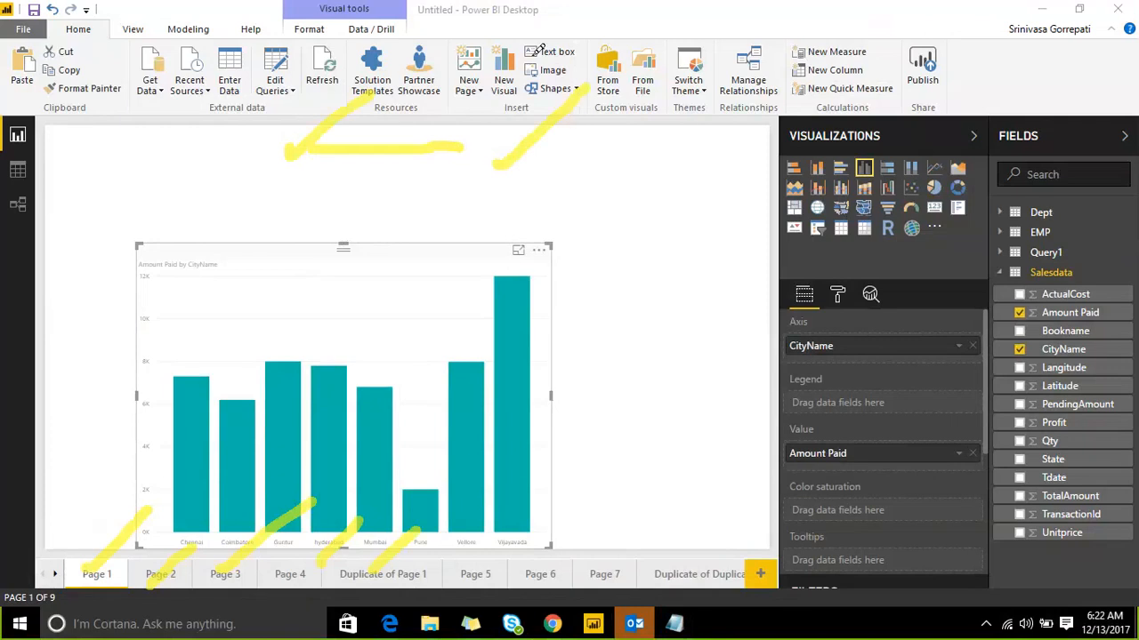
{"action": "left_click_drag", "start_coordinate": [166, 226], "coordinate": [285, 226]}
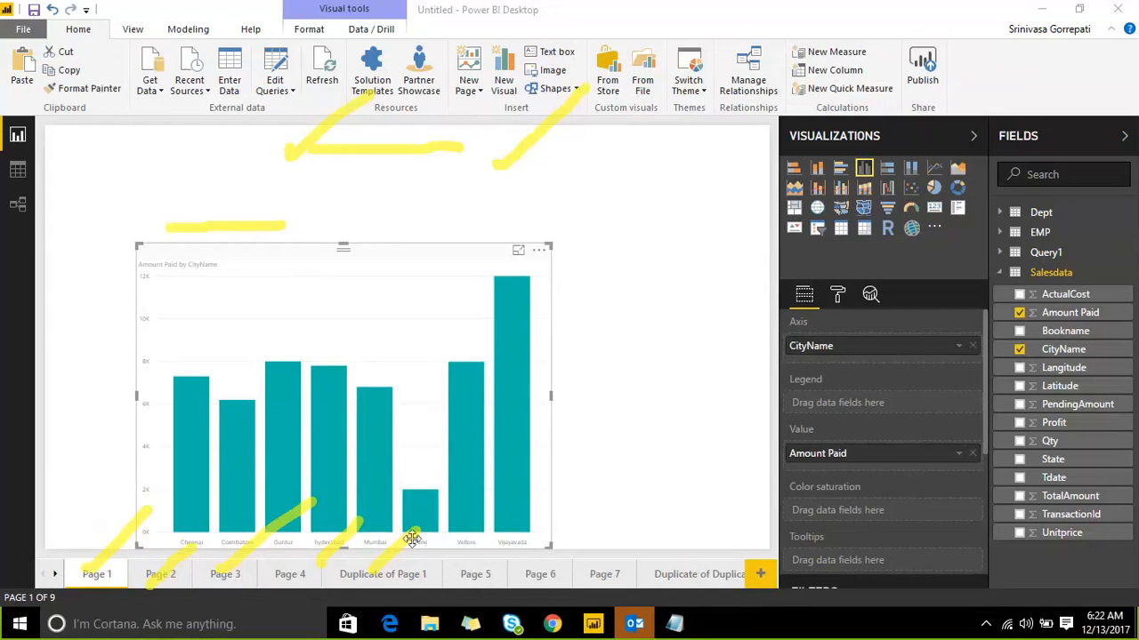
{"action": "left_click_drag", "start_coordinate": [461, 542], "coordinate": [637, 525]}
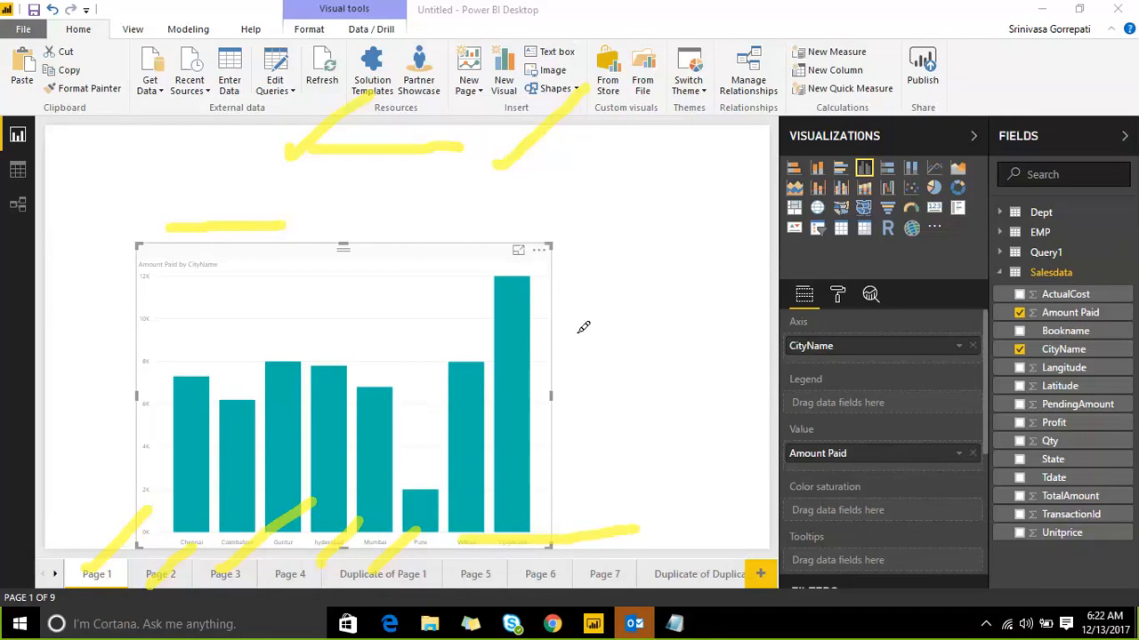
{"action": "left_click_drag", "start_coordinate": [563, 285], "coordinate": [567, 335]}
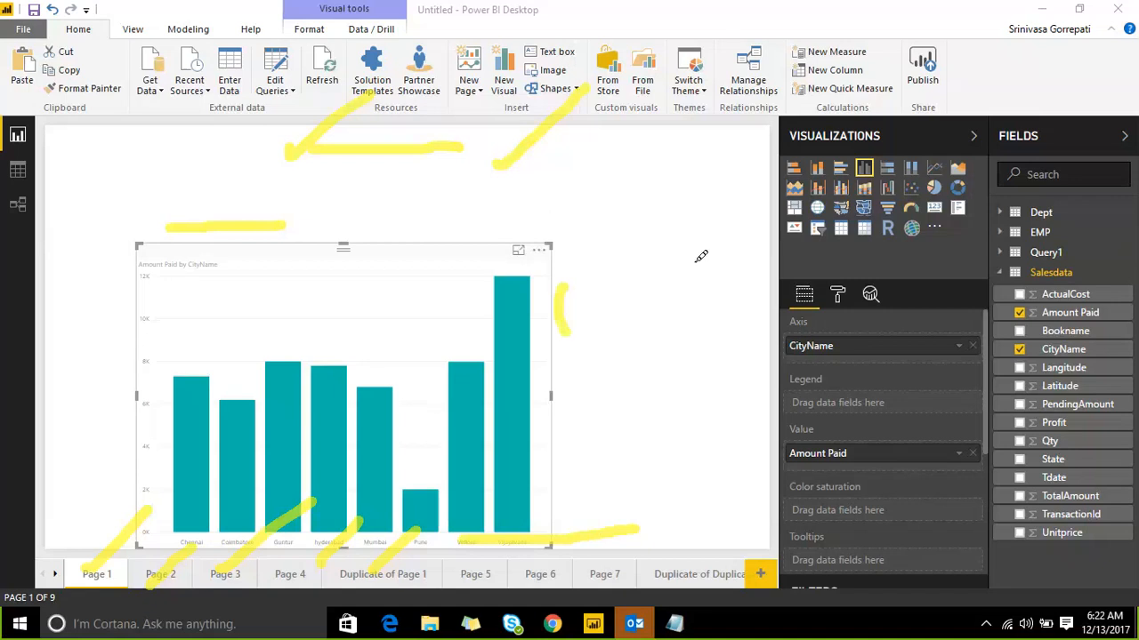
{"action": "left_click_drag", "start_coordinate": [688, 263], "coordinate": [673, 338]}
{"action": "mouse_move", "coordinate": [560, 270]}
{"action": "left_mouse_down"}
{"action": "mouse_move", "coordinate": [602, 249]}
{"action": "mouse_move", "coordinate": [556, 264]}
{"action": "mouse_move", "coordinate": [658, 283]}
{"action": "left_mouse_up"}
{"action": "mouse_move", "coordinate": [605, 317]}
{"action": "left_mouse_down"}
{"action": "mouse_move", "coordinate": [660, 301]}
{"action": "mouse_move", "coordinate": [651, 311]}
{"action": "left_mouse_up"}
{"action": "left_click", "coordinate": [632, 327]}
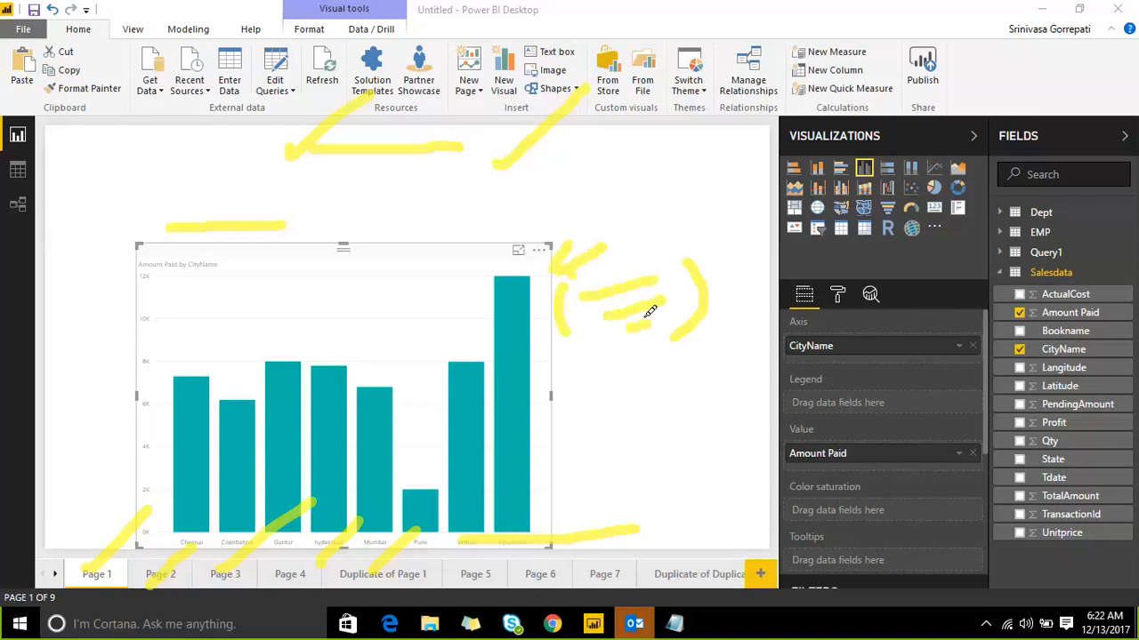
{"action": "mouse_move", "coordinate": [625, 249]}
{"action": "left_mouse_down"}
{"action": "mouse_move", "coordinate": [633, 277]}
{"action": "mouse_move", "coordinate": [709, 207]}
{"action": "left_mouse_up"}
{"action": "left_click_drag", "start_coordinate": [487, 144], "coordinate": [536, 89]}
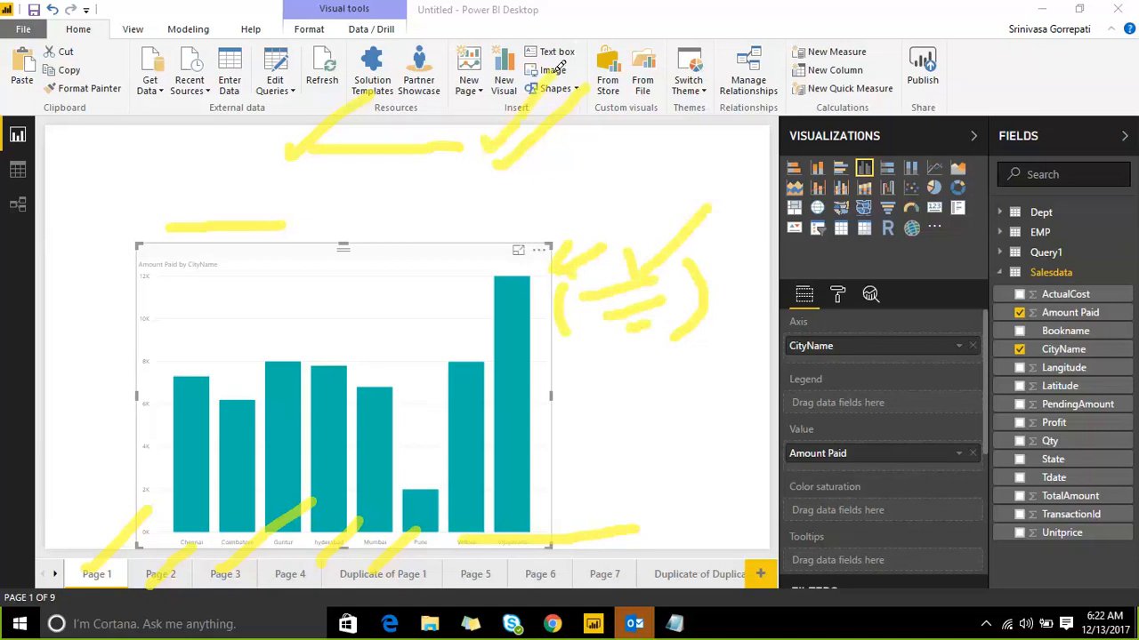
{"action": "left_click_drag", "start_coordinate": [302, 226], "coordinate": [426, 166]}
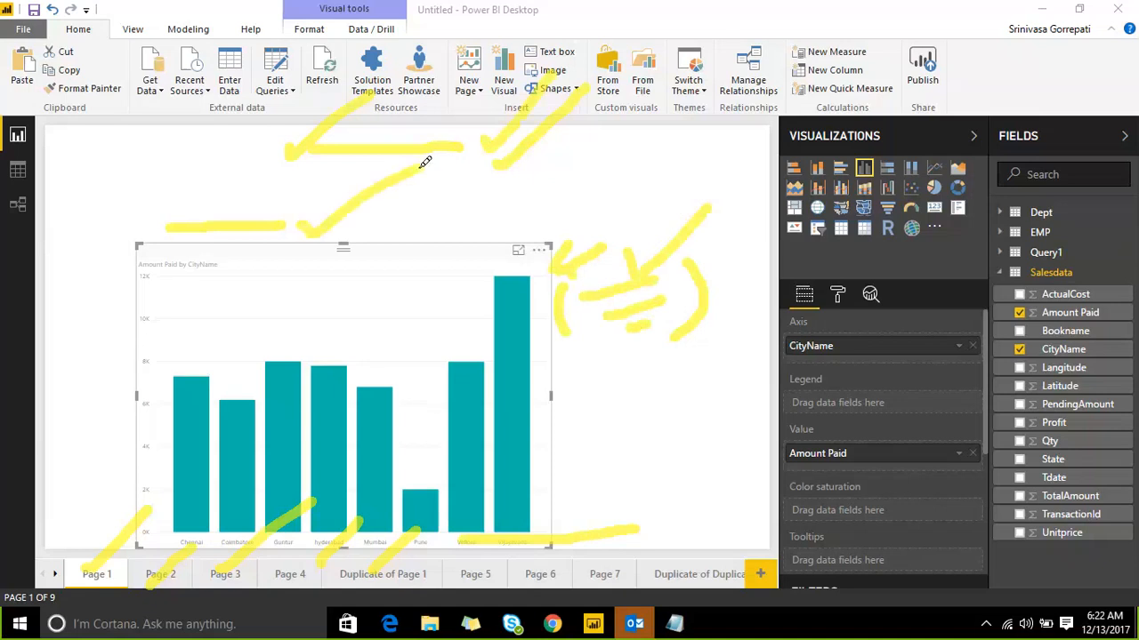
{"action": "left_click_drag", "start_coordinate": [604, 509], "coordinate": [660, 445]}
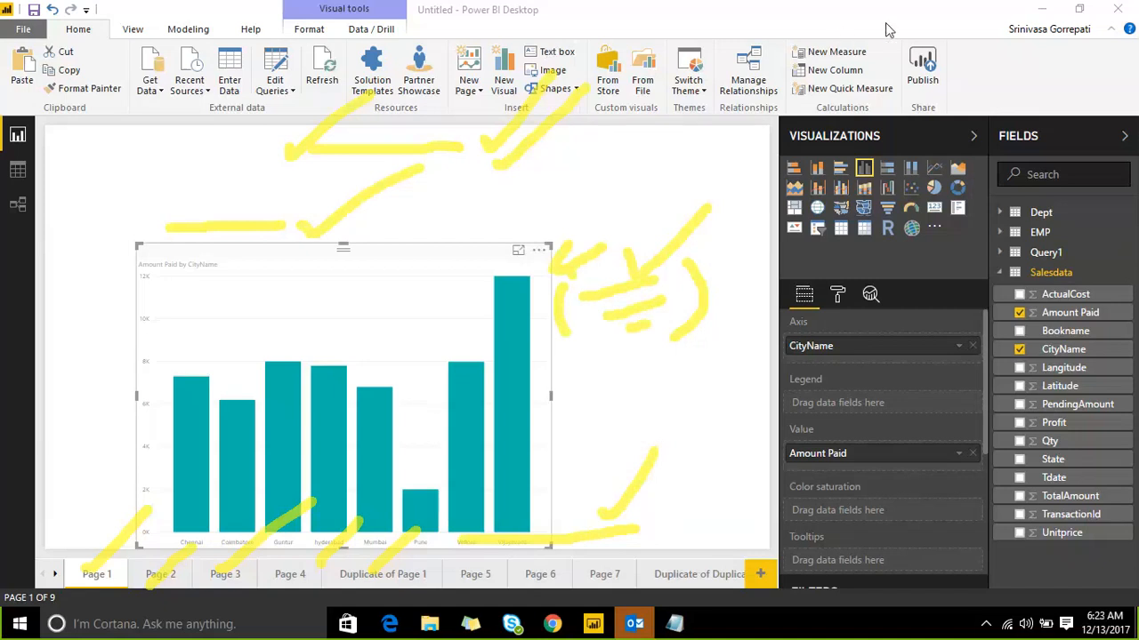
{"action": "key", "text": "Escape"}
Step: Collapse the side panes and add a shortened text box above the column chart
{"action": "left_click", "coordinate": [658, 213]}
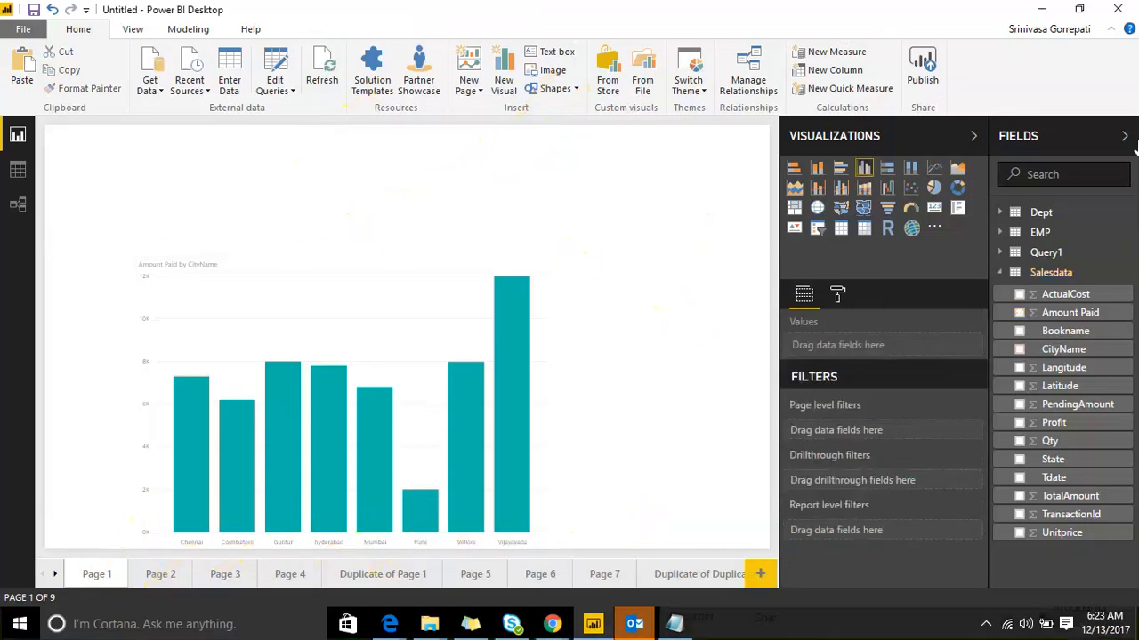
{"action": "left_click", "coordinate": [1127, 138]}
{"action": "left_click", "coordinate": [1100, 137]}
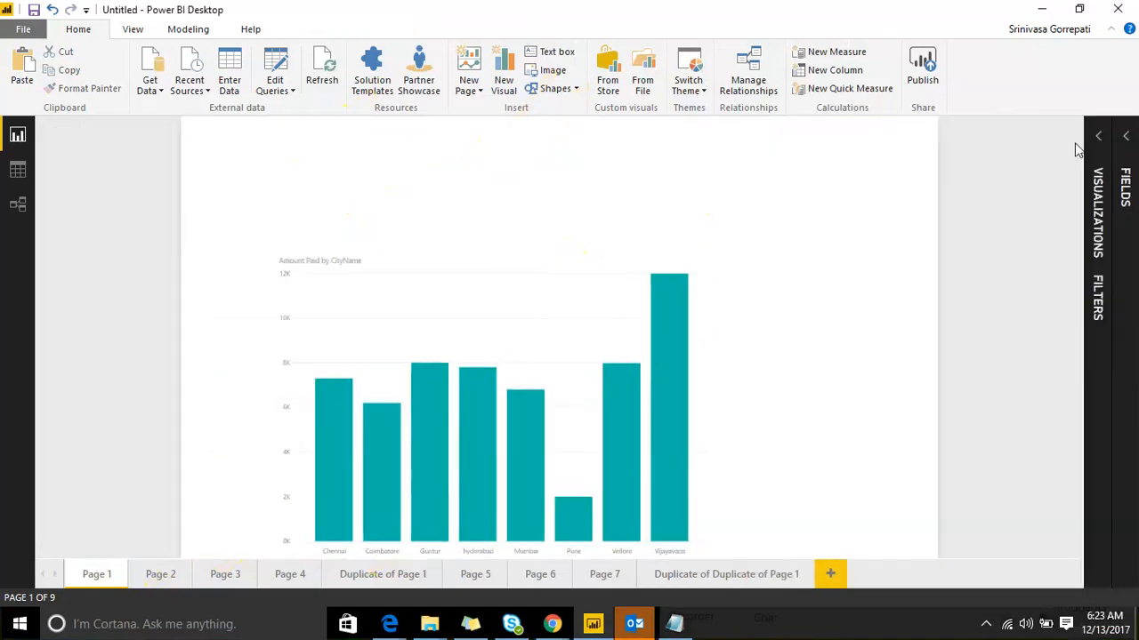
{"action": "left_click", "coordinate": [559, 53]}
{"action": "left_click_drag", "start_coordinate": [788, 139], "coordinate": [551, 138]}
{"action": "left_click_drag", "start_coordinate": [644, 303], "coordinate": [655, 206]}
{"action": "left_click", "coordinate": [601, 170]}
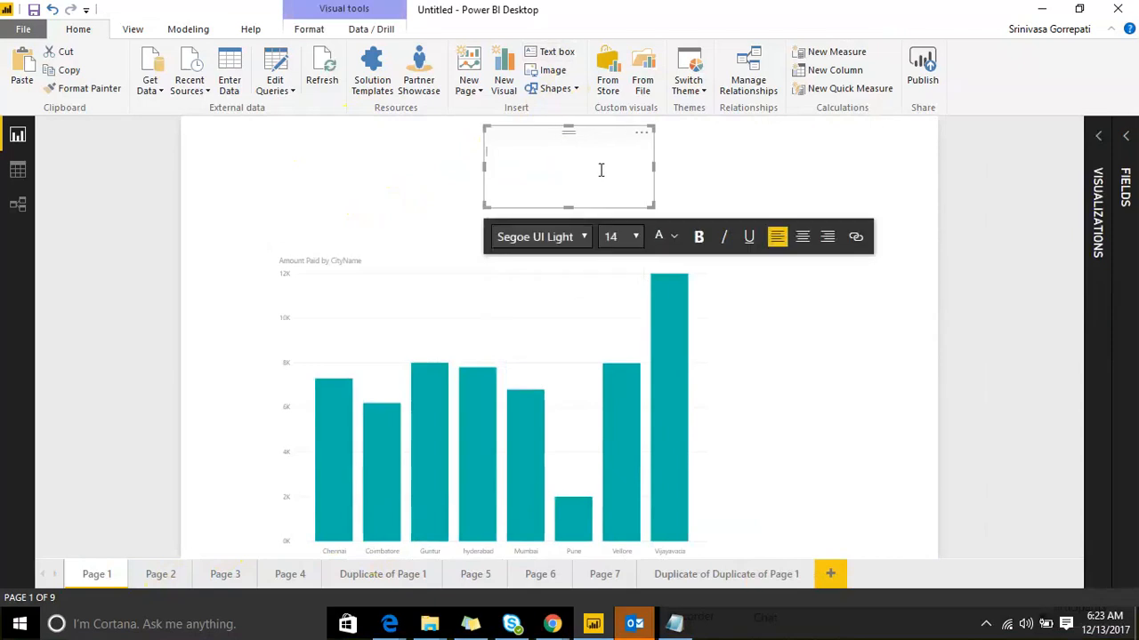
Step: Enter 'Sales data' in the text box, fit the box, and select all its text
{"action": "type", "text": "H"}
{"action": "key", "text": "BackSpace"}
{"action": "type", "text": "Sales data"}
{"action": "key", "text": "ctrl+a"}
{"action": "left_click_drag", "start_coordinate": [654, 204], "coordinate": [638, 177]}
{"action": "left_click", "coordinate": [531, 151]}
{"action": "left_click_drag", "start_coordinate": [532, 150], "coordinate": [489, 154]}
{"action": "left_click", "coordinate": [596, 189]}
{"action": "left_click", "coordinate": [561, 160]}
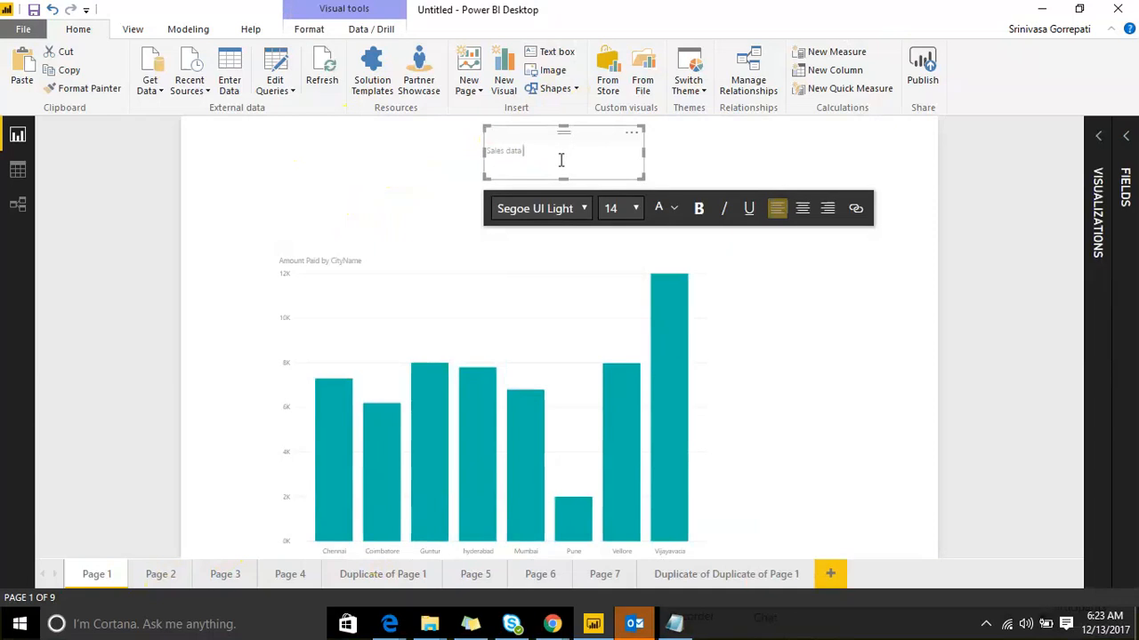
{"action": "key", "text": "ctrl+a"}
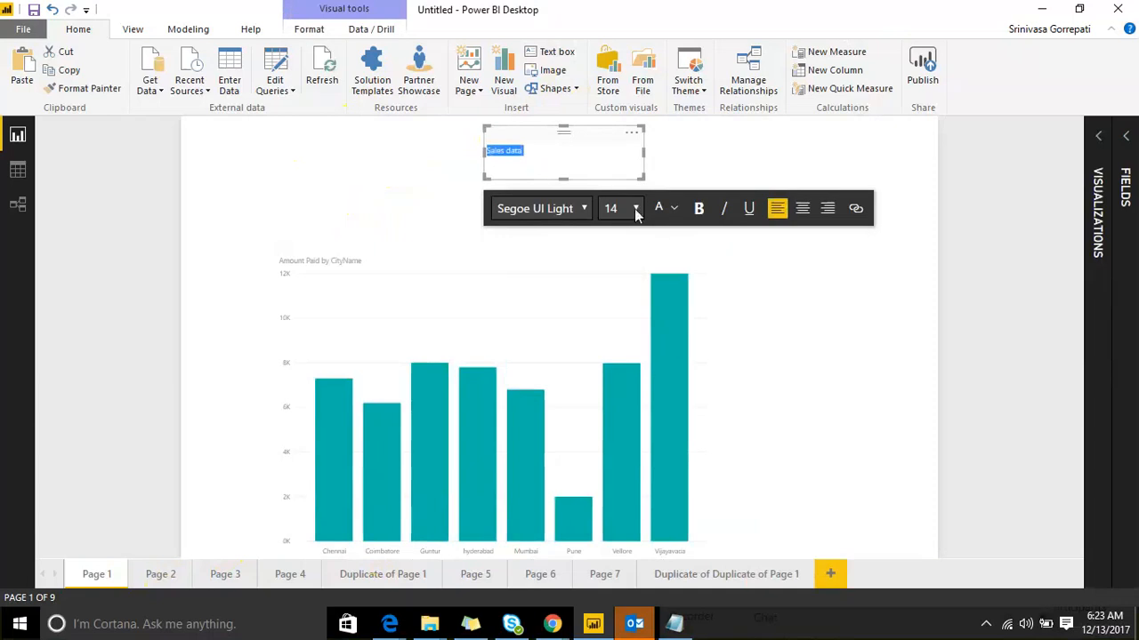
Step: Format Sales data as 40 pt Segoe UI Light in red, centre-aligned
{"action": "left_click", "coordinate": [634, 208]}
{"action": "left_click", "coordinate": [612, 463]}
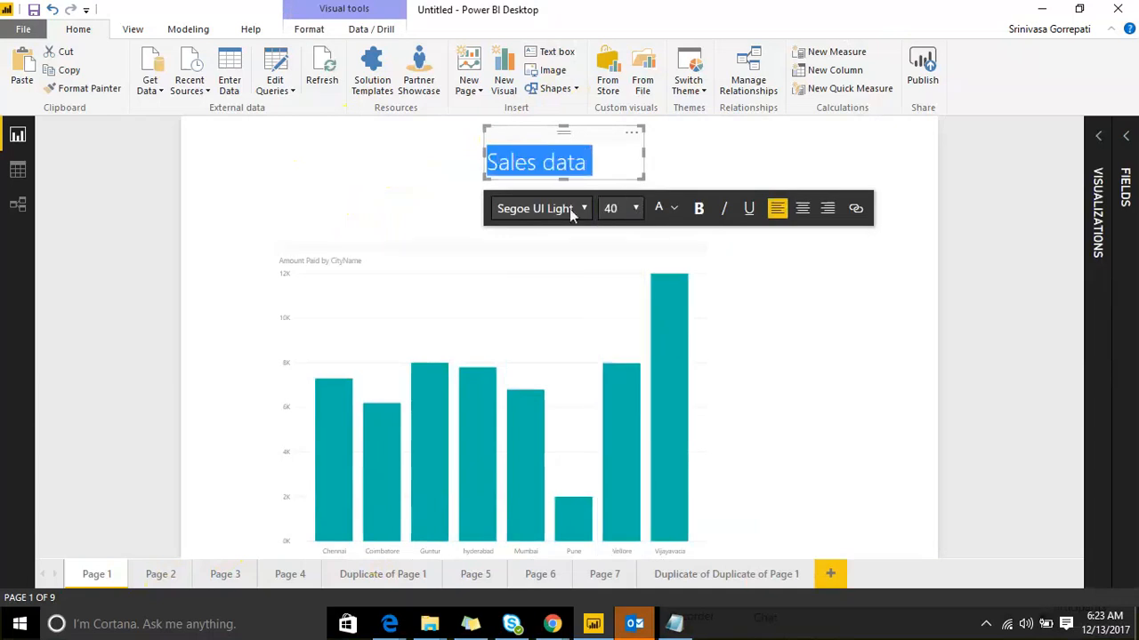
{"action": "left_click", "coordinate": [569, 209]}
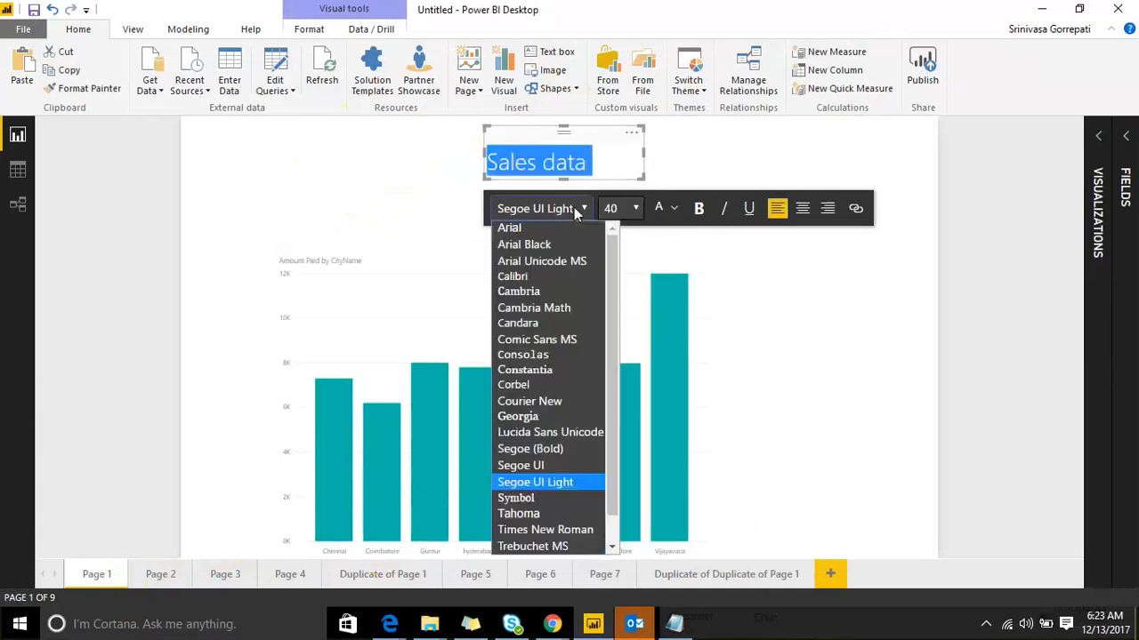
{"action": "left_click", "coordinate": [549, 487]}
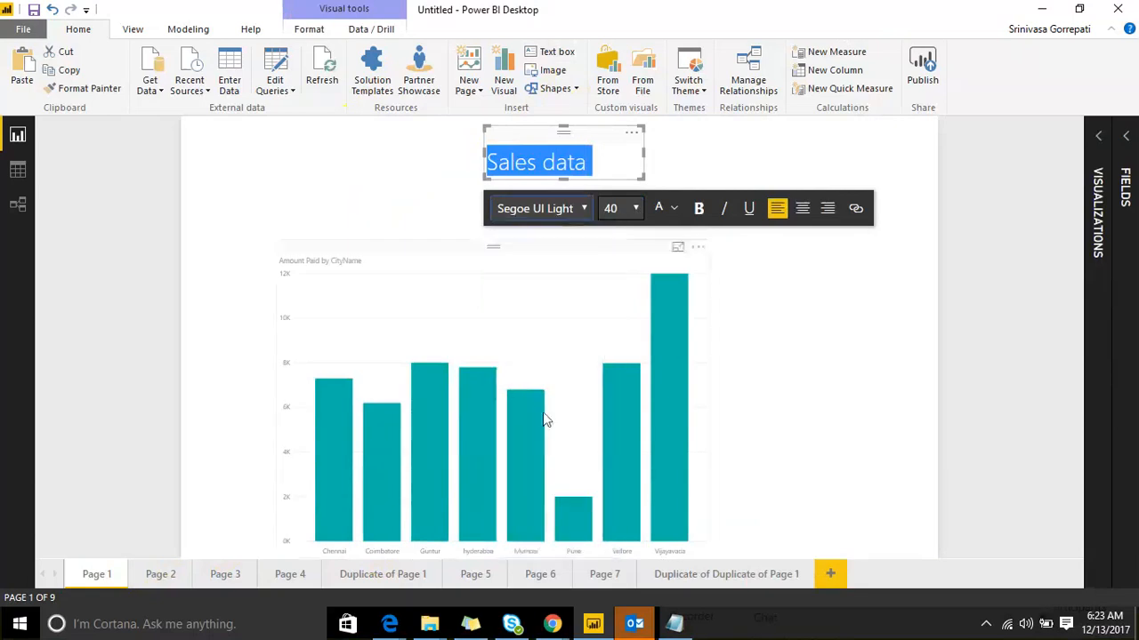
{"action": "left_click", "coordinate": [674, 210]}
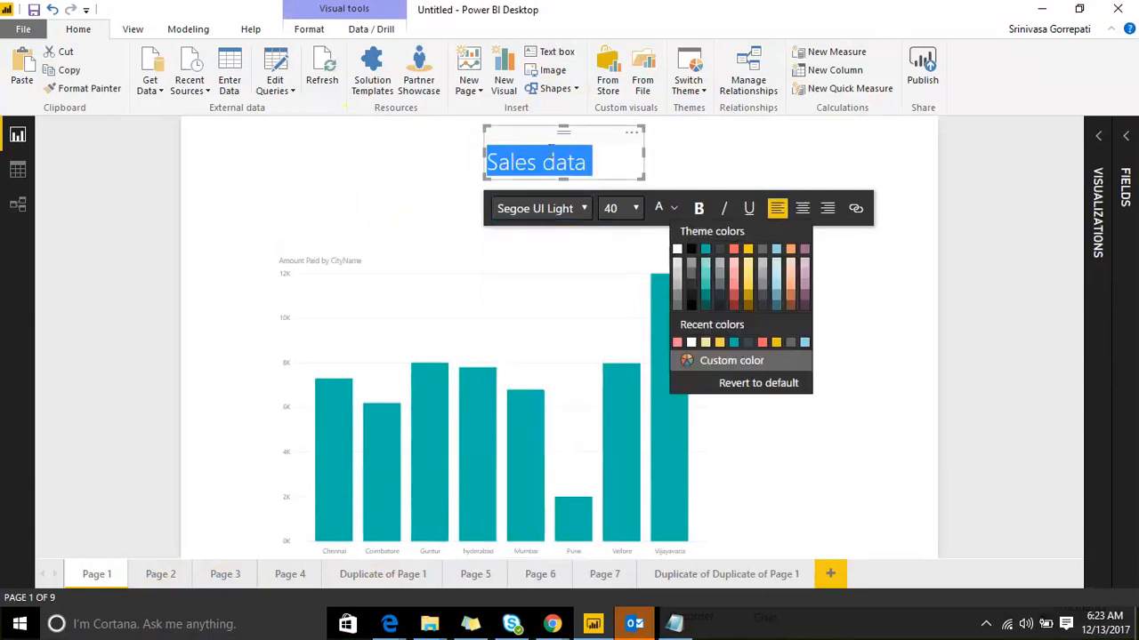
{"action": "left_click", "coordinate": [735, 301]}
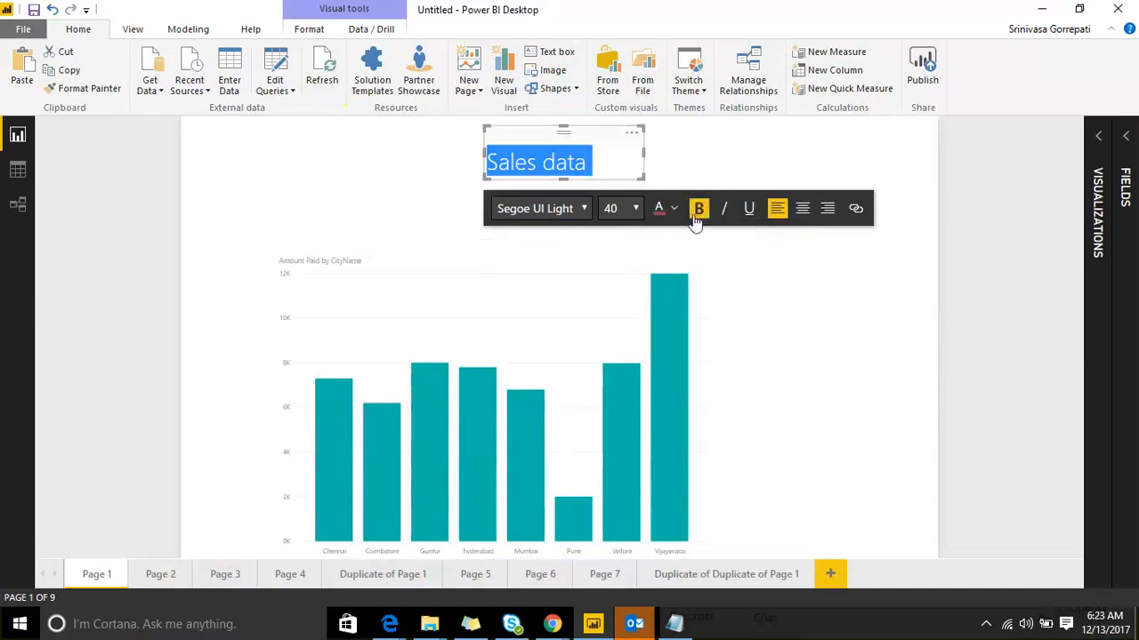
{"action": "left_click", "coordinate": [800, 213]}
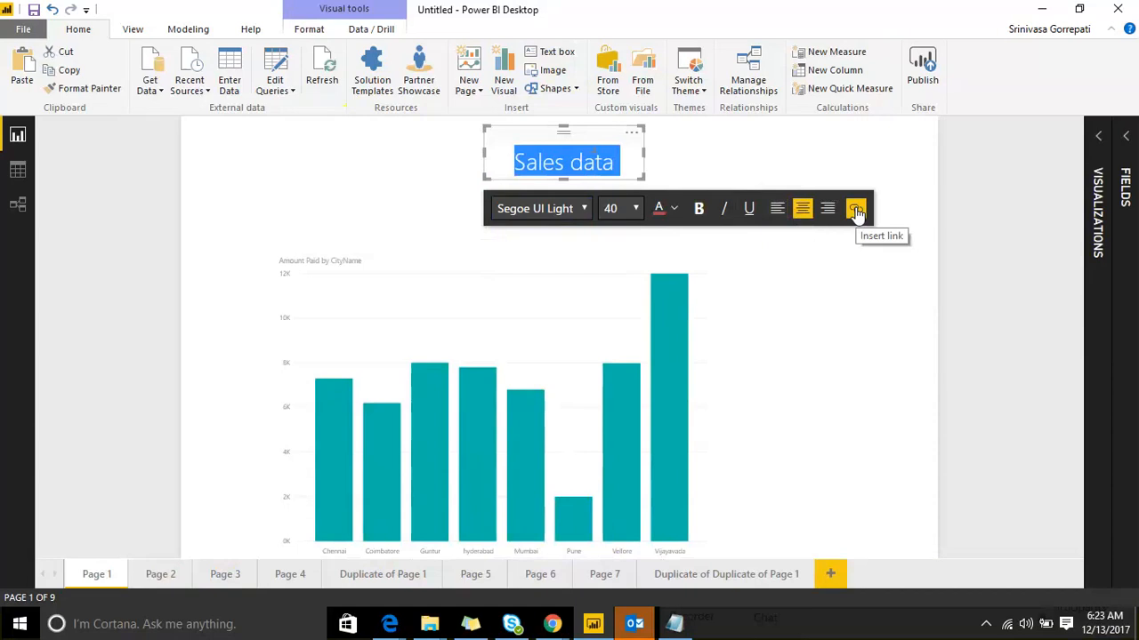
{"action": "left_click", "coordinate": [856, 210]}
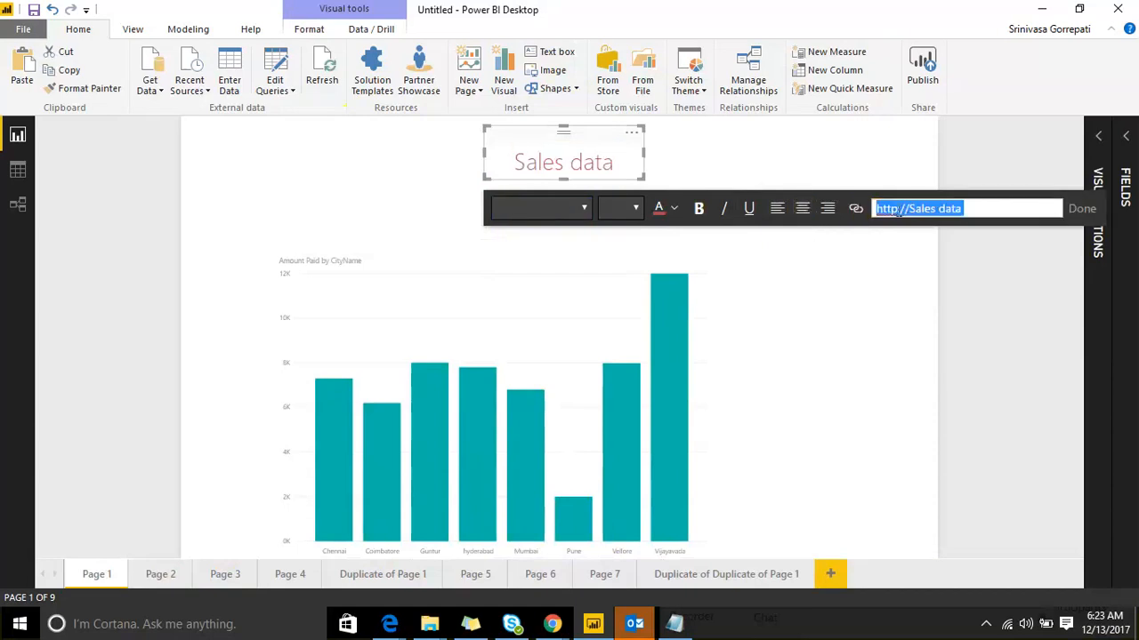
{"action": "left_click", "coordinate": [887, 208]}
{"action": "type", "text": "s"}
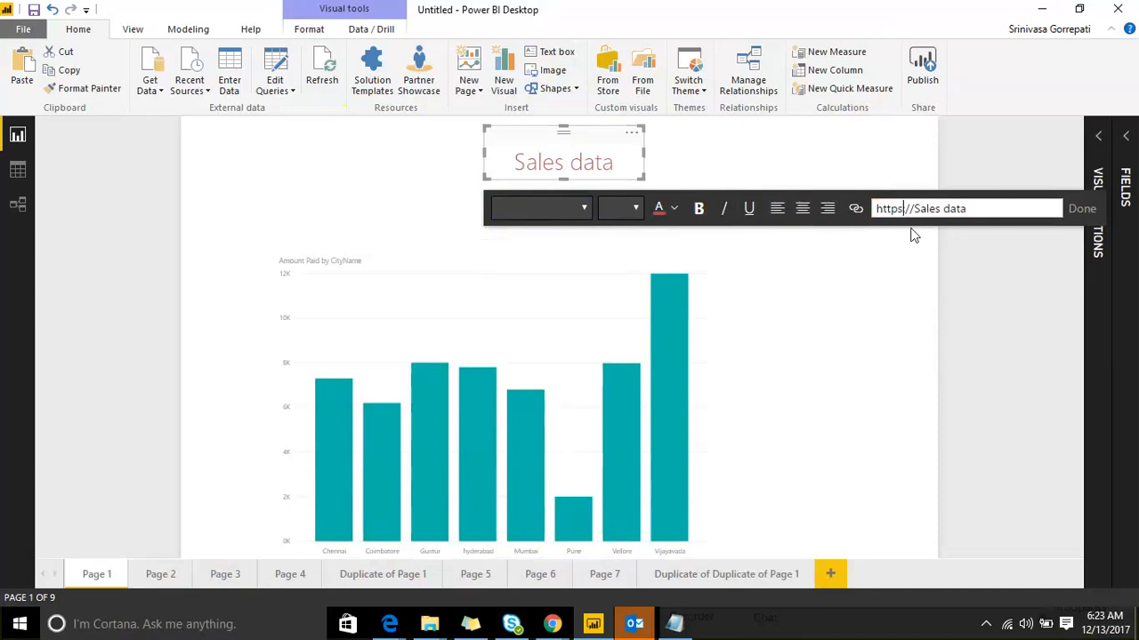
{"action": "key", "text": "Delete"}
{"action": "key", "text": "Delete"}
{"action": "key", "text": "Delete"}
{"action": "key", "text": "Delete"}
{"action": "key", "text": "Delete"}
{"action": "key", "text": "Delete"}
{"action": "key", "text": "Delete"}
{"action": "key", "text": "Delete"}
{"action": "key", "text": "Delete"}
{"action": "key", "text": "Delete"}
{"action": "type", "text": "www.google.com"}
{"action": "left_click", "coordinate": [1077, 208]}
{"action": "left_click", "coordinate": [950, 307]}
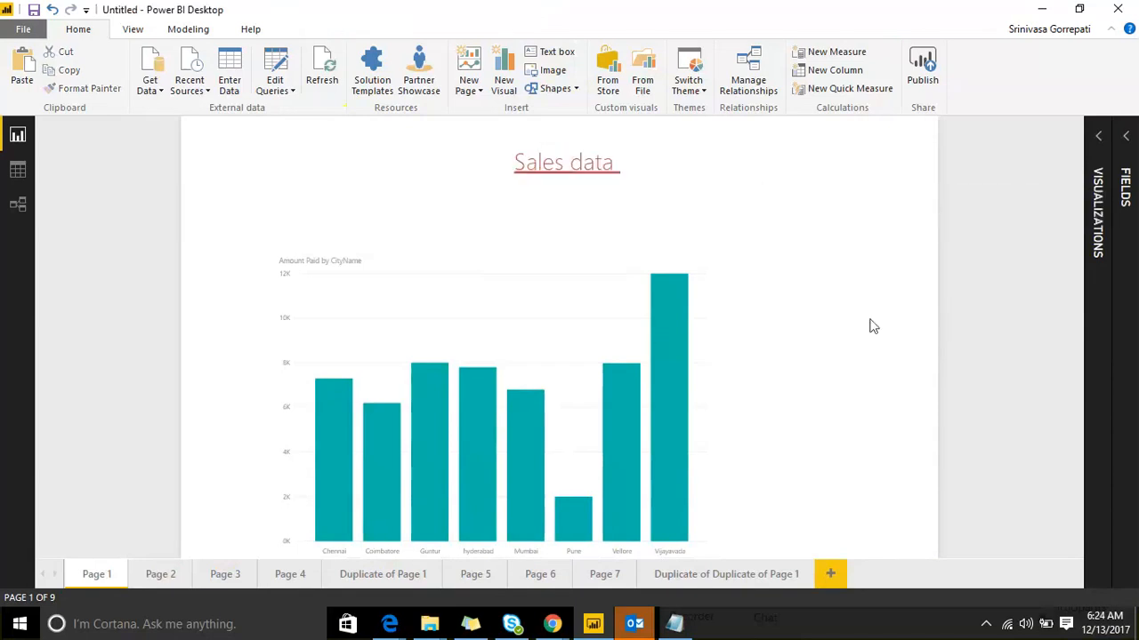
Step: Move the Sales data text box up to the page top and reveal its format settings
{"action": "left_click_drag", "start_coordinate": [534, 136], "coordinate": [533, 117]}
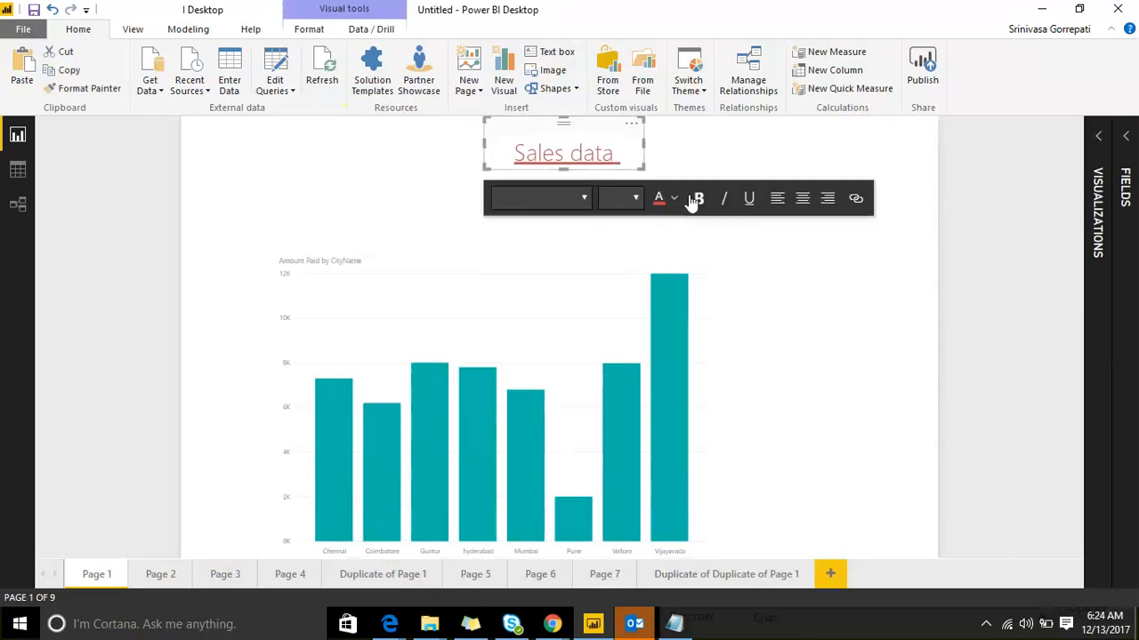
{"action": "left_click", "coordinate": [680, 136]}
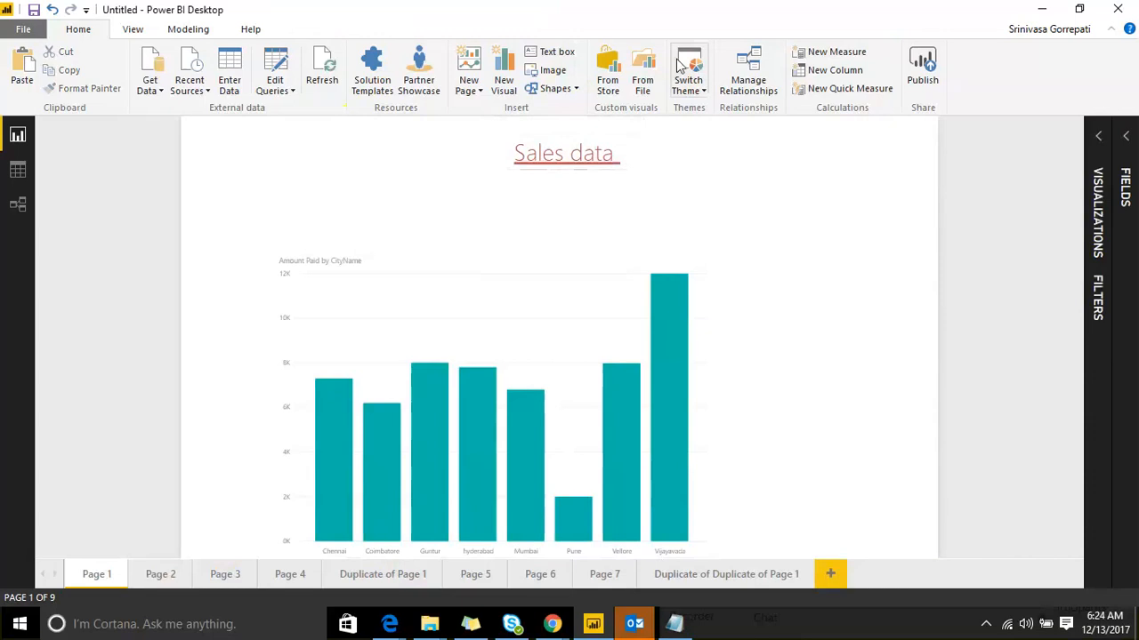
{"action": "left_click", "coordinate": [629, 158]}
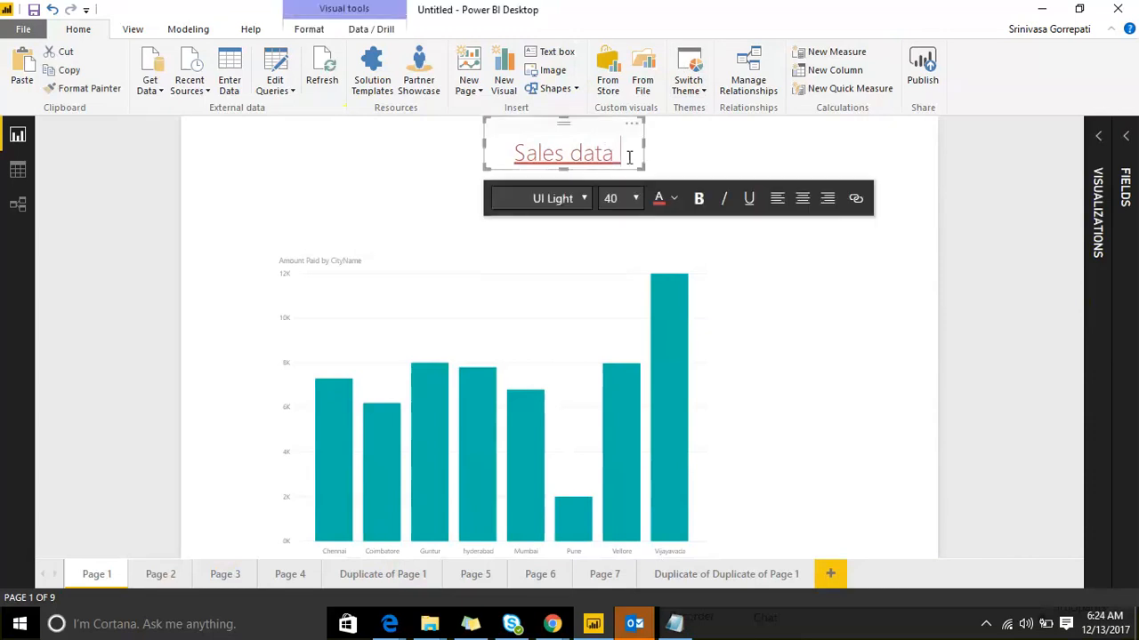
{"action": "left_click_drag", "start_coordinate": [629, 157], "coordinate": [502, 146]}
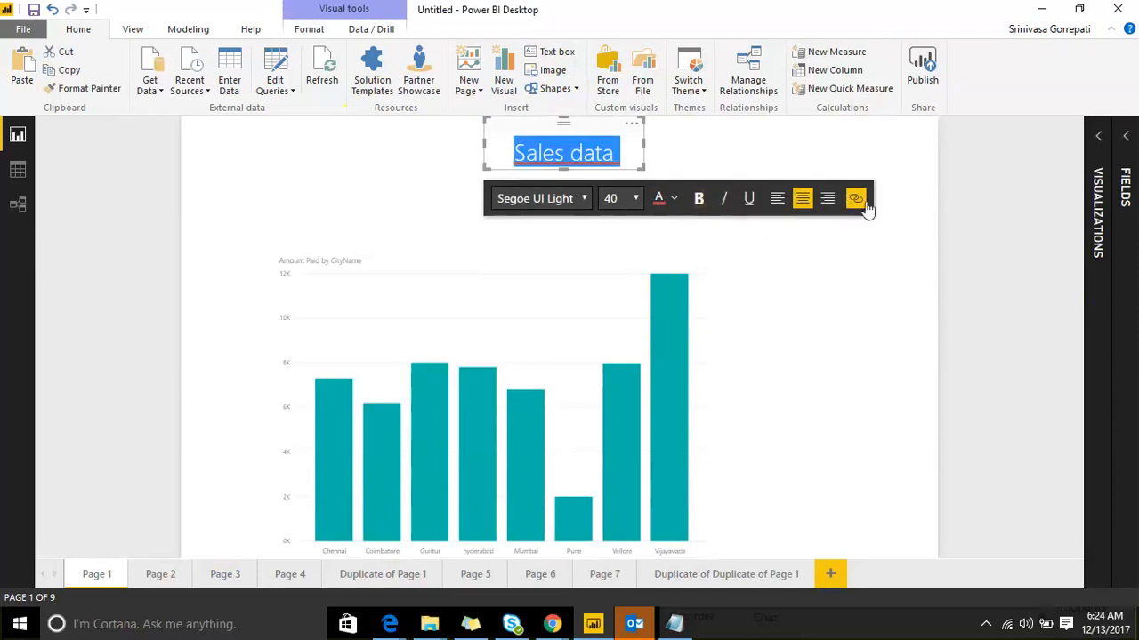
{"action": "left_click", "coordinate": [892, 223]}
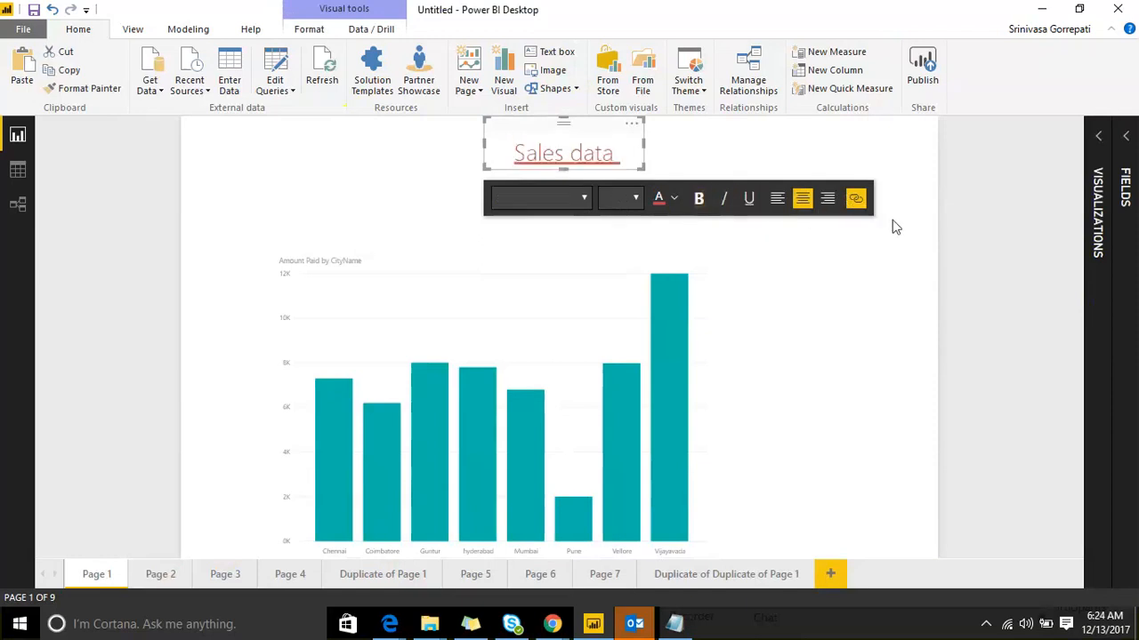
{"action": "left_click", "coordinate": [585, 151]}
{"action": "left_click", "coordinate": [1097, 137]}
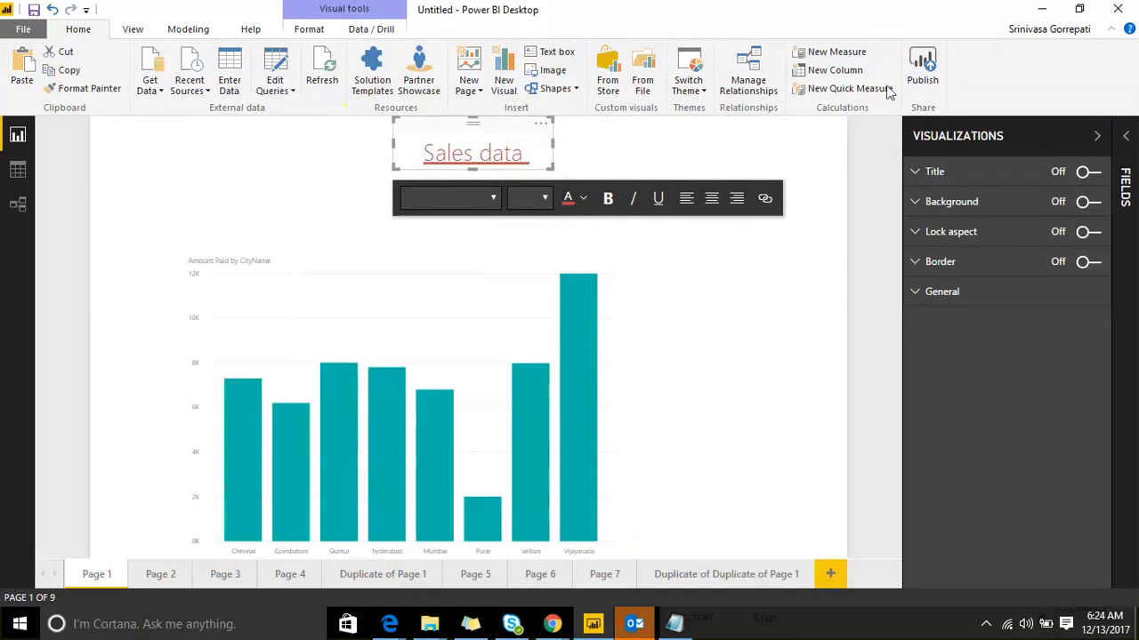
Step: Turn on a title for the Sales data text box reading 'Hello'
{"action": "mouse_move", "coordinate": [934, 327]}
{"action": "left_mouse_down"}
{"action": "mouse_move", "coordinate": [1023, 194]}
{"action": "mouse_move", "coordinate": [1042, 131]}
{"action": "left_mouse_up"}
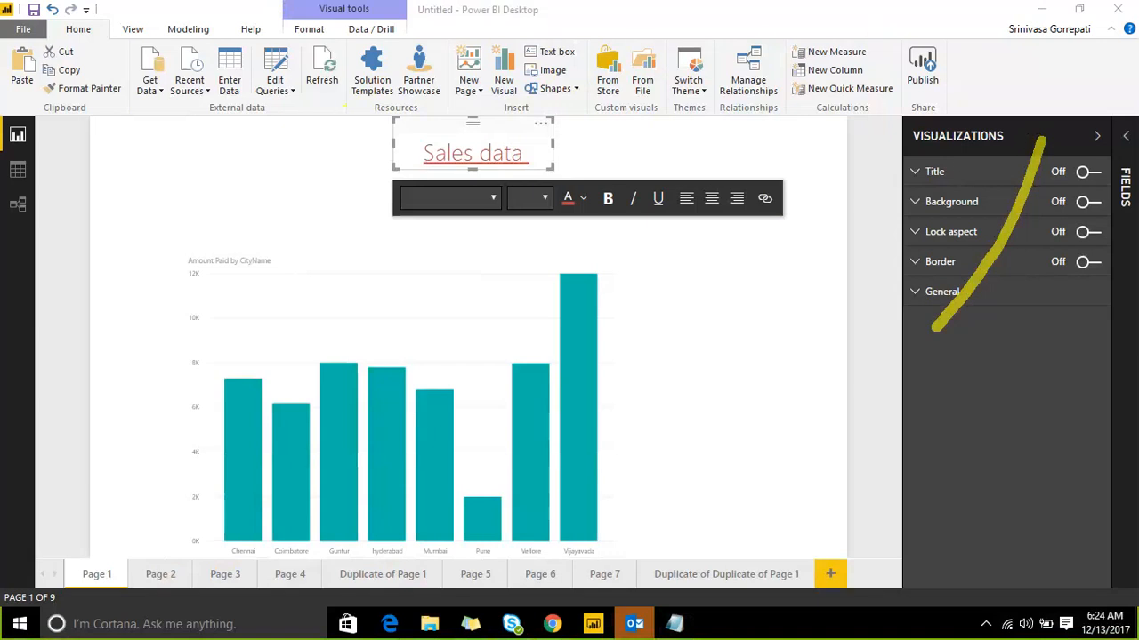
{"action": "key", "text": "Escape"}
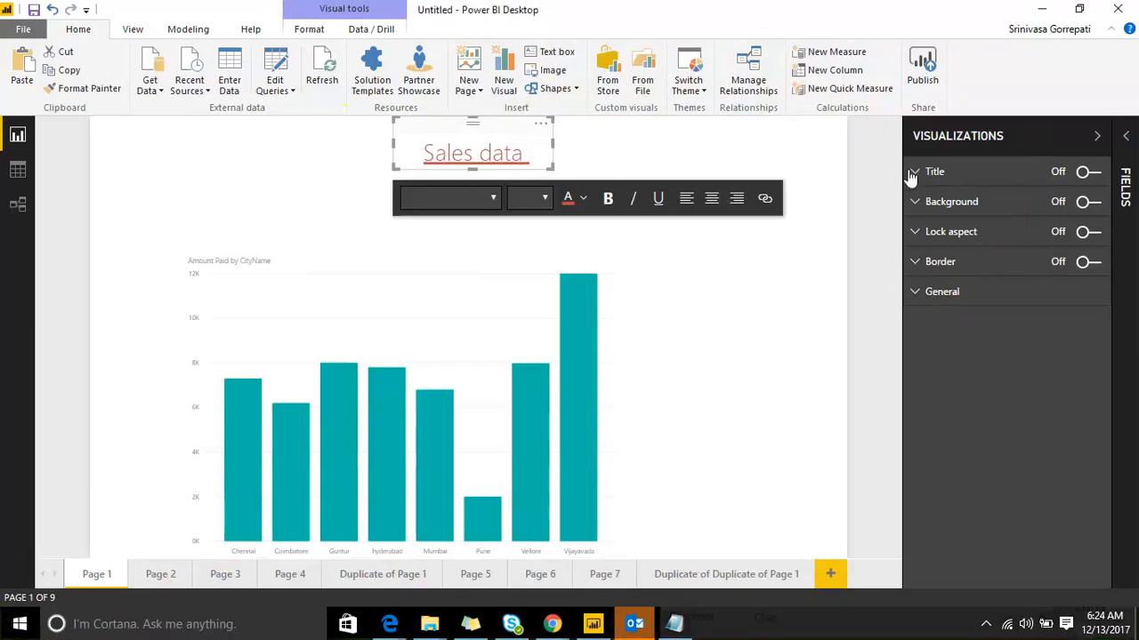
{"action": "left_click", "coordinate": [914, 172]}
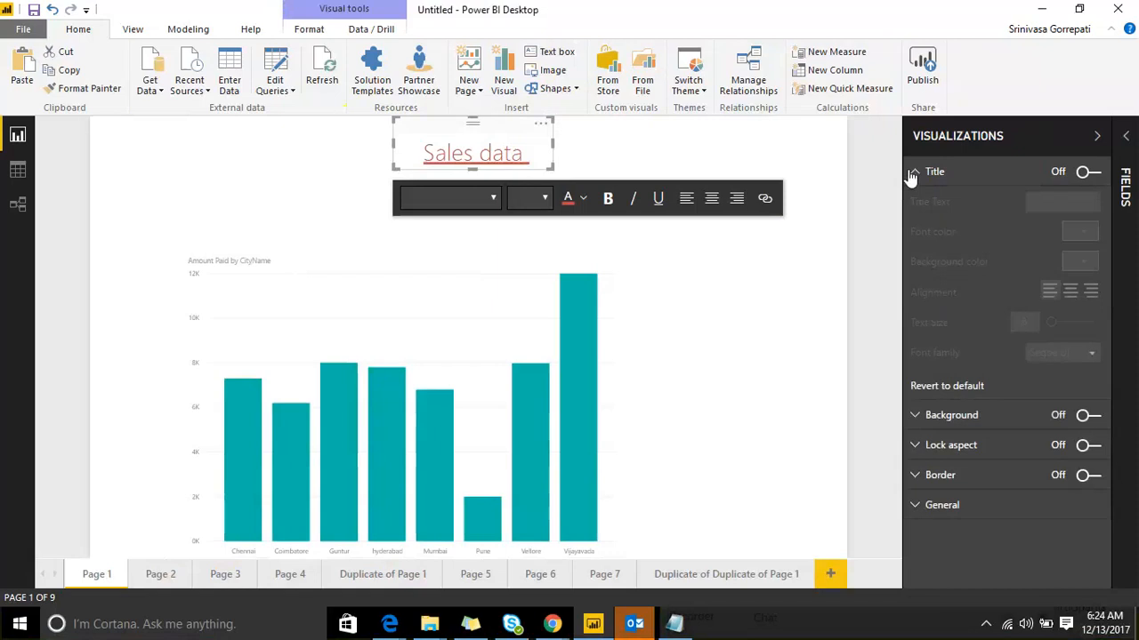
{"action": "left_click", "coordinate": [1092, 174]}
{"action": "left_click", "coordinate": [1055, 201]}
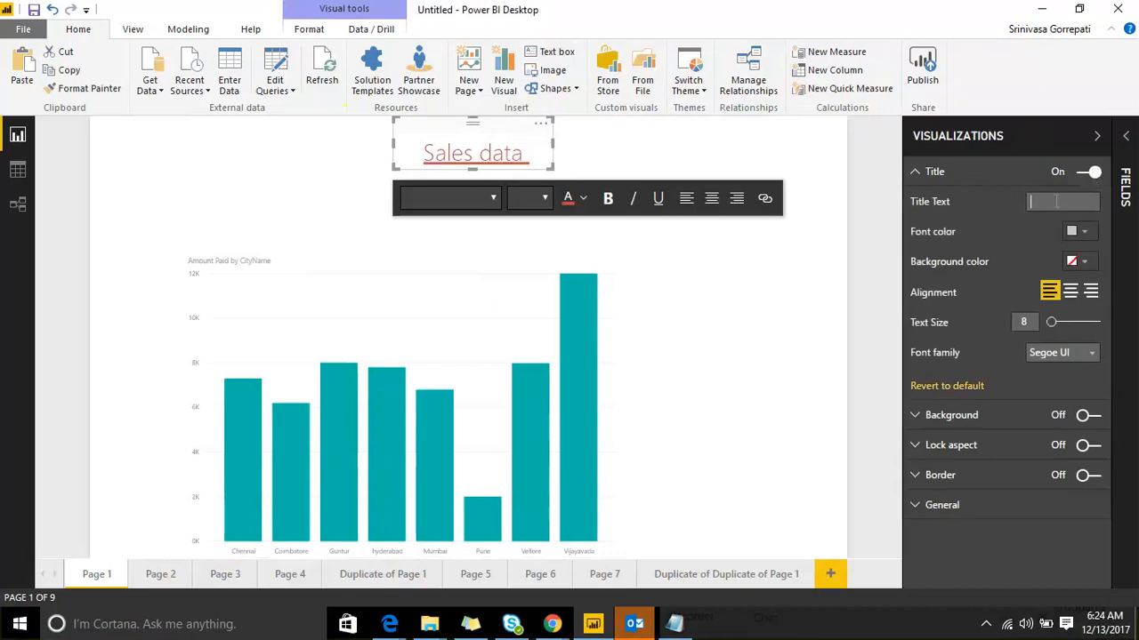
{"action": "type", "text": "Hello"}
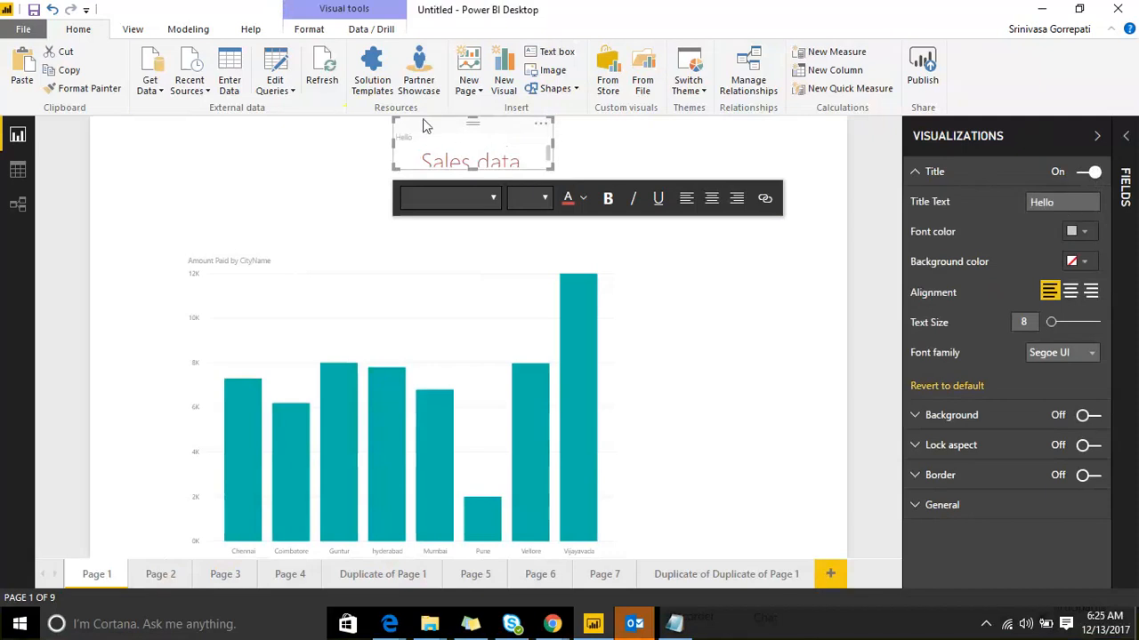
{"action": "left_click_drag", "start_coordinate": [427, 121], "coordinate": [447, 122]}
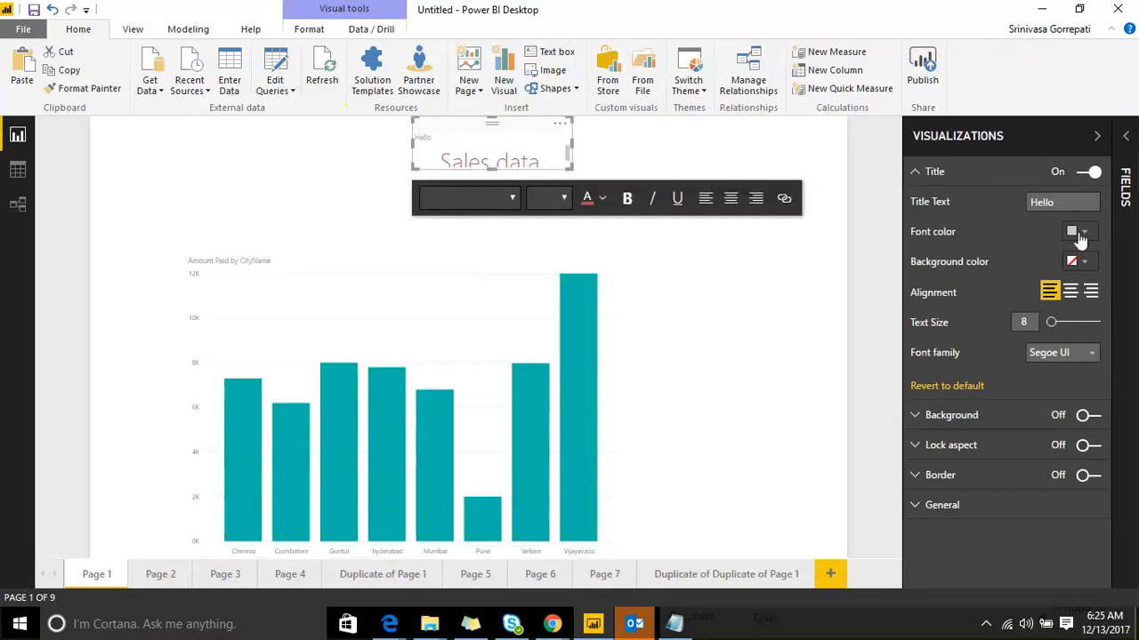
Step: Style the Hello title teal, pale yellow background, centred, 18 pt Arial Black; enlarge the box
{"action": "left_click", "coordinate": [1079, 233]}
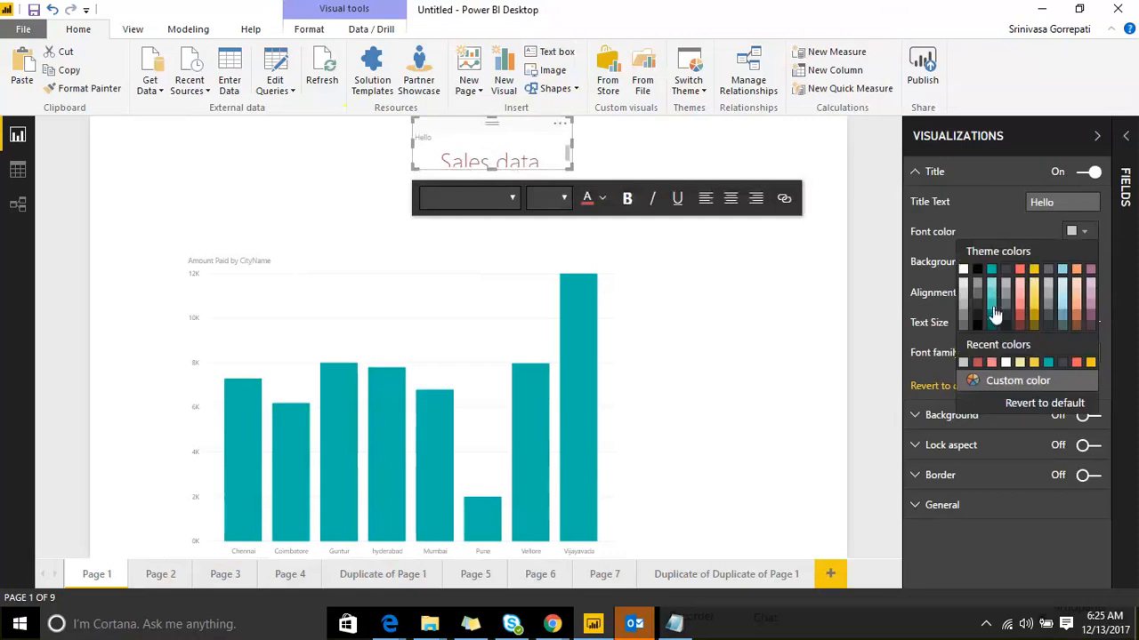
{"action": "left_click", "coordinate": [993, 313]}
{"action": "left_click", "coordinate": [1079, 262]}
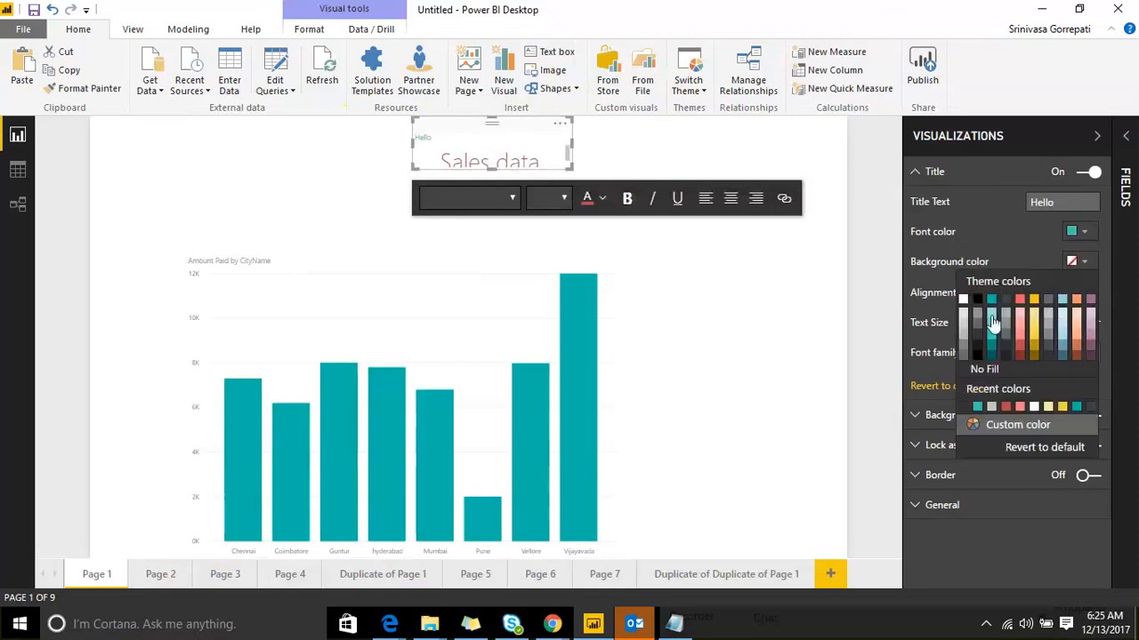
{"action": "left_click", "coordinate": [1004, 313]}
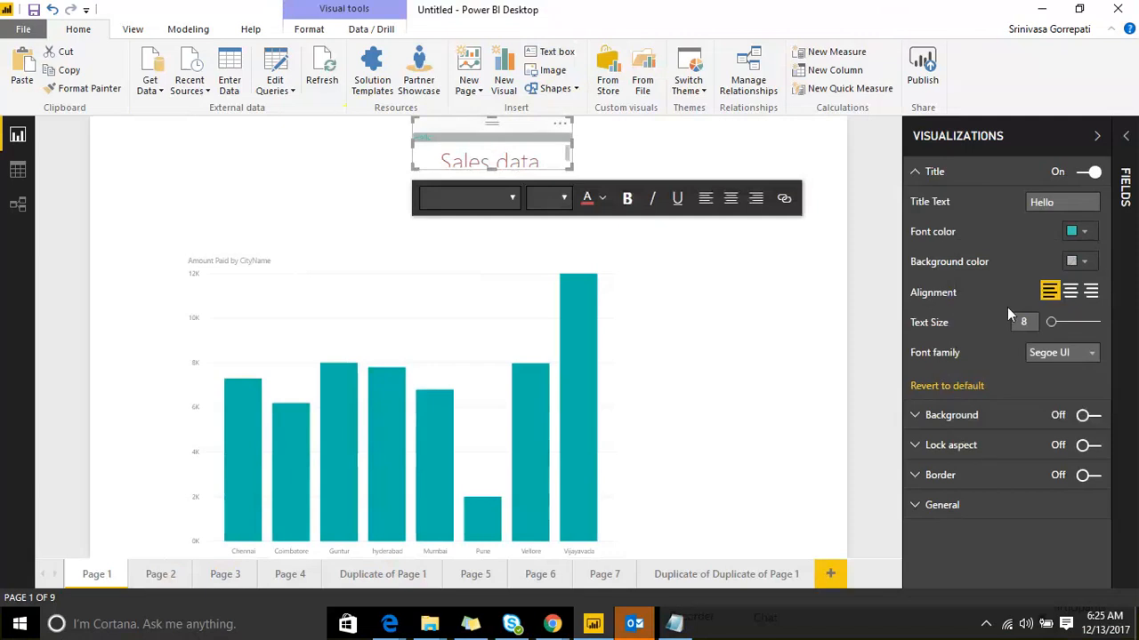
{"action": "left_click", "coordinate": [1083, 264]}
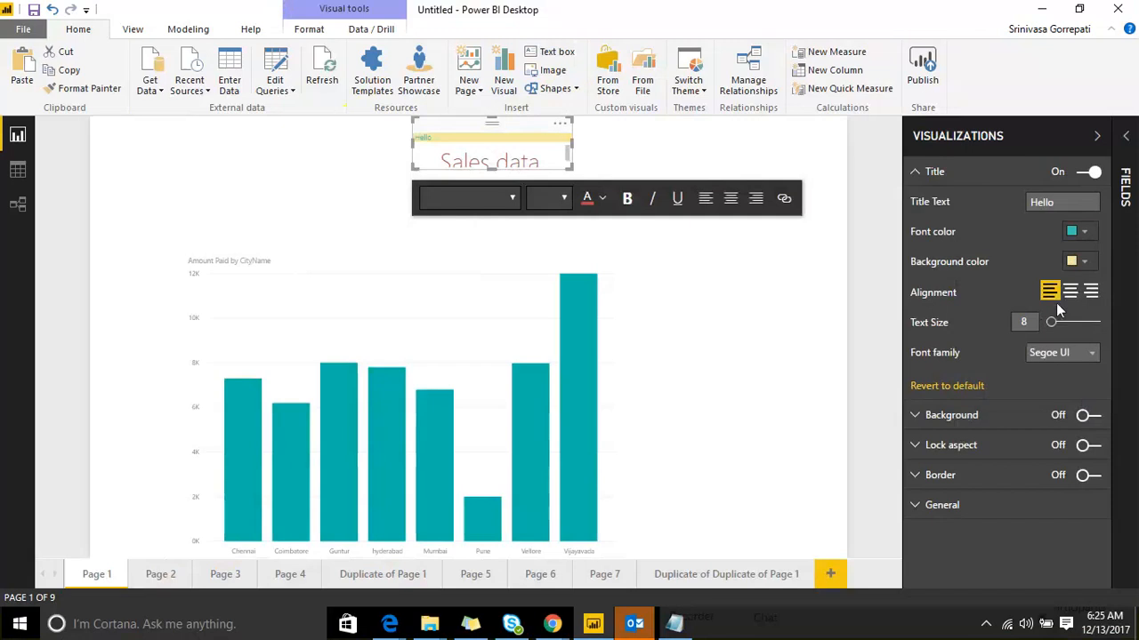
{"action": "left_click", "coordinate": [1071, 294]}
{"action": "left_click", "coordinate": [1066, 323]}
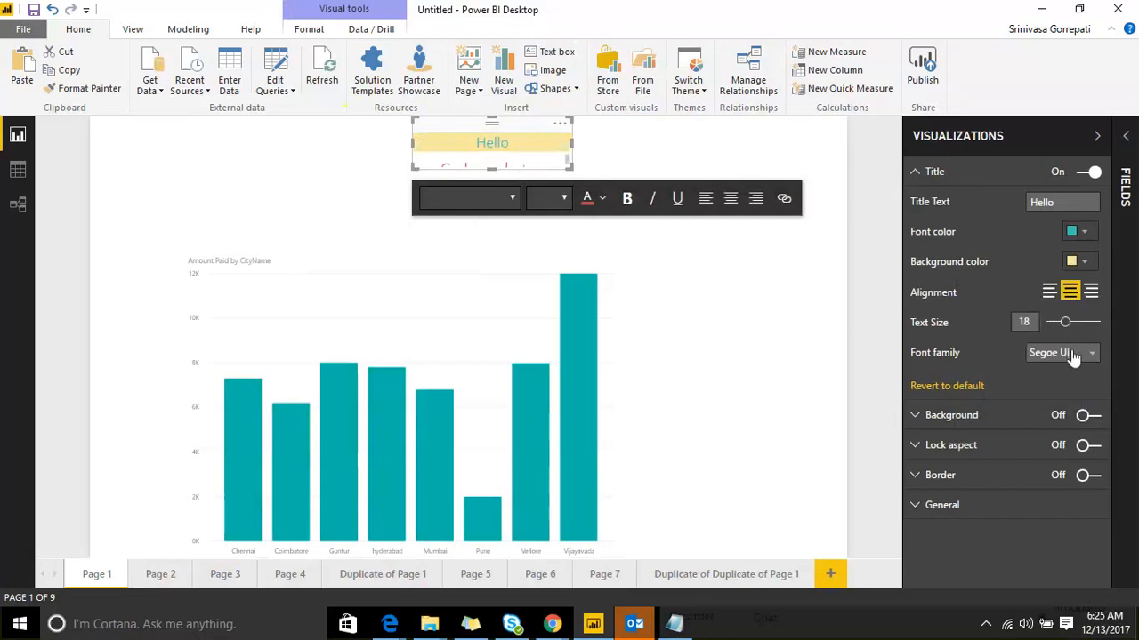
{"action": "left_click", "coordinate": [1073, 354]}
{"action": "left_click", "coordinate": [960, 386]}
{"action": "left_click_drag", "start_coordinate": [570, 167], "coordinate": [581, 188]}
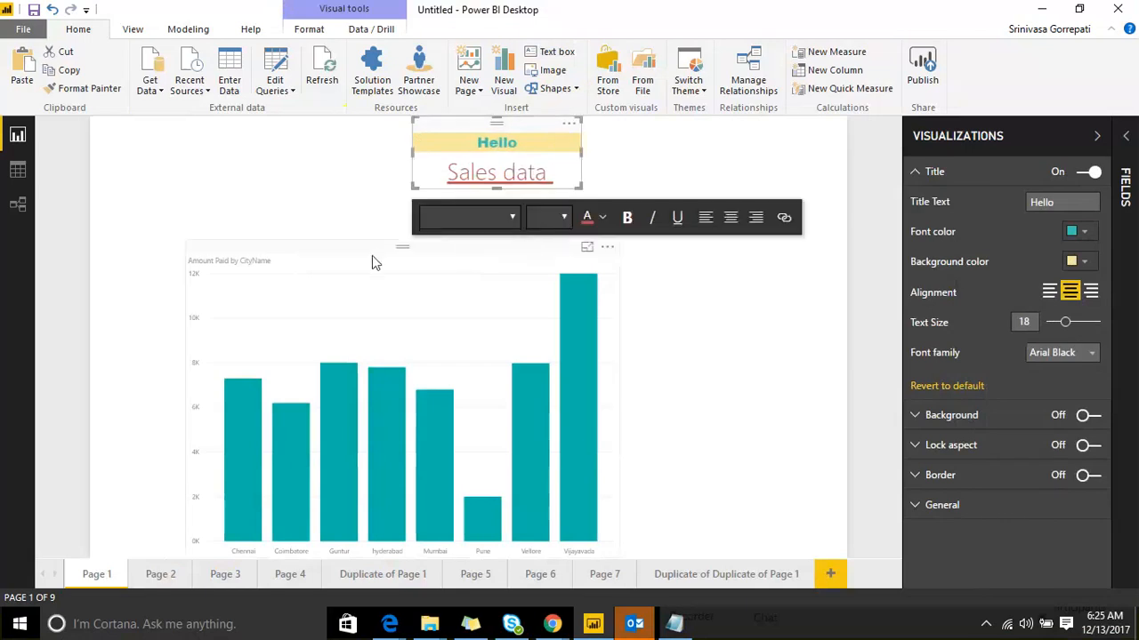
{"action": "left_click", "coordinate": [918, 172]}
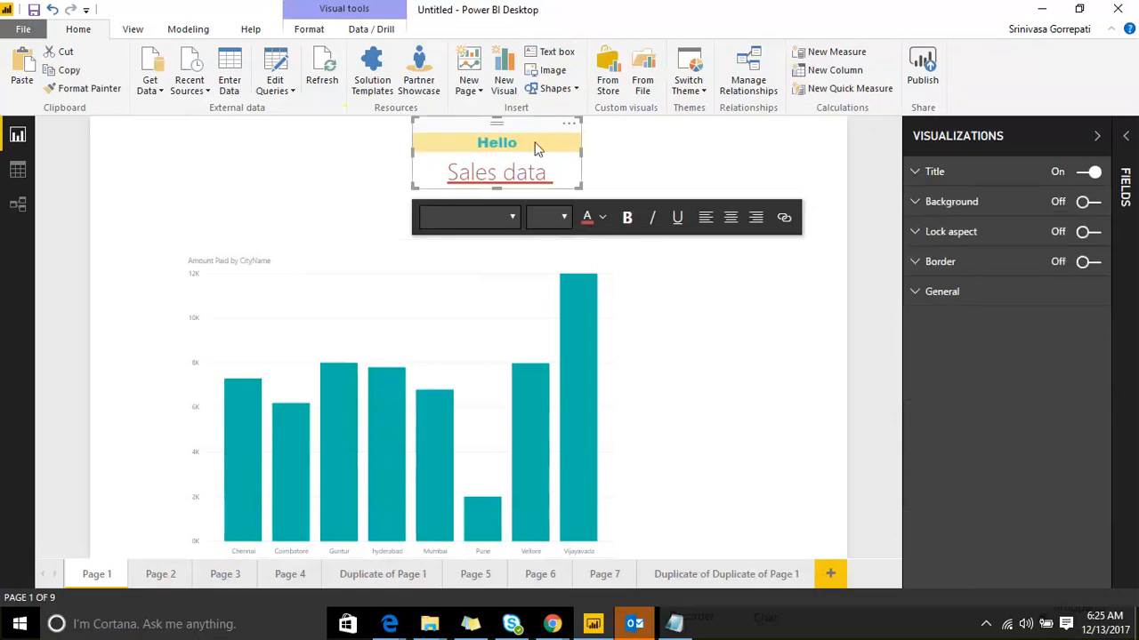
Step: Give the text box a light pink background and lock its aspect ratio
{"action": "left_click", "coordinate": [936, 211]}
{"action": "left_click", "coordinate": [1076, 231]}
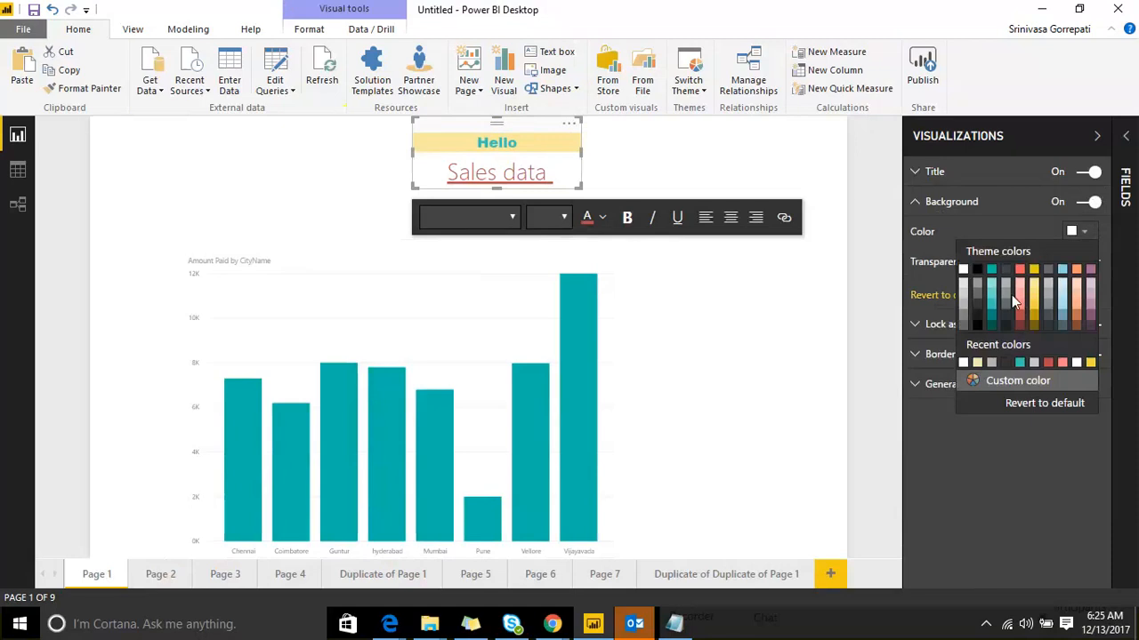
{"action": "left_click", "coordinate": [1020, 290]}
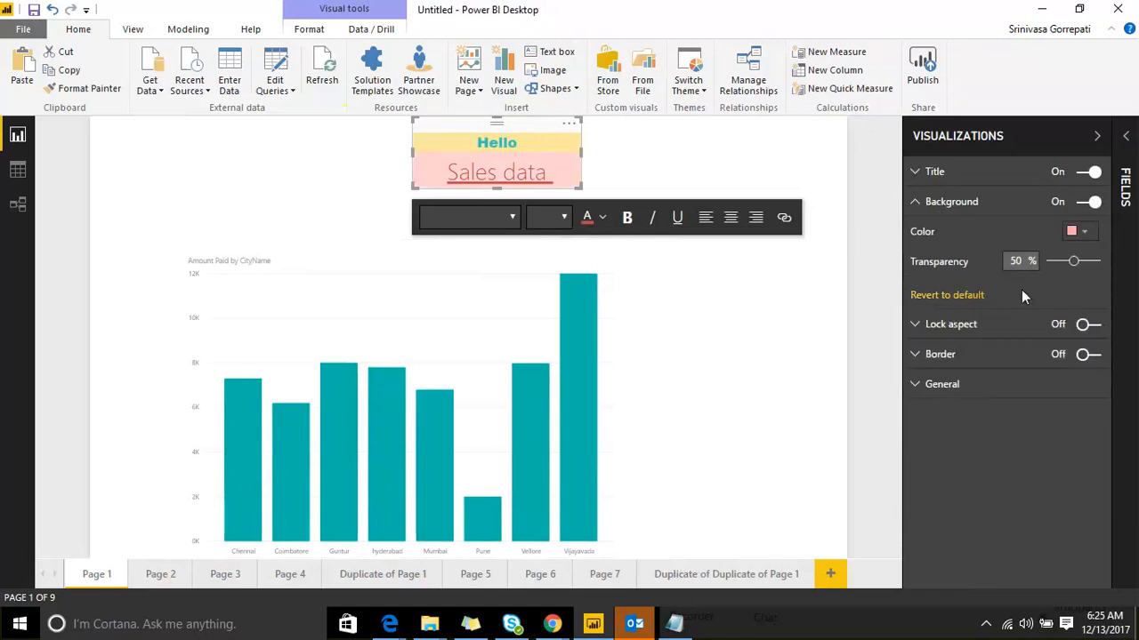
{"action": "left_click", "coordinate": [917, 202]}
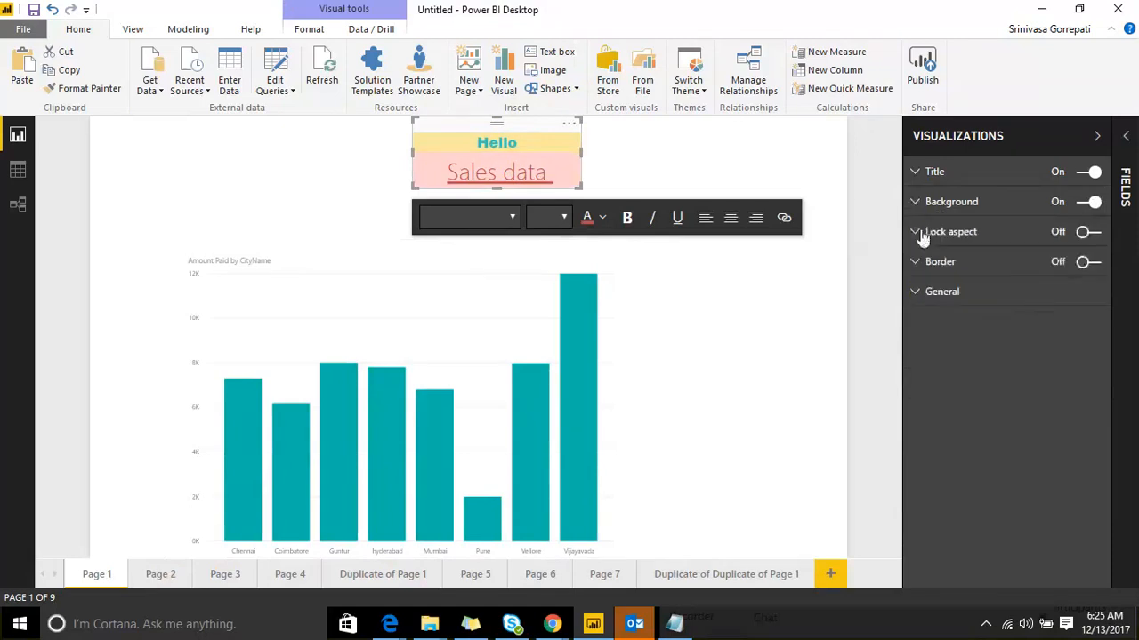
{"action": "left_click", "coordinate": [923, 233]}
{"action": "left_click", "coordinate": [1093, 233]}
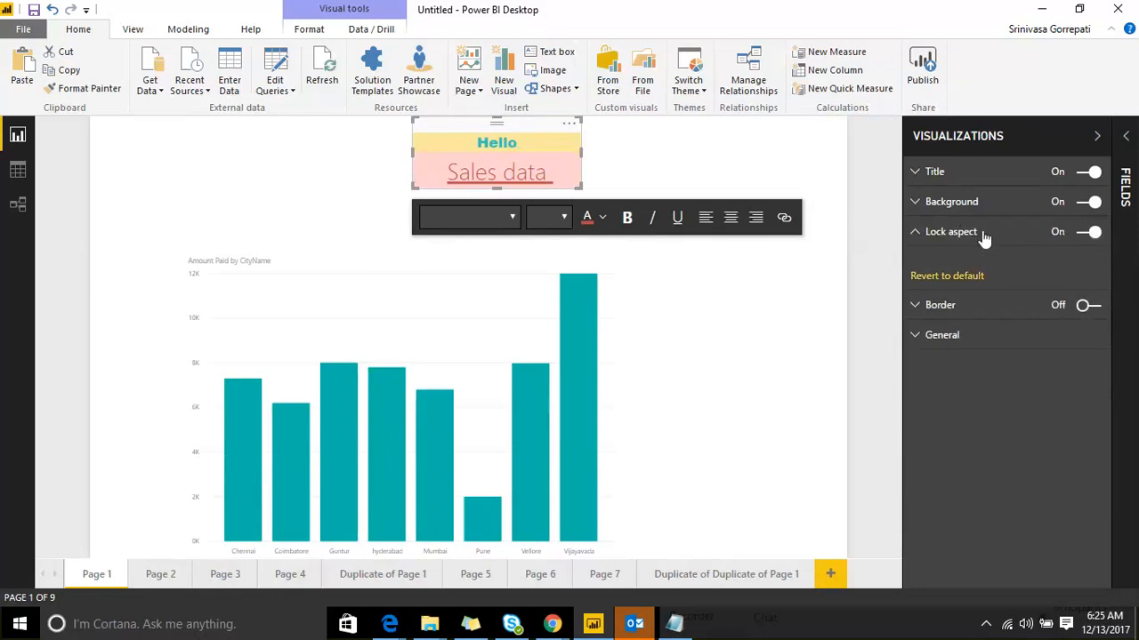
Step: Add a pink-red border around the Hello/Sales data text box
{"action": "left_click", "coordinate": [916, 305]}
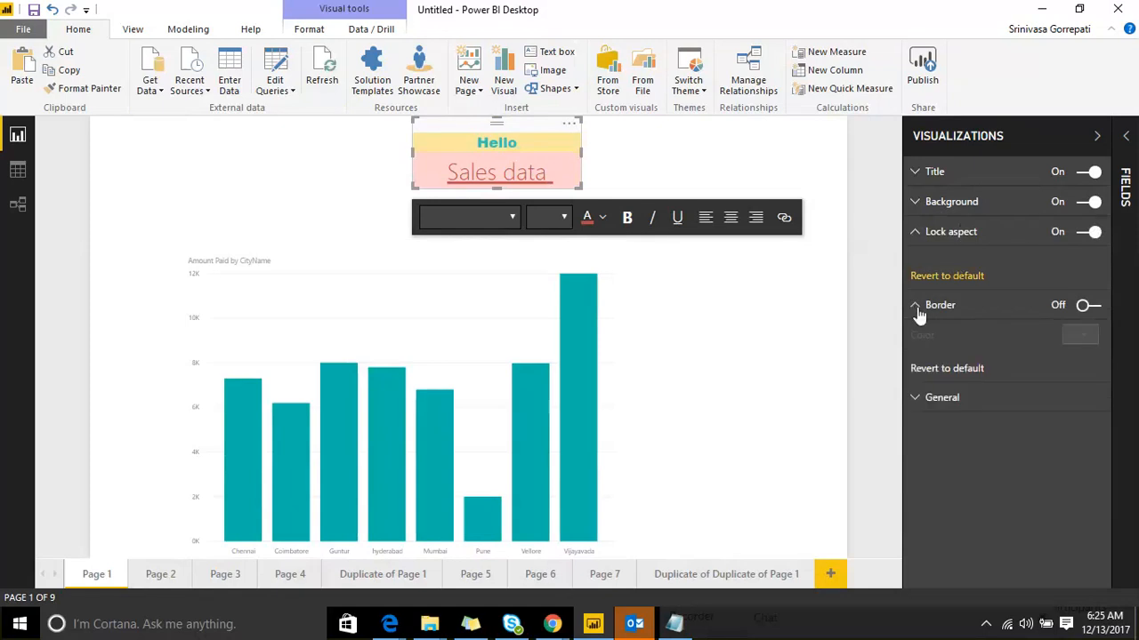
{"action": "left_click", "coordinate": [1090, 305]}
{"action": "left_click", "coordinate": [789, 169]}
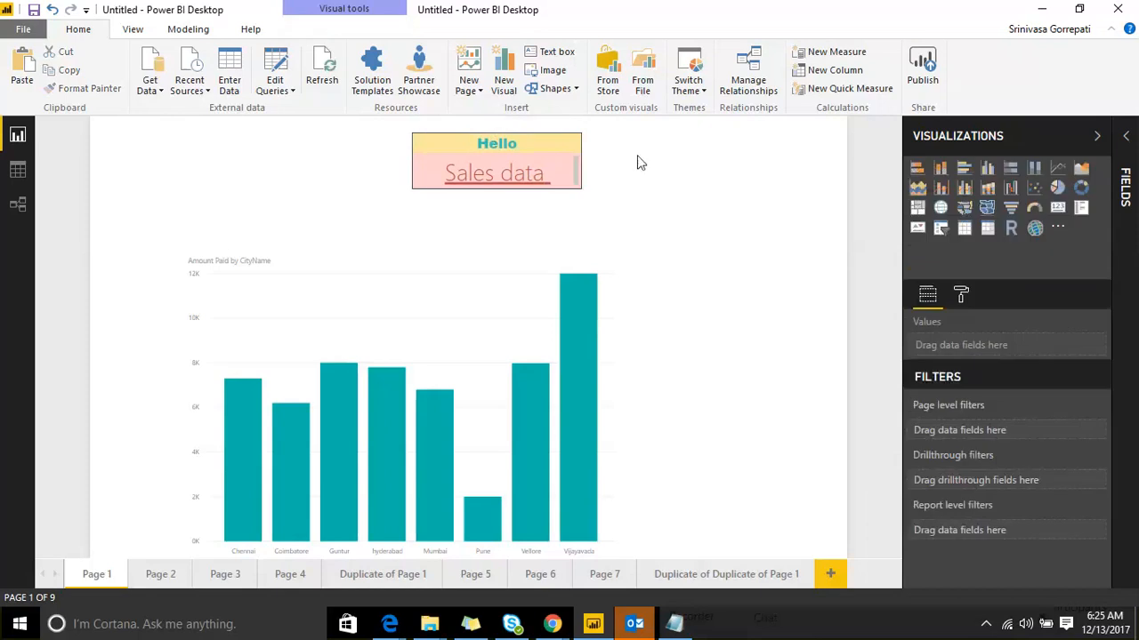
{"action": "left_click", "coordinate": [504, 125]}
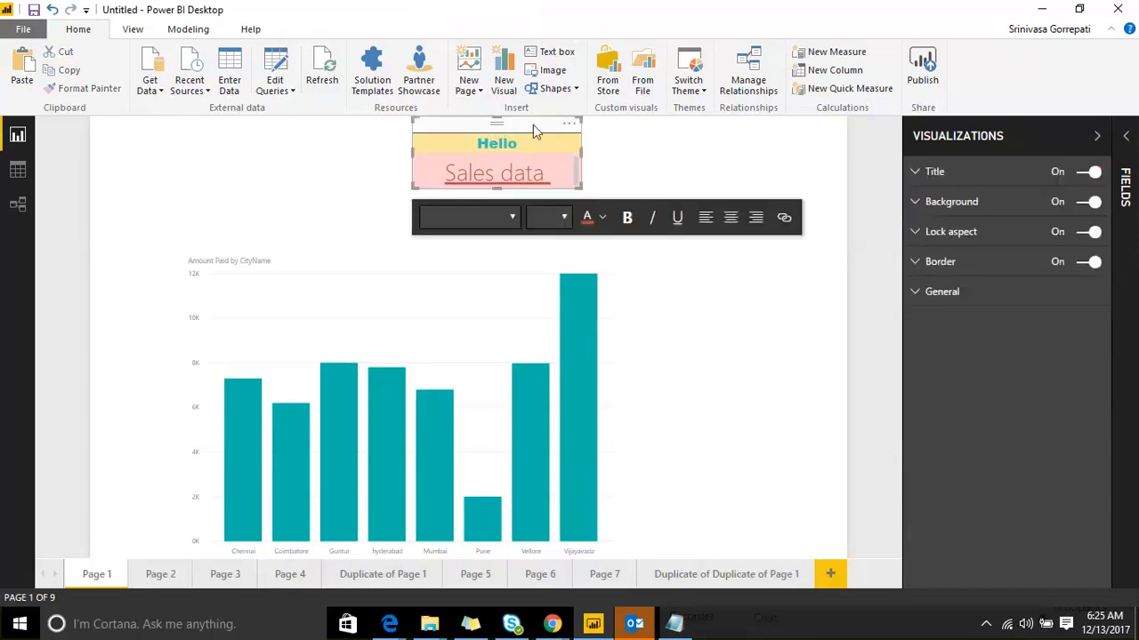
{"action": "left_click", "coordinate": [961, 263]}
{"action": "left_click", "coordinate": [1078, 291]}
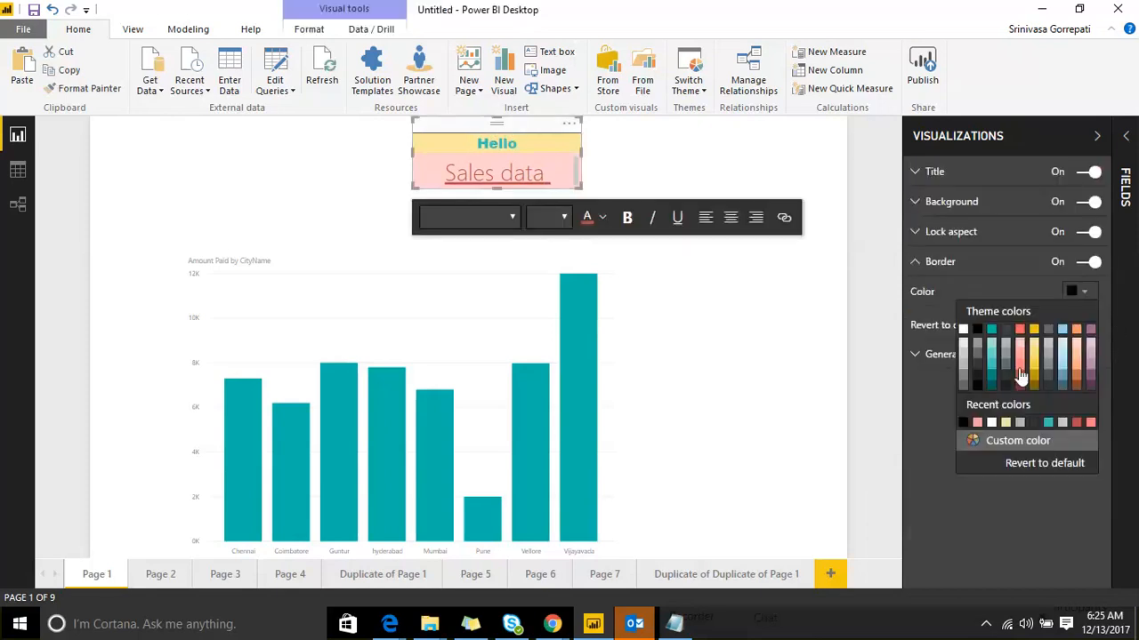
{"action": "left_click", "coordinate": [1020, 374]}
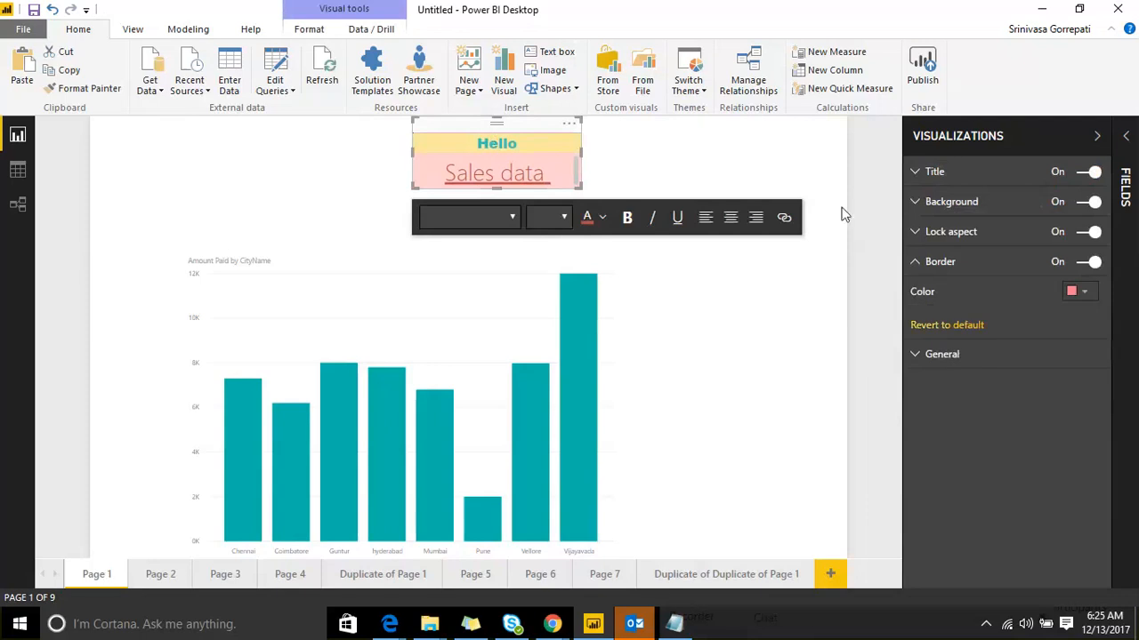
{"action": "left_click", "coordinate": [761, 157]}
{"action": "left_click", "coordinate": [504, 125]}
{"action": "left_click", "coordinate": [919, 293]}
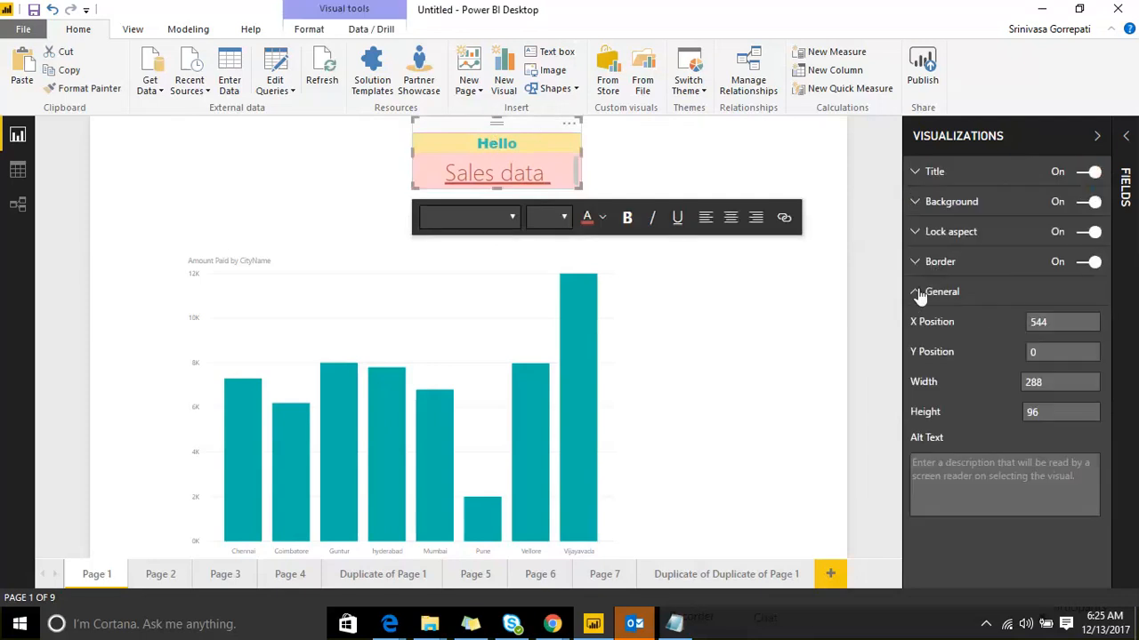
Step: Resize the pink text box, widening it and then narrowing it again
{"action": "left_click", "coordinate": [583, 202]}
{"action": "left_click", "coordinate": [578, 197]}
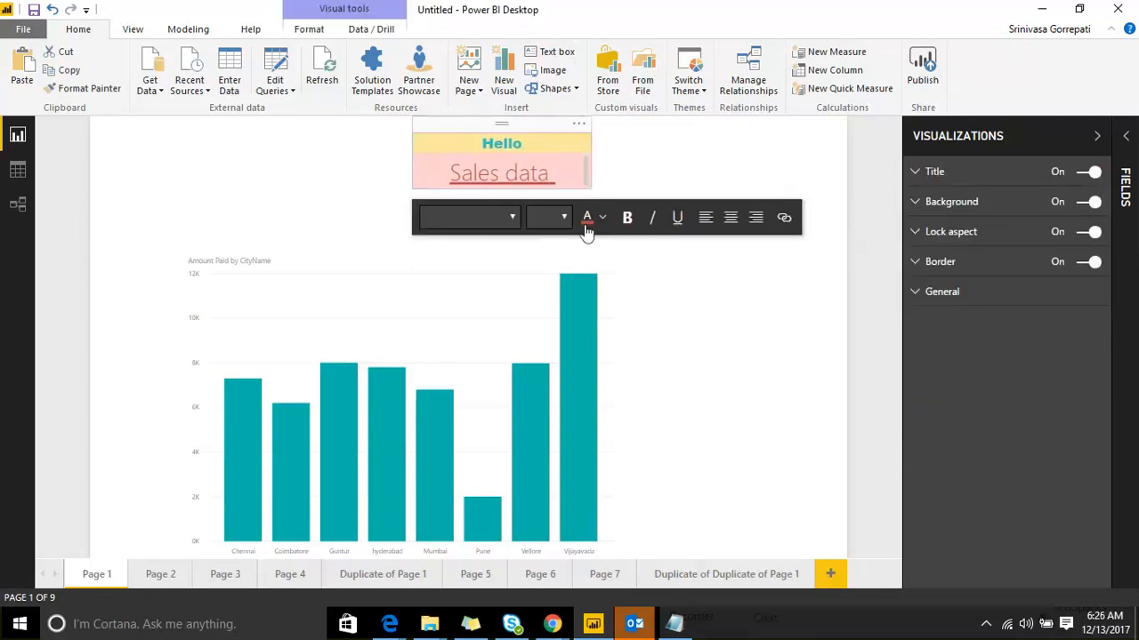
{"action": "left_click_drag", "start_coordinate": [556, 174], "coordinate": [538, 131]}
{"action": "left_click", "coordinate": [539, 160]}
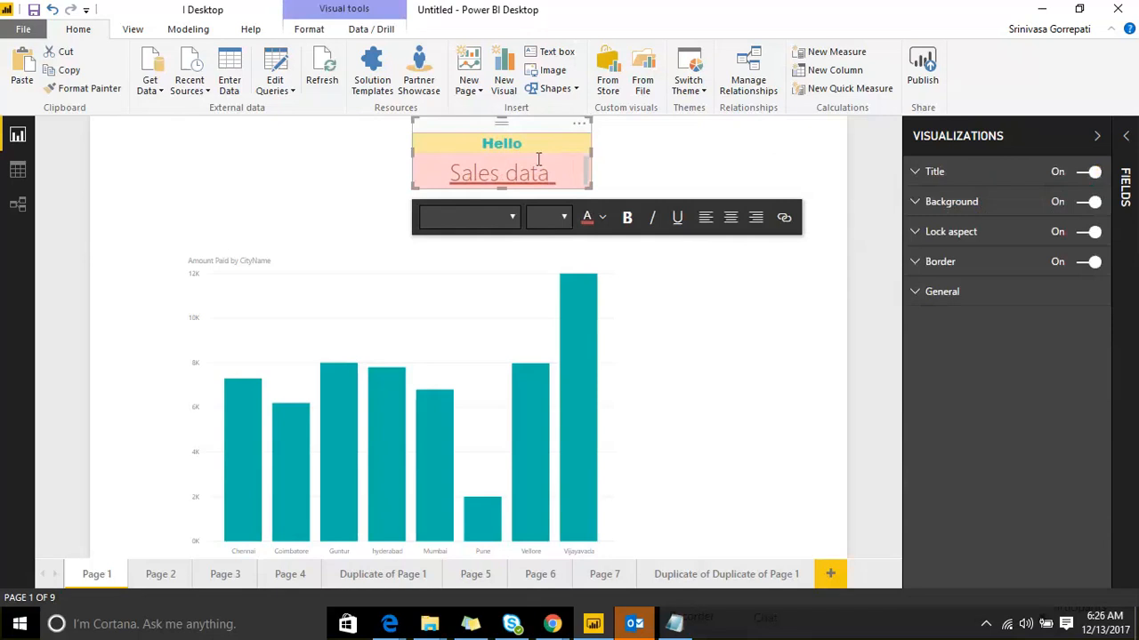
{"action": "left_click", "coordinate": [415, 191]}
{"action": "left_click", "coordinate": [433, 132]}
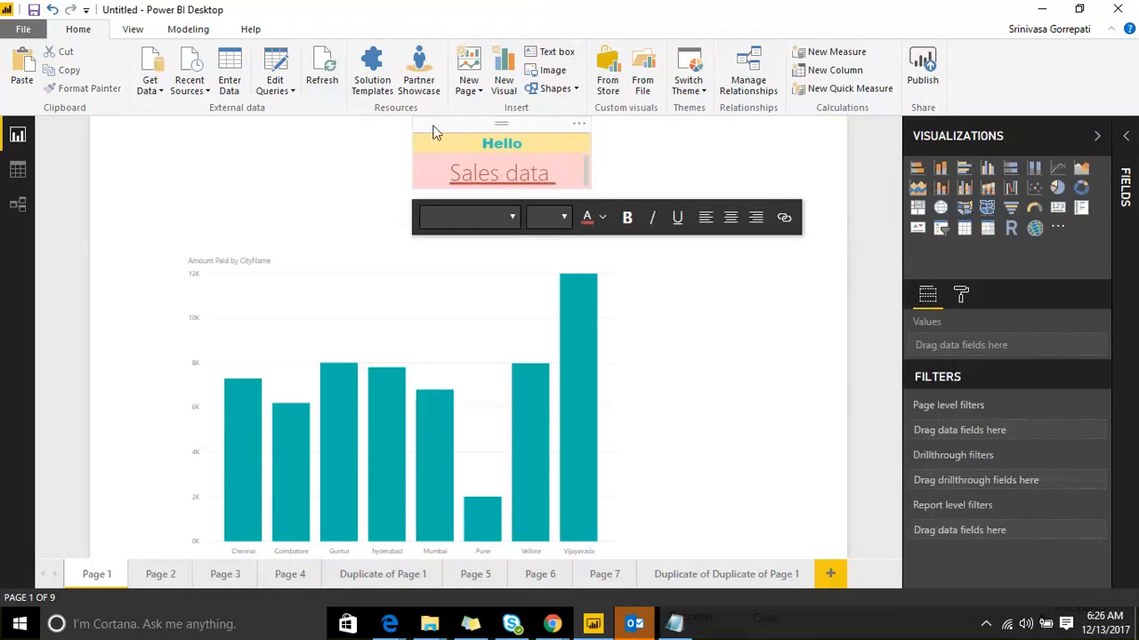
{"action": "left_click_drag", "start_coordinate": [585, 185], "coordinate": [647, 209]}
{"action": "left_click", "coordinate": [572, 131]}
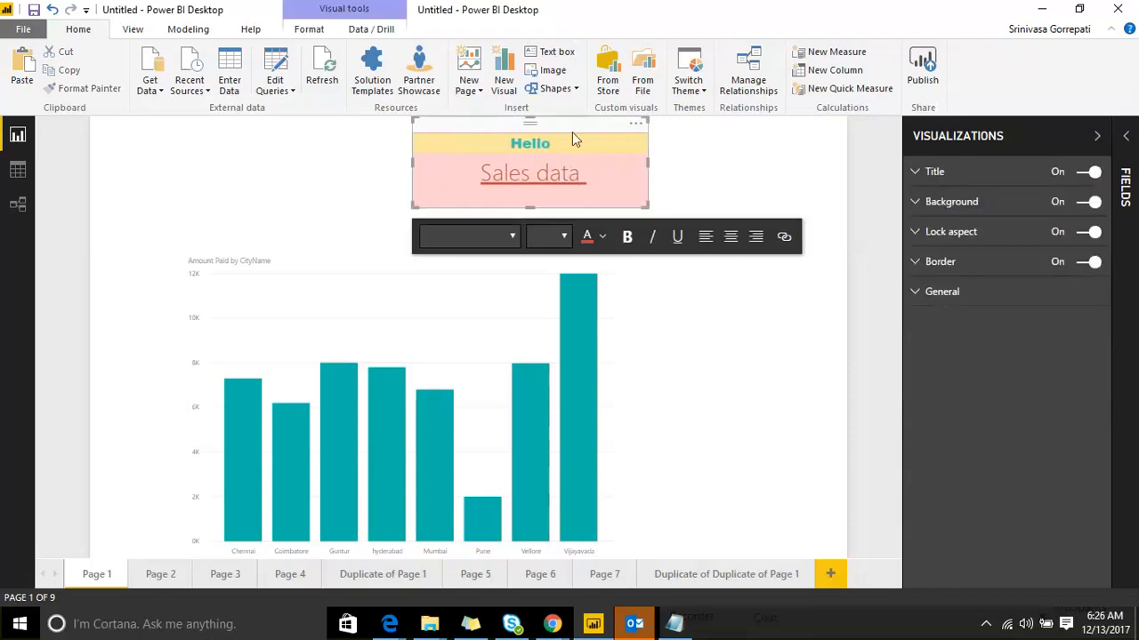
{"action": "left_click_drag", "start_coordinate": [647, 164], "coordinate": [572, 162]}
Step: Reposition the text box up and to the right at the top of the page, adjusting its size
{"action": "left_click_drag", "start_coordinate": [454, 139], "coordinate": [228, 467]}
{"action": "left_click_drag", "start_coordinate": [248, 423], "coordinate": [213, 190]}
{"action": "left_click", "coordinate": [914, 293]}
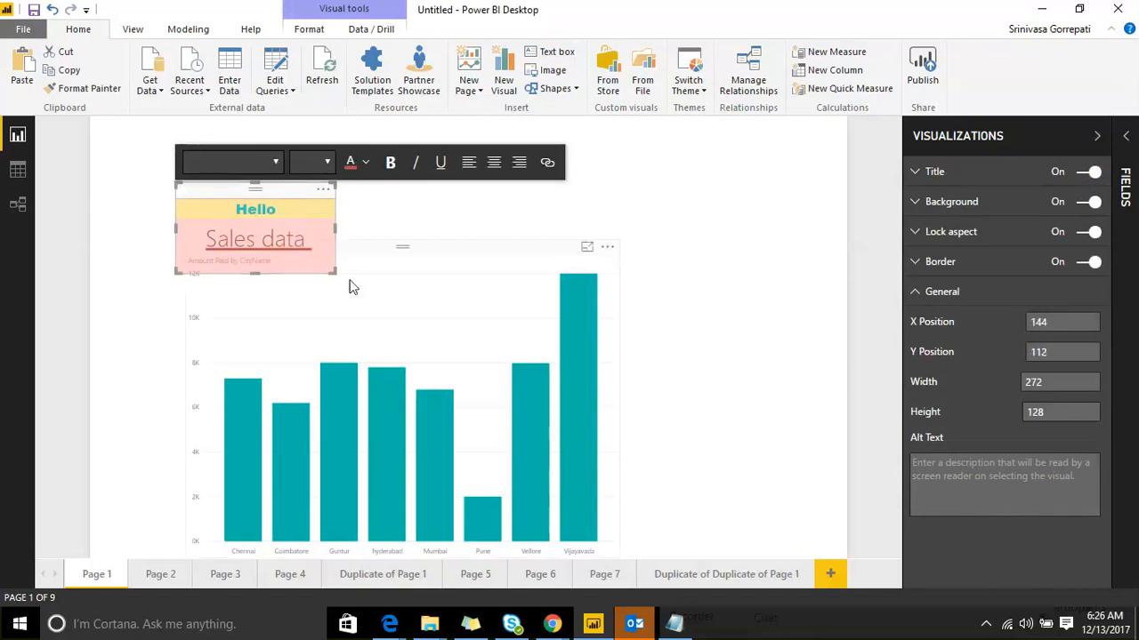
{"action": "left_click_drag", "start_coordinate": [334, 273], "coordinate": [372, 292]}
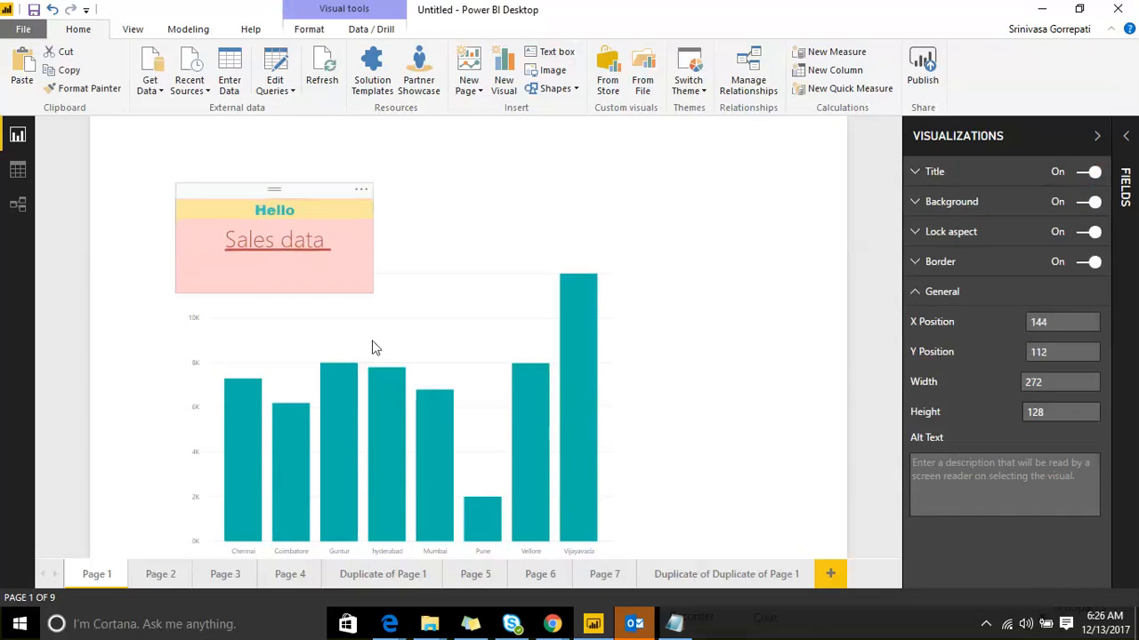
{"action": "left_click", "coordinate": [265, 193]}
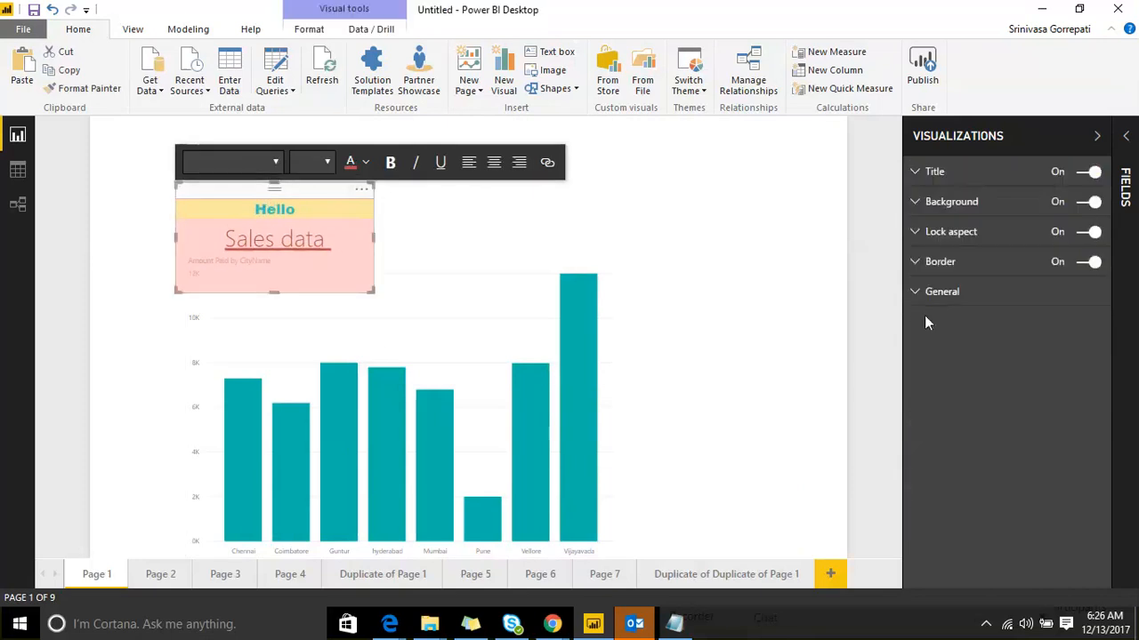
{"action": "left_click", "coordinate": [930, 292]}
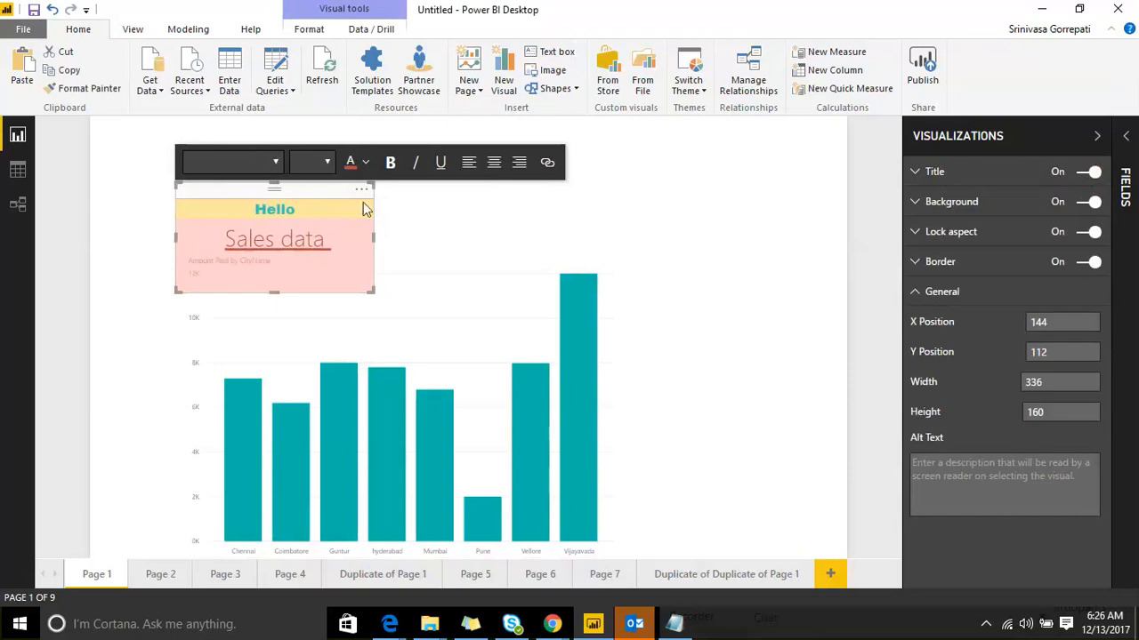
{"action": "left_click_drag", "start_coordinate": [267, 187], "coordinate": [456, 120]}
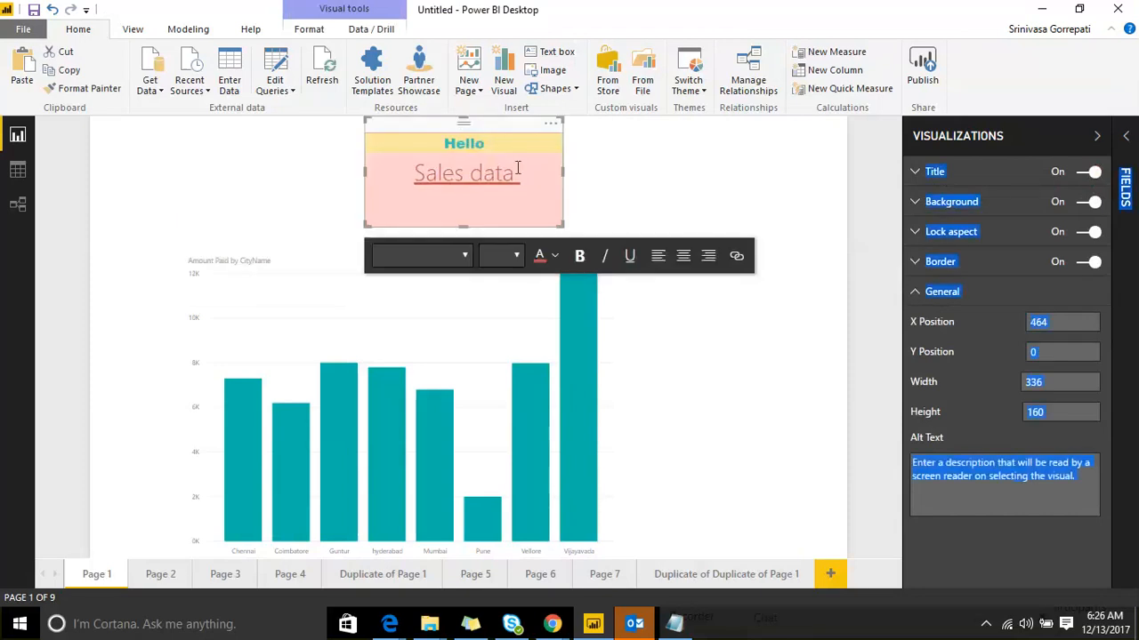
{"action": "left_click_drag", "start_coordinate": [562, 171], "coordinate": [529, 182]}
Step: Shrink the text box from its corner so it sits compactly above the chart
{"action": "left_click", "coordinate": [663, 160]}
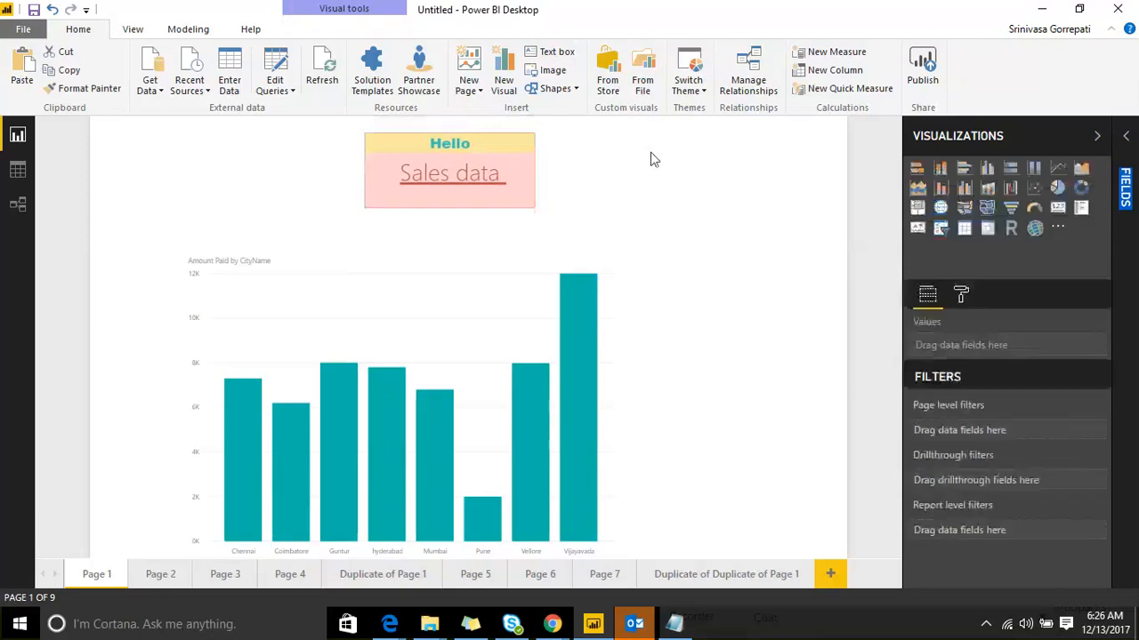
{"action": "left_click", "coordinate": [461, 126]}
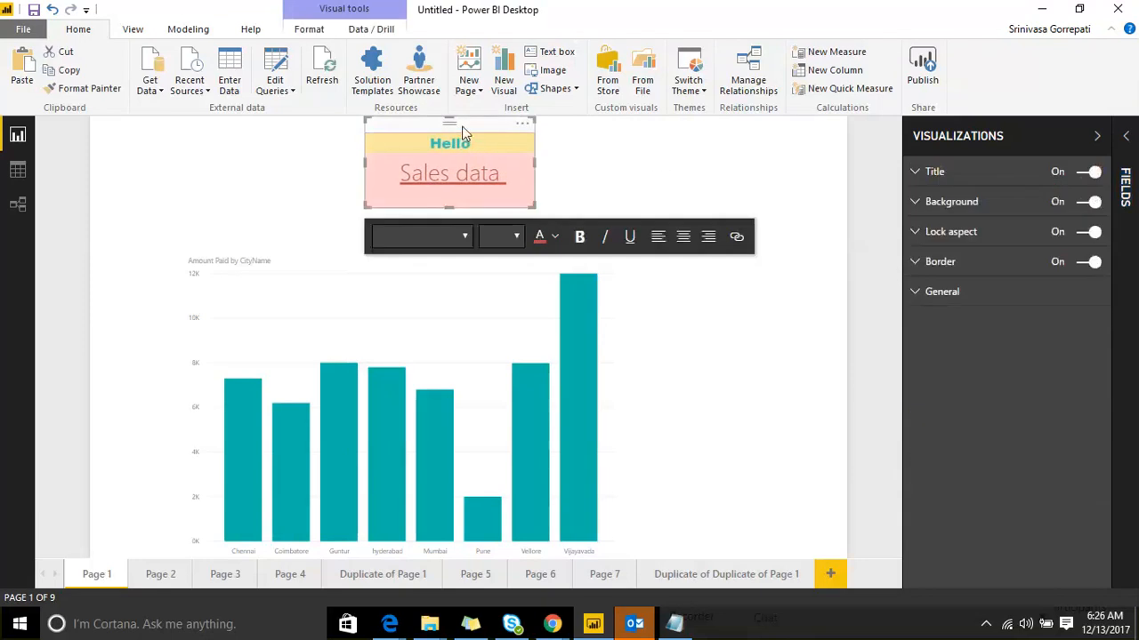
{"action": "left_click", "coordinate": [624, 162]}
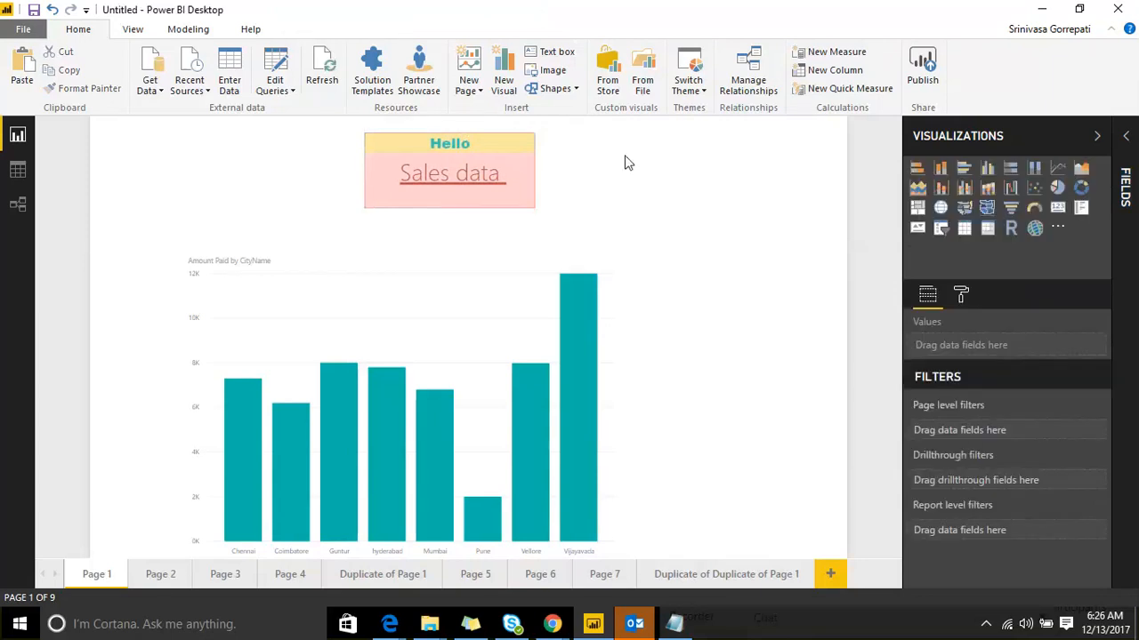
{"action": "left_click", "coordinate": [459, 127]}
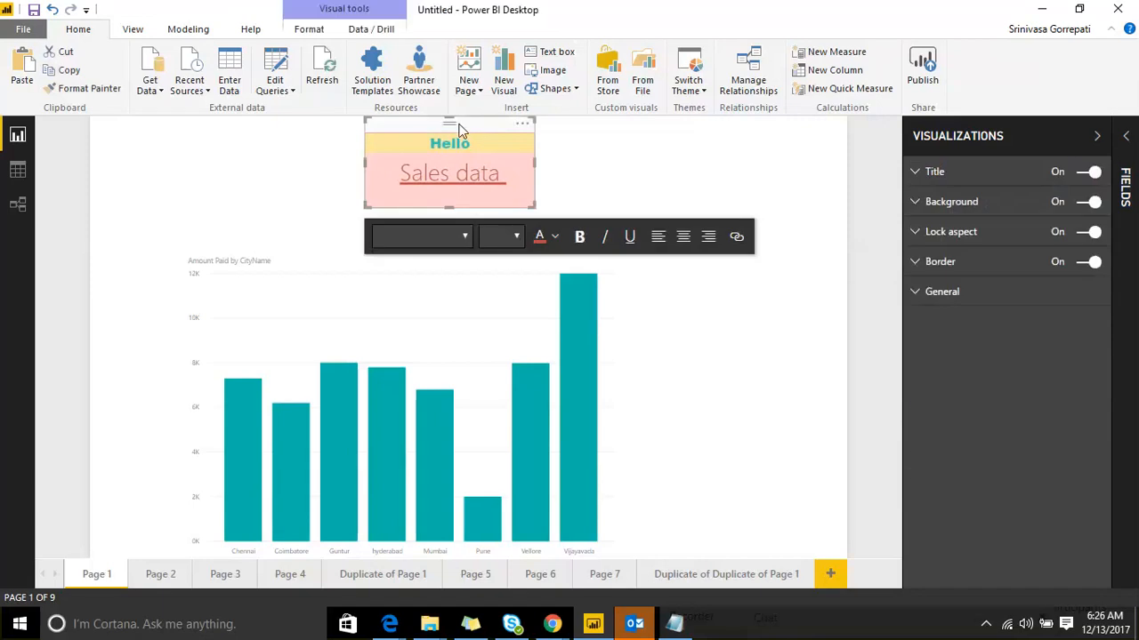
{"action": "left_click_drag", "start_coordinate": [534, 207], "coordinate": [502, 185]}
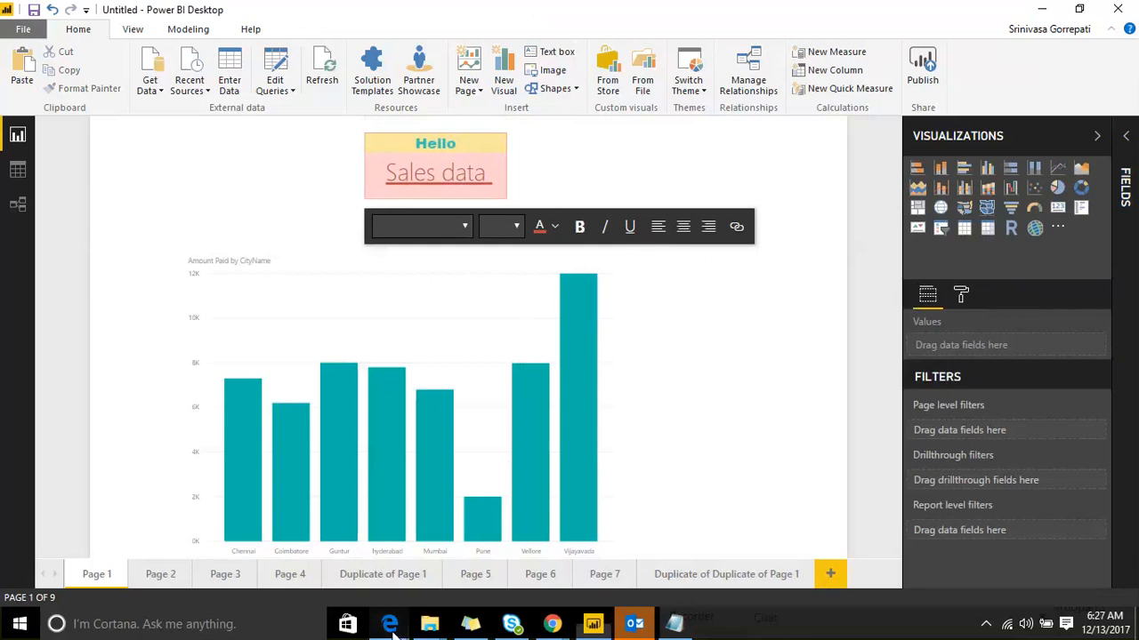
Step: In the browser, open the Emaar Wifi-Analytics workspace's Wifi_Analytics_Demographics_Report dashboard
{"action": "mouse_move", "coordinate": [392, 627]}
{"action": "left_click", "coordinate": [267, 552]}
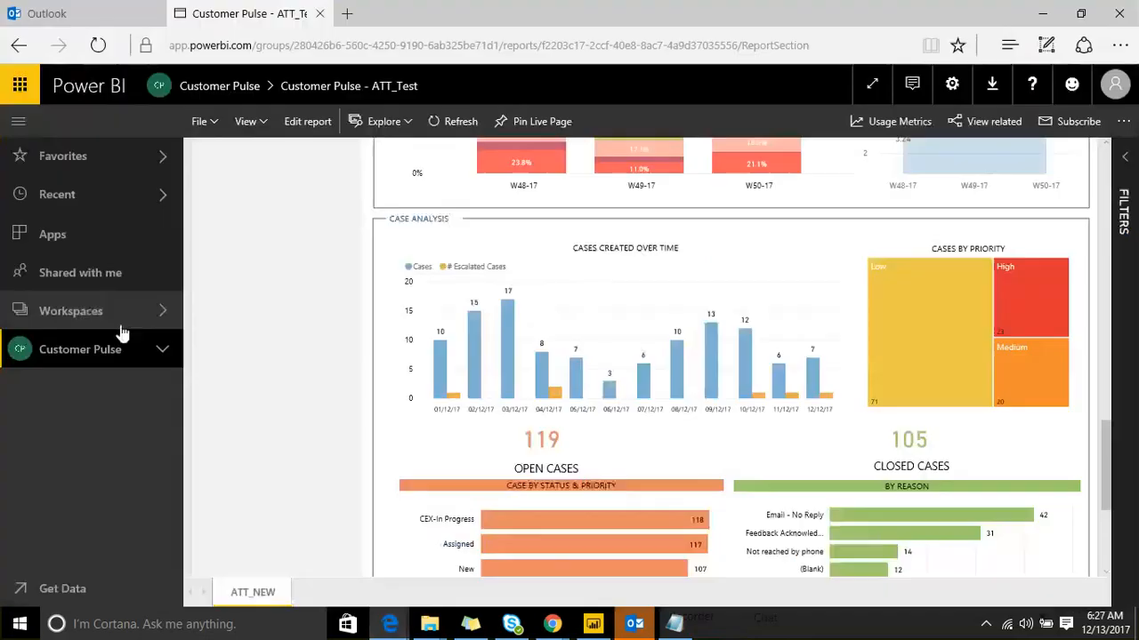
{"action": "left_click", "coordinate": [153, 316]}
{"action": "scroll", "coordinate": [289, 293], "scroll_direction": "down", "scroll_amount": 1}
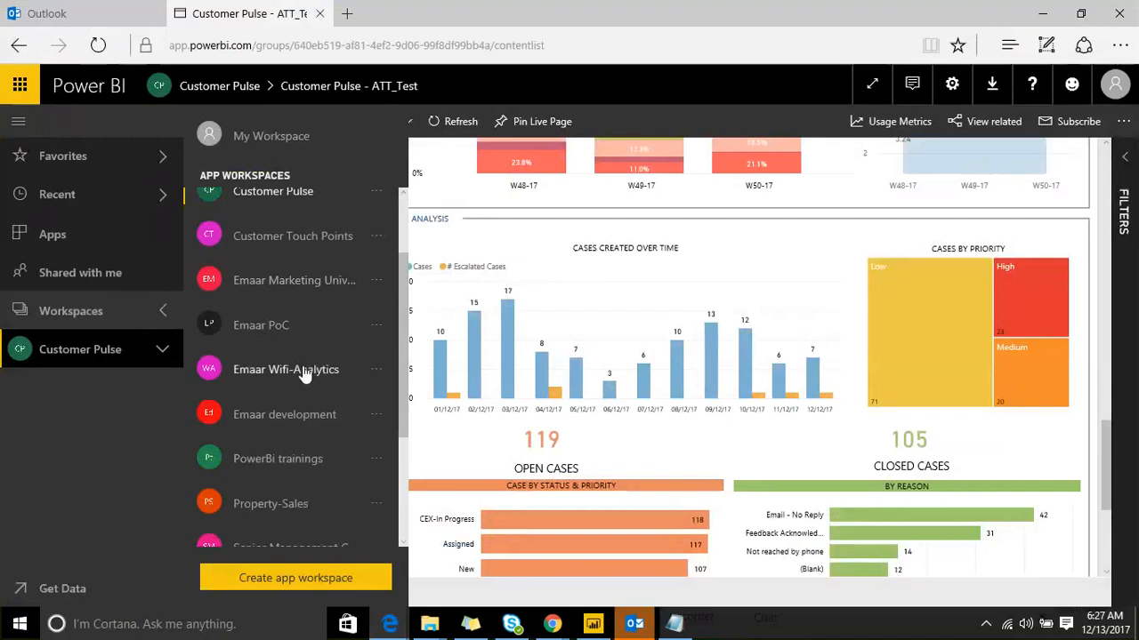
{"action": "left_click", "coordinate": [303, 374]}
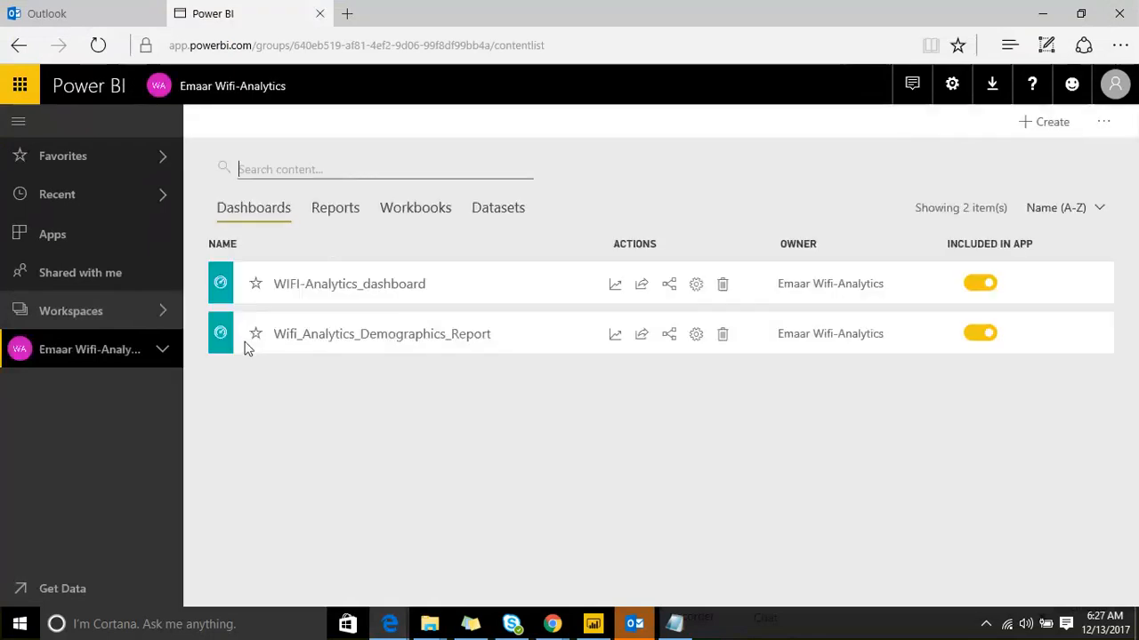
{"action": "left_click", "coordinate": [307, 338]}
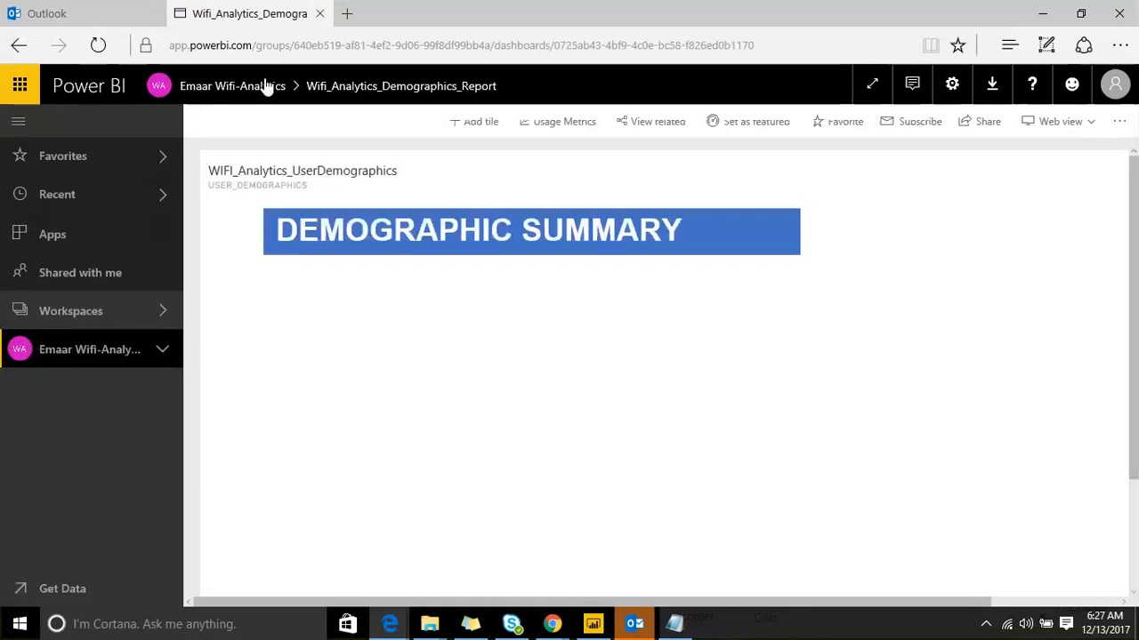
Step: In a new tab at app.powerbi.com, open the Emaar Marketing Universe workspace's Emaar Marketing Universe report
{"action": "left_click", "coordinate": [347, 13]}
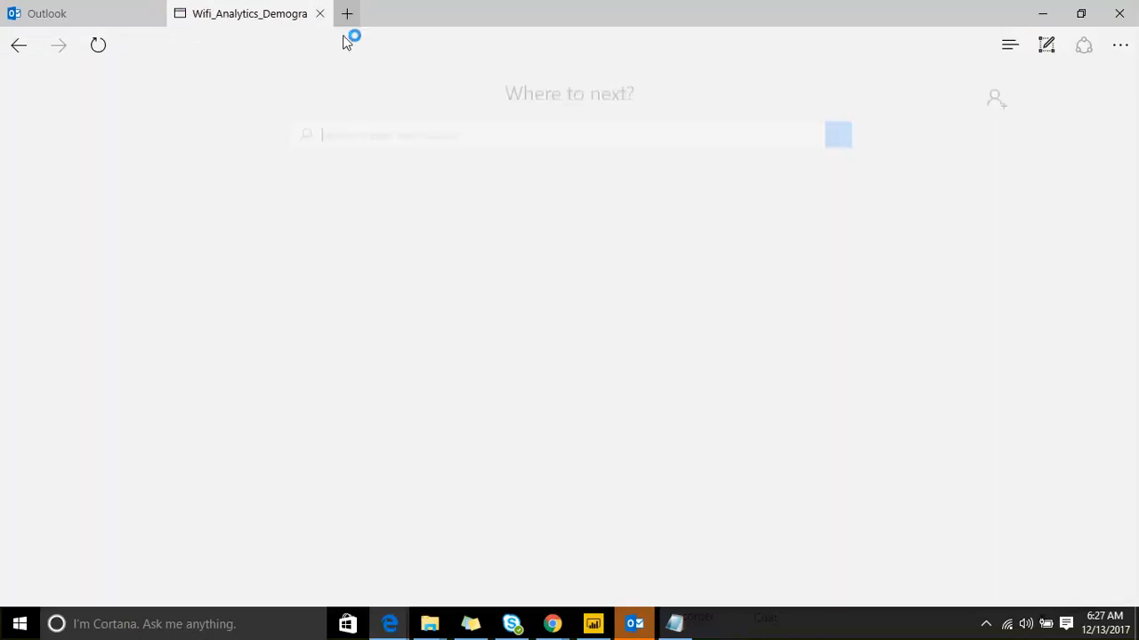
{"action": "type", "text": "Ap"}
{"action": "key", "text": "End"}
{"action": "key", "text": "Return"}
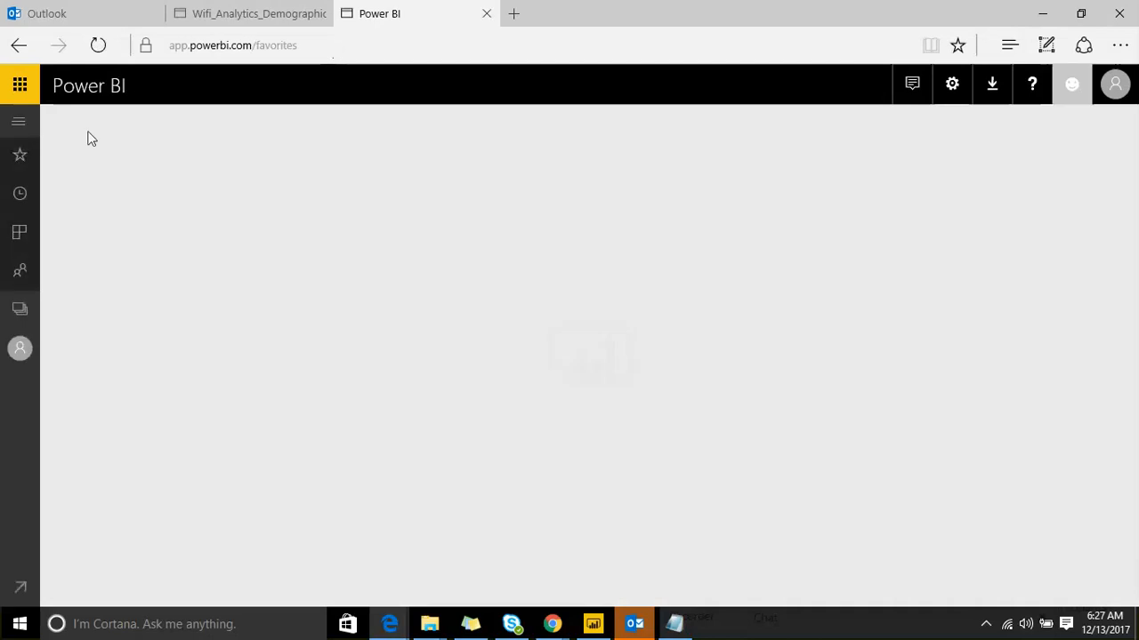
{"action": "left_click", "coordinate": [19, 121]}
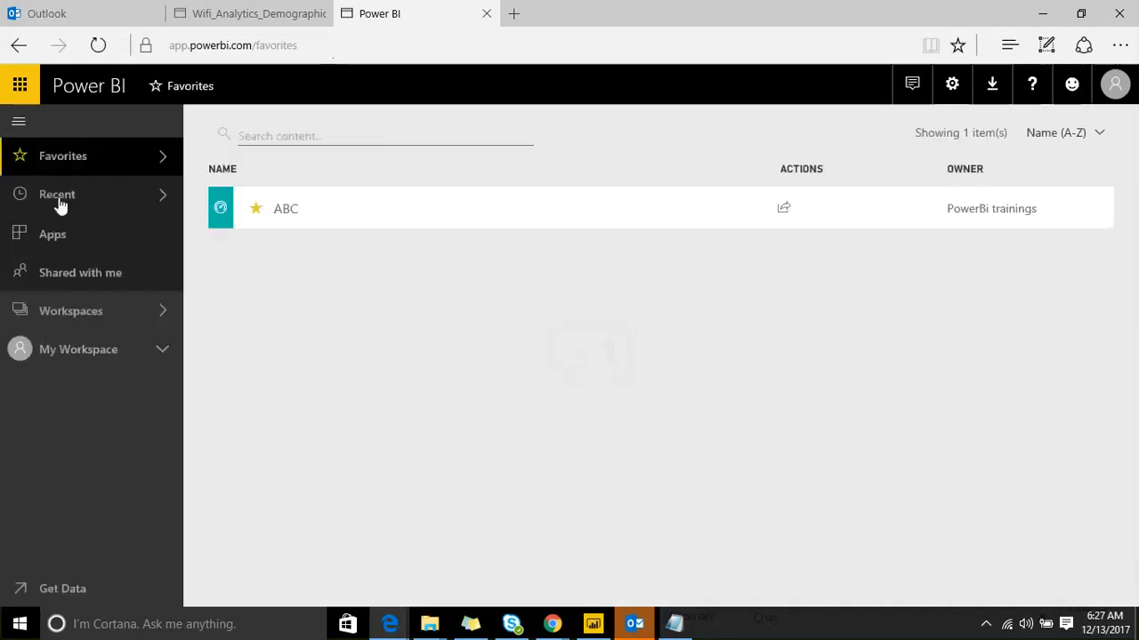
{"action": "left_click", "coordinate": [127, 318]}
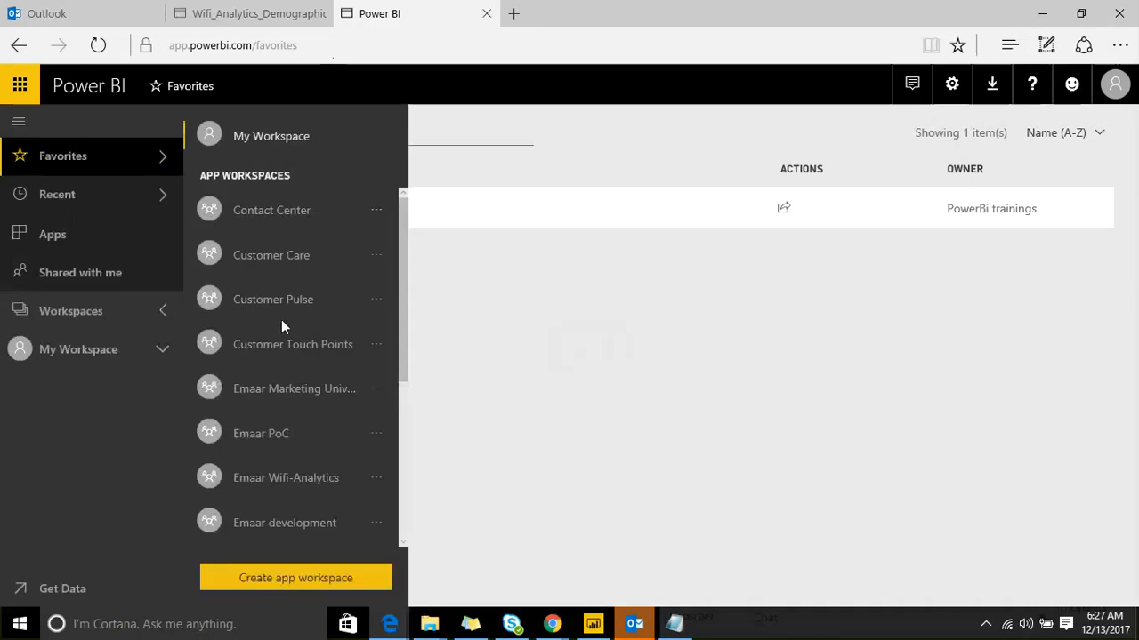
{"action": "scroll", "coordinate": [281, 324], "scroll_direction": "down", "scroll_amount": 1}
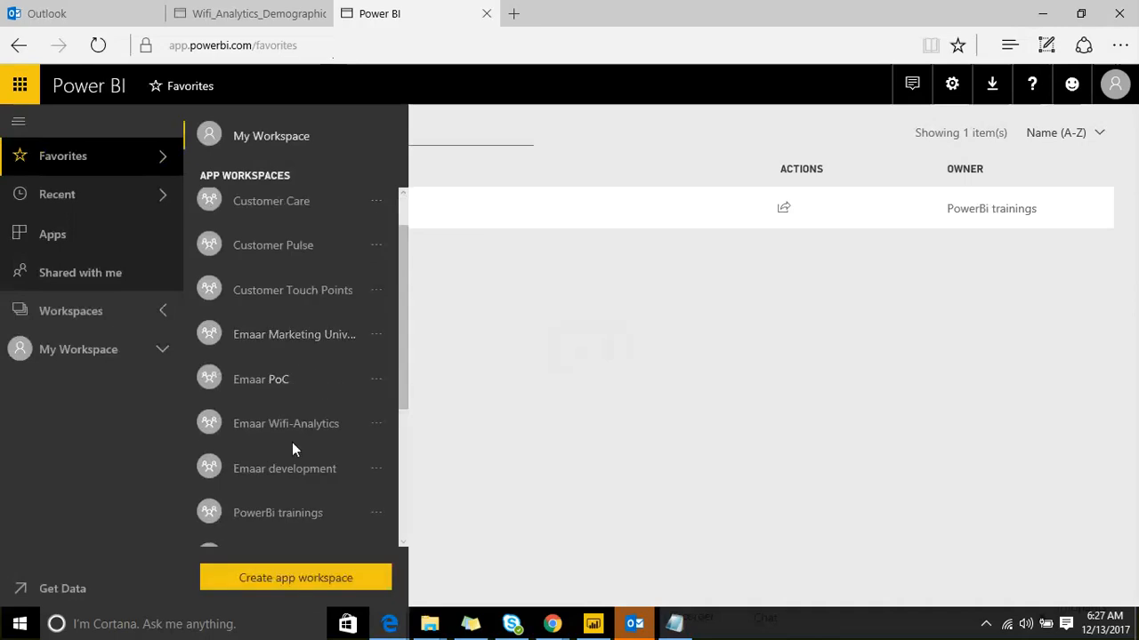
{"action": "left_click", "coordinate": [305, 336]}
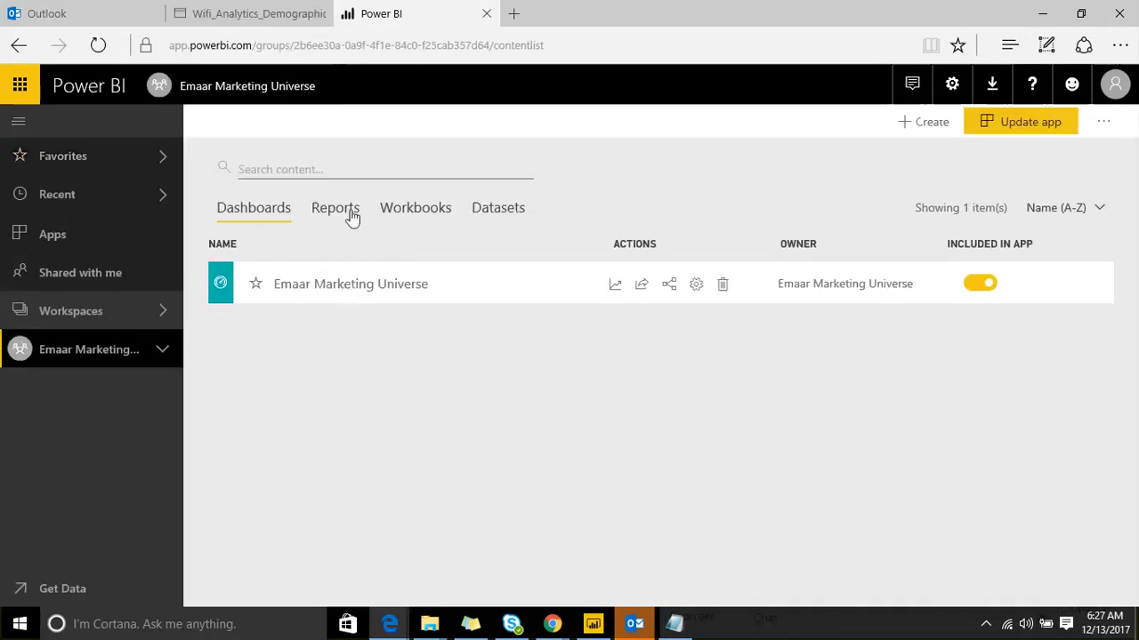
{"action": "left_click", "coordinate": [352, 214]}
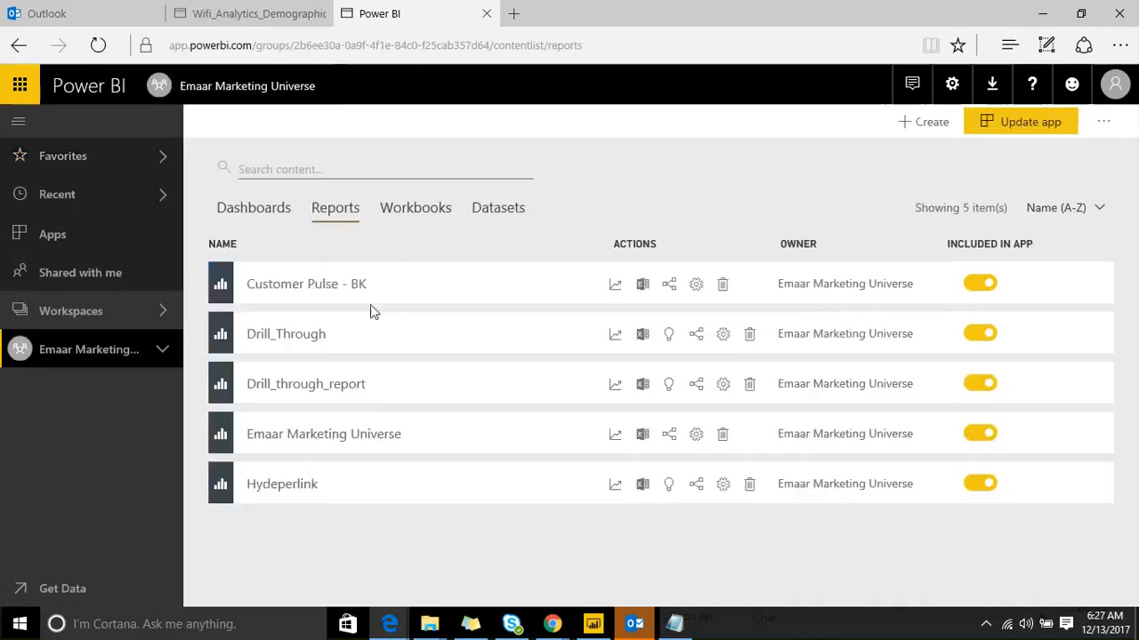
{"action": "left_click", "coordinate": [330, 440]}
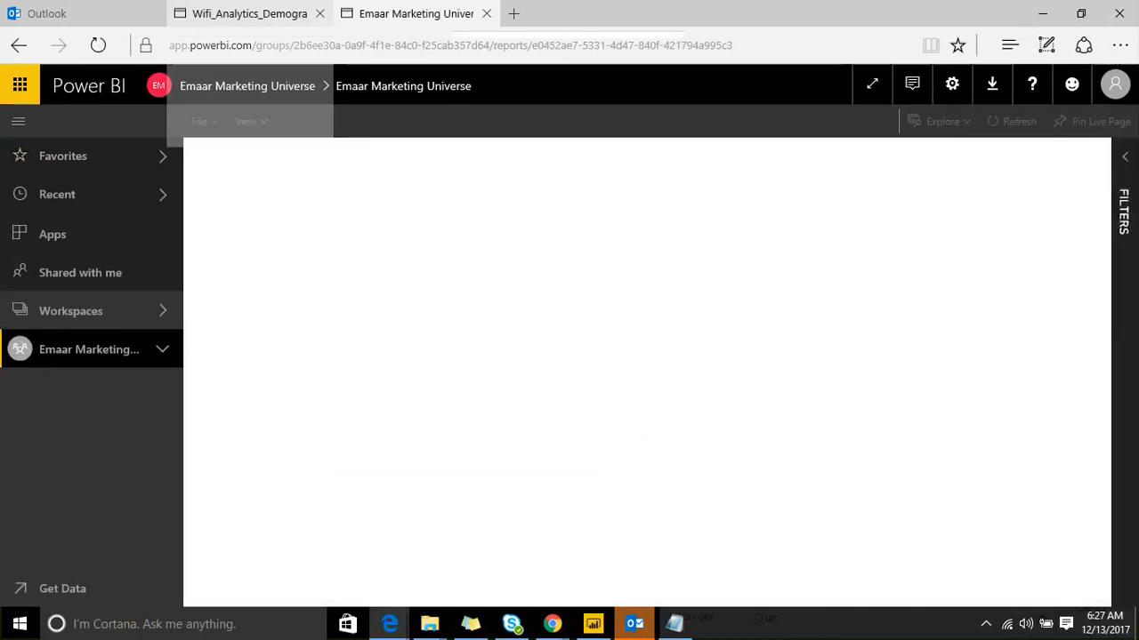
Step: Back on the first tab, go to the Emaar Wifi-Analytics workspace and open WIFI-Analytics_dashboard
{"action": "left_click", "coordinate": [249, 13]}
{"action": "scroll", "coordinate": [250, 327], "scroll_direction": "down", "scroll_amount": 1}
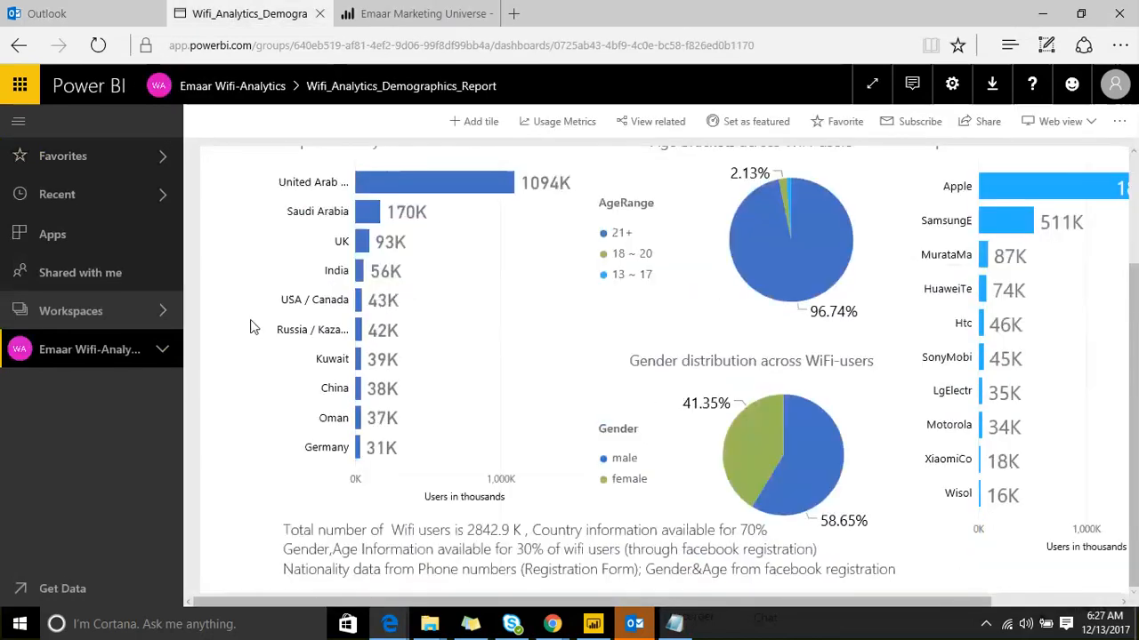
{"action": "scroll", "coordinate": [251, 328], "scroll_direction": "up", "scroll_amount": 1}
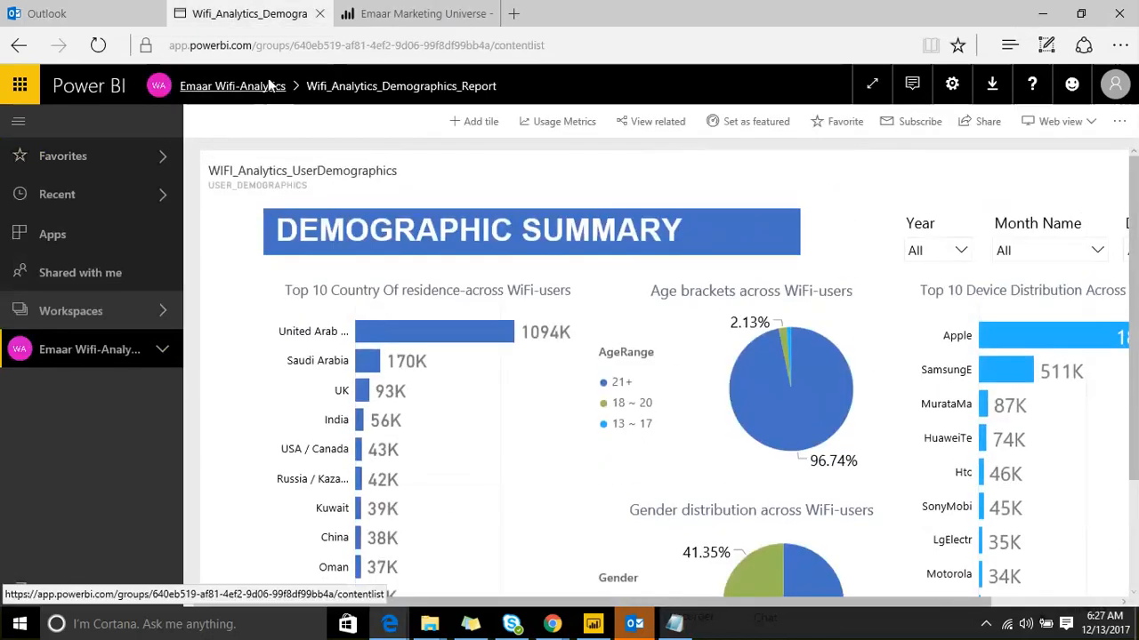
{"action": "left_click", "coordinate": [217, 86]}
{"action": "left_click", "coordinate": [366, 283]}
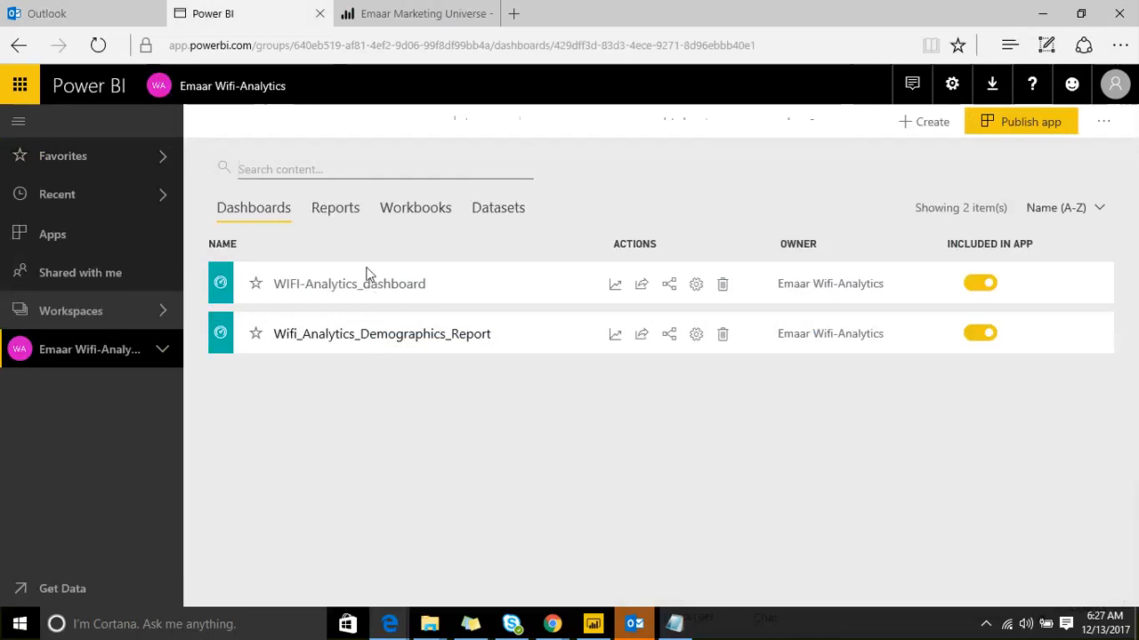
Step: Return to the Emaar Marketing Universe report's Executive Overview page and collapse the side navigation
{"action": "left_click", "coordinate": [373, 13]}
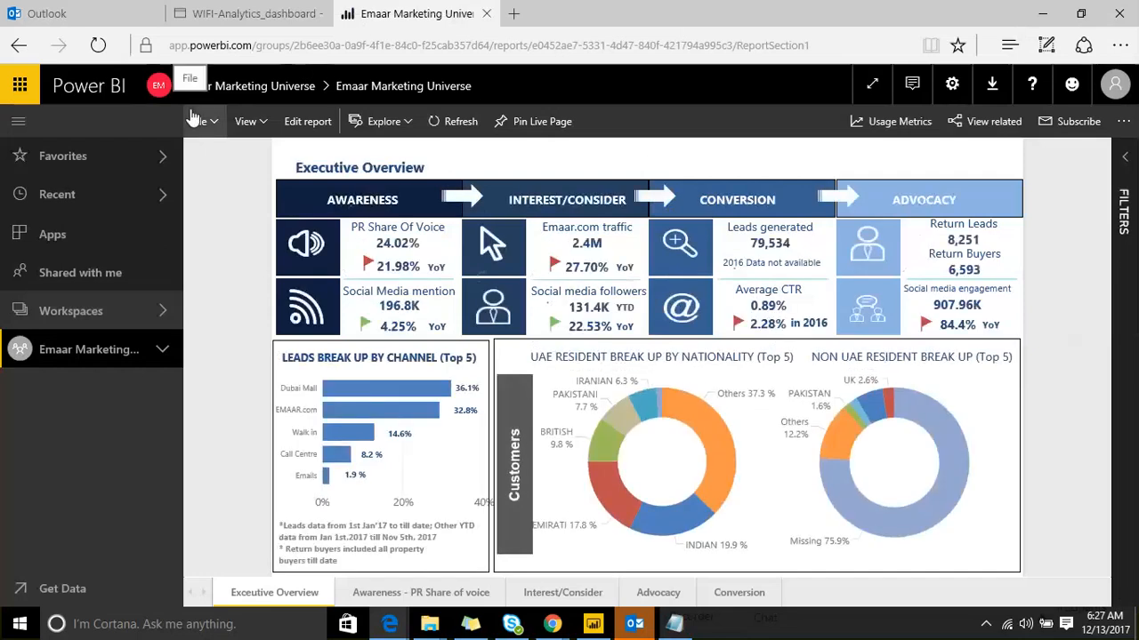
{"action": "left_click", "coordinate": [19, 125]}
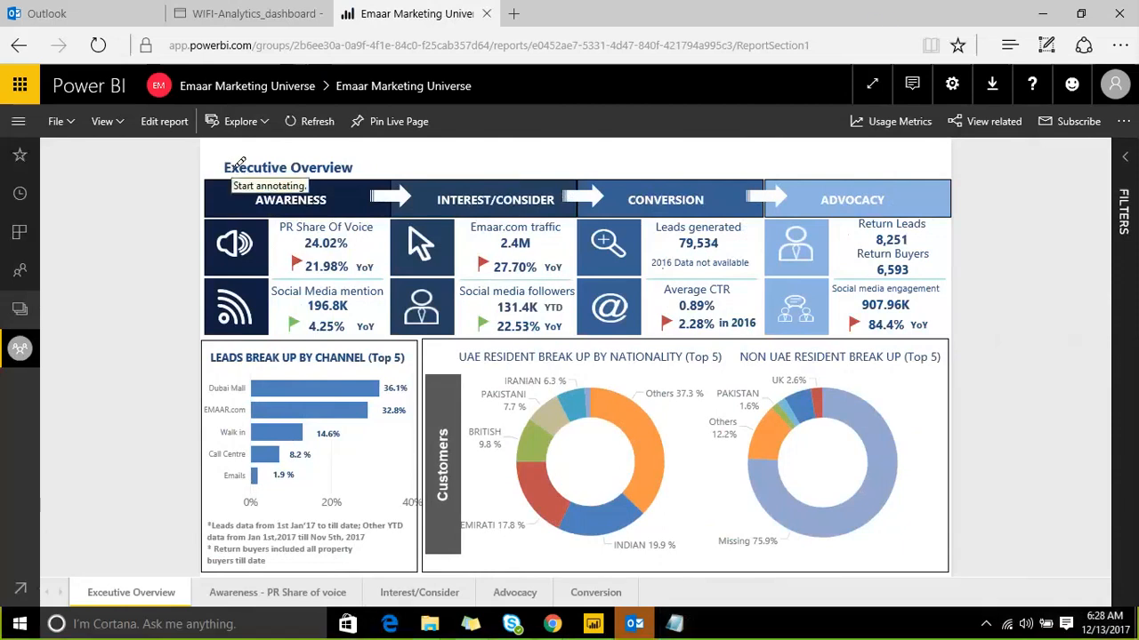
{"action": "left_click_drag", "start_coordinate": [233, 169], "coordinate": [262, 168]}
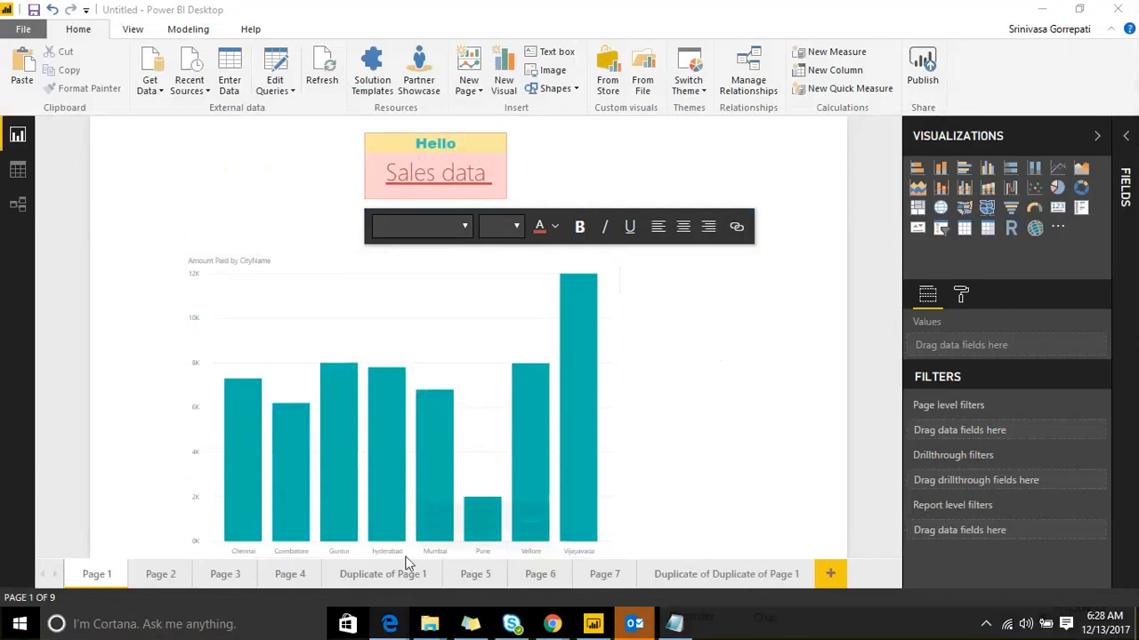
Step: Switch back from Power BI Desktop to the browser showing the Emaar Marketing Universe report
{"action": "key", "text": "alt+Tab"}
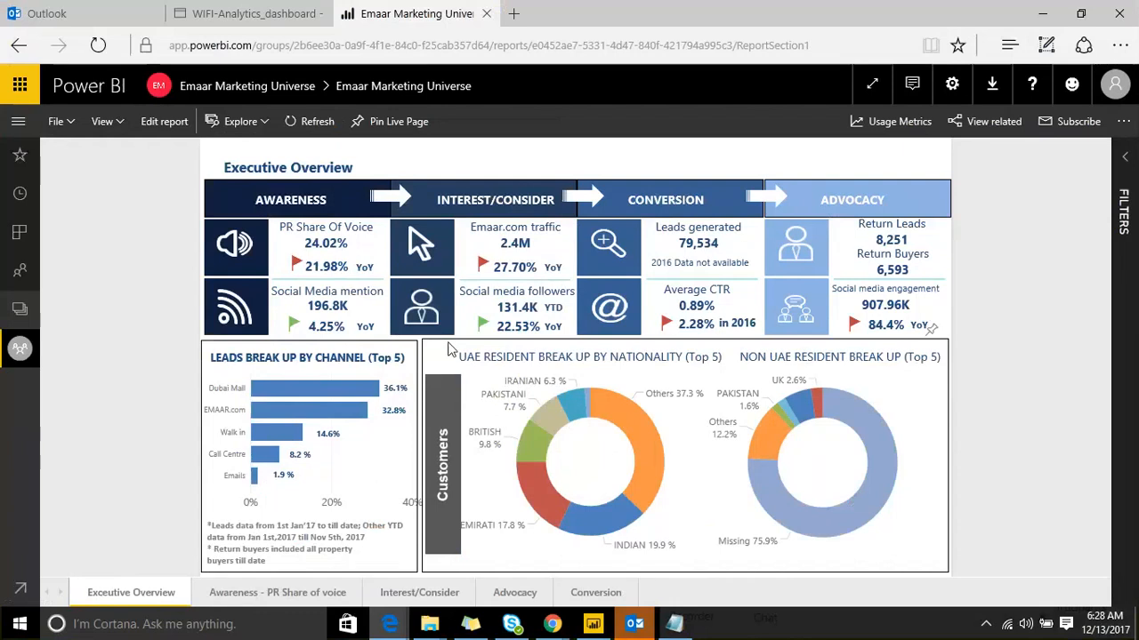
Step: Go to the 'Awareness - PR Share of voice' page, then the 'Interest/Consider' page
{"action": "left_click", "coordinate": [240, 593]}
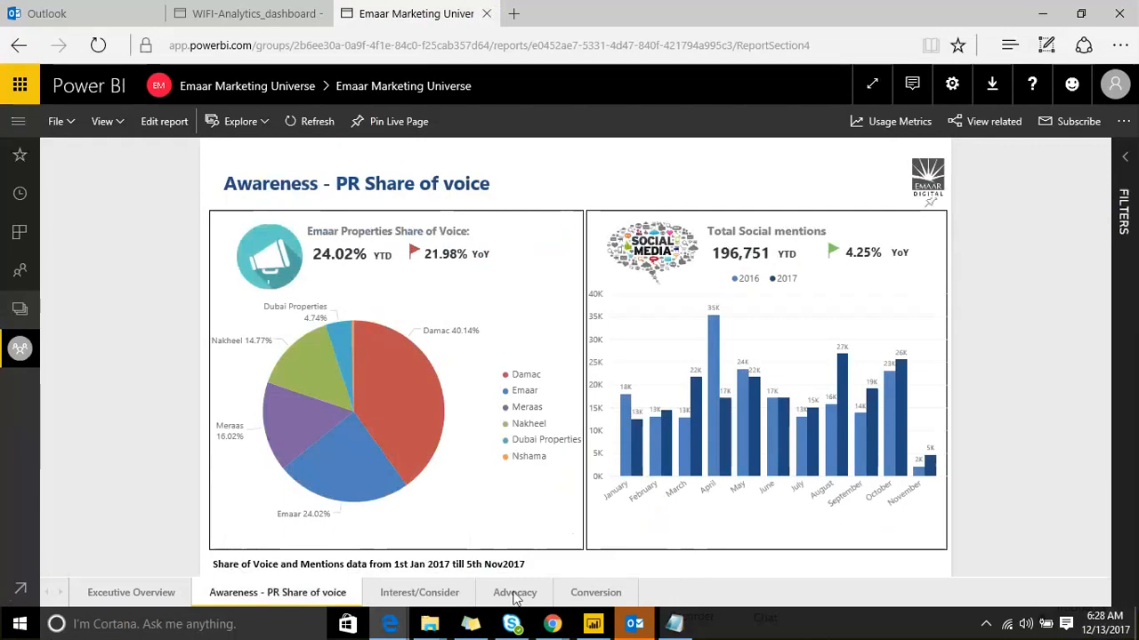
{"action": "left_click", "coordinate": [415, 593]}
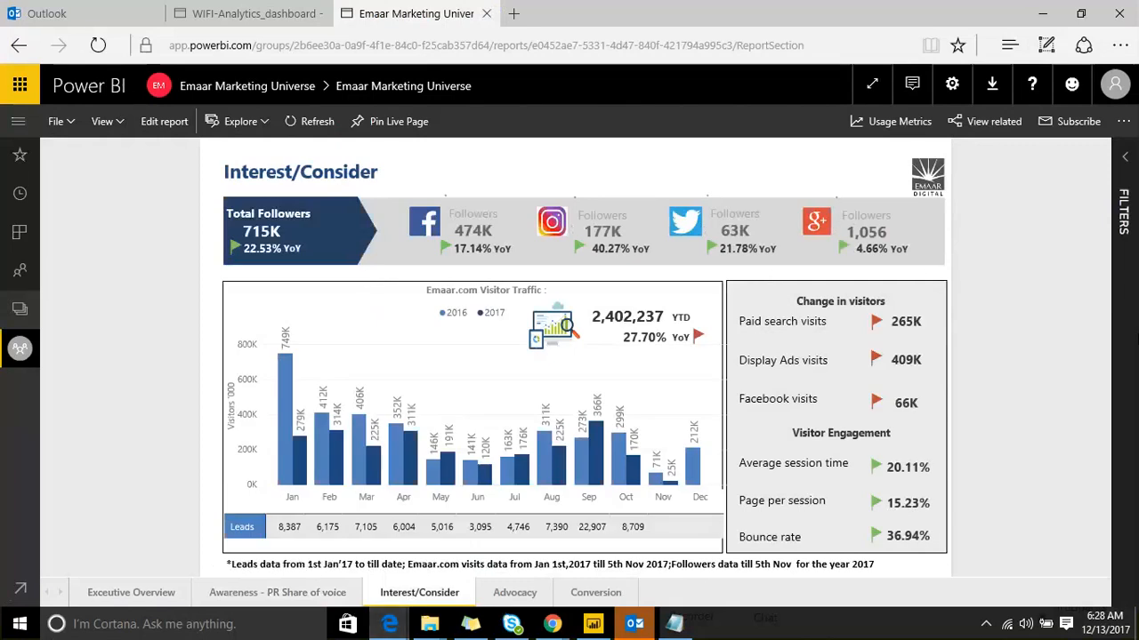
Step: Scroll through the WIFI-Analytics_dashboard tiles, then minimize the browser to return to Power BI Desktop
{"action": "left_click", "coordinate": [238, 7]}
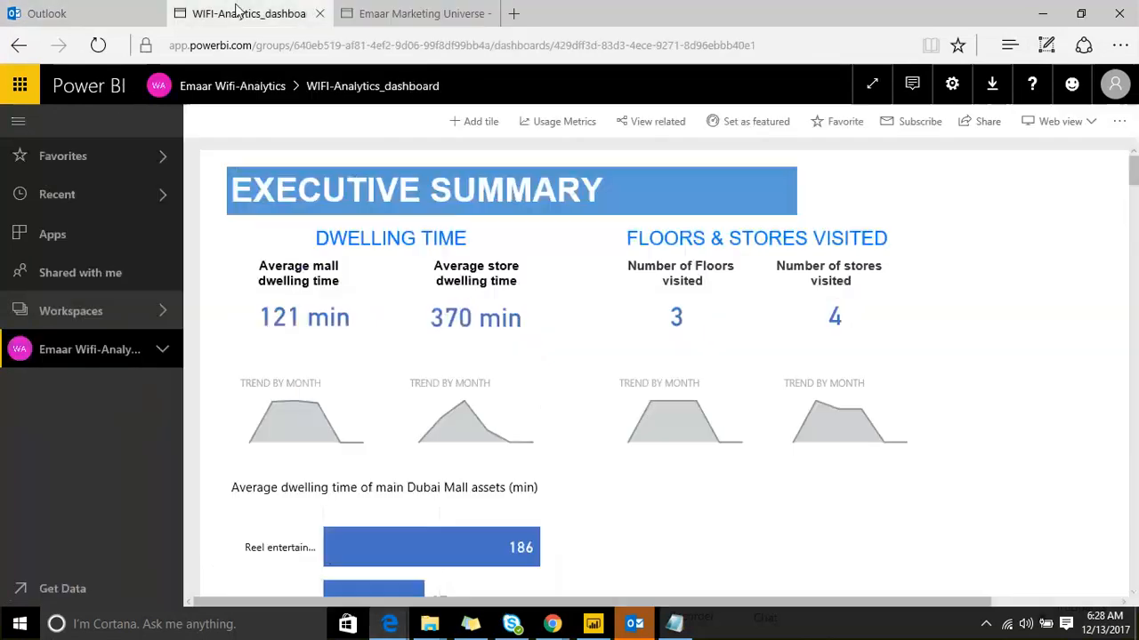
{"action": "scroll", "coordinate": [284, 280], "scroll_direction": "down", "scroll_amount": 3}
{"action": "scroll", "coordinate": [284, 280], "scroll_direction": "up", "scroll_amount": 3}
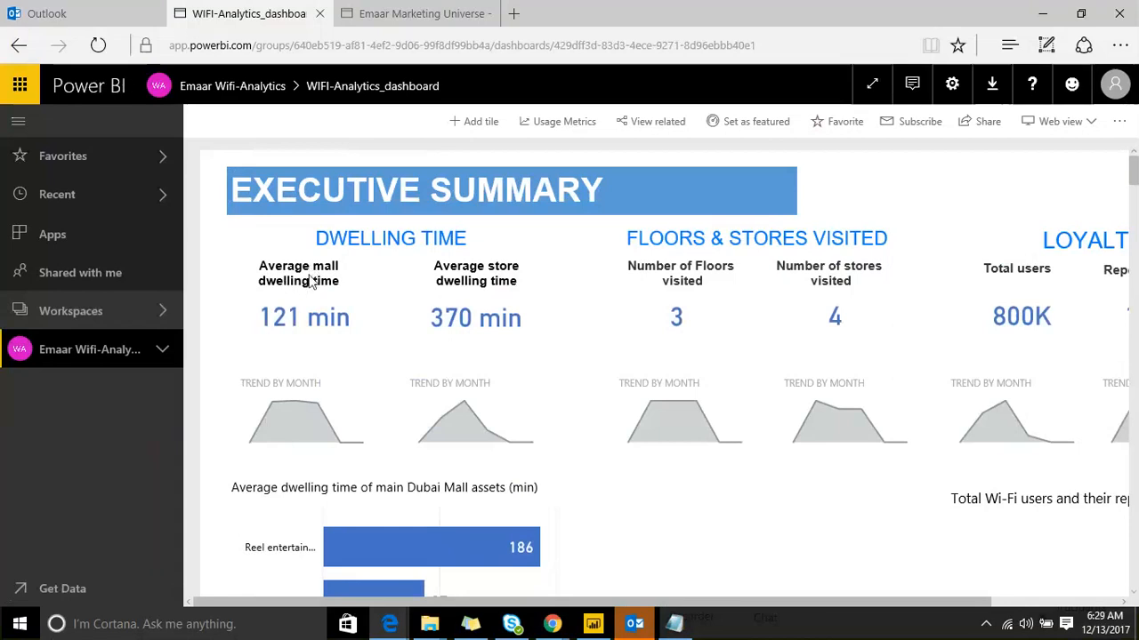
{"action": "scroll", "coordinate": [309, 276], "scroll_direction": "down", "scroll_amount": 2}
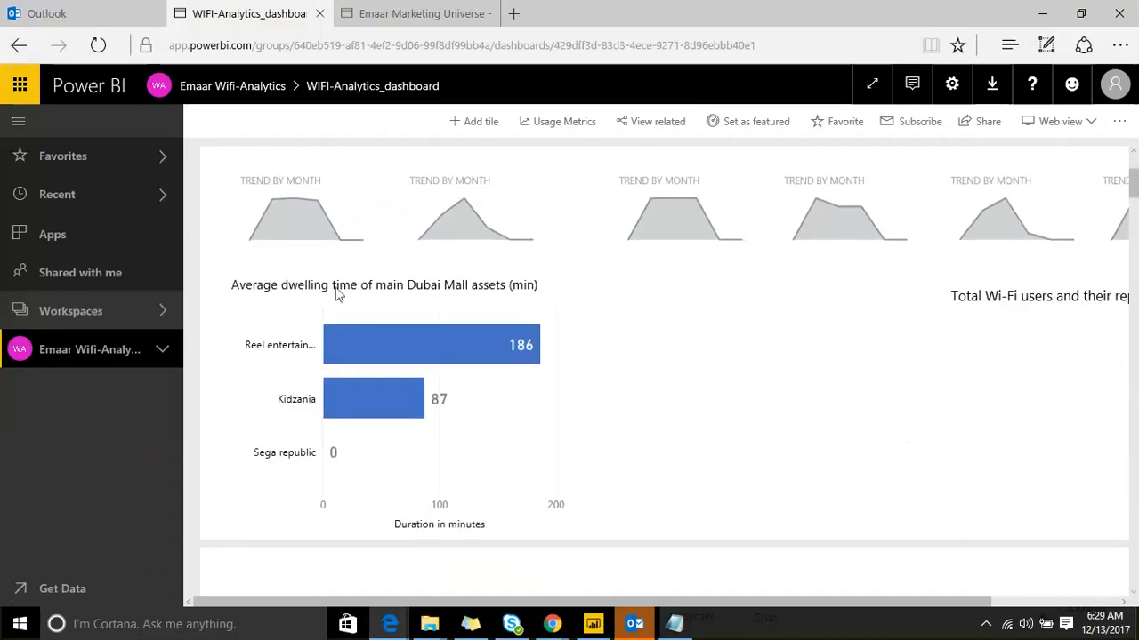
{"action": "scroll", "coordinate": [483, 285], "scroll_direction": "down", "scroll_amount": 4}
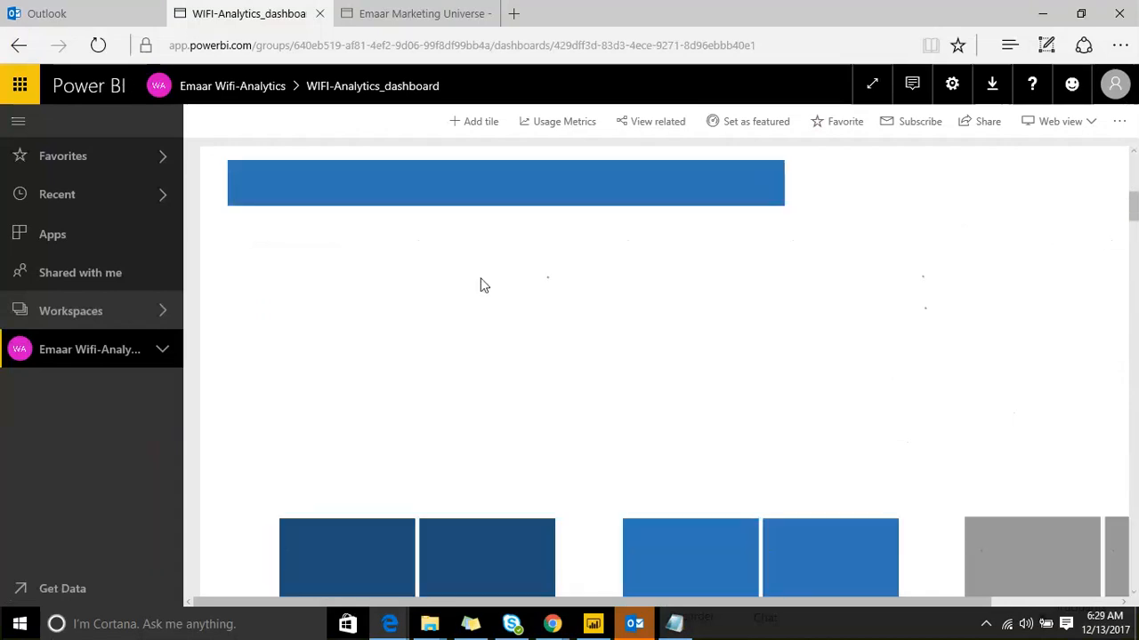
{"action": "scroll", "coordinate": [480, 284], "scroll_direction": "down", "scroll_amount": 2}
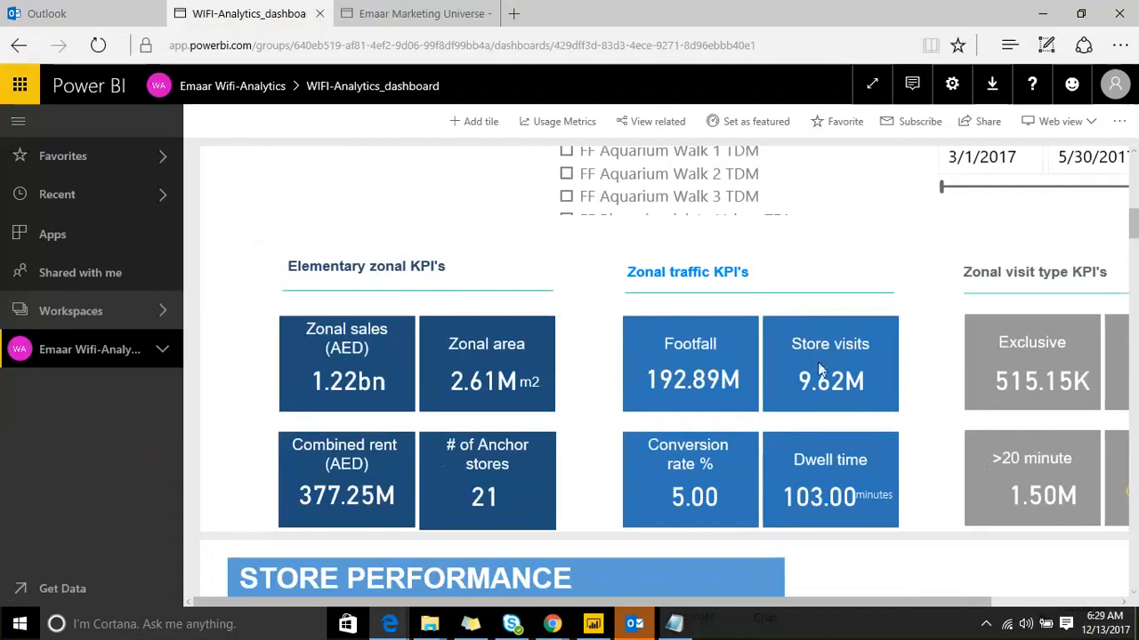
{"action": "scroll", "coordinate": [822, 361], "scroll_direction": "down", "scroll_amount": 3}
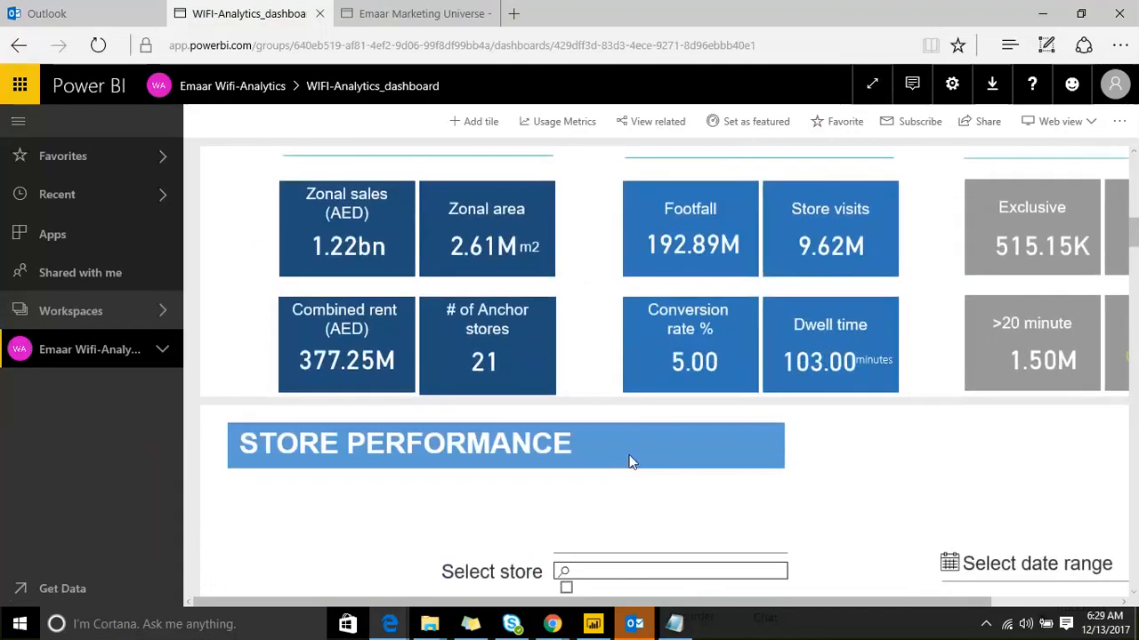
{"action": "scroll", "coordinate": [638, 399], "scroll_direction": "down", "scroll_amount": 5}
{"action": "scroll", "coordinate": [638, 377], "scroll_direction": "down", "scroll_amount": 2}
{"action": "scroll", "coordinate": [358, 322], "scroll_direction": "down", "scroll_amount": 10}
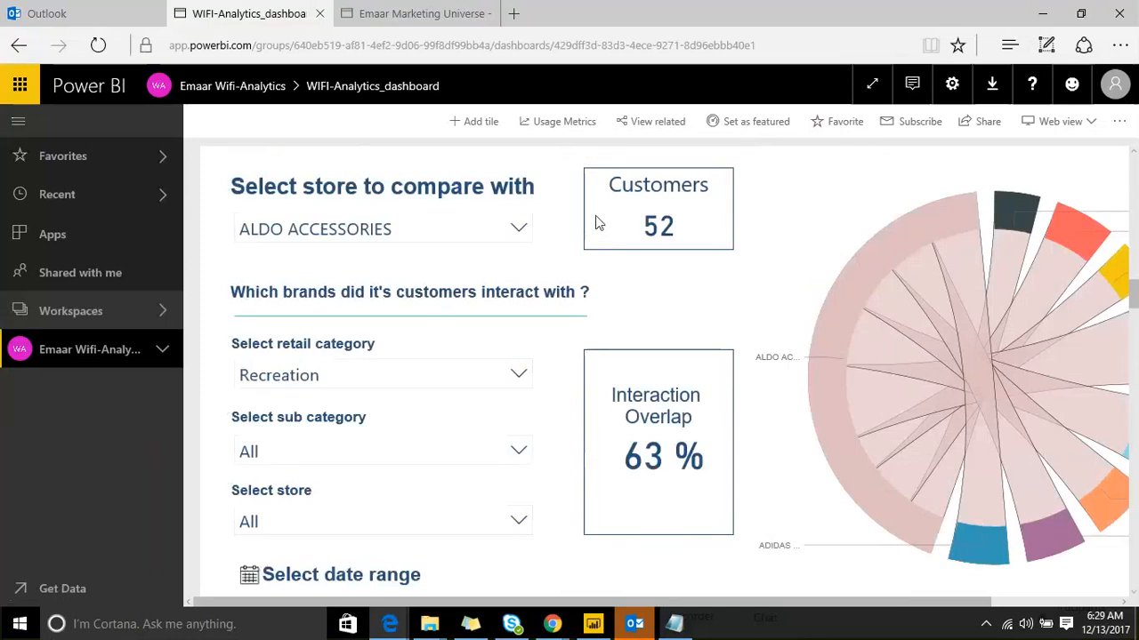
{"action": "scroll", "coordinate": [608, 356], "scroll_direction": "down", "scroll_amount": 1}
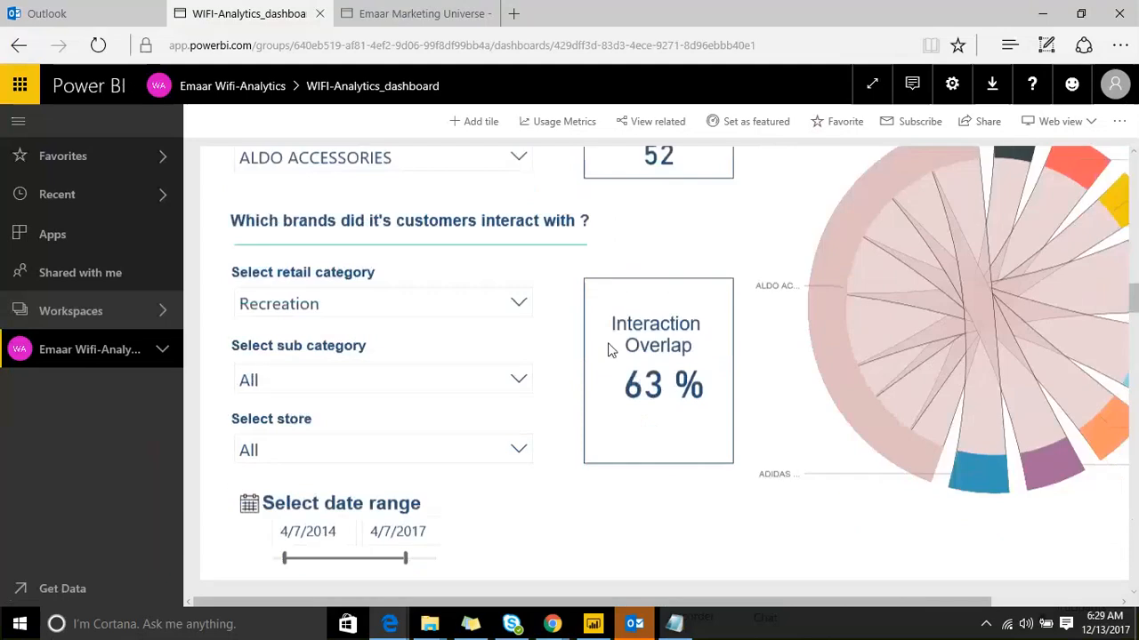
{"action": "scroll", "coordinate": [622, 321], "scroll_direction": "down", "scroll_amount": 2}
{"action": "scroll", "coordinate": [624, 316], "scroll_direction": "up", "scroll_amount": 2}
{"action": "scroll", "coordinate": [633, 293], "scroll_direction": "down", "scroll_amount": 3}
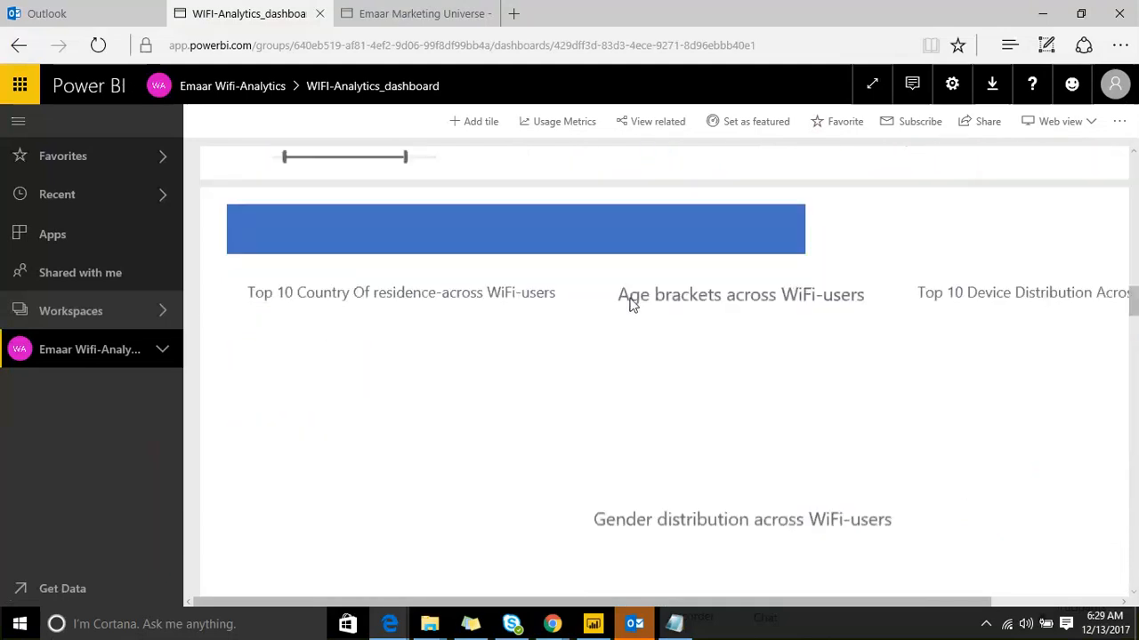
{"action": "scroll", "coordinate": [631, 304], "scroll_direction": "up", "scroll_amount": 3}
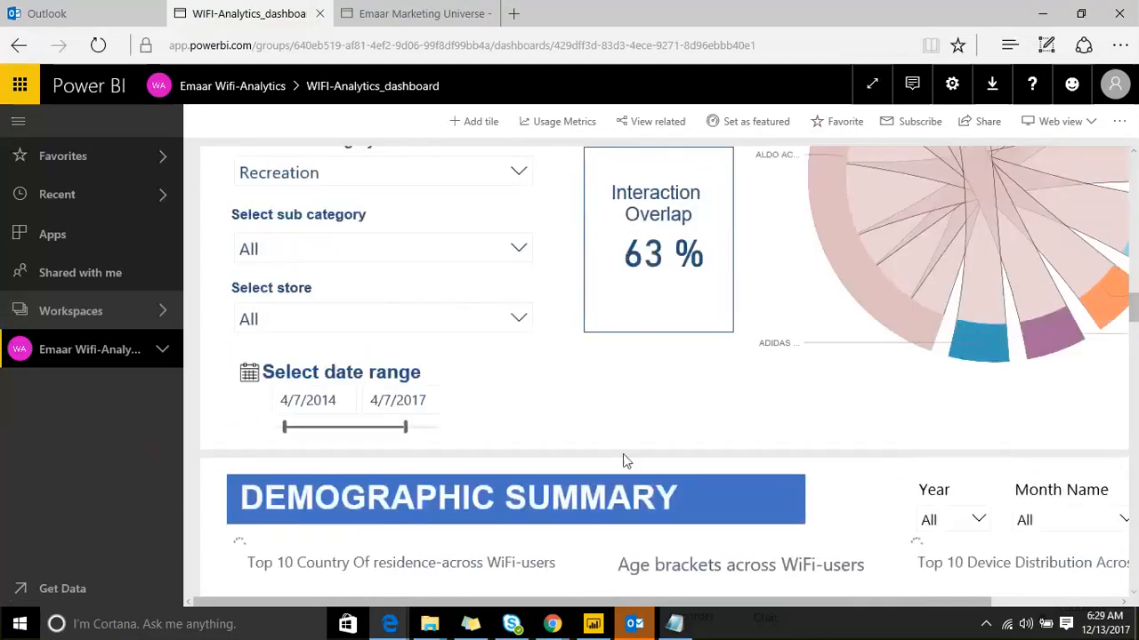
{"action": "left_click", "coordinate": [1043, 13]}
Step: Deselect the Sales data text box and start saving the report as a new .pbix file
{"action": "left_click", "coordinate": [489, 130]}
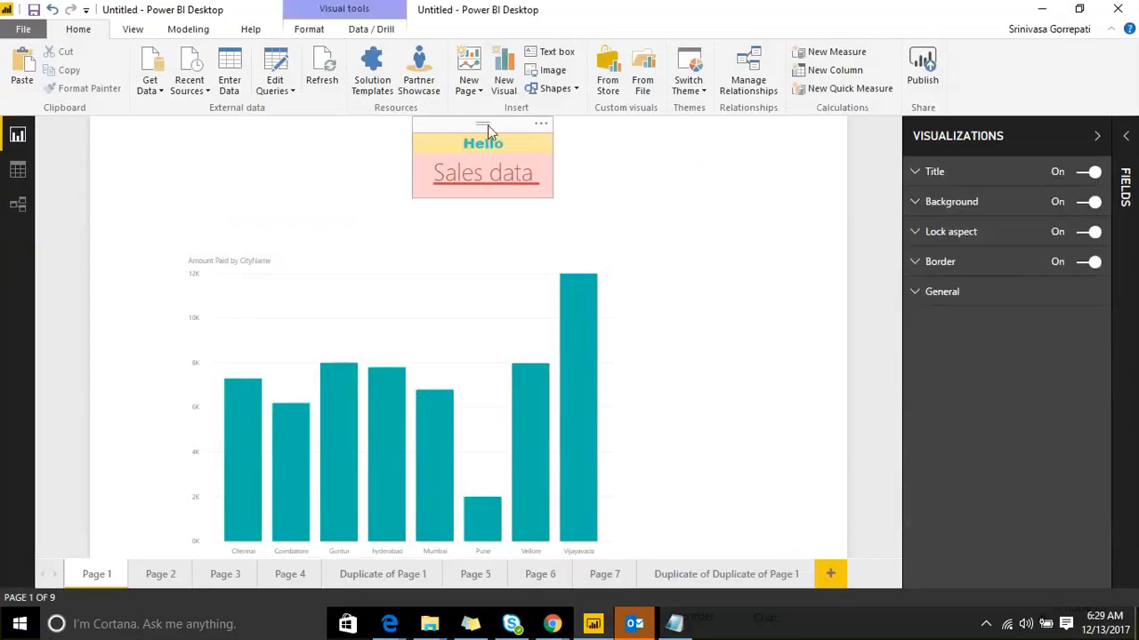
{"action": "left_click", "coordinate": [546, 193]}
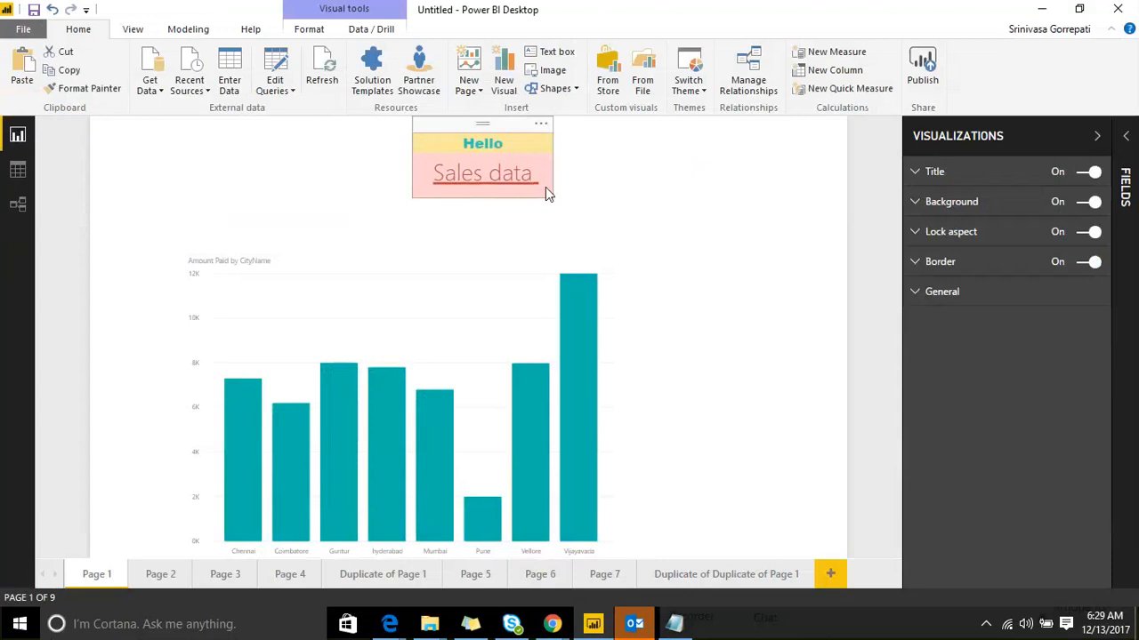
{"action": "left_click", "coordinate": [618, 167]}
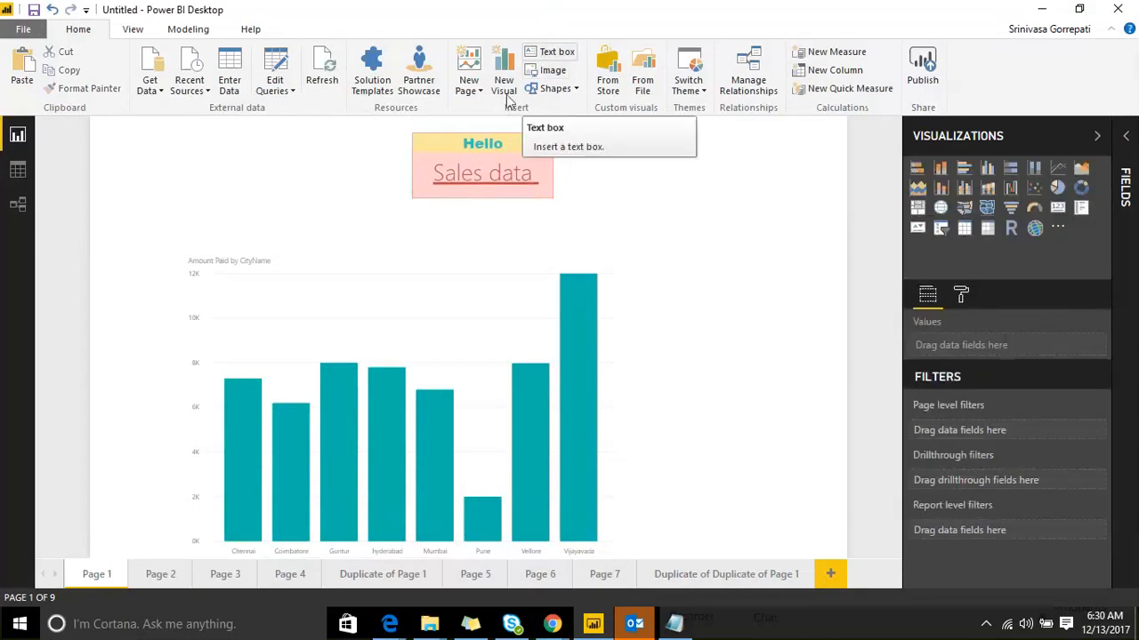
{"action": "left_click", "coordinate": [502, 173]}
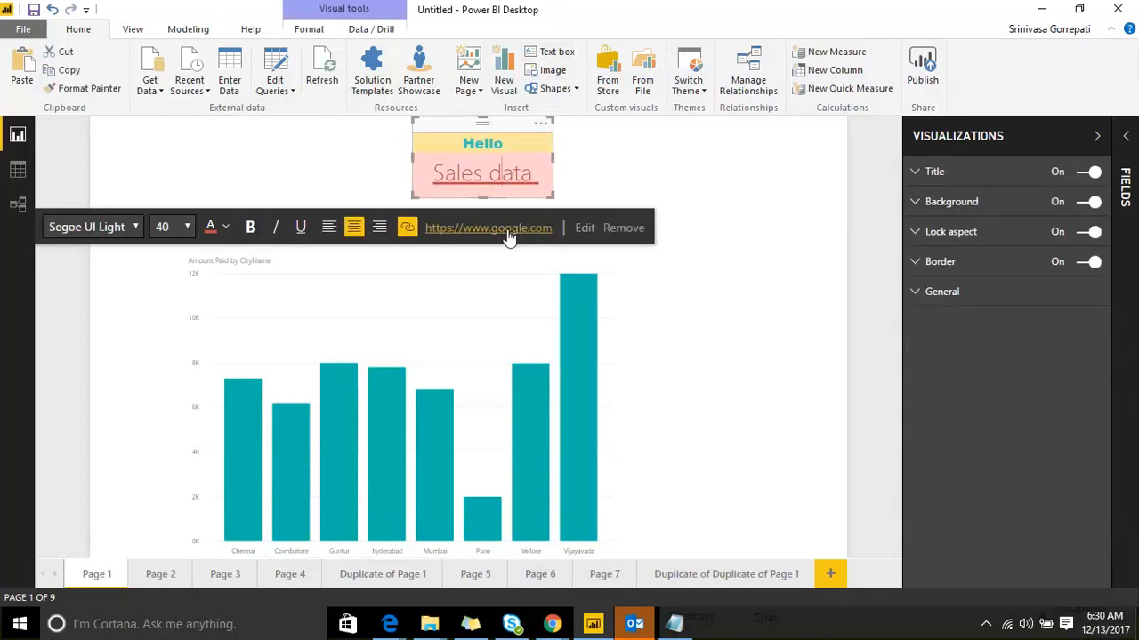
{"action": "left_click", "coordinate": [621, 162]}
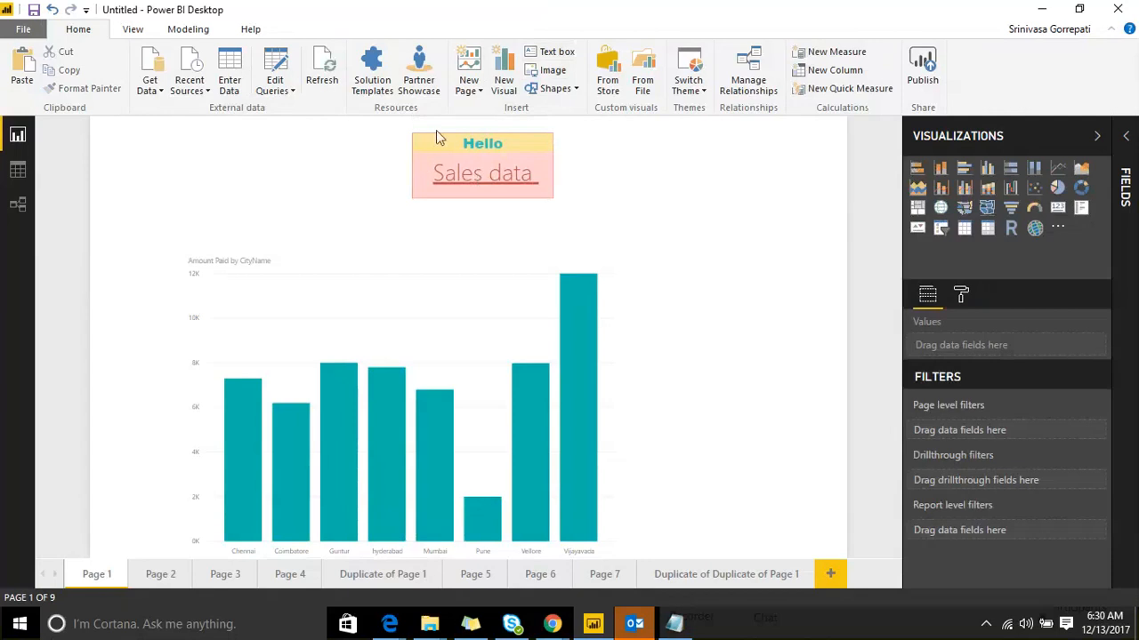
{"action": "left_click", "coordinate": [31, 11]}
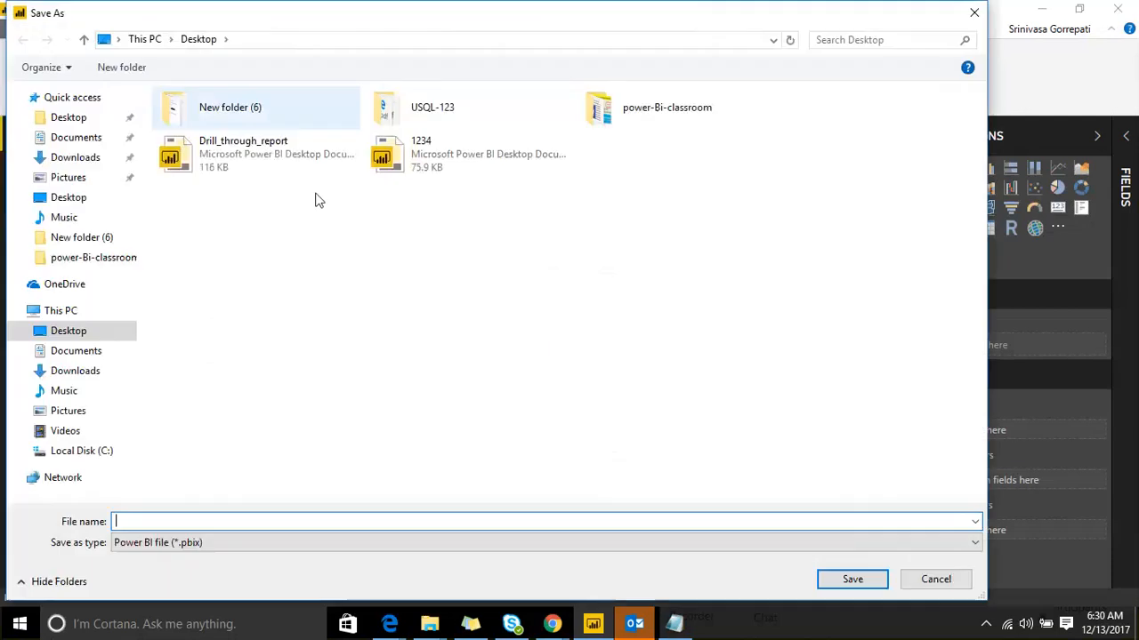
Step: Save the report to the Desktop with the file name testbox
{"action": "type", "text": "testbox"}
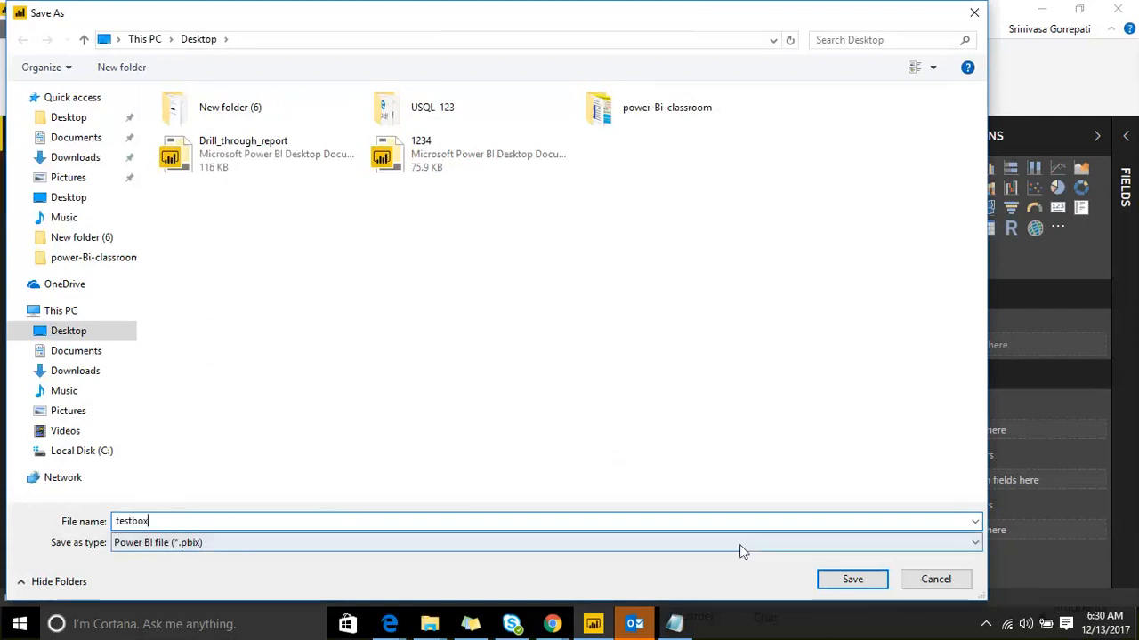
{"action": "left_click", "coordinate": [851, 580]}
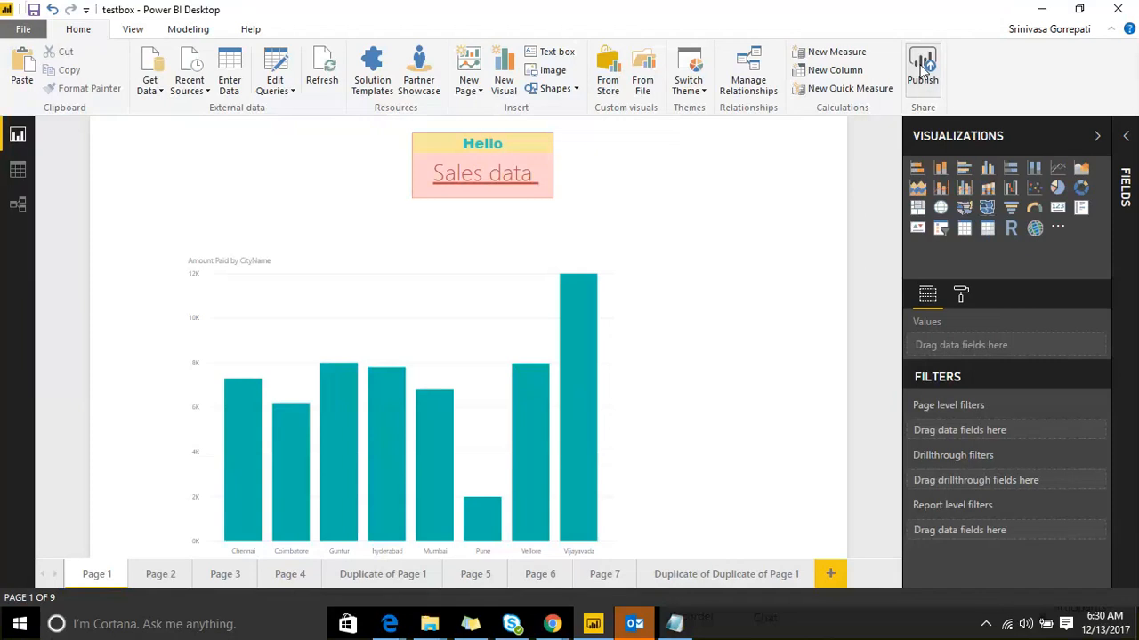
Step: Publish testbox to the Emaar Marketing Universe workspace and dismiss the success message
{"action": "left_click", "coordinate": [923, 67]}
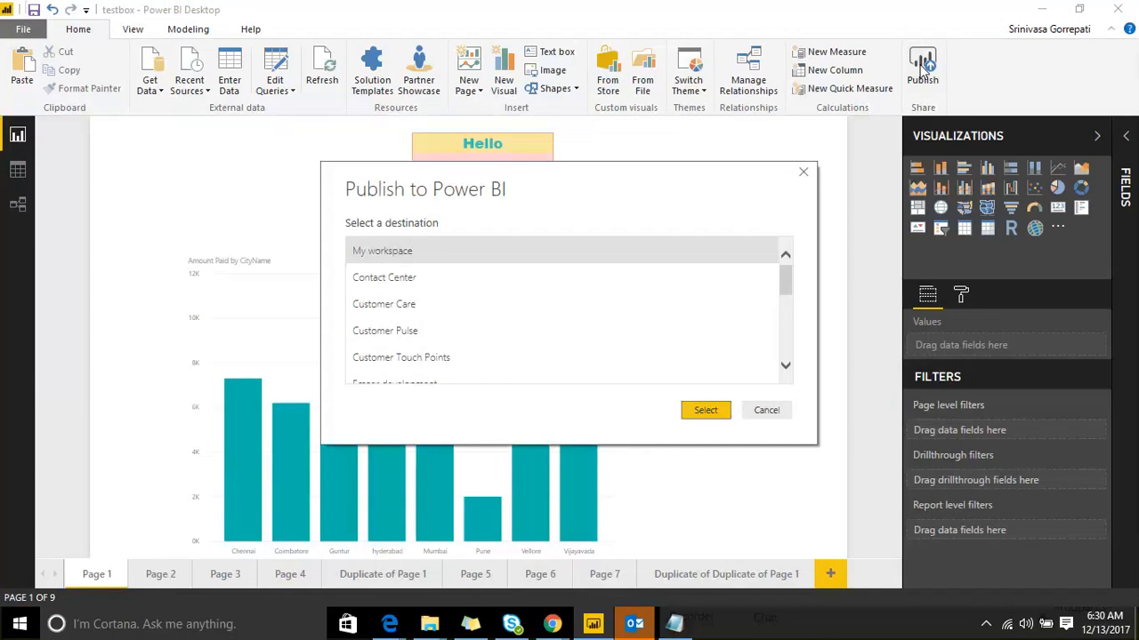
{"action": "scroll", "coordinate": [786, 301], "scroll_direction": "down", "scroll_amount": 4}
{"action": "scroll", "coordinate": [430, 276], "scroll_direction": "up", "scroll_amount": 3}
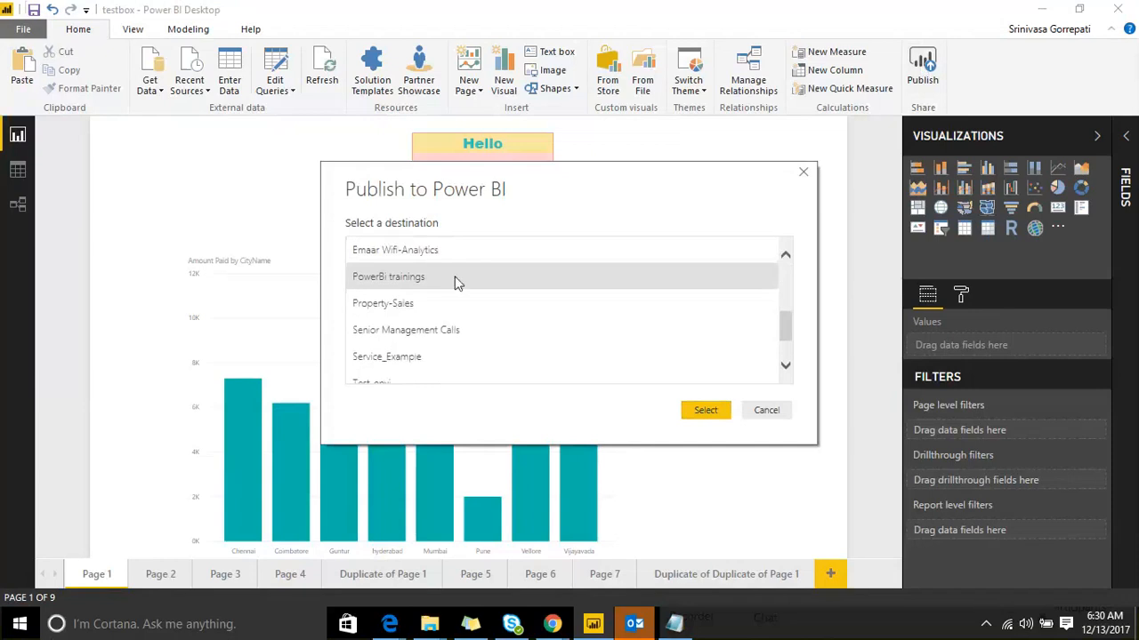
{"action": "scroll", "coordinate": [436, 282], "scroll_direction": "up", "scroll_amount": 2}
{"action": "left_click", "coordinate": [445, 265]}
{"action": "left_click", "coordinate": [705, 410]}
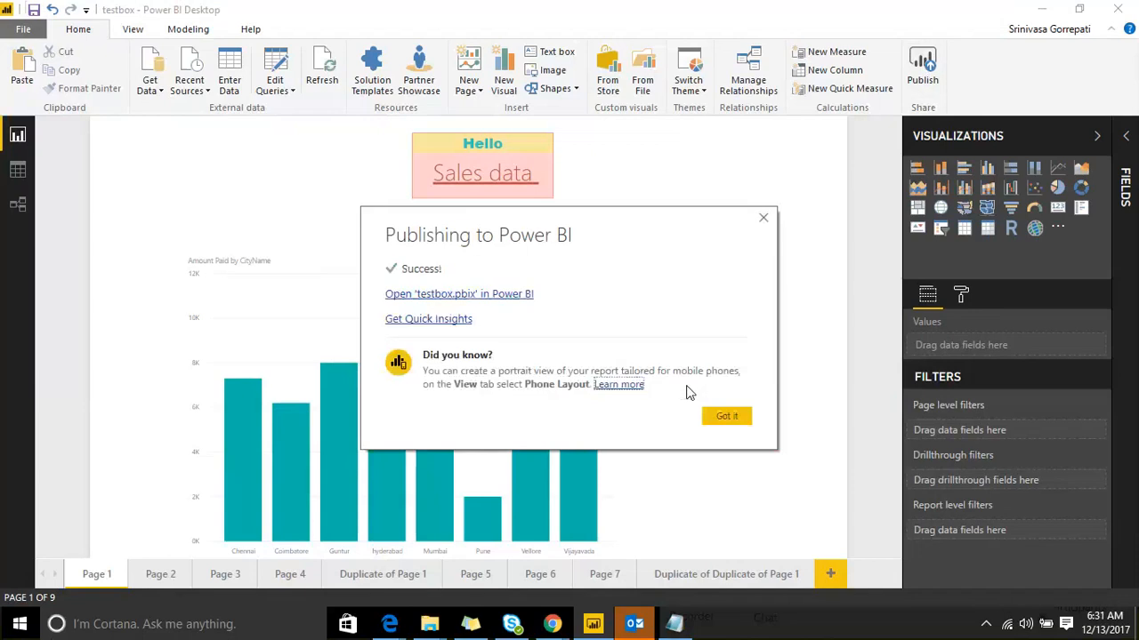
{"action": "left_click", "coordinate": [725, 419]}
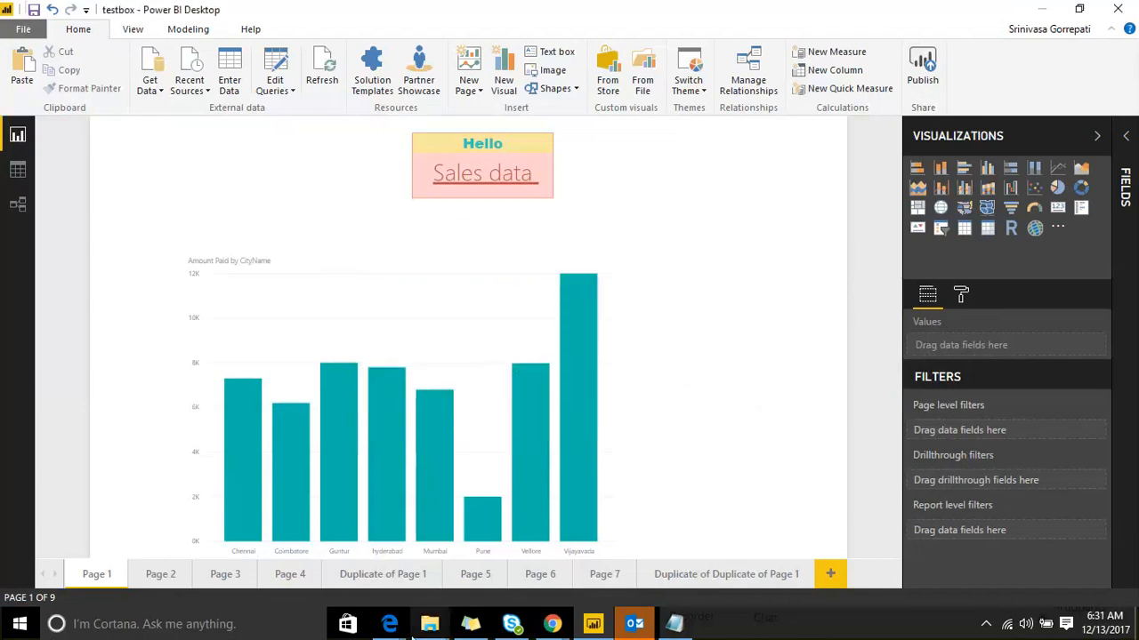
Step: Open the published testbox report from Emaar Marketing Universe's Reports and test its Sales data link
{"action": "key", "text": "alt+Tab"}
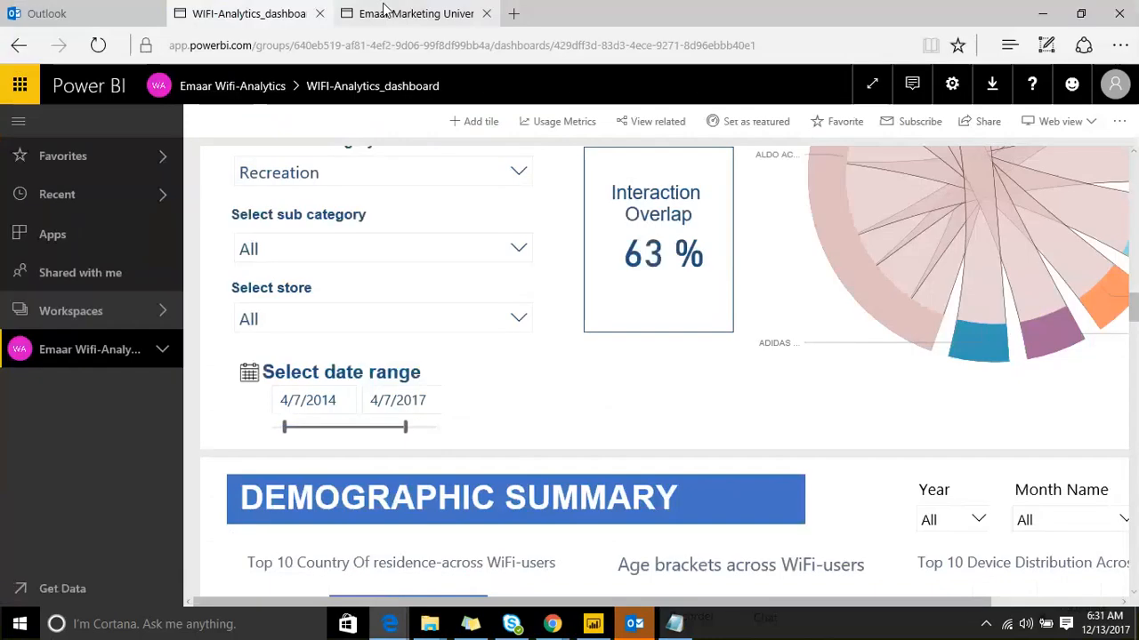
{"action": "left_click", "coordinate": [384, 11]}
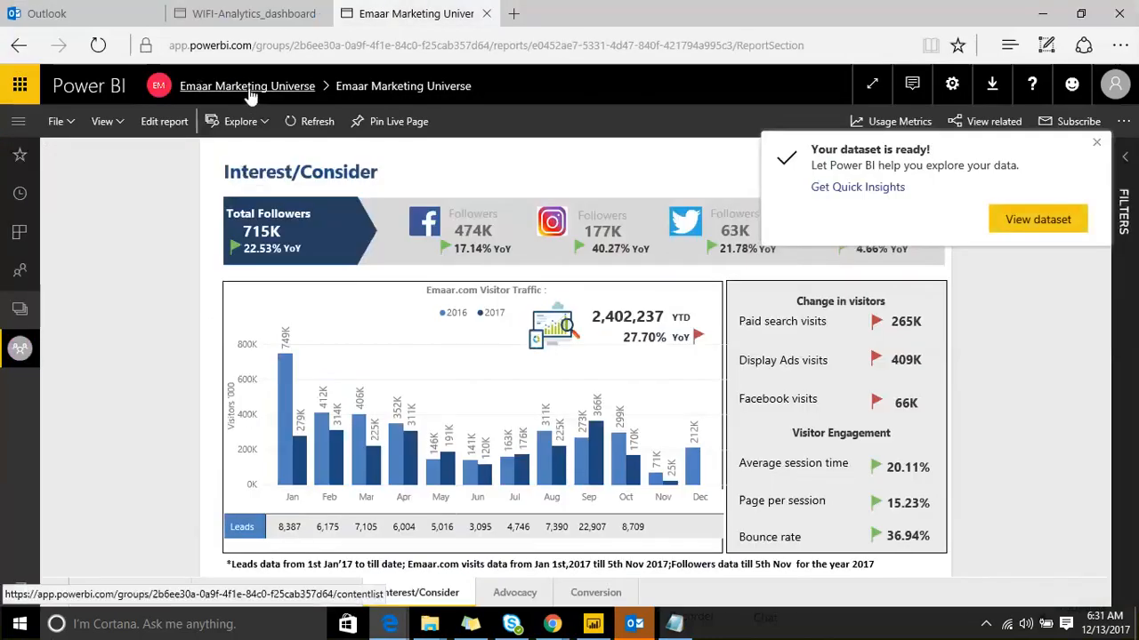
{"action": "left_click", "coordinate": [247, 89]}
{"action": "left_click", "coordinate": [204, 211]}
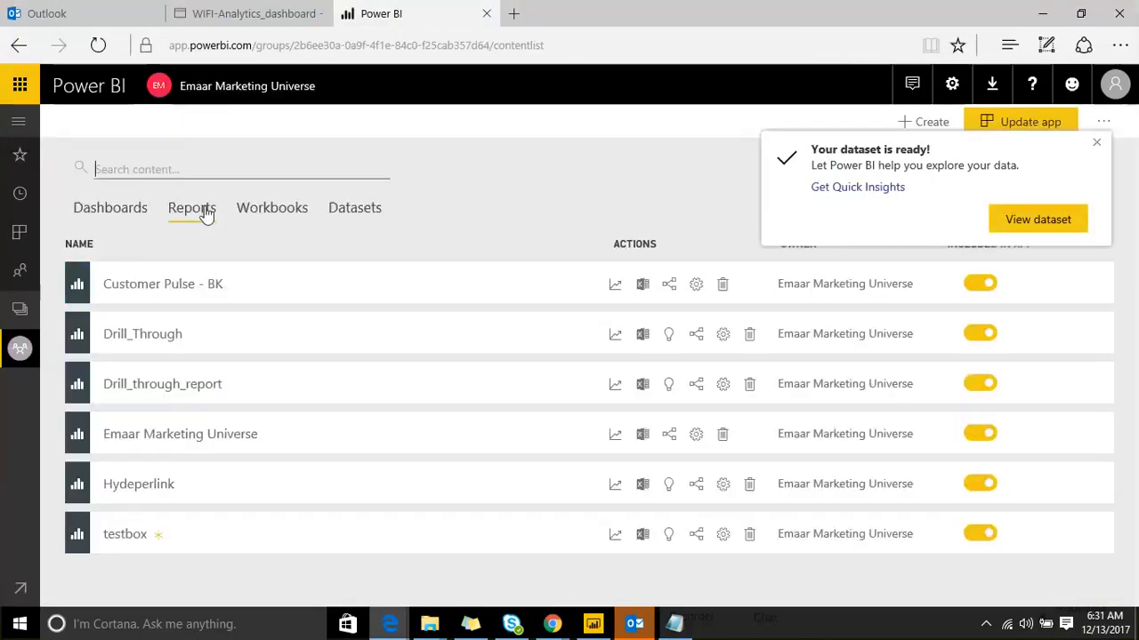
{"action": "left_click", "coordinate": [142, 537]}
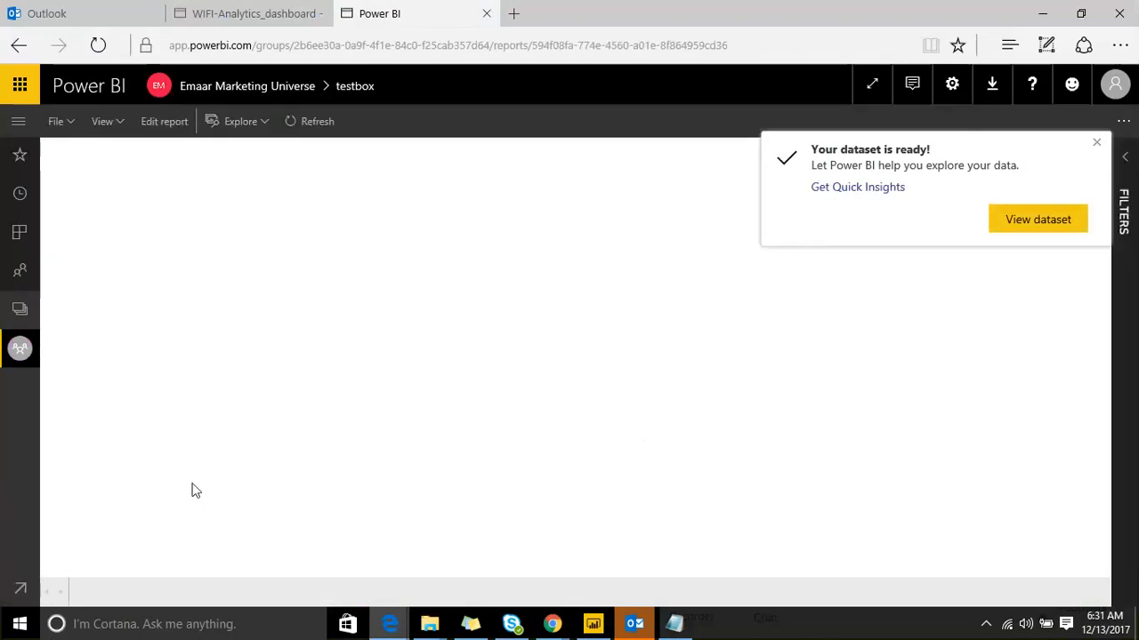
{"action": "left_click", "coordinate": [1095, 143]}
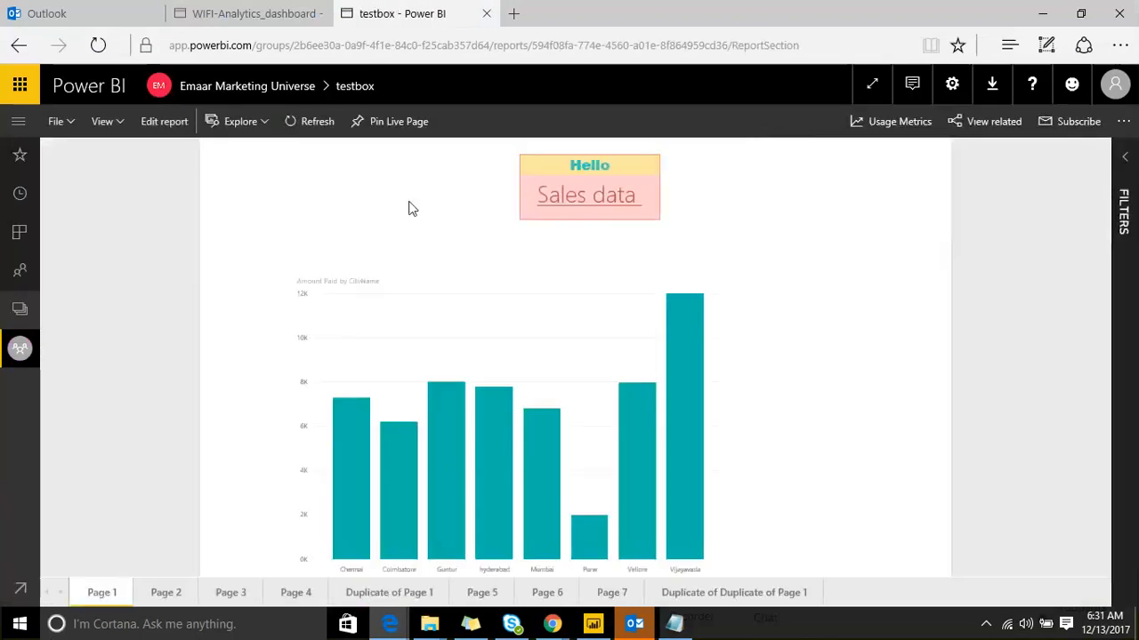
{"action": "left_click", "coordinate": [598, 203]}
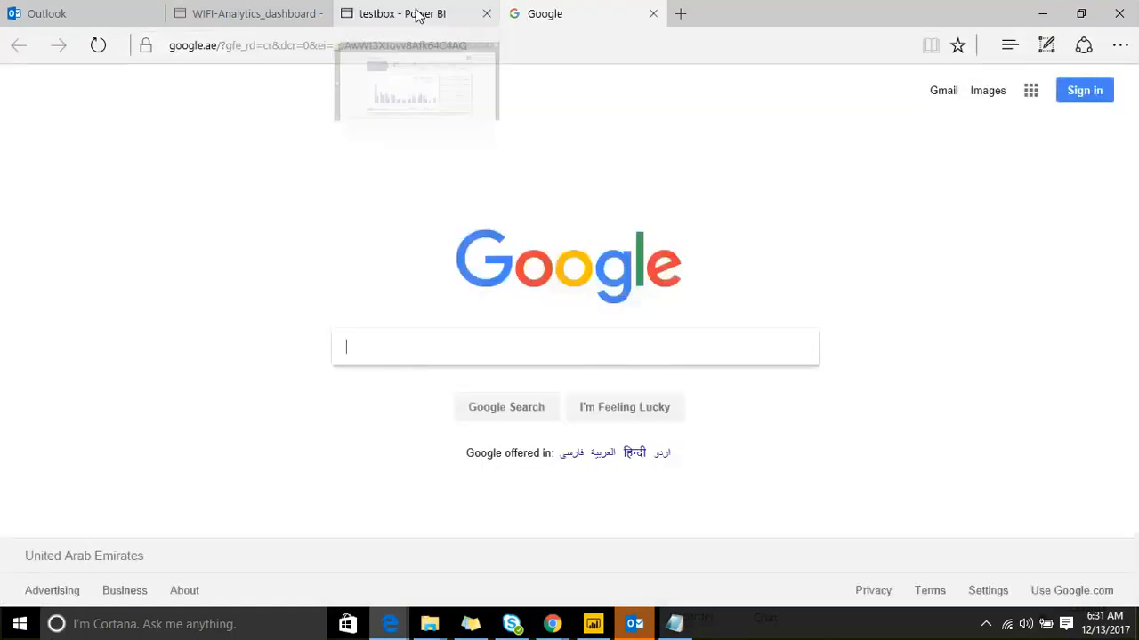
{"action": "left_click", "coordinate": [418, 16]}
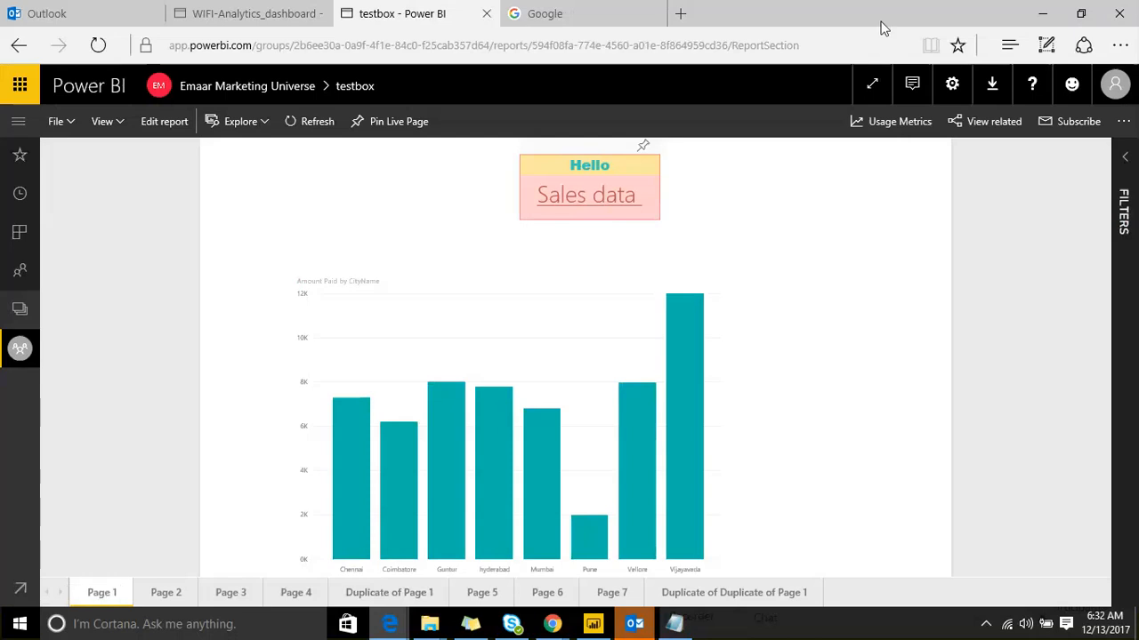
{"action": "mouse_move", "coordinate": [330, 203]}
{"action": "left_mouse_down"}
{"action": "mouse_move", "coordinate": [368, 345]}
{"action": "mouse_move", "coordinate": [551, 334]}
{"action": "mouse_move", "coordinate": [386, 327]}
{"action": "left_mouse_up"}
{"action": "mouse_move", "coordinate": [789, 329]}
{"action": "left_mouse_down"}
{"action": "mouse_move", "coordinate": [840, 113]}
{"action": "mouse_move", "coordinate": [959, 349]}
{"action": "mouse_move", "coordinate": [814, 365]}
{"action": "left_mouse_up"}
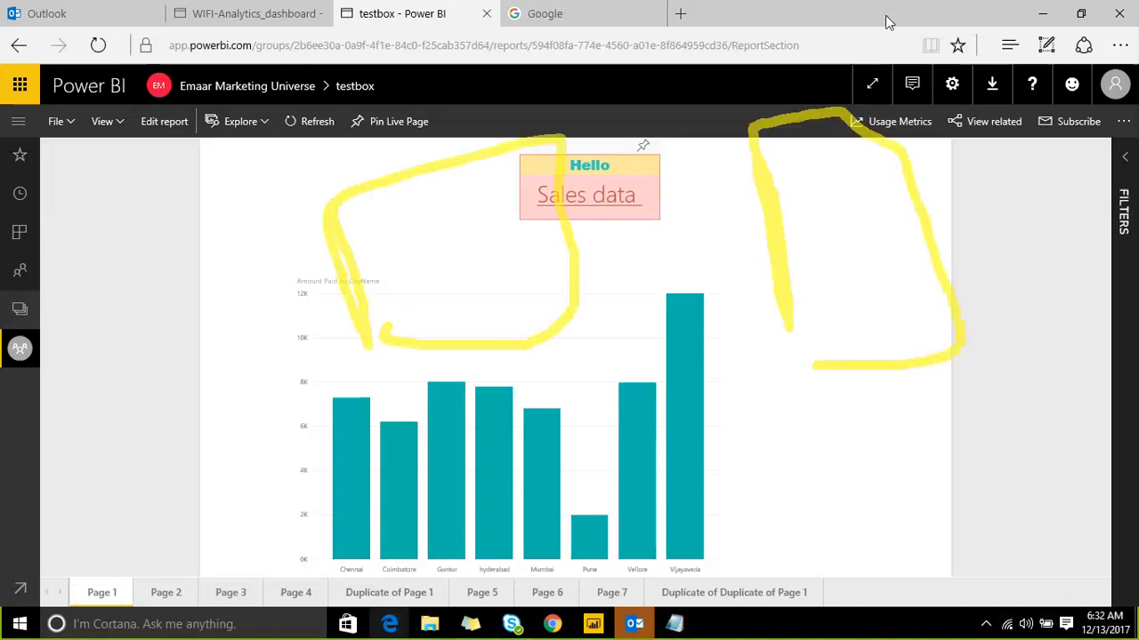
{"action": "key", "text": "Escape"}
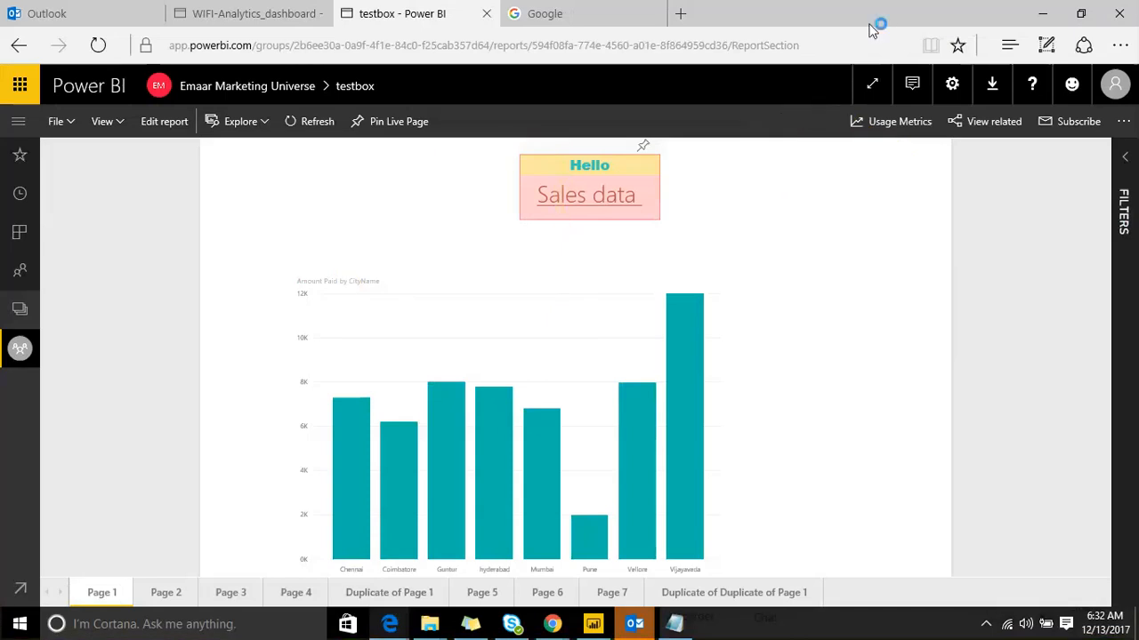
{"action": "mouse_move", "coordinate": [203, 215]}
{"action": "left_mouse_down"}
{"action": "mouse_move", "coordinate": [208, 383]}
{"action": "mouse_move", "coordinate": [825, 431]}
{"action": "mouse_move", "coordinate": [818, 145]}
{"action": "mouse_move", "coordinate": [189, 218]}
{"action": "left_mouse_up"}
{"action": "left_click_drag", "start_coordinate": [375, 222], "coordinate": [394, 476]}
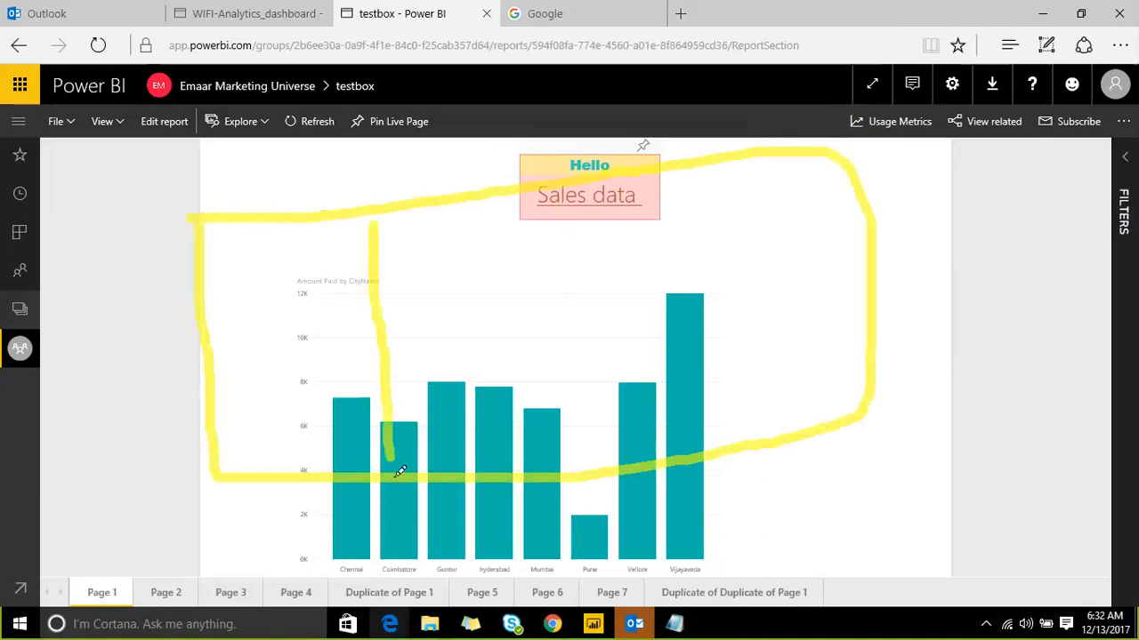
{"action": "left_click_drag", "start_coordinate": [523, 203], "coordinate": [529, 402]}
{"action": "left_click_drag", "start_coordinate": [694, 183], "coordinate": [725, 437]}
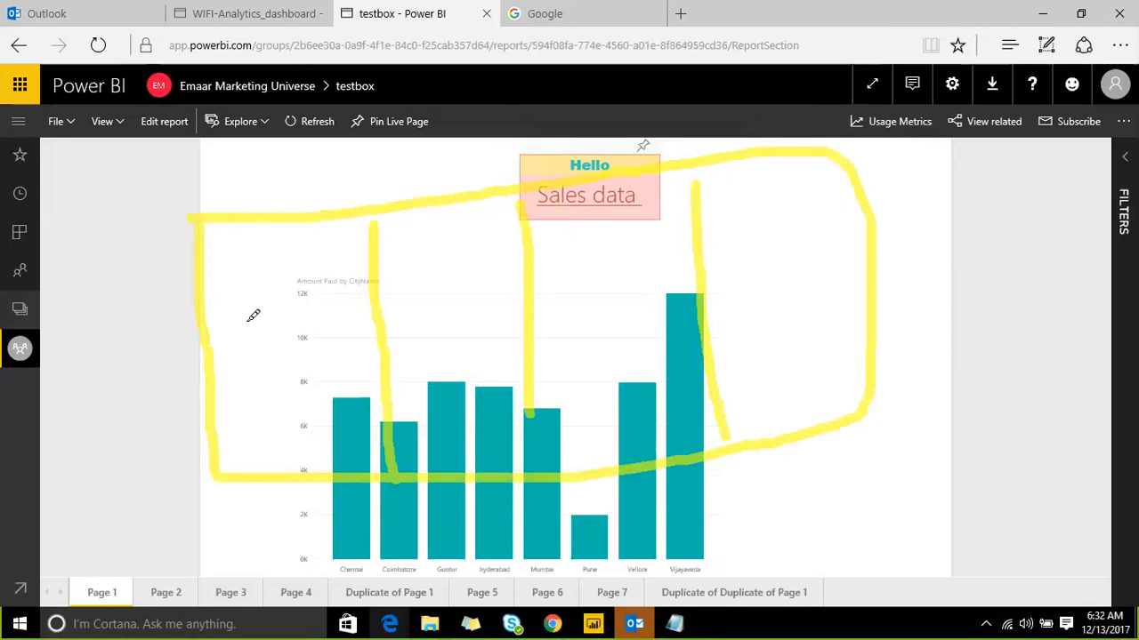
{"action": "mouse_move", "coordinate": [240, 322]}
{"action": "left_mouse_down"}
{"action": "mouse_move", "coordinate": [306, 305]}
{"action": "mouse_move", "coordinate": [294, 343]}
{"action": "mouse_move", "coordinate": [481, 352]}
{"action": "mouse_move", "coordinate": [587, 276]}
{"action": "mouse_move", "coordinate": [576, 308]}
{"action": "left_mouse_up"}
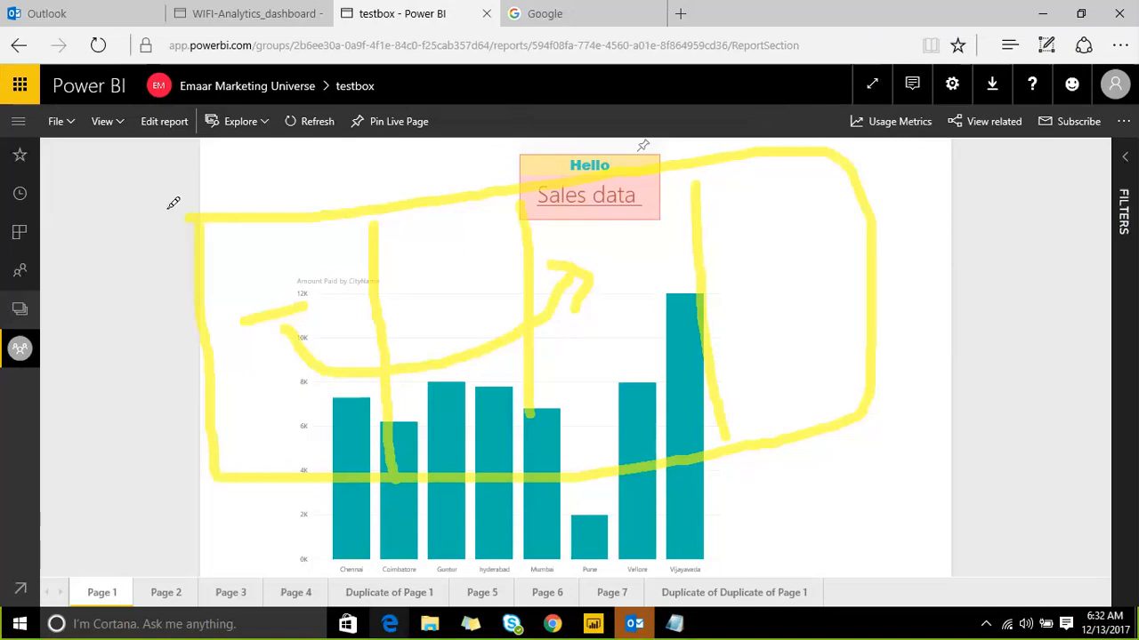
{"action": "left_click_drag", "start_coordinate": [165, 207], "coordinate": [212, 160]}
{"action": "left_click_drag", "start_coordinate": [896, 439], "coordinate": [991, 378]}
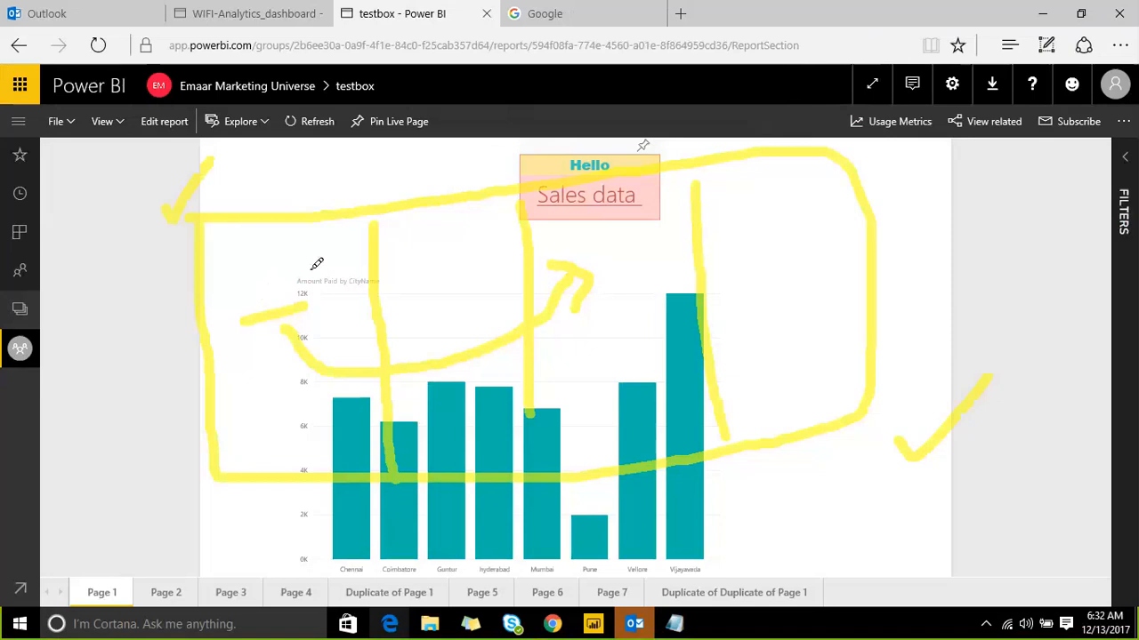
{"action": "left_click_drag", "start_coordinate": [268, 214], "coordinate": [281, 108]}
{"action": "left_click_drag", "start_coordinate": [399, 183], "coordinate": [414, 85]}
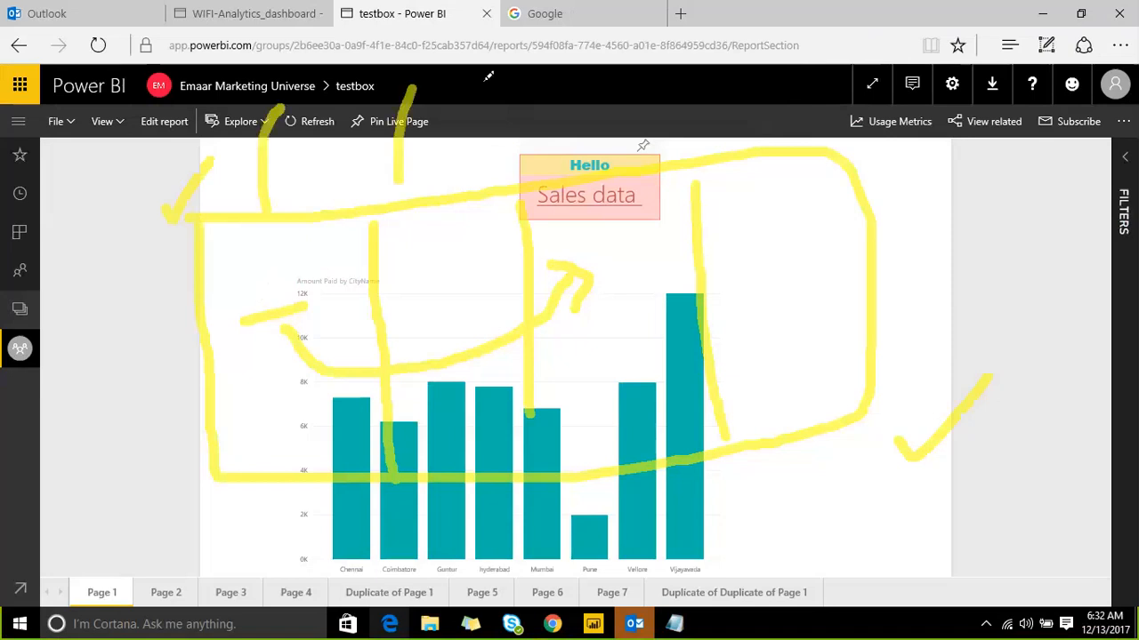
{"action": "left_click_drag", "start_coordinate": [606, 156], "coordinate": [606, 110]}
{"action": "left_click_drag", "start_coordinate": [713, 138], "coordinate": [722, 87]}
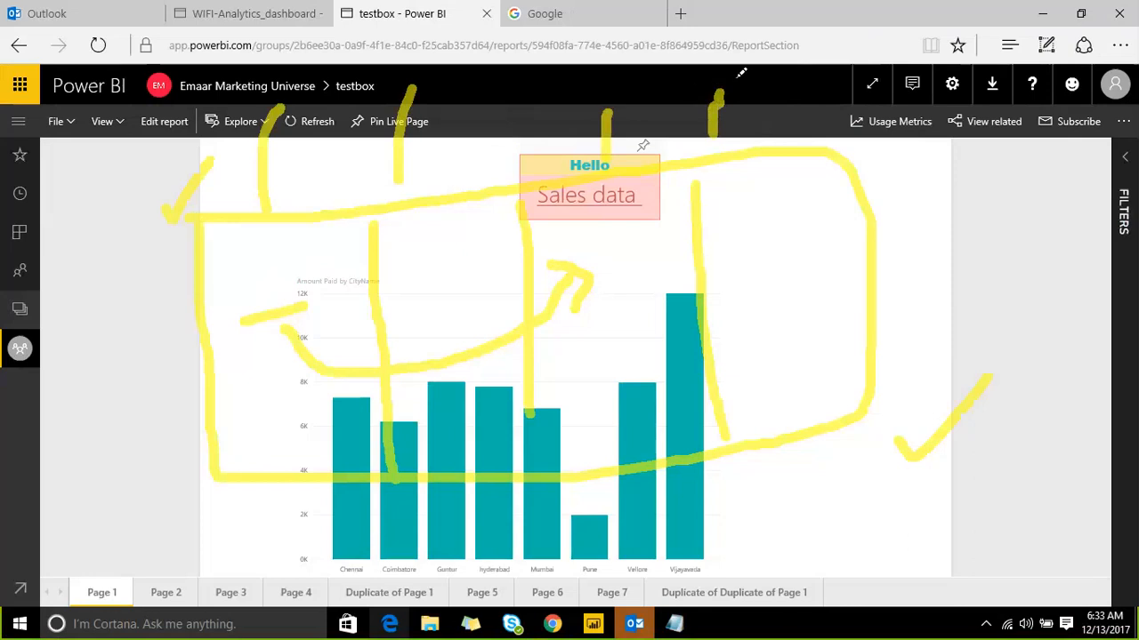
{"action": "left_click_drag", "start_coordinate": [678, 94], "coordinate": [774, 73]}
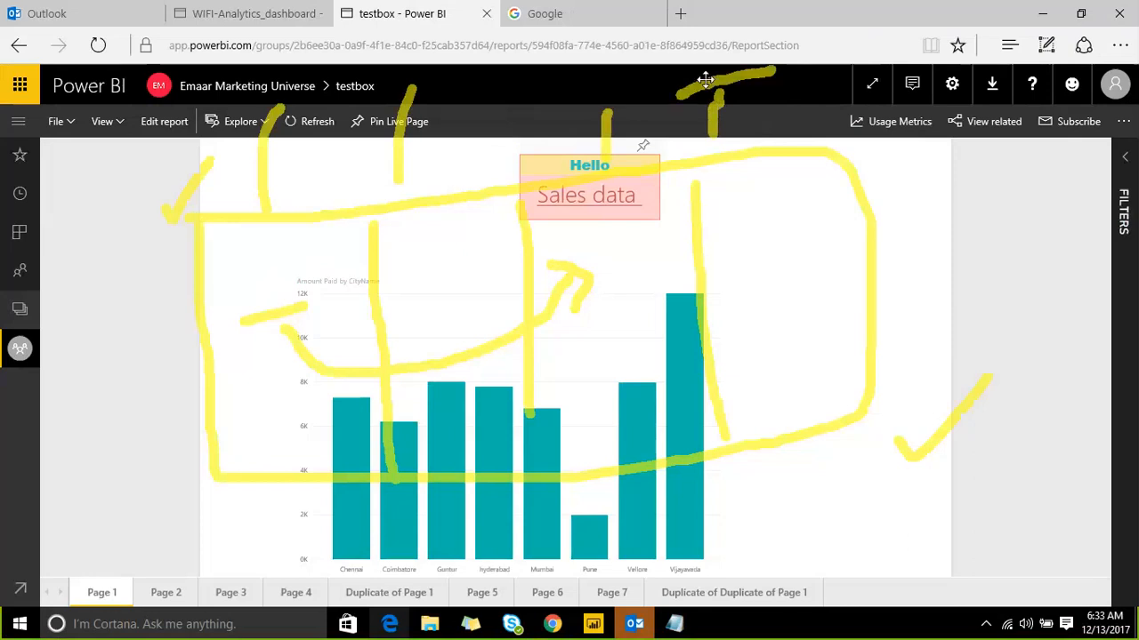
{"action": "left_click_drag", "start_coordinate": [668, 55], "coordinate": [661, 89]}
{"action": "left_click_drag", "start_coordinate": [809, 12], "coordinate": [801, 67]}
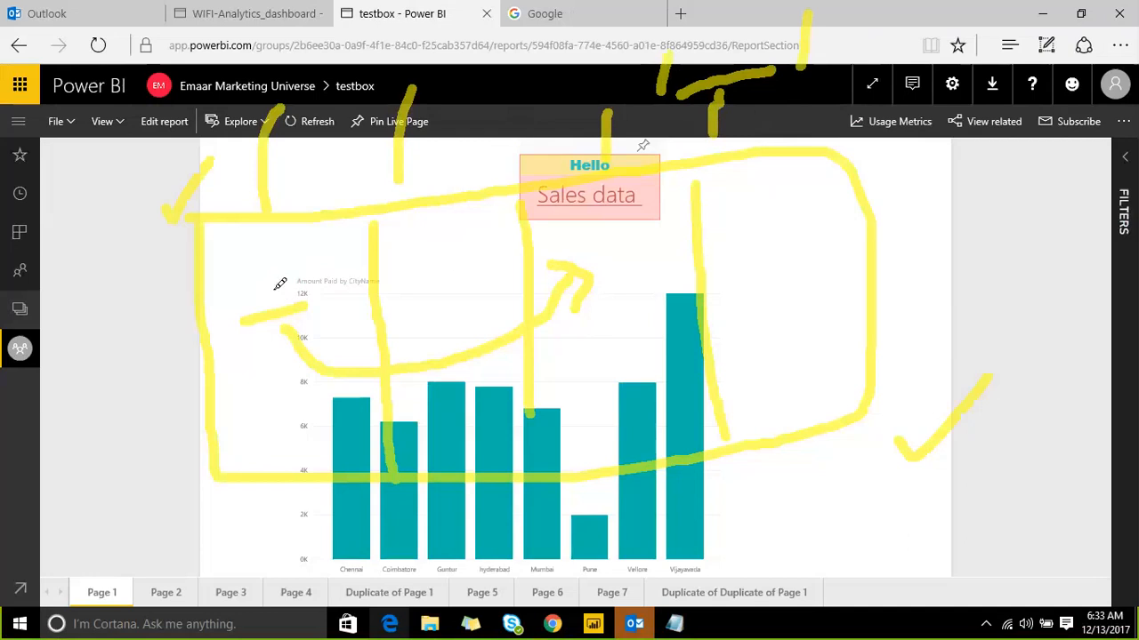
{"action": "left_click_drag", "start_coordinate": [278, 297], "coordinate": [310, 247]}
{"action": "left_click_drag", "start_coordinate": [255, 288], "coordinate": [284, 289]}
{"action": "mouse_move", "coordinate": [321, 255]}
{"action": "left_mouse_down"}
{"action": "mouse_move", "coordinate": [338, 265]}
{"action": "mouse_move", "coordinate": [357, 247]}
{"action": "left_mouse_up"}
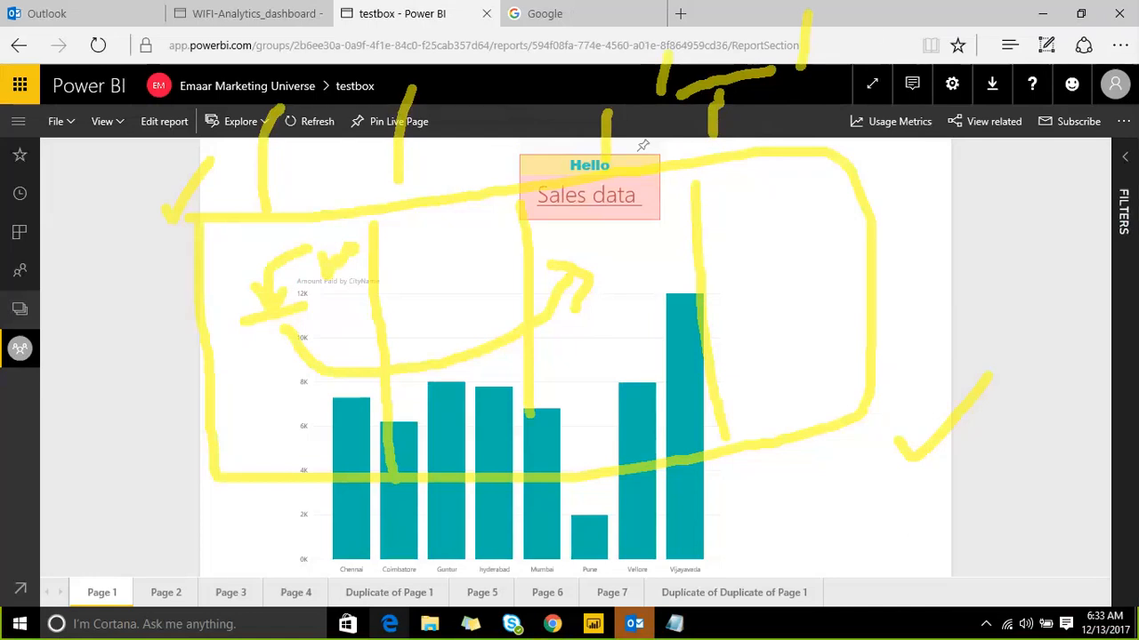
{"action": "left_click", "coordinate": [873, 19]}
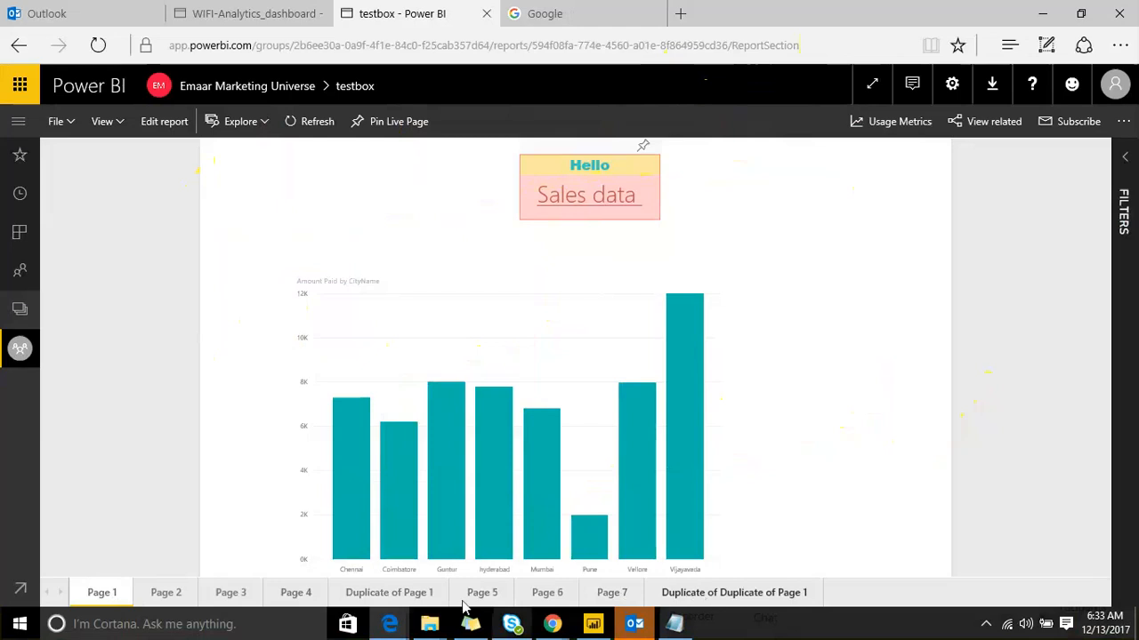
Step: Go to the testbox report's Duplicate of Page 1 page and select its web address
{"action": "left_click", "coordinate": [381, 591]}
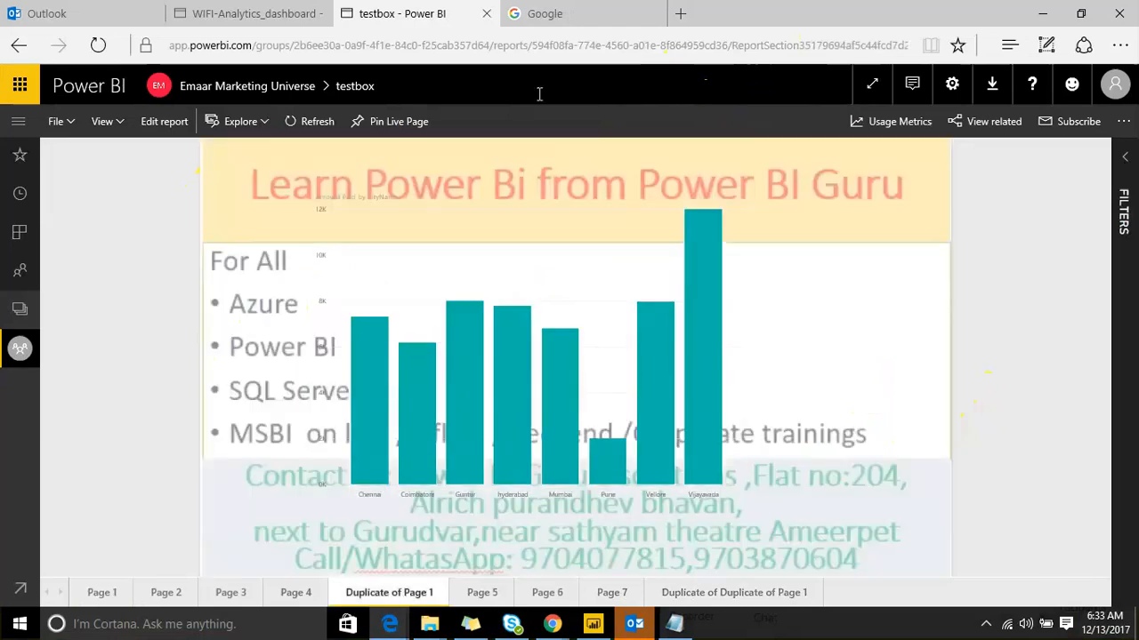
{"action": "left_click", "coordinate": [597, 53]}
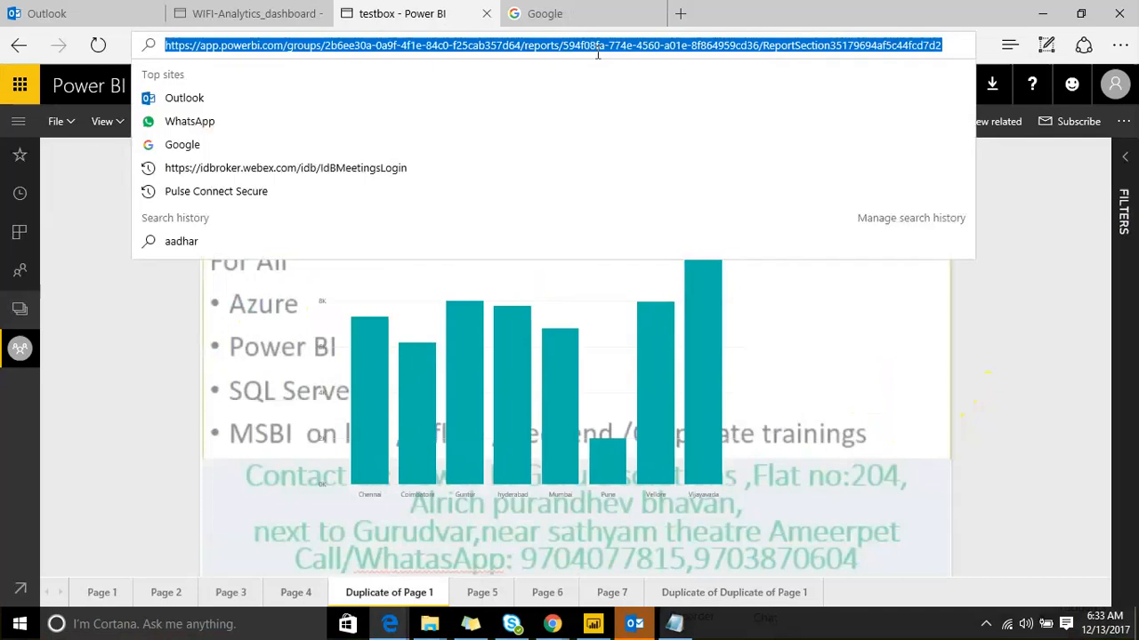
Step: Hyperlink the 'Sales data' text on Page 1 to the pasted Duplicate of Page 1 URL
{"action": "left_click", "coordinate": [589, 625]}
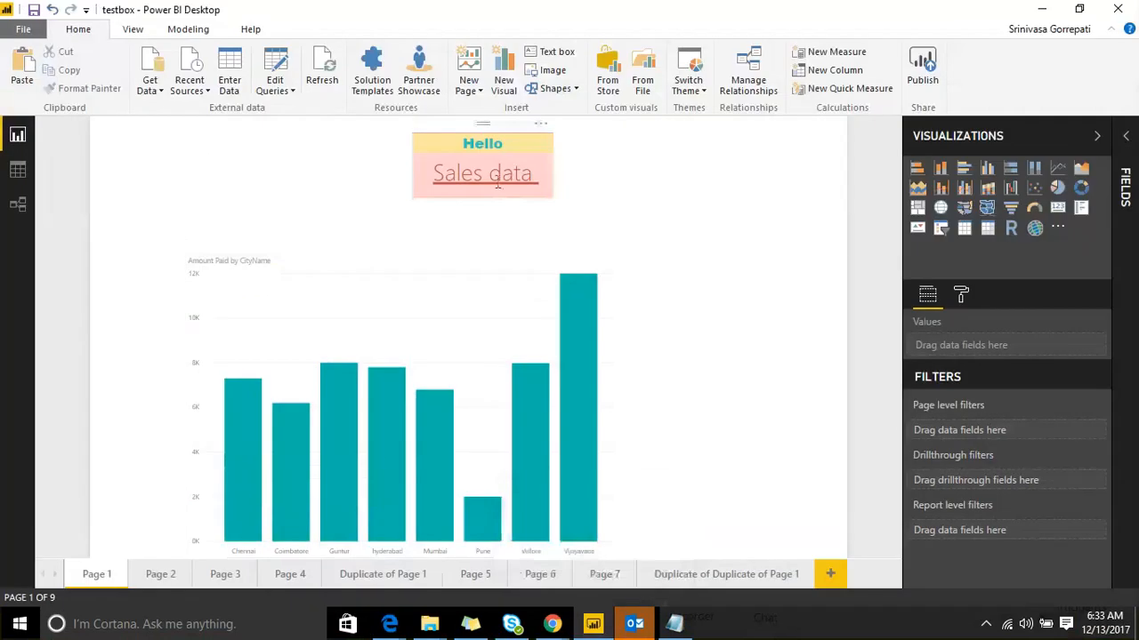
{"action": "left_click", "coordinate": [534, 173]}
{"action": "left_click_drag", "start_coordinate": [534, 173], "coordinate": [439, 182]}
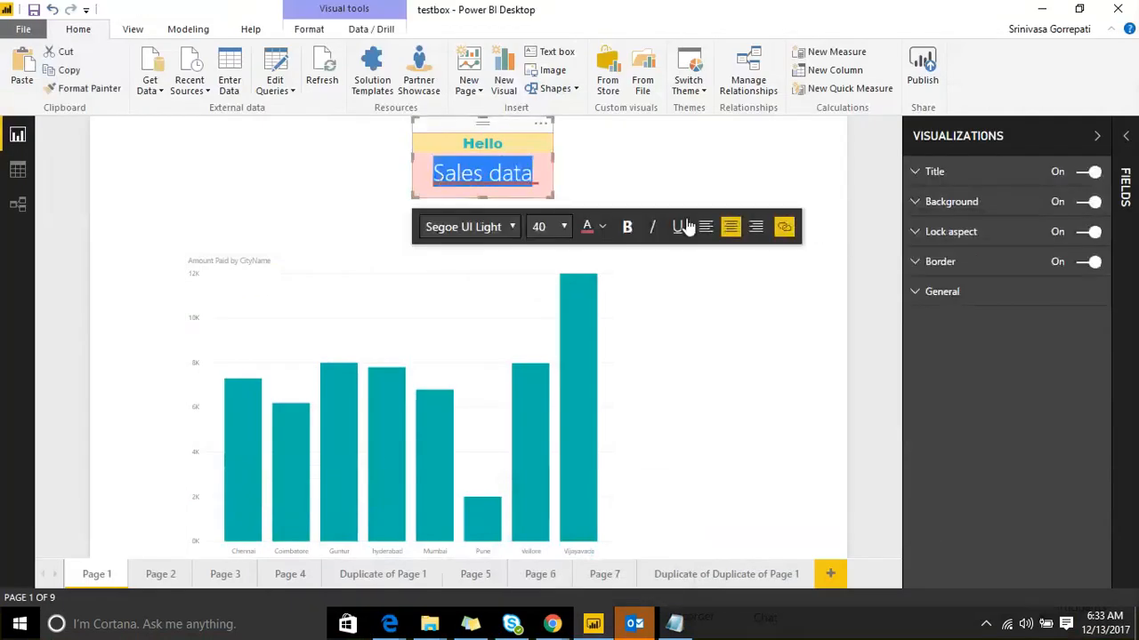
{"action": "left_click", "coordinate": [783, 227]}
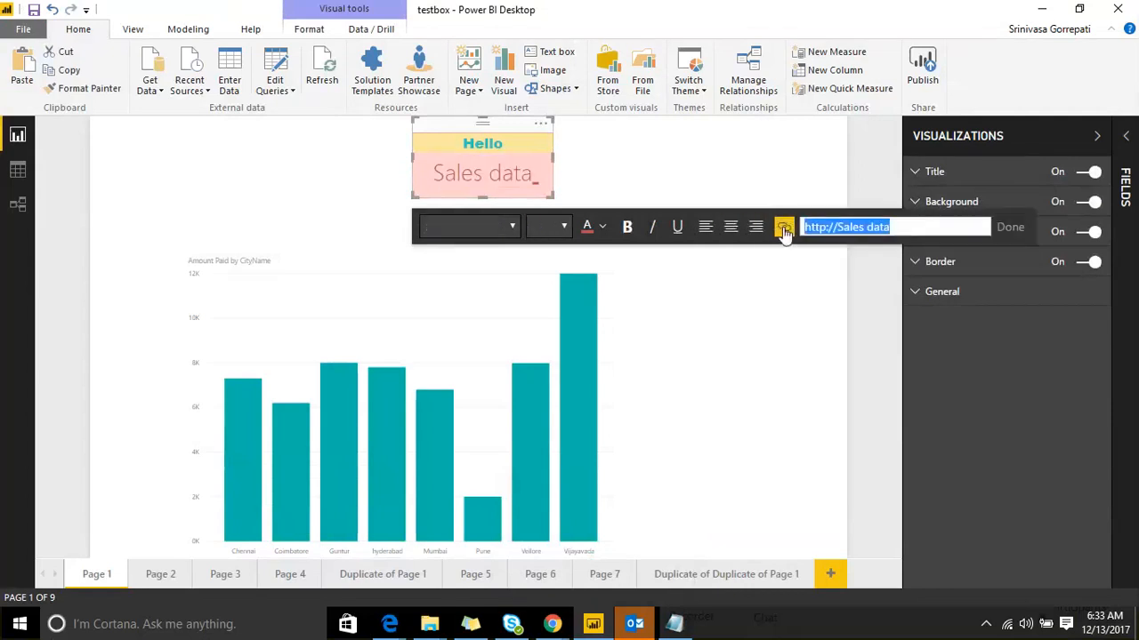
{"action": "key", "text": "ctrl+v"}
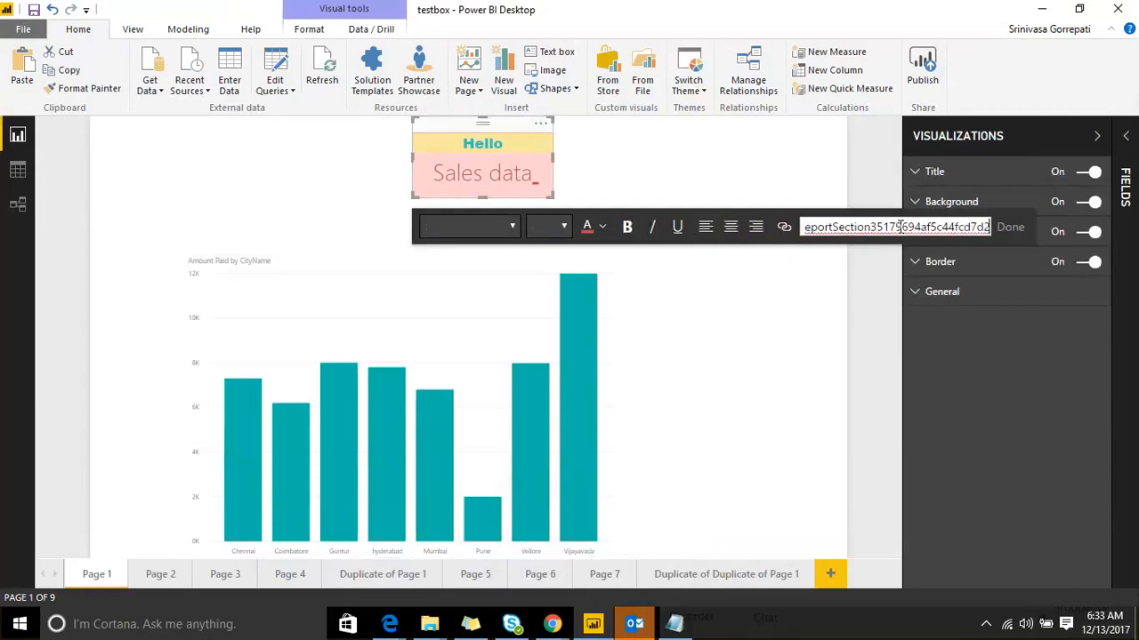
{"action": "left_click", "coordinate": [1014, 230]}
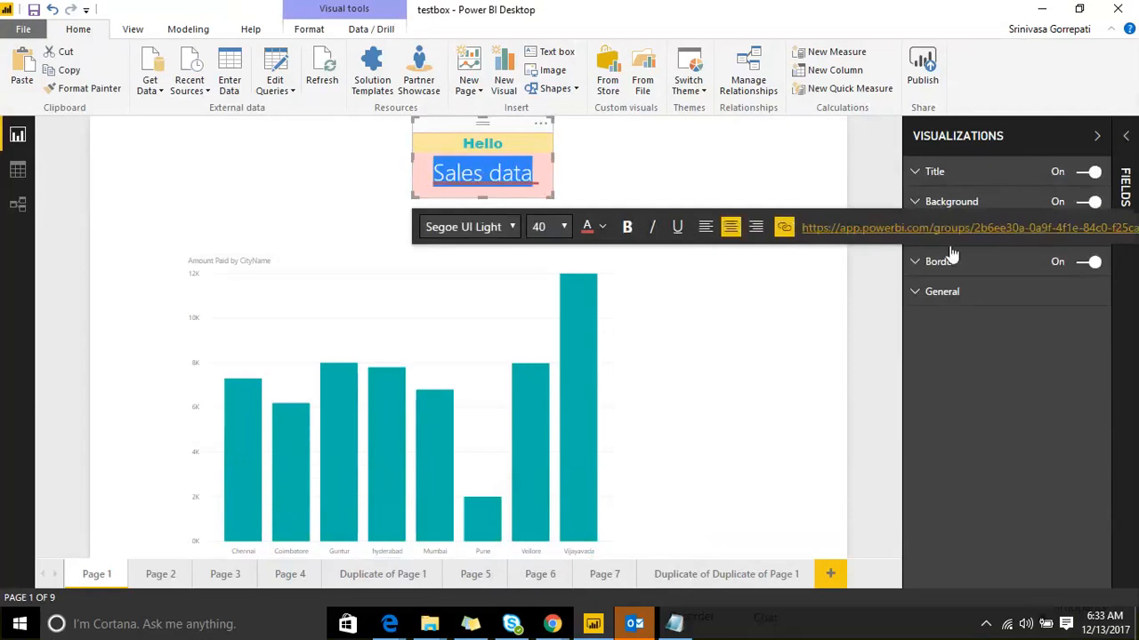
{"action": "left_click", "coordinate": [771, 303]}
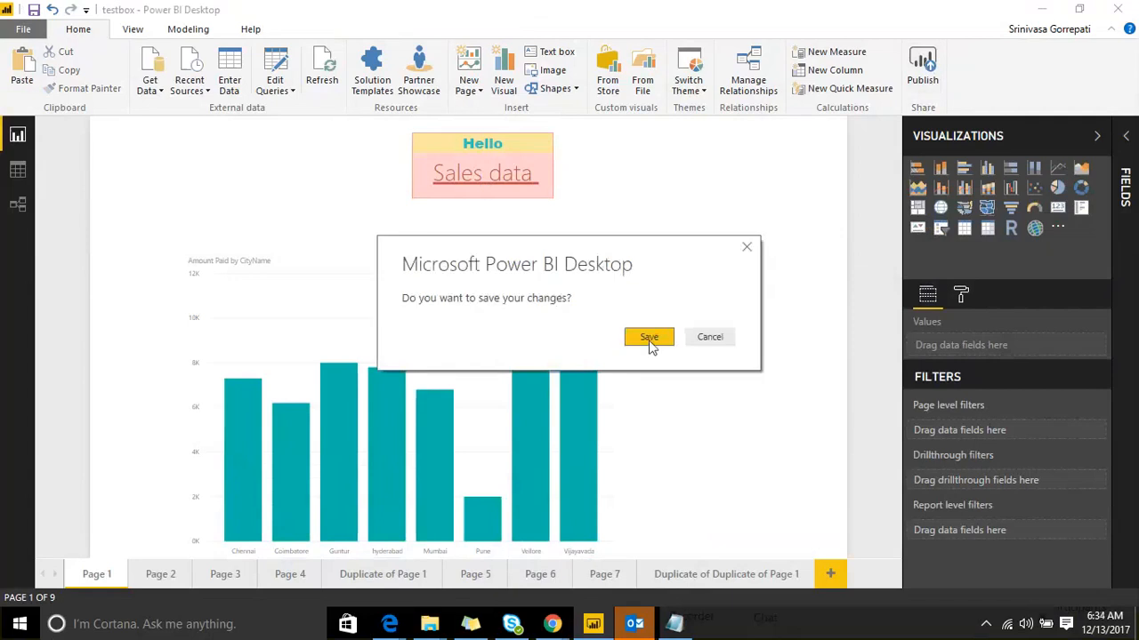
Step: Save testbox and republish it to the workspace, replacing the existing dataset
{"action": "left_click", "coordinate": [649, 341]}
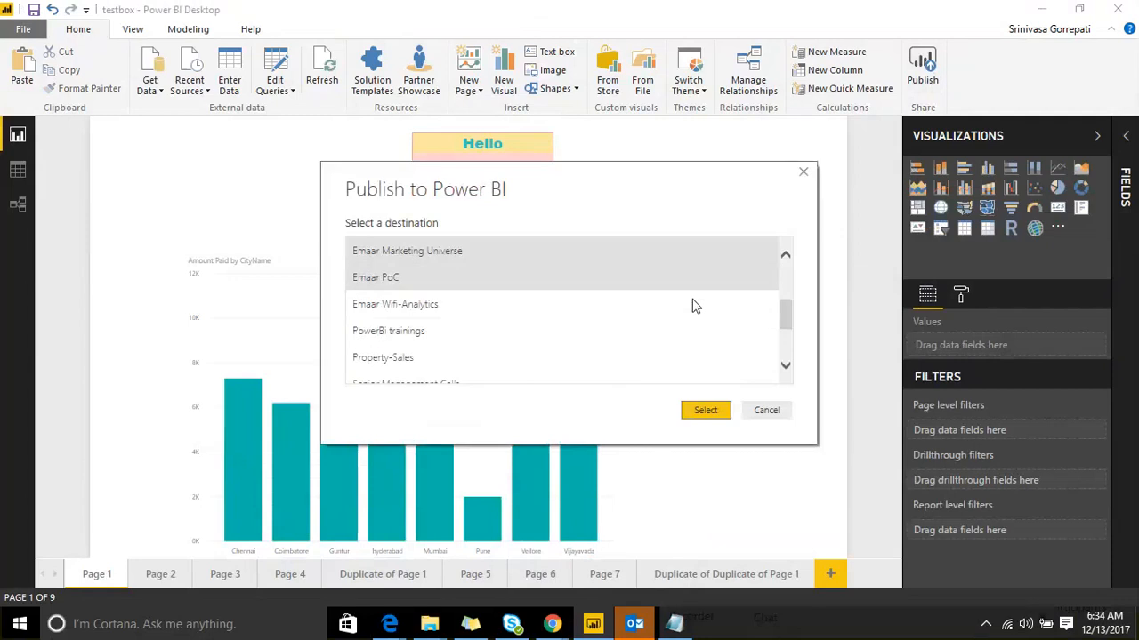
{"action": "left_click", "coordinate": [705, 412]}
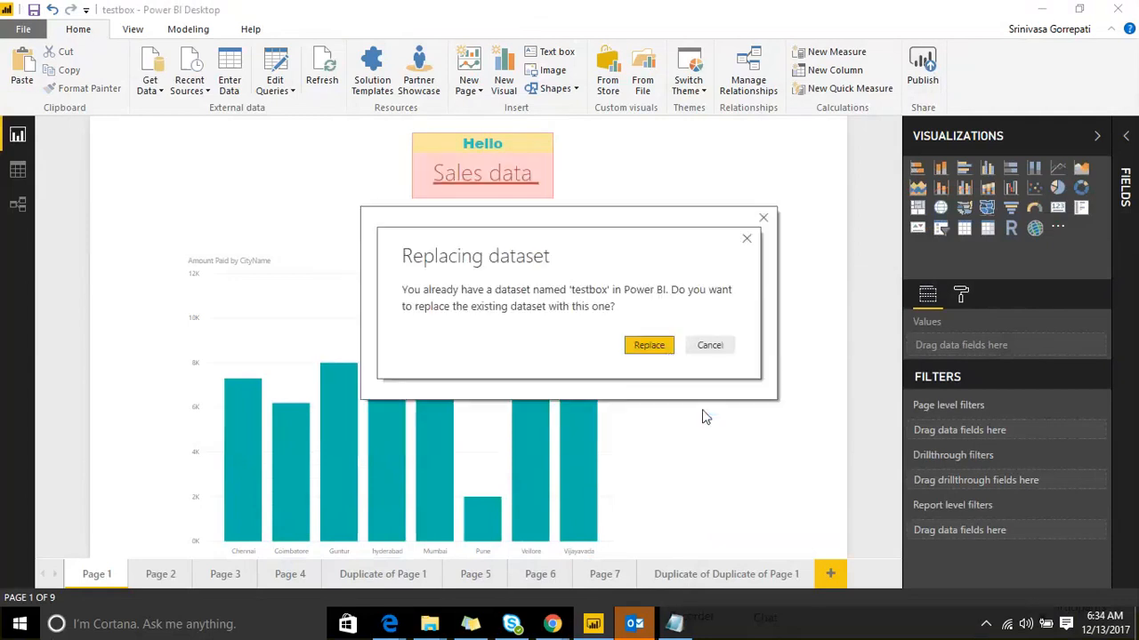
{"action": "left_click", "coordinate": [667, 350]}
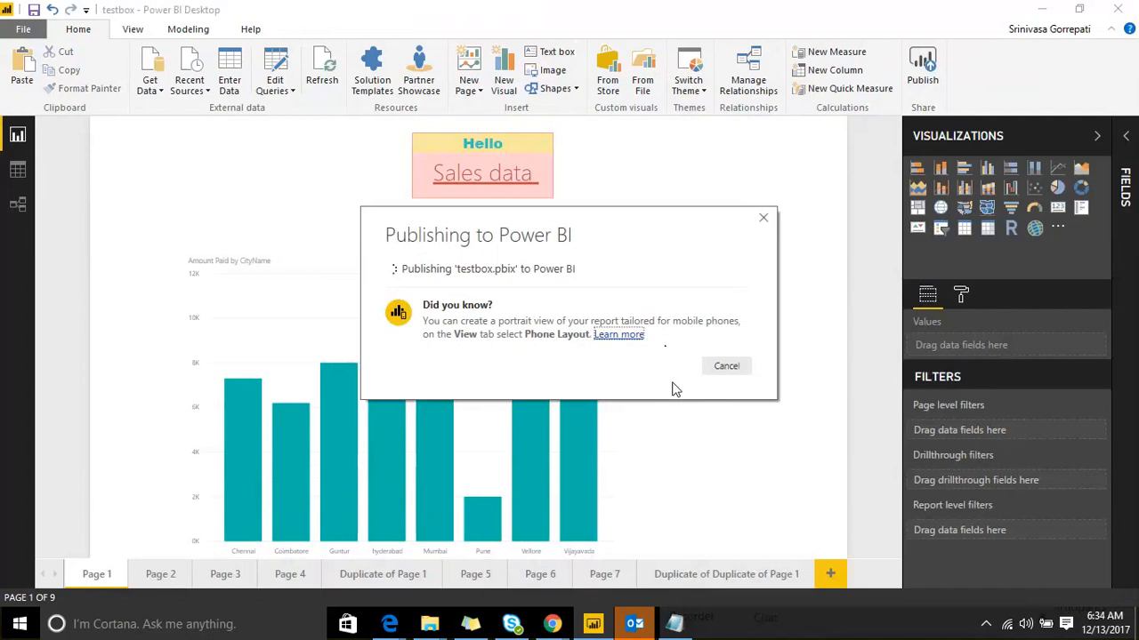
{"action": "left_click", "coordinate": [717, 419]}
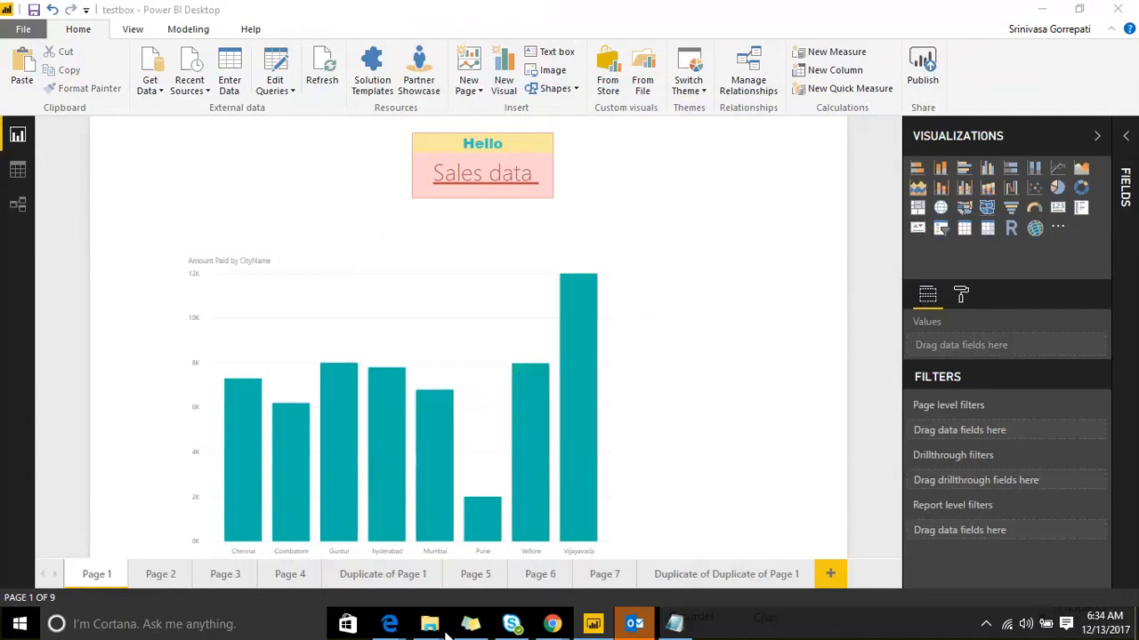
Step: Switch to the Edge window showing the testbox report in Power BI service
{"action": "left_click", "coordinate": [389, 626]}
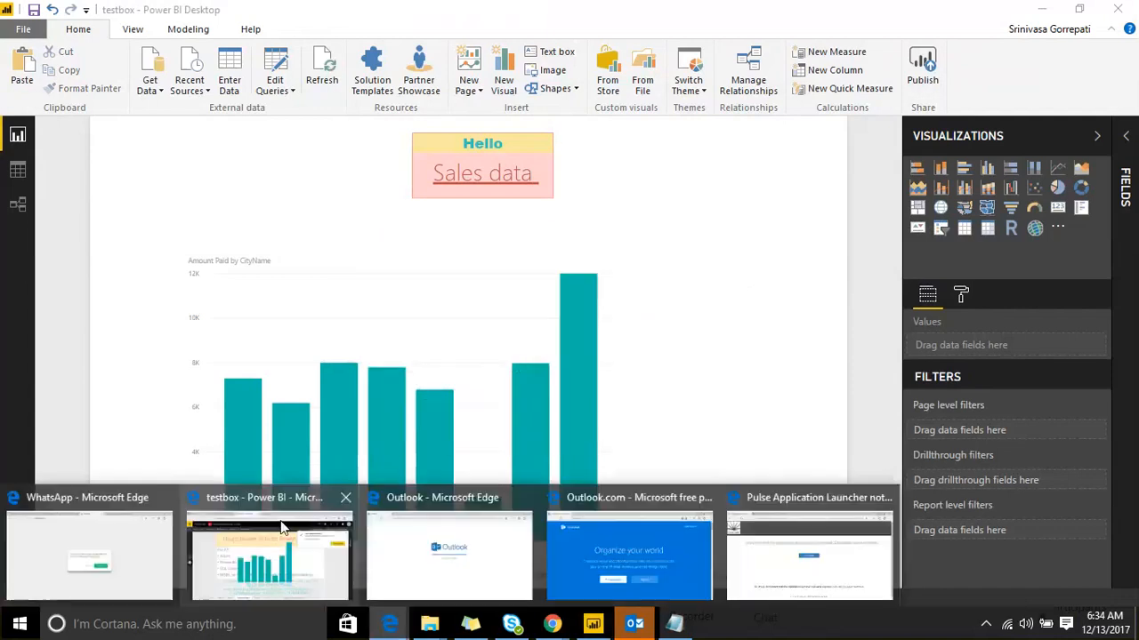
{"action": "left_click", "coordinate": [283, 529]}
{"action": "left_click", "coordinate": [574, 46]}
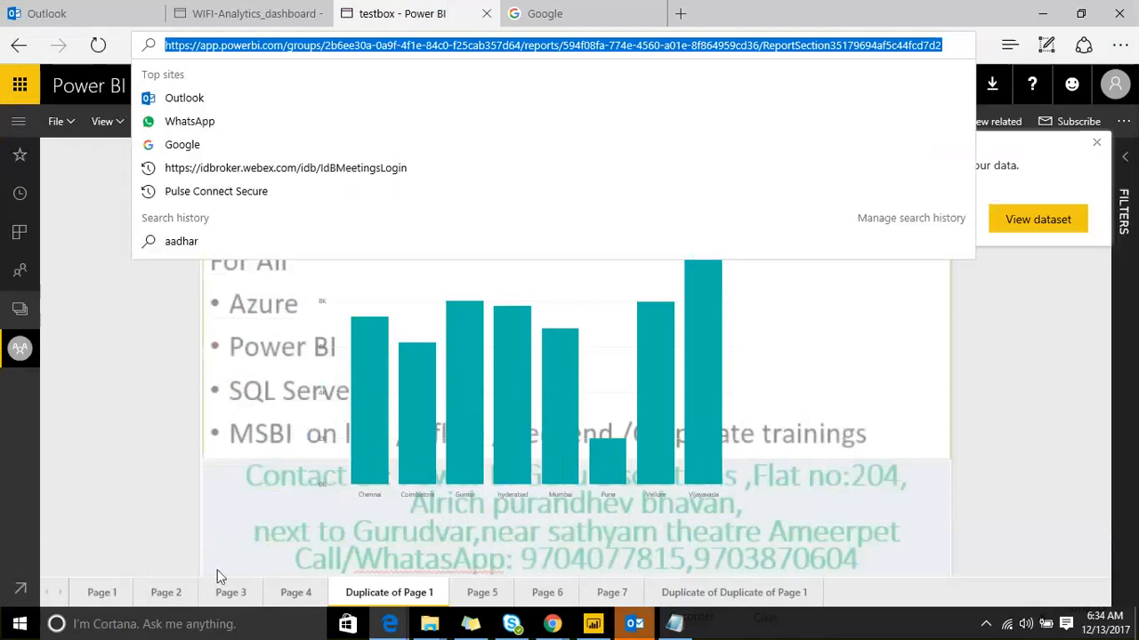
{"action": "left_click", "coordinate": [236, 16]}
{"action": "left_click", "coordinate": [400, 13]}
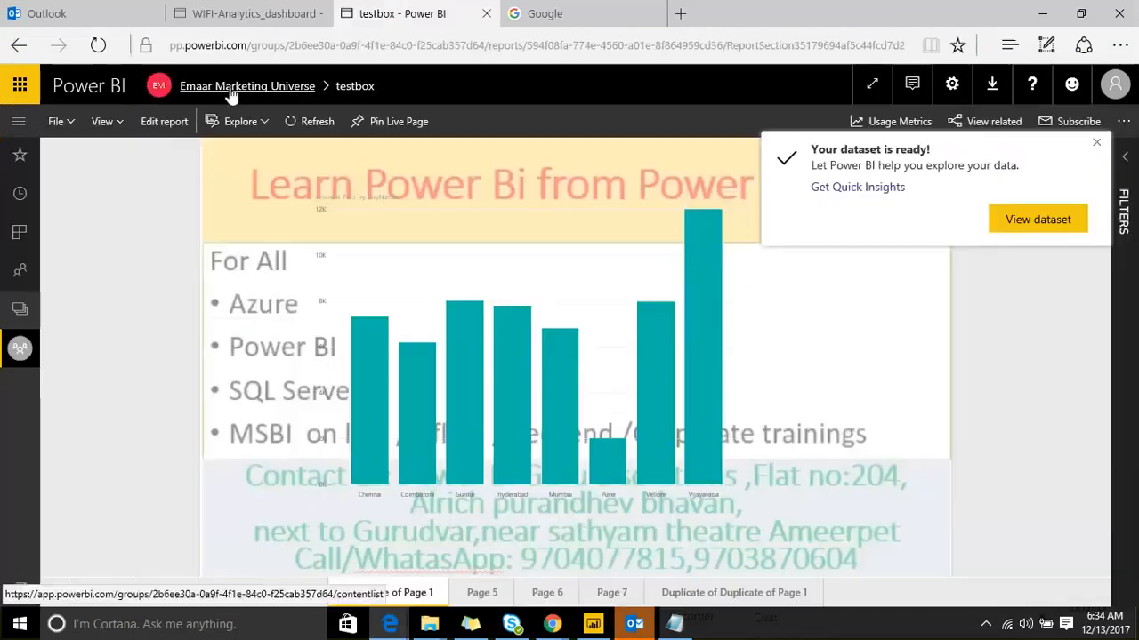
Step: Open testbox from the Emaar Marketing Universe workspace's reports and follow its Sales data link
{"action": "left_click", "coordinate": [229, 87]}
{"action": "left_click", "coordinate": [217, 211]}
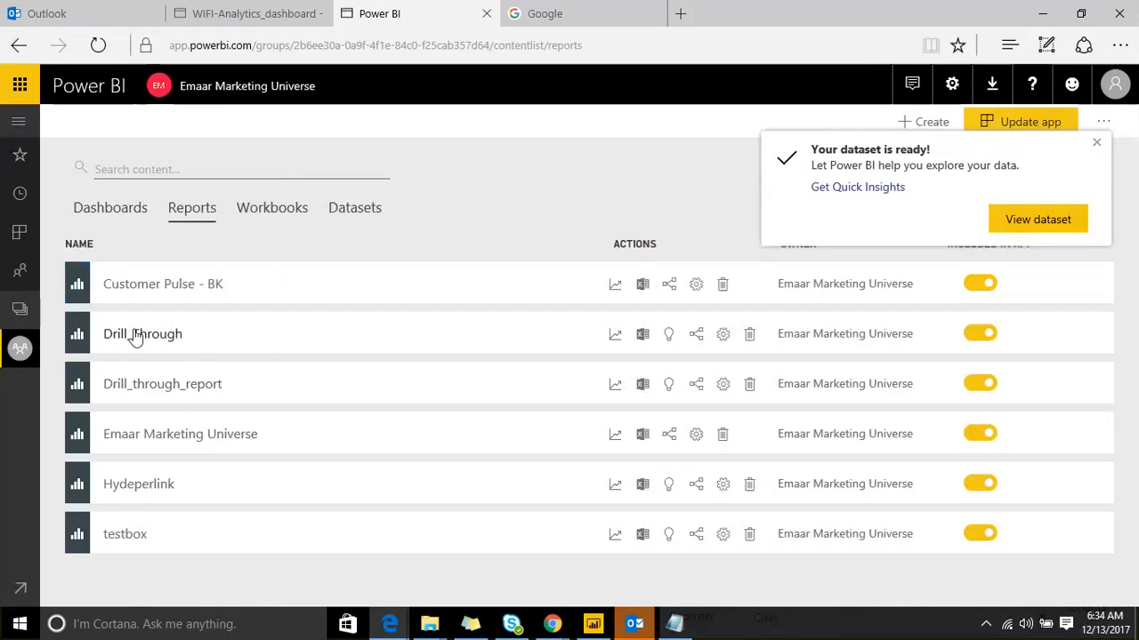
{"action": "left_click", "coordinate": [140, 535]}
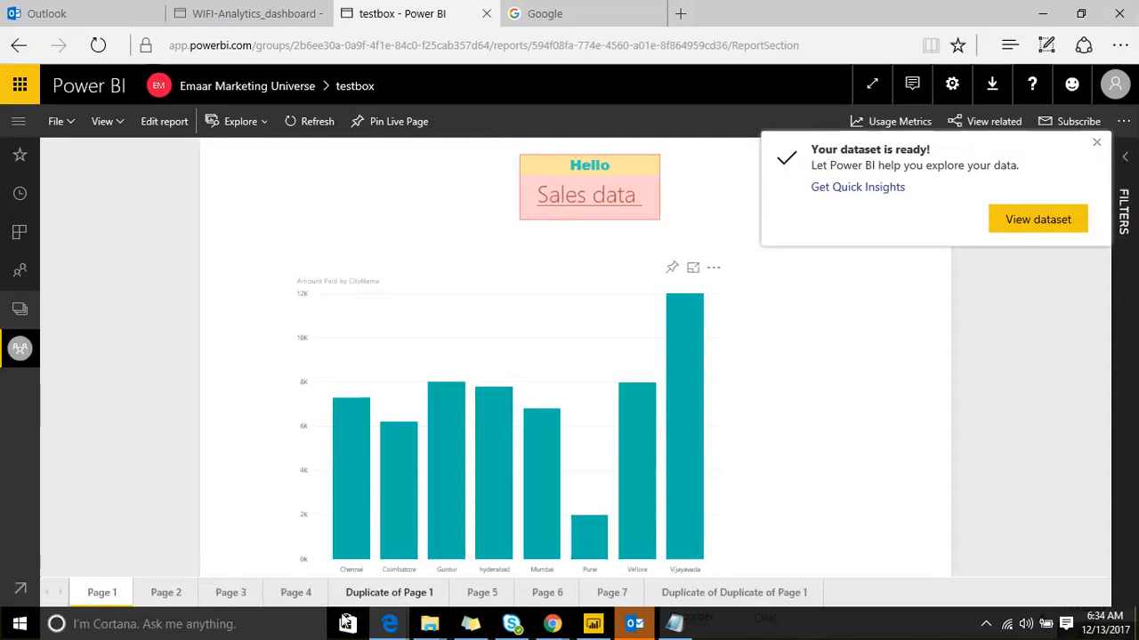
{"action": "left_click_drag", "start_coordinate": [356, 603], "coordinate": [364, 502]}
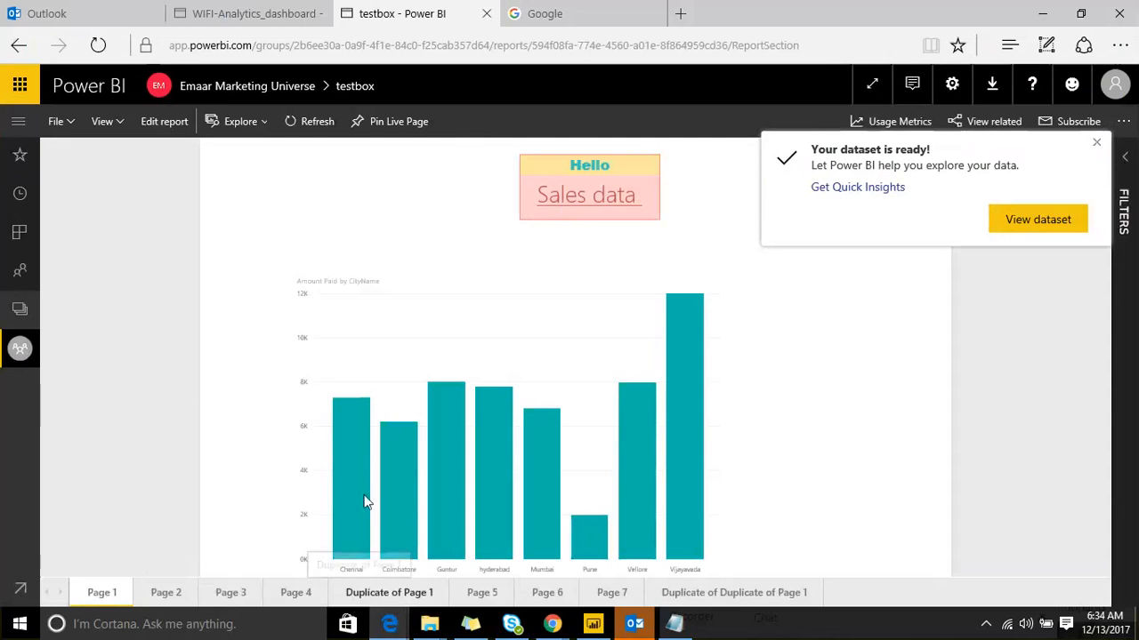
{"action": "left_click", "coordinate": [586, 196]}
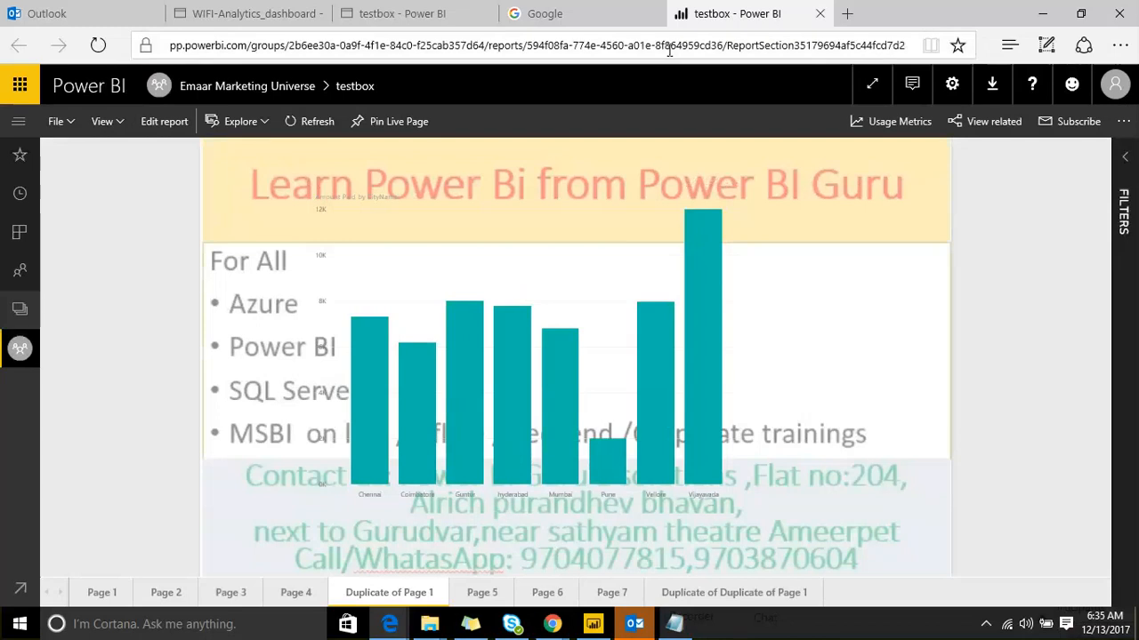
Step: Minimize Power BI Desktop and Outlook to get back to the testbox report tab in Edge
{"action": "left_click", "coordinate": [593, 623]}
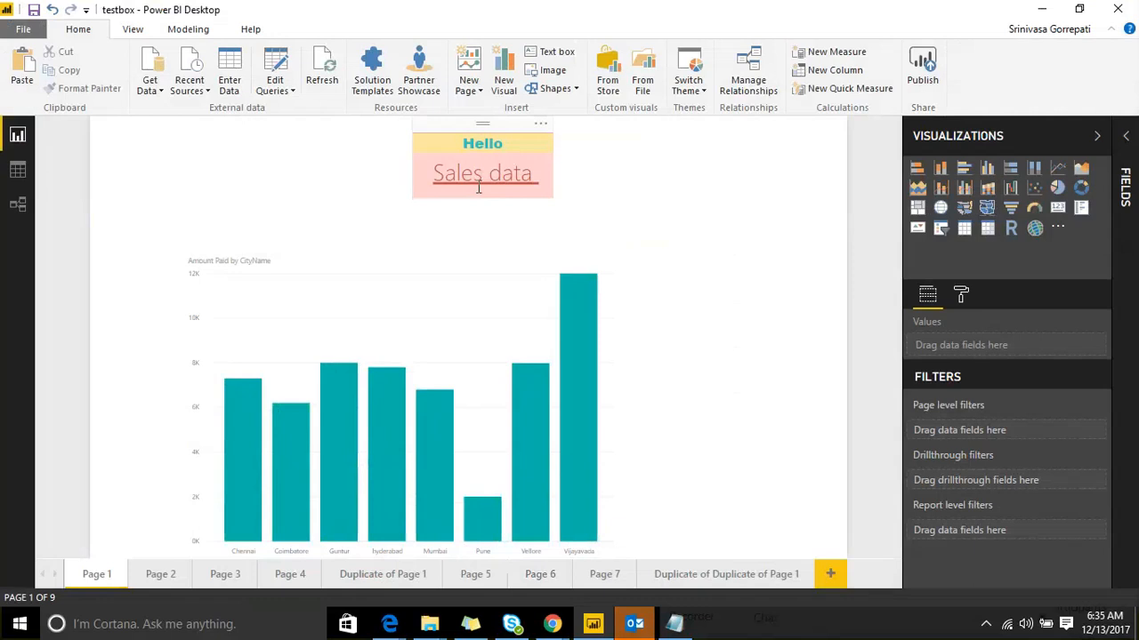
{"action": "left_click", "coordinate": [1042, 9]}
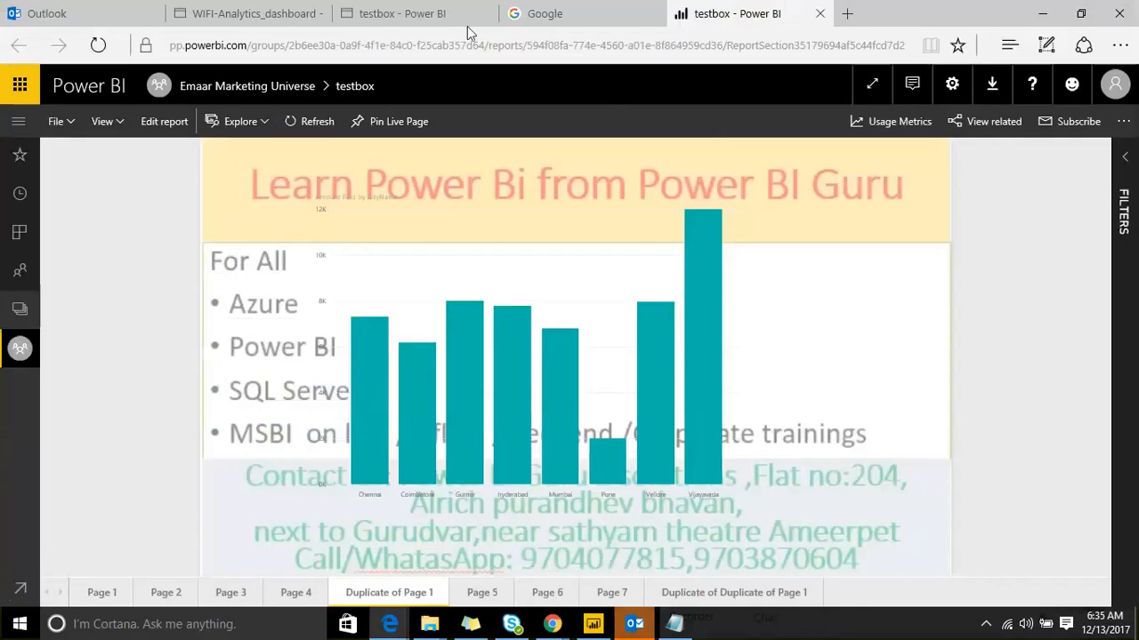
{"action": "left_click", "coordinate": [1080, 13]}
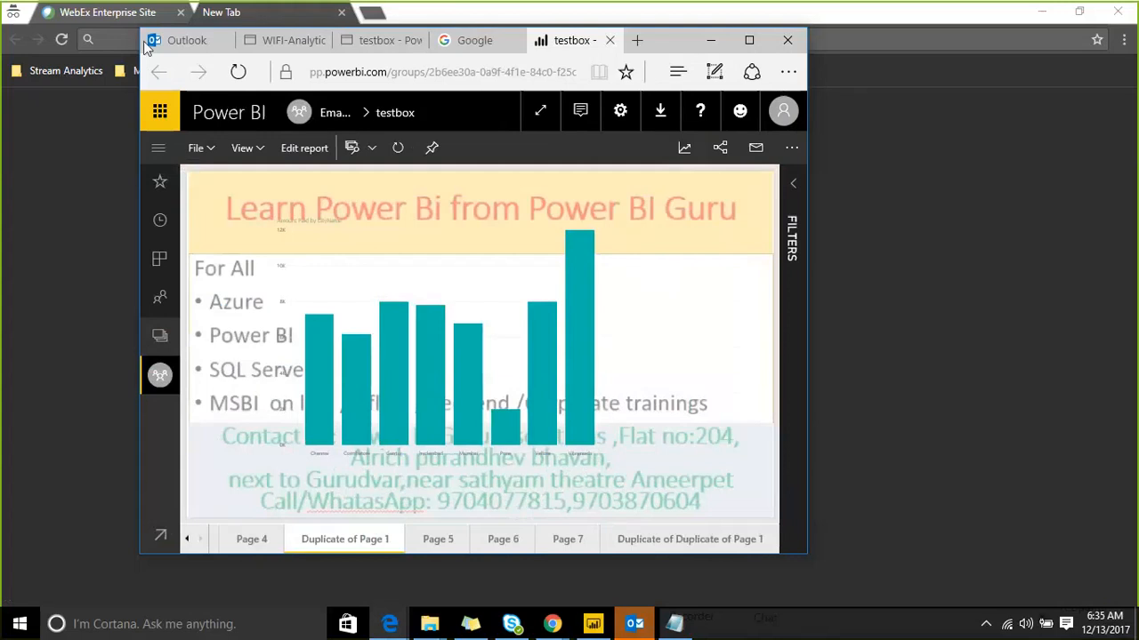
{"action": "left_click_drag", "start_coordinate": [180, 41], "coordinate": [388, 56]}
{"action": "left_click", "coordinate": [1057, 10]}
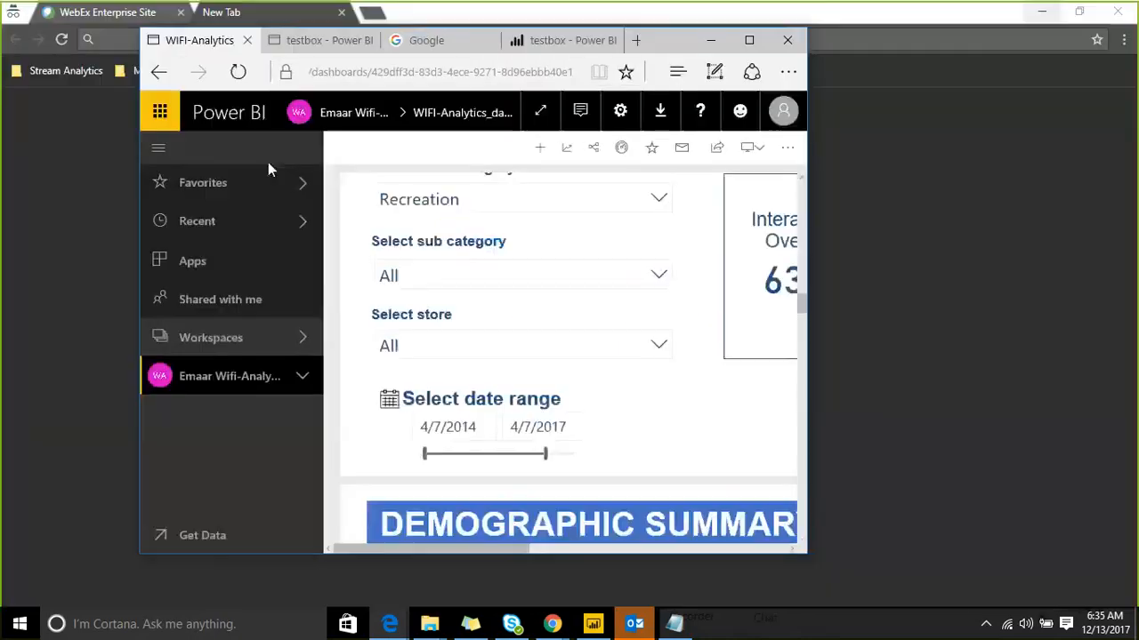
{"action": "left_click", "coordinate": [326, 43]}
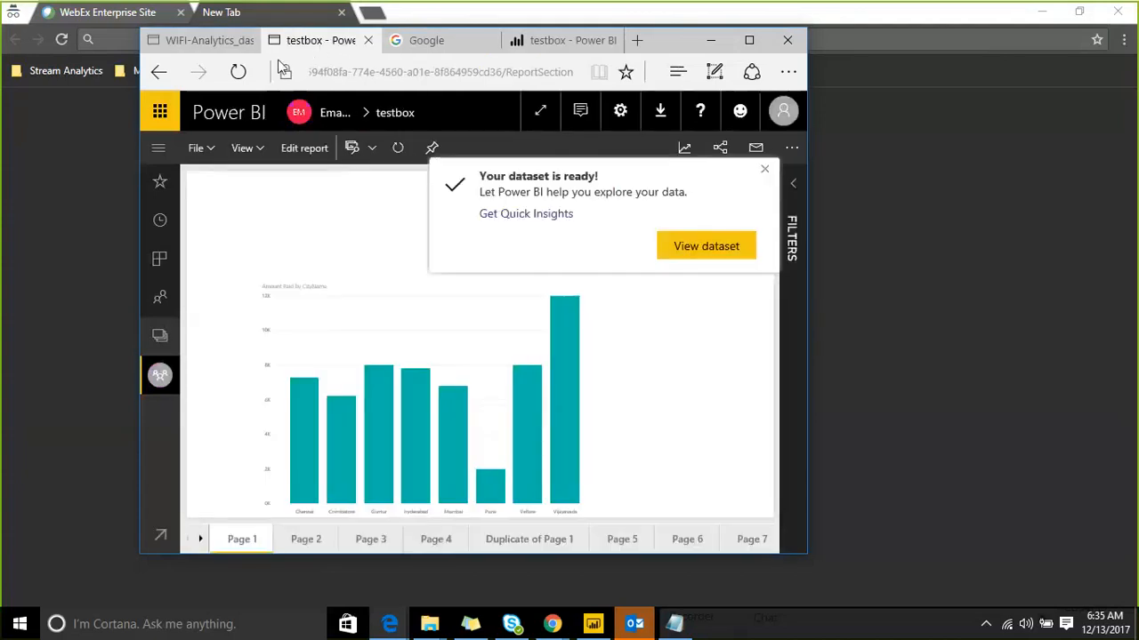
Step: Dismiss the dataset-ready notification, follow the Sales data link again, and maximize the browser
{"action": "left_click", "coordinate": [764, 169]}
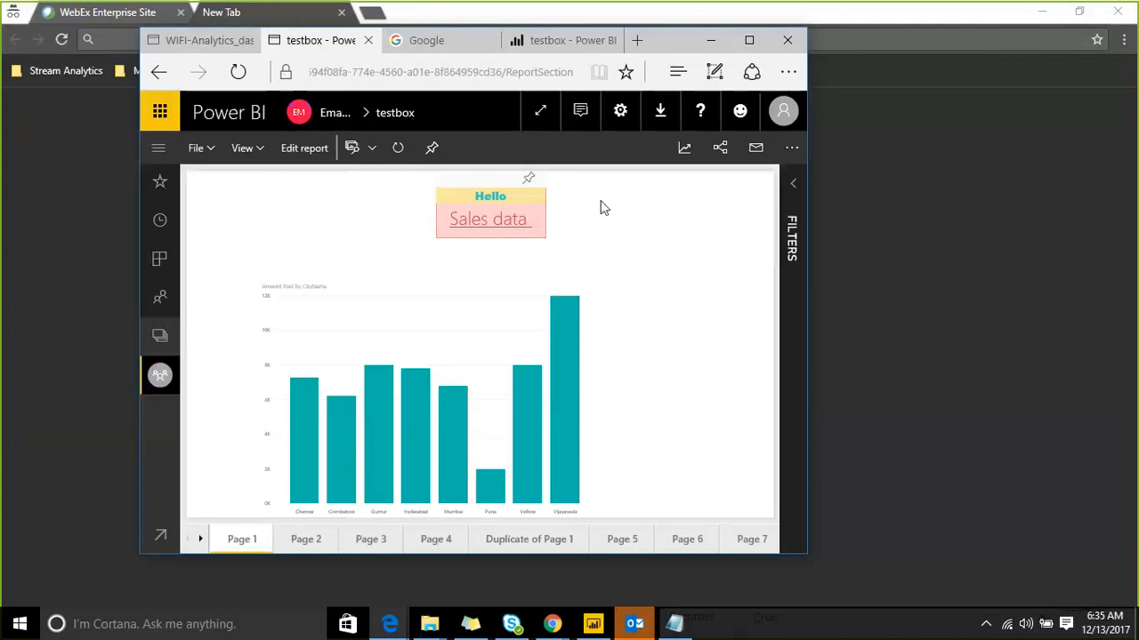
{"action": "left_click", "coordinate": [486, 230]}
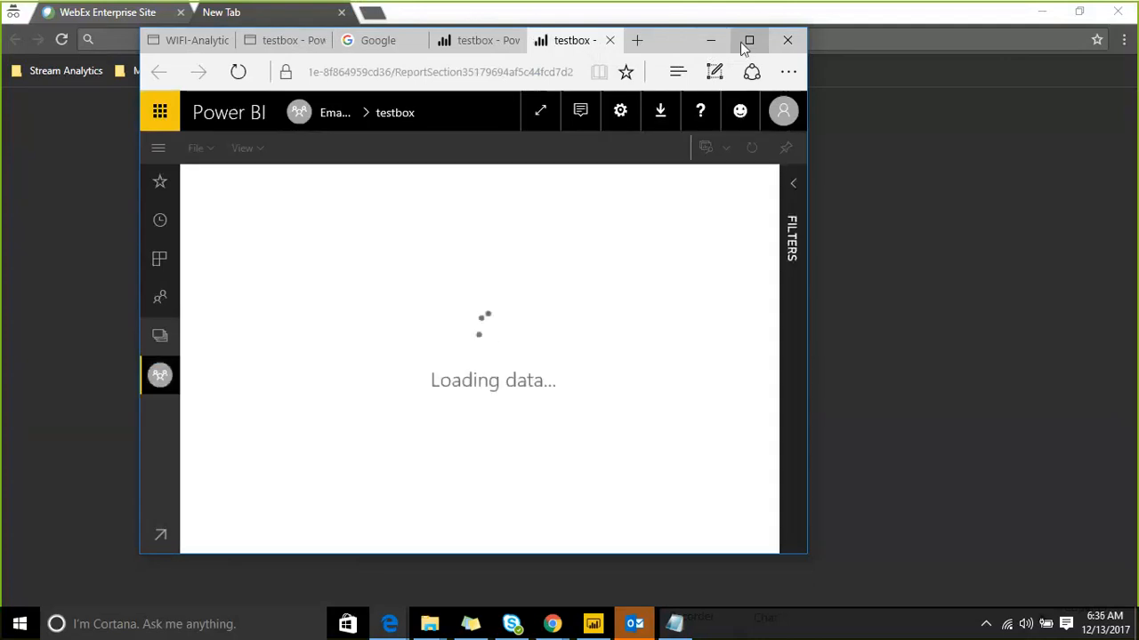
{"action": "left_click", "coordinate": [749, 41]}
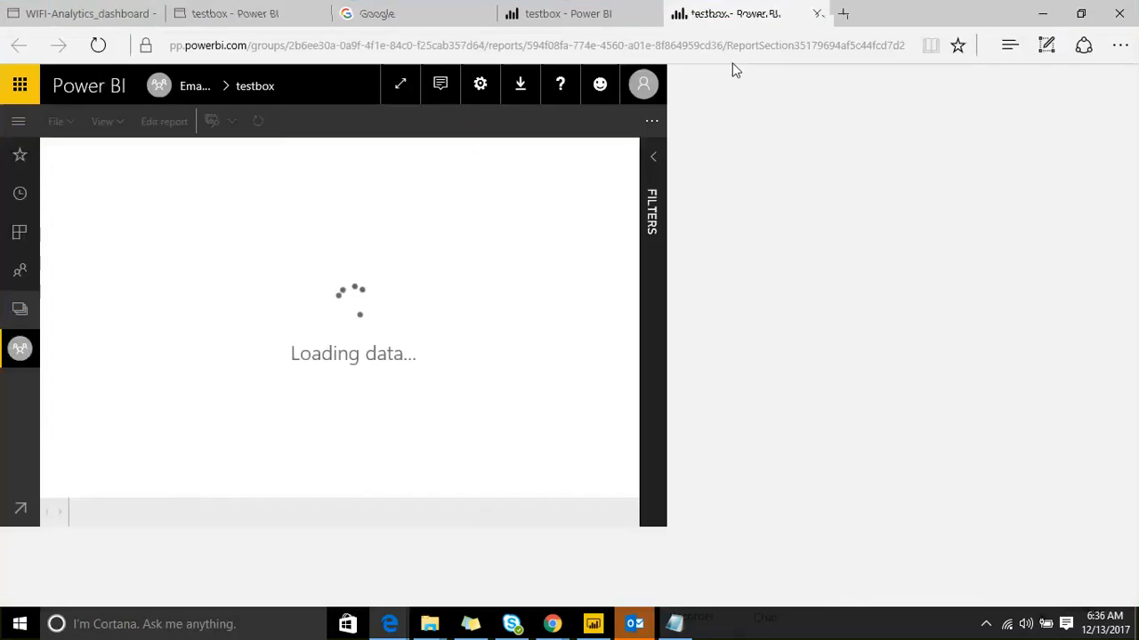
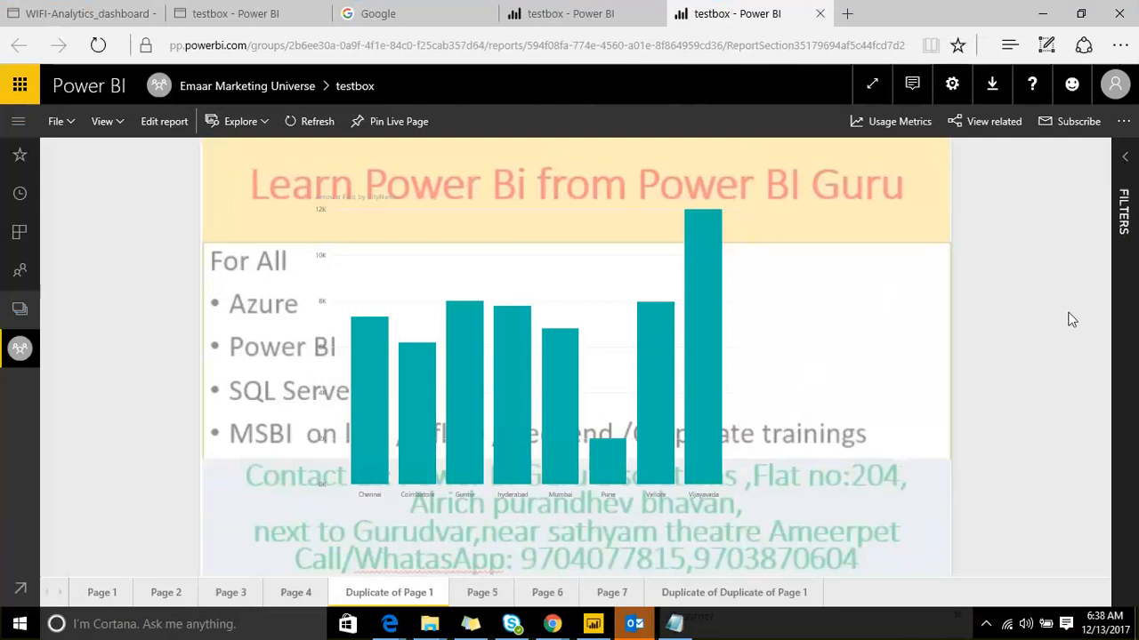
Step: Bring the testbox report in Power BI Desktop to the front
{"action": "left_click", "coordinate": [592, 627]}
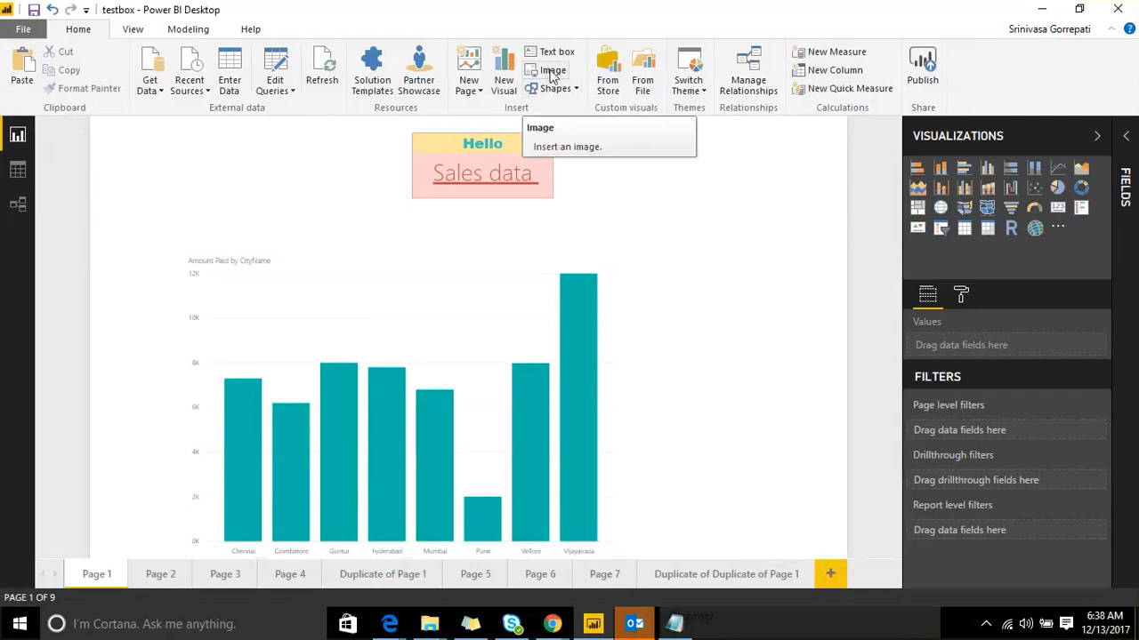
Step: Insert the banner picture on Page 1 and resize its frame
{"action": "left_click", "coordinate": [552, 75]}
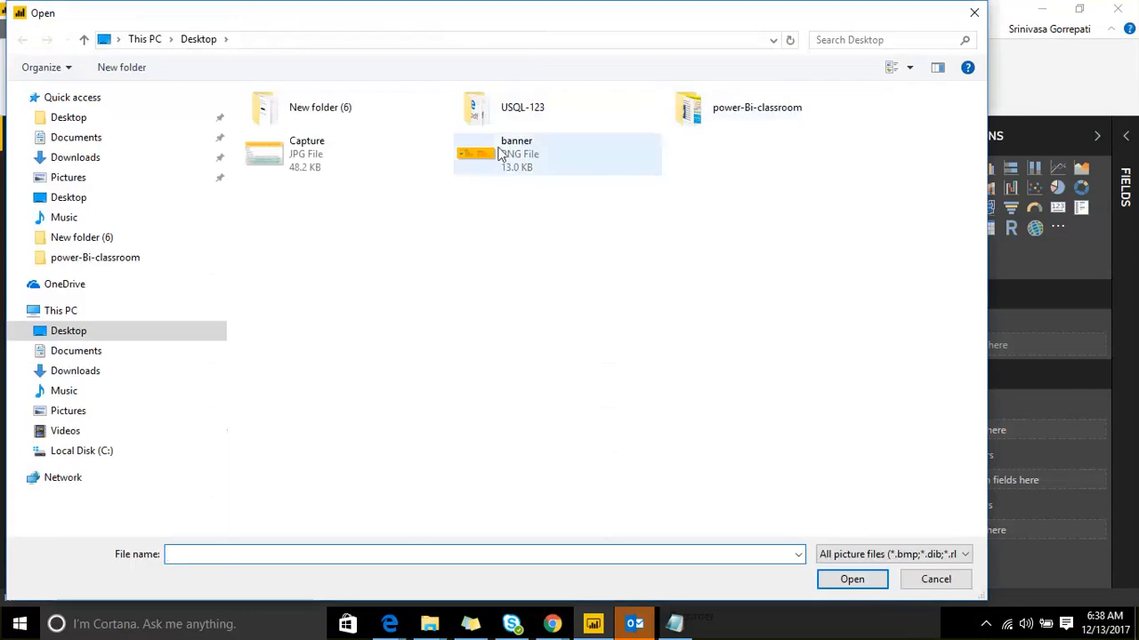
{"action": "left_click", "coordinate": [499, 154]}
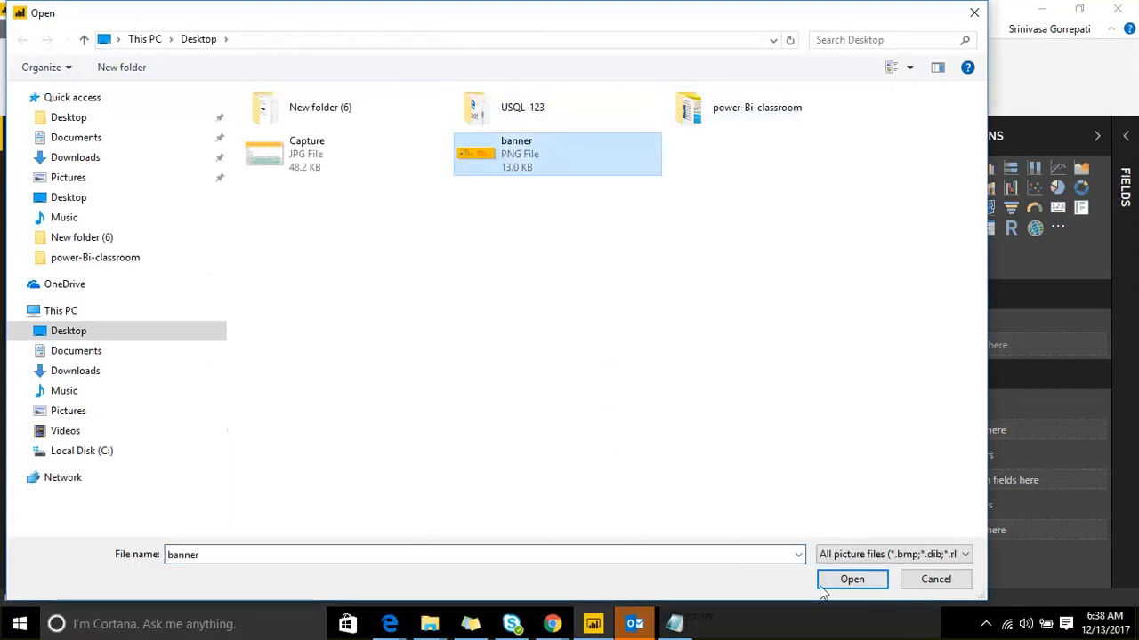
{"action": "left_click", "coordinate": [821, 587]}
{"action": "left_click_drag", "start_coordinate": [794, 307], "coordinate": [808, 199]}
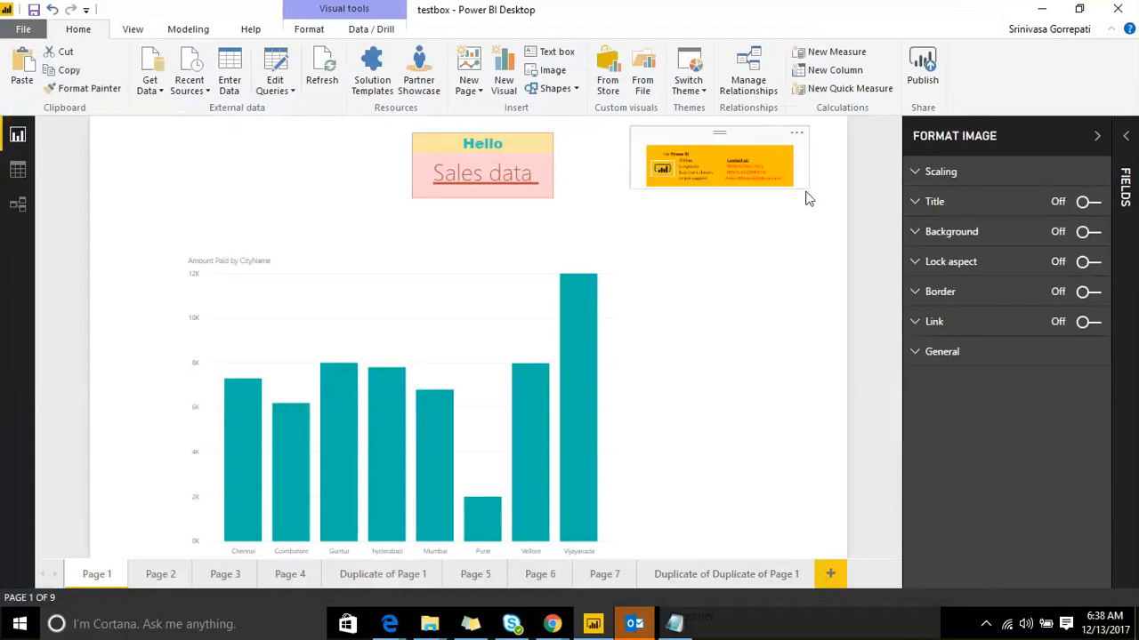
{"action": "left_click", "coordinate": [725, 180]}
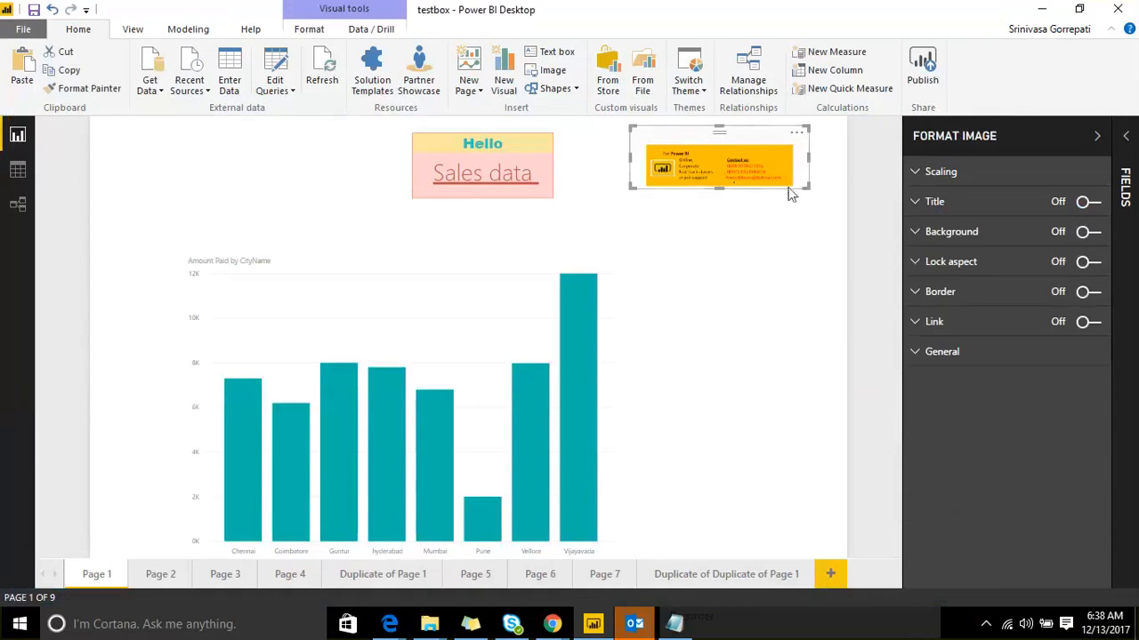
{"action": "left_click_drag", "start_coordinate": [807, 187], "coordinate": [818, 227]}
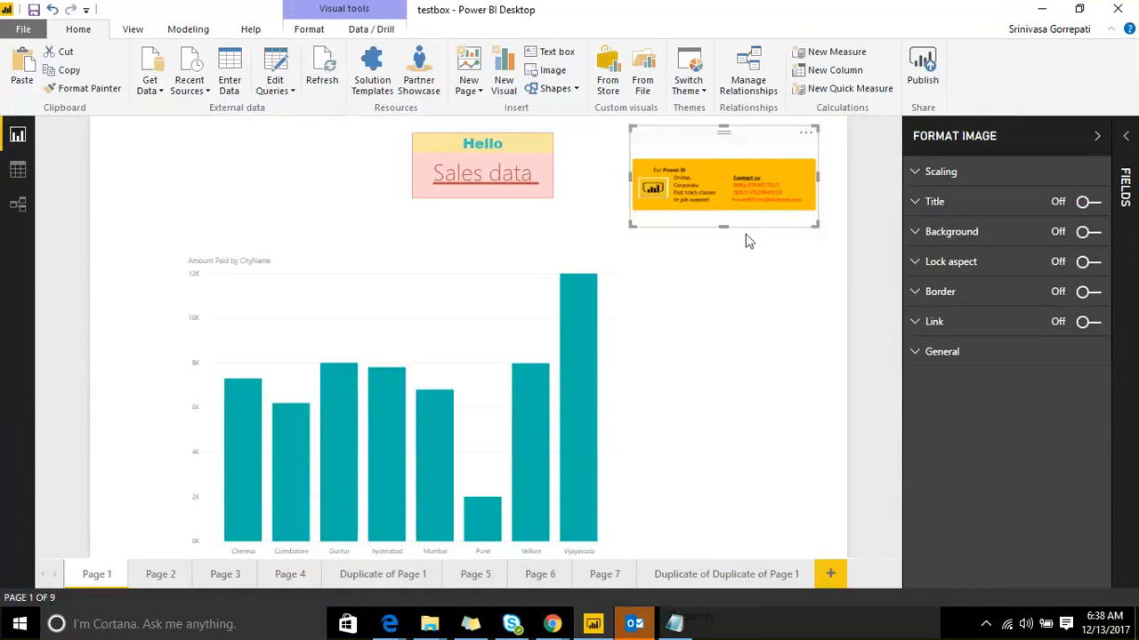
Step: Insert the powerBi logo from New folder (6), shrink it into the top-left corner
{"action": "left_click", "coordinate": [548, 73]}
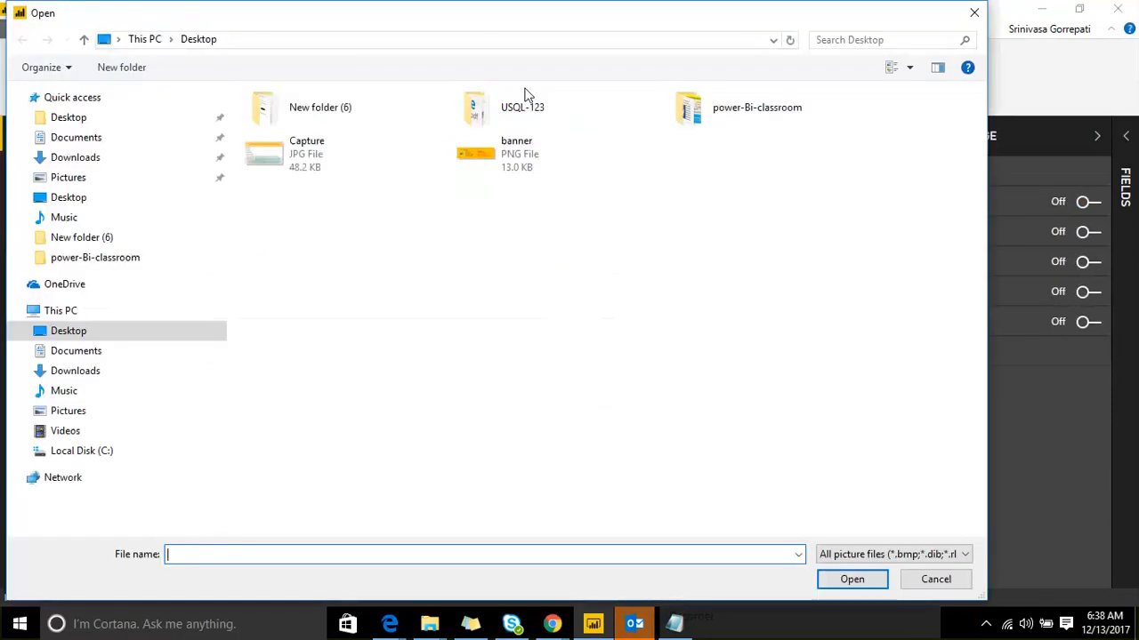
{"action": "double_click", "coordinate": [294, 105]}
{"action": "scroll", "coordinate": [338, 251], "scroll_direction": "up", "scroll_amount": 3, "text": "ctrl"}
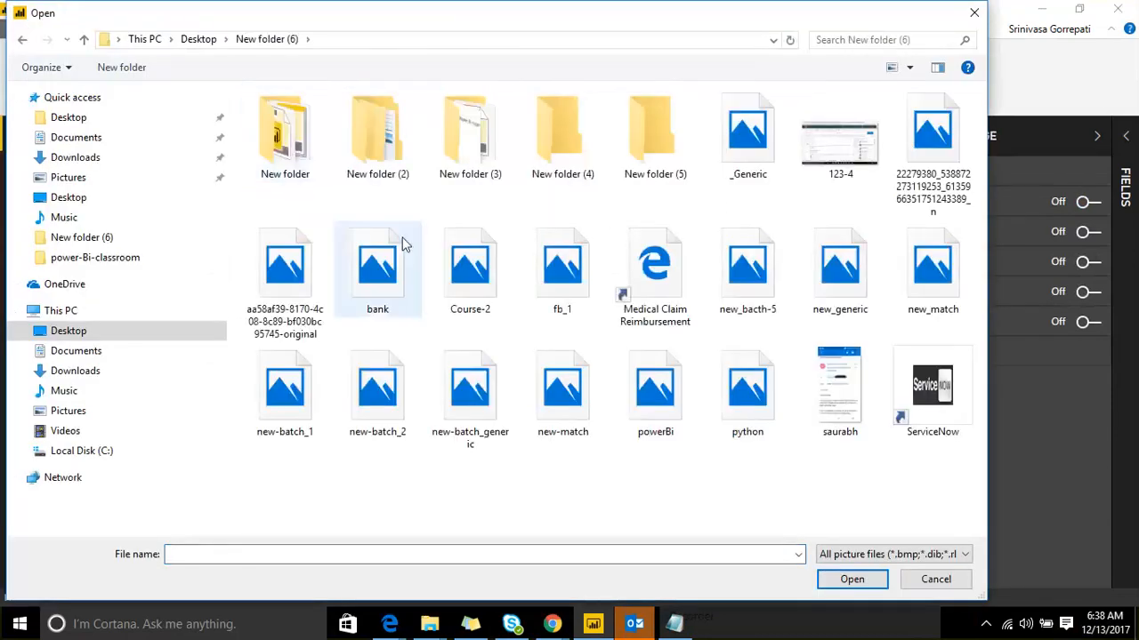
{"action": "left_click", "coordinate": [654, 391]}
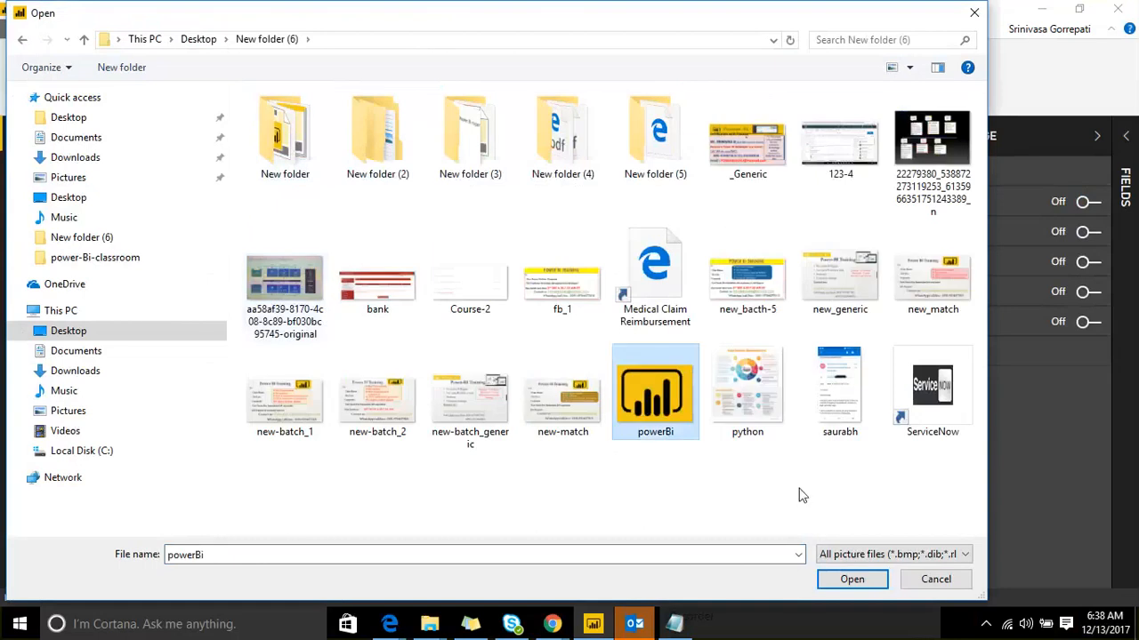
{"action": "left_click", "coordinate": [851, 579]}
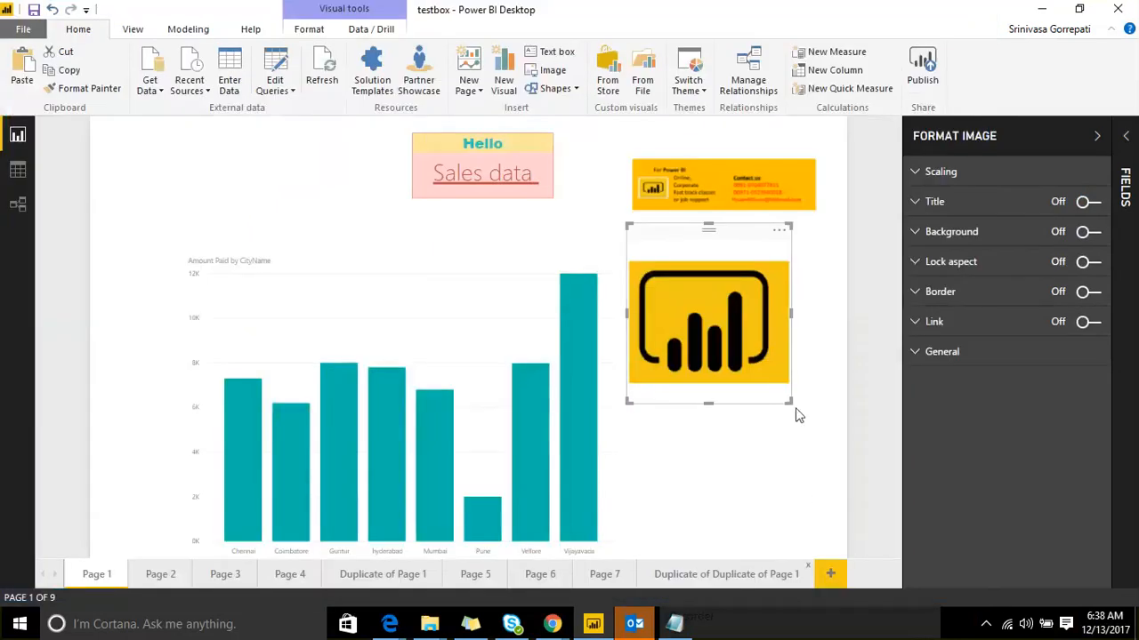
{"action": "left_click_drag", "start_coordinate": [782, 396], "coordinate": [752, 308]}
{"action": "left_click_drag", "start_coordinate": [697, 229], "coordinate": [169, 131]}
{"action": "left_click_drag", "start_coordinate": [232, 208], "coordinate": [224, 190]}
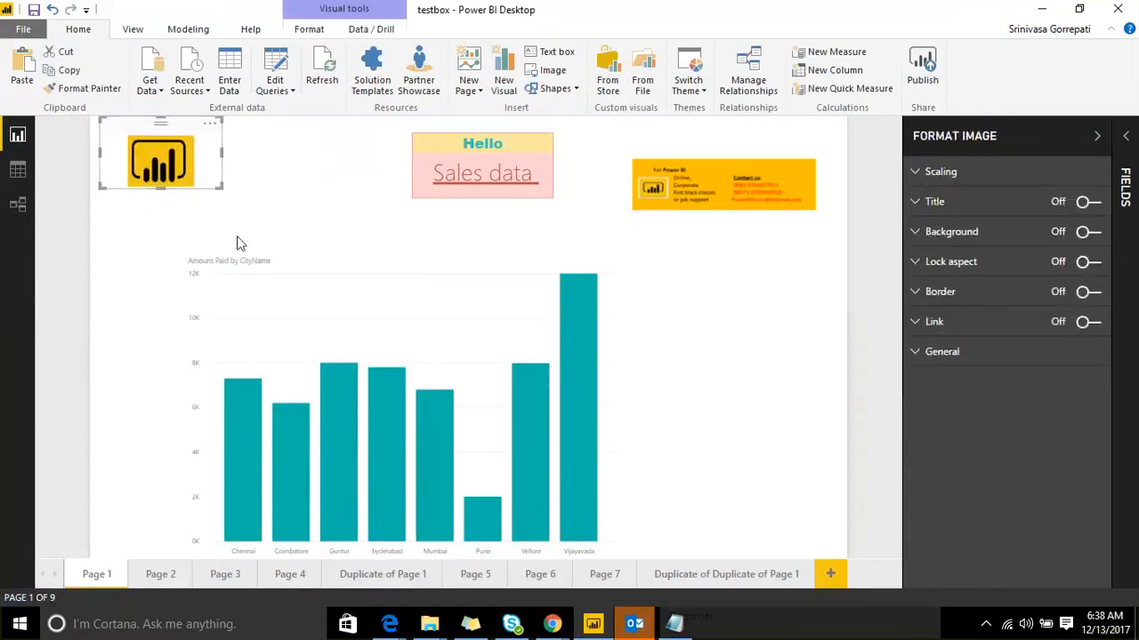
{"action": "left_click", "coordinate": [322, 180]}
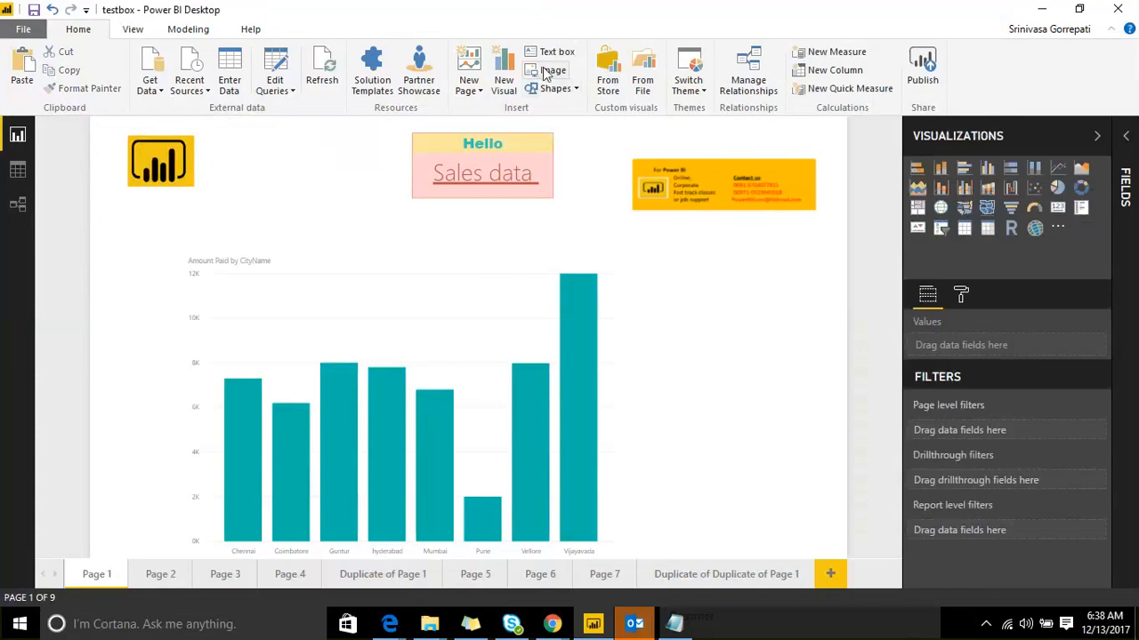
Step: Insert the python data science infographic, nudge it right, and select the logo
{"action": "left_click", "coordinate": [544, 71]}
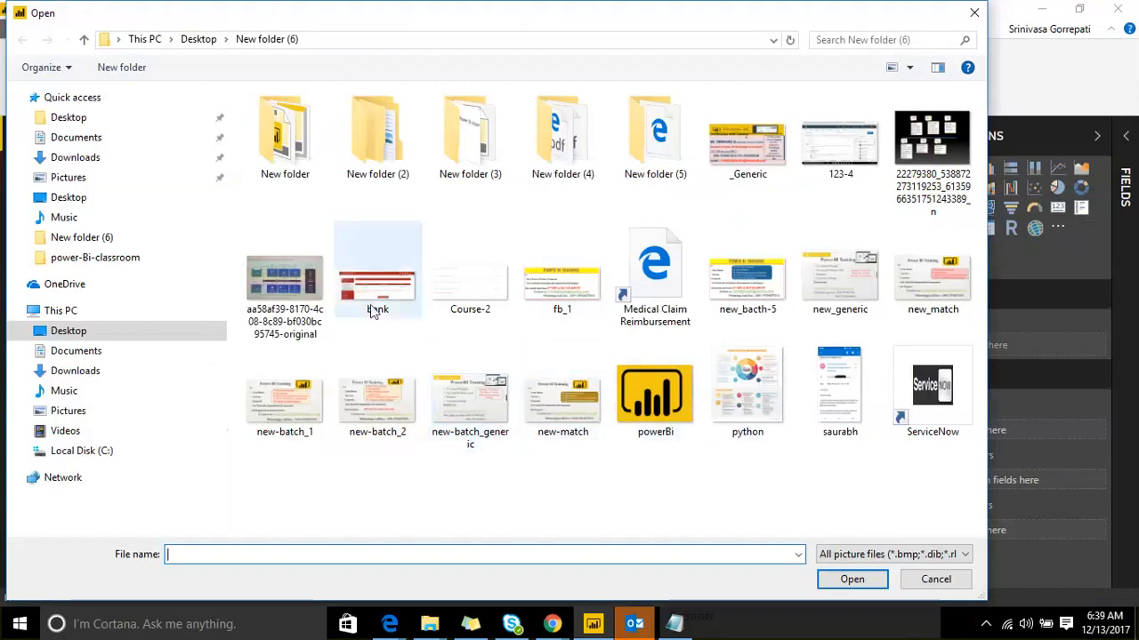
{"action": "left_click", "coordinate": [747, 391]}
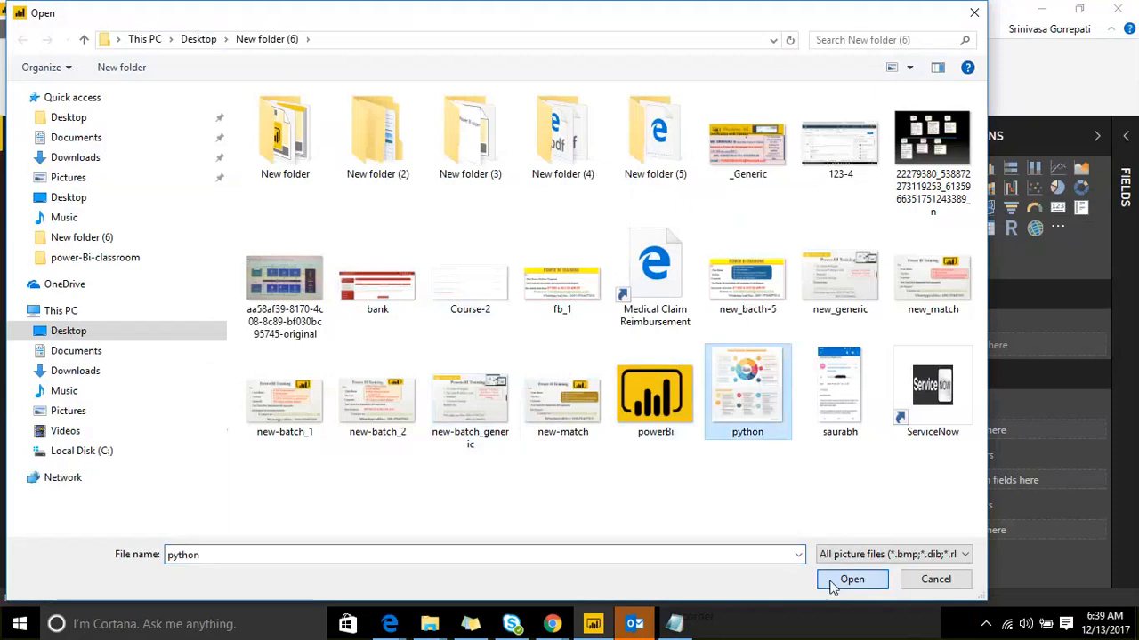
{"action": "left_click", "coordinate": [833, 583]}
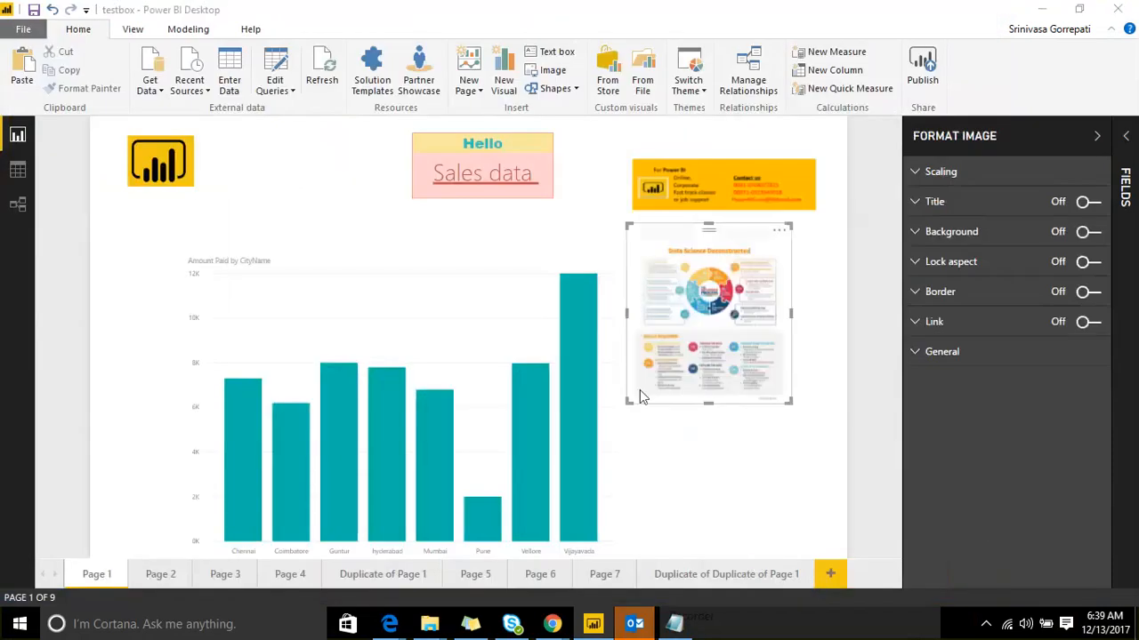
{"action": "left_click_drag", "start_coordinate": [666, 271], "coordinate": [717, 277]}
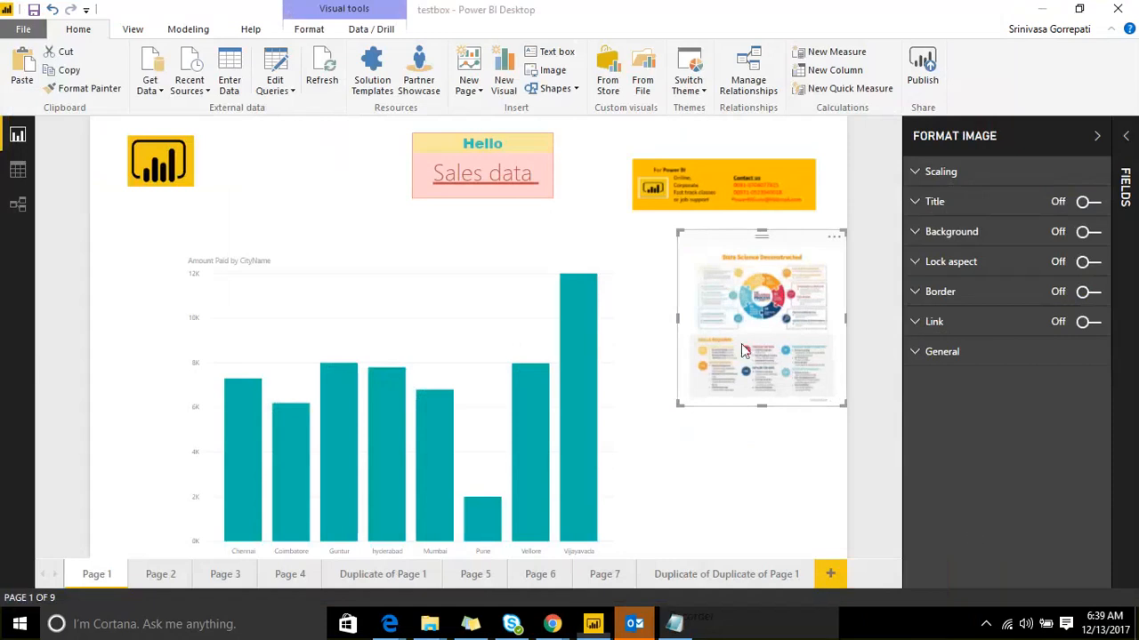
{"action": "left_click", "coordinate": [126, 135]}
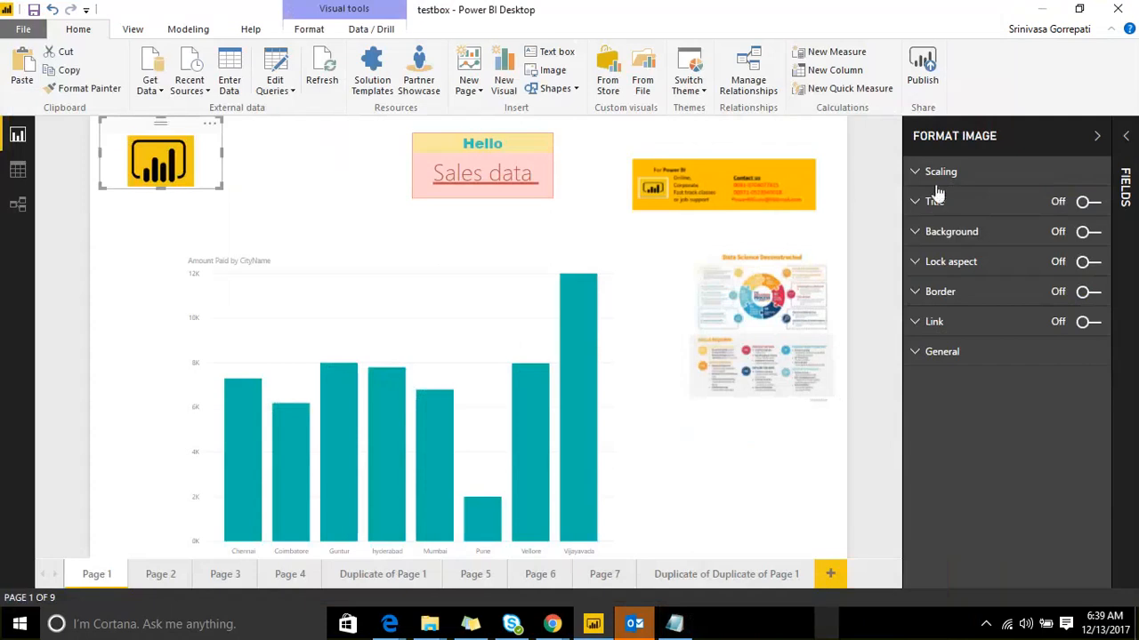
Step: Compare Fit and Fill scaling on the logo, then settle on Normal scaling
{"action": "left_click", "coordinate": [921, 173]}
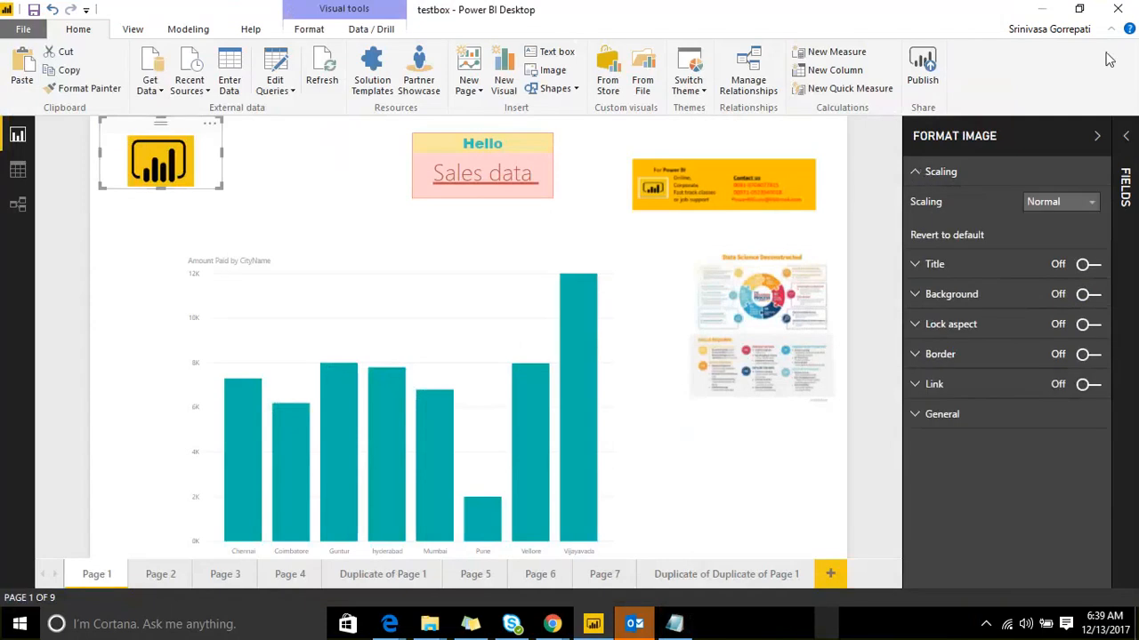
{"action": "left_click", "coordinate": [1077, 203]}
{"action": "left_click", "coordinate": [1071, 239]}
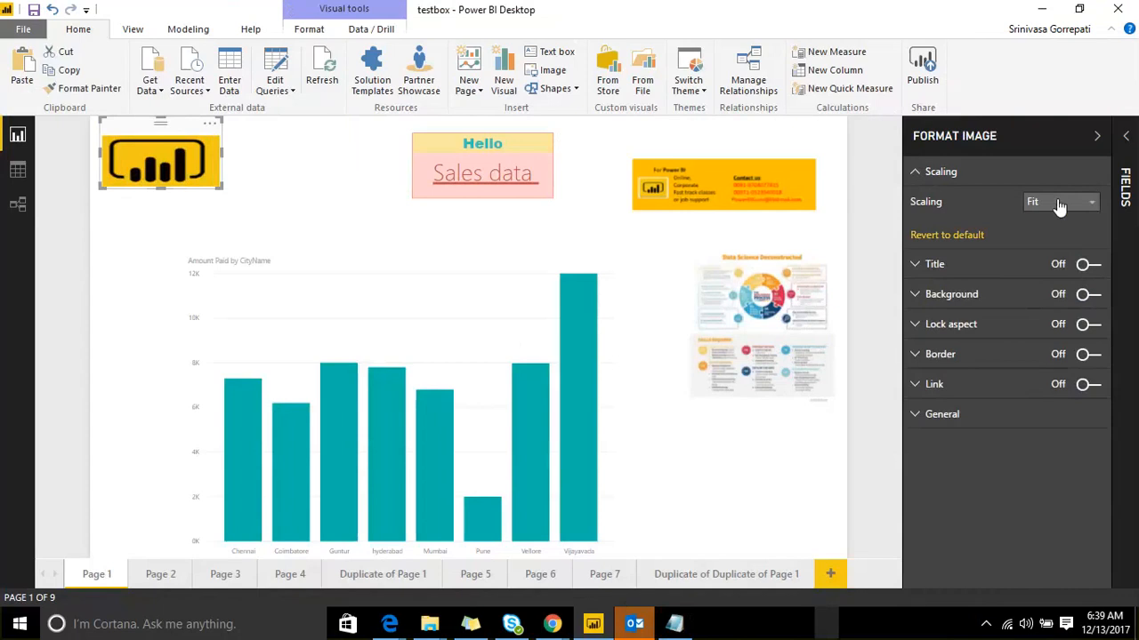
{"action": "left_click", "coordinate": [1058, 204]}
{"action": "left_click", "coordinate": [1055, 253]}
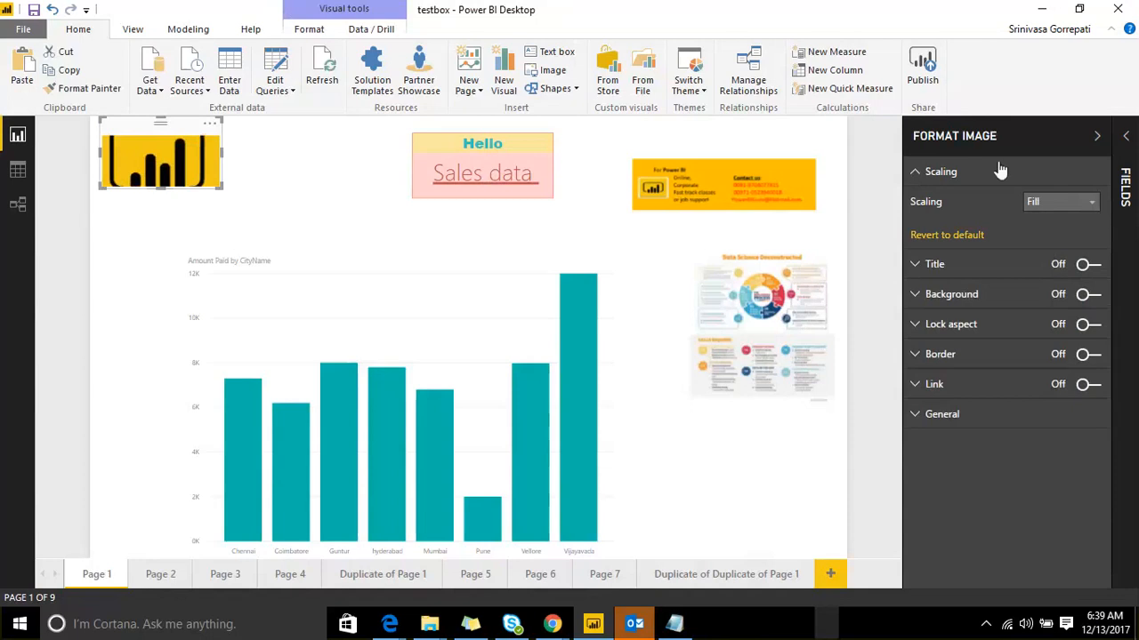
{"action": "left_click", "coordinate": [1071, 205]}
{"action": "left_click", "coordinate": [1059, 238]}
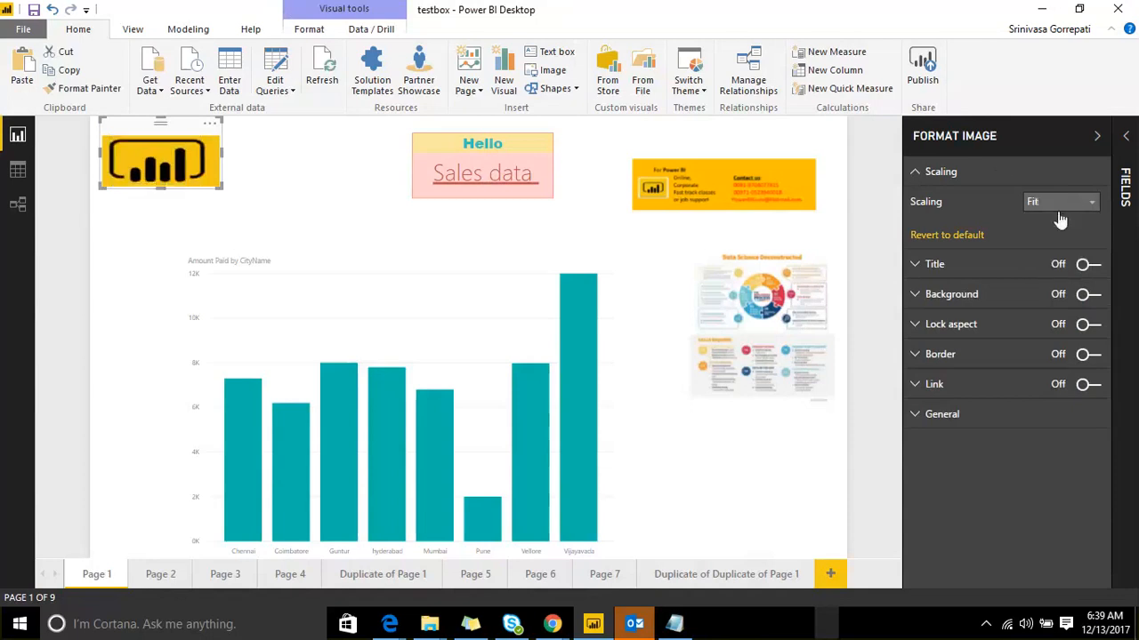
{"action": "left_click", "coordinate": [1059, 205]}
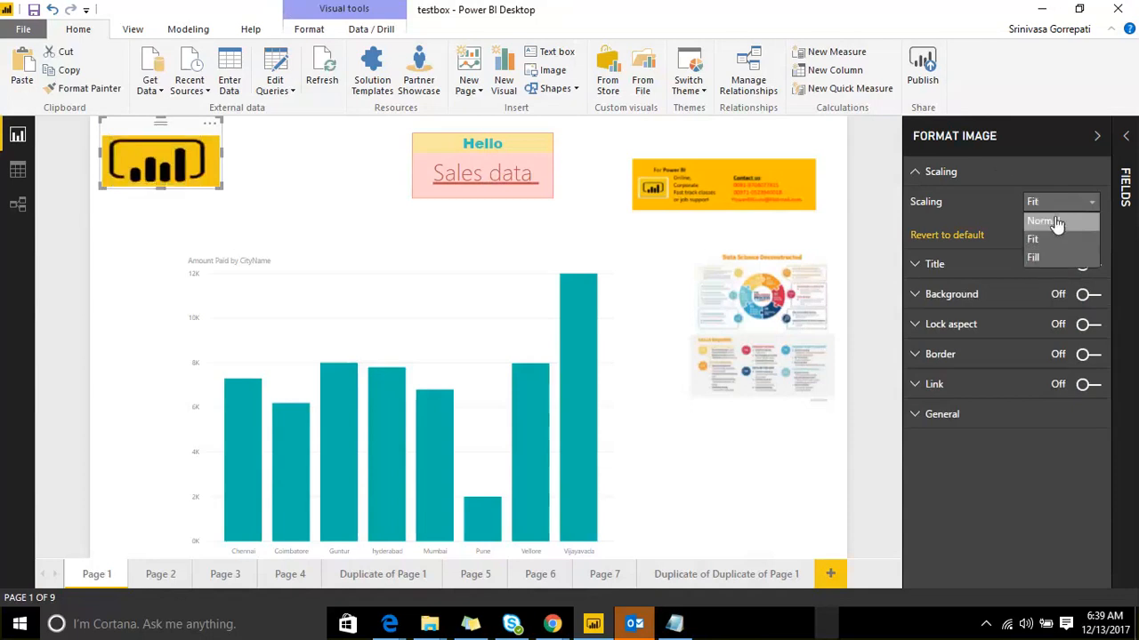
{"action": "left_click", "coordinate": [1055, 222]}
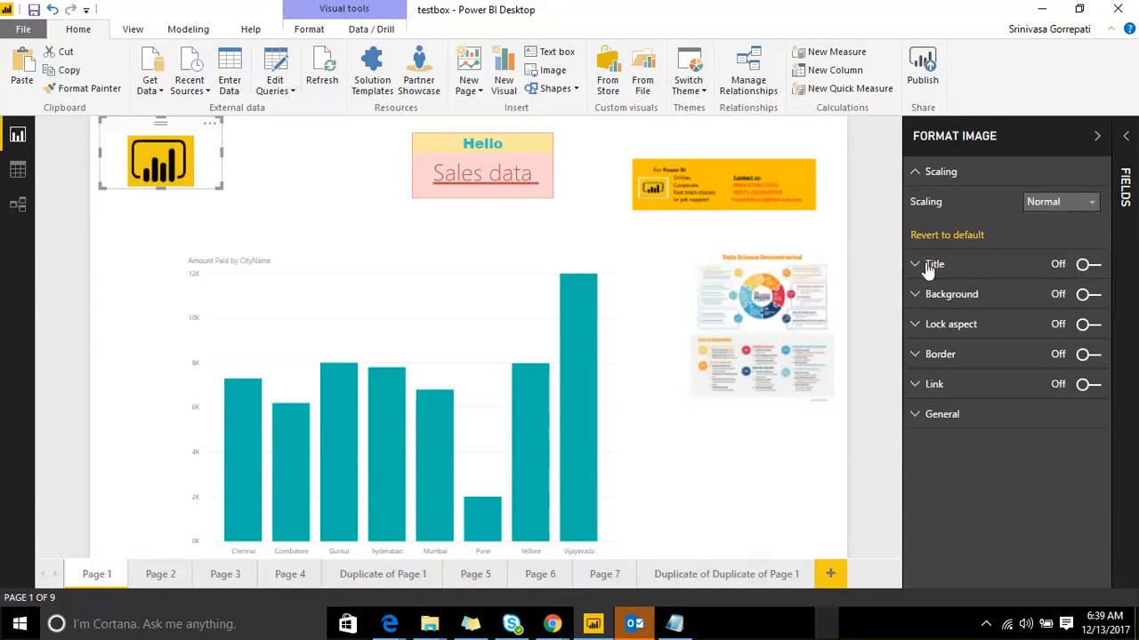
{"action": "left_click", "coordinate": [921, 264]}
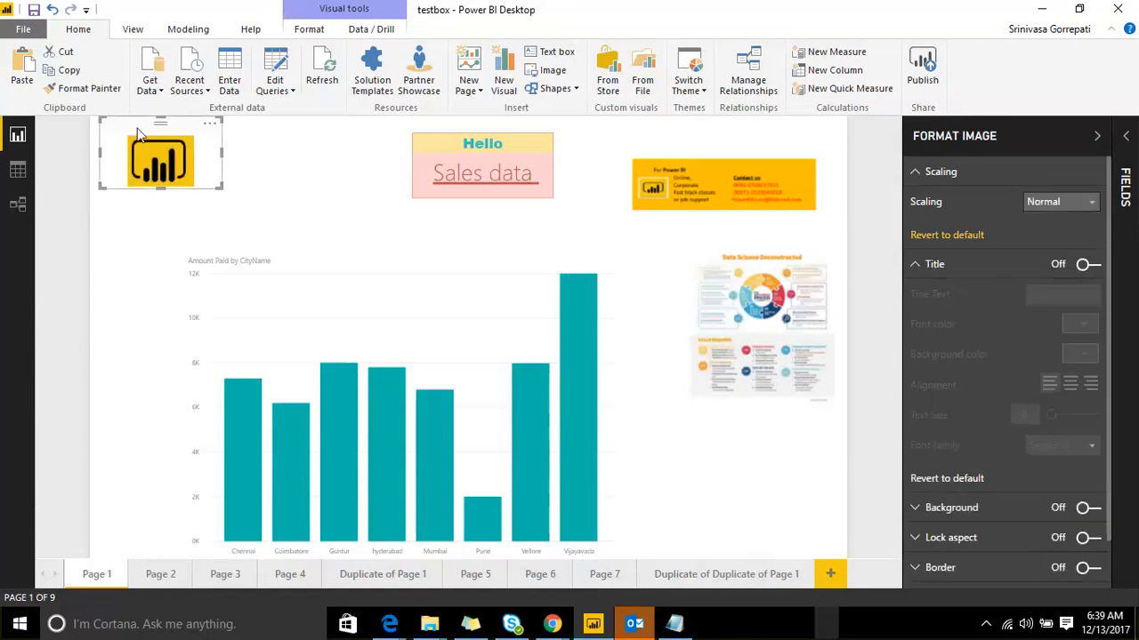
Step: Turn on the logo's title, centered with text size 18
{"action": "left_click", "coordinate": [1085, 265]}
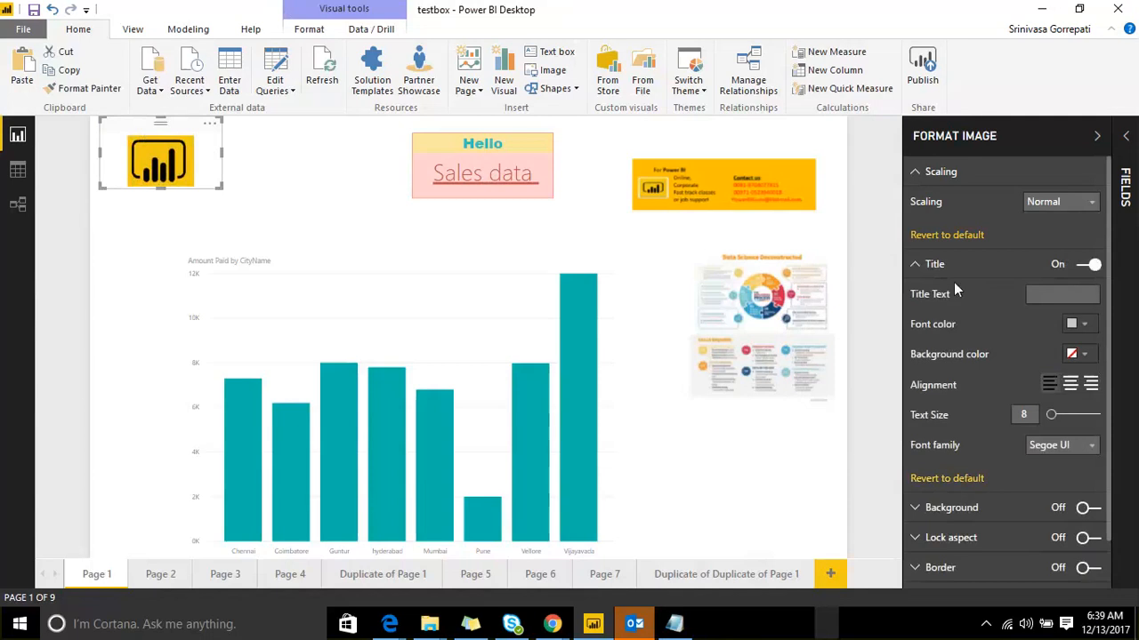
{"action": "left_click", "coordinate": [919, 173]}
{"action": "left_click", "coordinate": [916, 203]}
{"action": "left_click", "coordinate": [914, 207]}
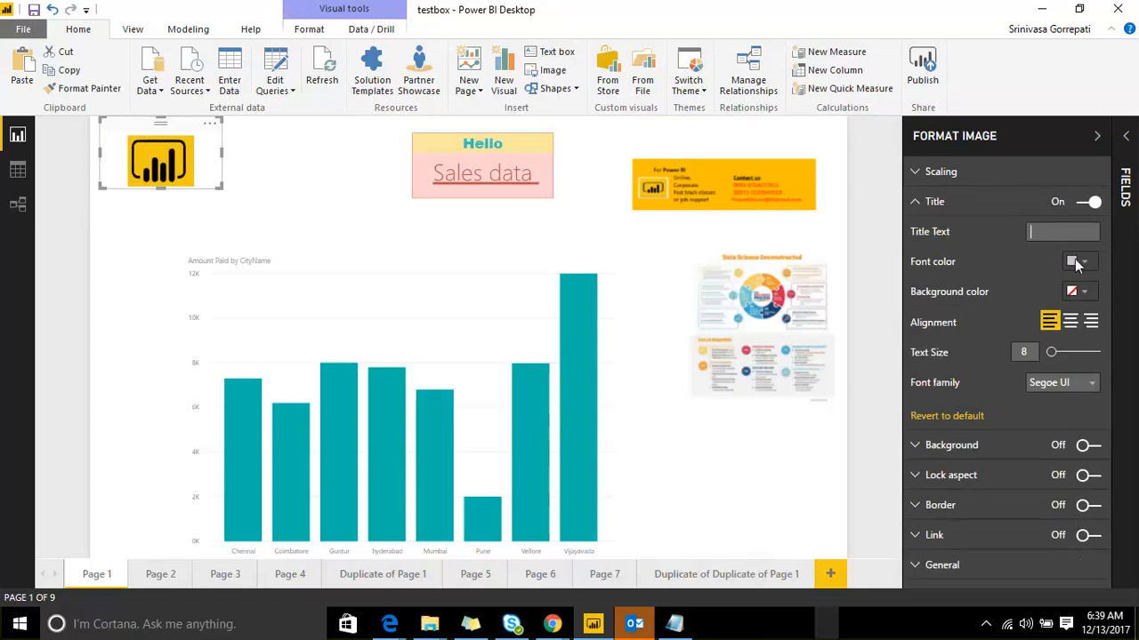
{"action": "left_click", "coordinate": [1070, 321]}
{"action": "left_click", "coordinate": [1064, 354]}
Step: Give the logo a light pink background and a border, and turn its link on
{"action": "left_click", "coordinate": [916, 445]}
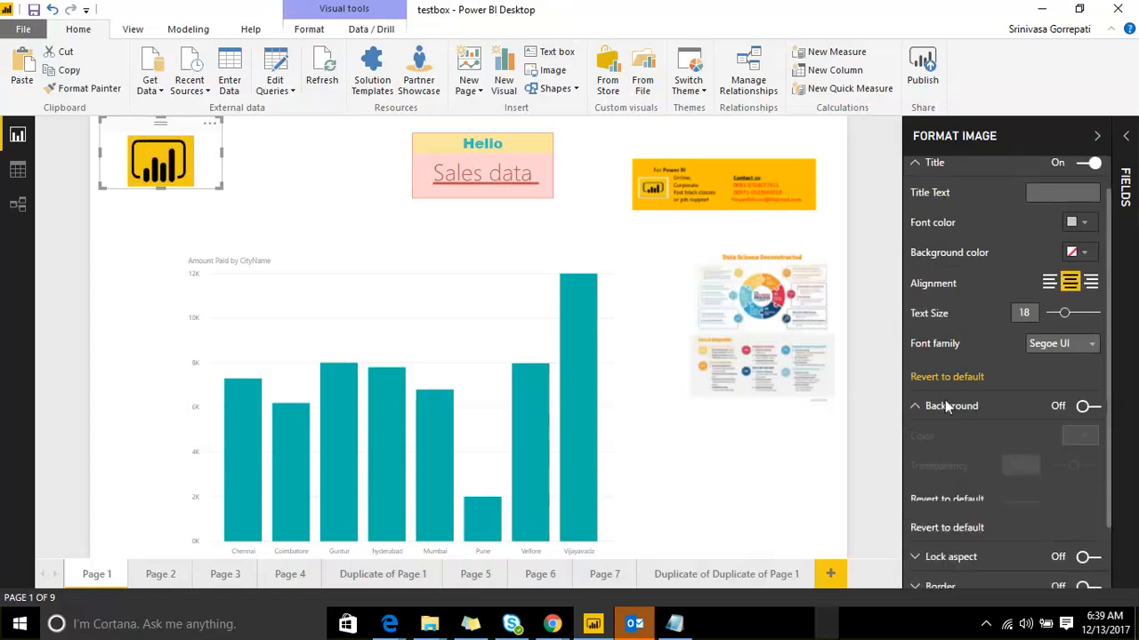
{"action": "left_click", "coordinate": [1089, 361]}
{"action": "left_click", "coordinate": [1078, 391]}
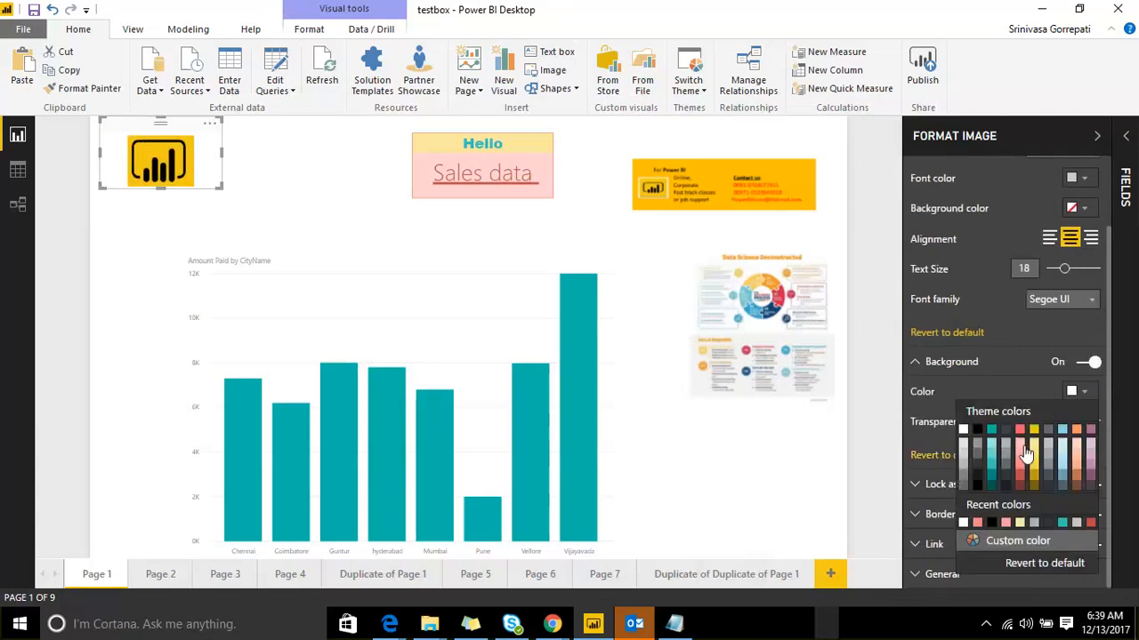
{"action": "left_click", "coordinate": [1024, 450]}
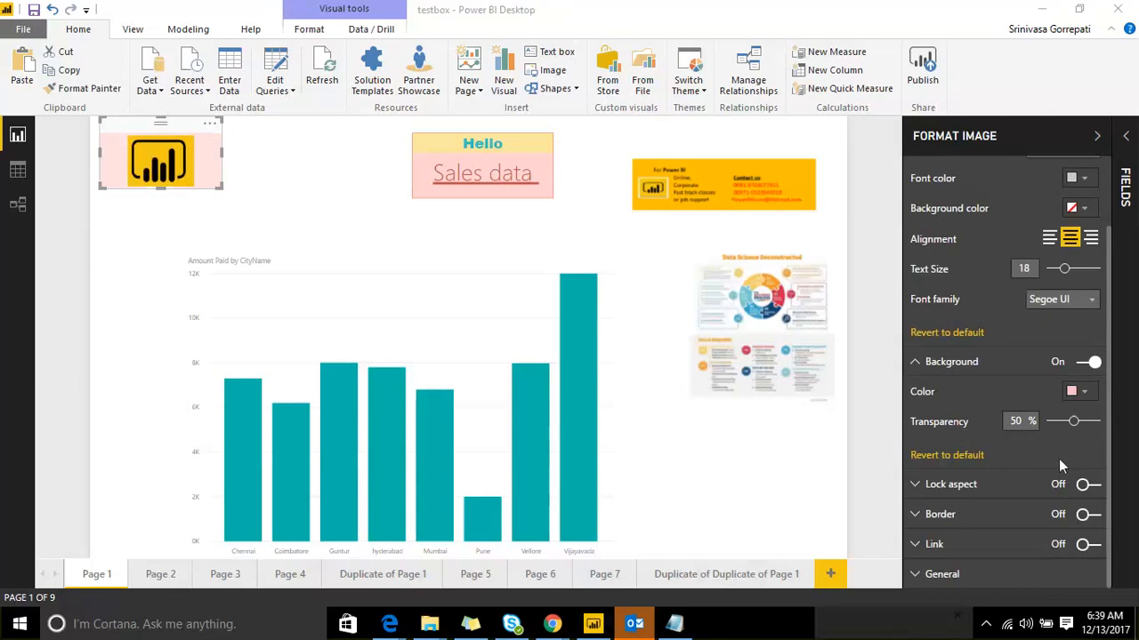
{"action": "left_click", "coordinate": [1090, 516]}
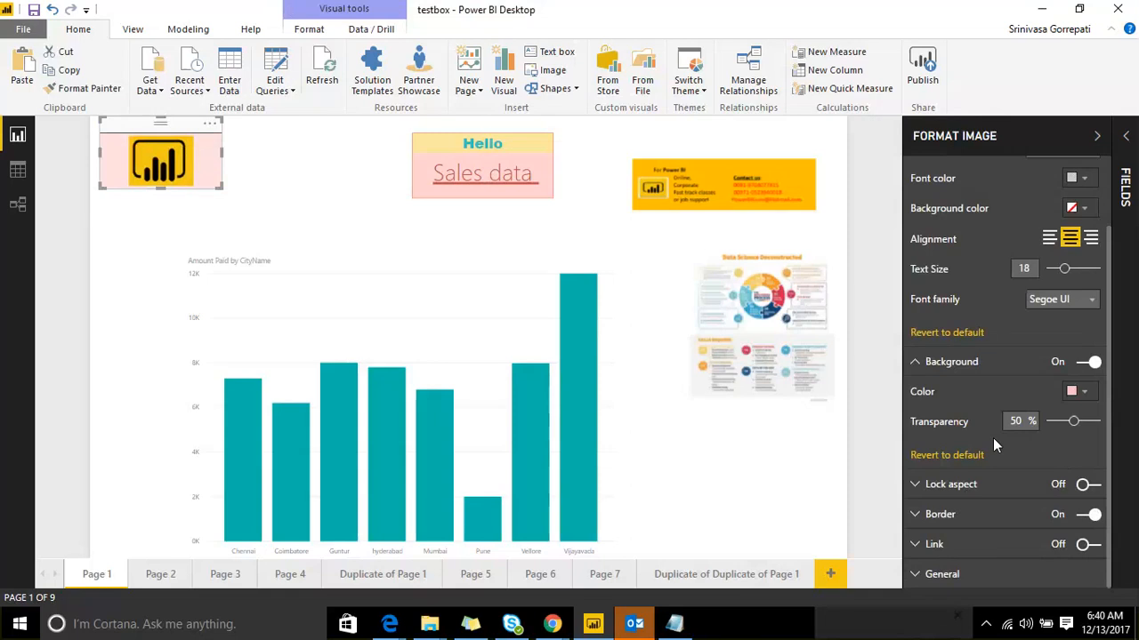
{"action": "left_click", "coordinate": [338, 180]}
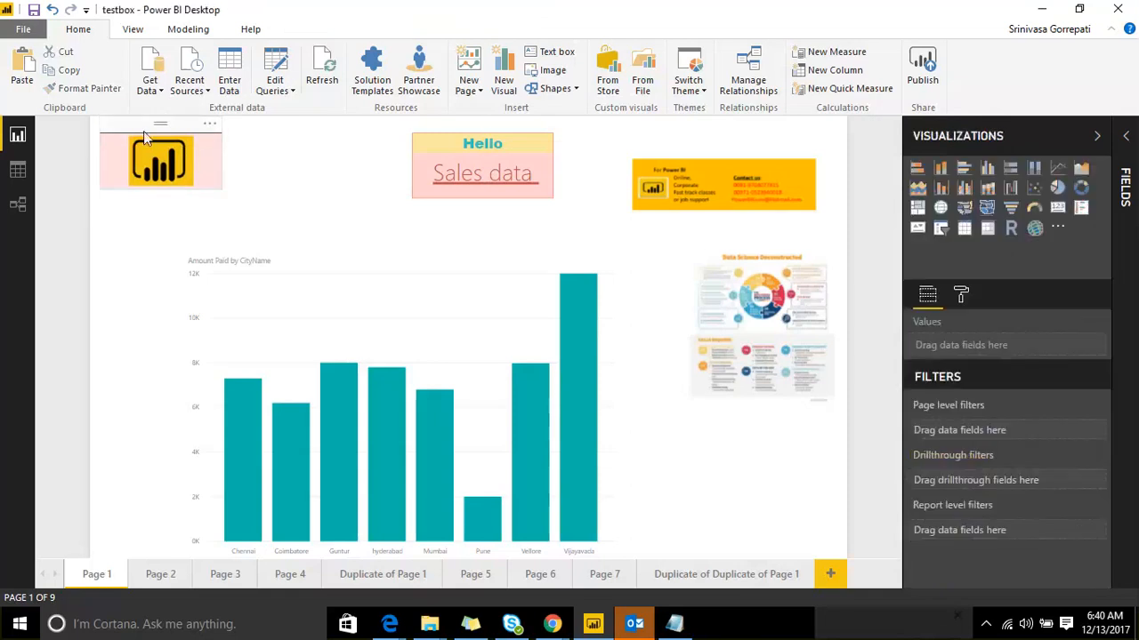
{"action": "left_click", "coordinate": [143, 131]}
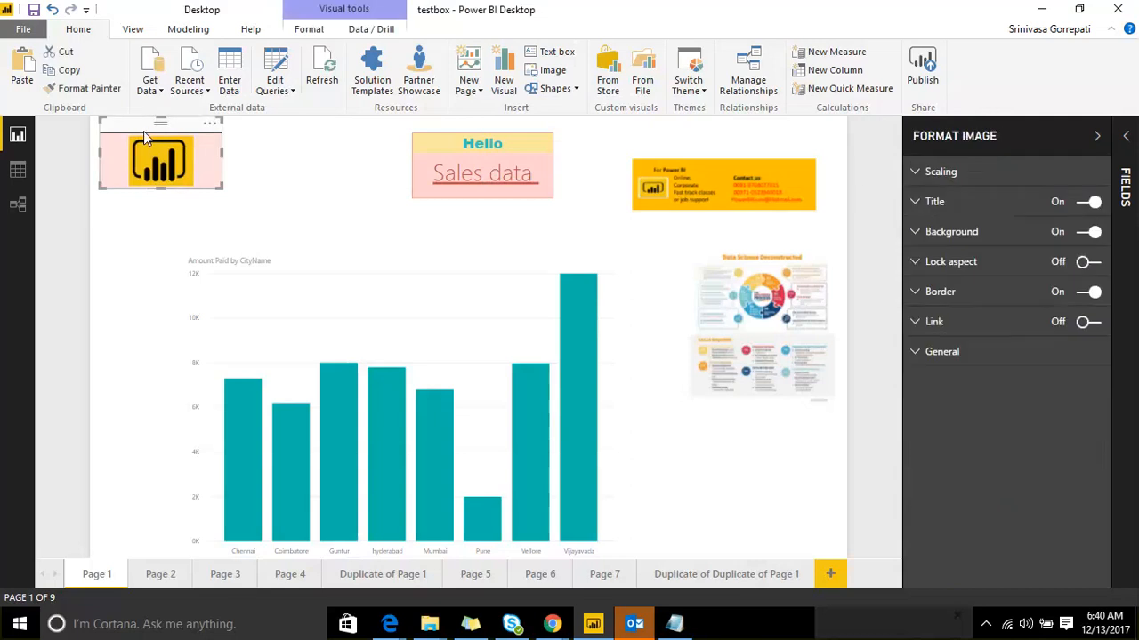
{"action": "left_click", "coordinate": [1088, 323]}
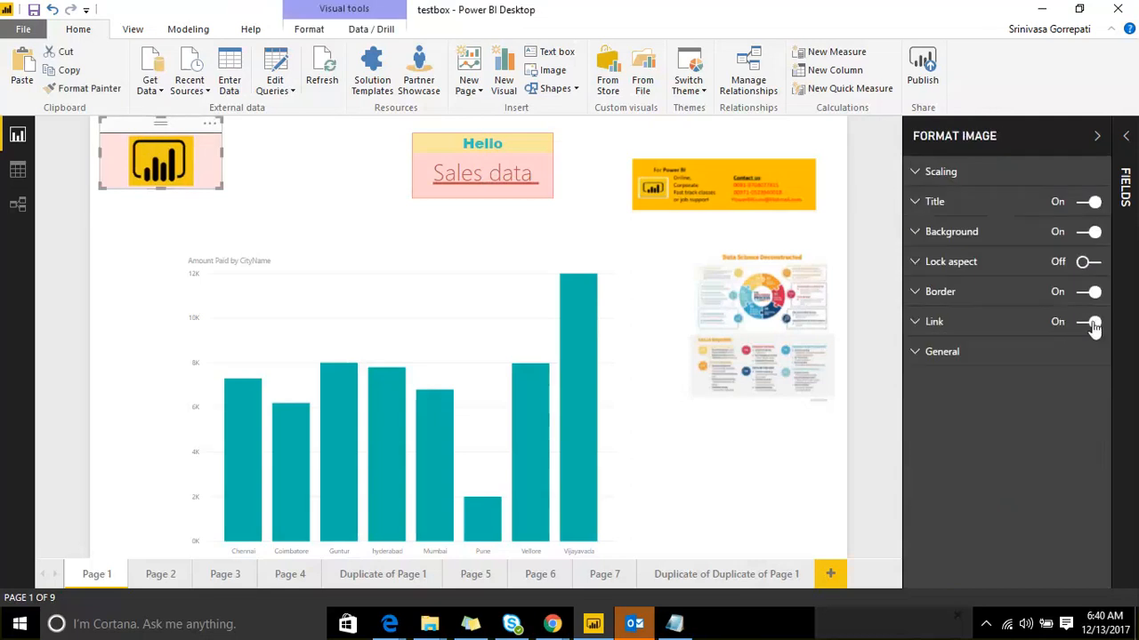
{"action": "left_click", "coordinate": [323, 198]}
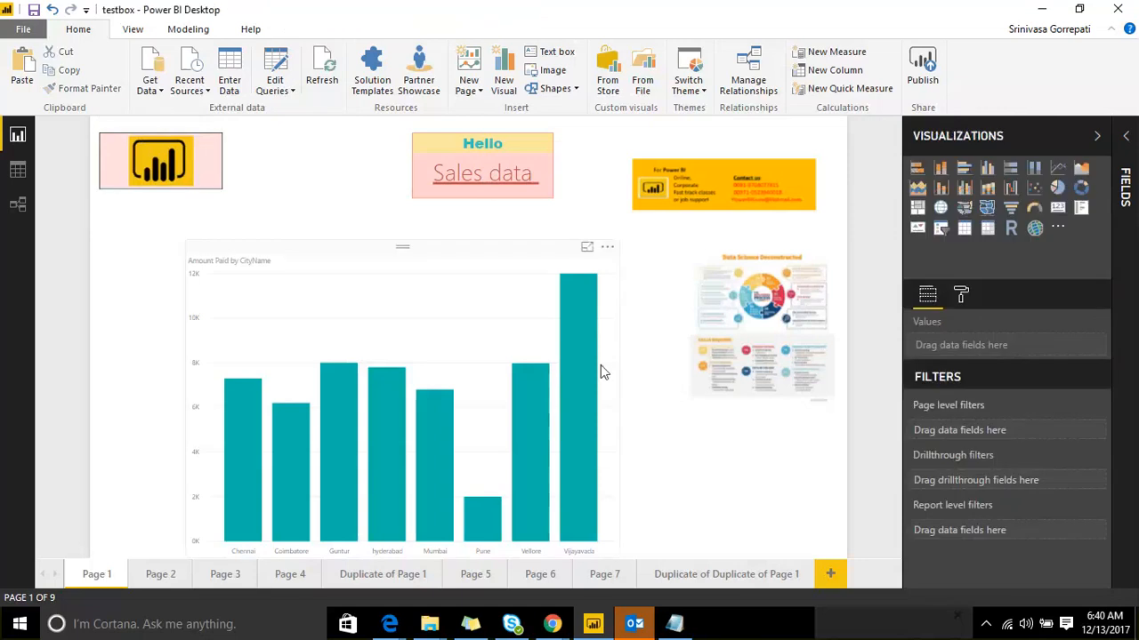
Step: Open Drill_through_report.pbix from This PC > Desktop, then switch to Edge
{"action": "left_click", "coordinate": [23, 30]}
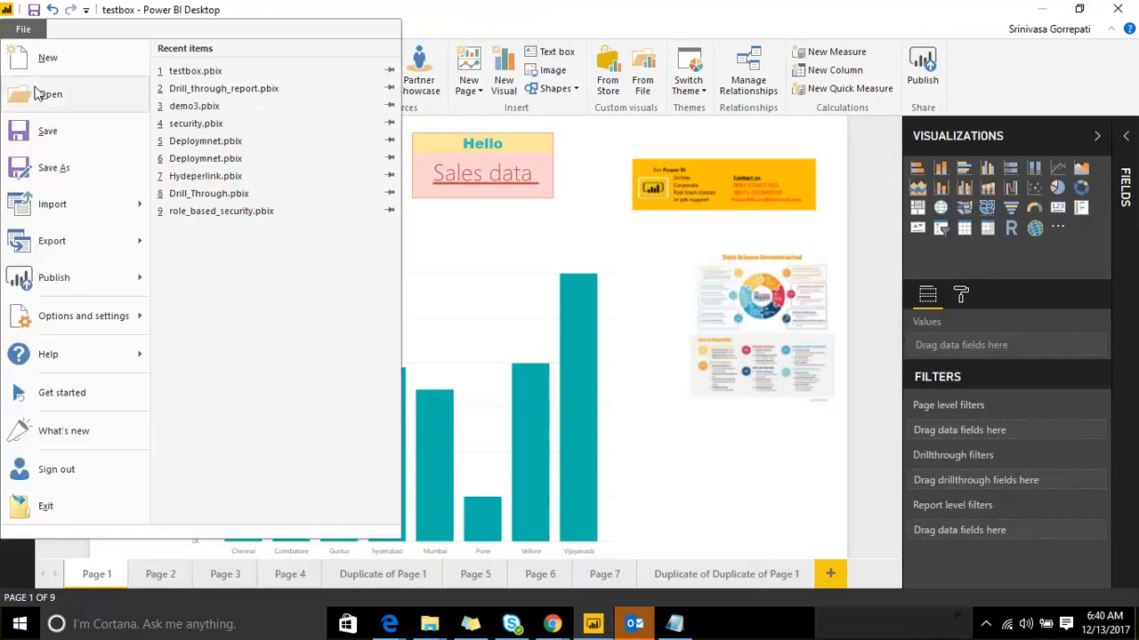
{"action": "left_click", "coordinate": [43, 94]}
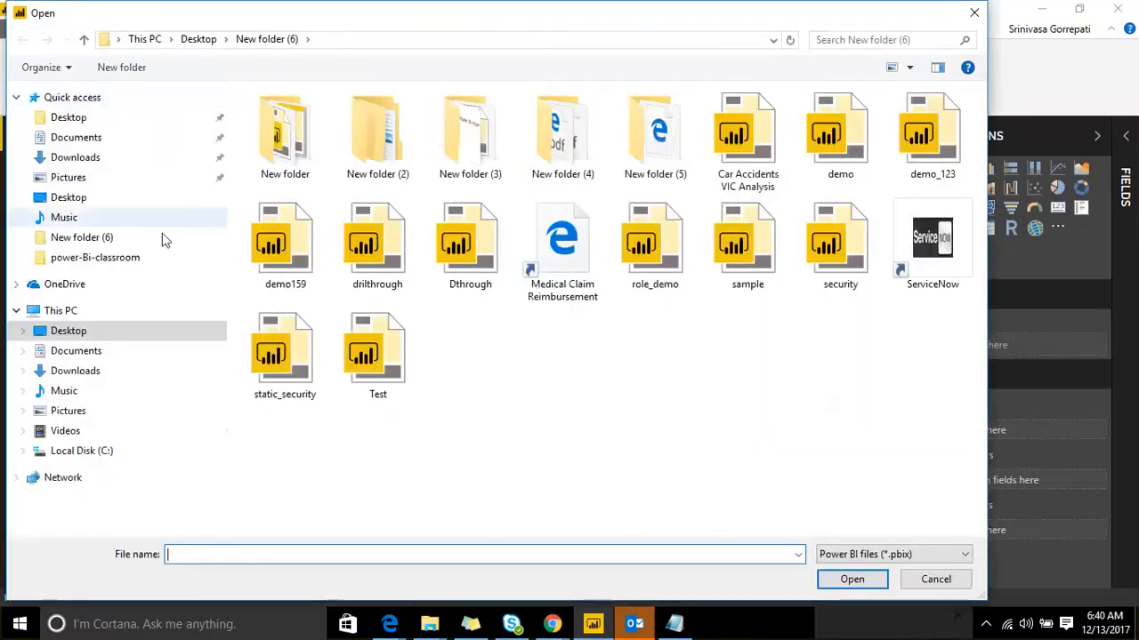
{"action": "left_click", "coordinate": [89, 353]}
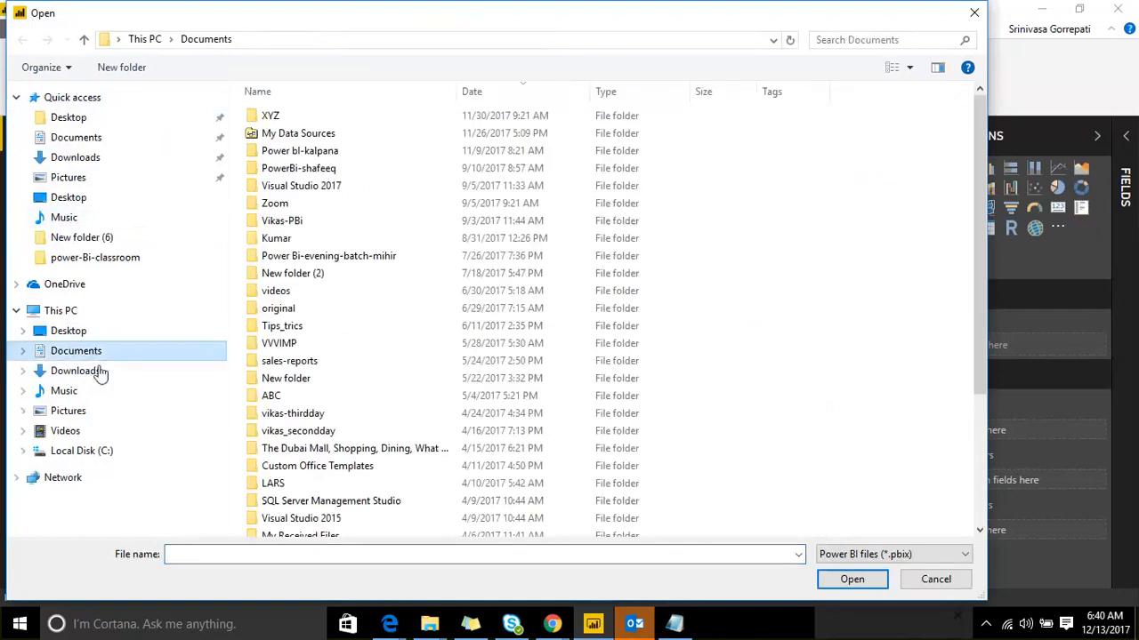
{"action": "left_click", "coordinate": [69, 119]}
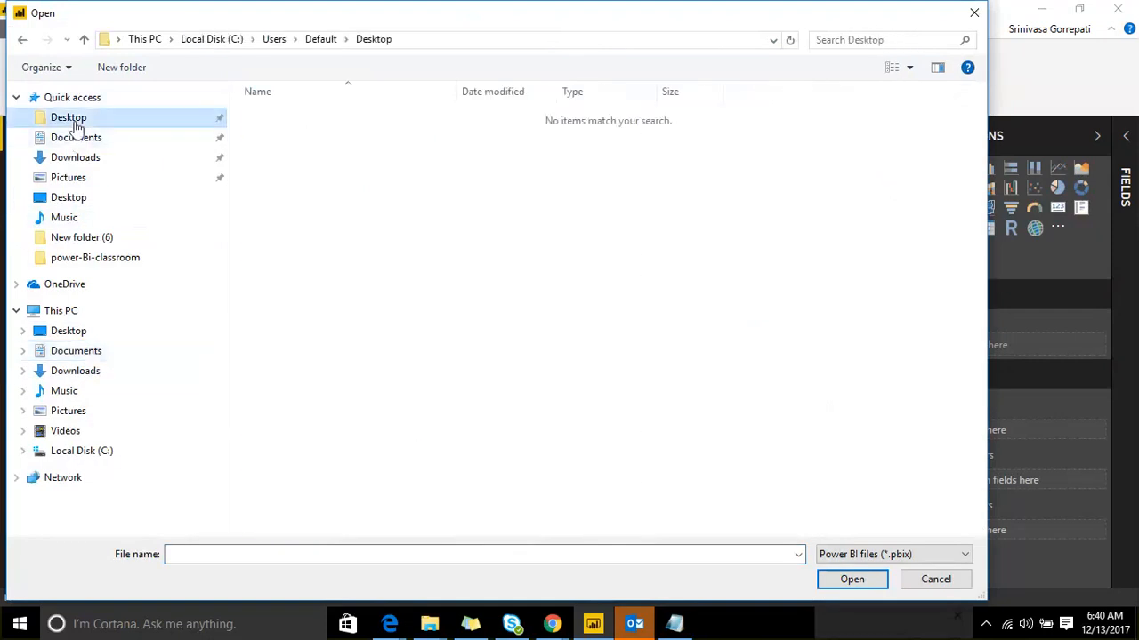
{"action": "left_click", "coordinate": [64, 334]}
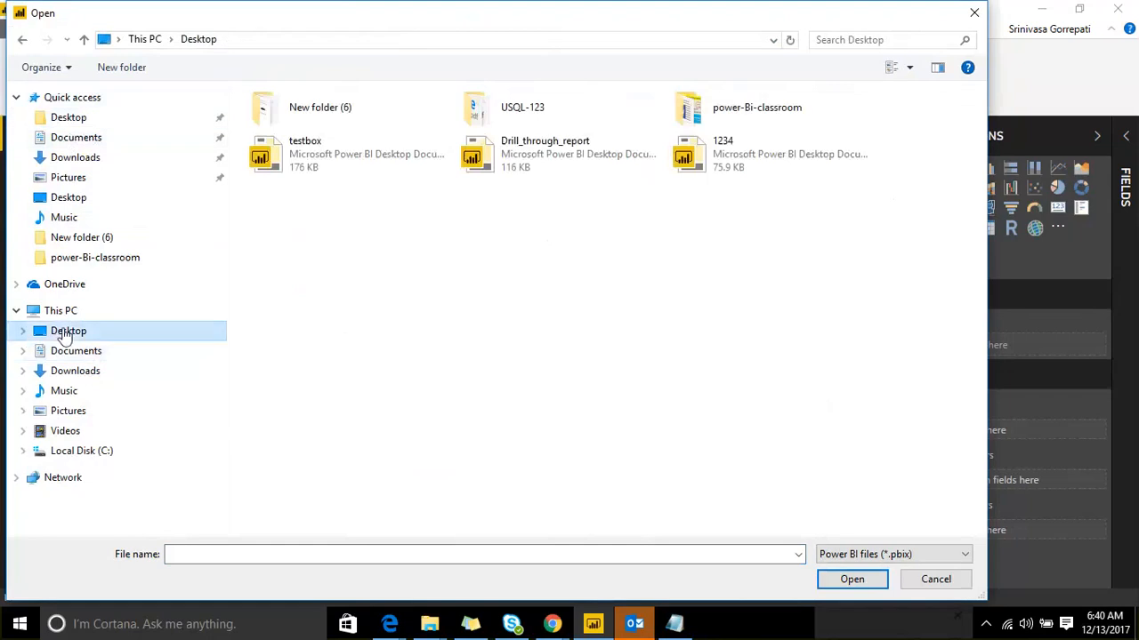
{"action": "left_click", "coordinate": [503, 171]}
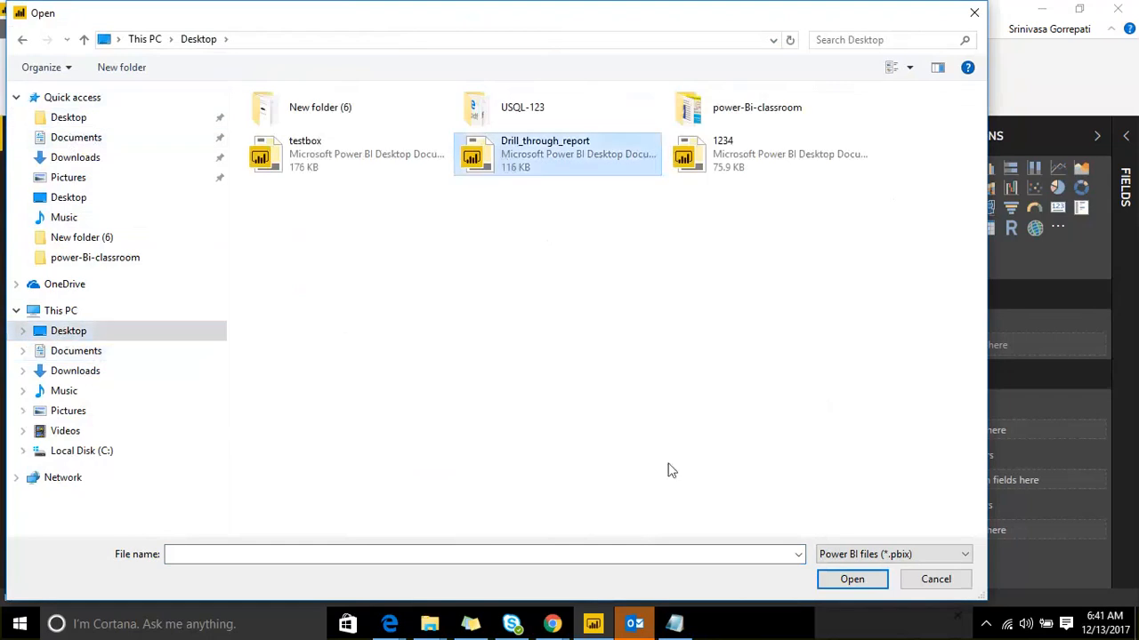
{"action": "left_click", "coordinate": [859, 583]}
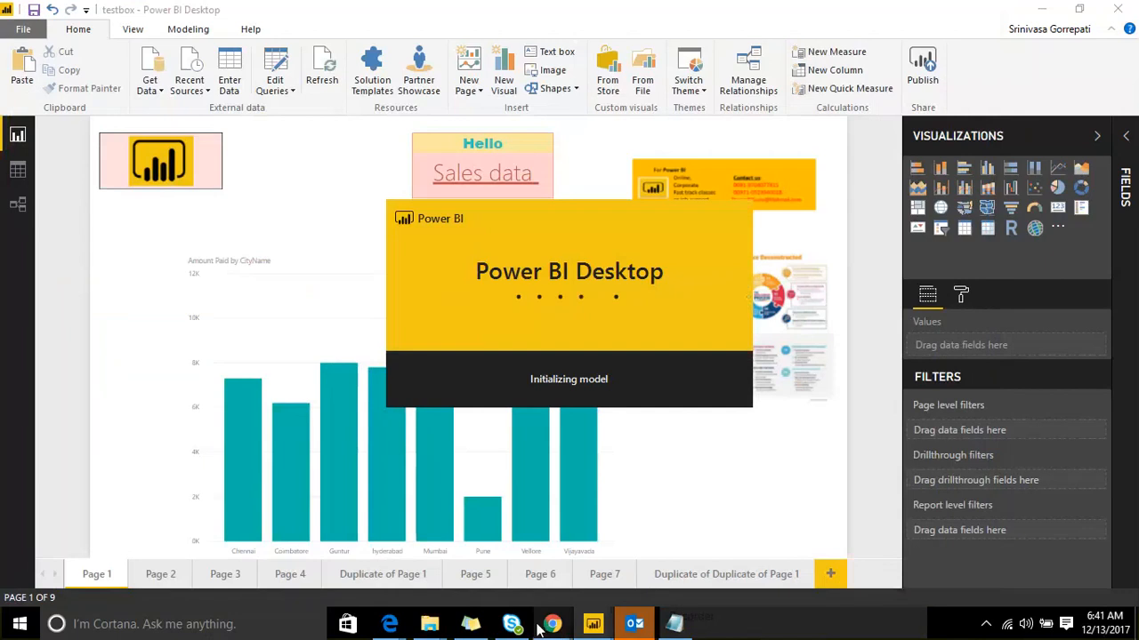
{"action": "left_click", "coordinate": [390, 623]}
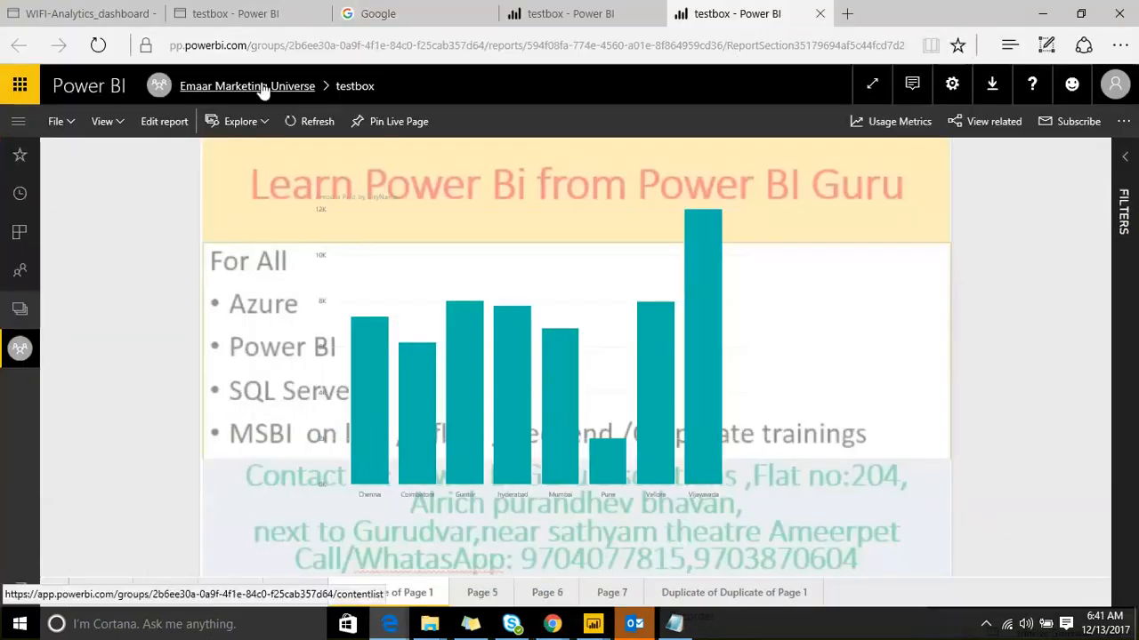
Step: Open Drill_through_report from the Emaar Marketing Universe workspace's reports
{"action": "left_click", "coordinate": [16, 126]}
{"action": "left_click", "coordinate": [157, 313]}
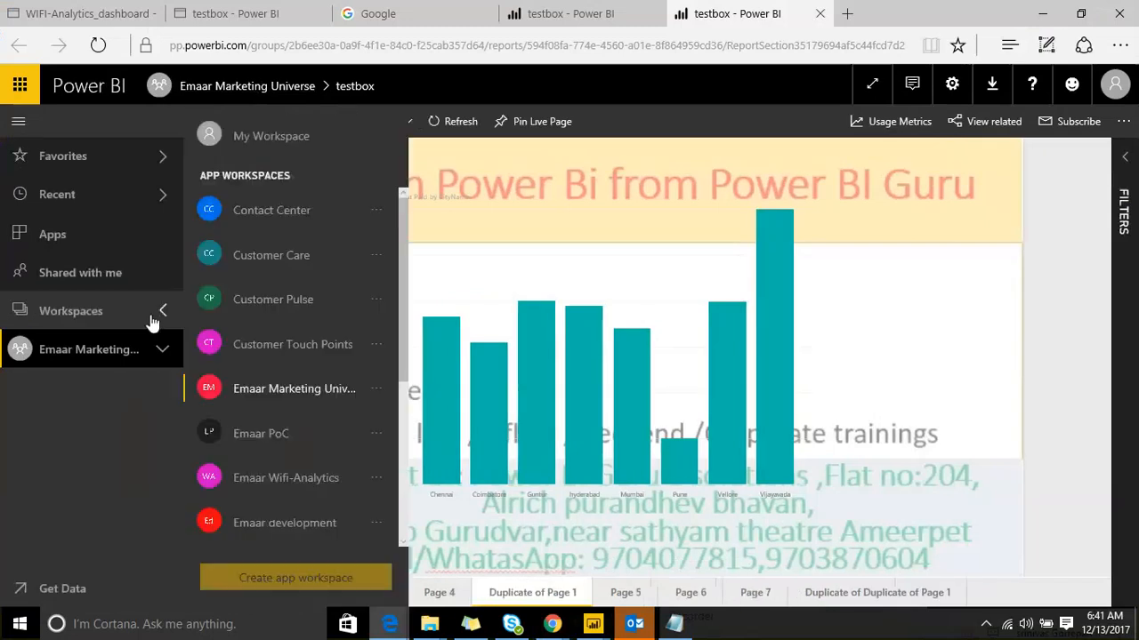
{"action": "left_click", "coordinate": [301, 391]}
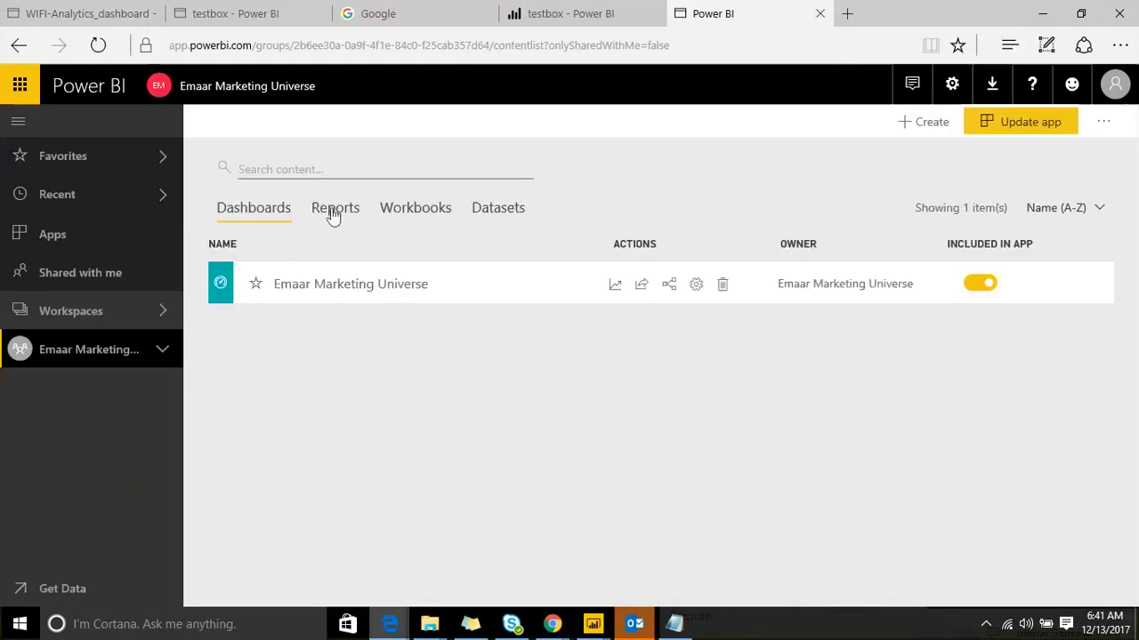
{"action": "left_click", "coordinate": [334, 210]}
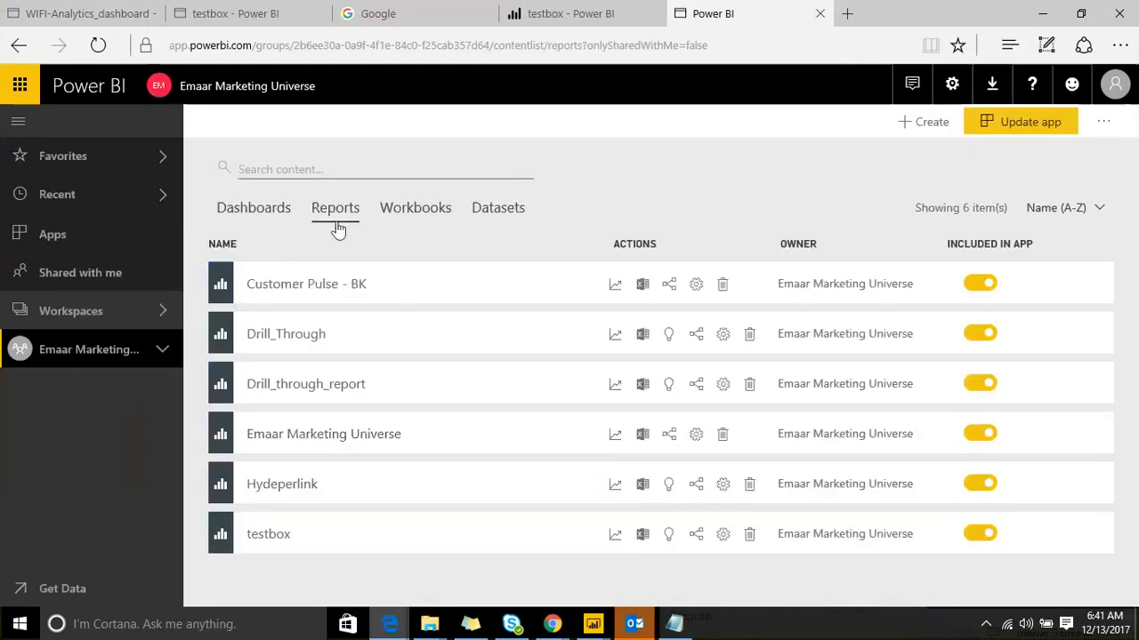
{"action": "left_click", "coordinate": [318, 386]}
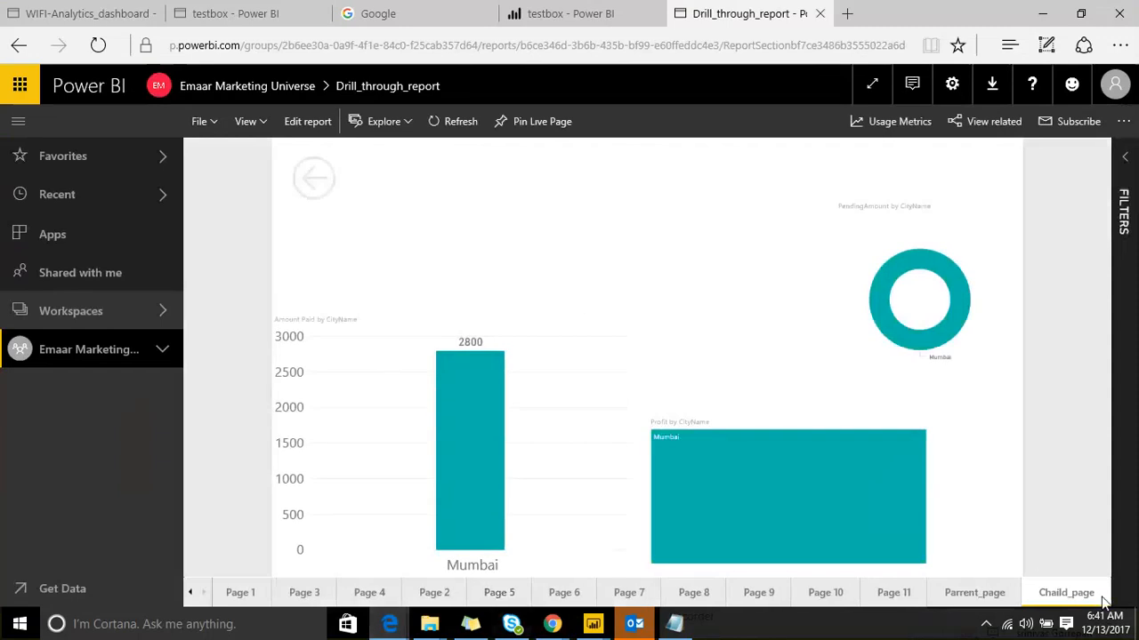
Step: On Parrent_page, drill through from hyderabad to Chaild_page, return, then view Chaild_page
{"action": "left_click", "coordinate": [974, 592]}
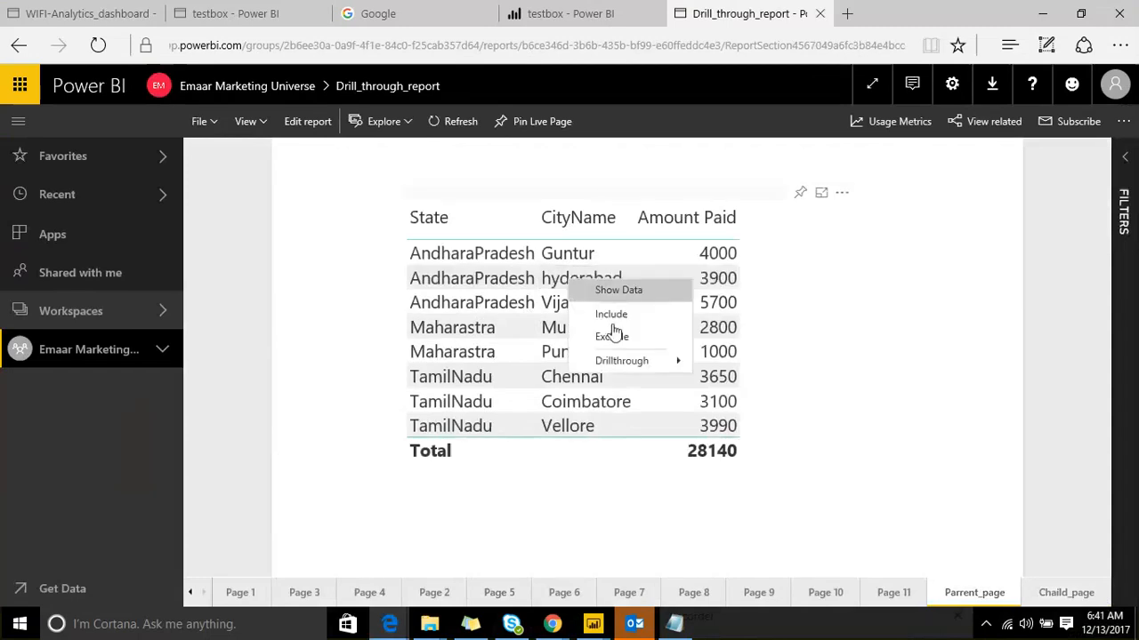
{"action": "mouse_move", "coordinate": [623, 367]}
{"action": "left_click", "coordinate": [734, 361]}
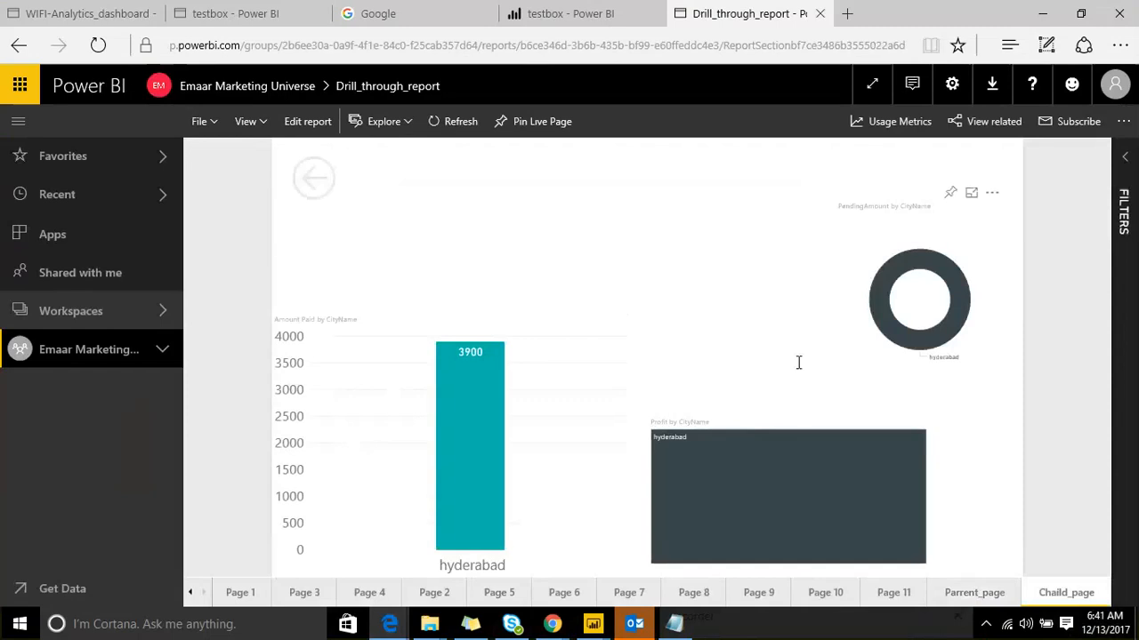
{"action": "left_click", "coordinate": [315, 181]}
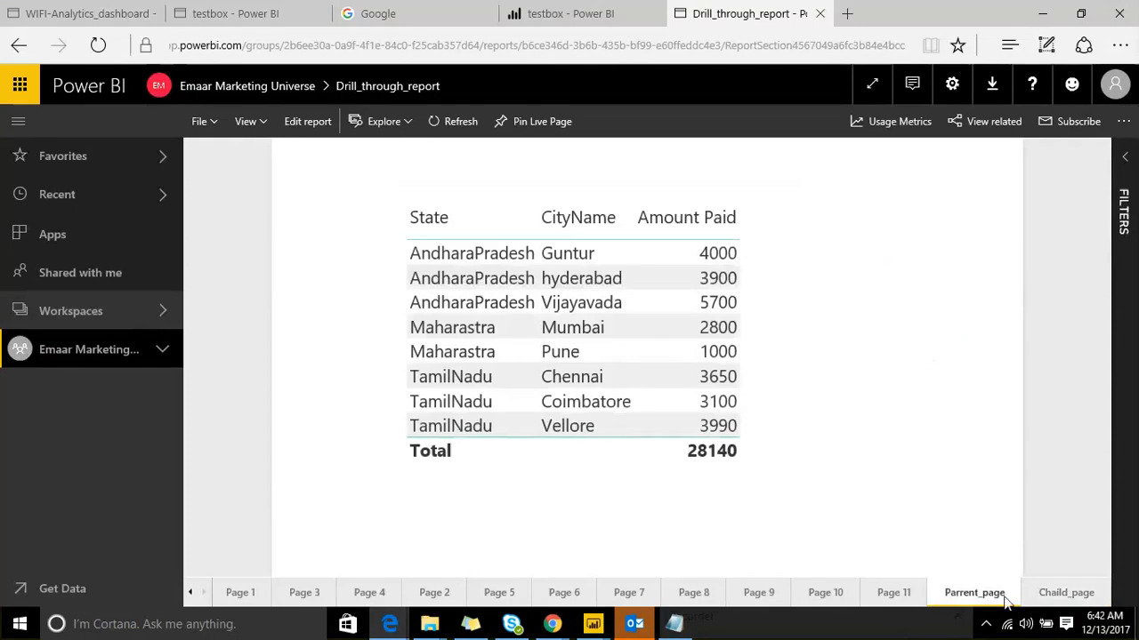
{"action": "left_click", "coordinate": [1039, 593]}
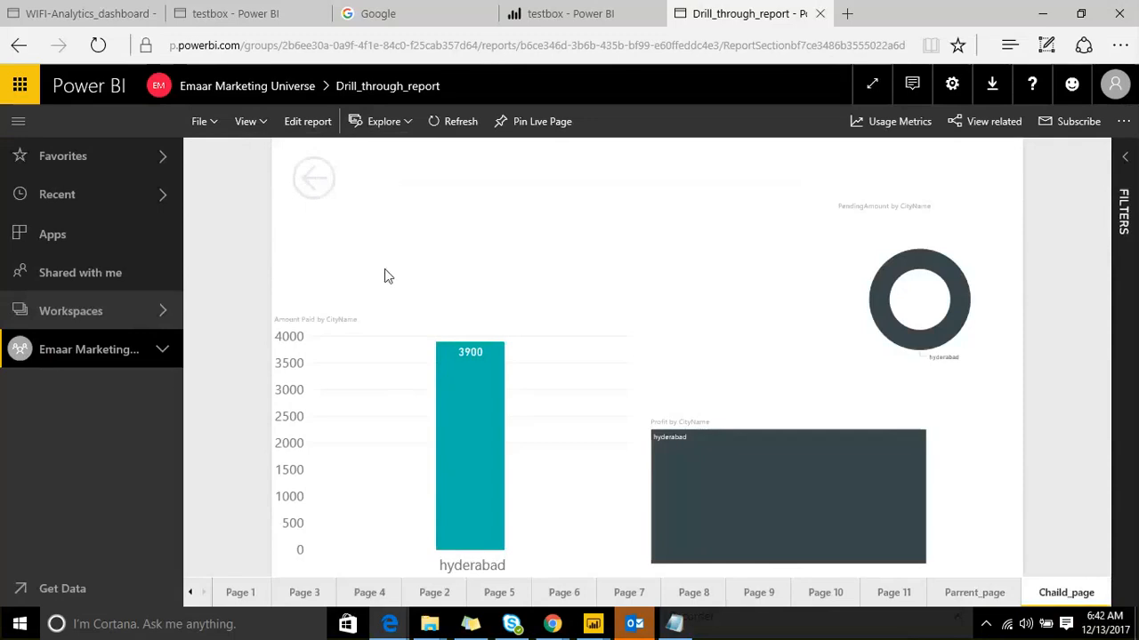
Step: In the Desktop window, turn off the link on Chaild_page's back-arrow button
{"action": "mouse_move", "coordinate": [584, 630]}
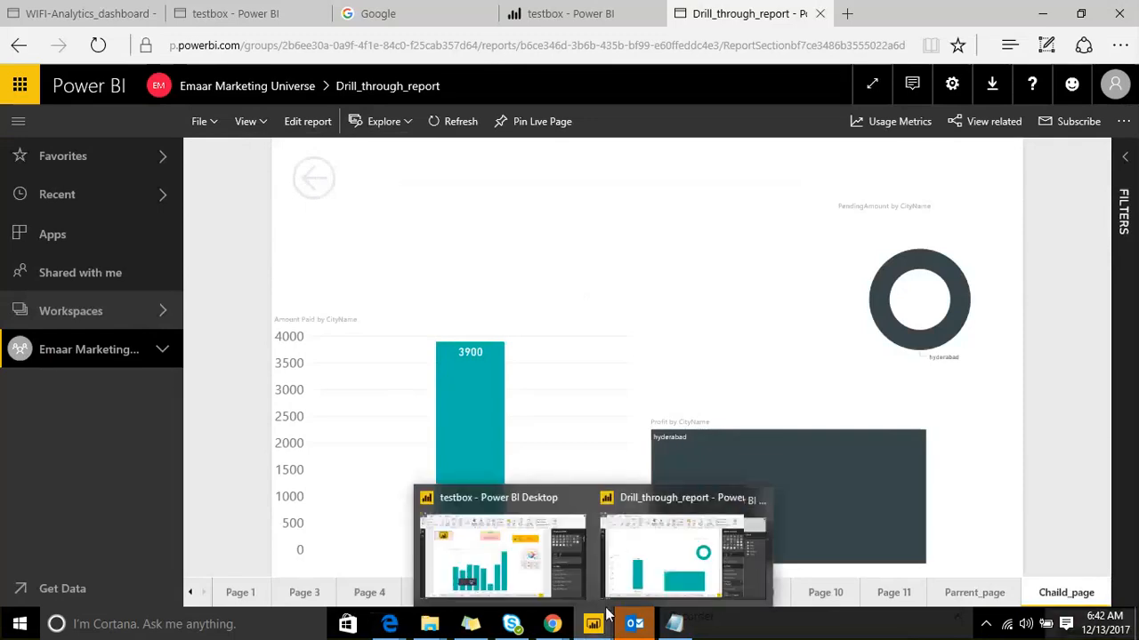
{"action": "left_click", "coordinate": [661, 531]}
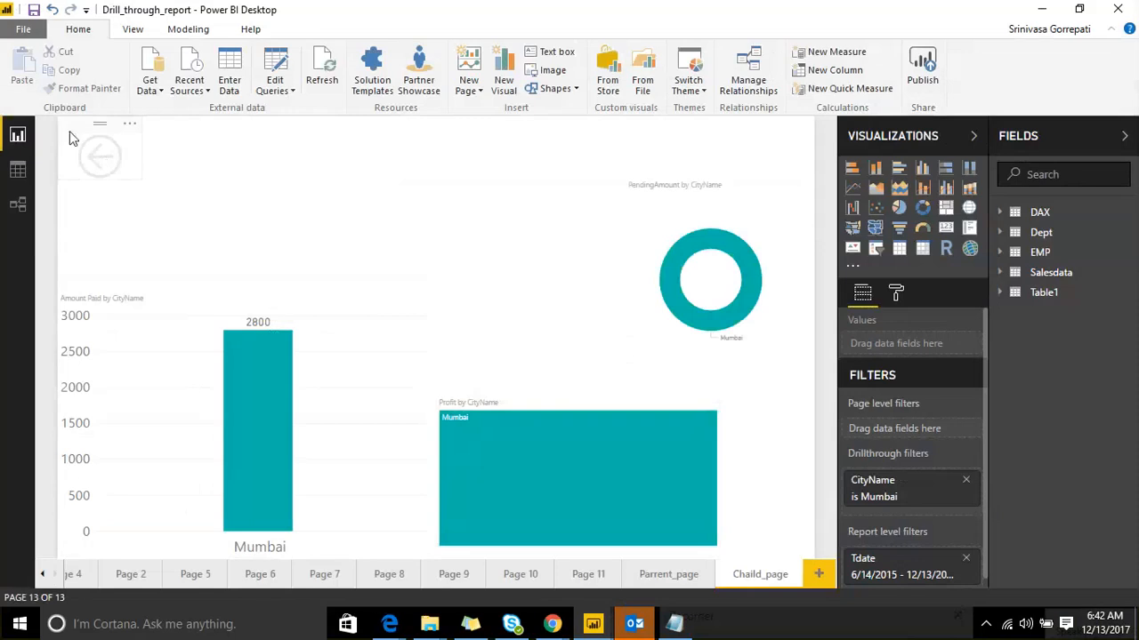
{"action": "left_click", "coordinate": [79, 138]}
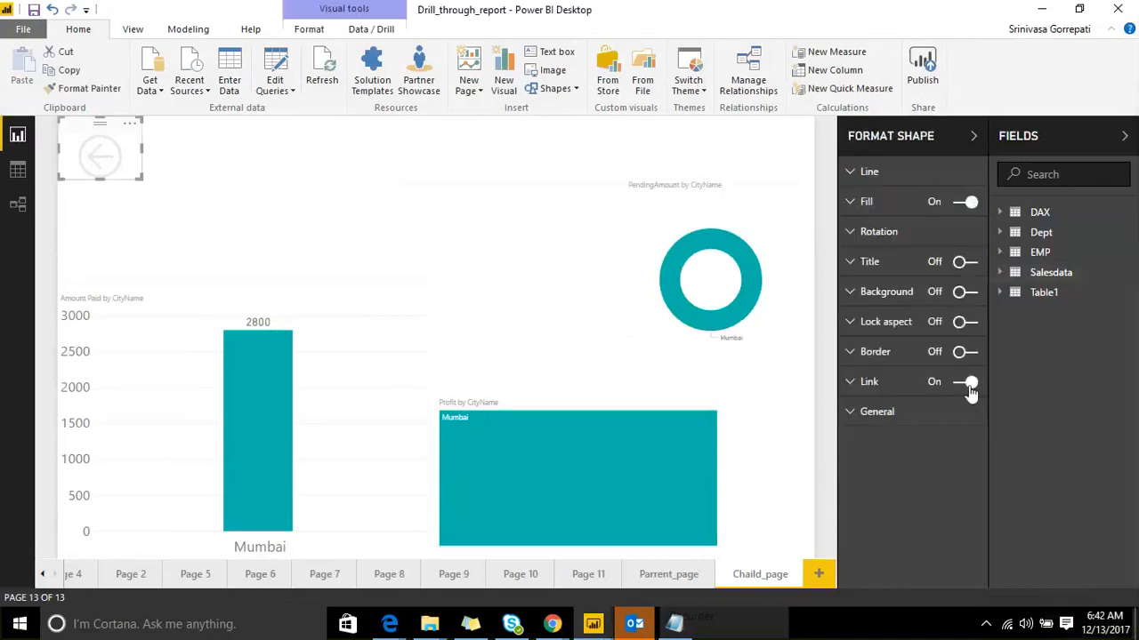
{"action": "left_click", "coordinate": [970, 387]}
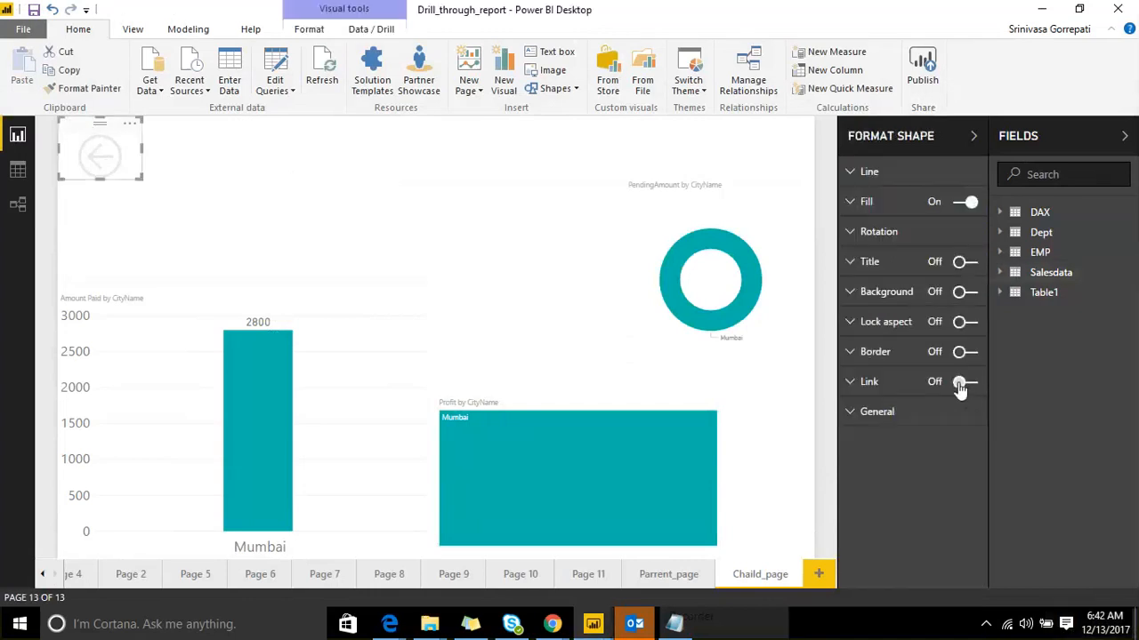
{"action": "left_click", "coordinate": [318, 179]}
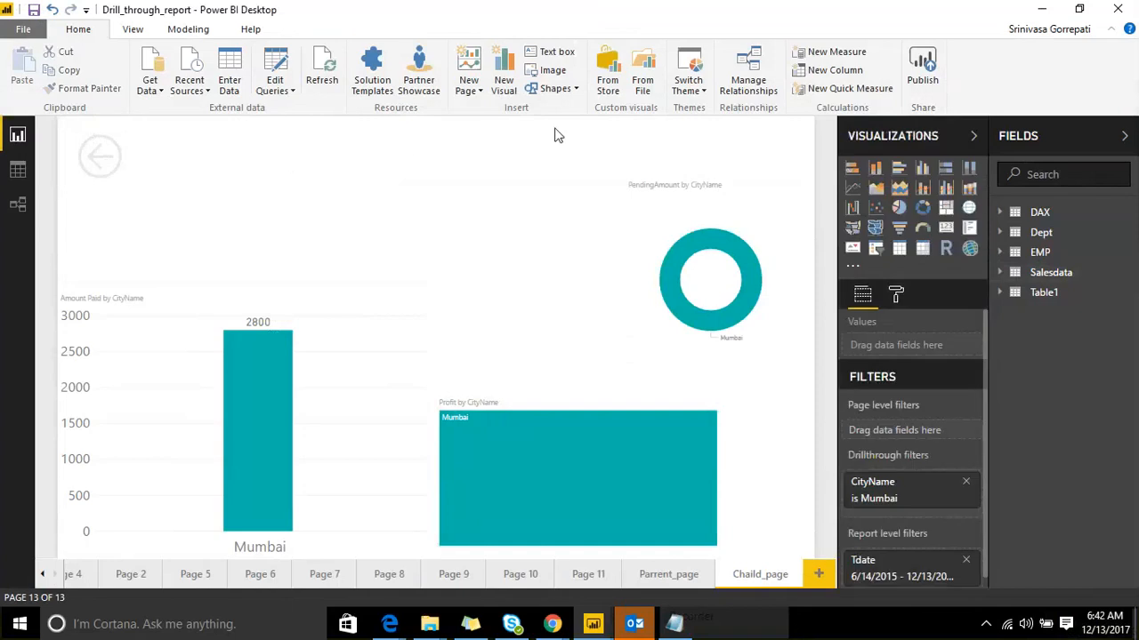
Step: Insert the powerBi logo, shrink it, turn its link on, and place it beside the back arrow
{"action": "left_click", "coordinate": [550, 71]}
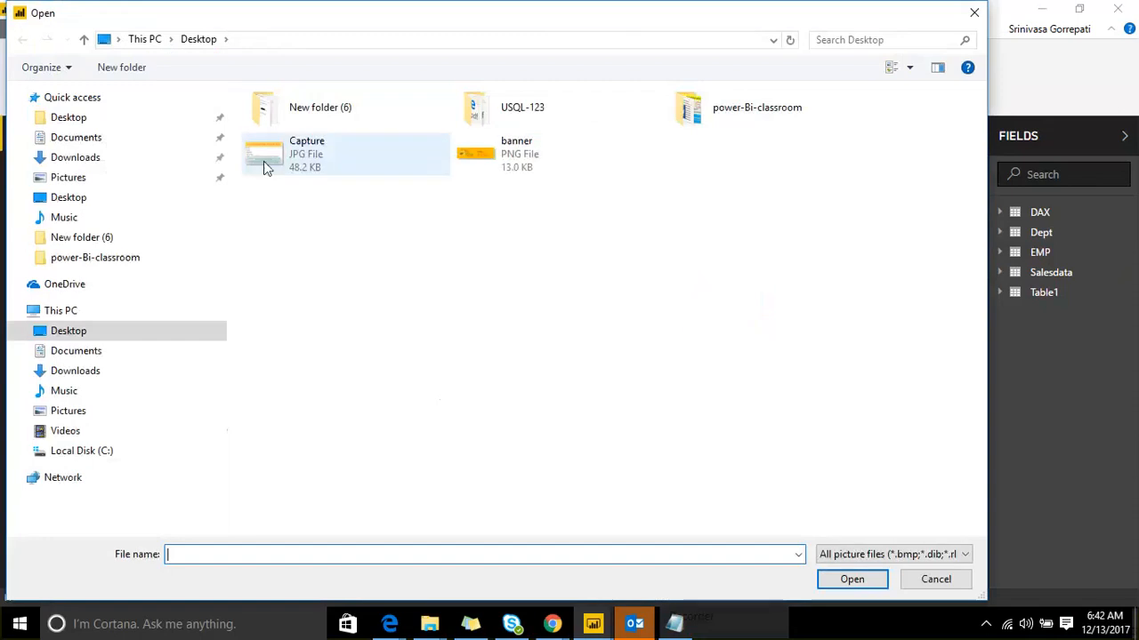
{"action": "left_click", "coordinate": [373, 112]}
{"action": "double_click", "coordinate": [373, 112]}
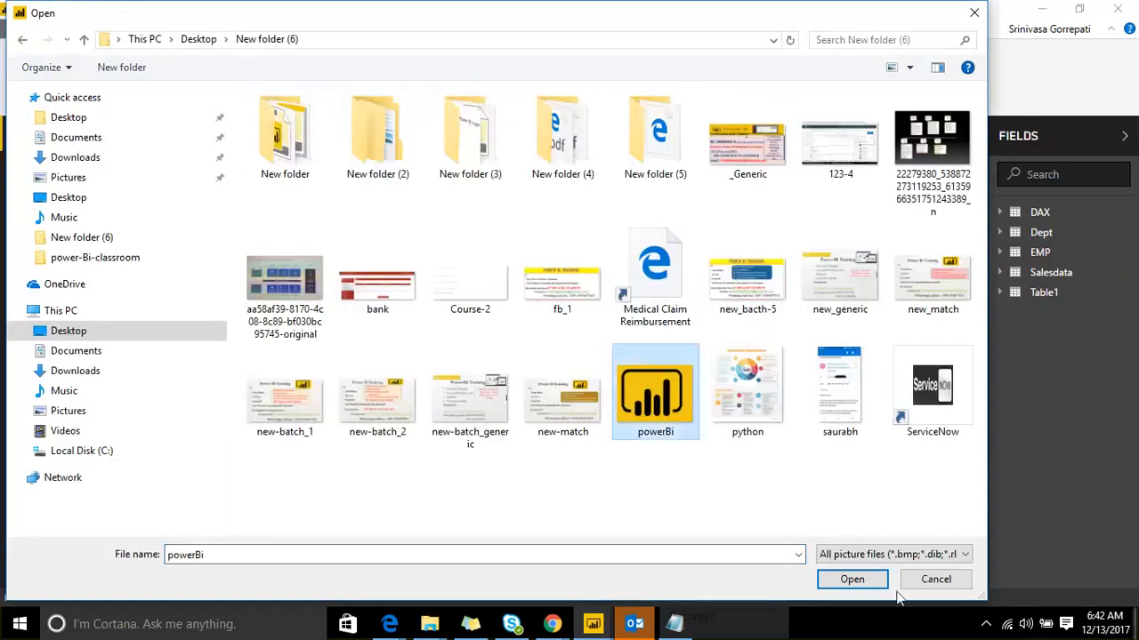
{"action": "left_click", "coordinate": [859, 580]}
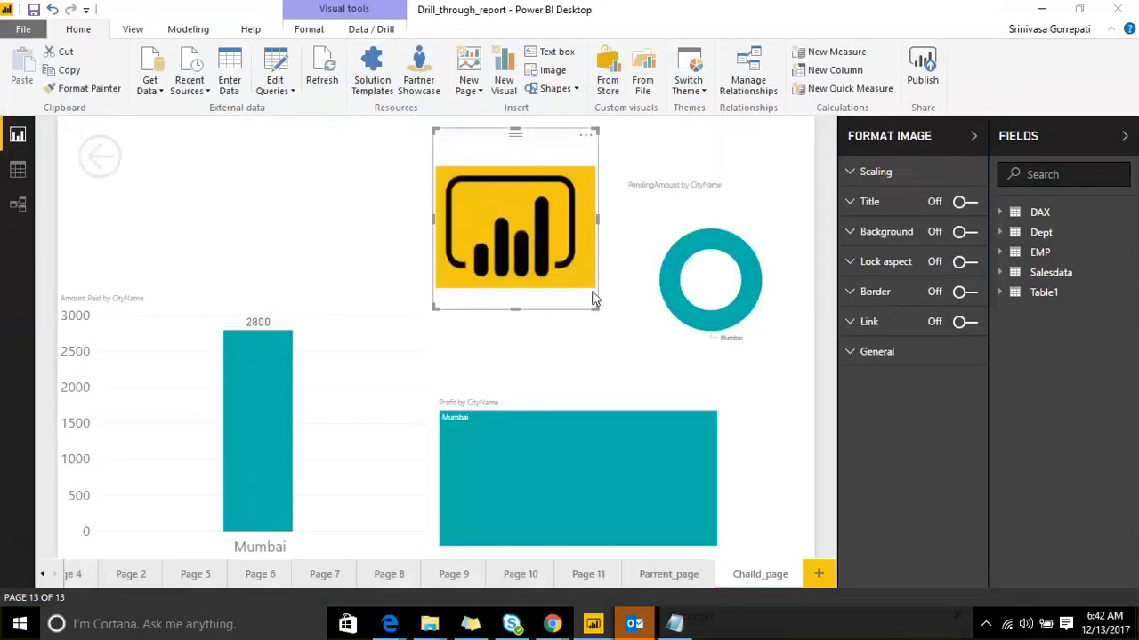
{"action": "left_click_drag", "start_coordinate": [593, 305], "coordinate": [540, 208]}
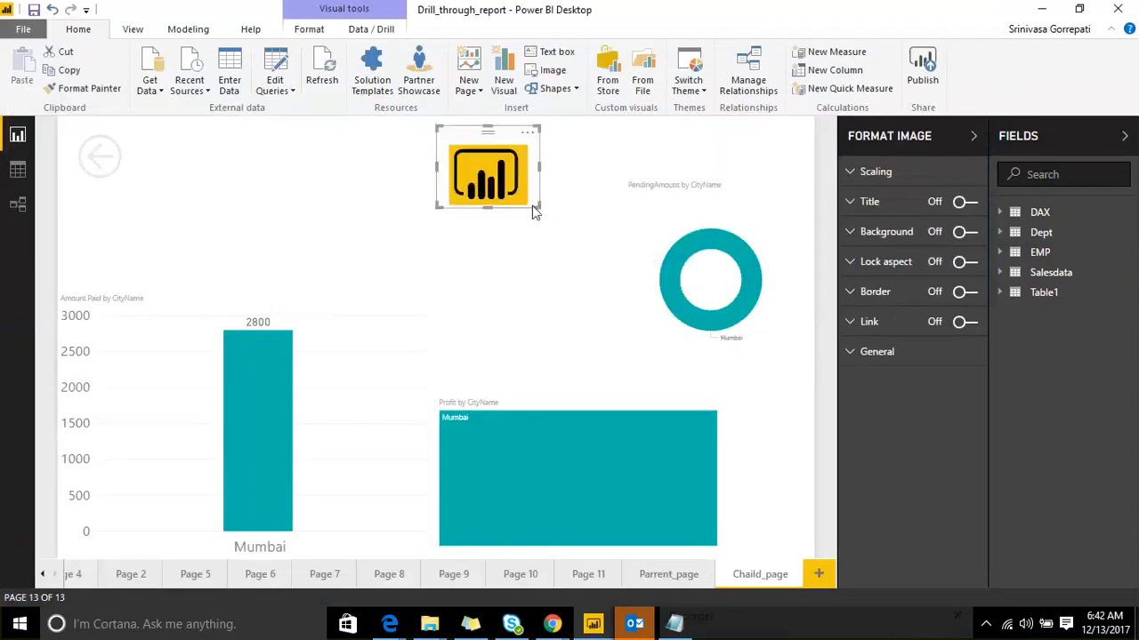
{"action": "left_click", "coordinate": [968, 323]}
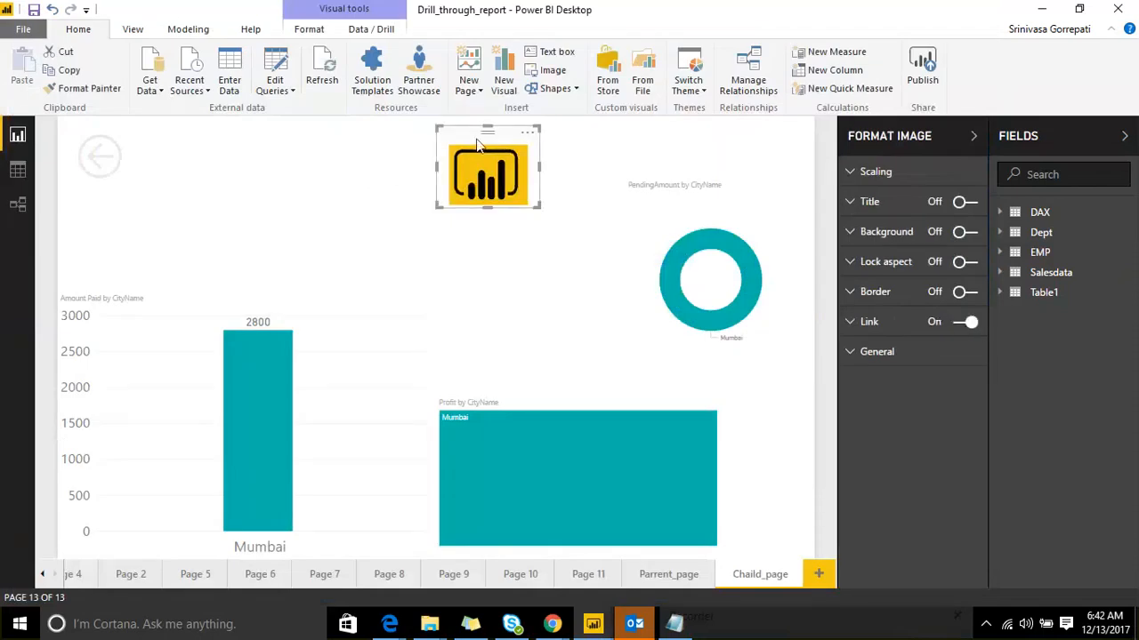
{"action": "left_click_drag", "start_coordinate": [475, 133], "coordinate": [238, 124]}
{"action": "left_click", "coordinate": [375, 173]}
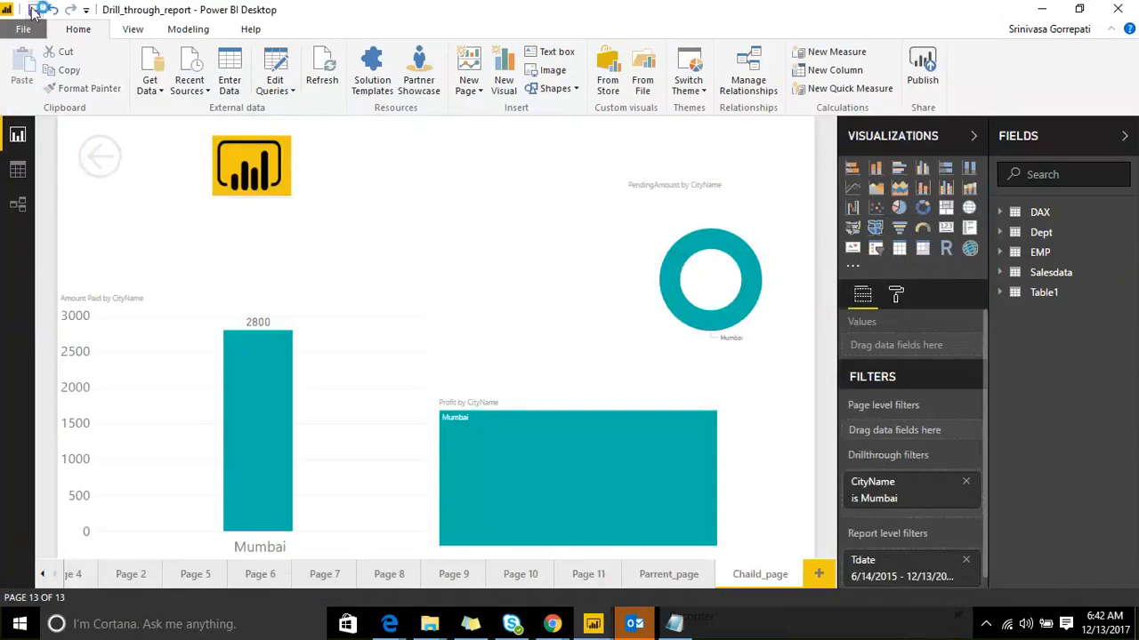
Step: Publish Drill_through_report to the chosen workspace, replacing the existing dataset
{"action": "left_click", "coordinate": [923, 73]}
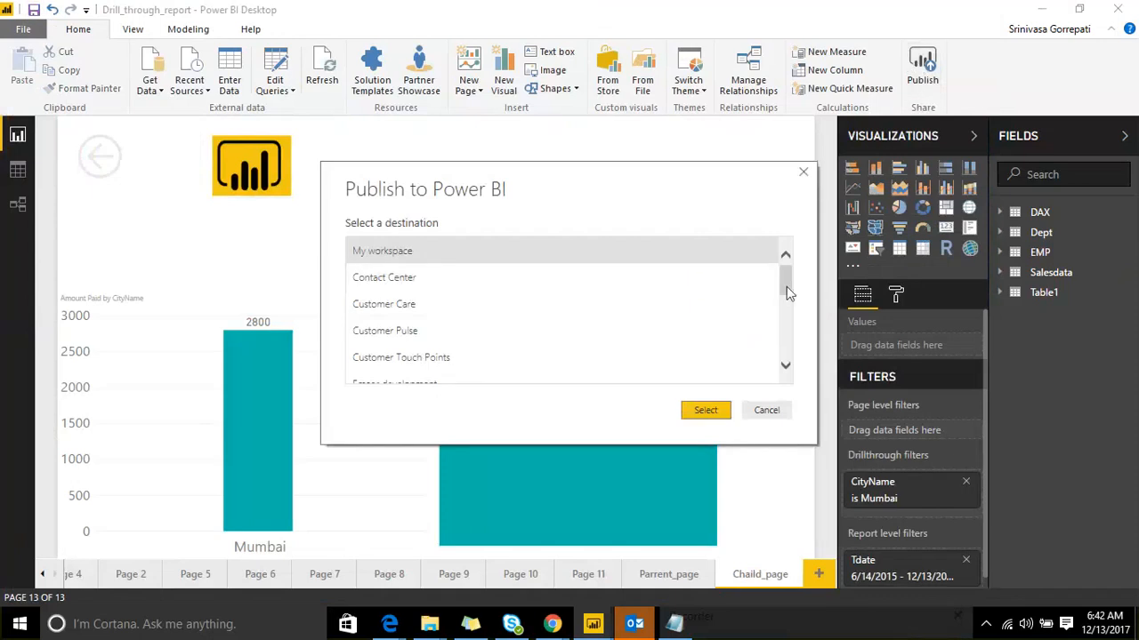
{"action": "scroll", "coordinate": [786, 293], "scroll_direction": "down", "scroll_amount": 3}
{"action": "left_click", "coordinate": [596, 354]}
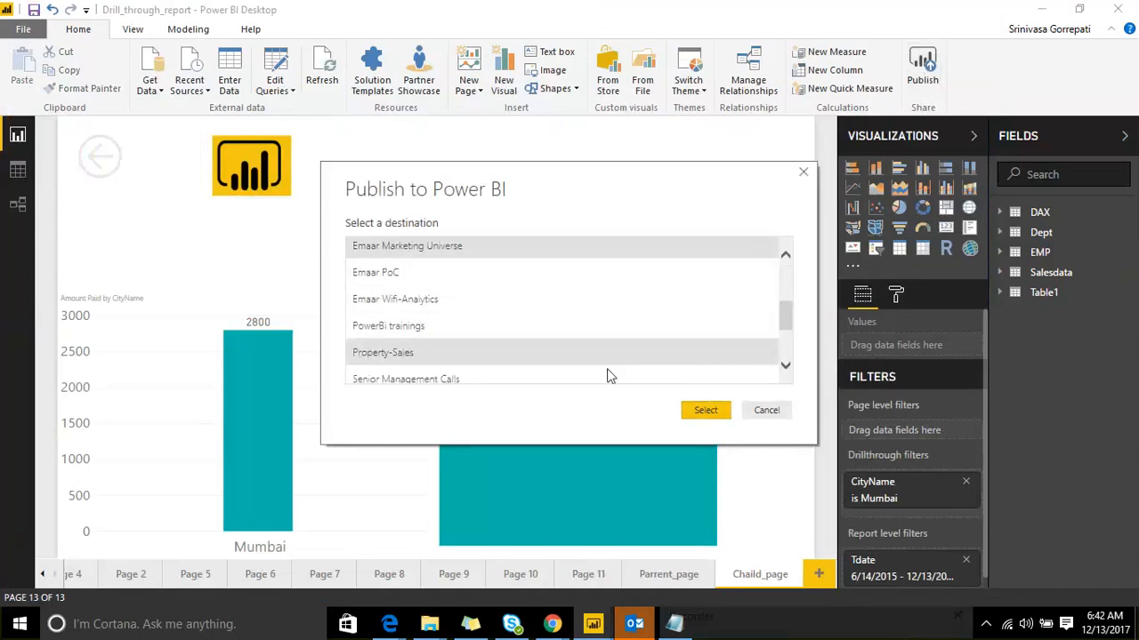
{"action": "left_click", "coordinate": [705, 410]}
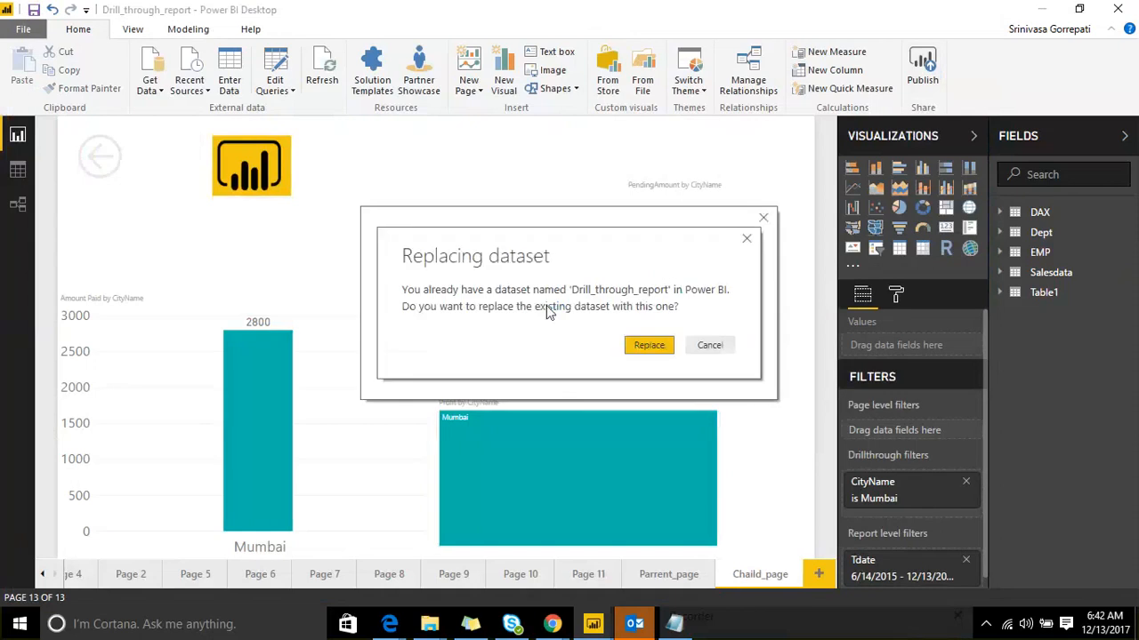
{"action": "left_click", "coordinate": [646, 345]}
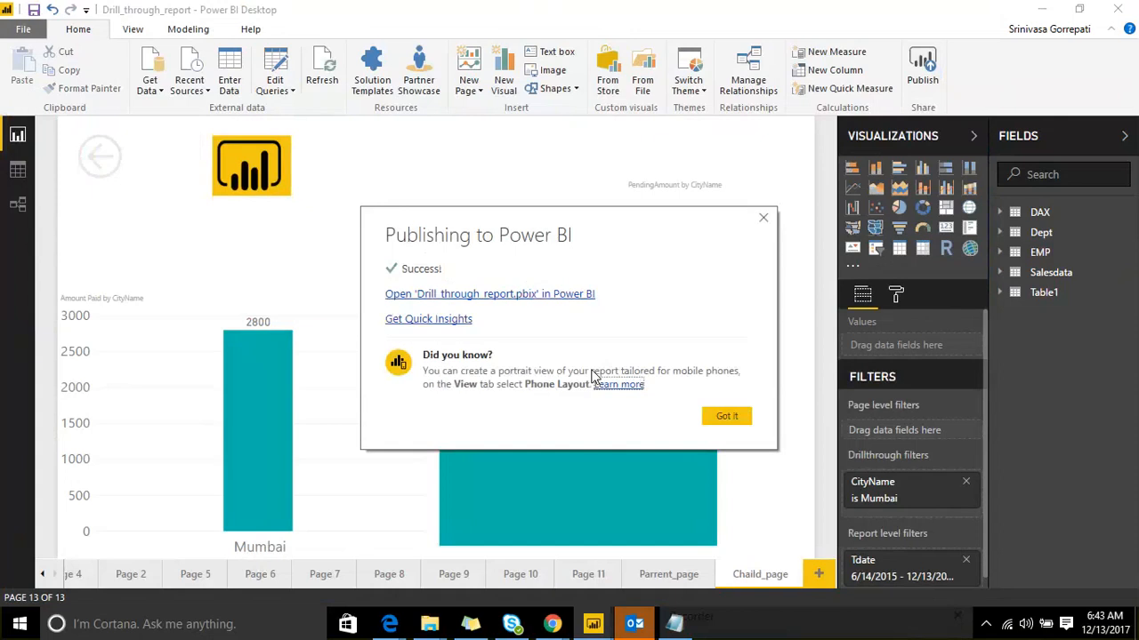
{"action": "left_click", "coordinate": [725, 416]}
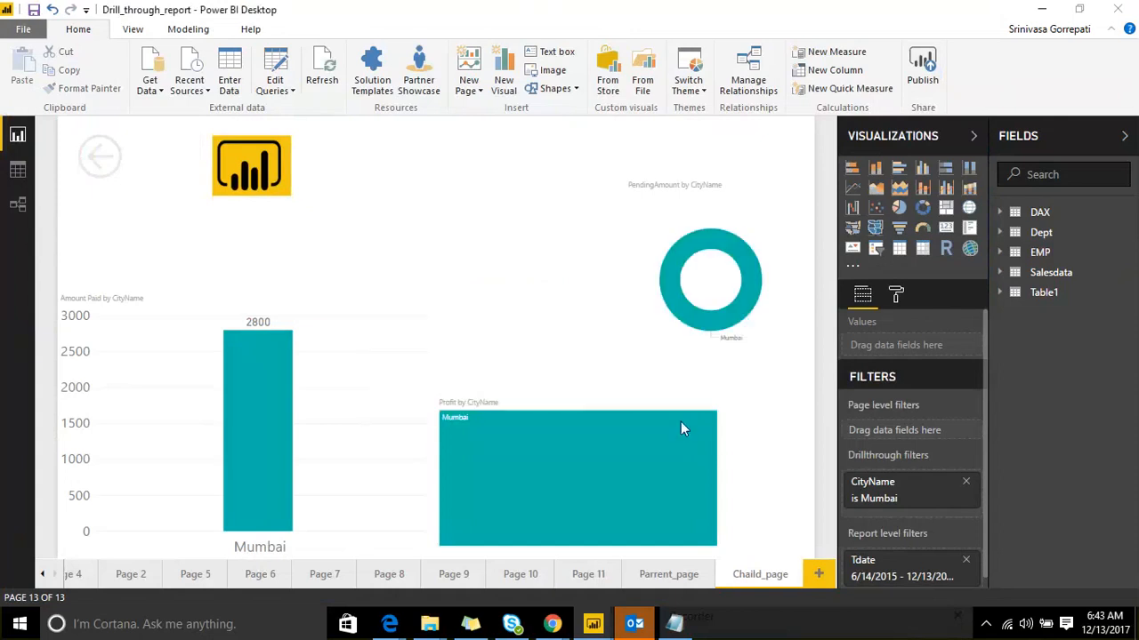
Step: Reload the Drill_through_report page in Edge to pick up the published changes
{"action": "left_click", "coordinate": [389, 625]}
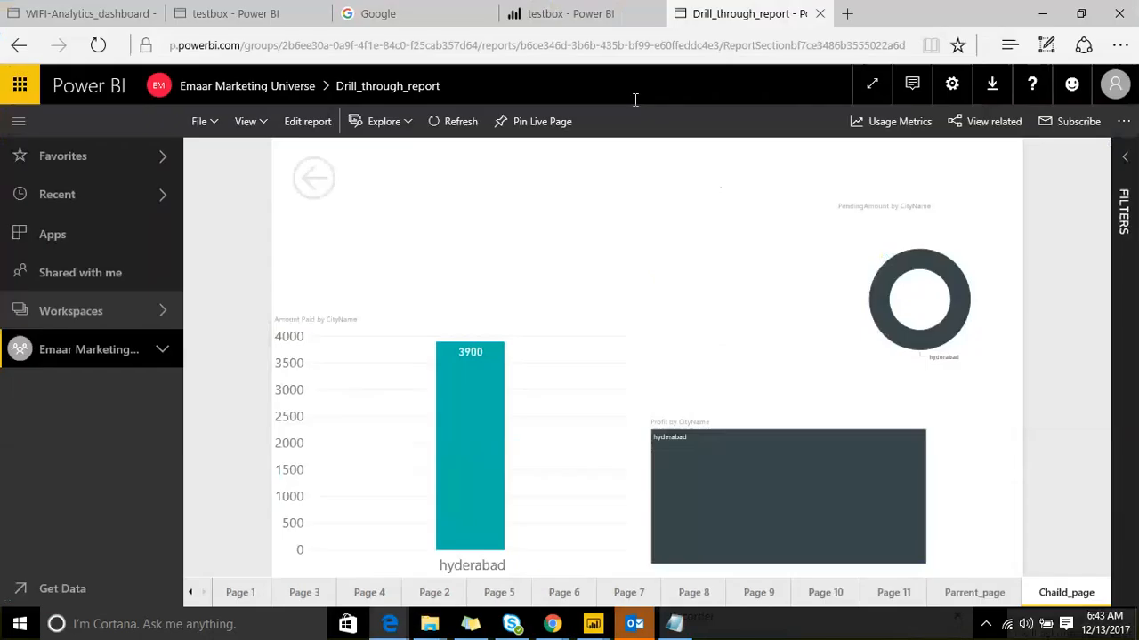
{"action": "left_click", "coordinate": [683, 48]}
{"action": "left_click", "coordinate": [683, 47]}
{"action": "key", "text": "Return"}
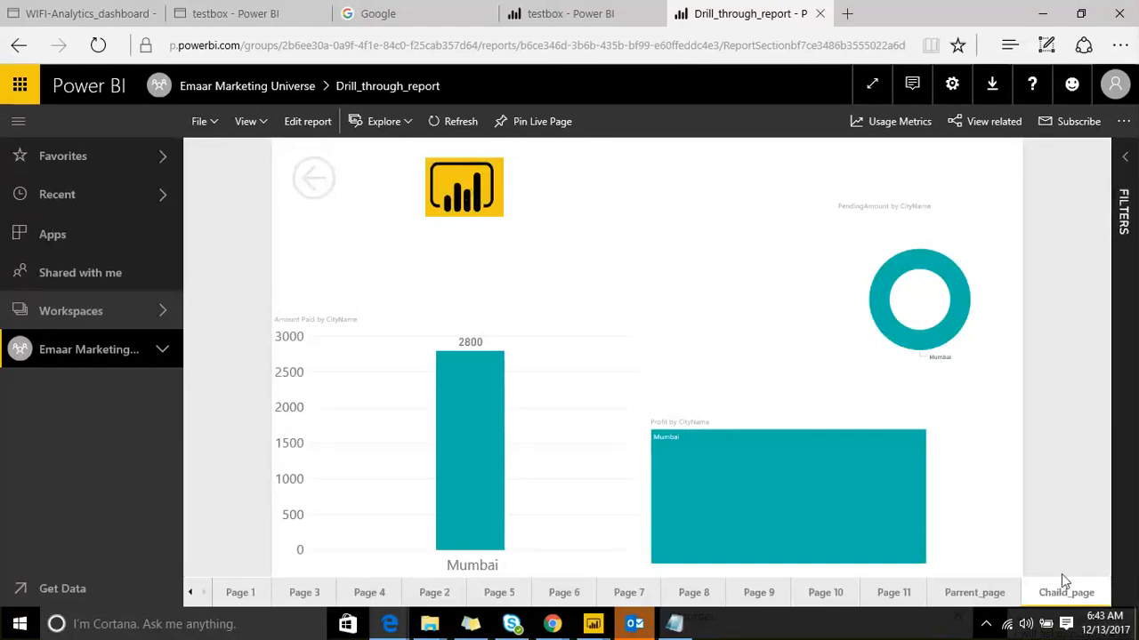
Step: Drill through from hyderabad and then Guntur to Chaild_page, returning via the logo each time
{"action": "left_click", "coordinate": [974, 593]}
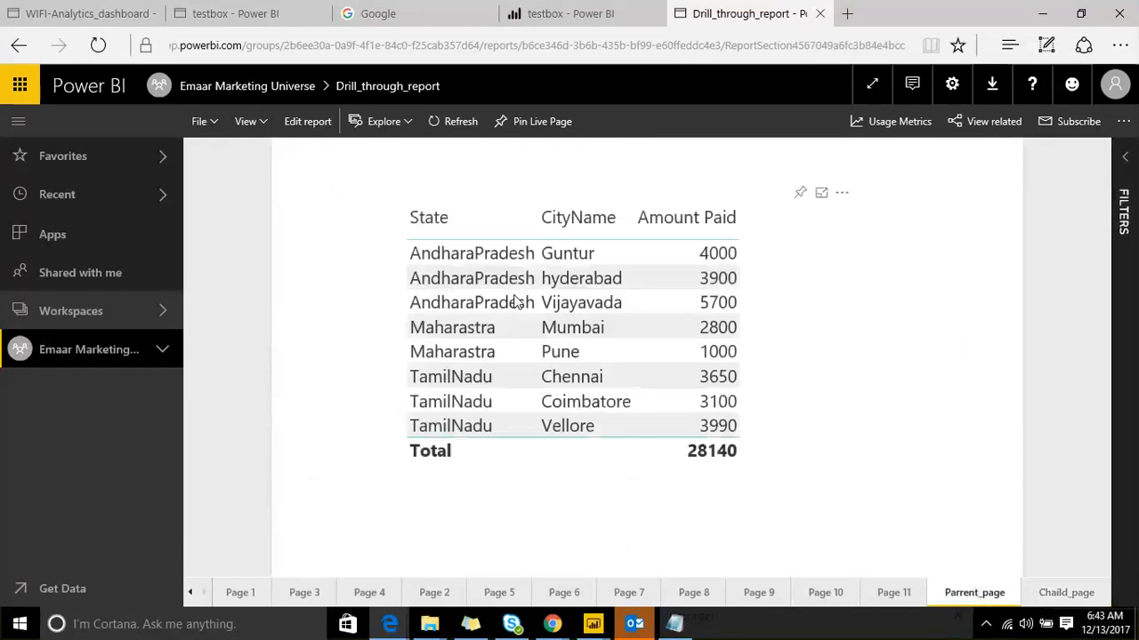
{"action": "right_click", "coordinate": [582, 290]}
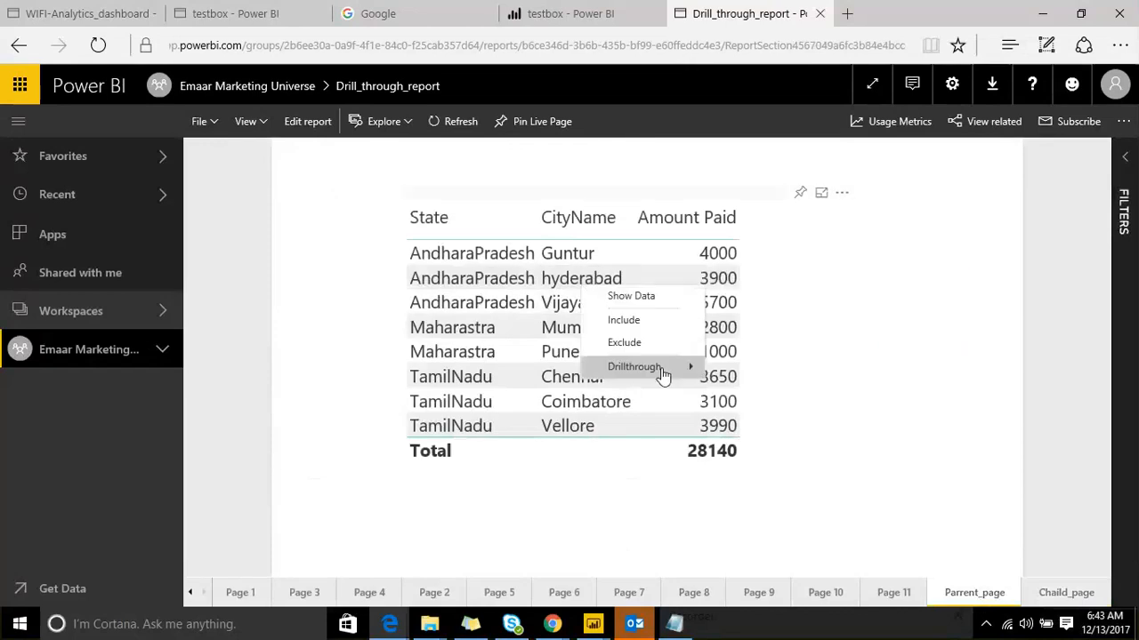
{"action": "mouse_move", "coordinate": [662, 374]}
{"action": "left_click", "coordinate": [752, 374]}
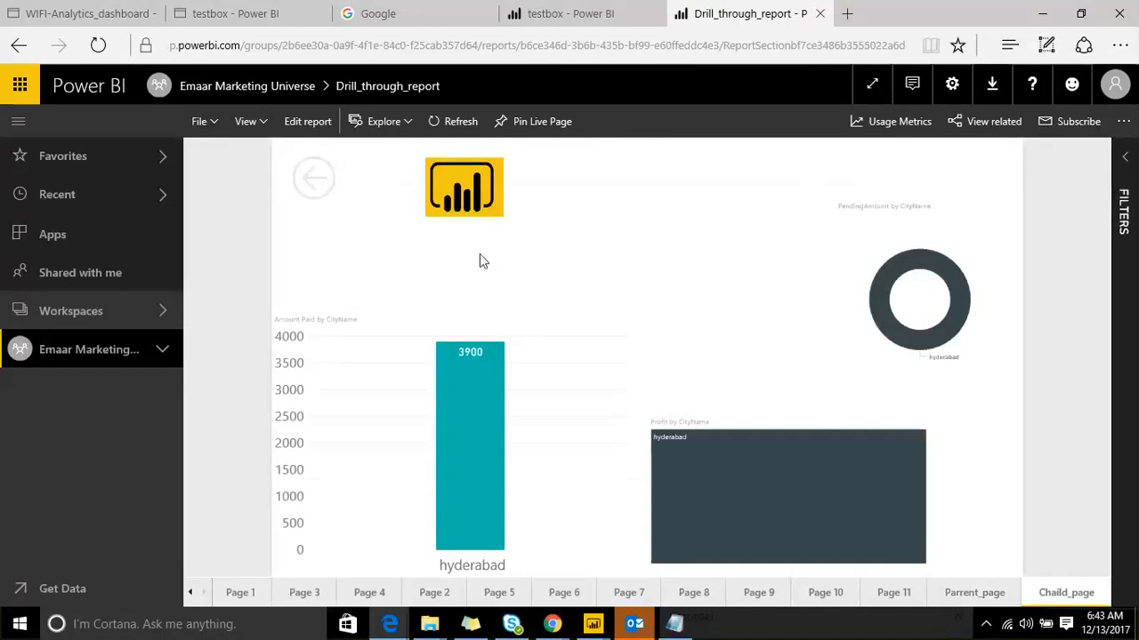
{"action": "left_click", "coordinate": [469, 189]}
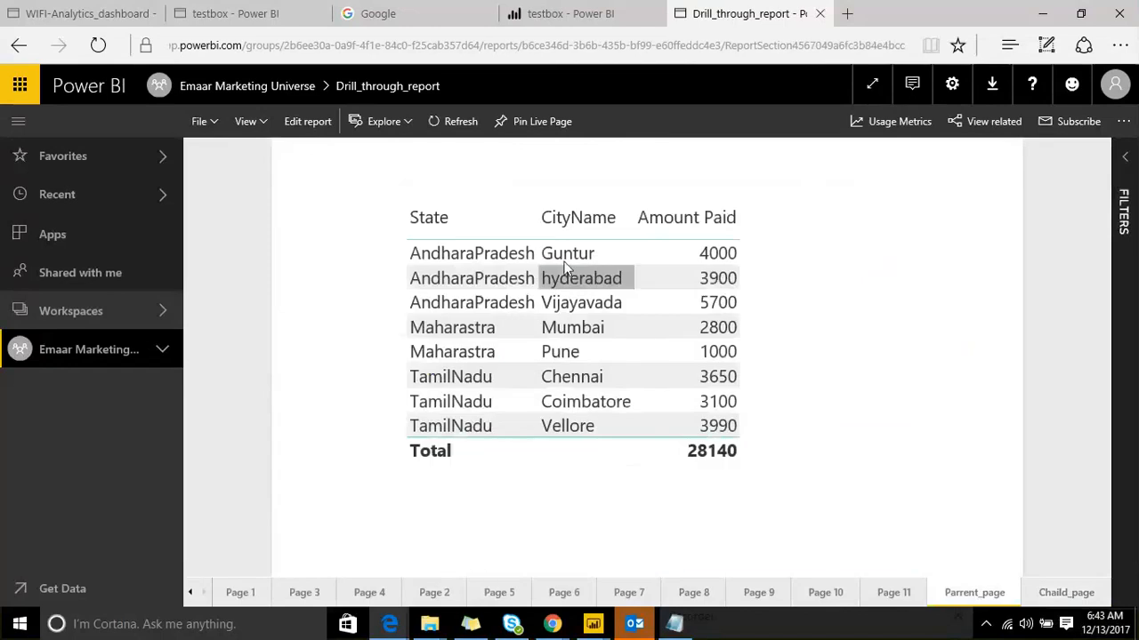
{"action": "right_click", "coordinate": [587, 254]}
{"action": "mouse_move", "coordinate": [655, 346]}
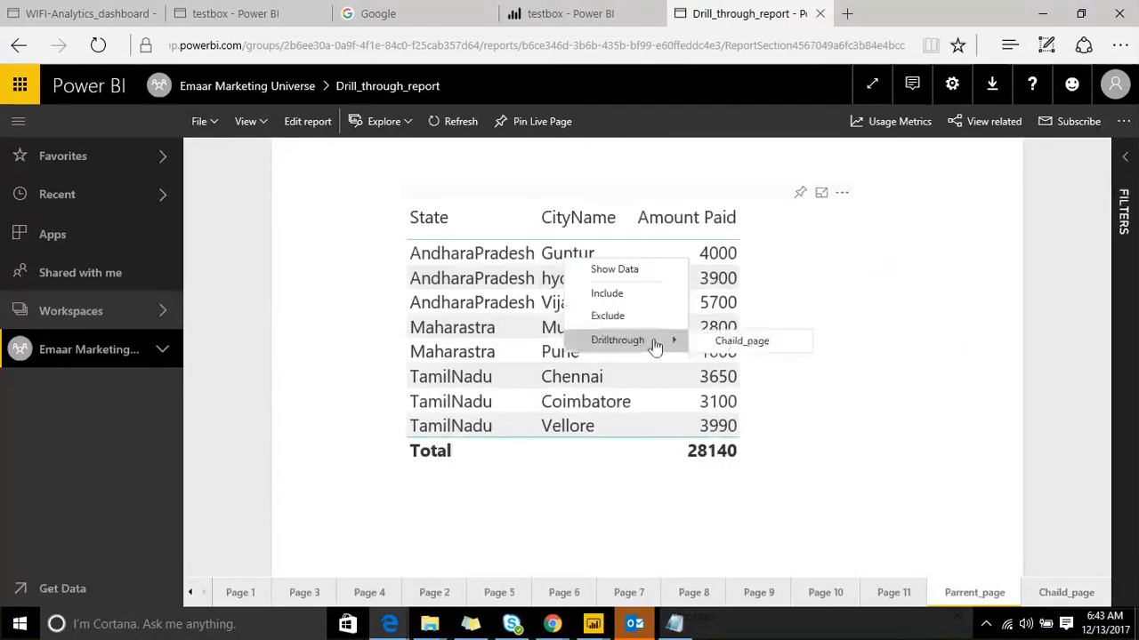
{"action": "left_click", "coordinate": [735, 341]}
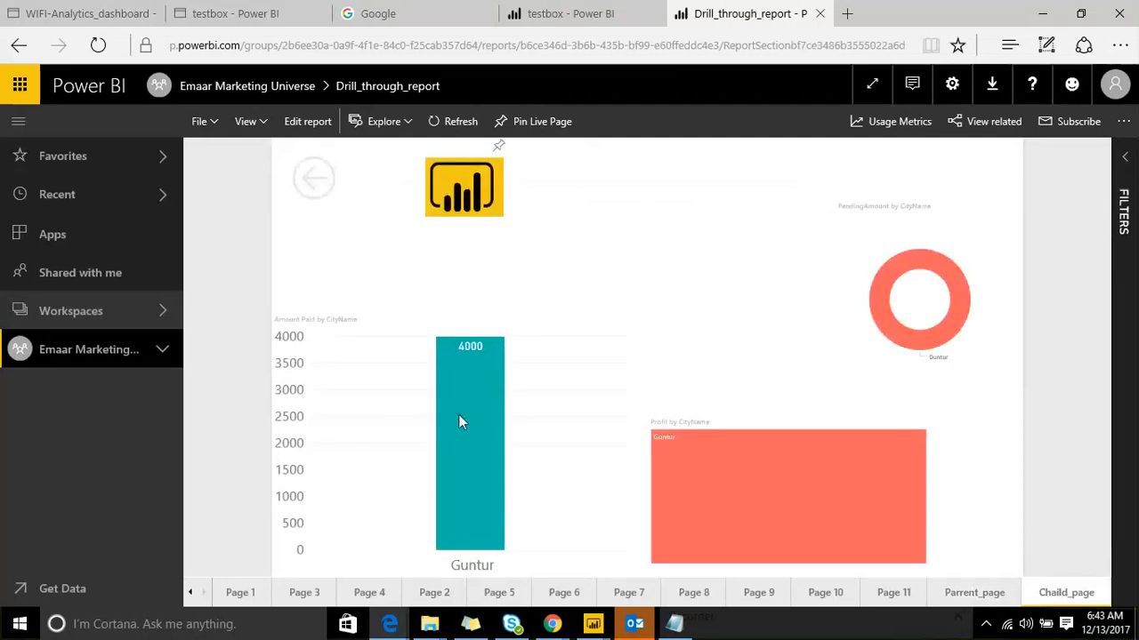
{"action": "left_click", "coordinate": [455, 194]}
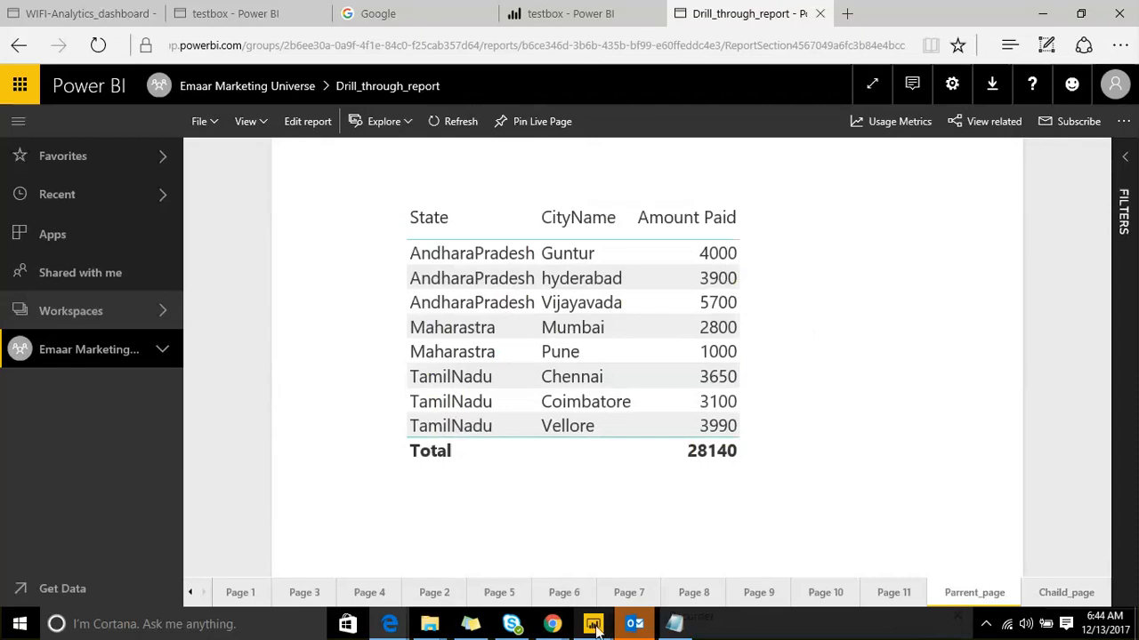
Step: Back in testbox, nudge the Power BI logo on Page 1 slightly left into the top-left corner
{"action": "mouse_move", "coordinate": [592, 623]}
{"action": "left_click", "coordinate": [446, 544]}
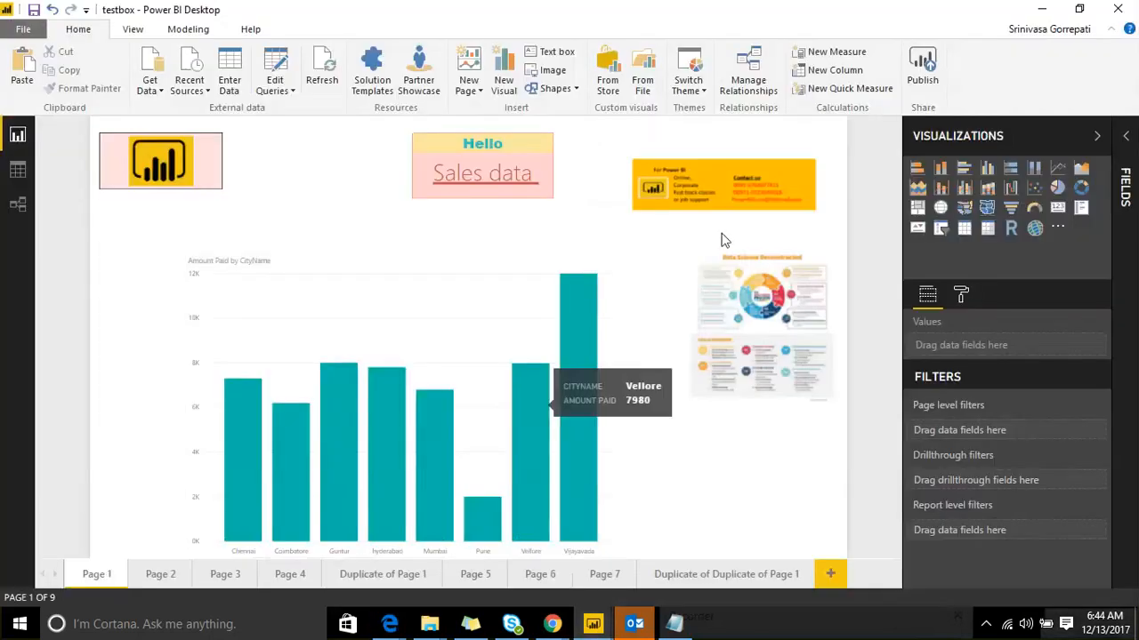
{"action": "left_click", "coordinate": [172, 147]}
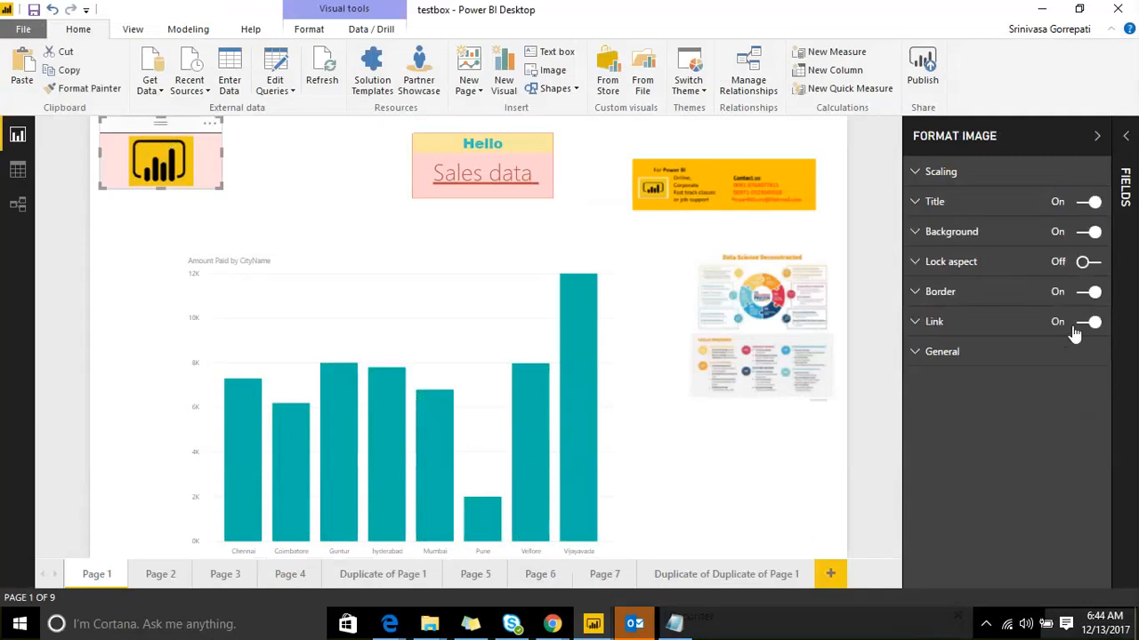
{"action": "left_click", "coordinate": [916, 324]}
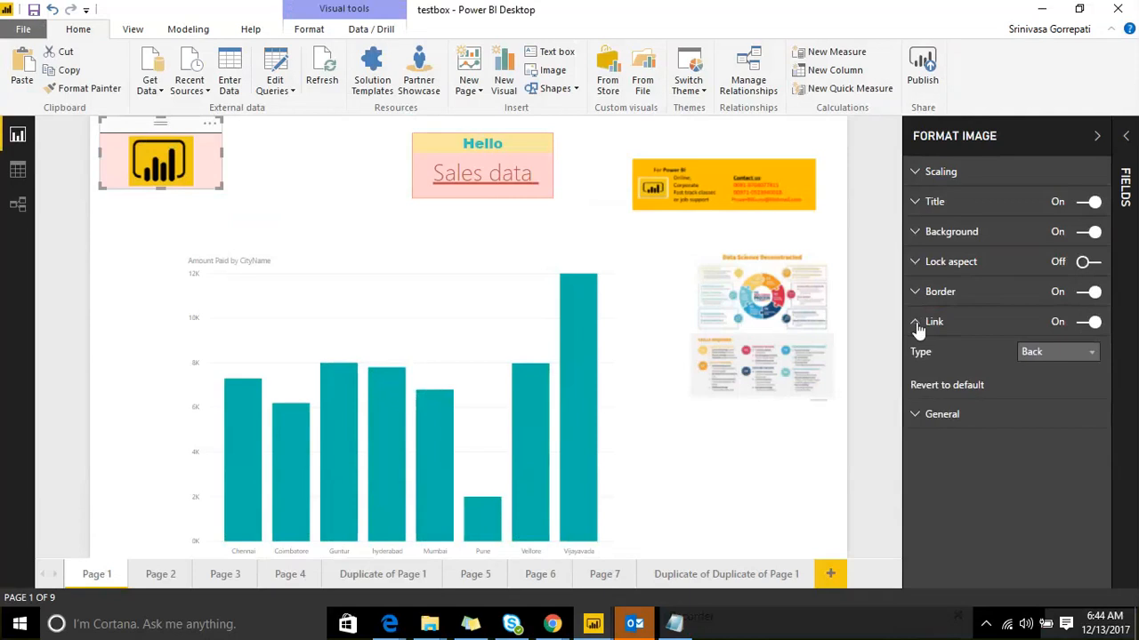
{"action": "left_click", "coordinate": [917, 324]}
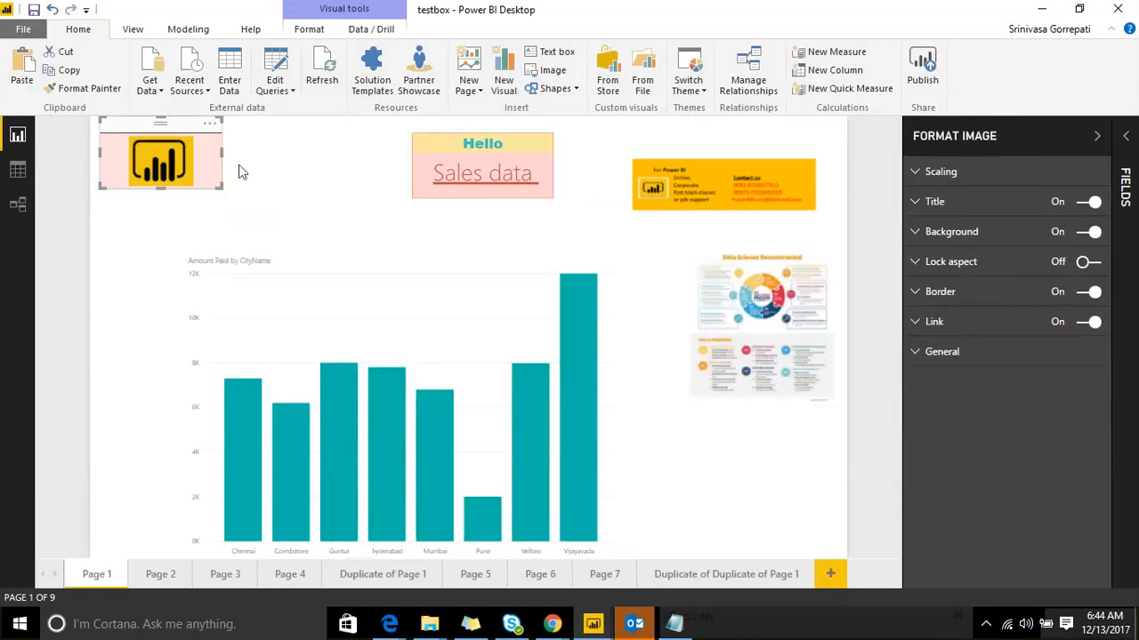
{"action": "left_click", "coordinate": [920, 353]}
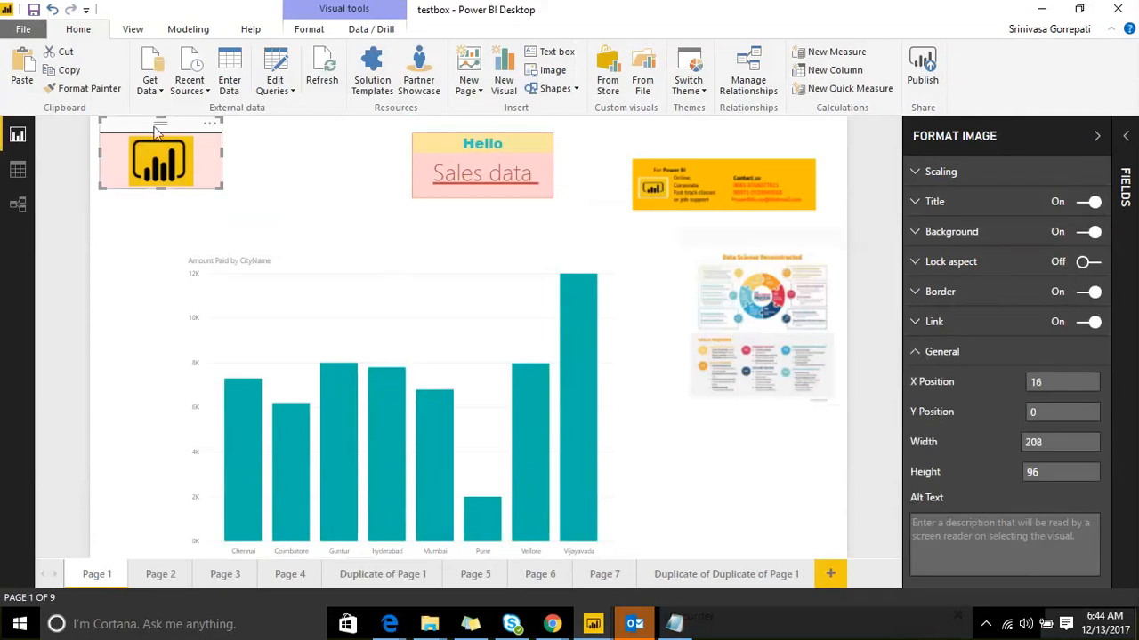
{"action": "mouse_move", "coordinate": [160, 167]}
{"action": "left_mouse_down"}
{"action": "mouse_move", "coordinate": [298, 186]}
{"action": "mouse_move", "coordinate": [155, 167]}
{"action": "left_mouse_up"}
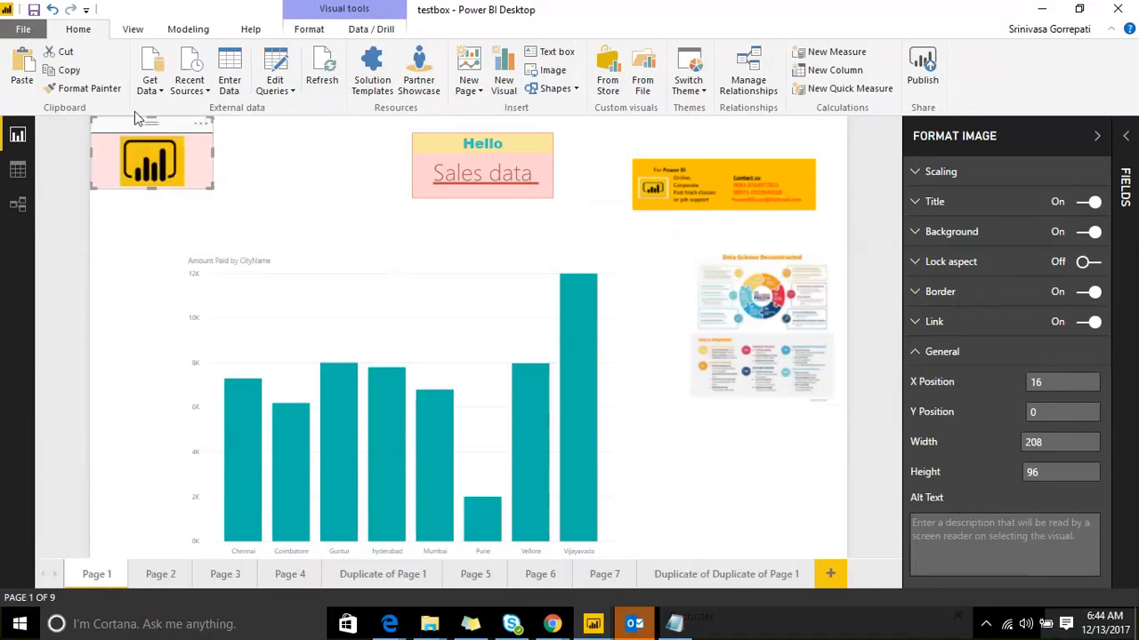
{"action": "left_click", "coordinate": [289, 167]}
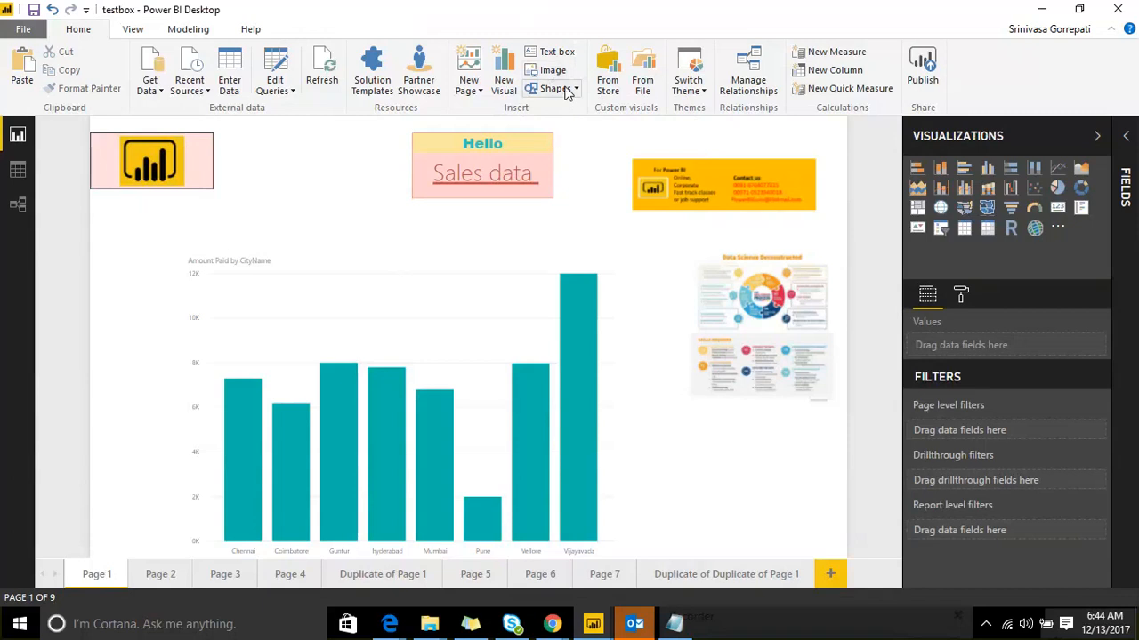
{"action": "left_click", "coordinate": [565, 93]}
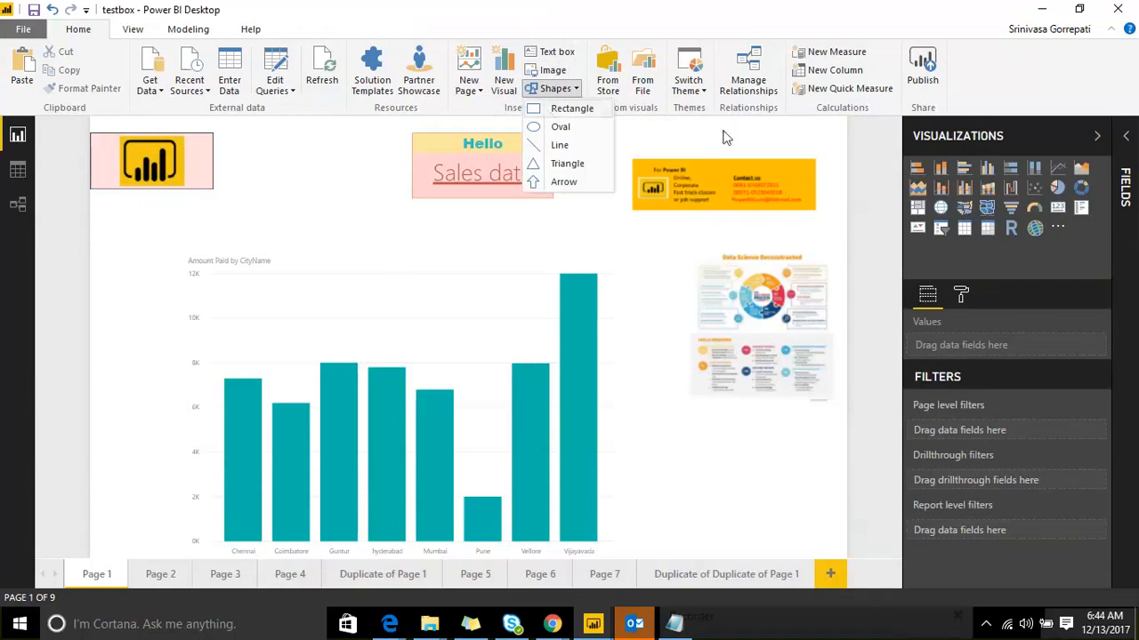
Step: Narrow the Hello / Sales data text box slightly
{"action": "left_click", "coordinate": [390, 125]}
{"action": "left_click", "coordinate": [464, 122]}
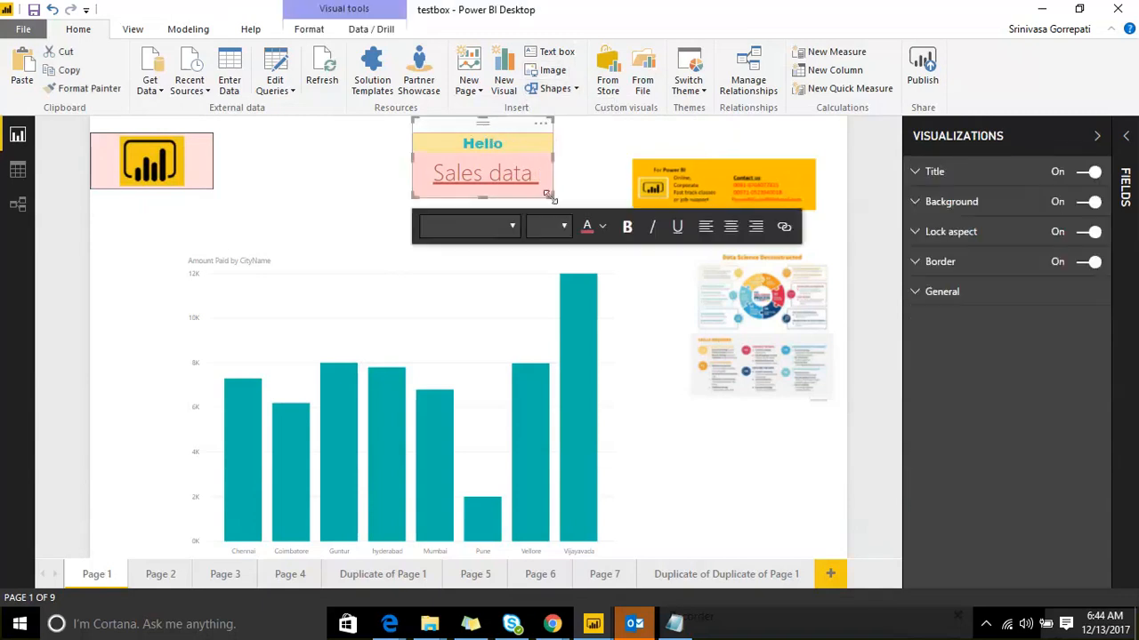
{"action": "left_click_drag", "start_coordinate": [546, 192], "coordinate": [539, 193]}
{"action": "left_click", "coordinate": [46, 133]}
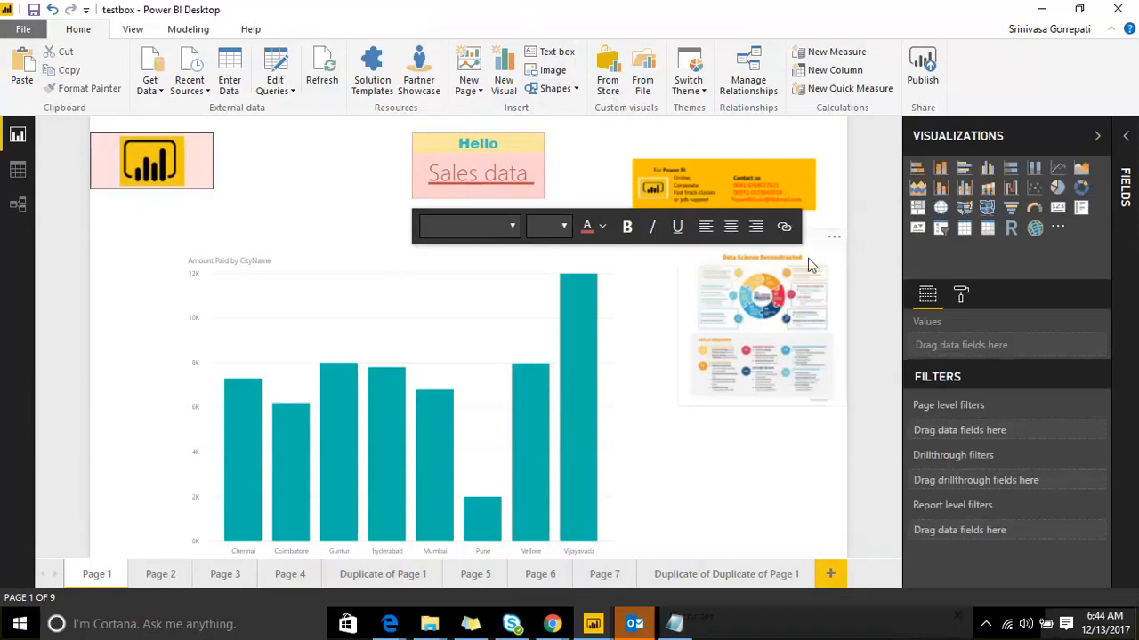
{"action": "left_click", "coordinate": [721, 145]}
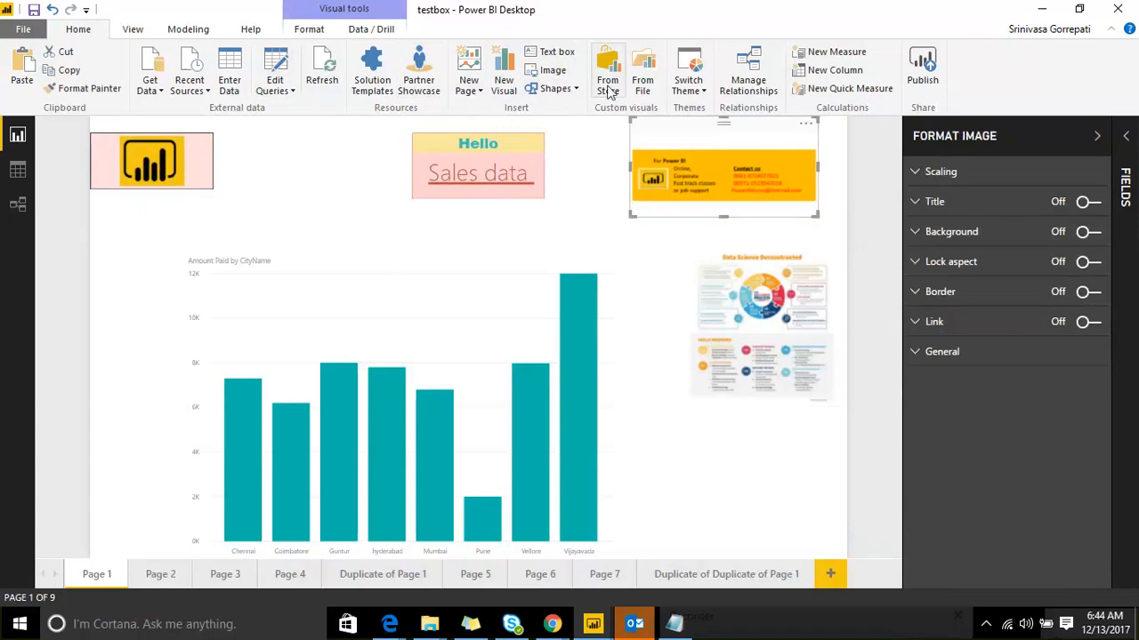
Step: Insert a new line shape, delete the old line beside the chart, and move the new one over the chart's top
{"action": "left_click", "coordinate": [556, 88]}
{"action": "left_click", "coordinate": [594, 149]}
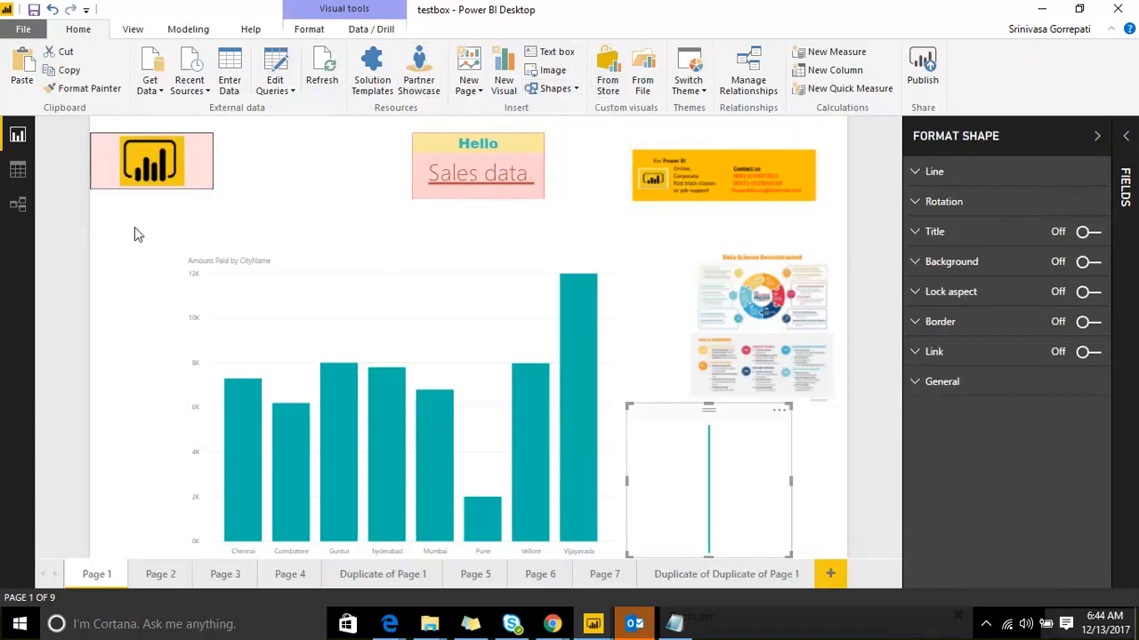
{"action": "left_click", "coordinate": [556, 88]}
{"action": "left_click", "coordinate": [562, 147]}
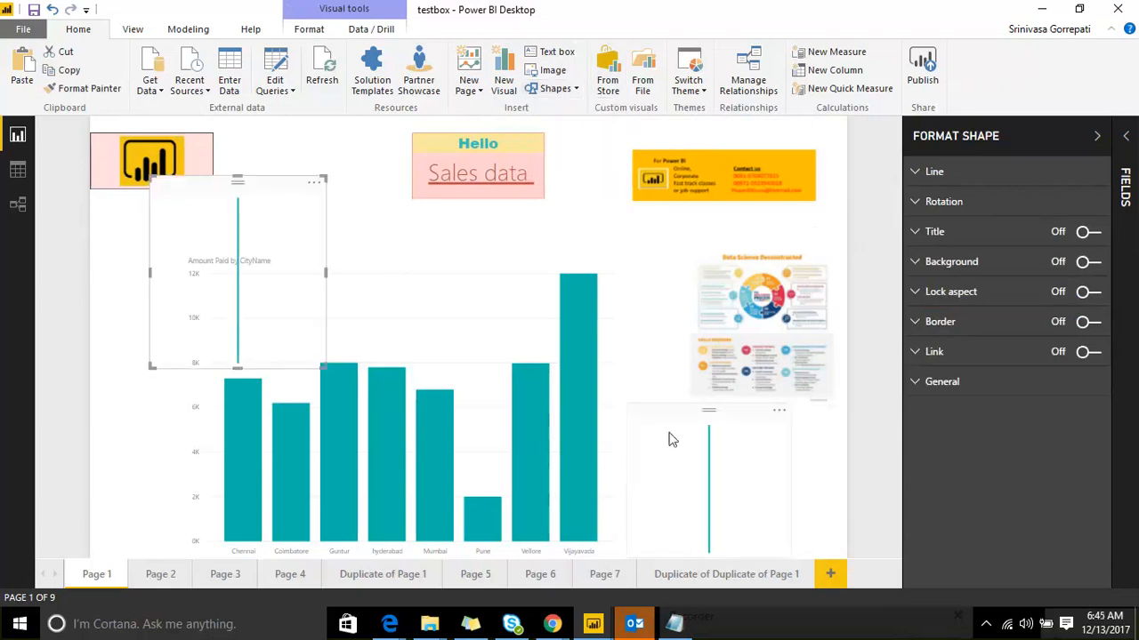
{"action": "left_click", "coordinate": [674, 411]}
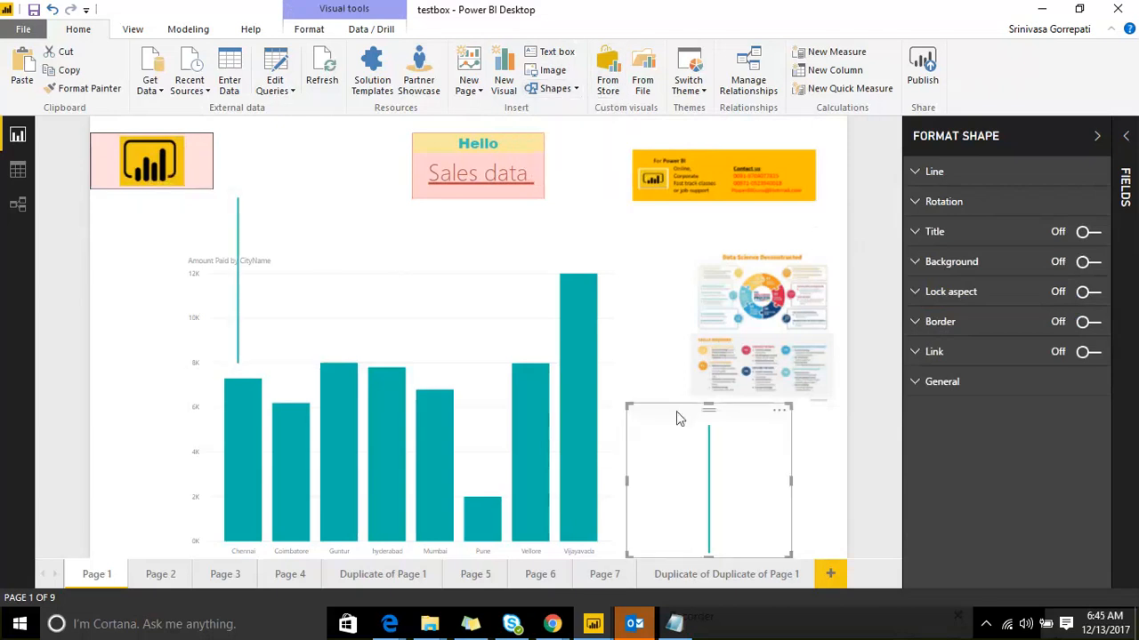
{"action": "key", "text": "Delete"}
{"action": "left_click_drag", "start_coordinate": [264, 197], "coordinate": [325, 203]}
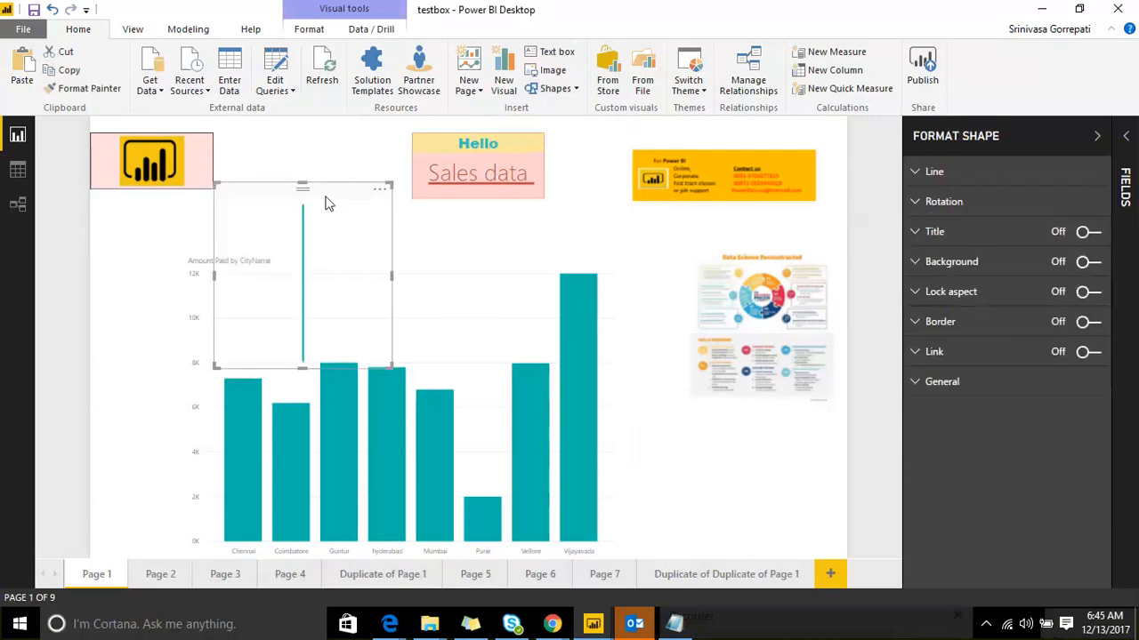
Step: Make the new line yellow and thicker
{"action": "left_click", "coordinate": [925, 173]}
{"action": "left_click", "coordinate": [1078, 203]}
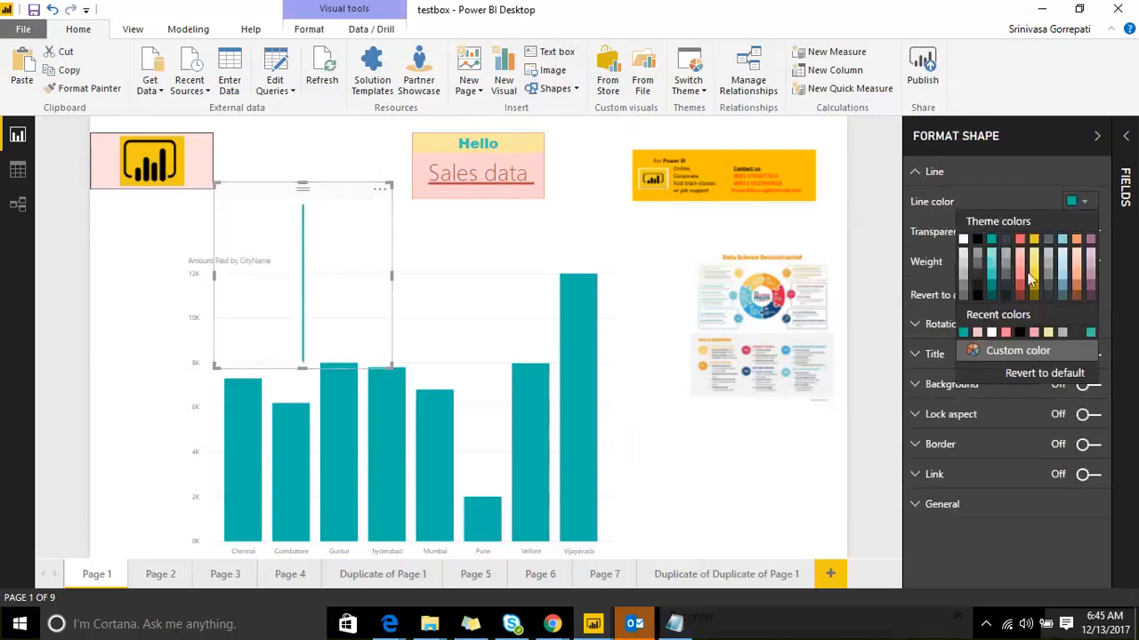
{"action": "left_click", "coordinate": [1034, 274]}
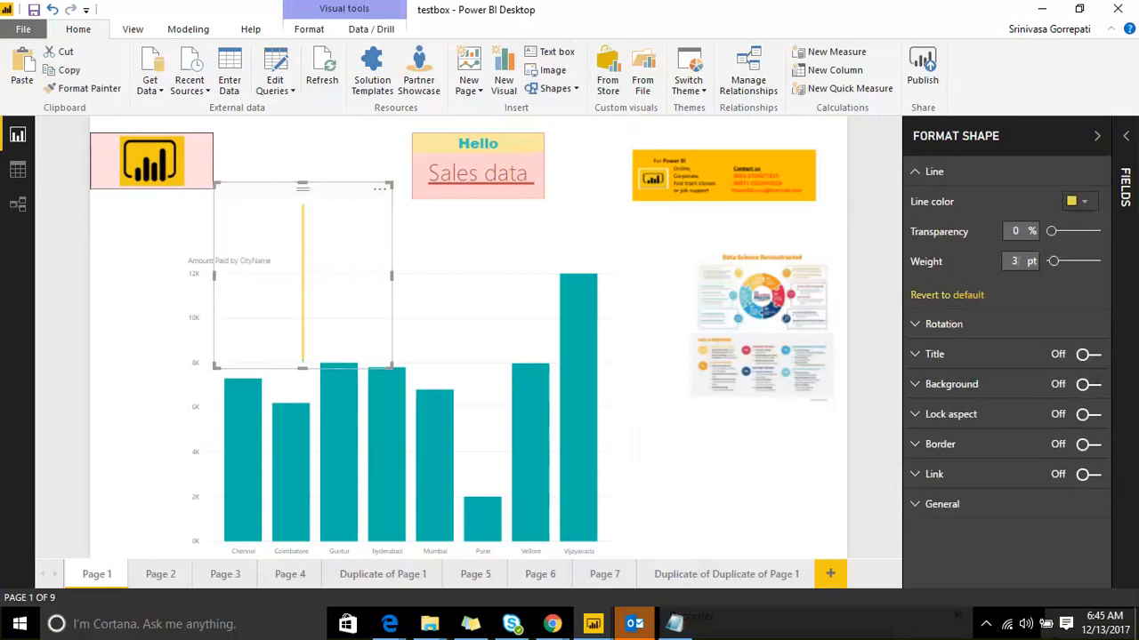
{"action": "left_click_drag", "start_coordinate": [1053, 263], "coordinate": [1058, 269]}
{"action": "left_click", "coordinate": [916, 173]}
Step: Set the line's rotation to 90 and stretch it toward the page's right edge
{"action": "left_click", "coordinate": [920, 203]}
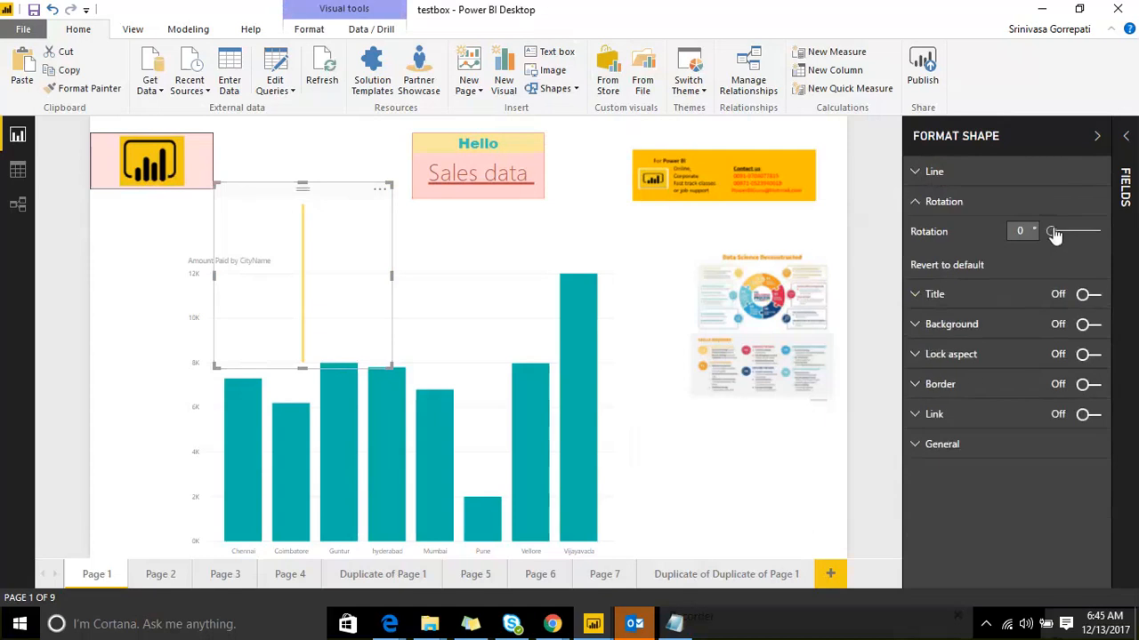
{"action": "type", "text": "180"}
{"action": "type", "text": "90"}
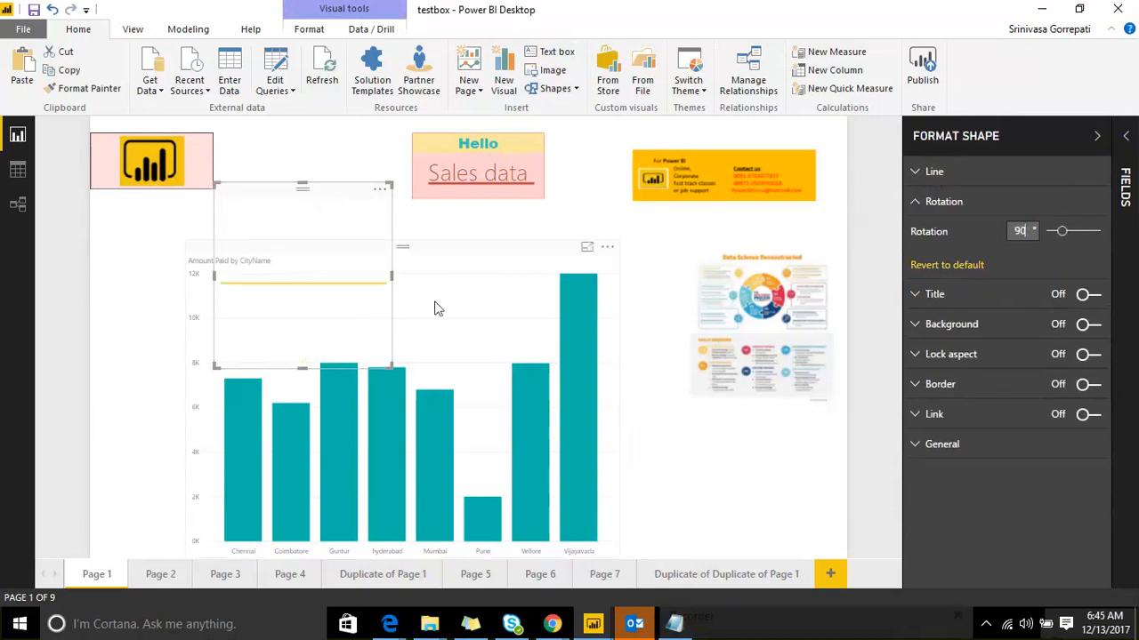
{"action": "left_click_drag", "start_coordinate": [391, 276], "coordinate": [857, 241]}
Step: Stretch the yellow line to the page's left edge and raise it up the page
{"action": "left_click", "coordinate": [262, 279]}
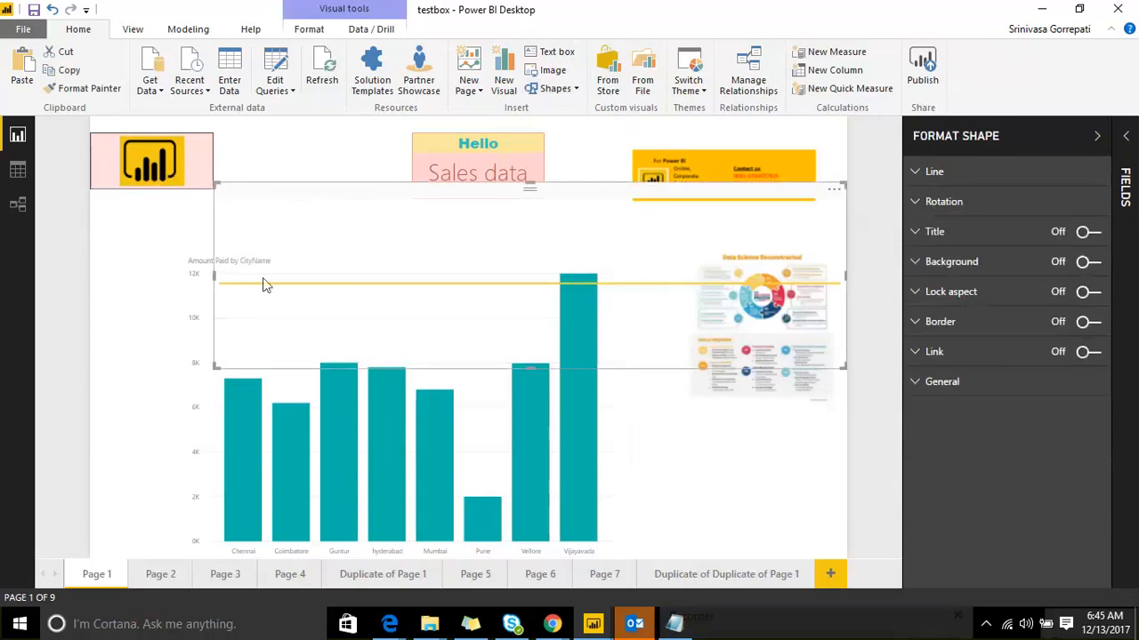
{"action": "left_click_drag", "start_coordinate": [215, 276], "coordinate": [61, 274]}
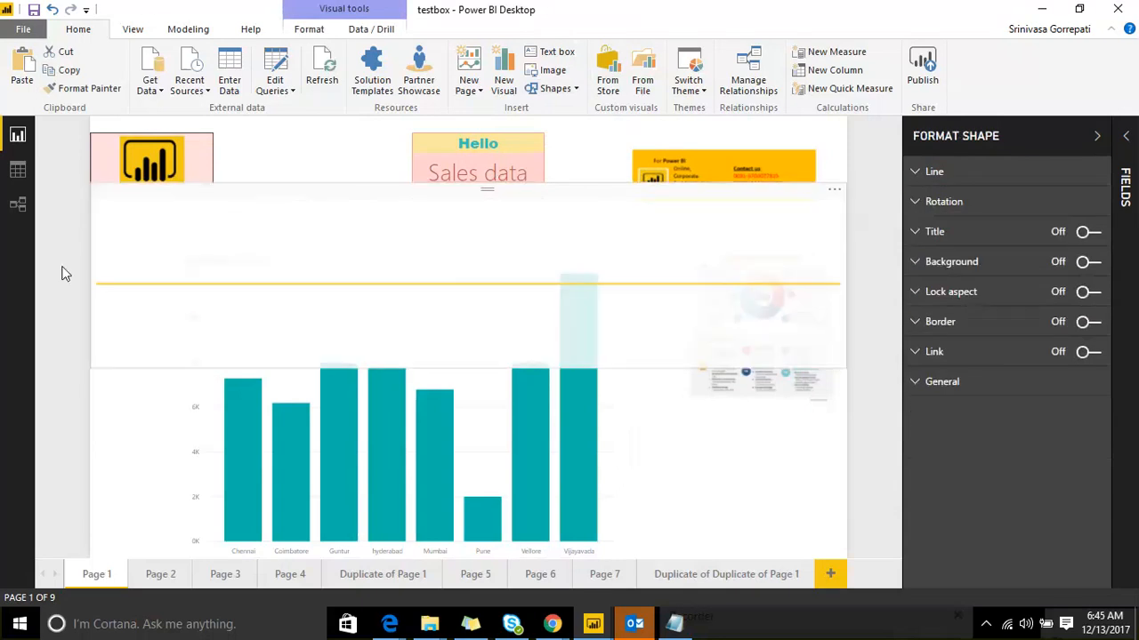
{"action": "left_click_drag", "start_coordinate": [437, 229], "coordinate": [427, 158]}
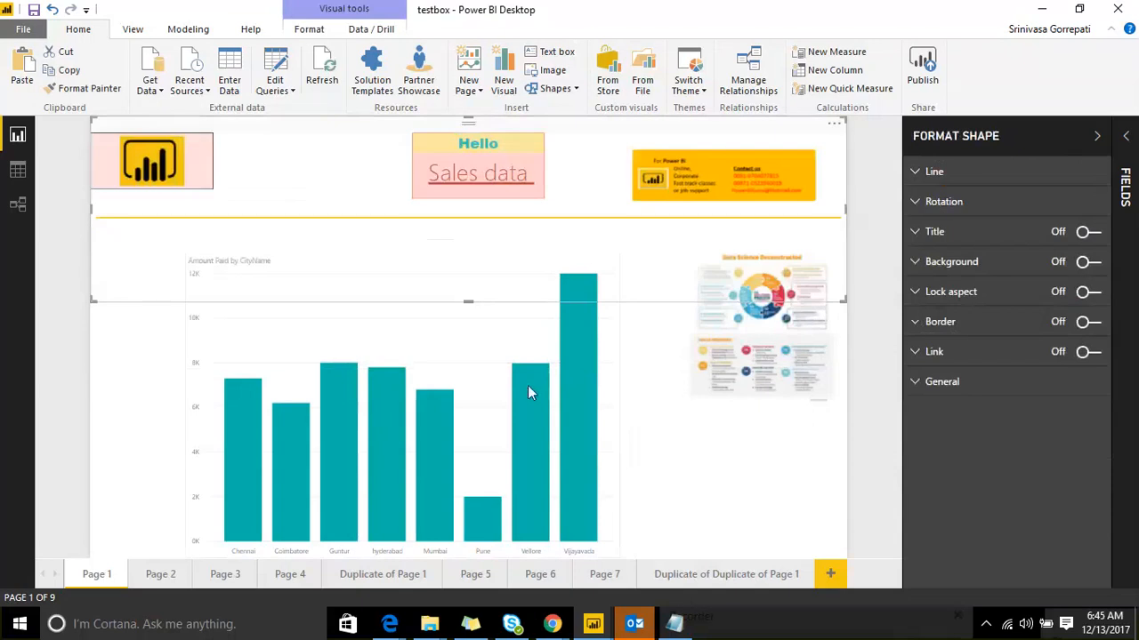
{"action": "left_click", "coordinate": [765, 511]}
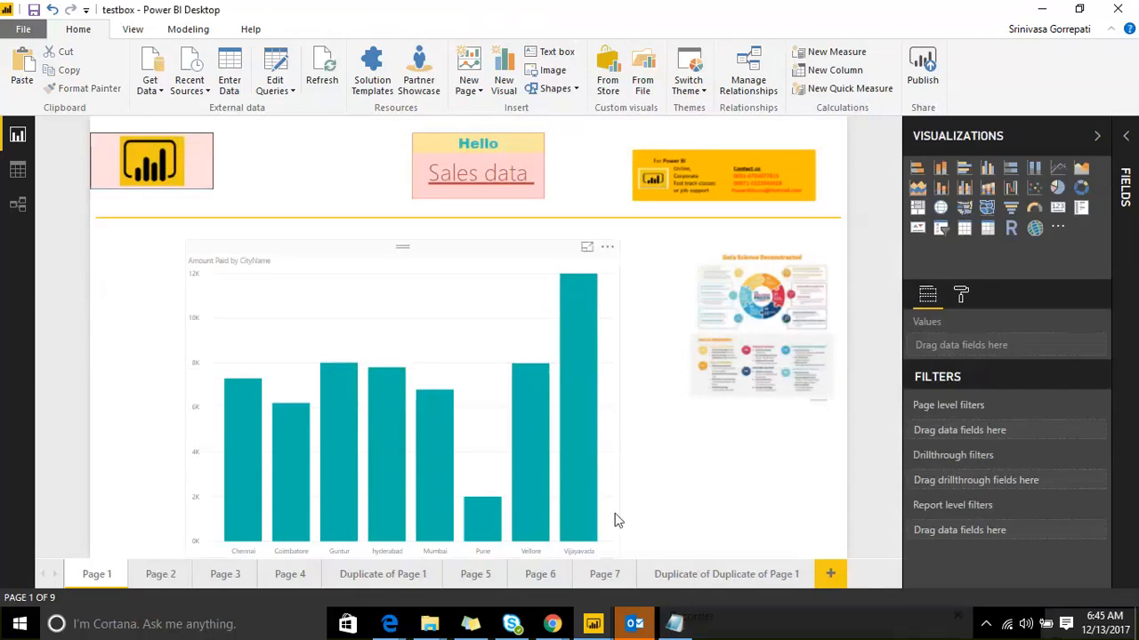
Step: Slim the line to a thin strip, set it just below the header boxes, and widen it rightward
{"action": "left_click", "coordinate": [583, 216]}
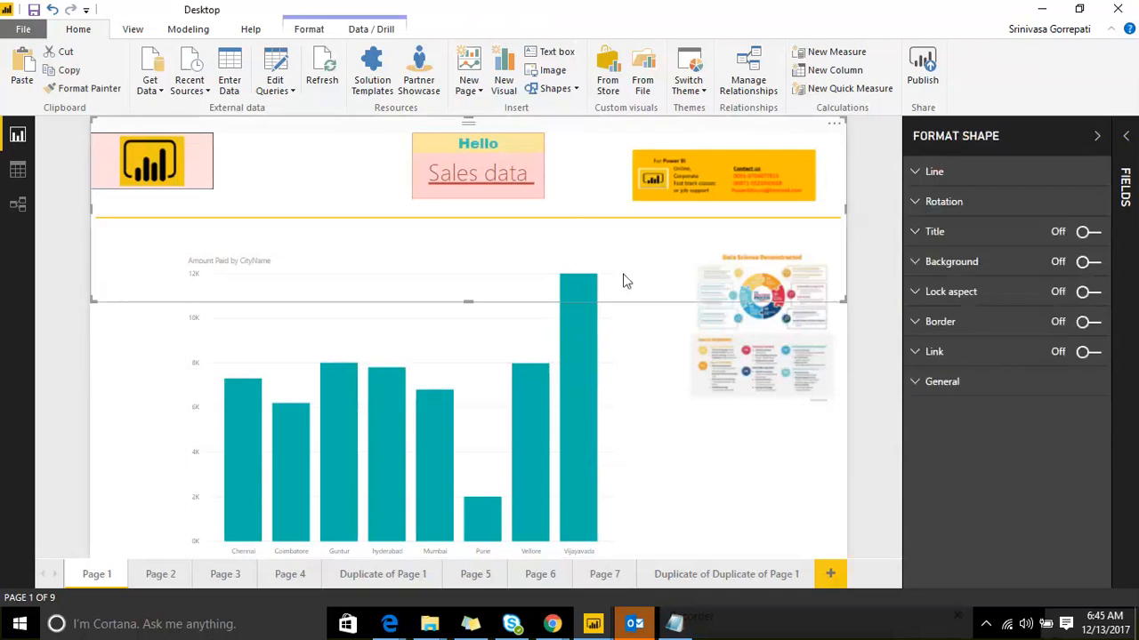
{"action": "left_click_drag", "start_coordinate": [842, 296], "coordinate": [821, 155]}
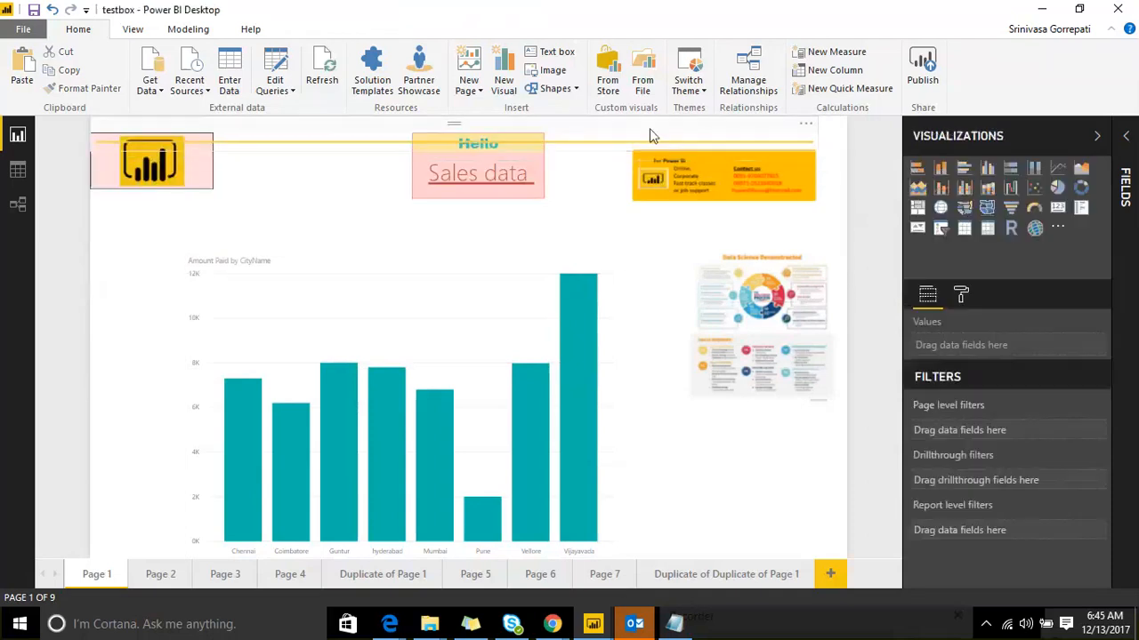
{"action": "left_click_drag", "start_coordinate": [600, 139], "coordinate": [598, 205]}
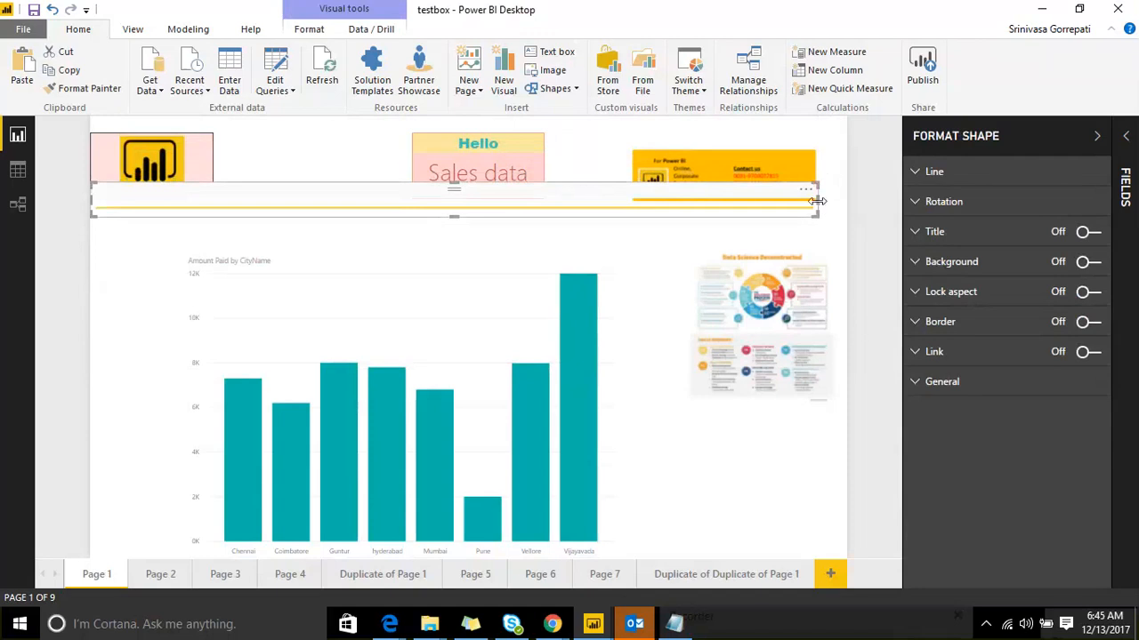
{"action": "left_click_drag", "start_coordinate": [818, 201], "coordinate": [845, 203]}
{"action": "left_click", "coordinate": [850, 206]}
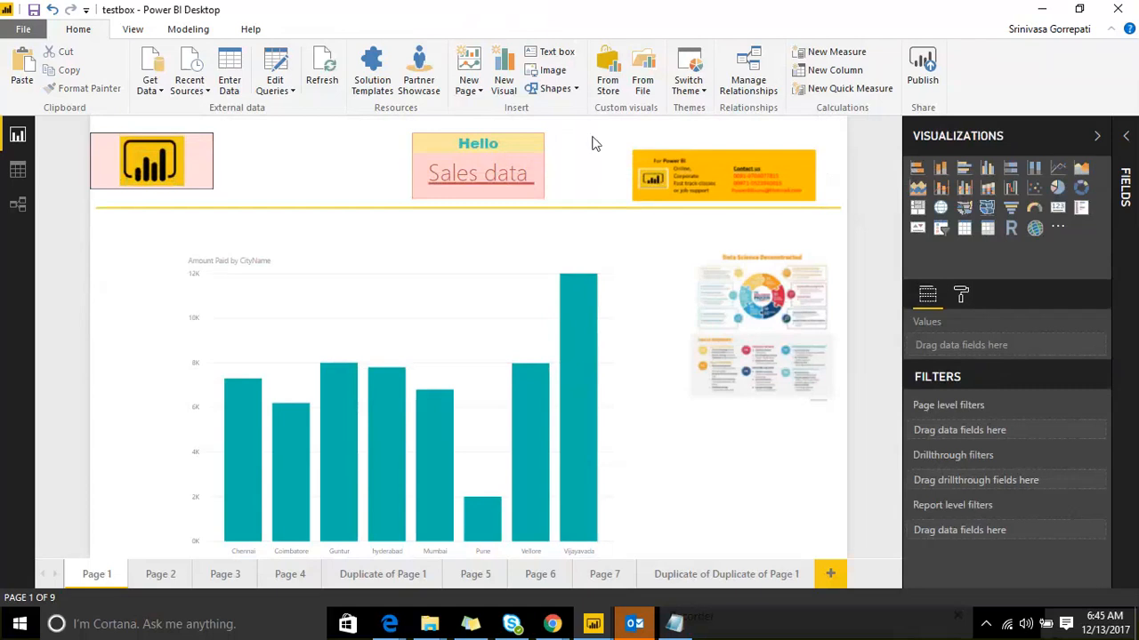
Step: Make the yellow divider line 19% transparent
{"action": "left_click", "coordinate": [570, 91]}
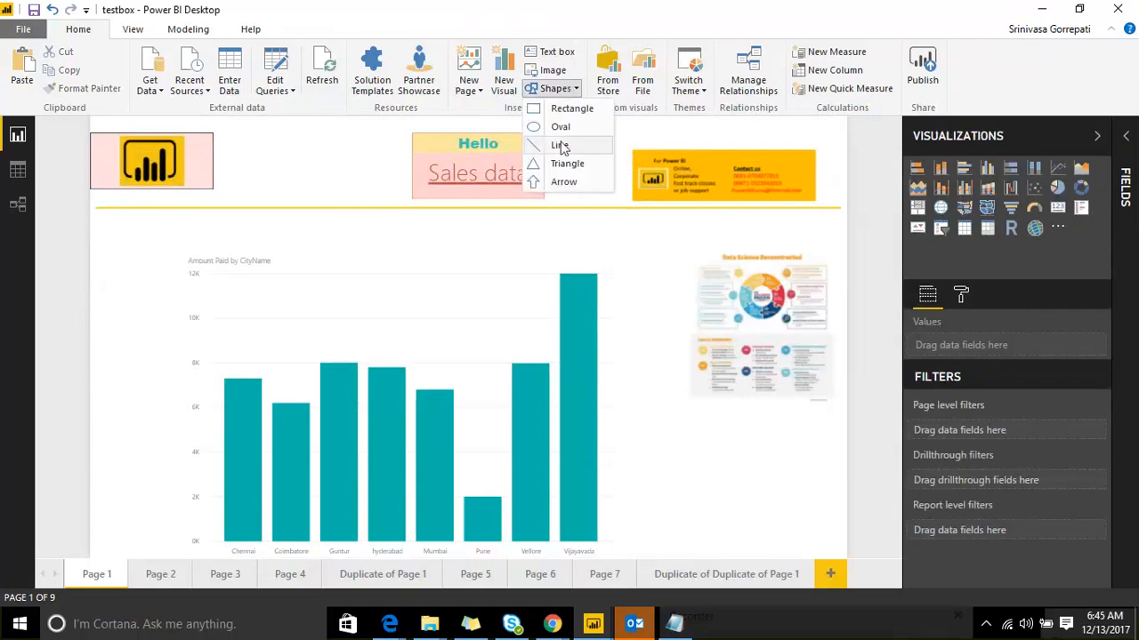
{"action": "left_click", "coordinate": [299, 208]}
{"action": "left_click", "coordinate": [300, 208]}
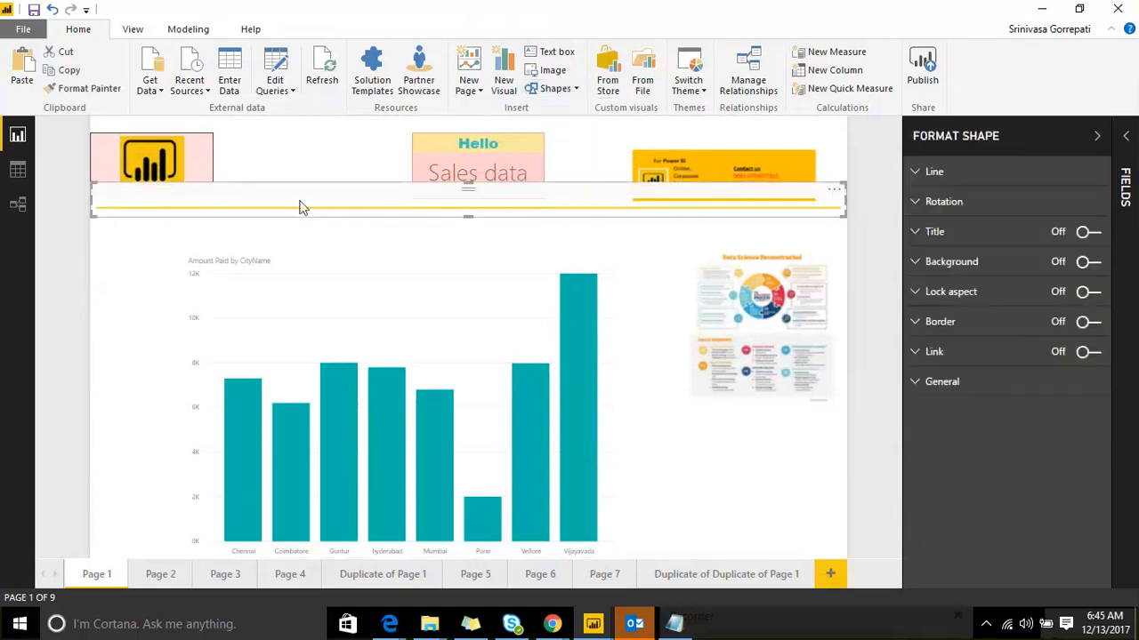
{"action": "left_click", "coordinate": [925, 172]}
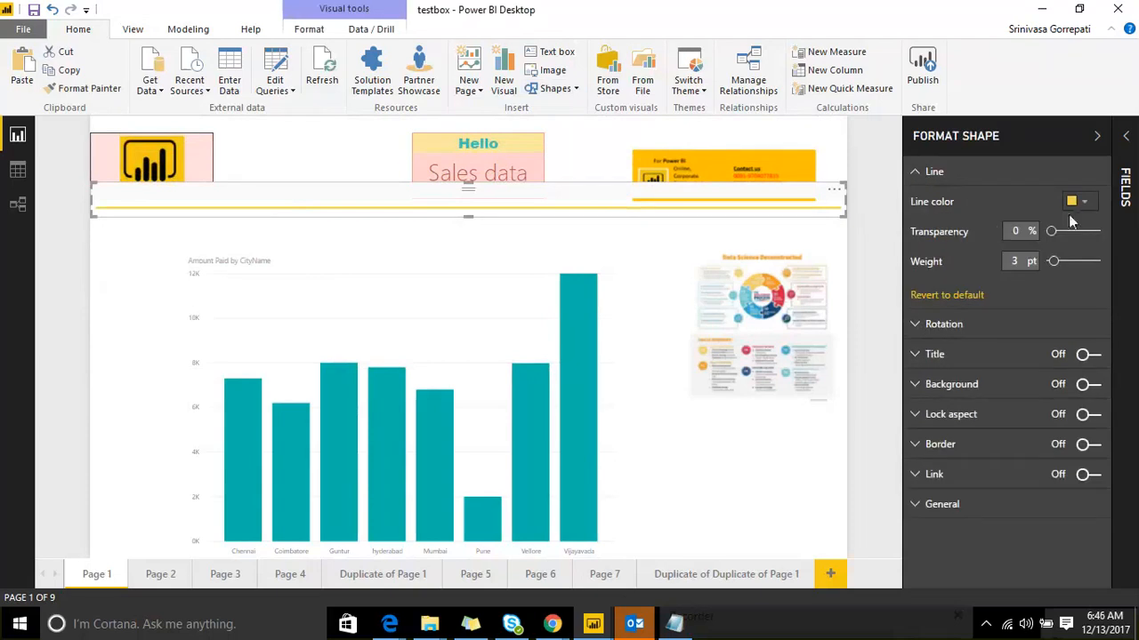
{"action": "left_click_drag", "start_coordinate": [1054, 232], "coordinate": [1057, 267]}
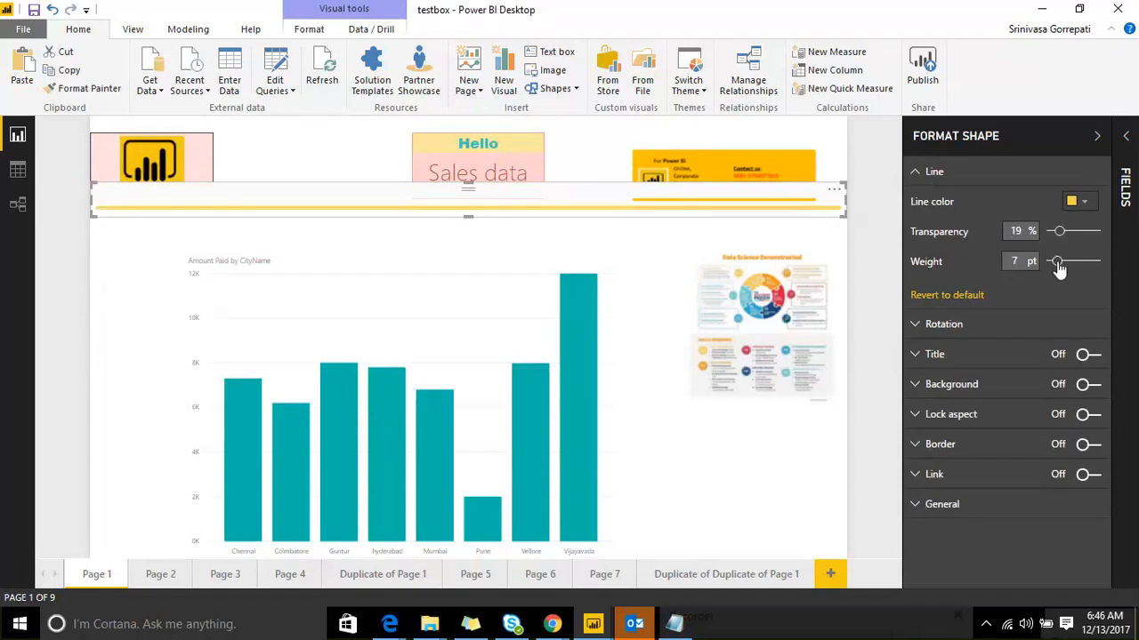
Step: Rotate the divider line to about 230 degrees
{"action": "left_click", "coordinate": [920, 326]}
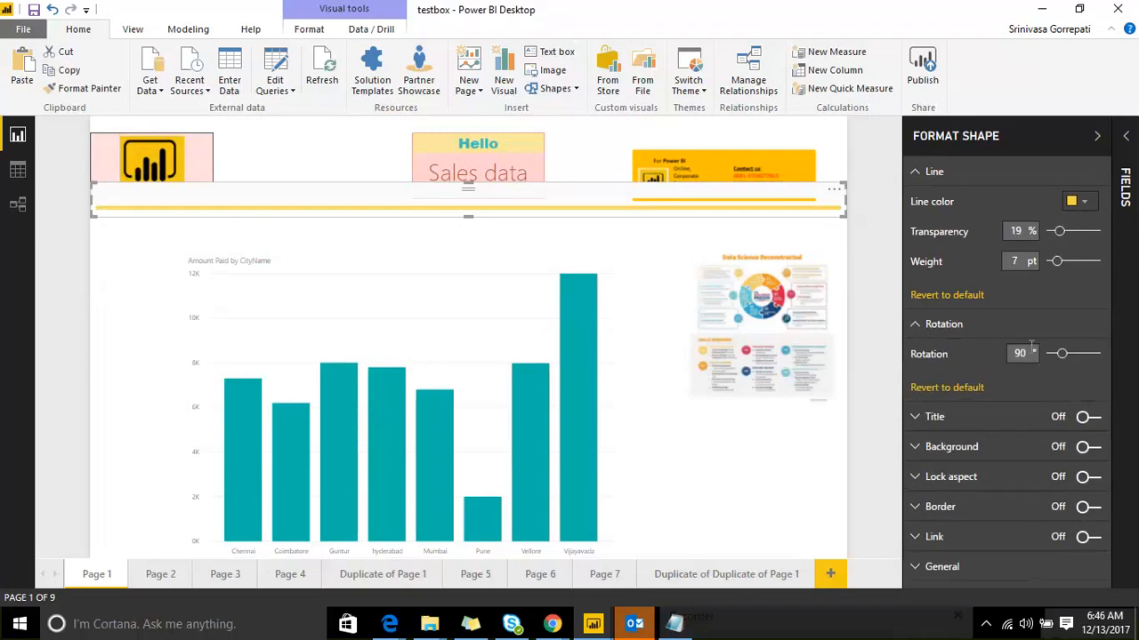
{"action": "left_click_drag", "start_coordinate": [1073, 354], "coordinate": [1083, 357]}
{"action": "left_click", "coordinate": [1081, 354]}
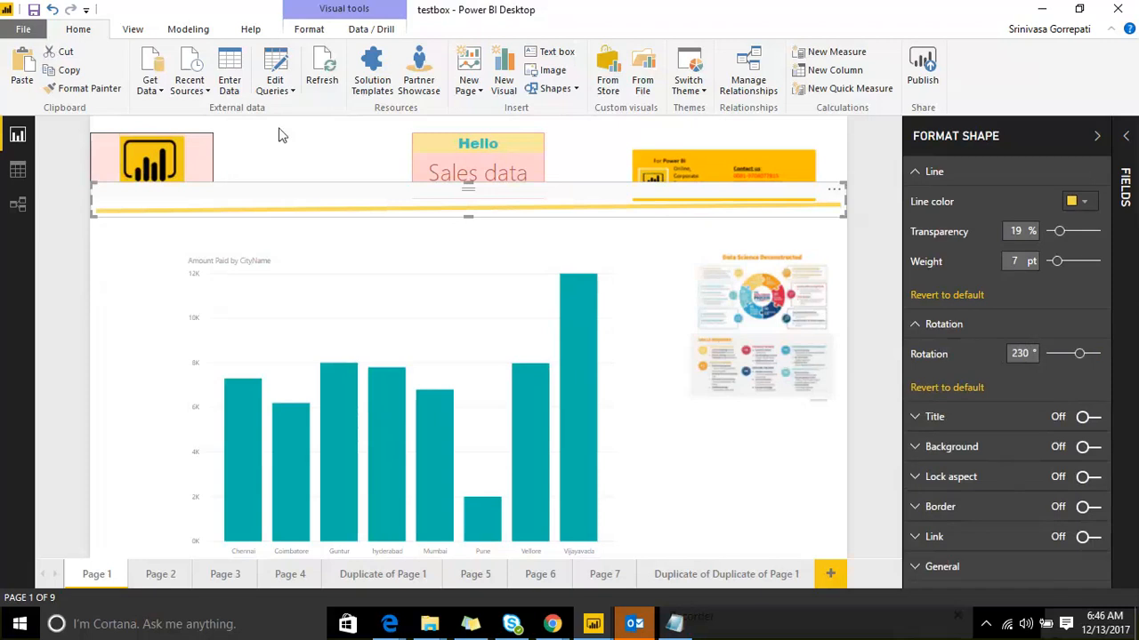
{"action": "left_click", "coordinate": [276, 149]}
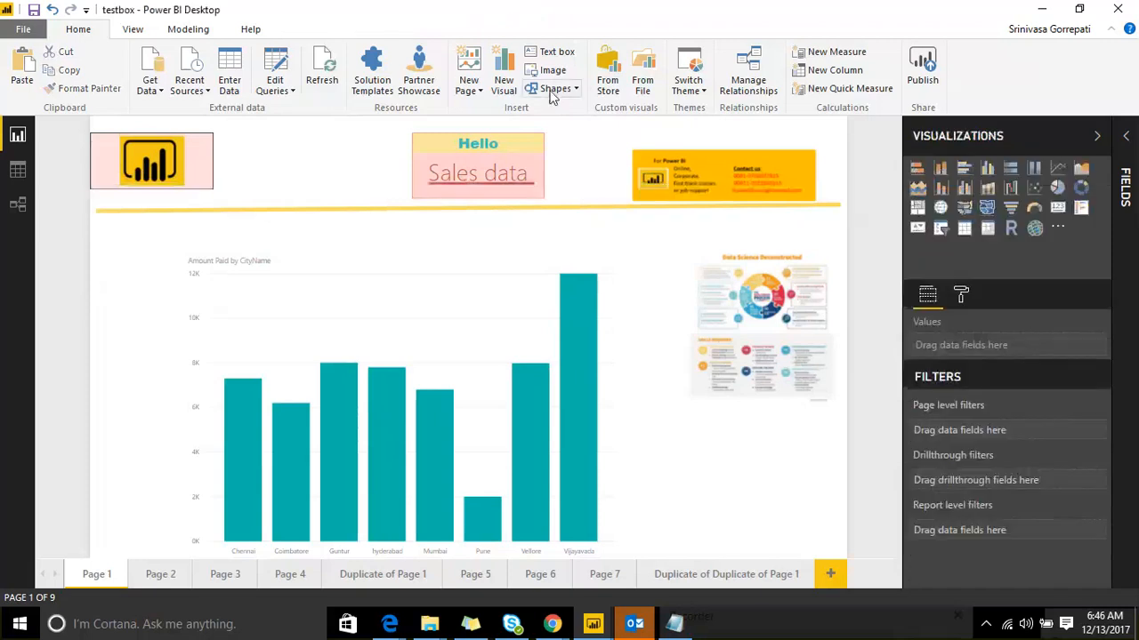
Step: Browse the shapes list on testbox's Page 1 without inserting a shape
{"action": "left_click", "coordinate": [553, 91]}
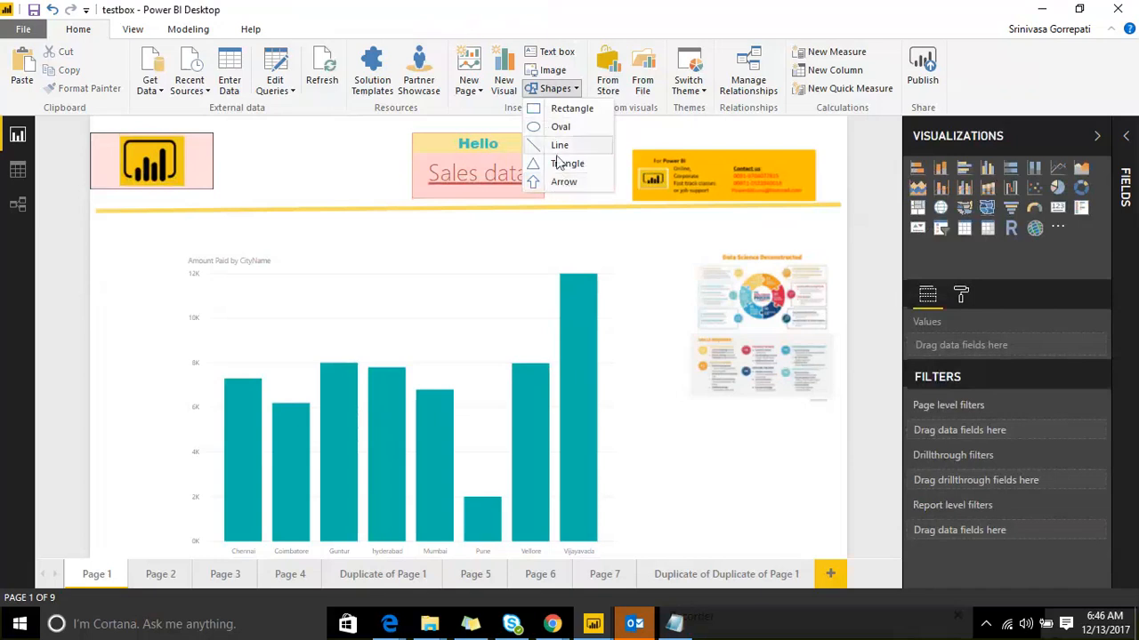
{"action": "left_click", "coordinate": [307, 158]}
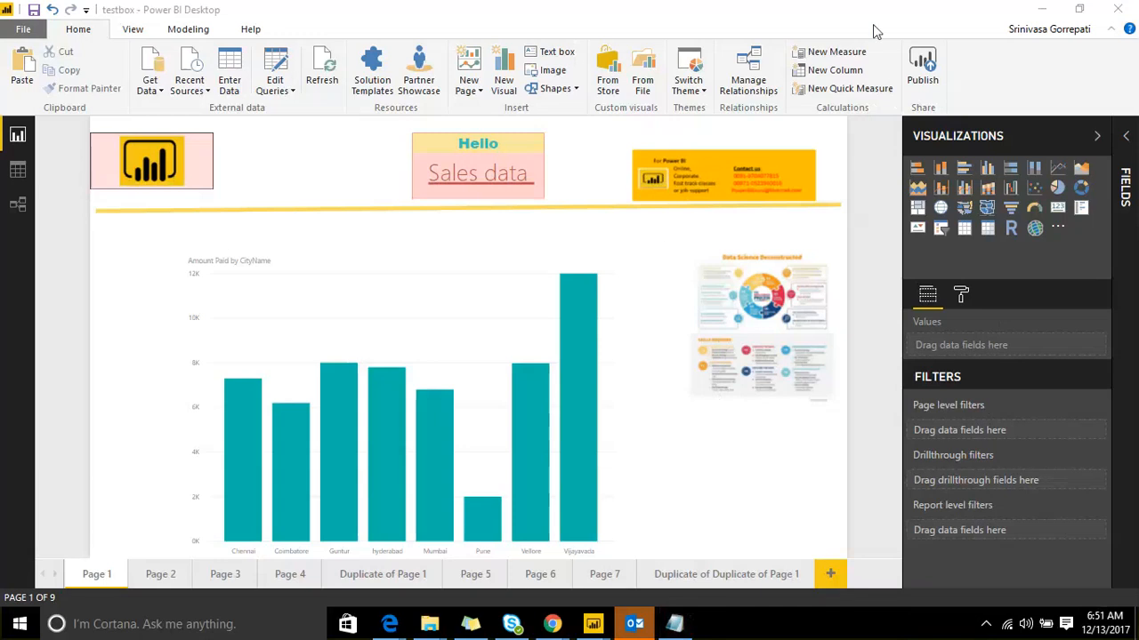
{"action": "mouse_move", "coordinate": [897, 145]}
{"action": "left_mouse_down"}
{"action": "mouse_move", "coordinate": [944, 132]}
{"action": "mouse_move", "coordinate": [1119, 178]}
{"action": "mouse_move", "coordinate": [1067, 263]}
{"action": "mouse_move", "coordinate": [896, 222]}
{"action": "left_mouse_up"}
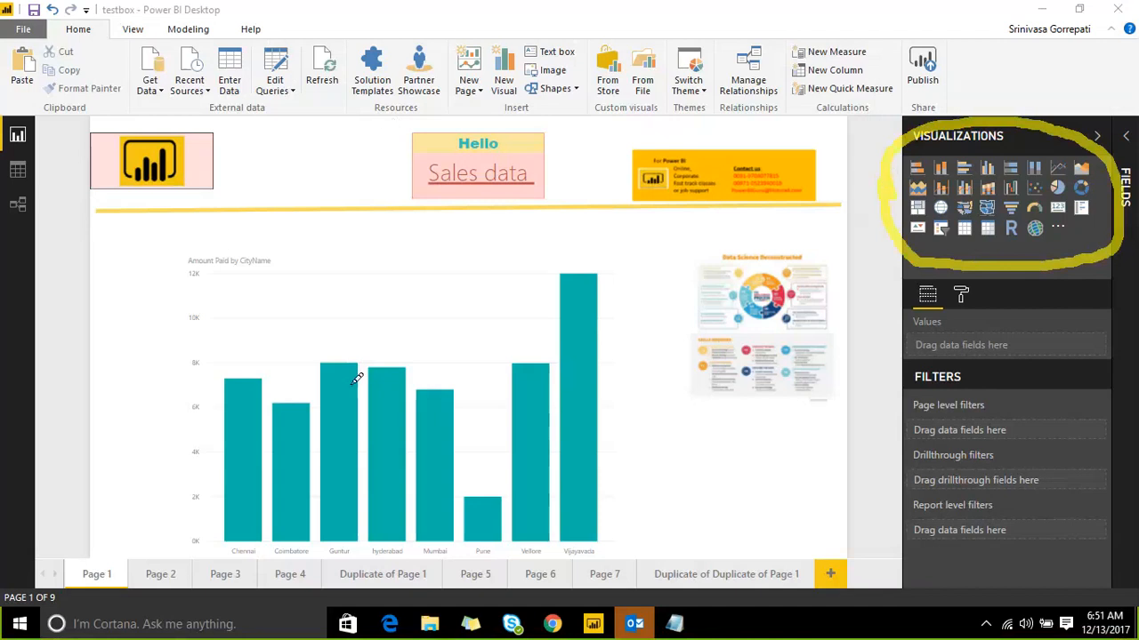
{"action": "mouse_move", "coordinate": [305, 151]}
{"action": "left_mouse_down"}
{"action": "mouse_move", "coordinate": [216, 279]}
{"action": "mouse_move", "coordinate": [289, 307]}
{"action": "left_mouse_up"}
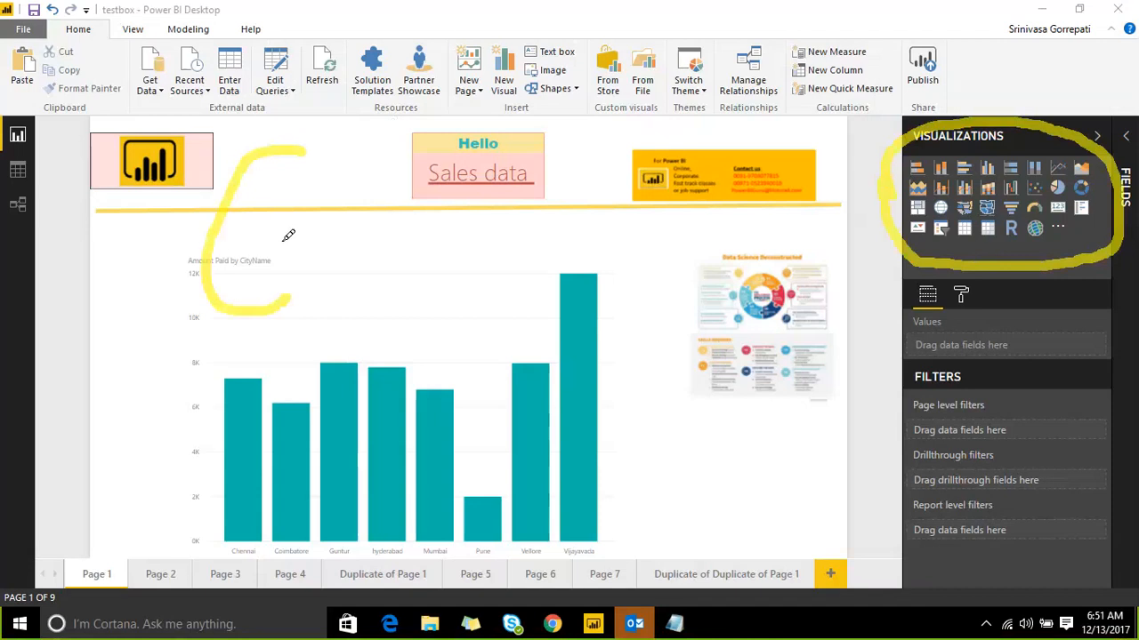
{"action": "left_click_drag", "start_coordinate": [281, 238], "coordinate": [330, 259]}
{"action": "mouse_move", "coordinate": [339, 213]}
{"action": "left_mouse_down"}
{"action": "mouse_move", "coordinate": [376, 204]}
{"action": "mouse_move", "coordinate": [407, 214]}
{"action": "mouse_move", "coordinate": [376, 204]}
{"action": "mouse_move", "coordinate": [397, 177]}
{"action": "left_mouse_up"}
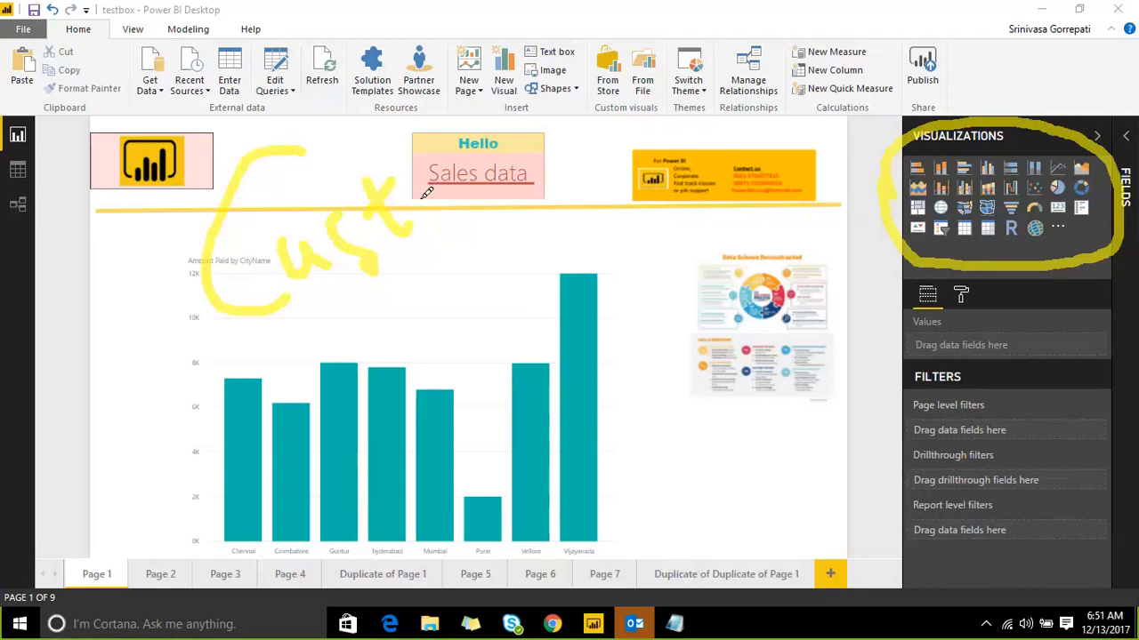
{"action": "left_click", "coordinate": [881, 29]}
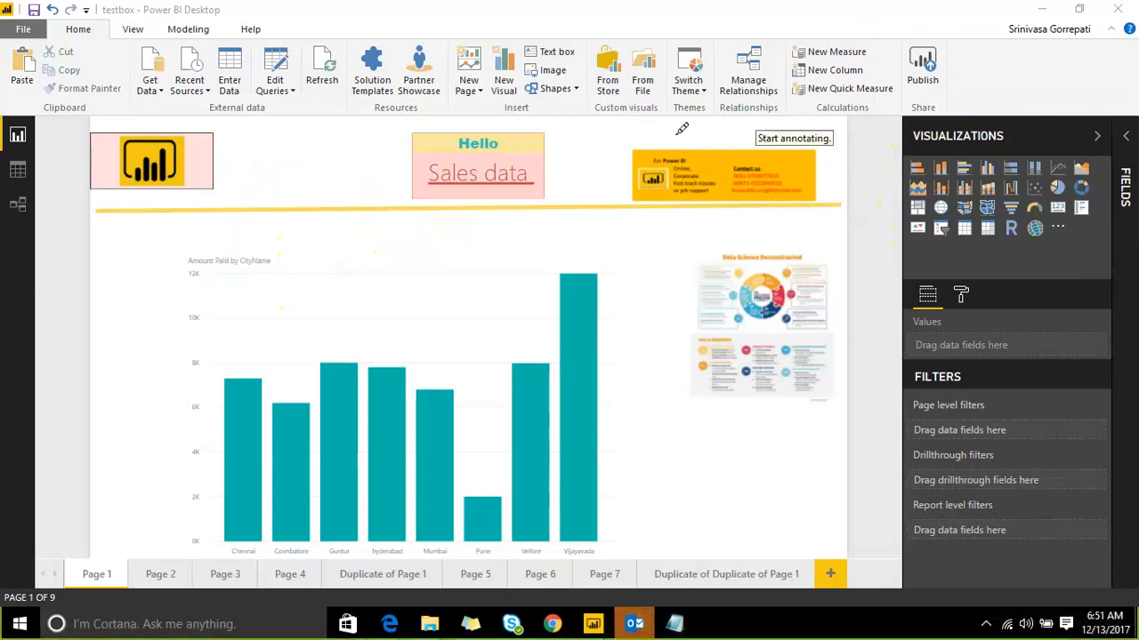
{"action": "left_click", "coordinate": [612, 131]}
{"action": "mouse_move", "coordinate": [621, 163]}
{"action": "left_mouse_down"}
{"action": "mouse_move", "coordinate": [614, 216]}
{"action": "mouse_move", "coordinate": [909, 227]}
{"action": "left_mouse_up"}
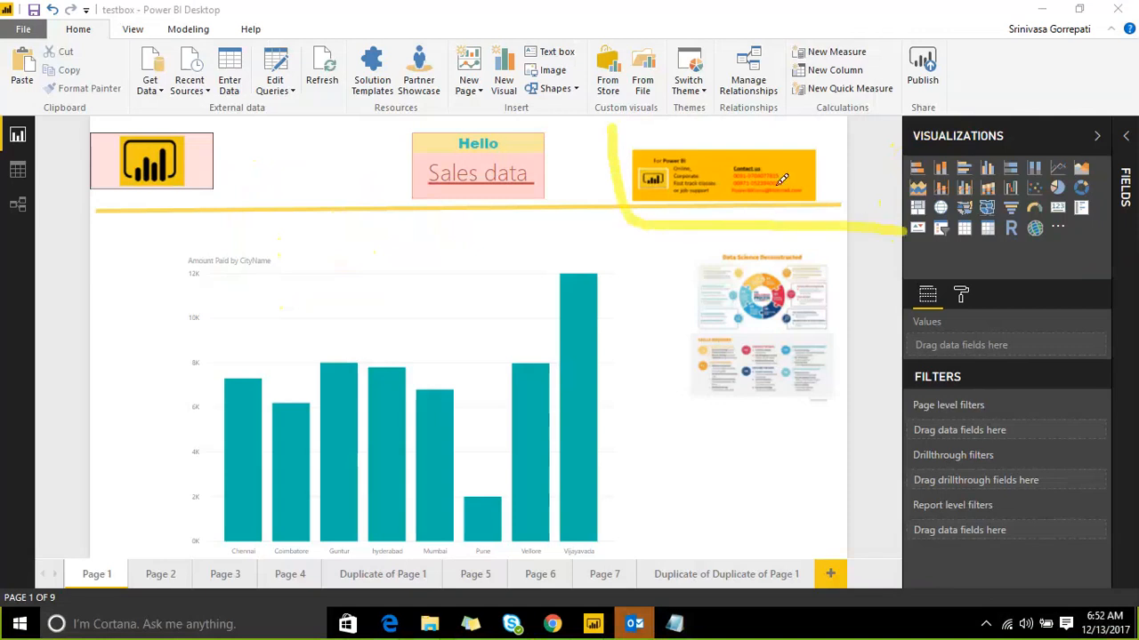
{"action": "left_click", "coordinate": [592, 153]}
{"action": "mouse_move", "coordinate": [591, 153]}
{"action": "left_mouse_down"}
{"action": "mouse_move", "coordinate": [637, 126]}
{"action": "mouse_move", "coordinate": [660, 153]}
{"action": "mouse_move", "coordinate": [723, 174]}
{"action": "mouse_move", "coordinate": [916, 172]}
{"action": "left_mouse_up"}
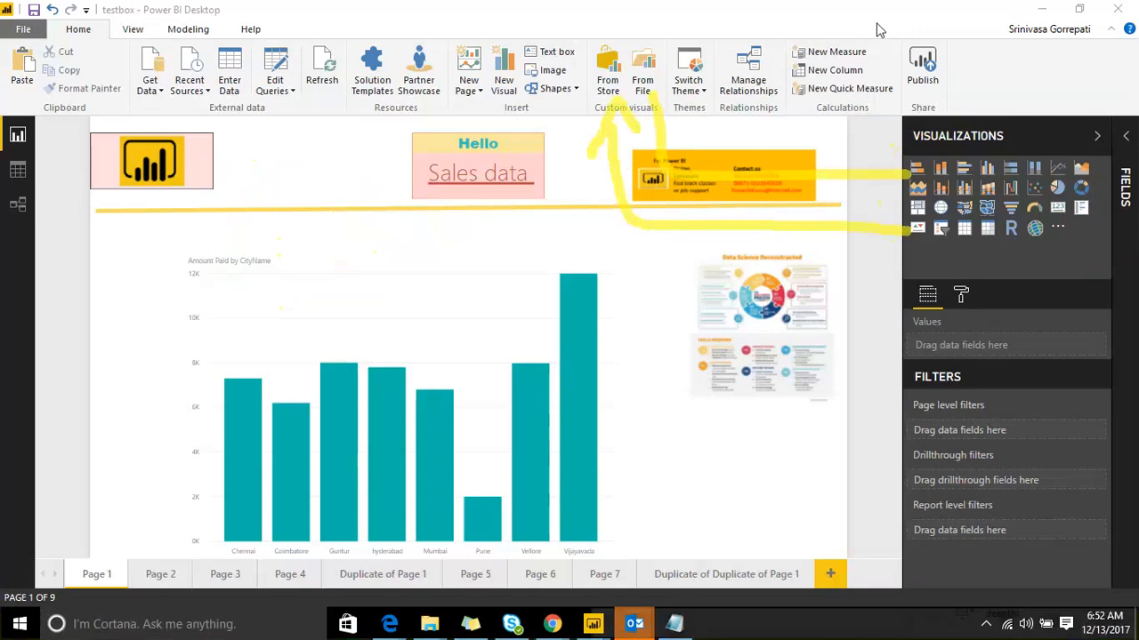
{"action": "key", "text": "Escape"}
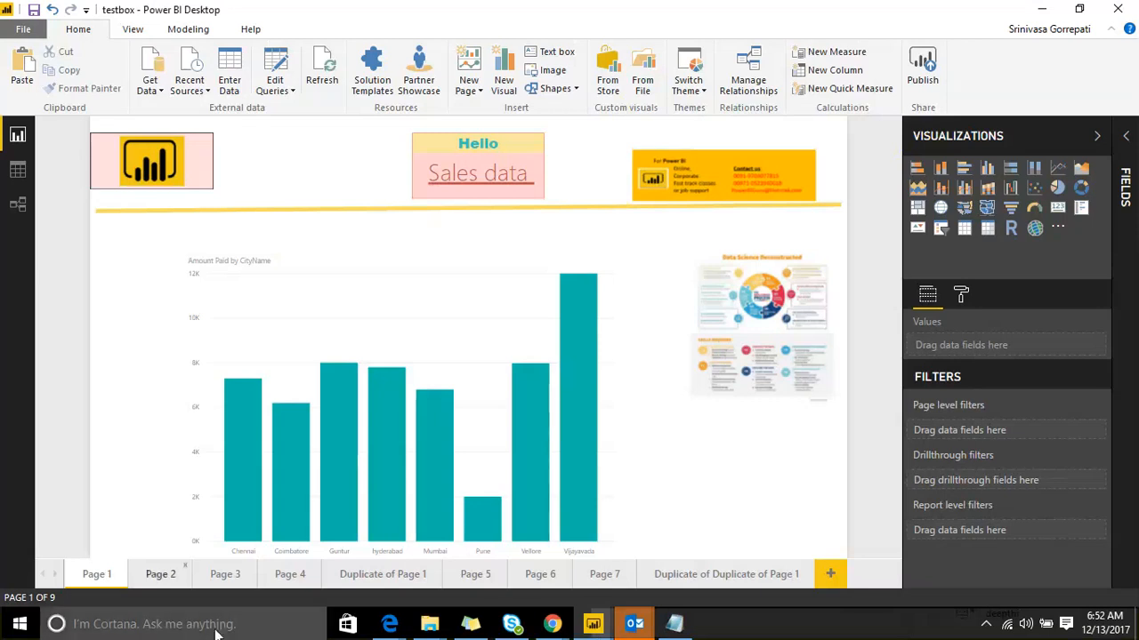
Step: Load app.powerbi.com/visuals in the Edge browser
{"action": "mouse_move", "coordinate": [559, 630]}
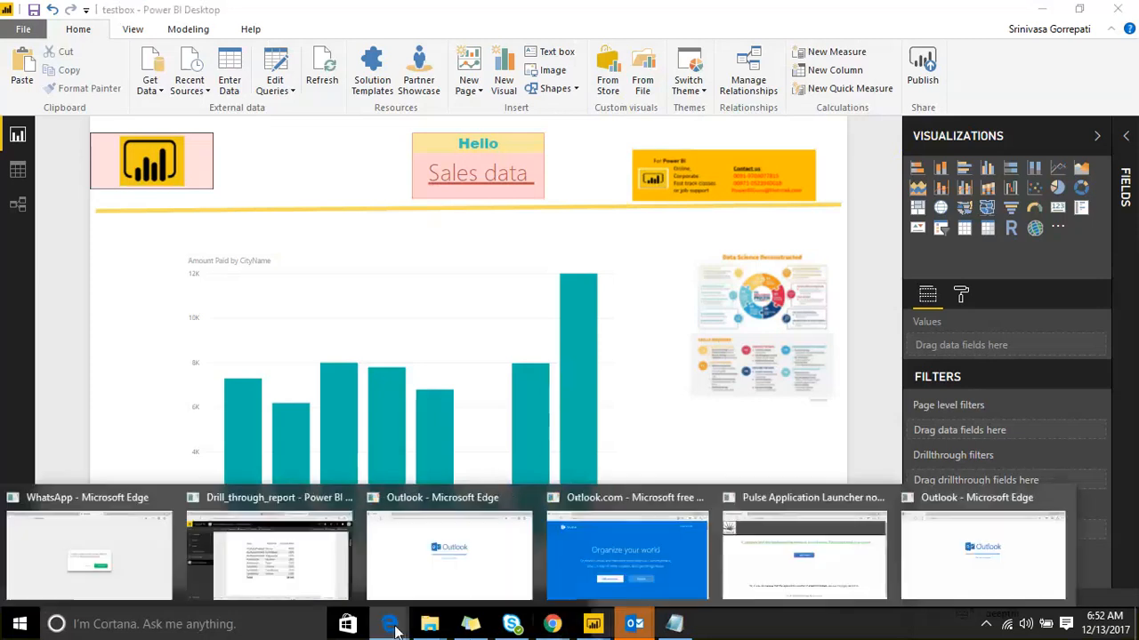
{"action": "left_click", "coordinate": [272, 546]}
{"action": "left_click", "coordinate": [381, 15]}
{"action": "left_click", "coordinate": [388, 54]}
{"action": "type", "text": "App"}
{"action": "key", "text": "End"}
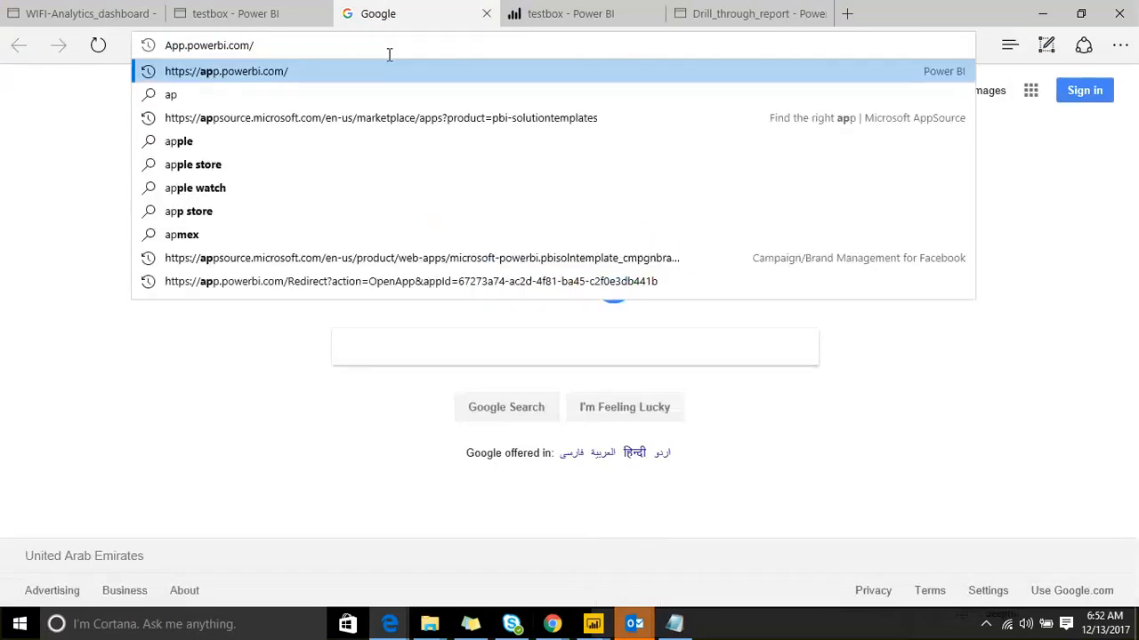
{"action": "type", "text": "va"}
{"action": "key", "text": "BackSpace"}
{"action": "type", "text": "isuals"}
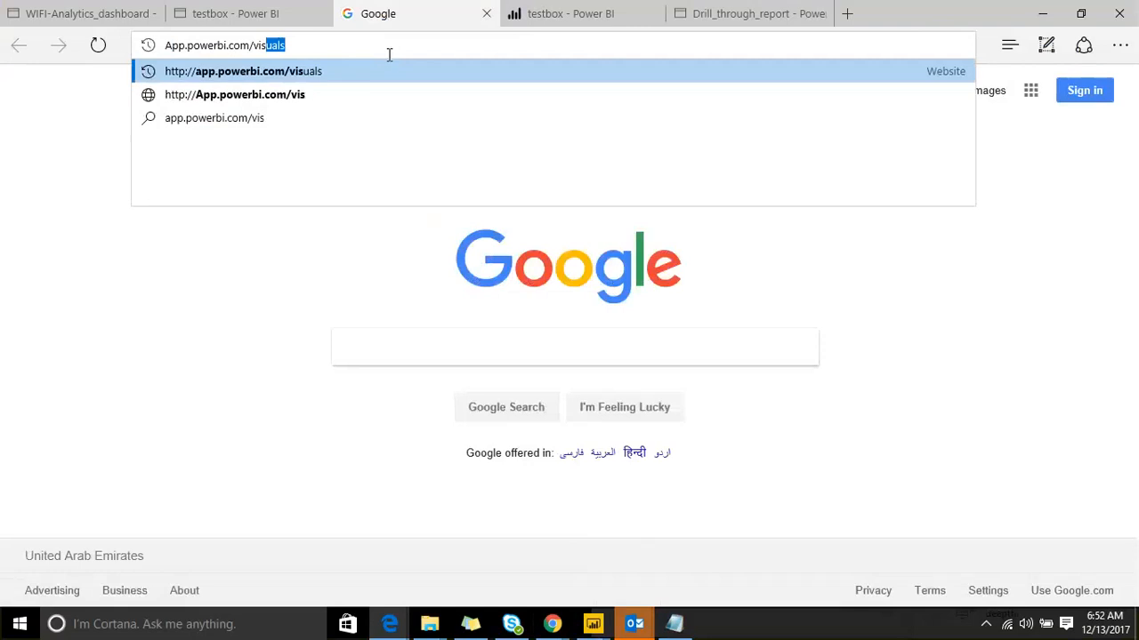
{"action": "key", "text": "Right"}
{"action": "key", "text": "Return"}
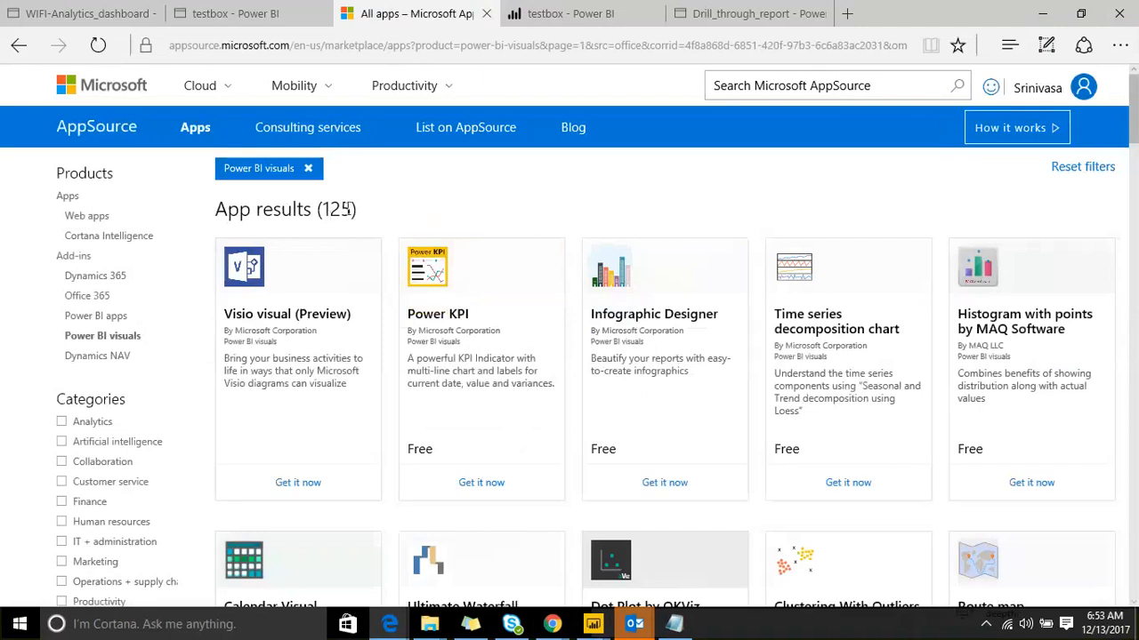
Step: Get the Histogram with points by MAQ Software visual and accept the terms to continue
{"action": "scroll", "coordinate": [402, 205], "scroll_direction": "down", "scroll_amount": 9}
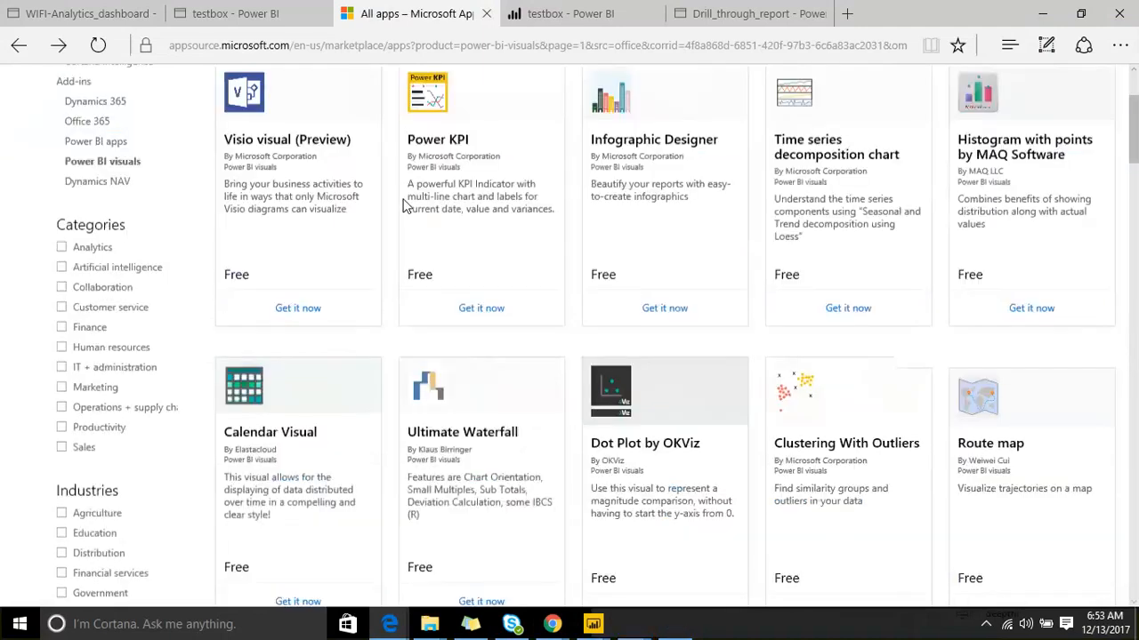
{"action": "scroll", "coordinate": [405, 207], "scroll_direction": "down", "scroll_amount": 5}
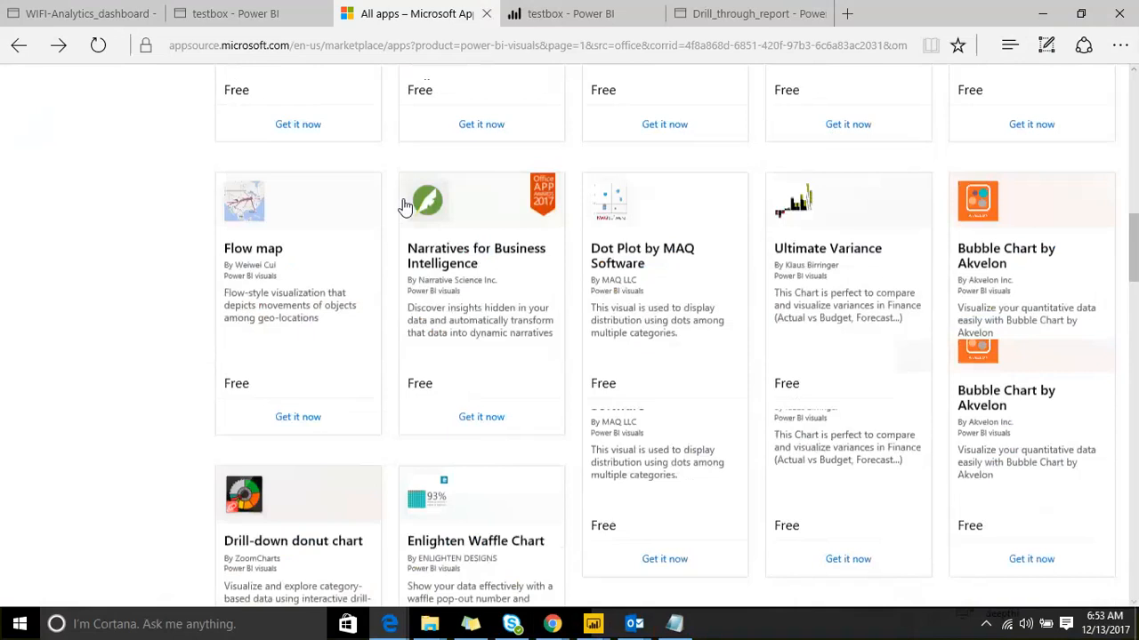
{"action": "scroll", "coordinate": [404, 206], "scroll_direction": "down", "scroll_amount": 20}
{"action": "scroll", "coordinate": [400, 210], "scroll_direction": "down", "scroll_amount": 10}
{"action": "scroll", "coordinate": [387, 216], "scroll_direction": "up", "scroll_amount": 15}
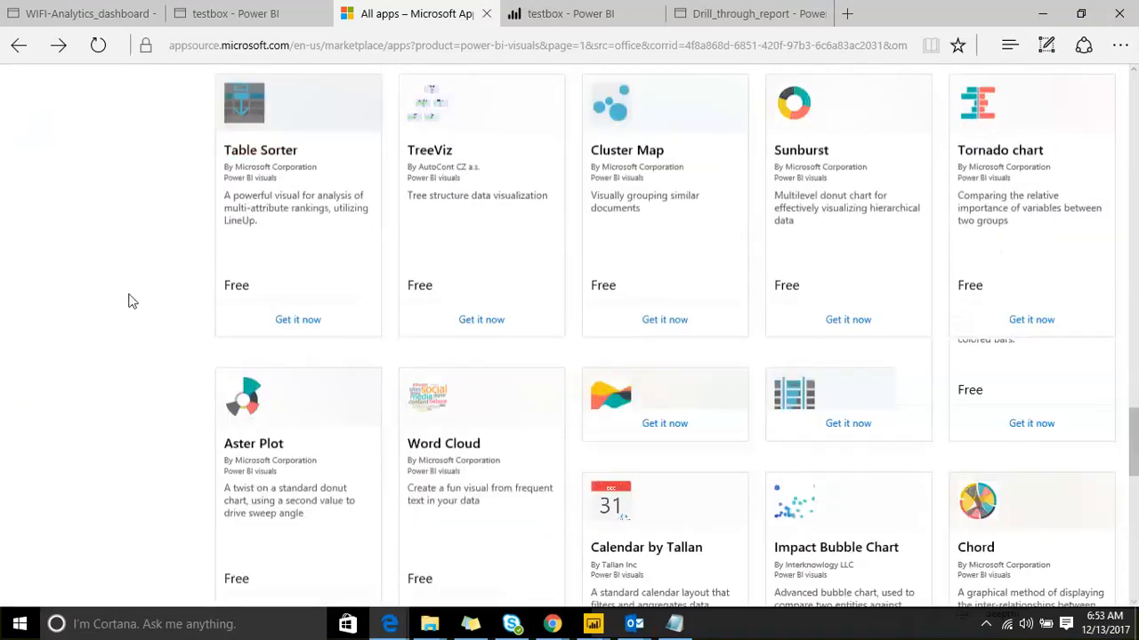
{"action": "scroll", "coordinate": [128, 302], "scroll_direction": "up", "scroll_amount": 15}
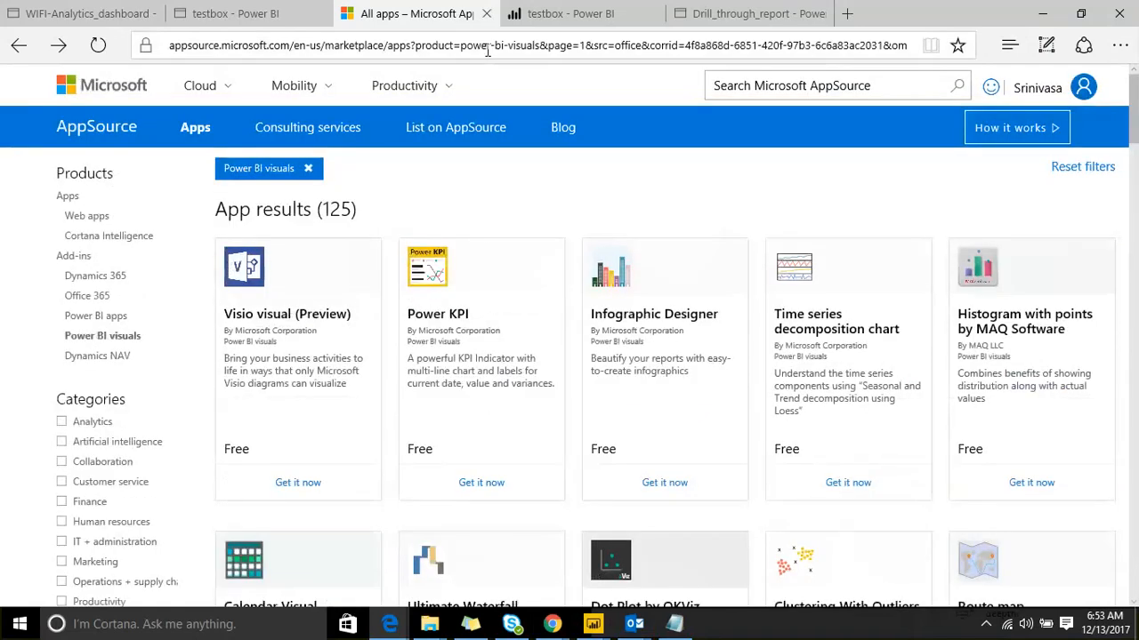
{"action": "scroll", "coordinate": [516, 234], "scroll_direction": "down", "scroll_amount": 1}
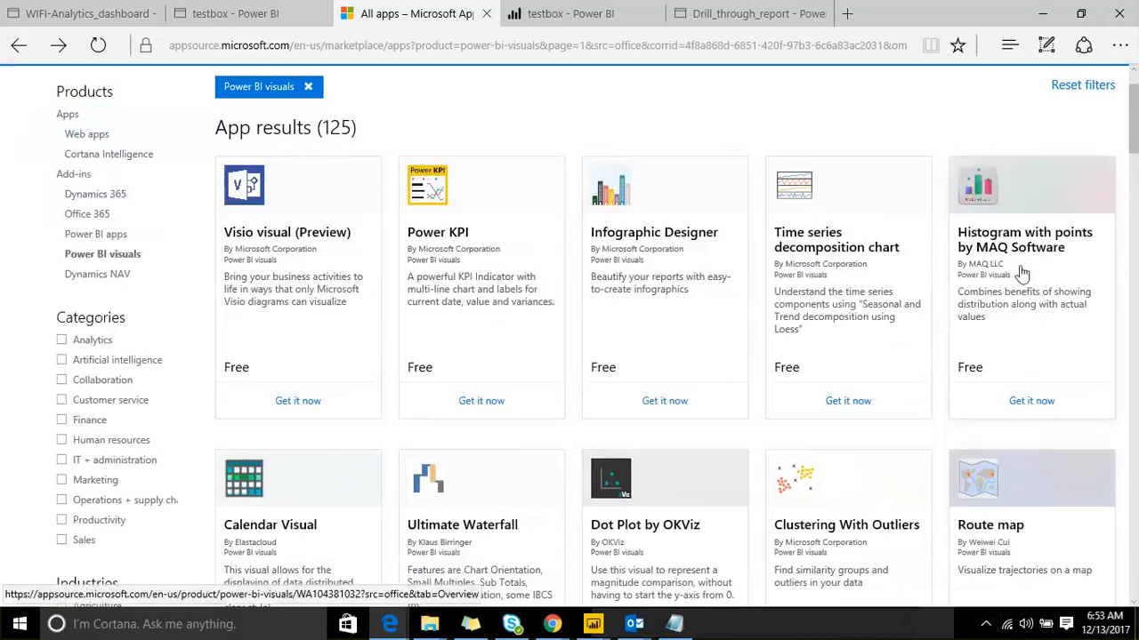
{"action": "left_click", "coordinate": [1032, 402]}
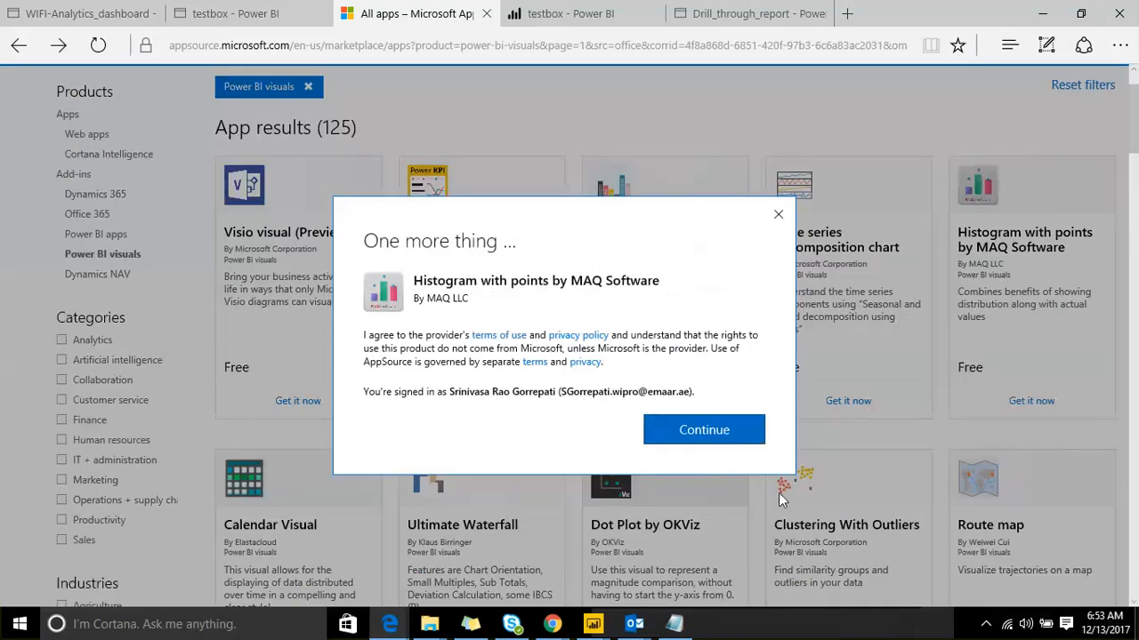
{"action": "left_click", "coordinate": [720, 433]}
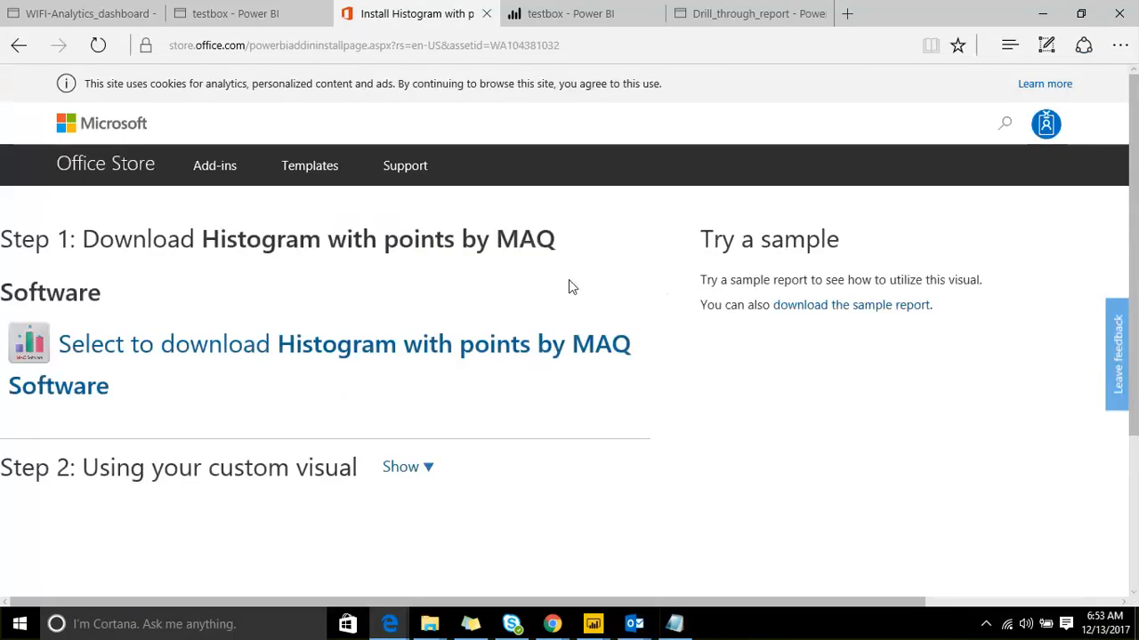
Step: Download HistogramXYByMAQSoftware.3.1.1.0 (1).pbiviz and dismiss the advertisement popup
{"action": "scroll", "coordinate": [569, 280], "scroll_direction": "down", "scroll_amount": 1}
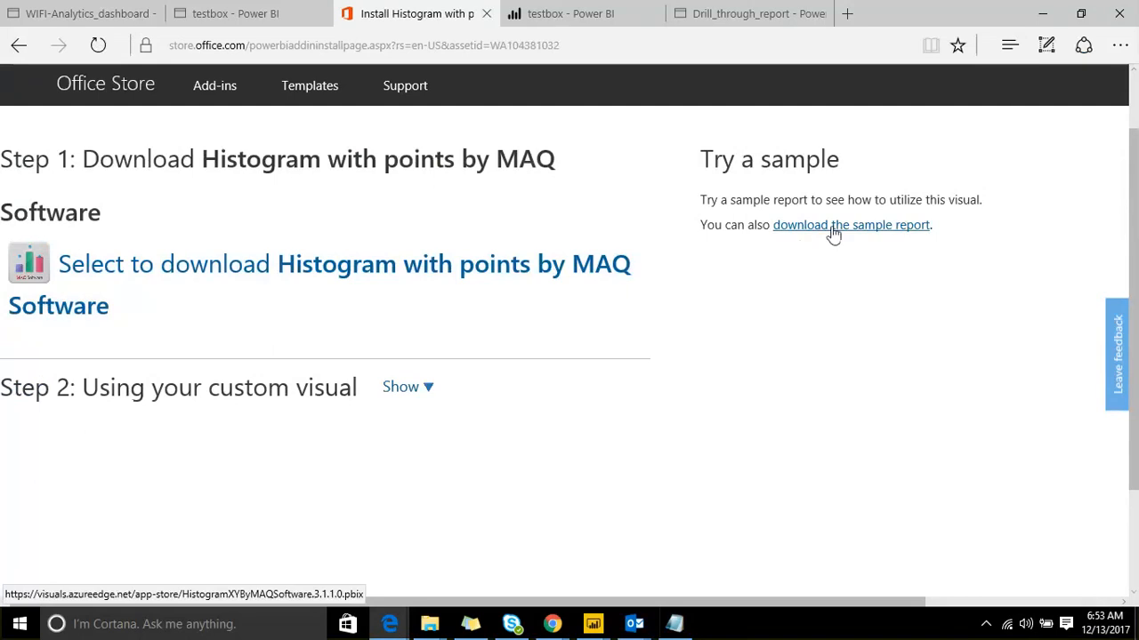
{"action": "left_click", "coordinate": [521, 278]}
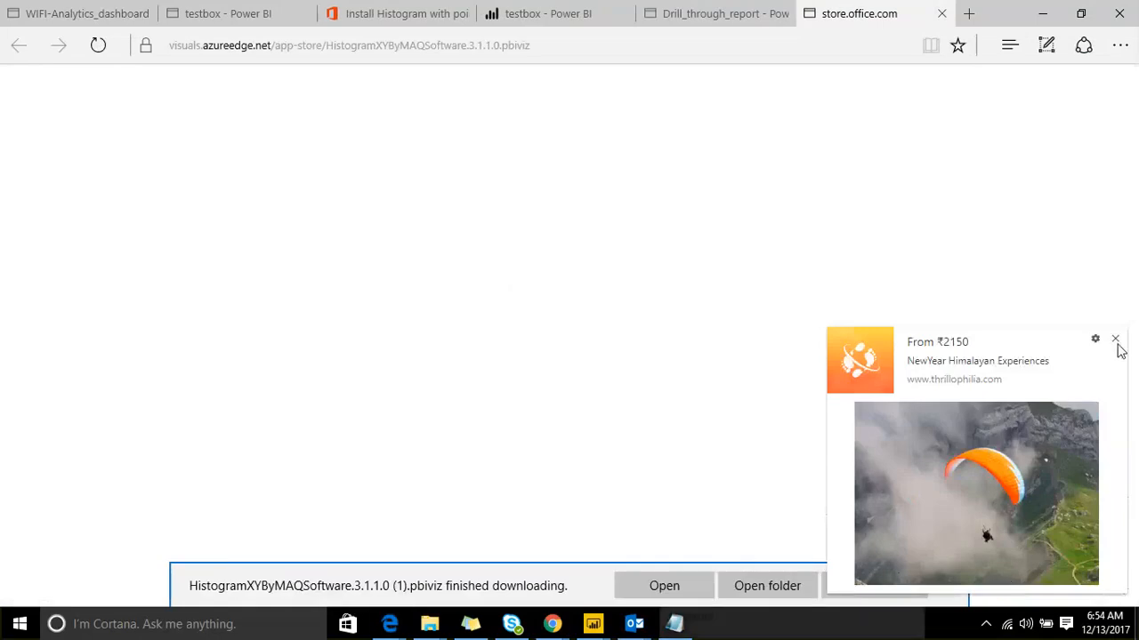
{"action": "left_click", "coordinate": [1115, 339]}
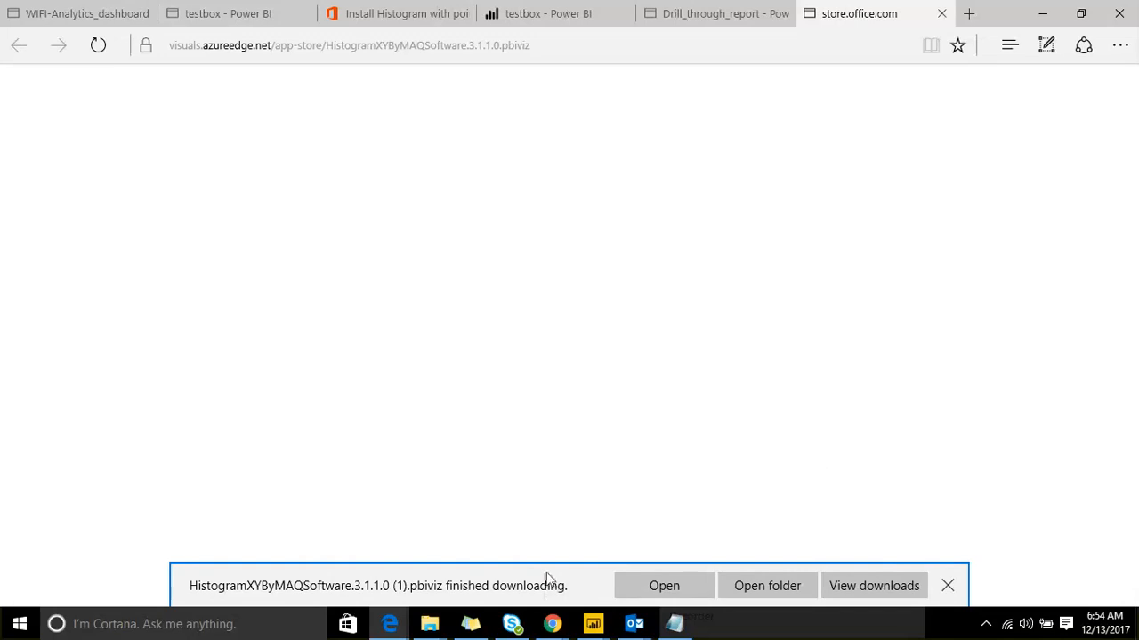
Step: Import HistogramXYByMAQSoftware.3.1.1.0 (1) from Downloads into the testbox report as a custom visual
{"action": "left_click", "coordinate": [594, 626]}
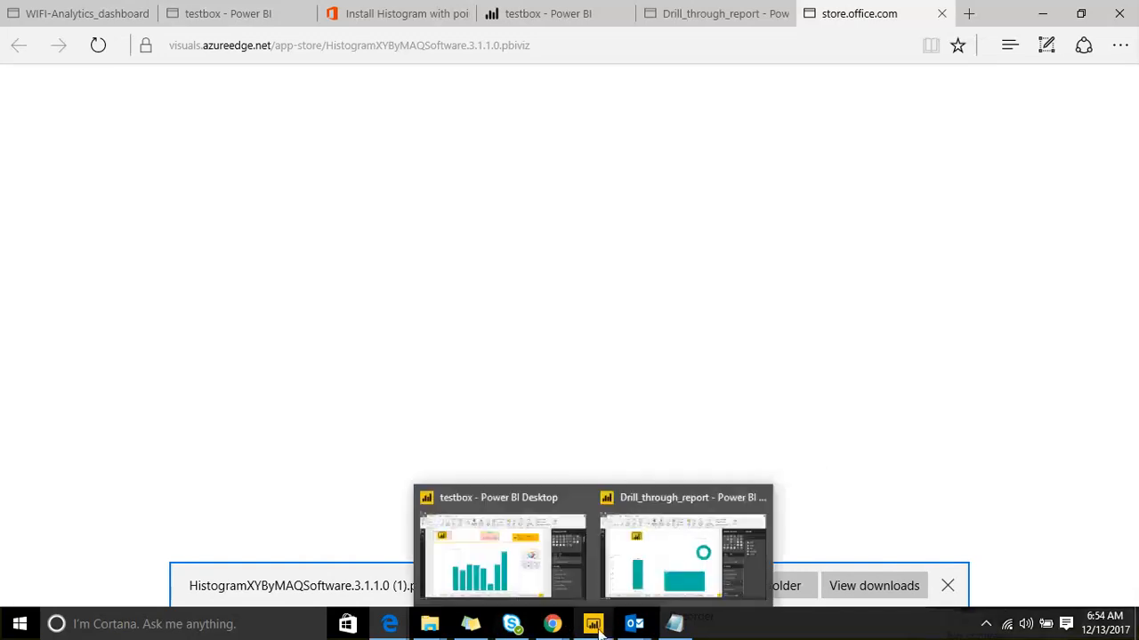
{"action": "left_click", "coordinate": [519, 518]}
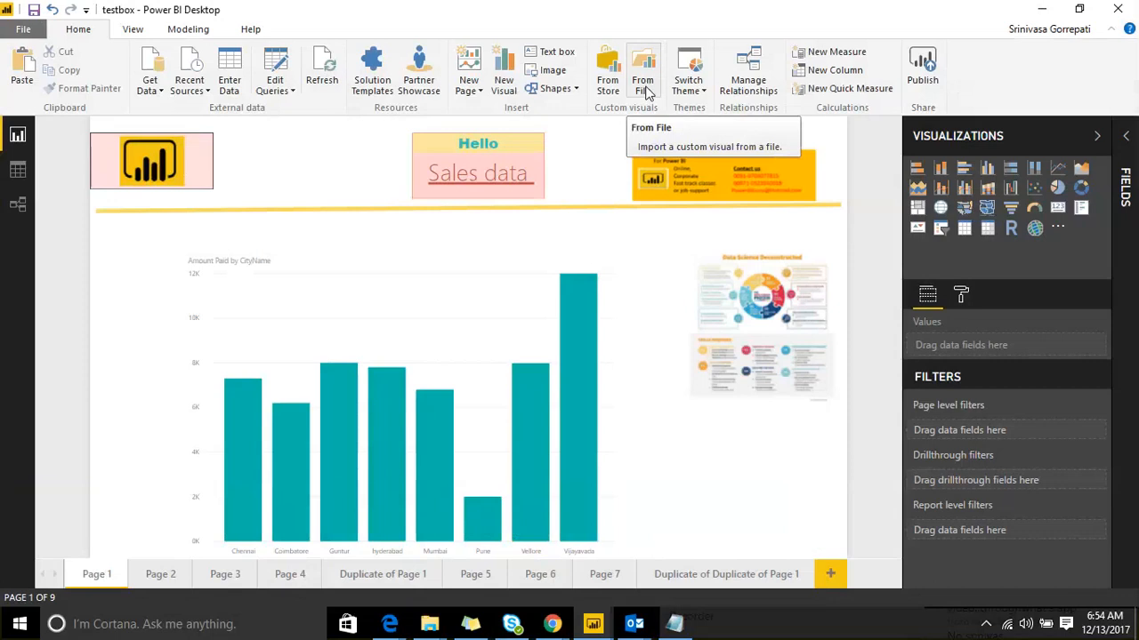
{"action": "left_click", "coordinate": [648, 93]}
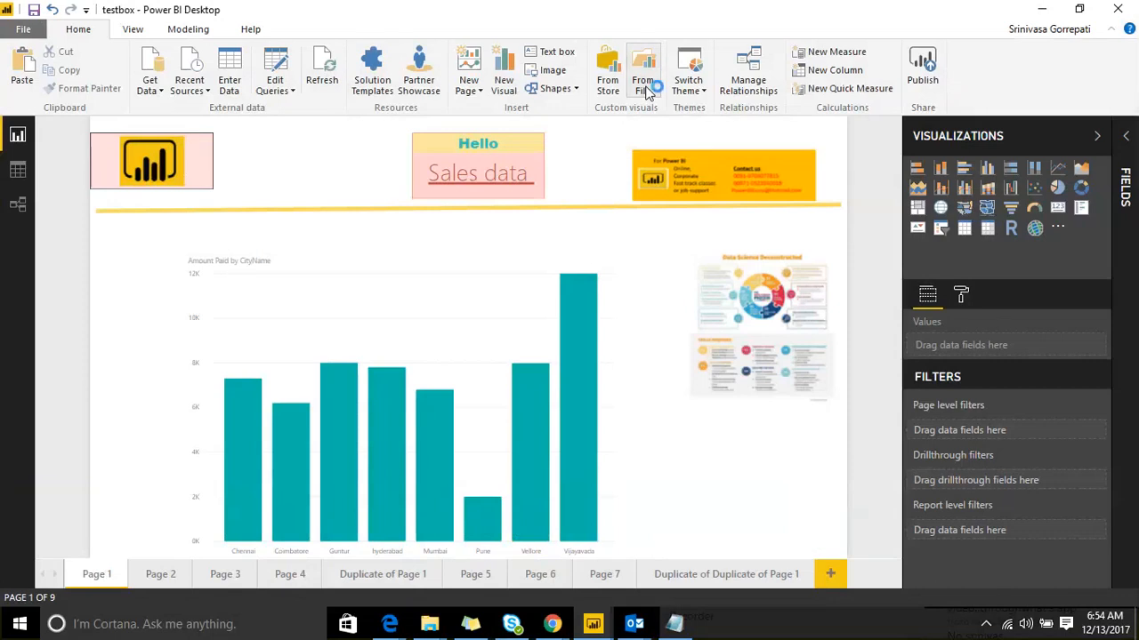
{"action": "left_click", "coordinate": [650, 373]}
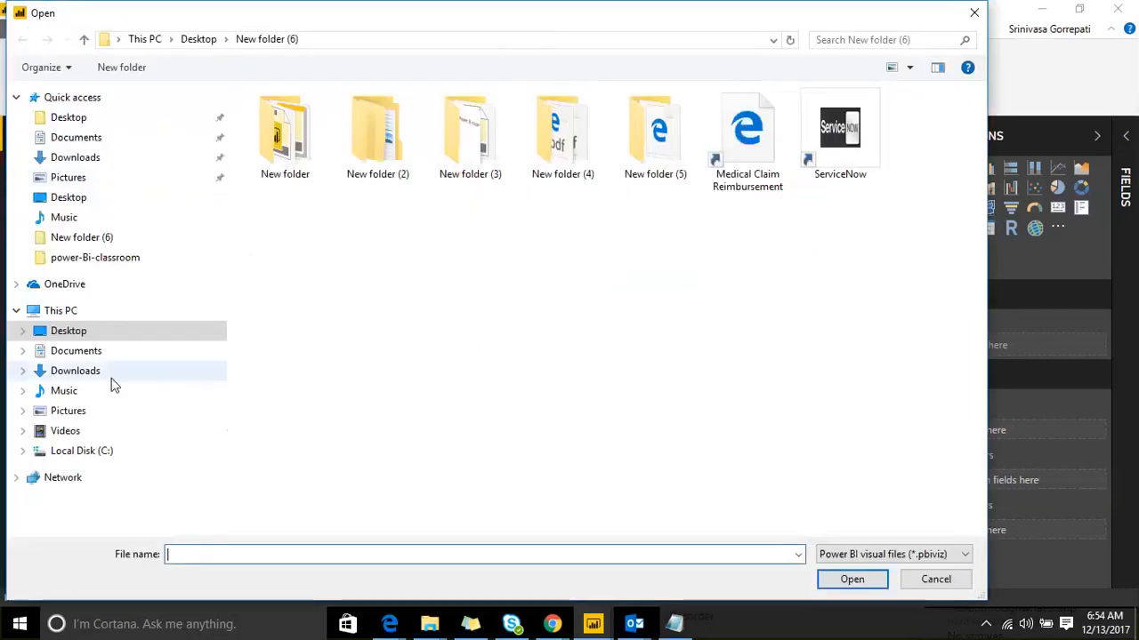
{"action": "left_click", "coordinate": [101, 378]}
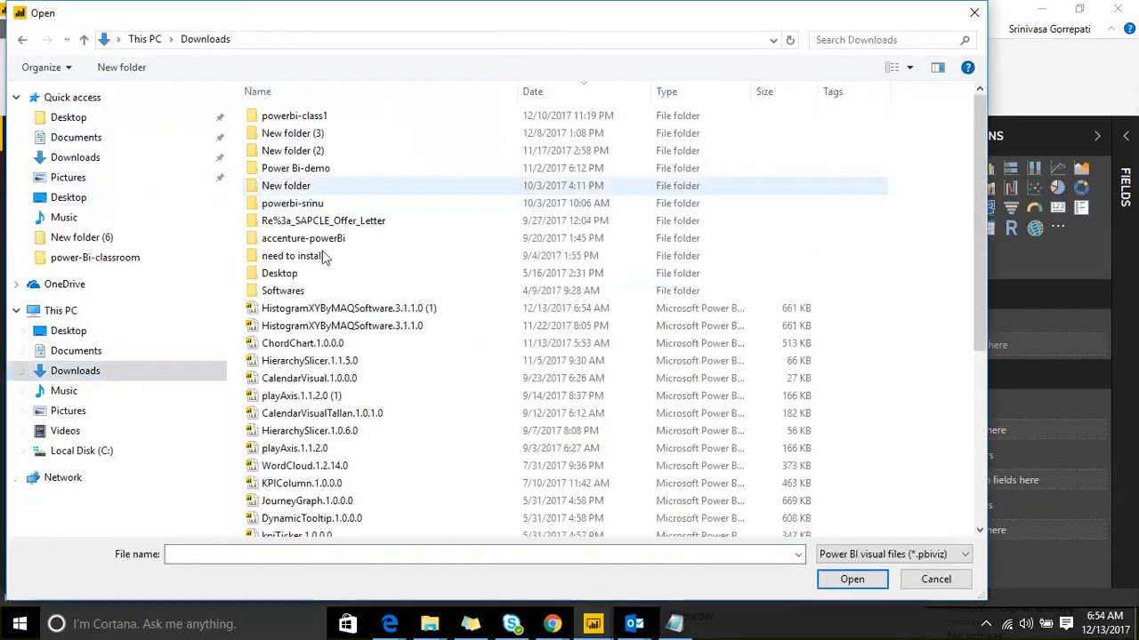
{"action": "left_click", "coordinate": [343, 308]}
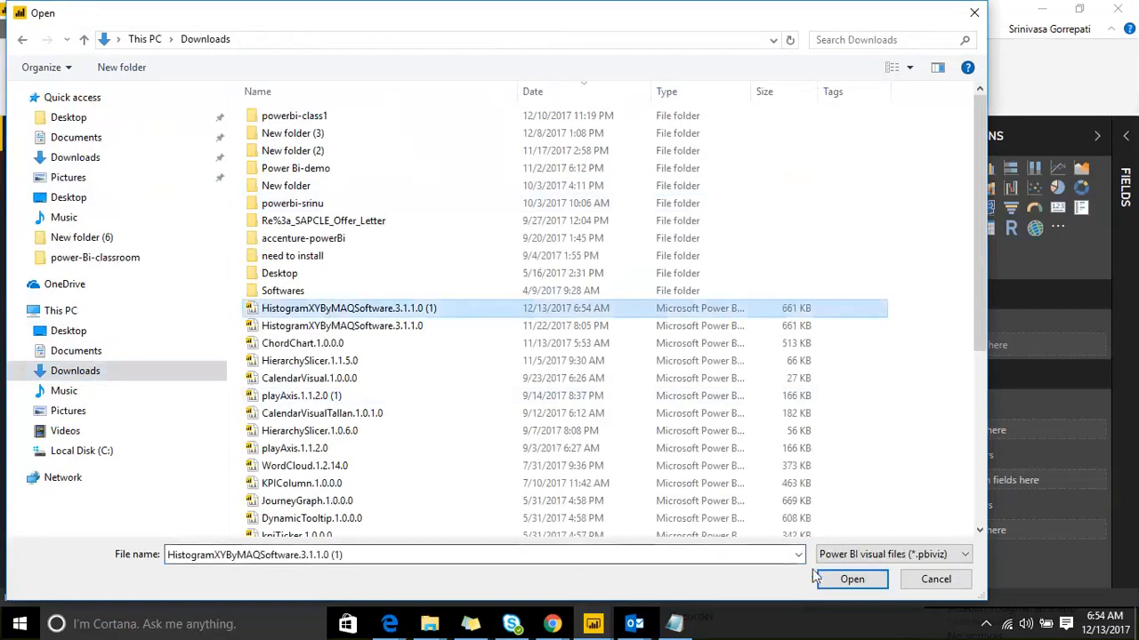
{"action": "left_click", "coordinate": [845, 580]}
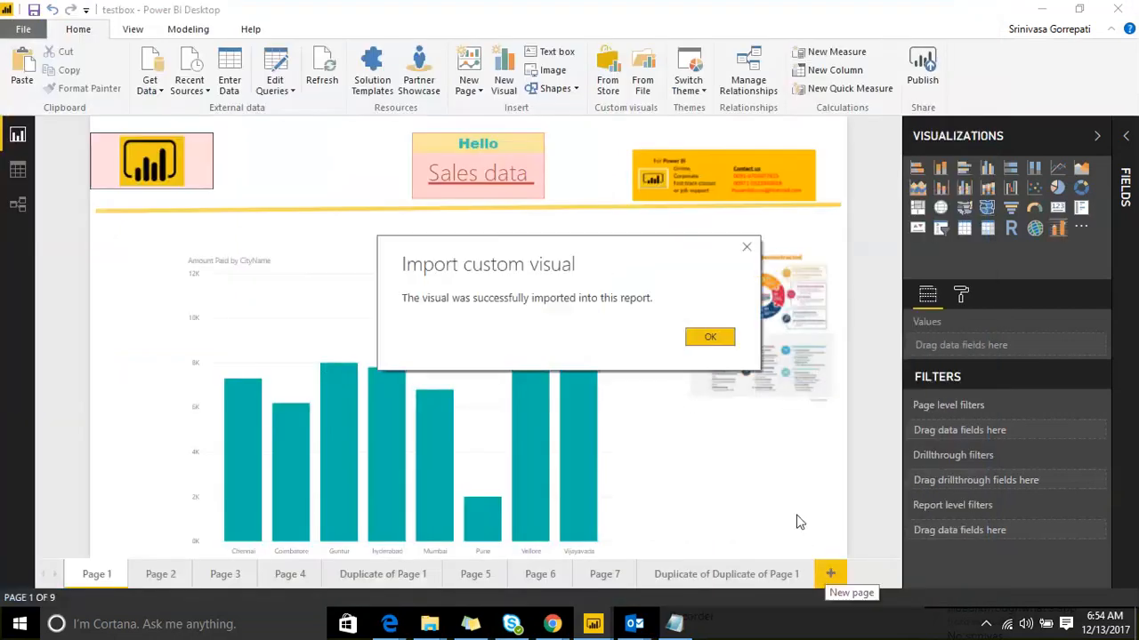
{"action": "left_click", "coordinate": [707, 339]}
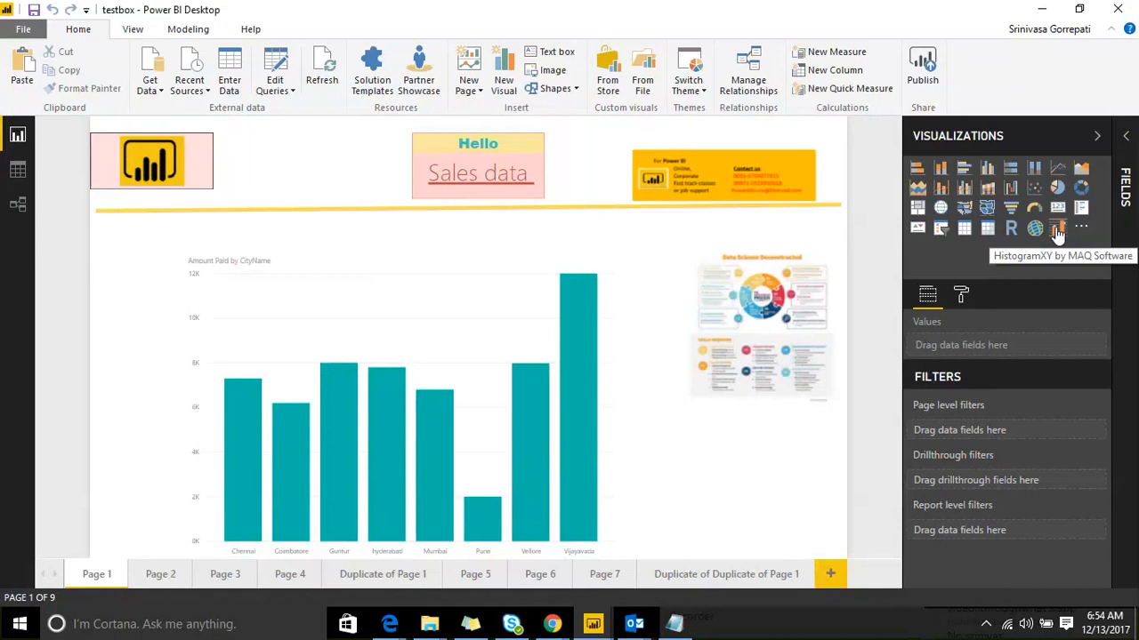
{"action": "left_click", "coordinate": [644, 78]}
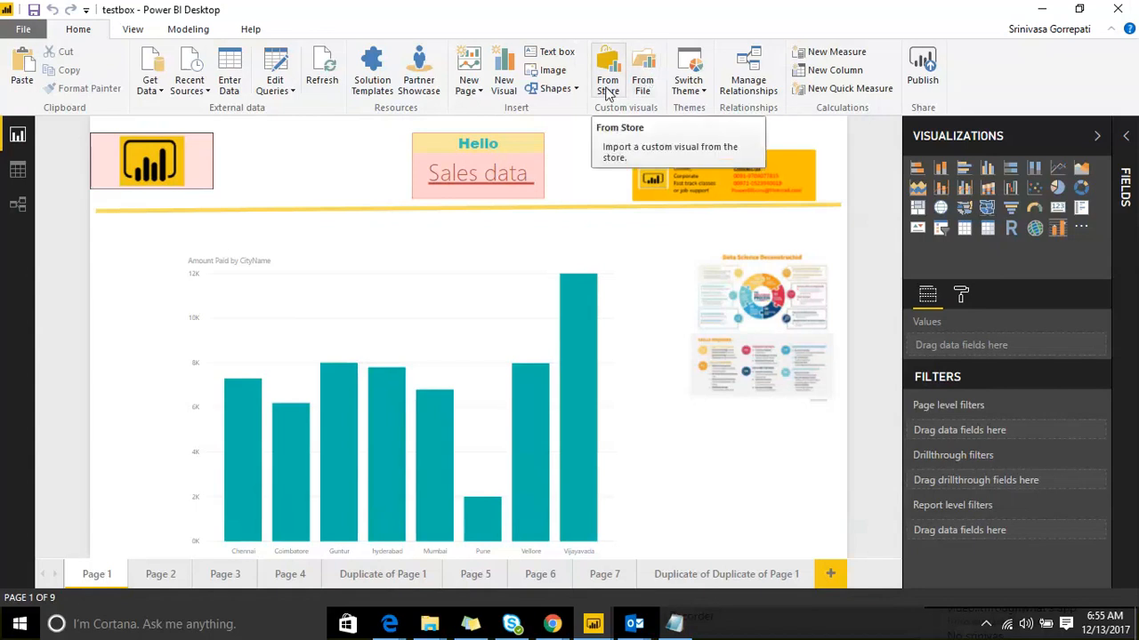
Step: Add the Word Cloud visual from the custom visuals store
{"action": "left_click", "coordinate": [607, 86]}
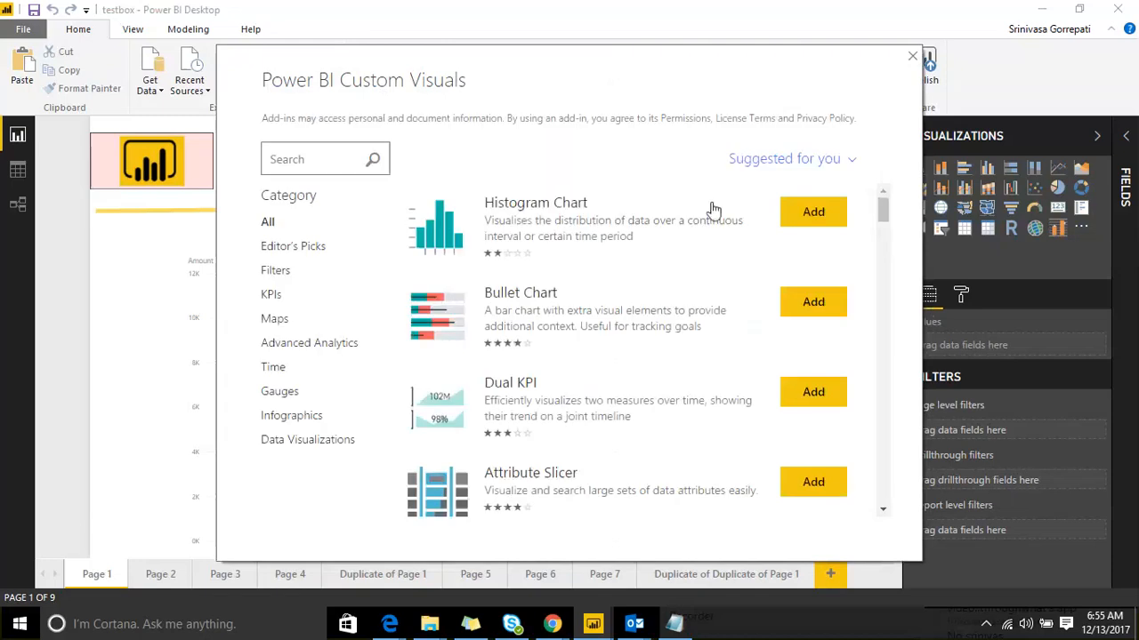
{"action": "scroll", "coordinate": [691, 356], "scroll_direction": "down", "scroll_amount": 3}
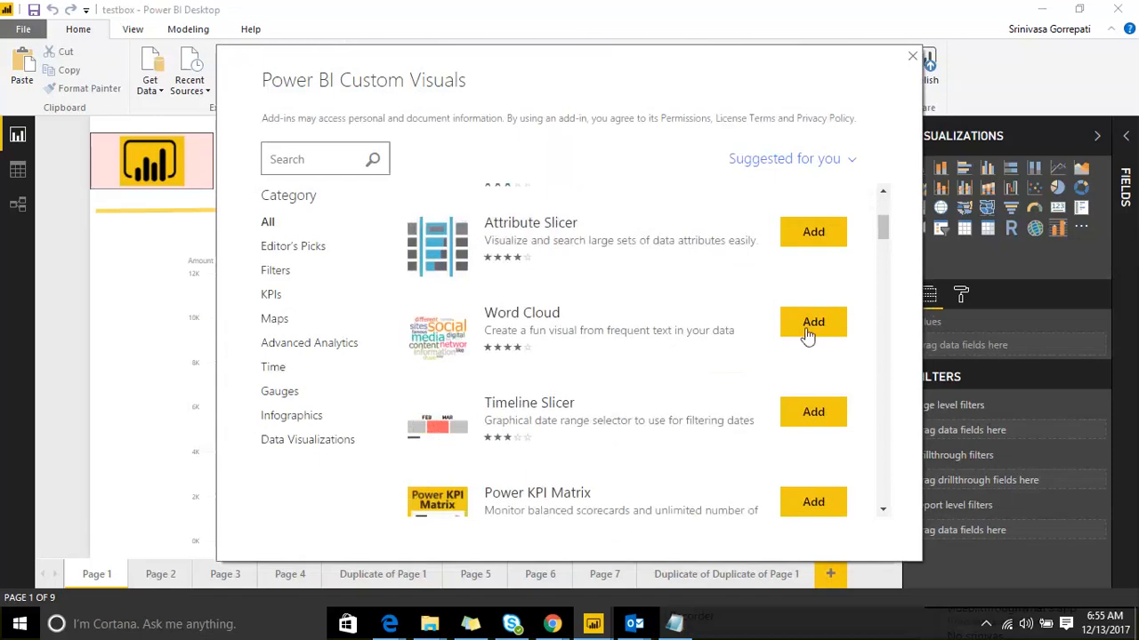
{"action": "left_click", "coordinate": [813, 324]}
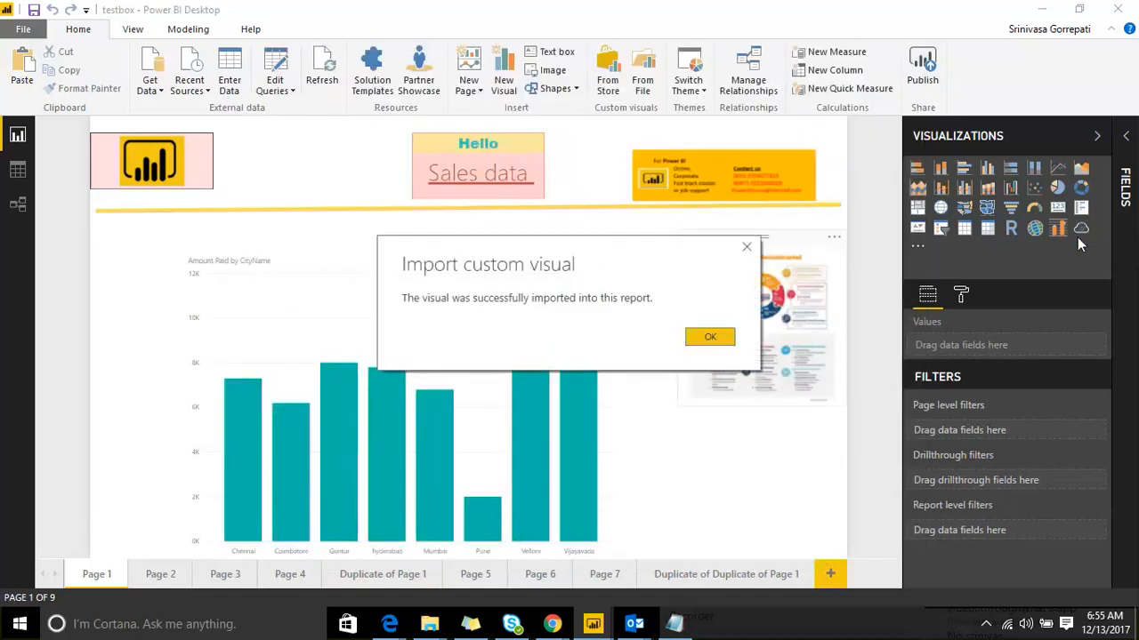
{"action": "left_click", "coordinate": [703, 345]}
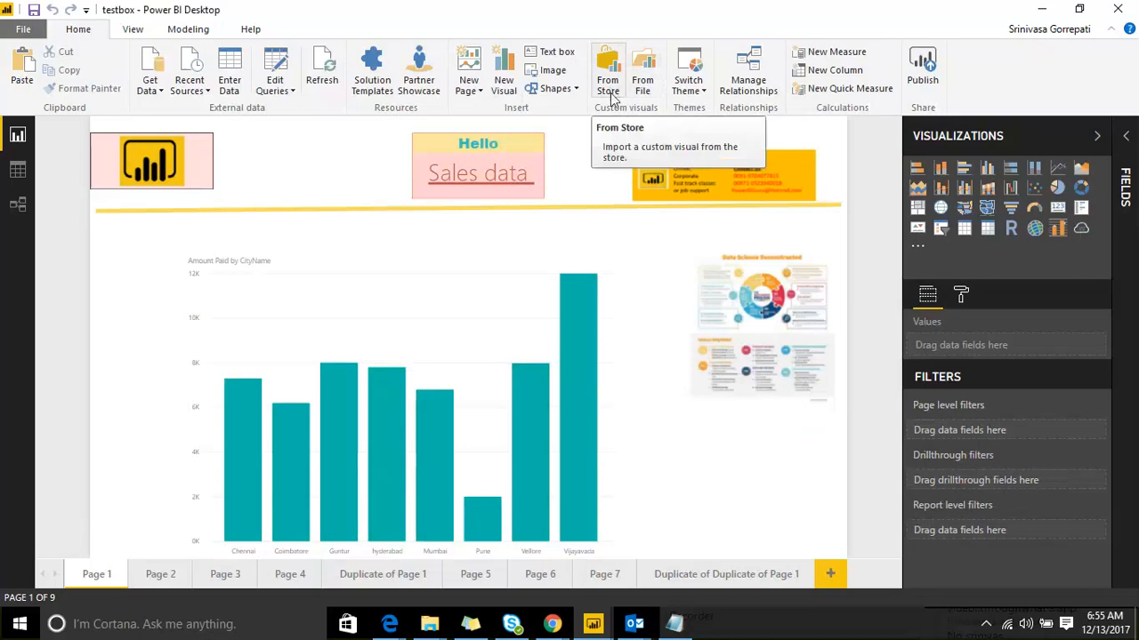
Step: Add the histogram visual from the store and confirm the import message
{"action": "left_click", "coordinate": [610, 89]}
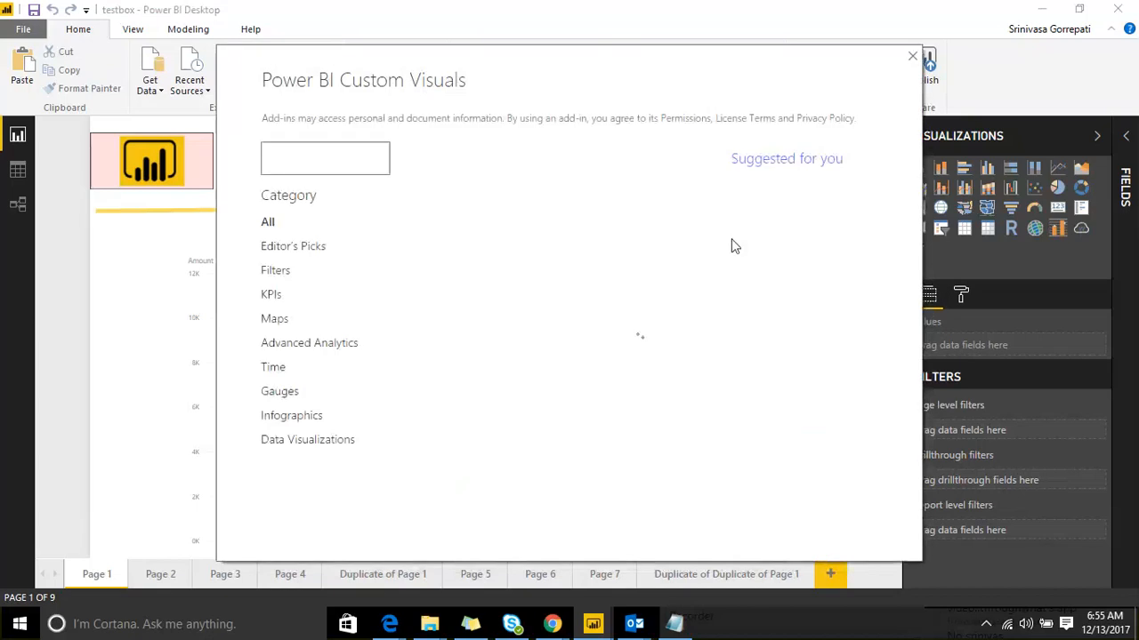
{"action": "scroll", "coordinate": [717, 364], "scroll_direction": "down", "scroll_amount": 10}
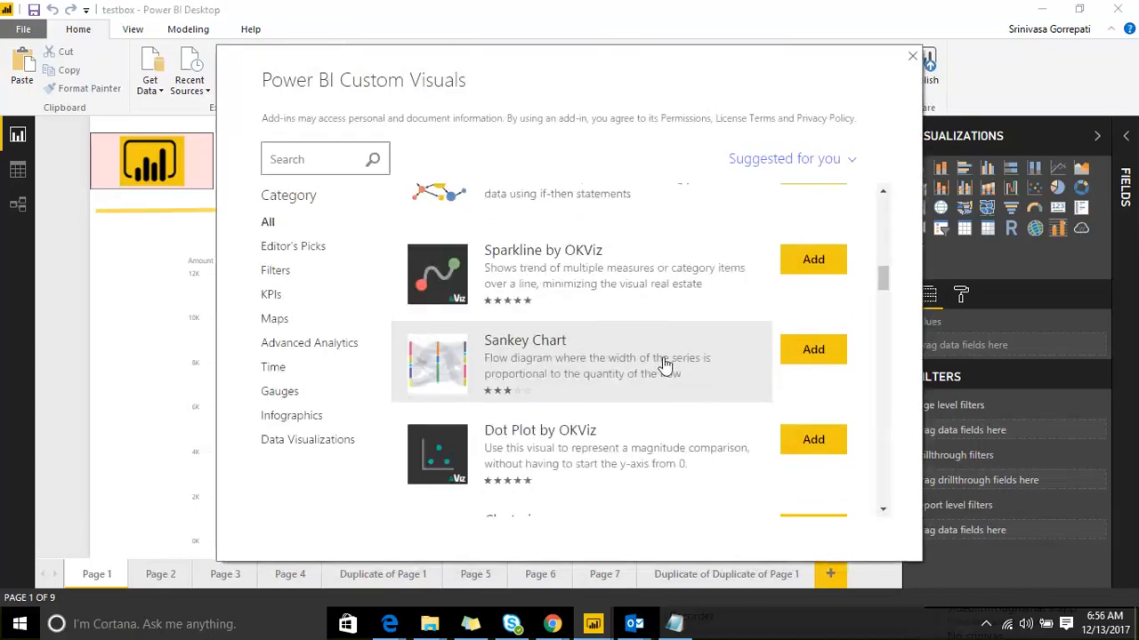
{"action": "scroll", "coordinate": [665, 364], "scroll_direction": "down", "scroll_amount": 7}
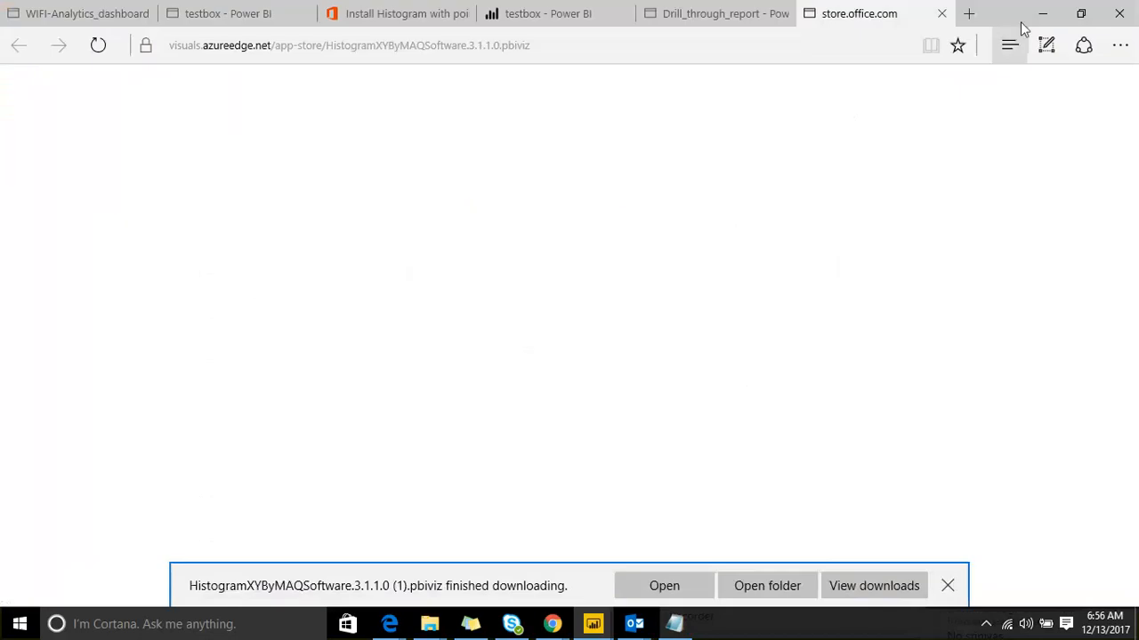
{"action": "left_click", "coordinate": [1042, 14]}
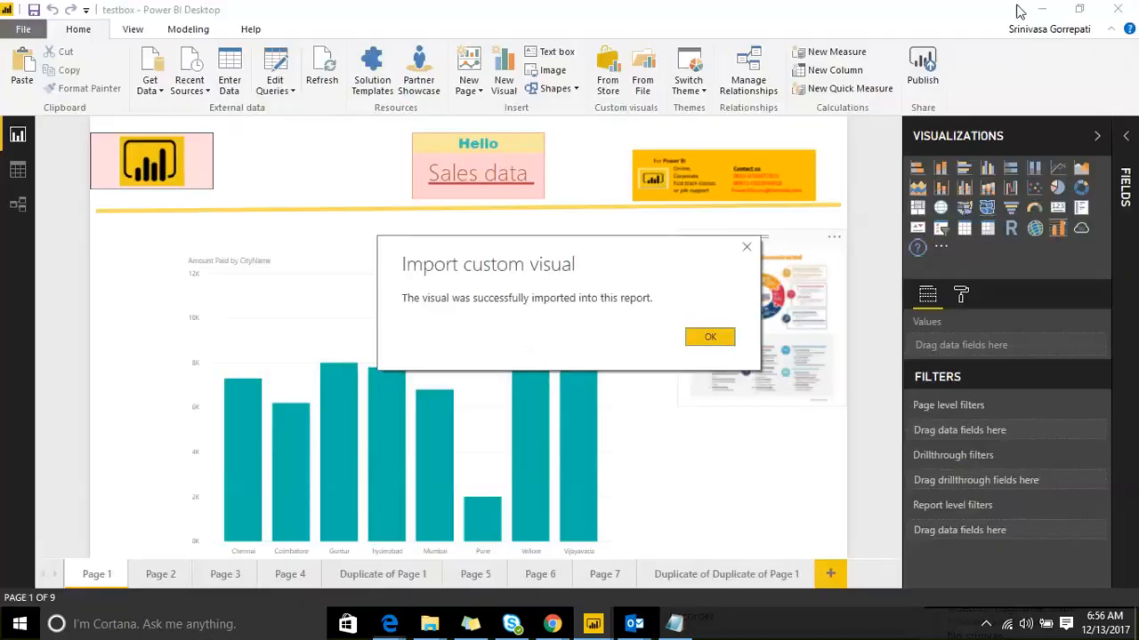
{"action": "left_click", "coordinate": [709, 338]}
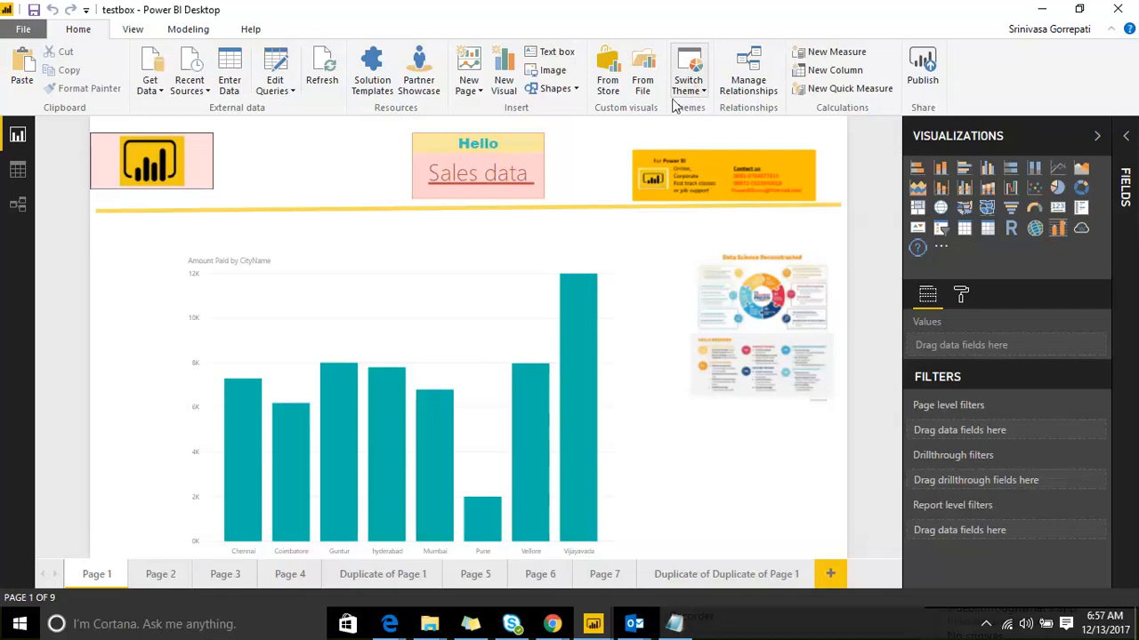
Step: Select the city bar chart, nudge it into place, and expand its Data colors settings
{"action": "left_click", "coordinate": [341, 267]}
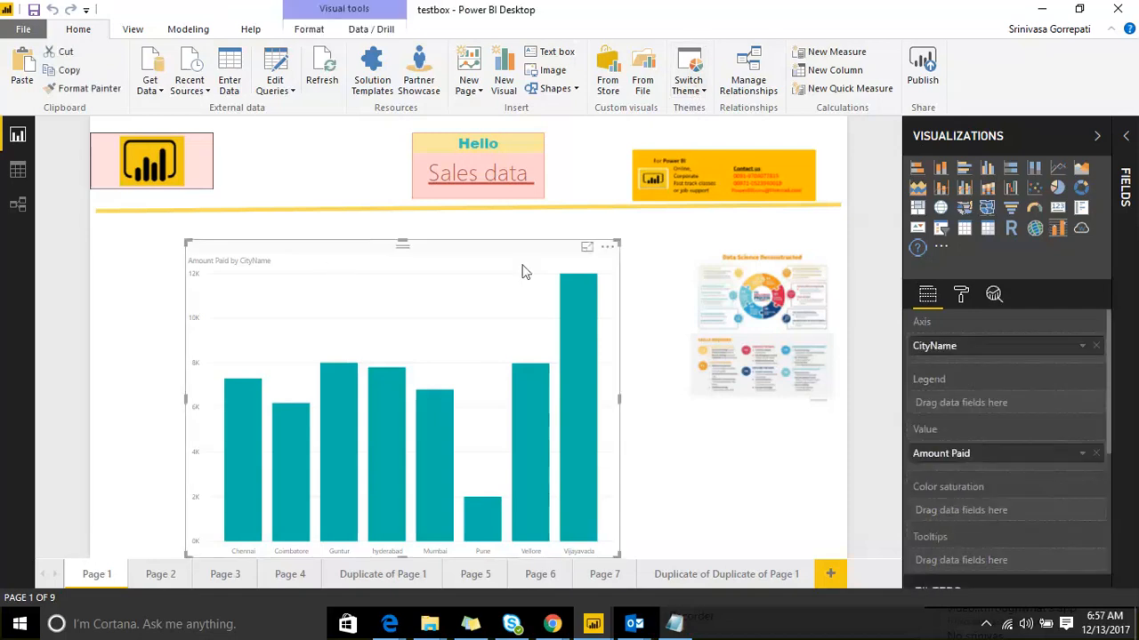
{"action": "left_click_drag", "start_coordinate": [412, 253], "coordinate": [392, 254]}
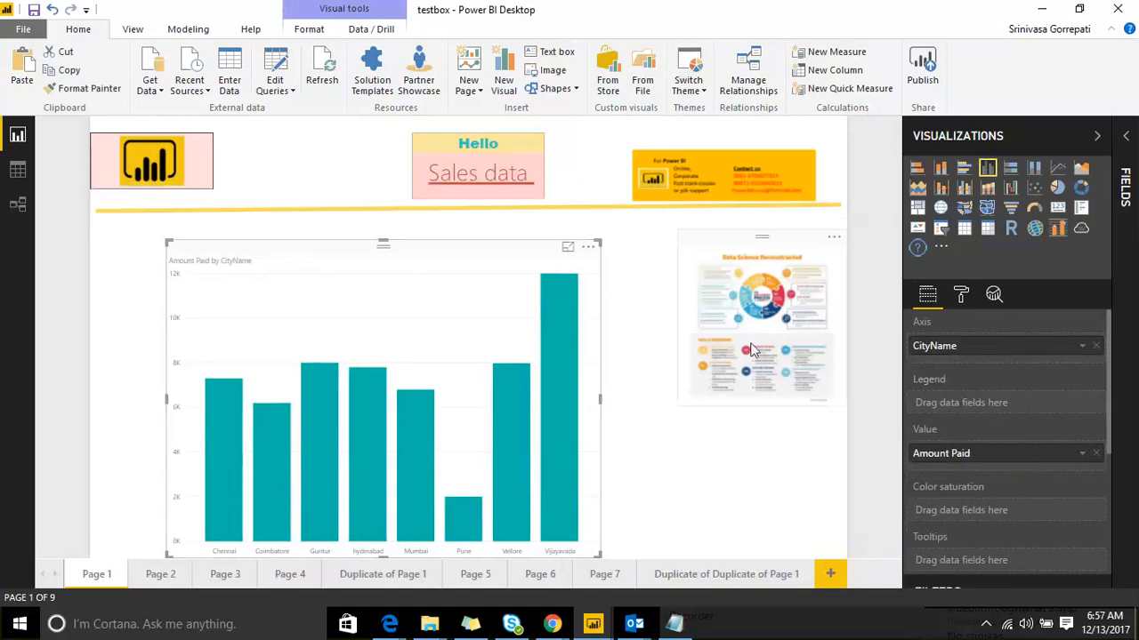
{"action": "left_click", "coordinate": [961, 297]}
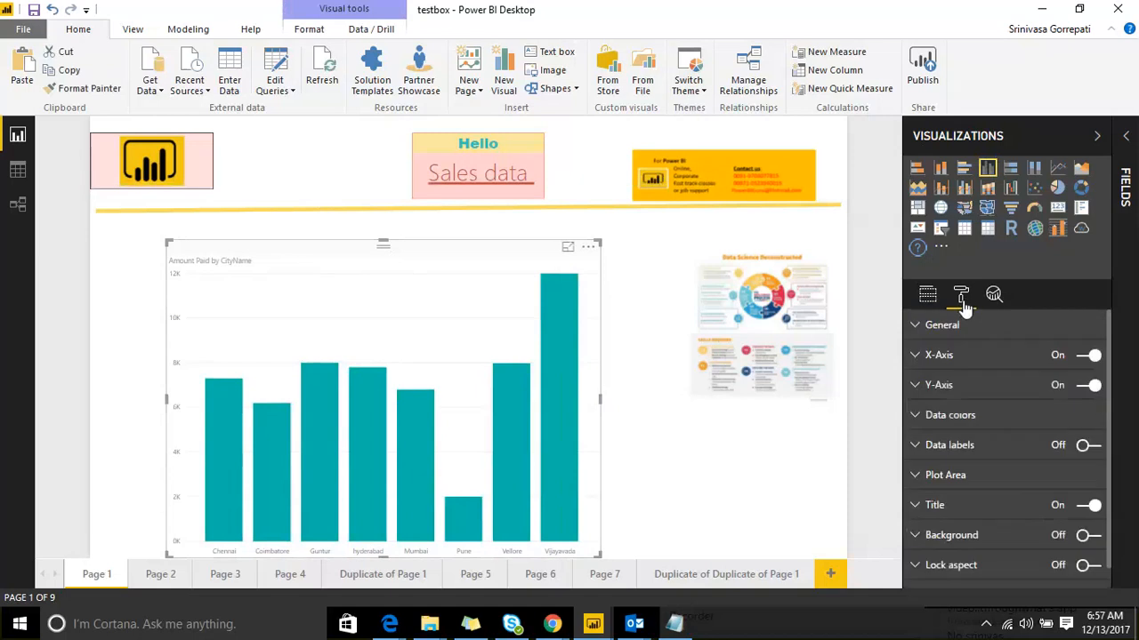
{"action": "left_click", "coordinate": [922, 445]}
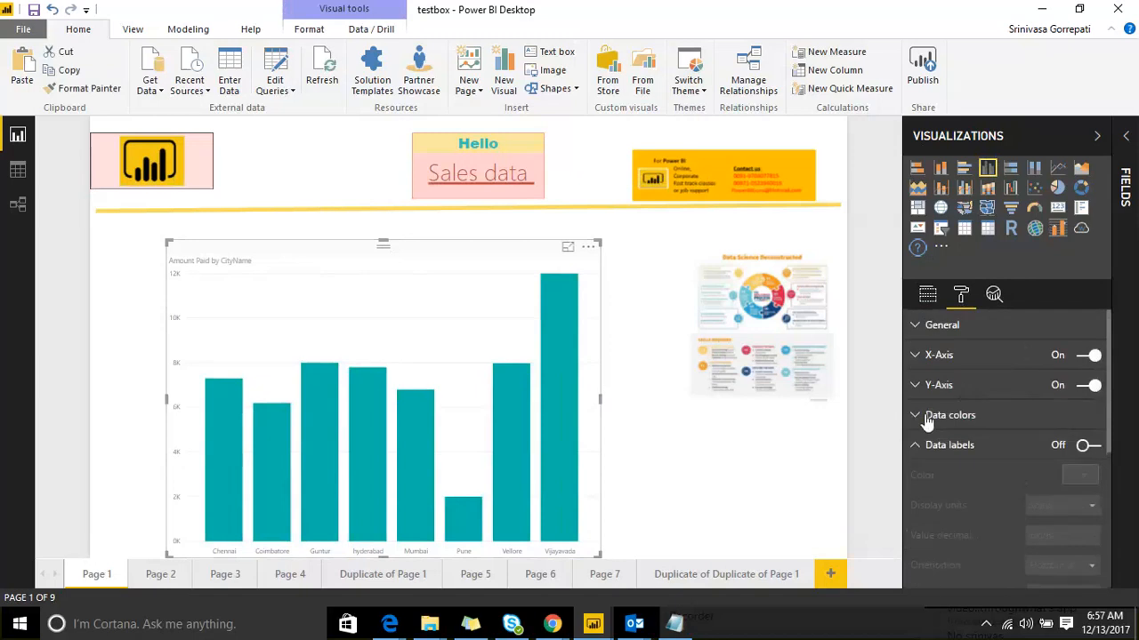
{"action": "left_click", "coordinate": [950, 415]}
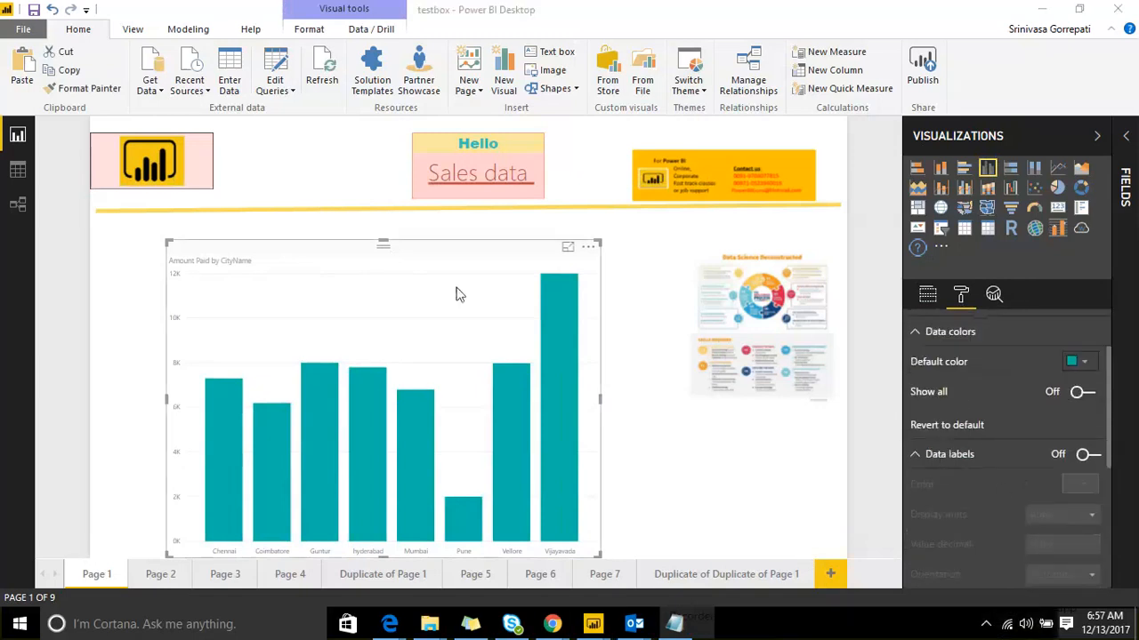
{"action": "left_click_drag", "start_coordinate": [438, 268], "coordinate": [448, 258]}
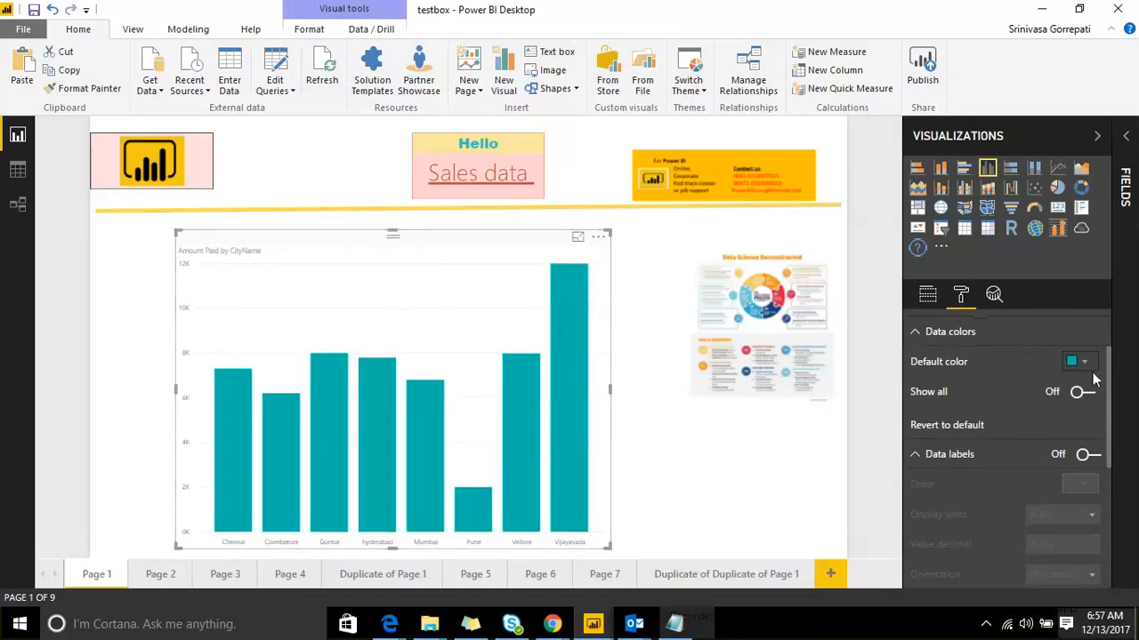
Step: Turn Show all on and give Chennai's bar a custom blue colour
{"action": "left_click", "coordinate": [1086, 393]}
{"action": "scroll", "coordinate": [1095, 349], "scroll_direction": "down", "scroll_amount": 2}
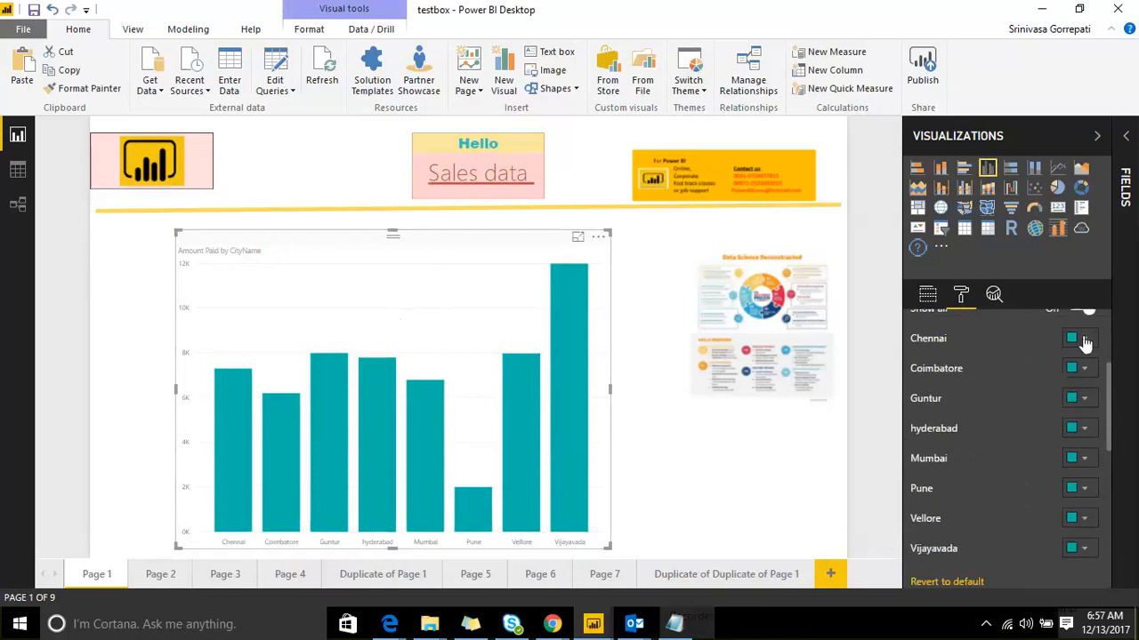
{"action": "left_click", "coordinate": [1083, 340]}
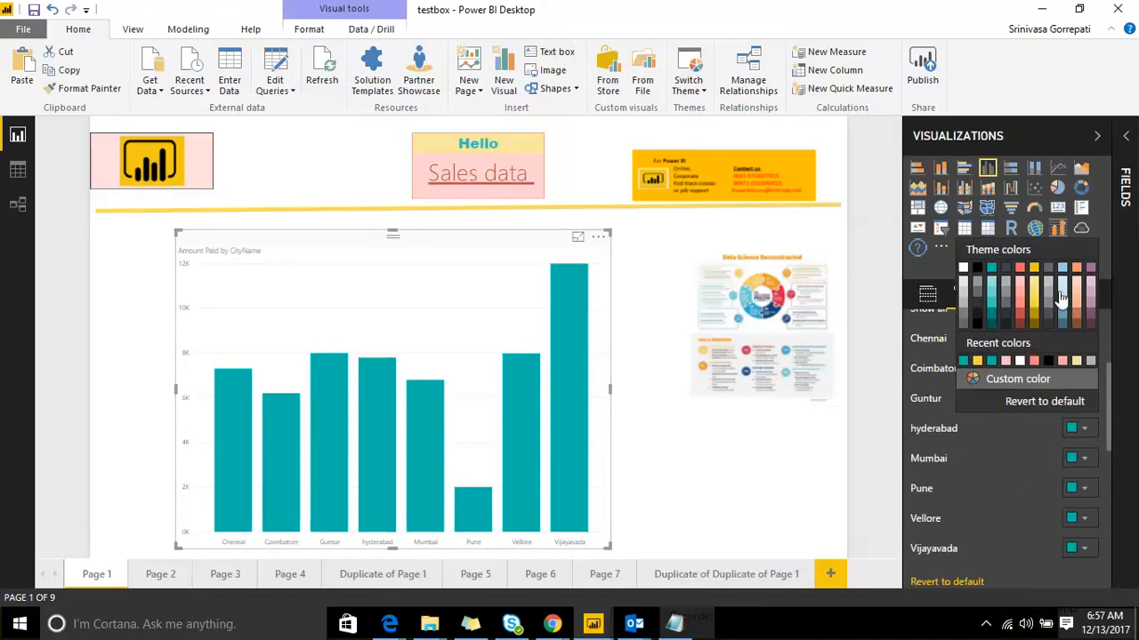
{"action": "left_click", "coordinate": [1023, 379]}
{"action": "left_click", "coordinate": [1044, 364]}
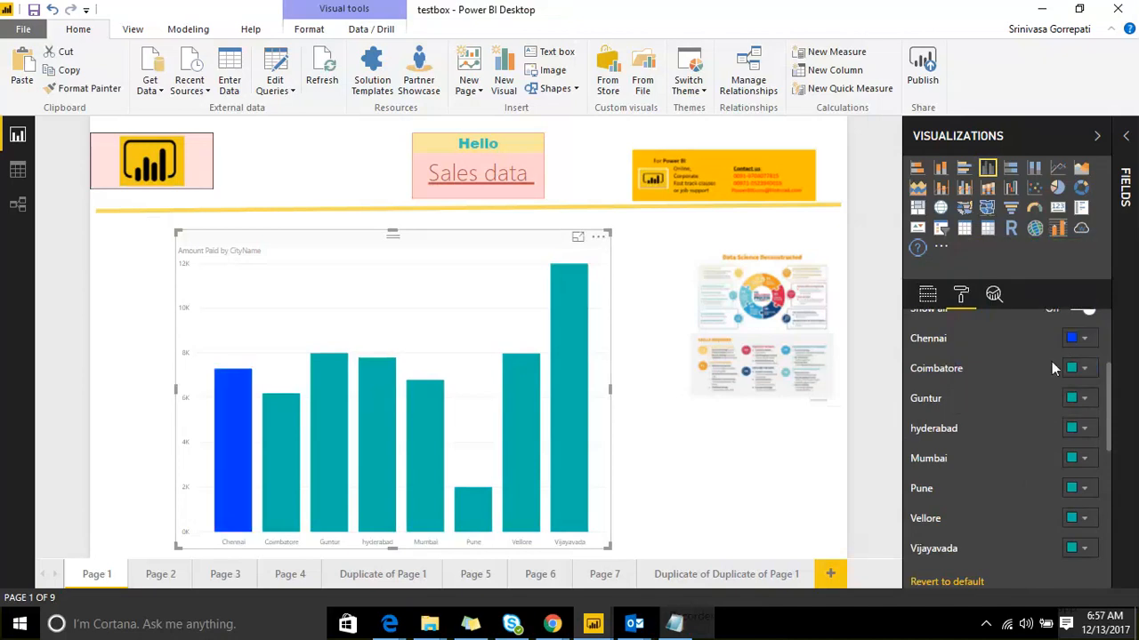
{"action": "left_click", "coordinate": [1079, 342]}
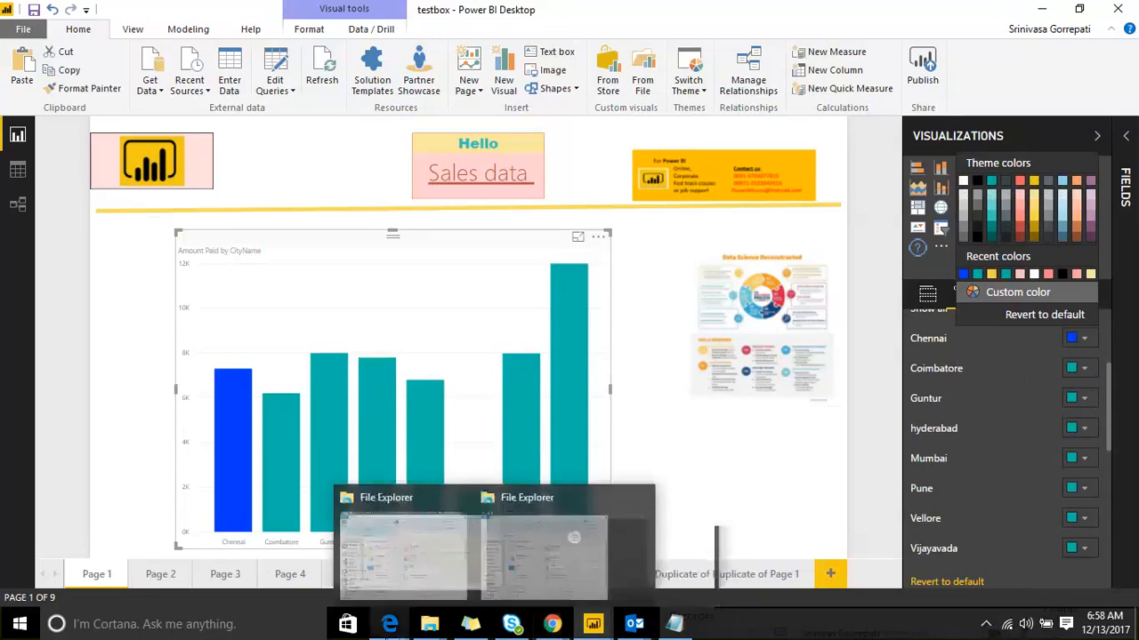
Step: In a new Edge tab, go to the Google homepage
{"action": "mouse_move", "coordinate": [389, 623]}
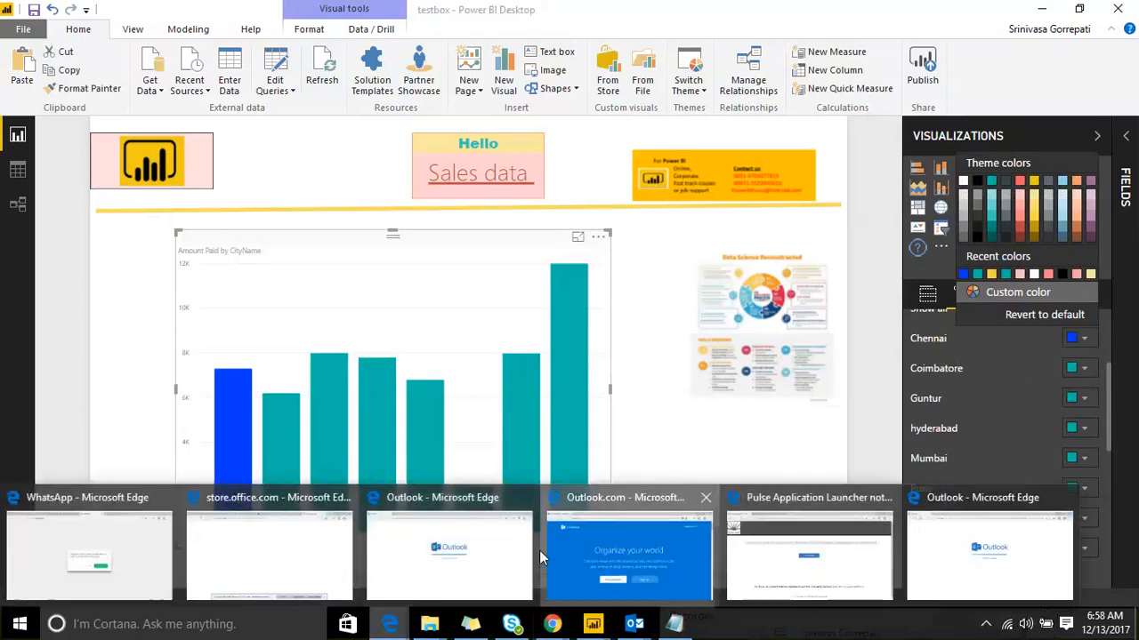
{"action": "left_click", "coordinate": [539, 550]}
{"action": "left_click", "coordinate": [180, 13]}
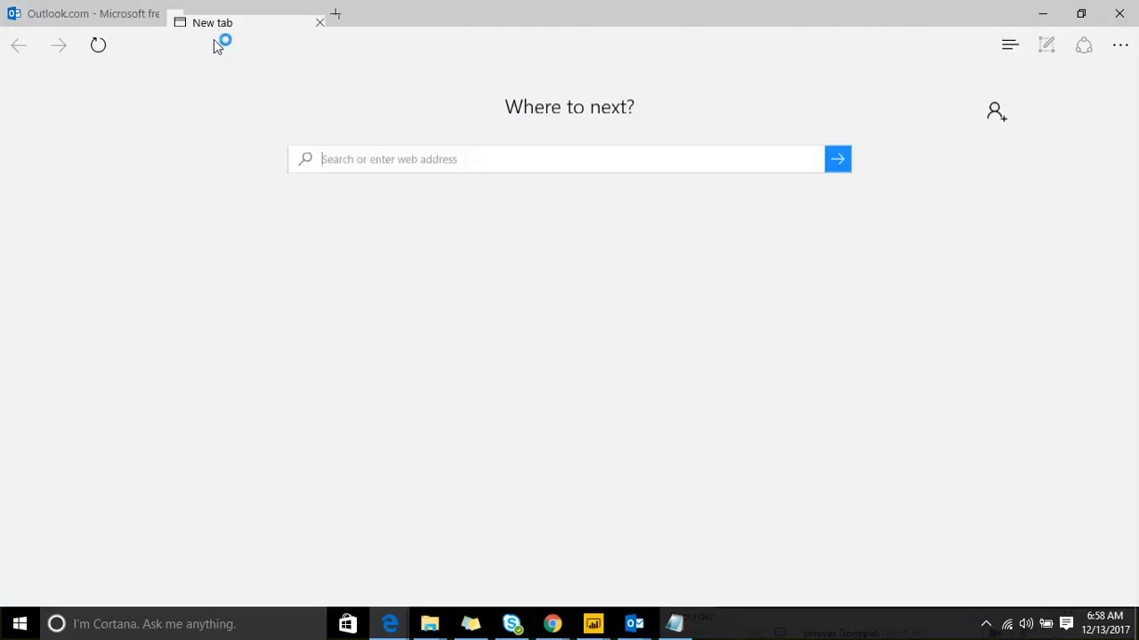
{"action": "type", "text": "www"}
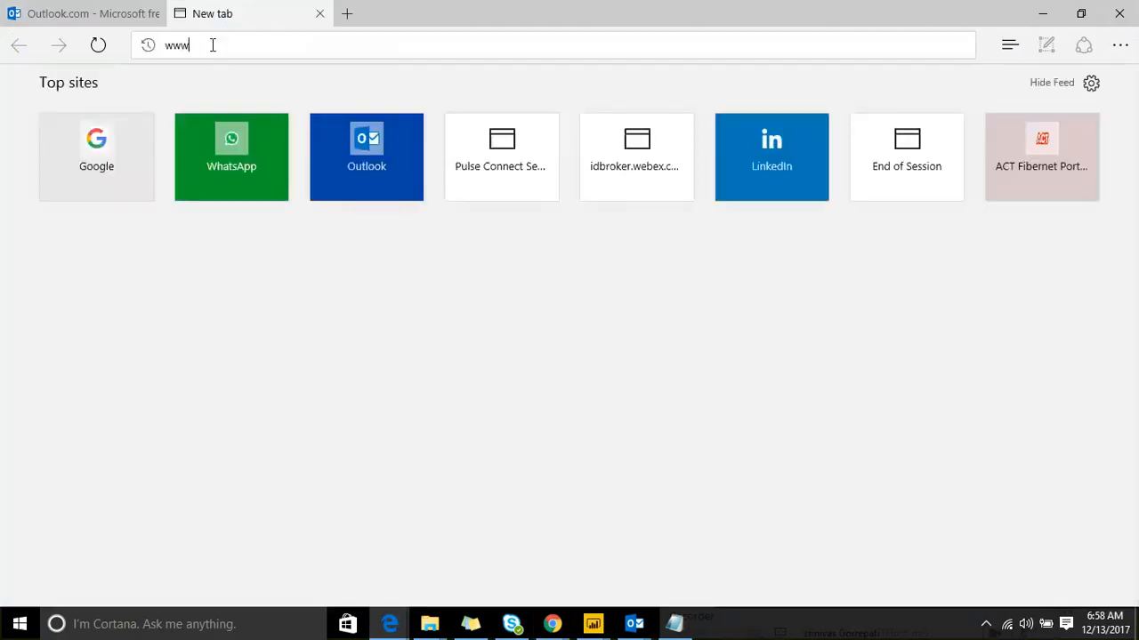
{"action": "type", "text": ".goo"}
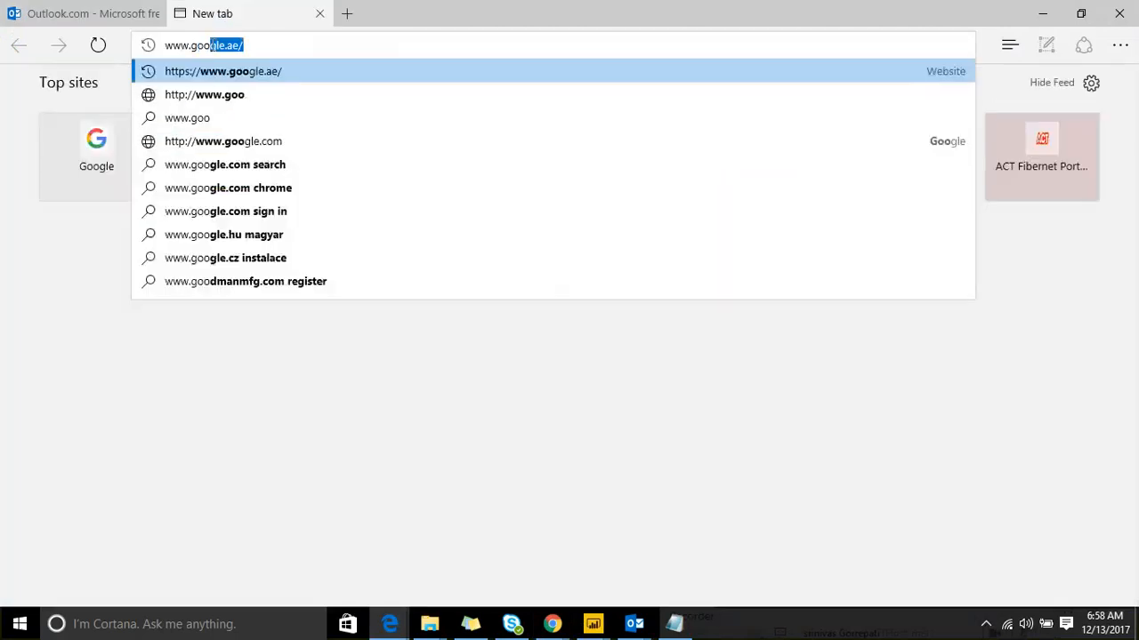
{"action": "key", "text": "Return"}
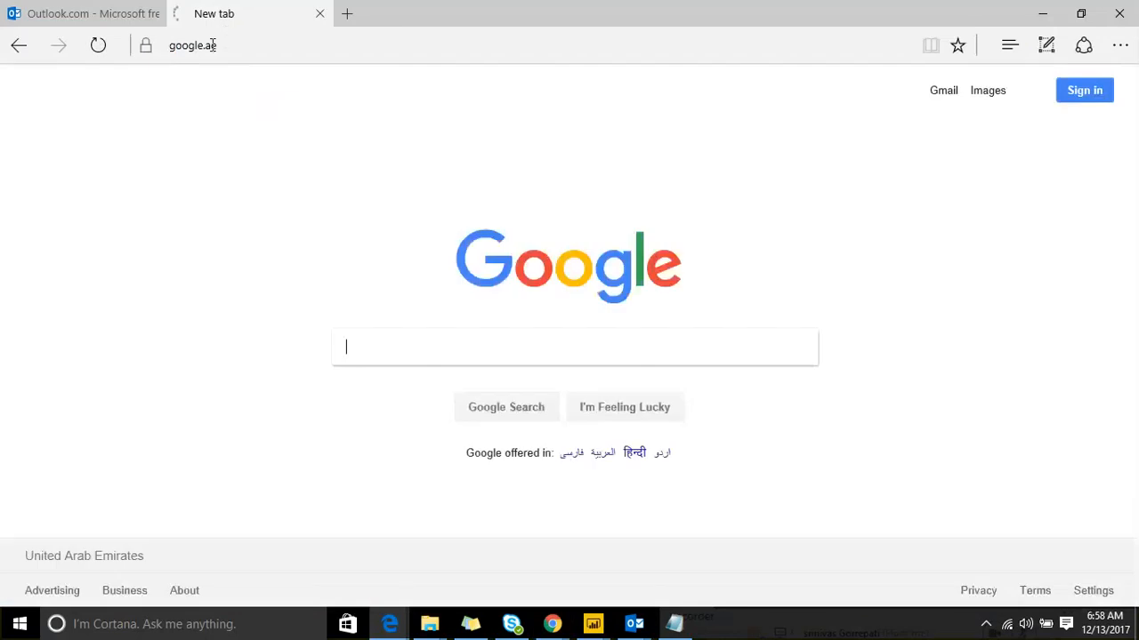
Step: Search Google for 'theme gallery power bi'
{"action": "type", "text": "theme gallet"}
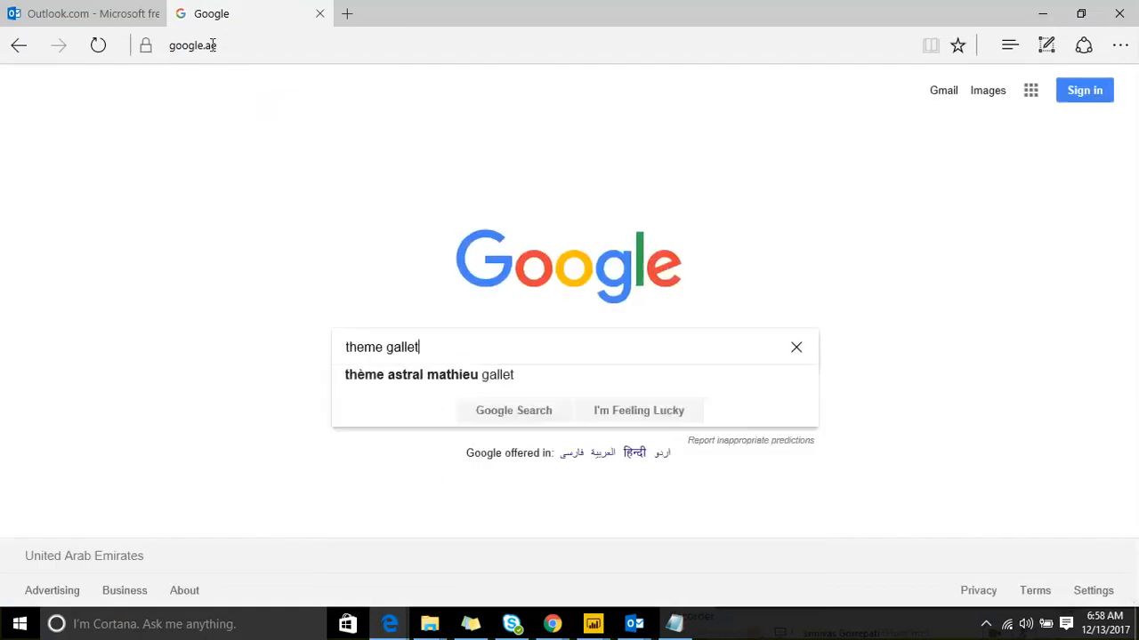
{"action": "key", "text": "BackSpace"}
{"action": "type", "text": "ry "}
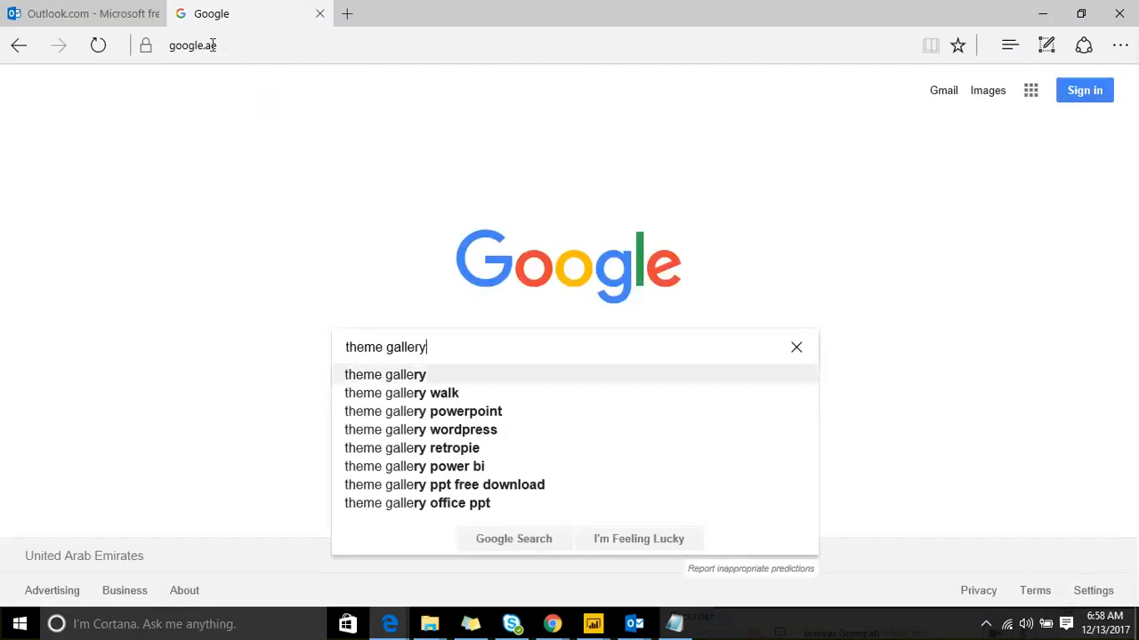
{"action": "type", "text": "power"}
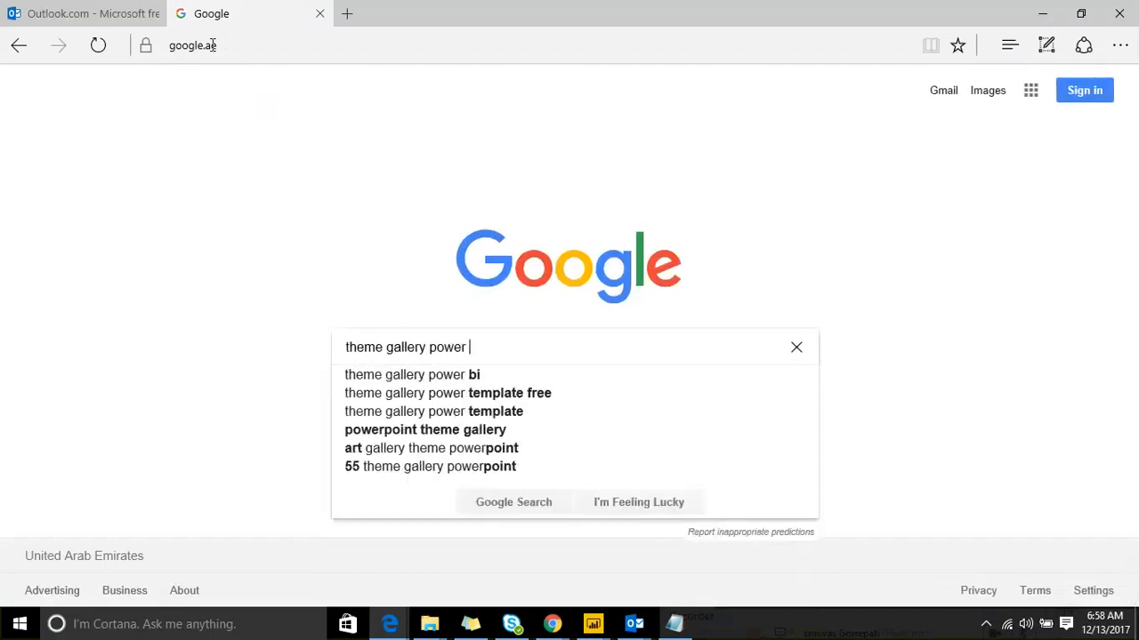
{"action": "key", "text": "Down"}
{"action": "key", "text": "Return"}
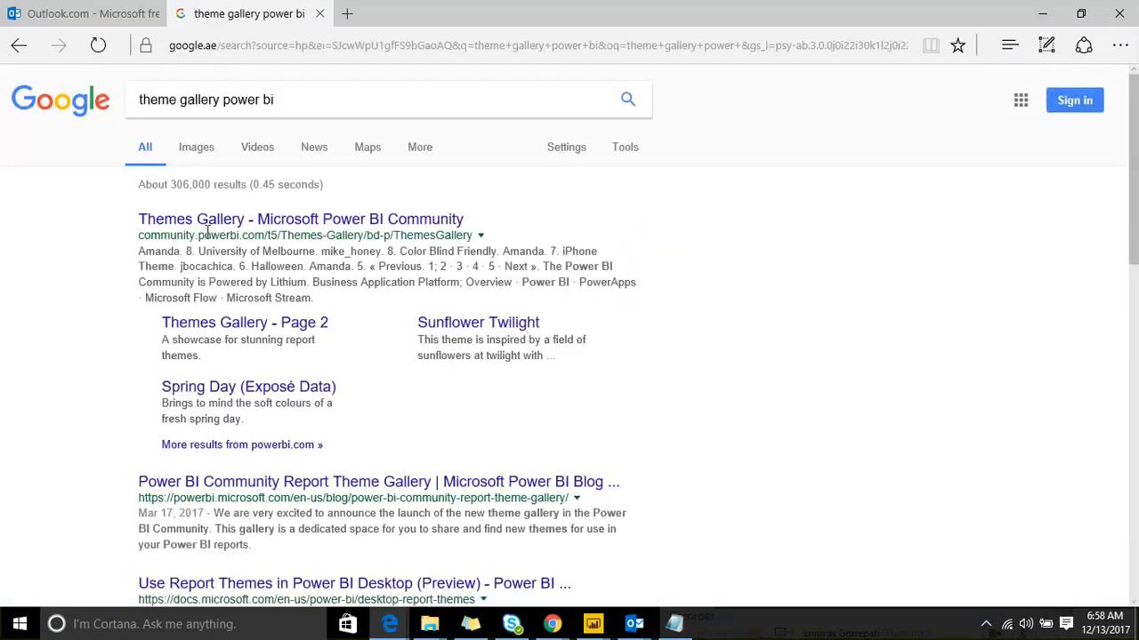
Step: Open the Power BI Themes Gallery result and go to its second page
{"action": "left_click", "coordinate": [229, 227]}
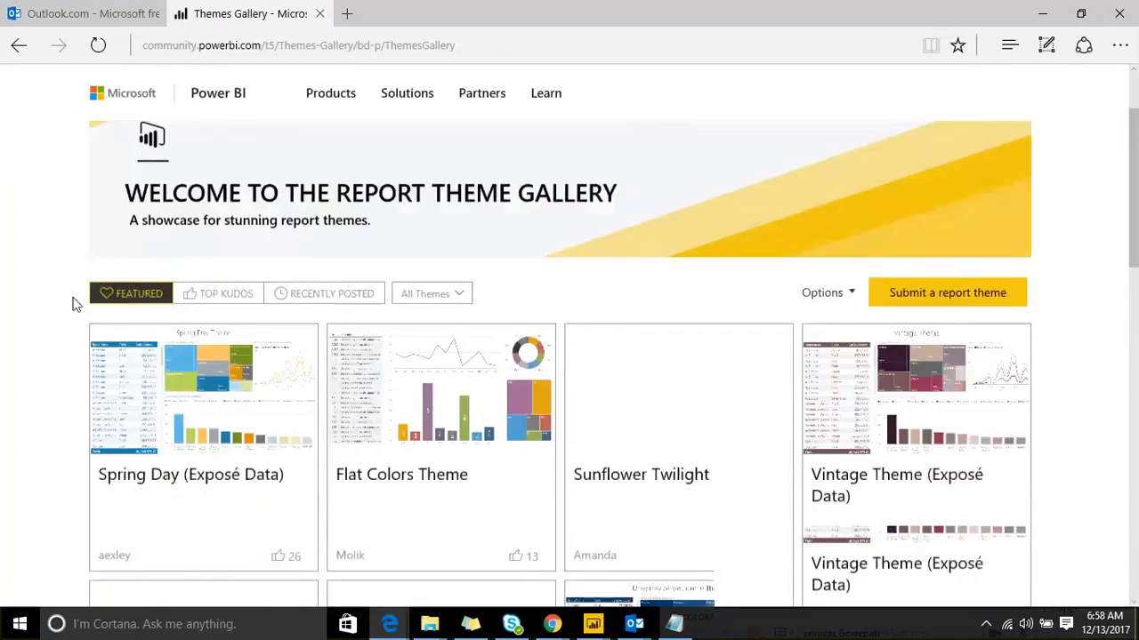
{"action": "scroll", "coordinate": [76, 305], "scroll_direction": "down", "scroll_amount": 5}
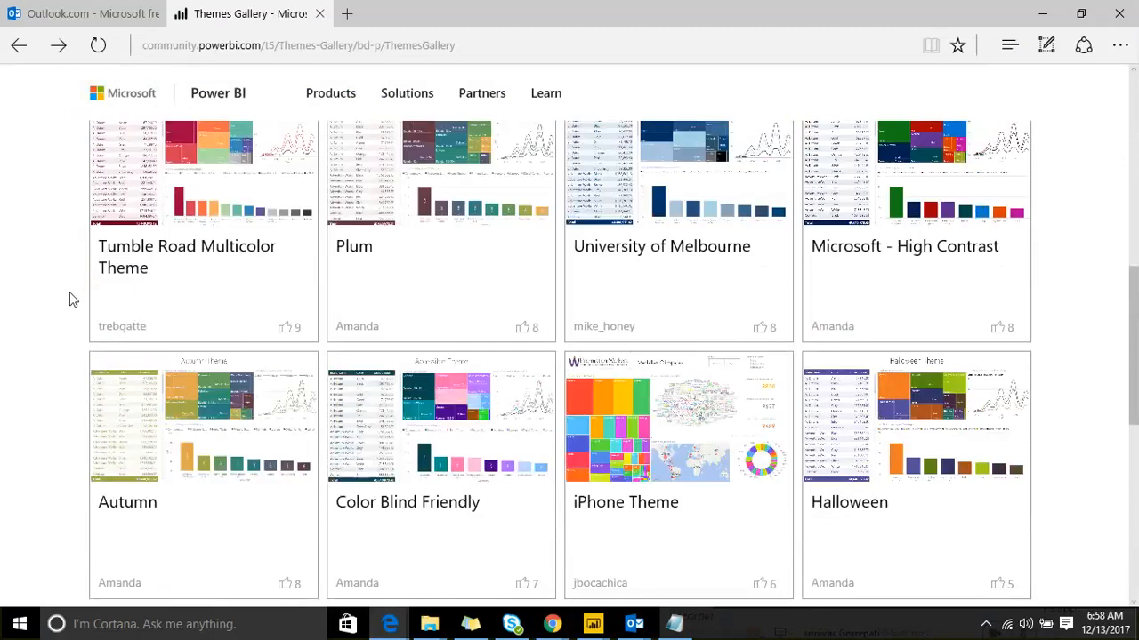
{"action": "scroll", "coordinate": [70, 293], "scroll_direction": "down", "scroll_amount": 3}
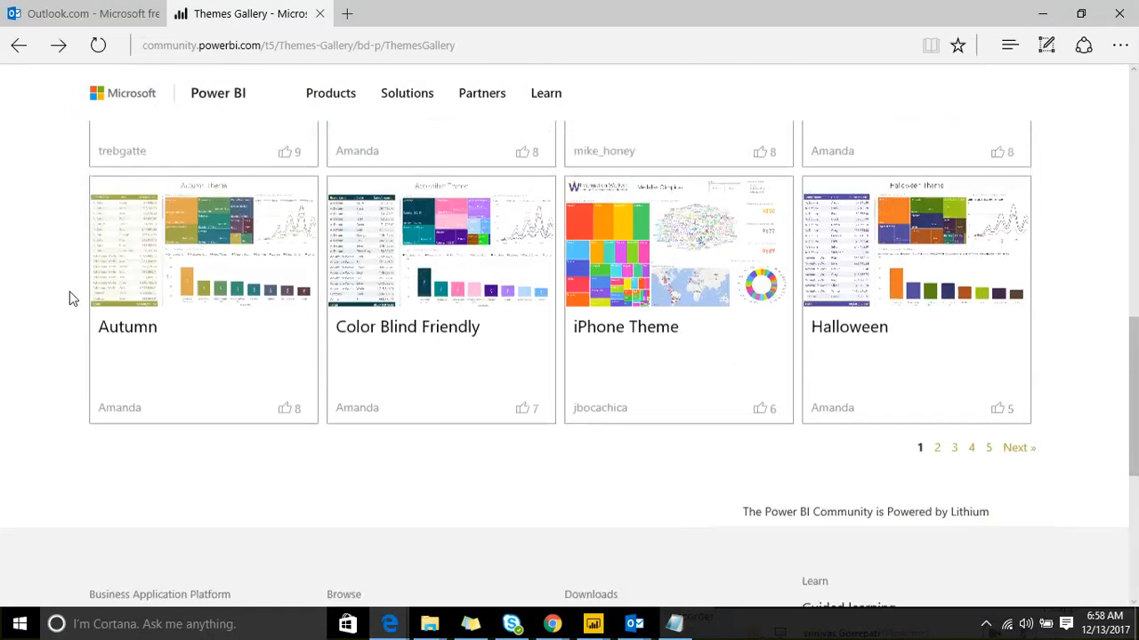
{"action": "scroll", "coordinate": [465, 252], "scroll_direction": "up", "scroll_amount": 4}
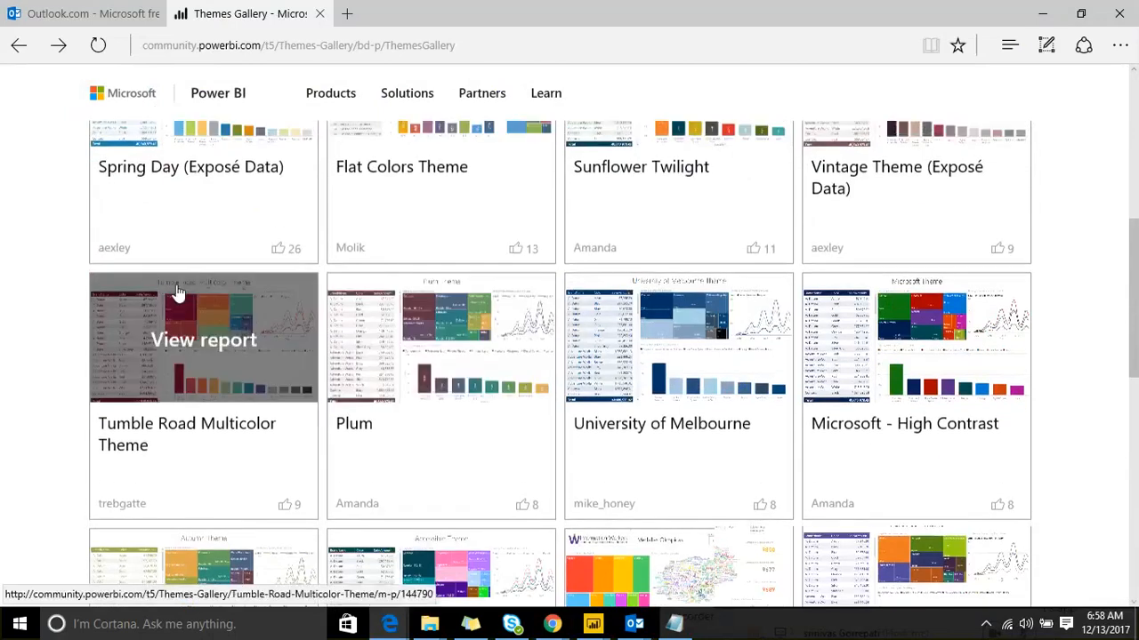
{"action": "scroll", "coordinate": [178, 292], "scroll_direction": "up", "scroll_amount": 2}
{"action": "scroll", "coordinate": [772, 245], "scroll_direction": "down", "scroll_amount": 10}
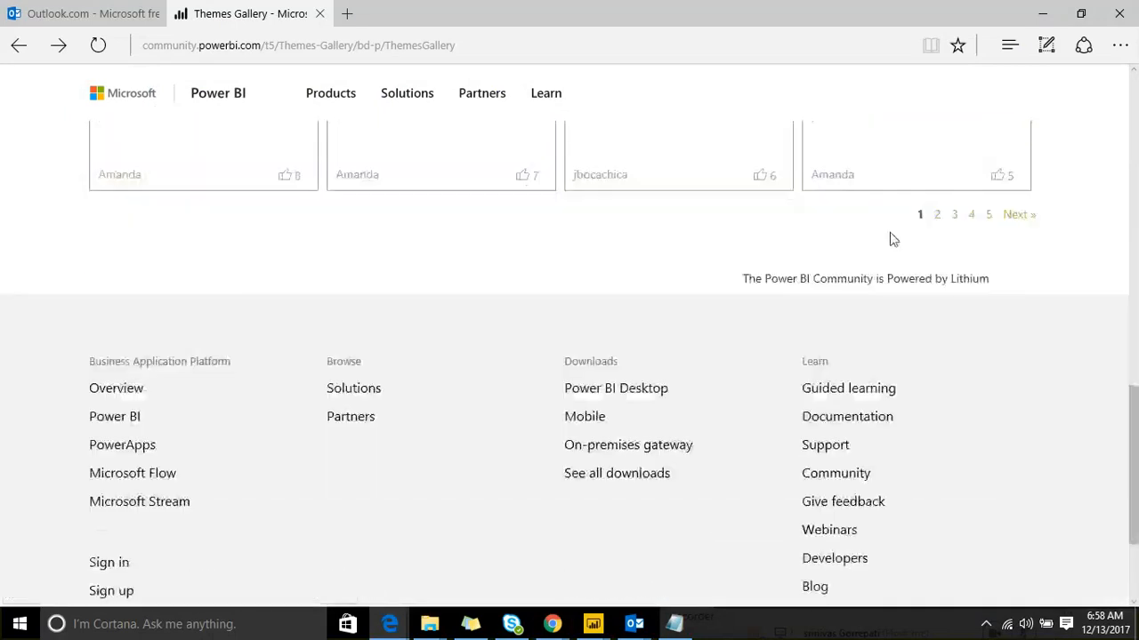
{"action": "left_click", "coordinate": [933, 218]}
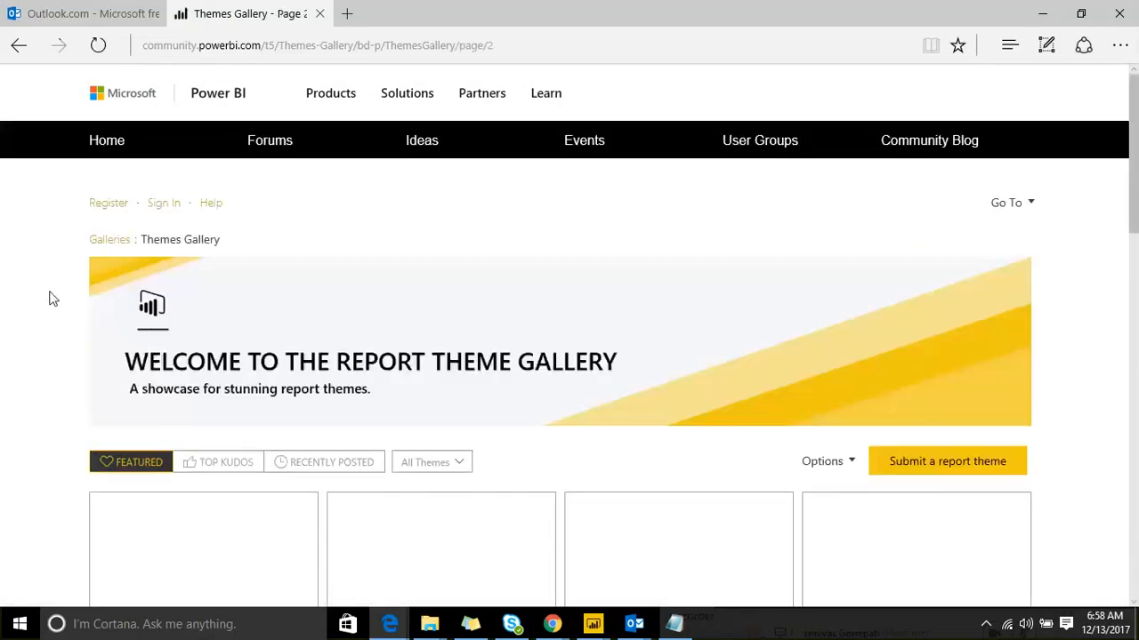
Step: Move to page 3 of the gallery and scroll down to the theme cards
{"action": "scroll", "coordinate": [50, 299], "scroll_direction": "down", "scroll_amount": 5}
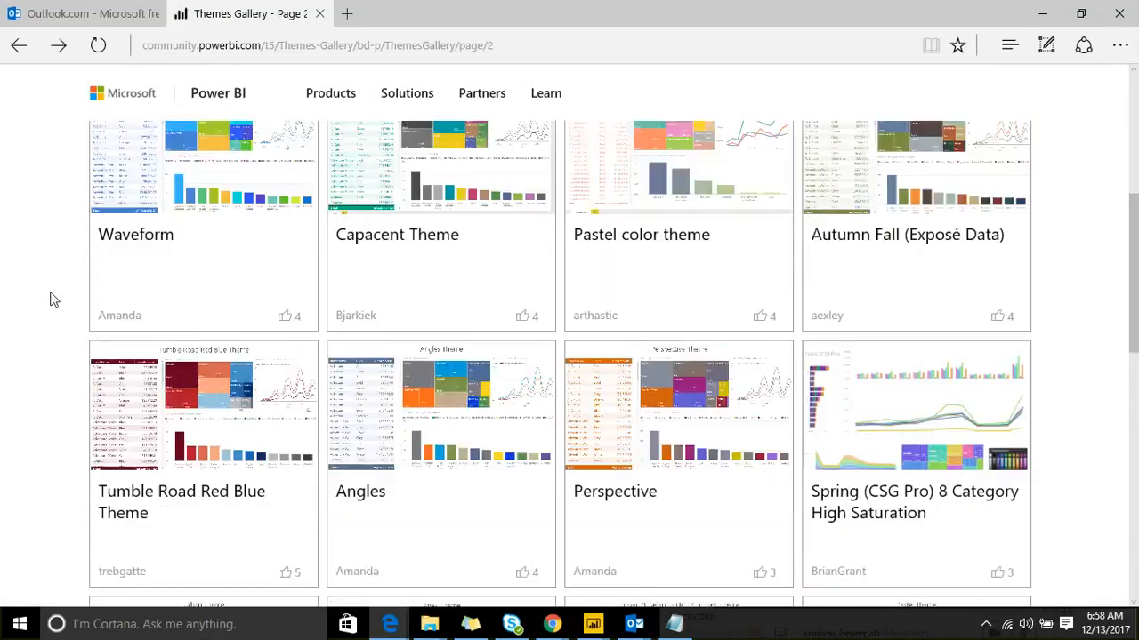
{"action": "scroll", "coordinate": [50, 299], "scroll_direction": "down", "scroll_amount": 3}
{"action": "scroll", "coordinate": [51, 299], "scroll_direction": "down", "scroll_amount": 1}
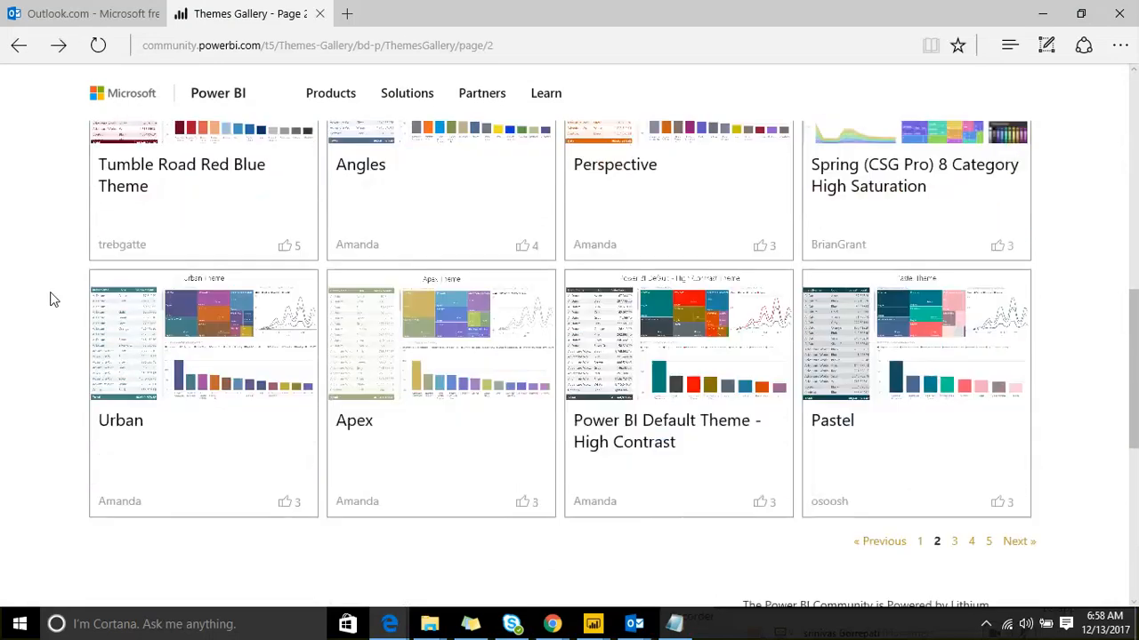
{"action": "scroll", "coordinate": [51, 298], "scroll_direction": "down", "scroll_amount": 3}
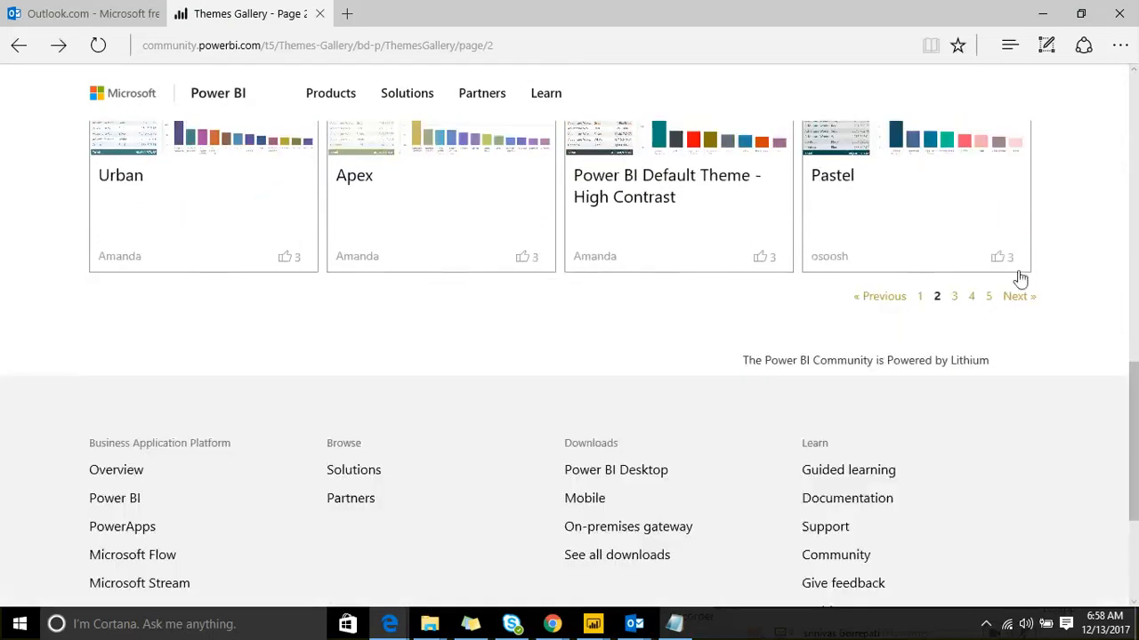
{"action": "left_click", "coordinate": [953, 298]}
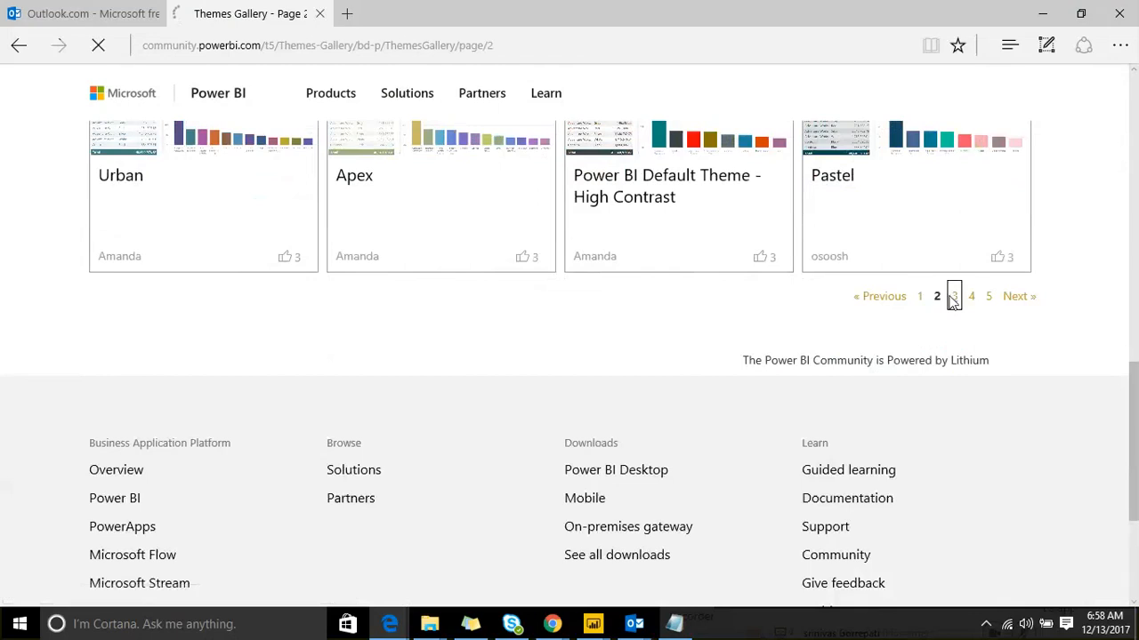
{"action": "scroll", "coordinate": [702, 267], "scroll_direction": "down", "scroll_amount": 2}
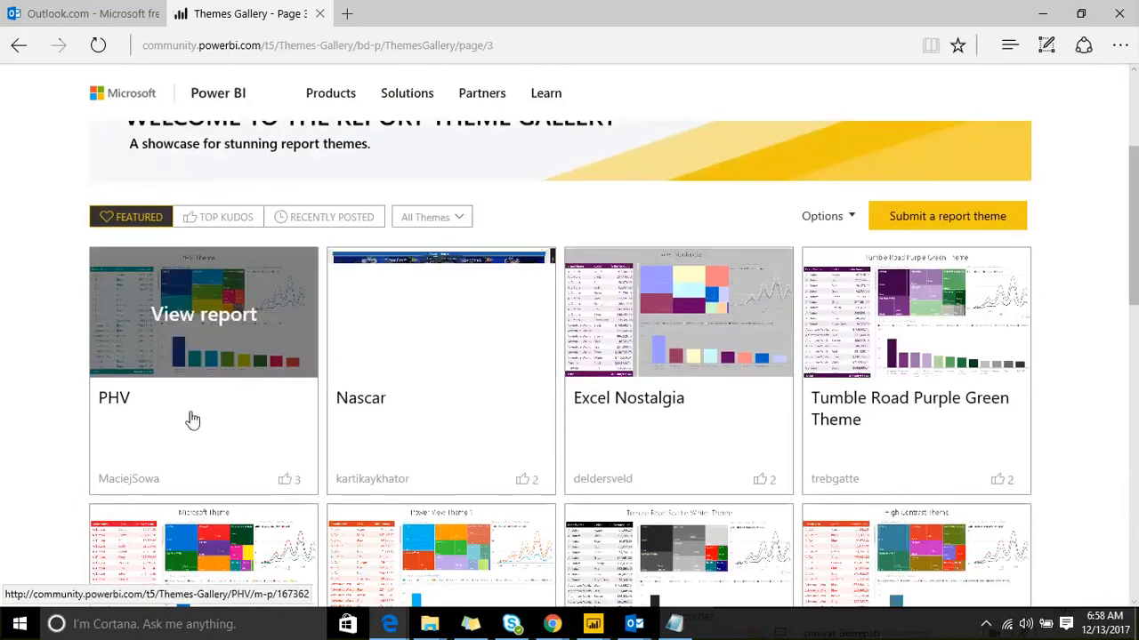
{"action": "scroll", "coordinate": [177, 439], "scroll_direction": "down", "scroll_amount": 1}
{"action": "scroll", "coordinate": [212, 389], "scroll_direction": "down", "scroll_amount": 2}
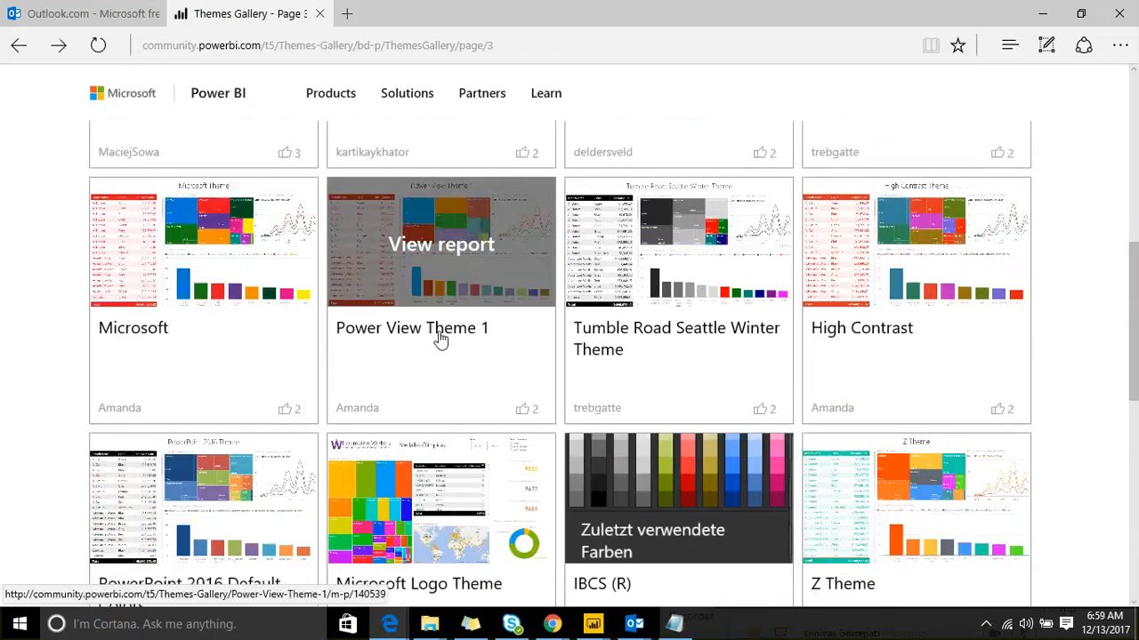
{"action": "scroll", "coordinate": [439, 339], "scroll_direction": "down", "scroll_amount": 1}
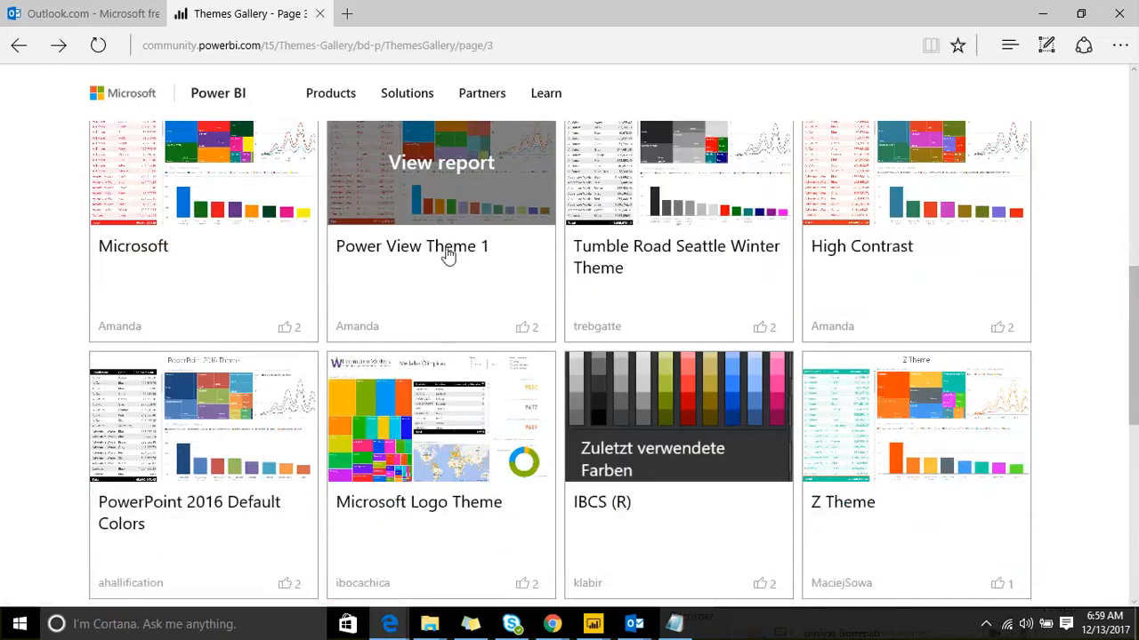
Step: Open the Power View Theme 1 post and download its Theme1.json attachment
{"action": "left_click", "coordinate": [447, 256]}
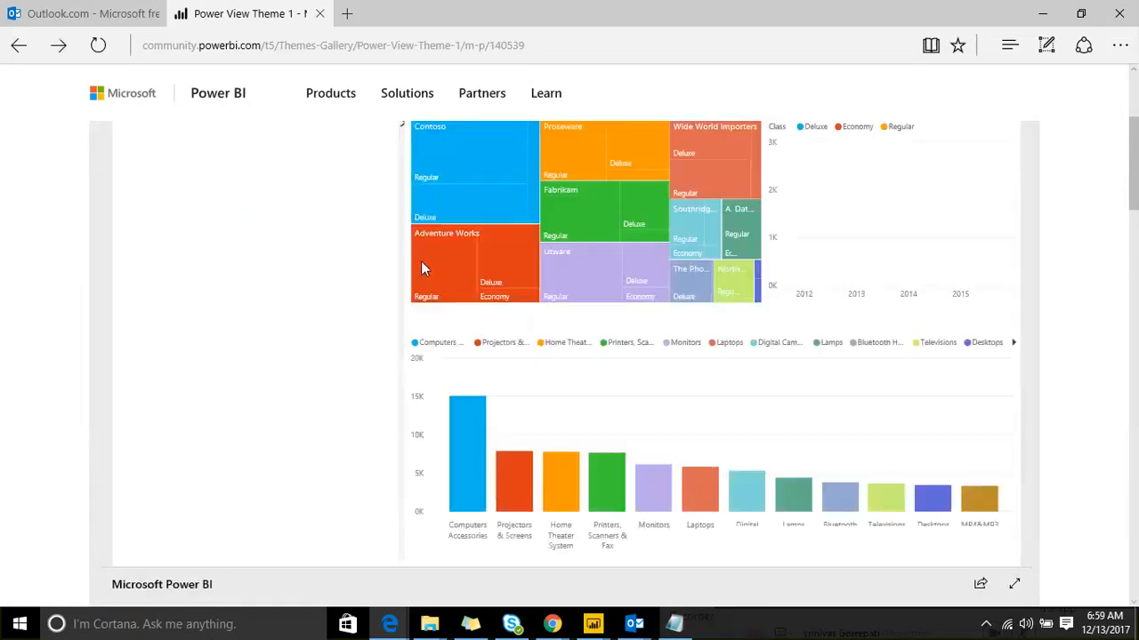
{"action": "scroll", "coordinate": [420, 260], "scroll_direction": "down", "scroll_amount": 1}
{"action": "scroll", "coordinate": [372, 285], "scroll_direction": "down", "scroll_amount": 2}
{"action": "scroll", "coordinate": [372, 284], "scroll_direction": "down", "scroll_amount": 1}
{"action": "scroll", "coordinate": [1134, 233], "scroll_direction": "down", "scroll_amount": 1}
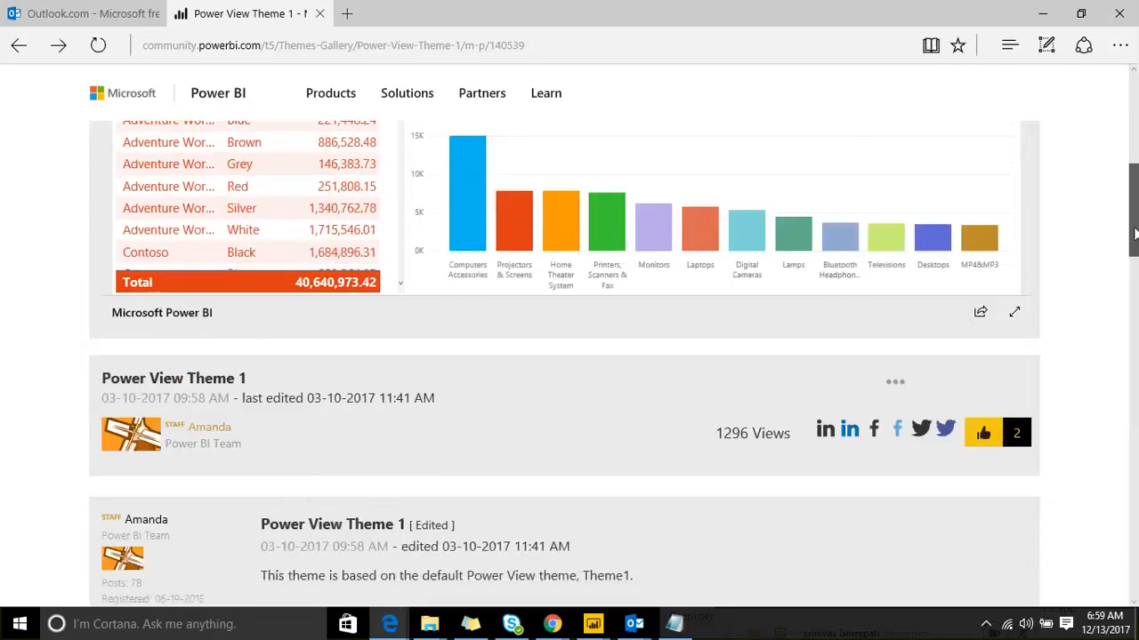
{"action": "scroll", "coordinate": [1134, 233], "scroll_direction": "down", "scroll_amount": 2}
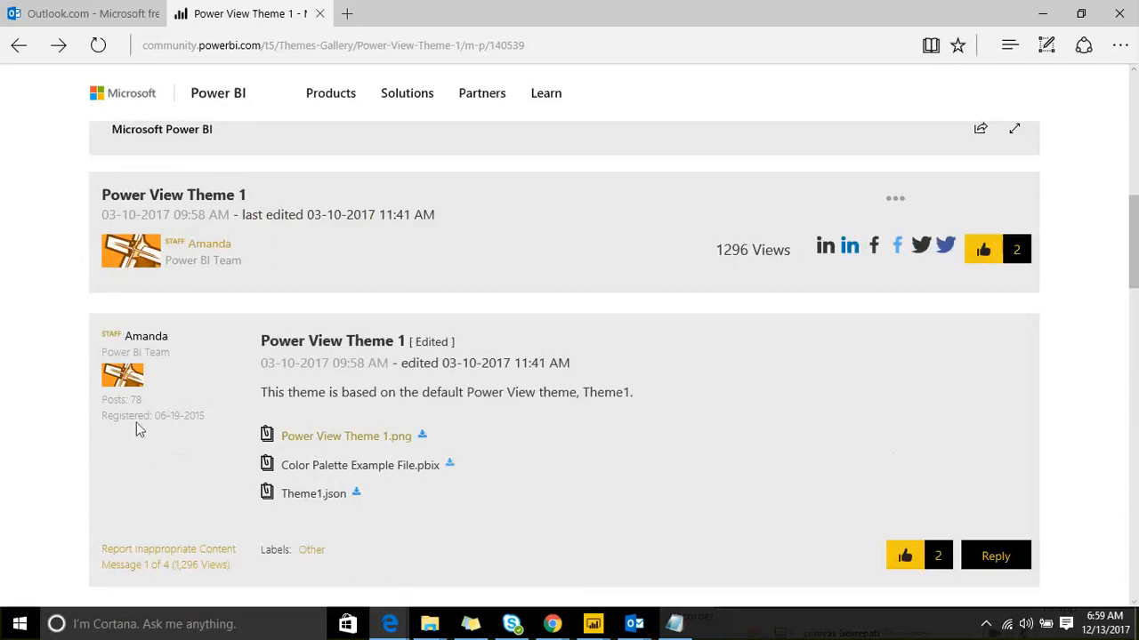
{"action": "scroll", "coordinate": [387, 255], "scroll_direction": "up", "scroll_amount": 3}
{"action": "scroll", "coordinate": [43, 365], "scroll_direction": "down", "scroll_amount": 3}
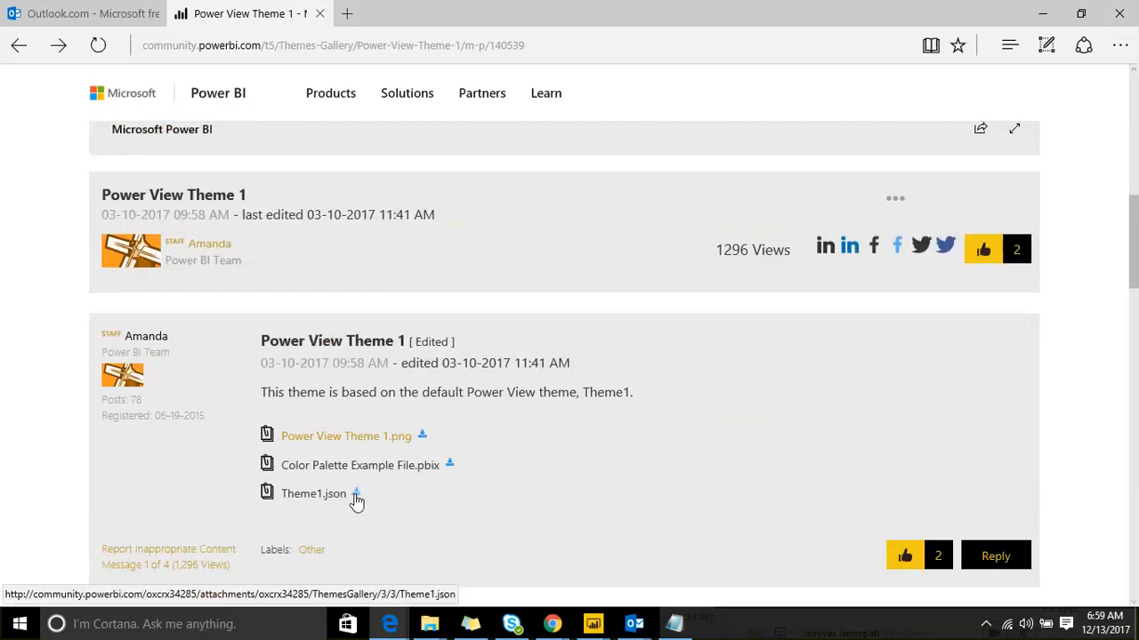
{"action": "left_click", "coordinate": [356, 495]}
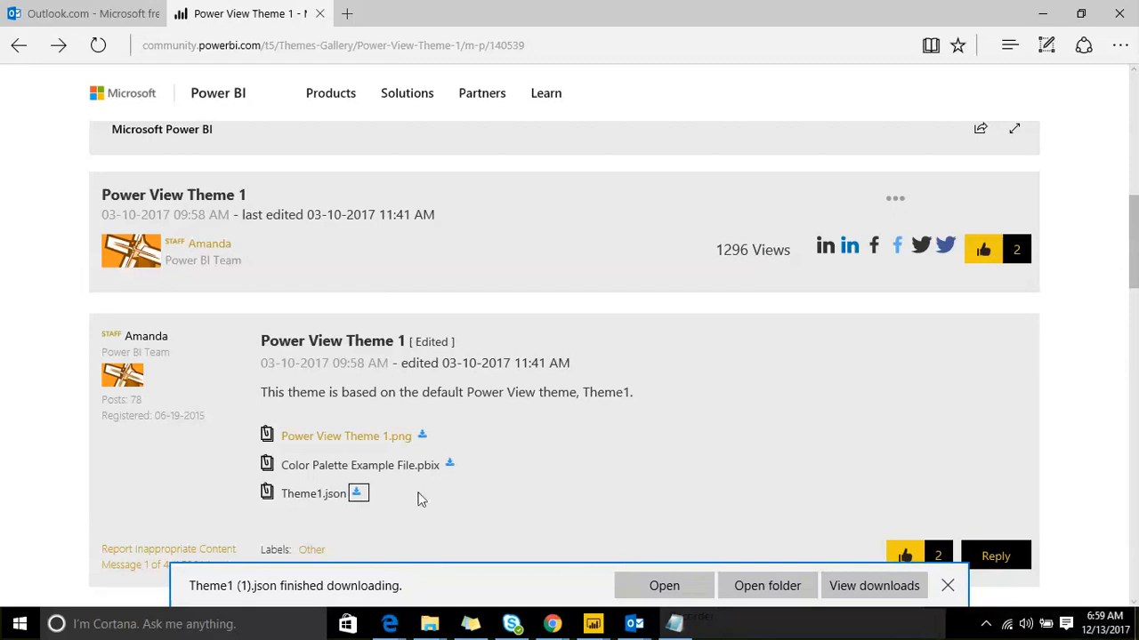
{"action": "scroll", "coordinate": [285, 465], "scroll_direction": "up", "scroll_amount": 2}
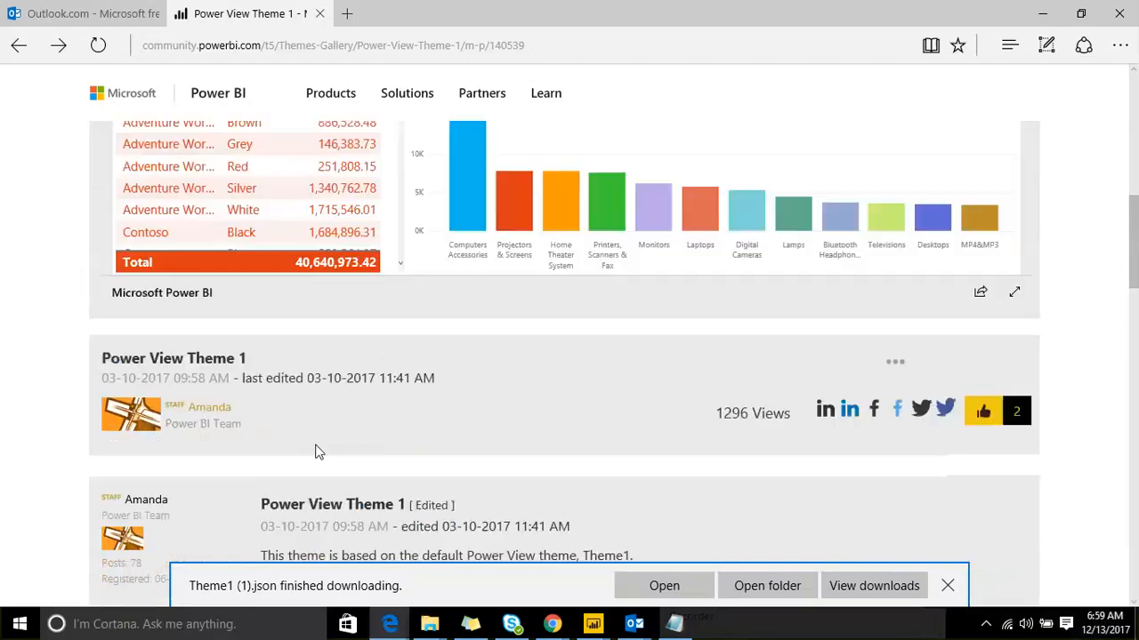
{"action": "scroll", "coordinate": [318, 453], "scroll_direction": "down", "scroll_amount": 5}
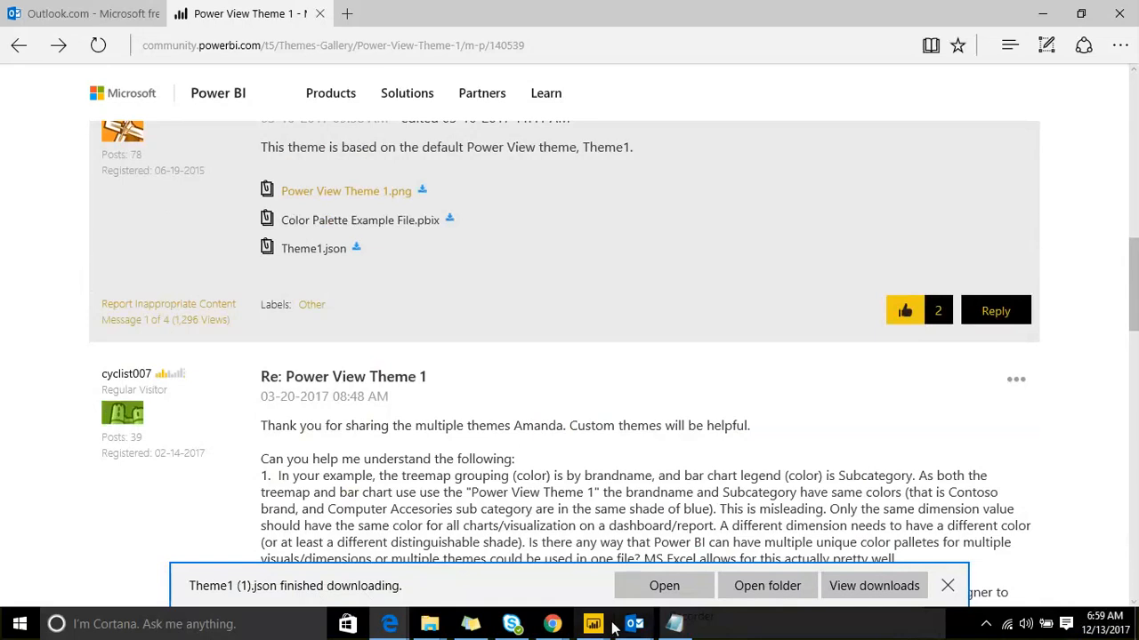
Step: Import Theme1 (1).json from Downloads as the report theme and close the confirmation
{"action": "mouse_move", "coordinate": [594, 624]}
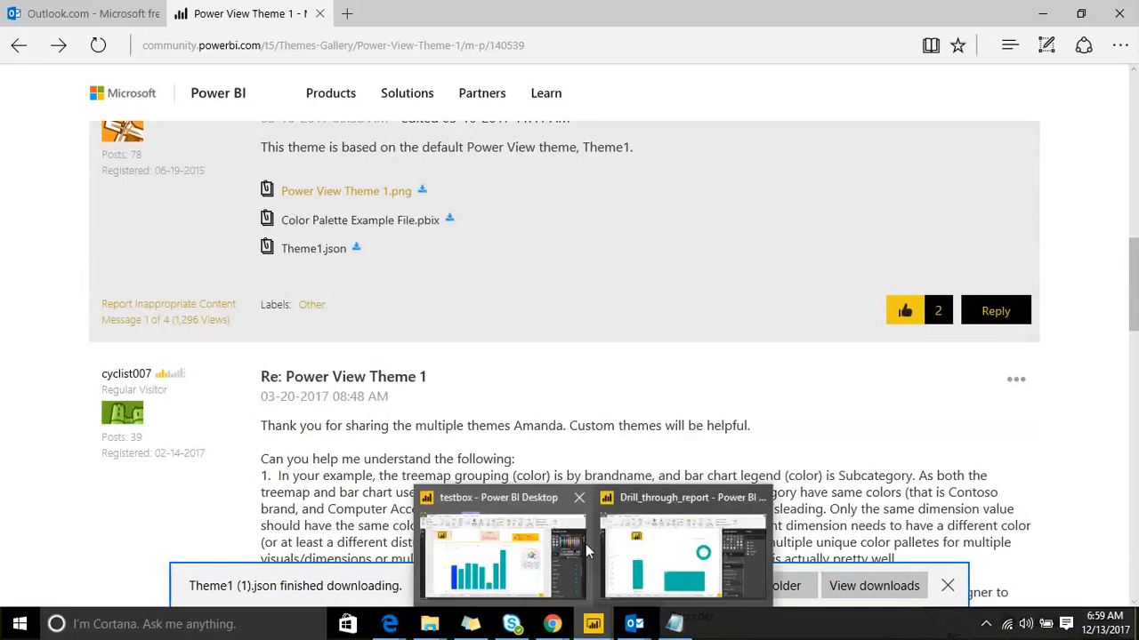
{"action": "left_click", "coordinate": [496, 514]}
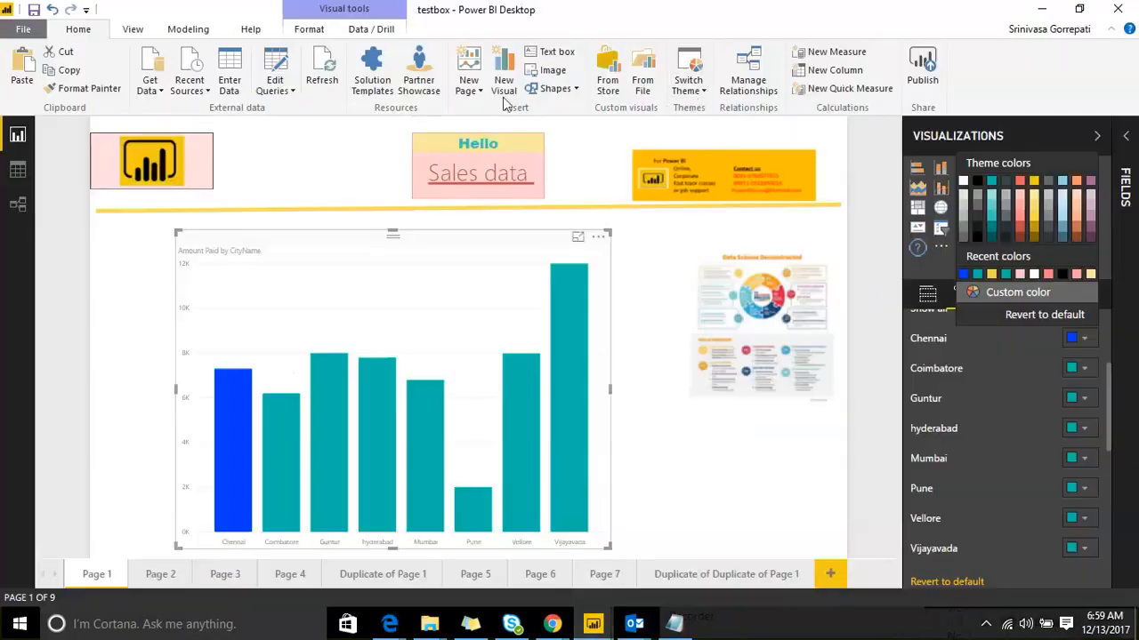
{"action": "left_click", "coordinate": [694, 89]}
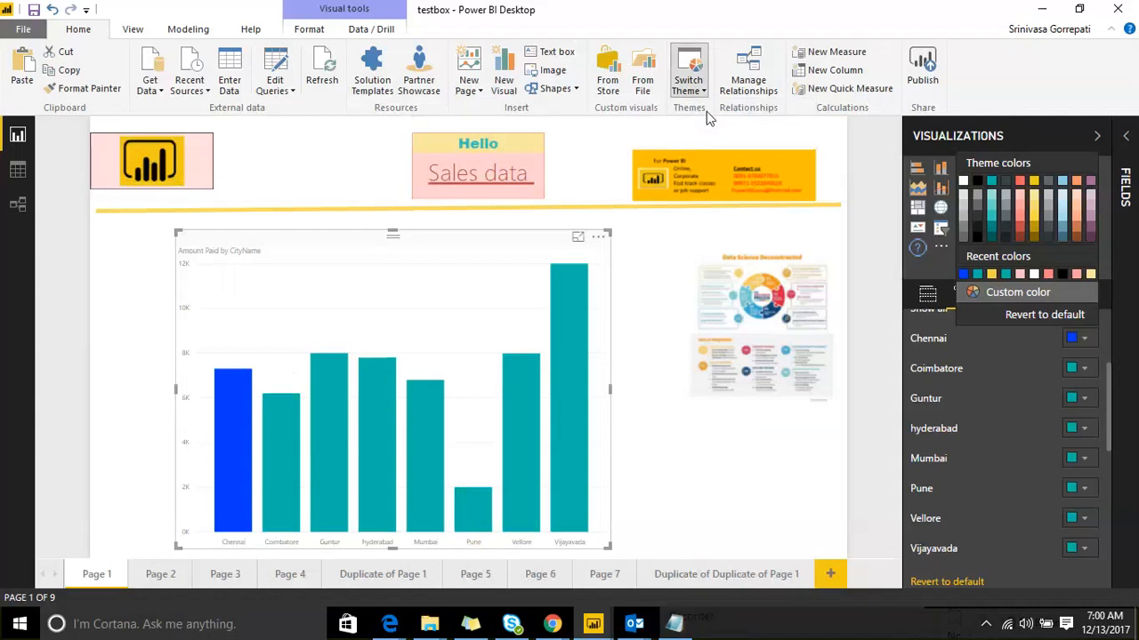
{"action": "left_click", "coordinate": [706, 109]}
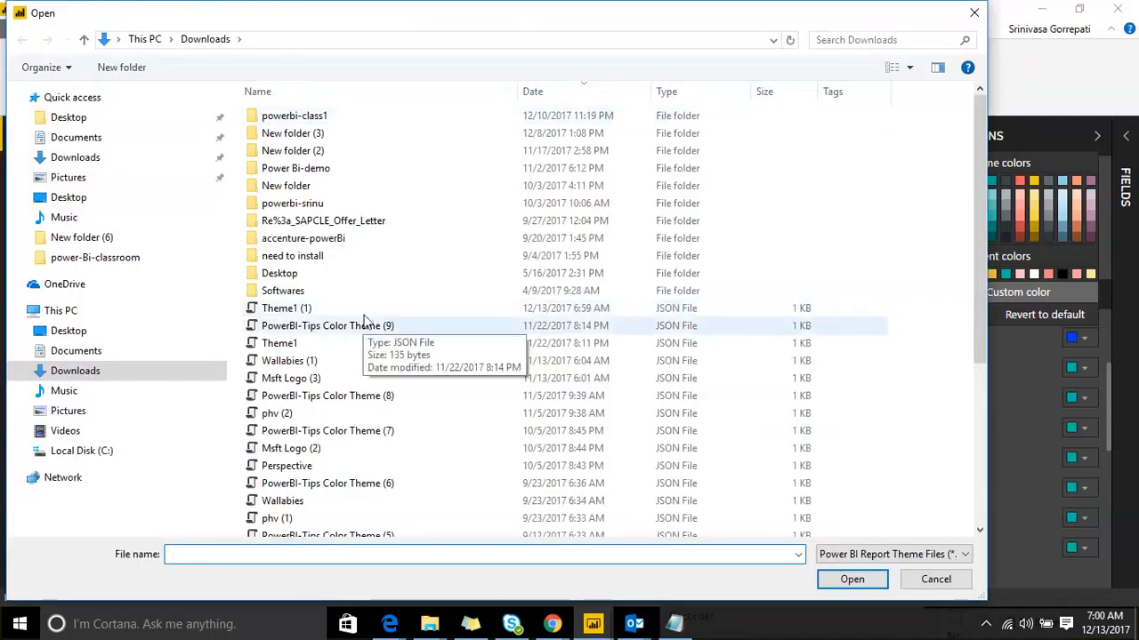
{"action": "left_click", "coordinate": [363, 309]}
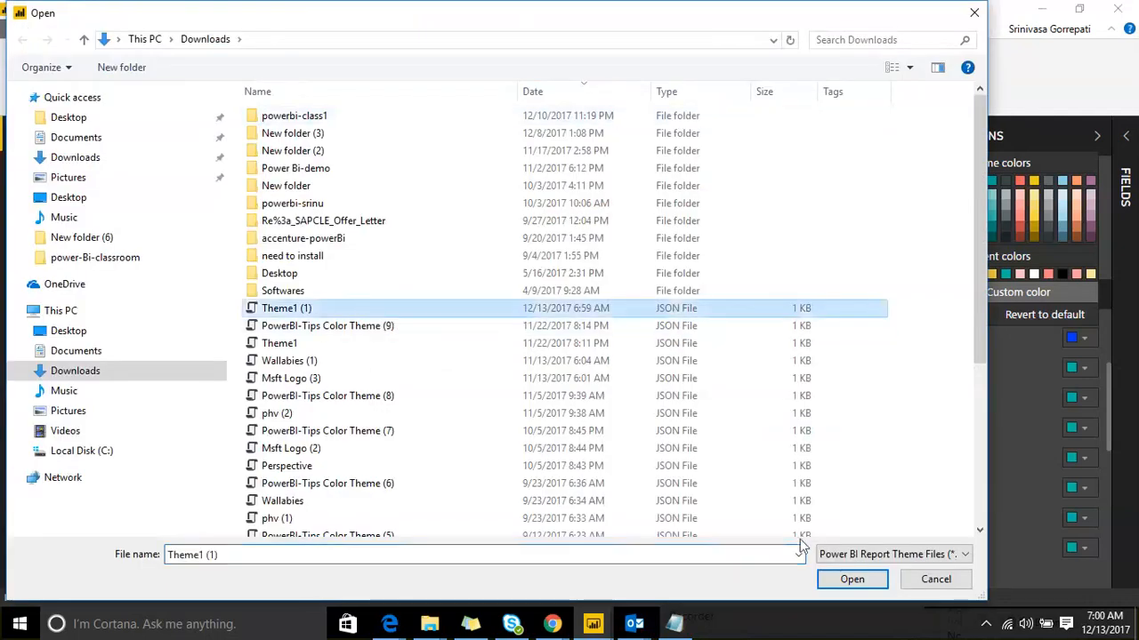
{"action": "left_click", "coordinate": [839, 582]}
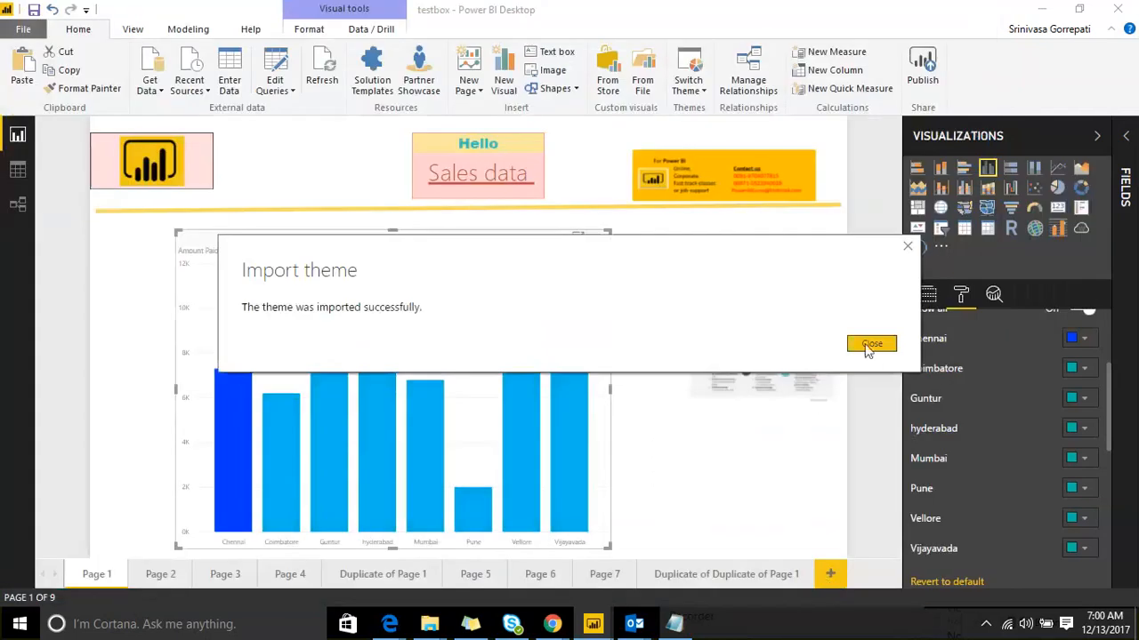
{"action": "left_click", "coordinate": [870, 345]}
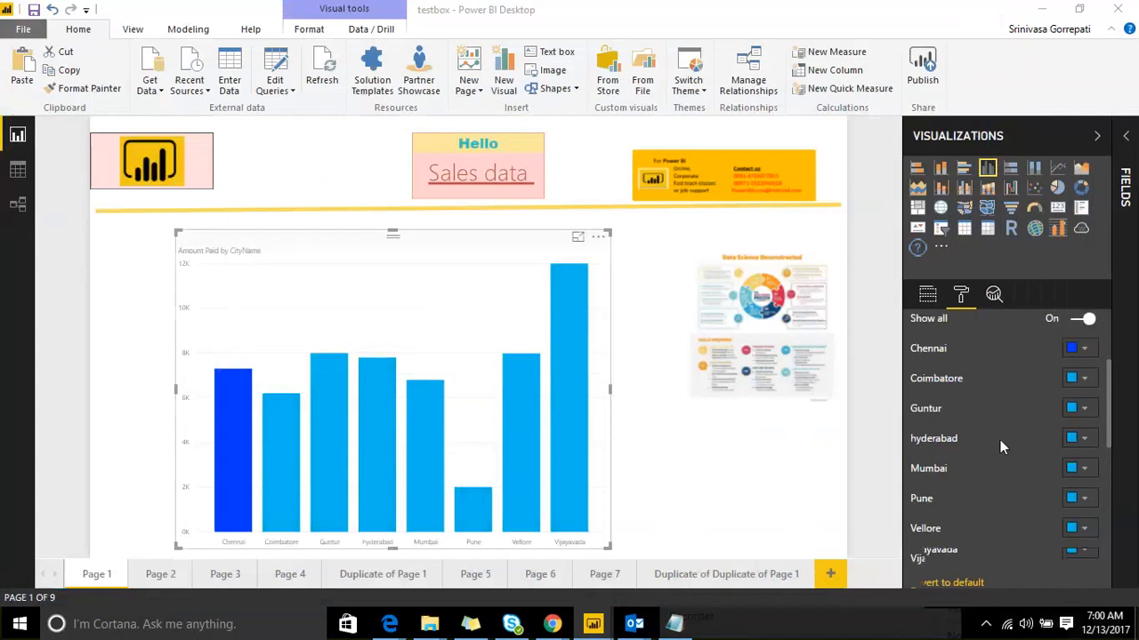
Step: Colour Chennai's bar orange and Coimbatore's light green, then deselect the chart
{"action": "scroll", "coordinate": [1097, 426], "scroll_direction": "up", "scroll_amount": 1}
{"action": "left_click", "coordinate": [1087, 424]}
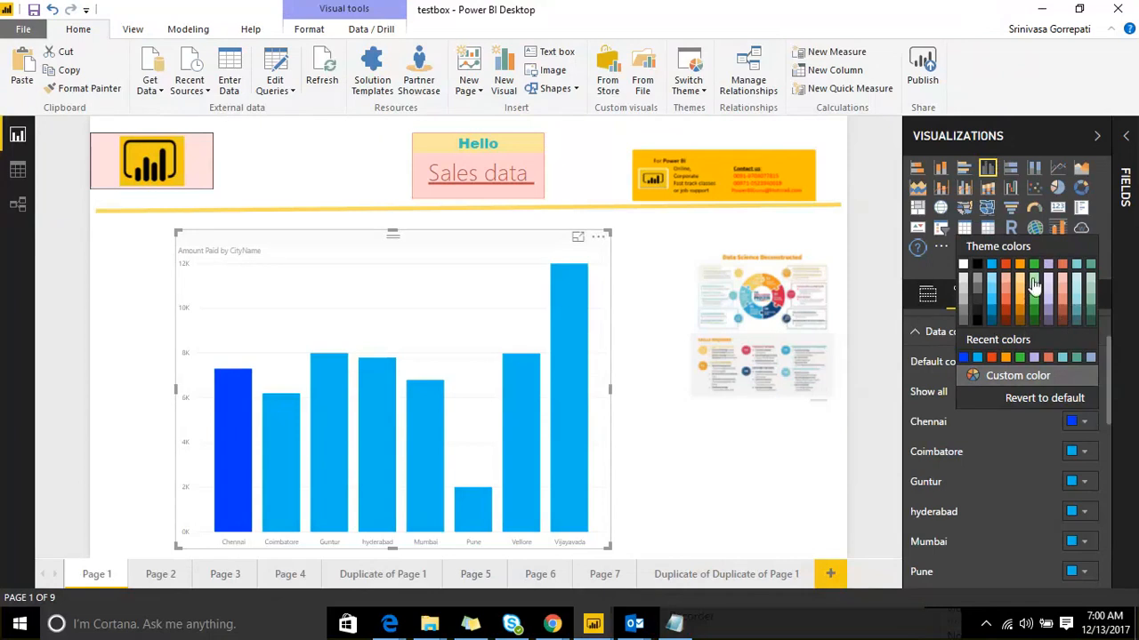
{"action": "left_click", "coordinate": [1082, 425]}
{"action": "left_click", "coordinate": [1083, 426]}
{"action": "left_click", "coordinate": [1003, 299]}
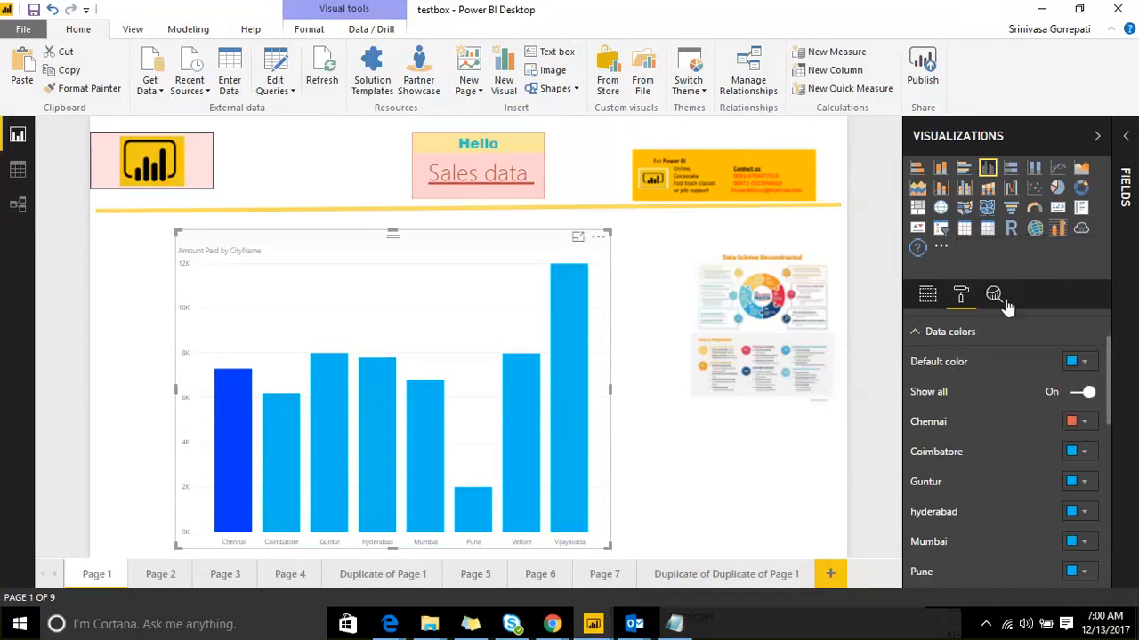
{"action": "left_click", "coordinate": [1085, 453]}
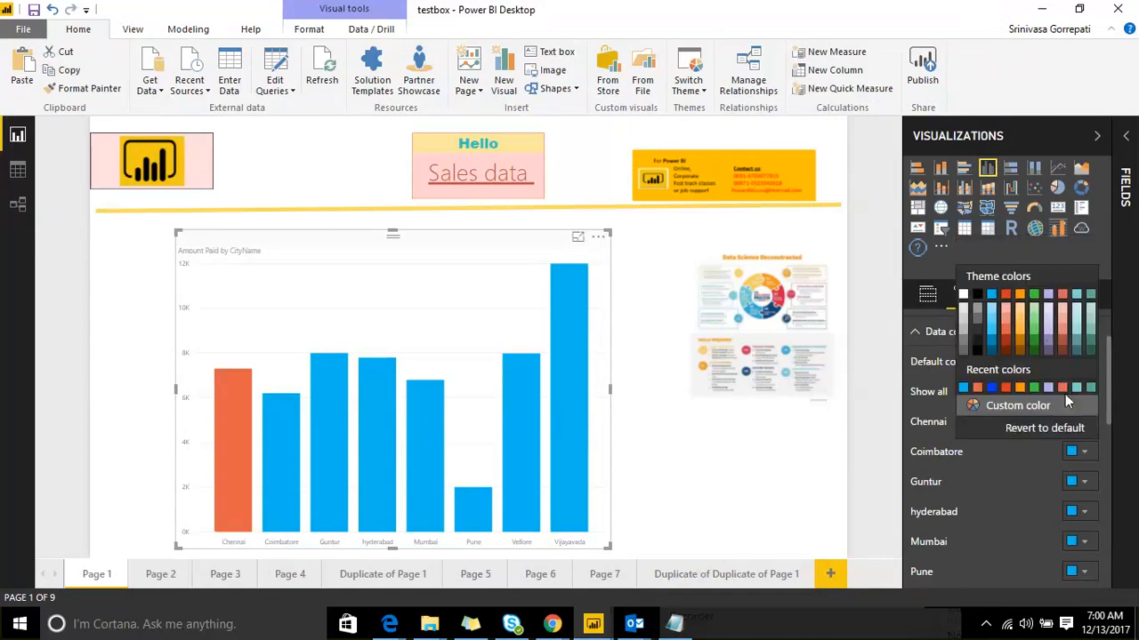
{"action": "left_click", "coordinate": [1033, 325]}
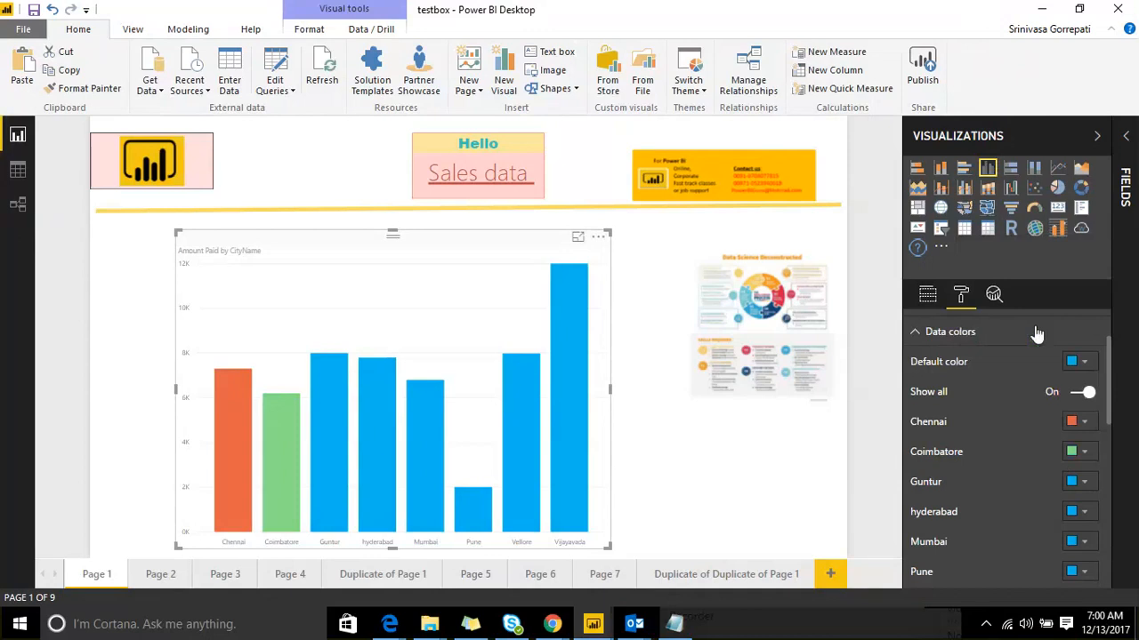
{"action": "left_click", "coordinate": [697, 490]}
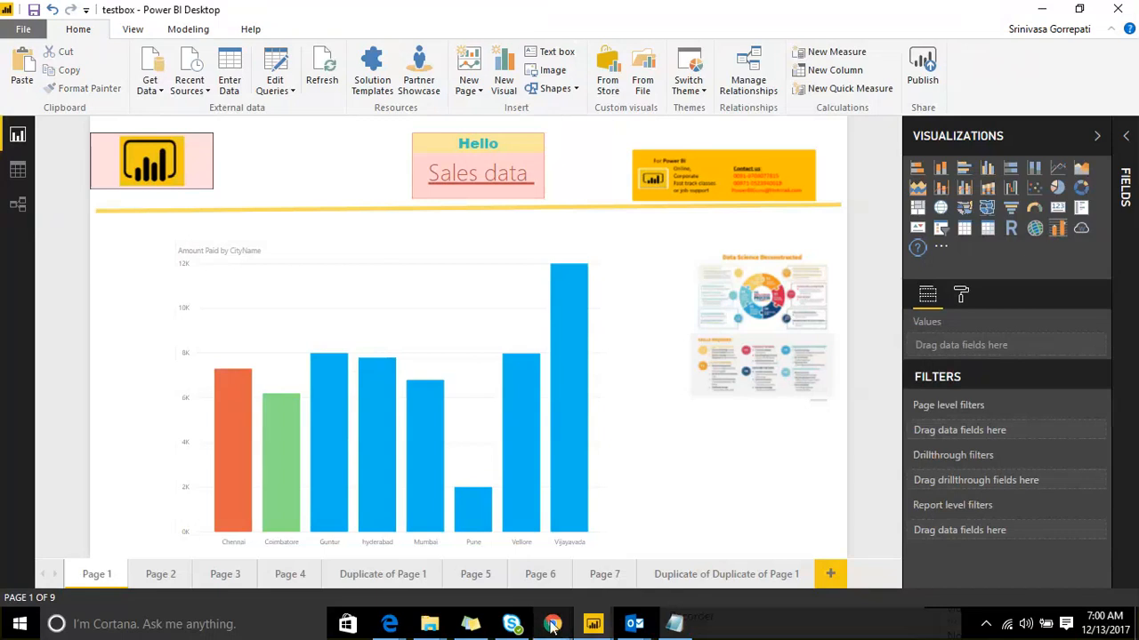
Step: Bring the Edge window with the Power View Theme 1 post back to the front
{"action": "mouse_move", "coordinate": [553, 626]}
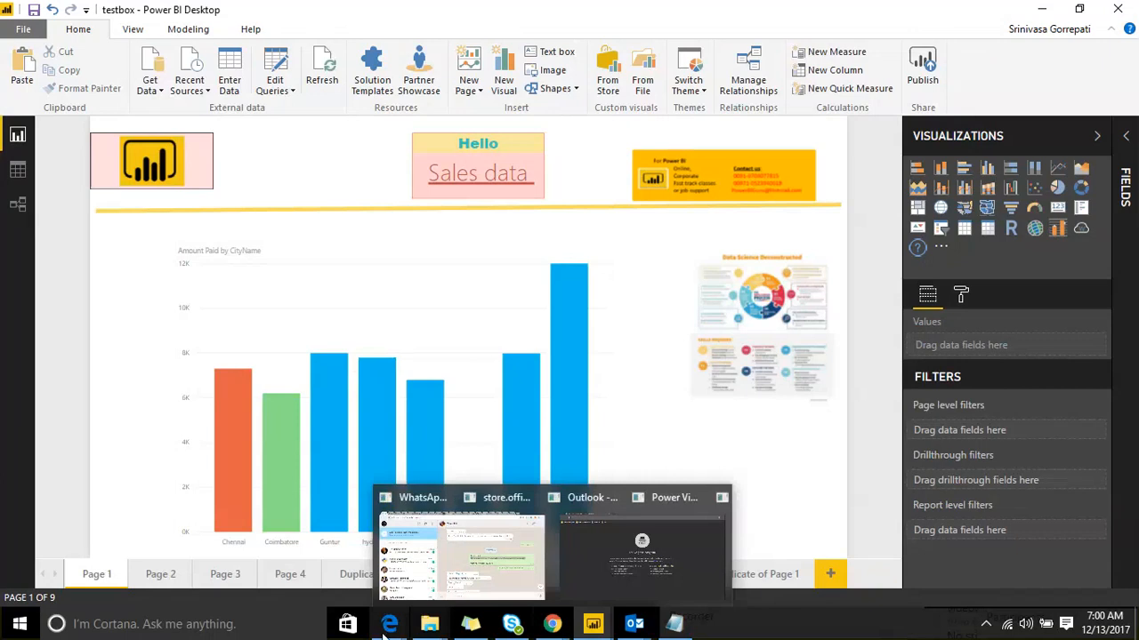
{"action": "left_click", "coordinate": [650, 552]}
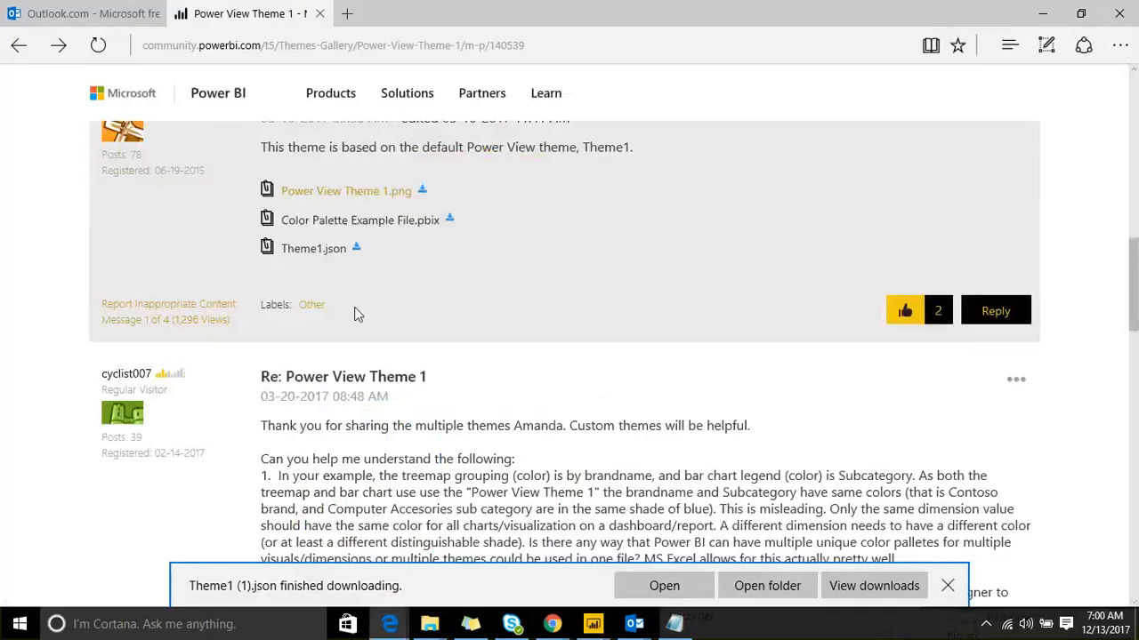
Step: In a new tab, search Google for 'power bi theme generator'
{"action": "left_click", "coordinate": [346, 13]}
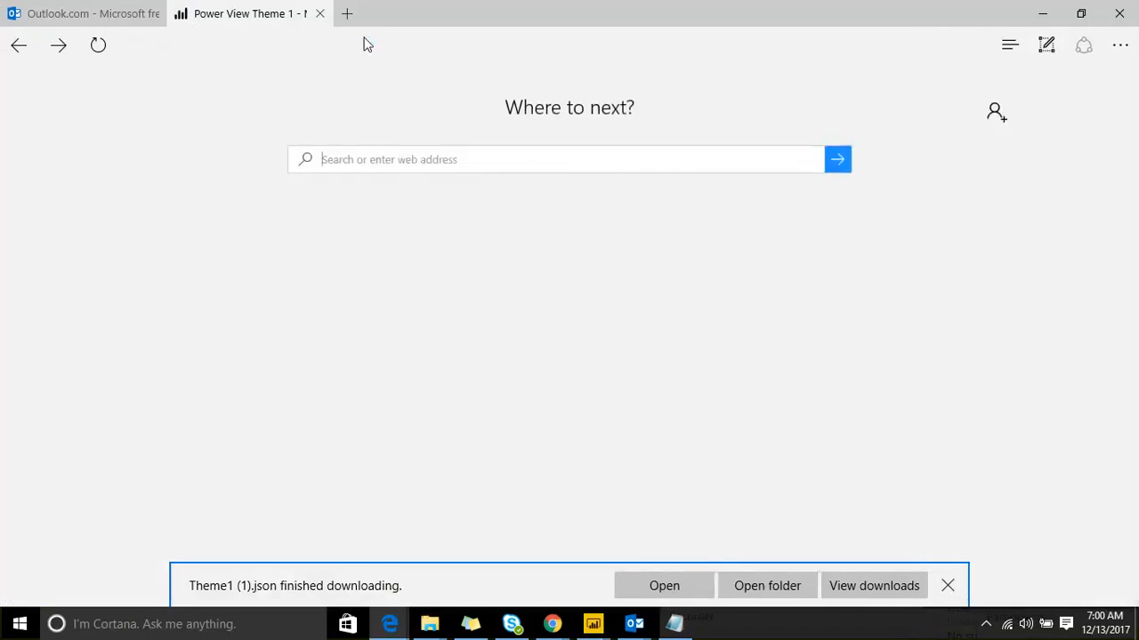
{"action": "left_click", "coordinate": [365, 47]}
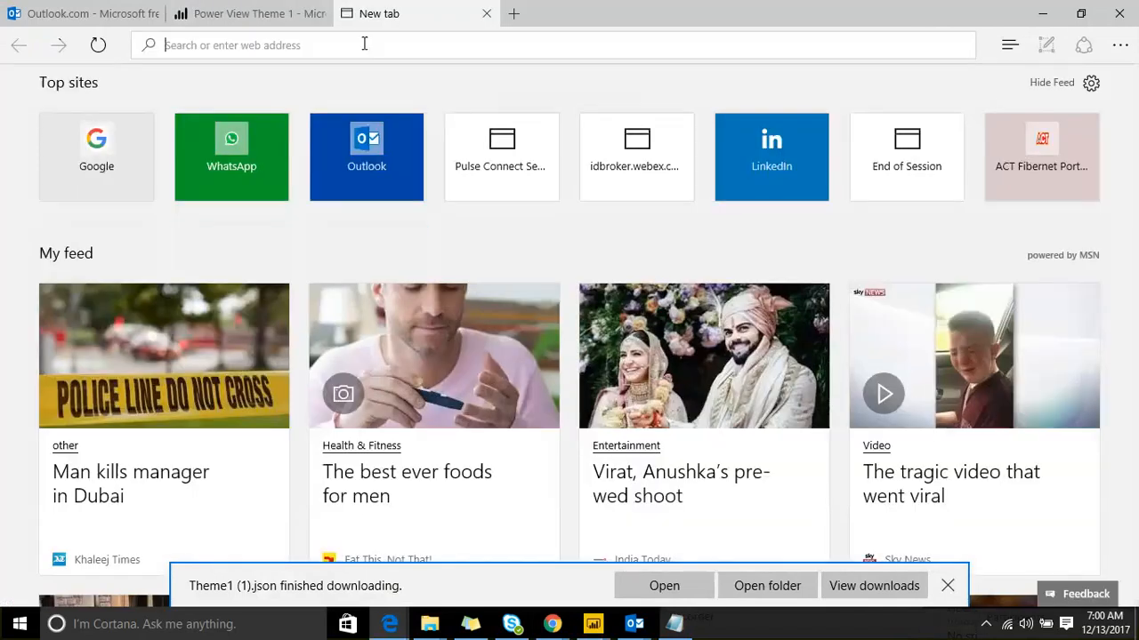
{"action": "type", "text": "www."}
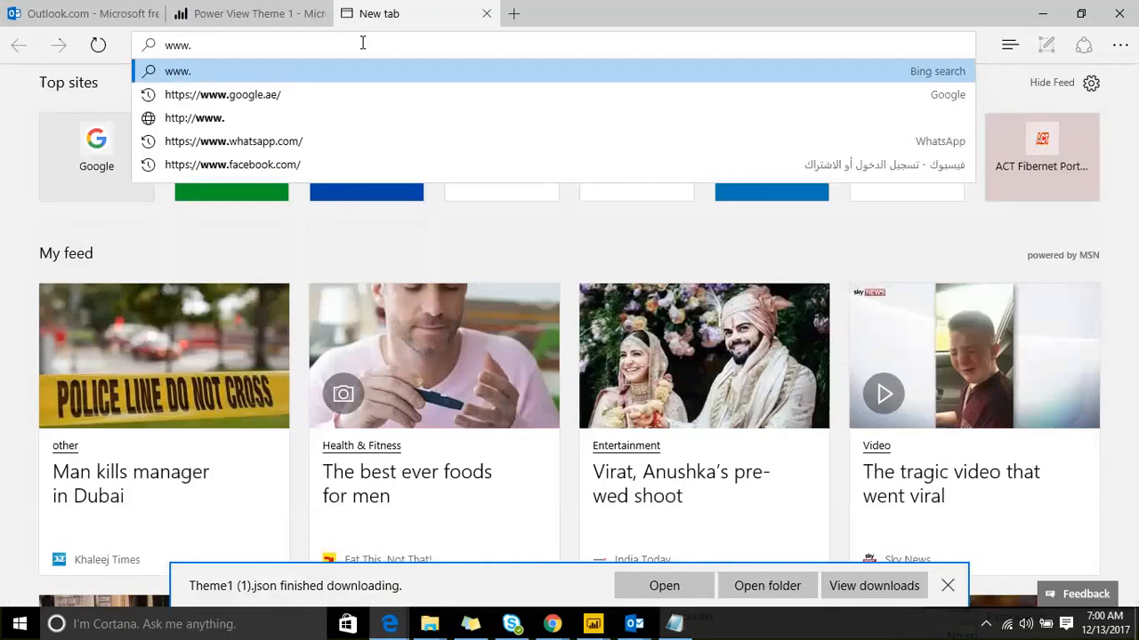
{"action": "key", "text": "Down"}
{"action": "key", "text": "Return"}
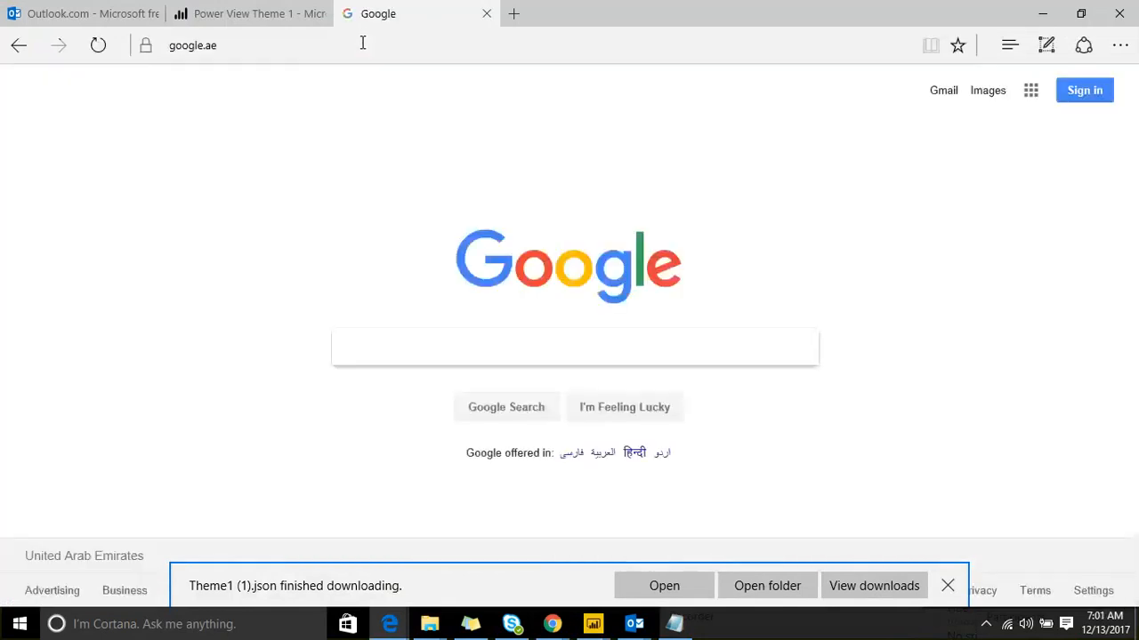
{"action": "type", "text": "power "}
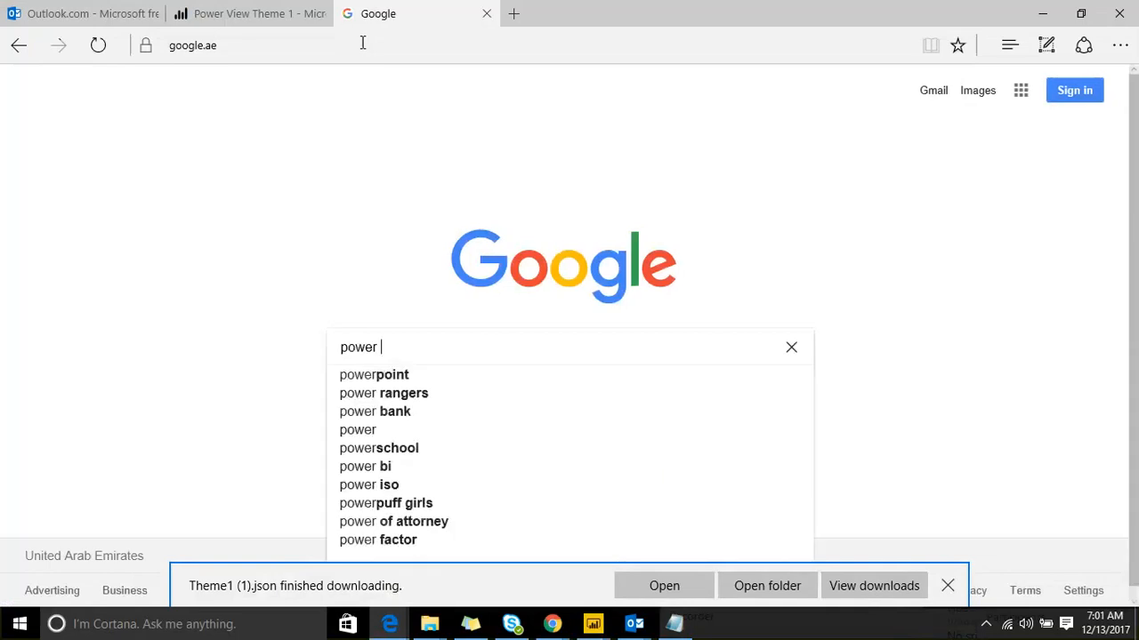
{"action": "type", "text": "bi theme generator"}
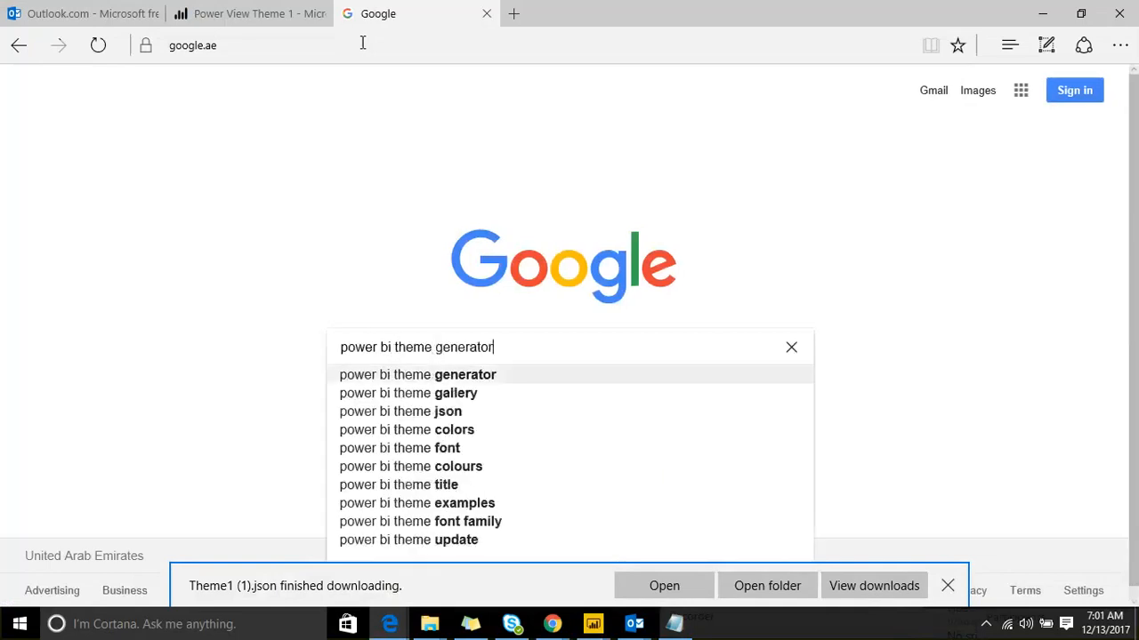
{"action": "key", "text": "Return"}
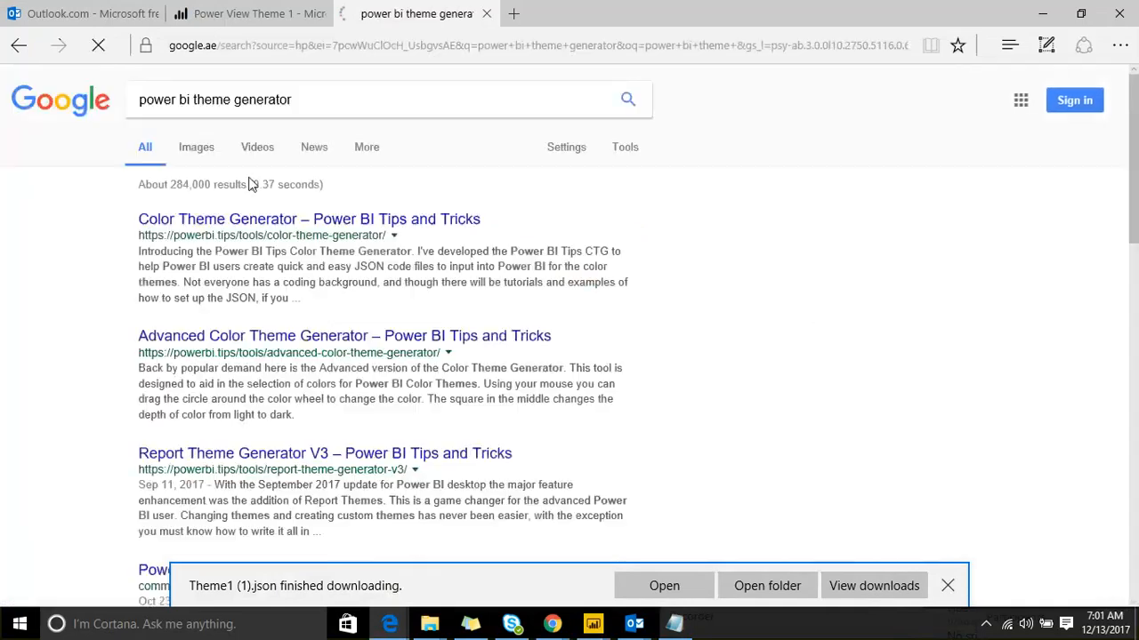
Step: Open the Color Theme Generator and Advanced Color Theme Generator results in new tabs
{"action": "right_click", "coordinate": [275, 222]}
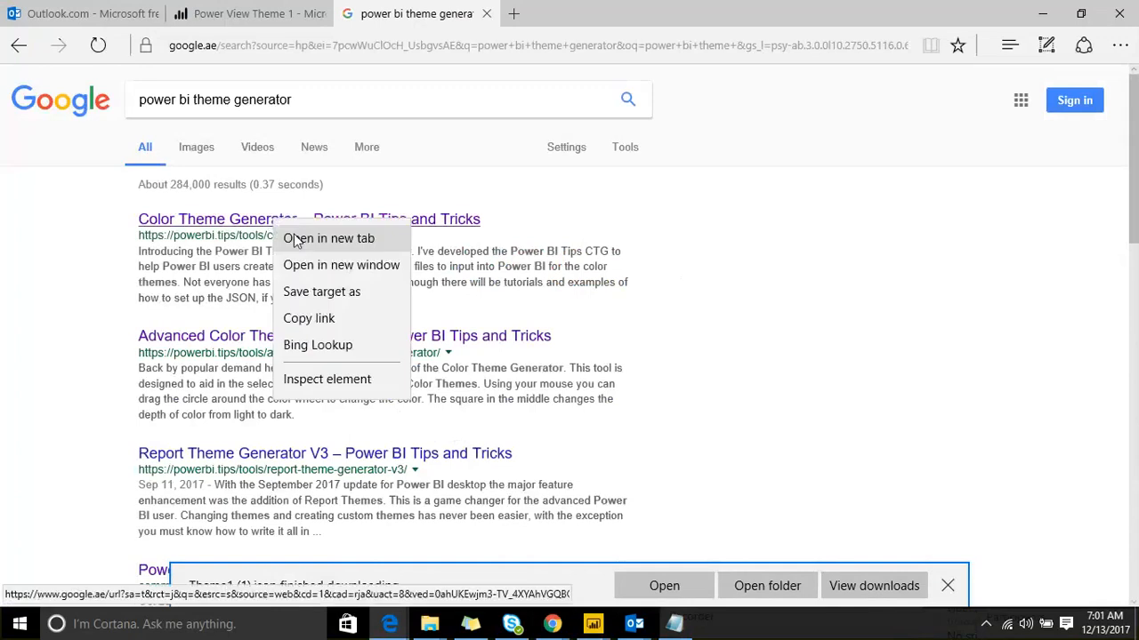
{"action": "left_click", "coordinate": [296, 240]}
{"action": "right_click", "coordinate": [283, 335]}
{"action": "left_click", "coordinate": [307, 353]}
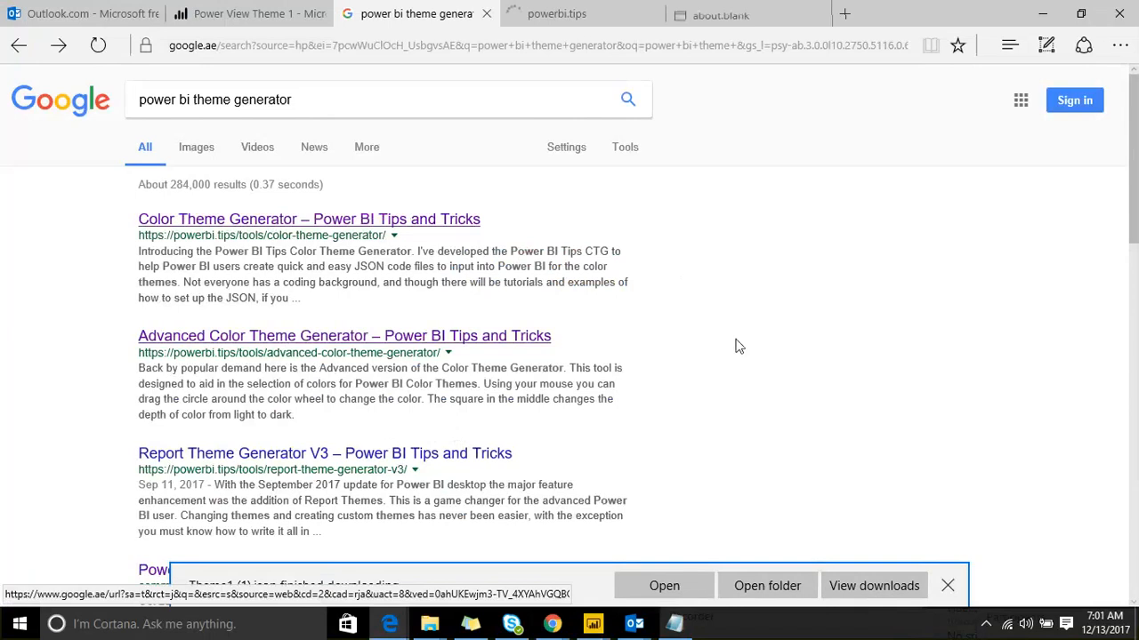
{"action": "scroll", "coordinate": [736, 346], "scroll_direction": "down", "scroll_amount": 2}
{"action": "right_click", "coordinate": [328, 182]}
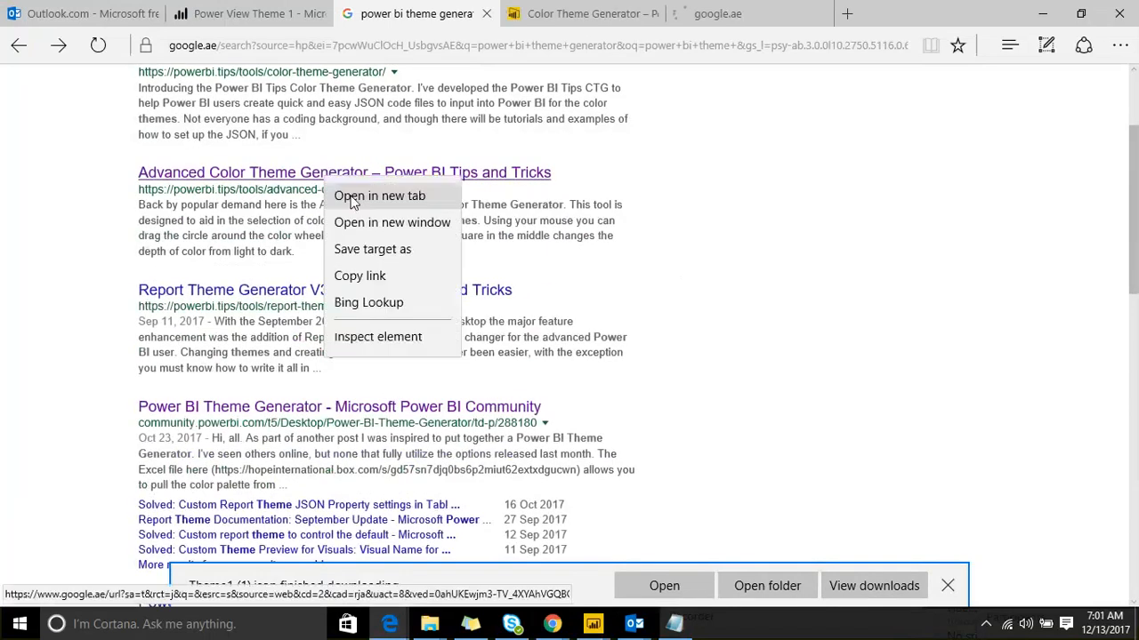
{"action": "left_click", "coordinate": [354, 198]}
{"action": "scroll", "coordinate": [1137, 263], "scroll_direction": "up", "scroll_amount": 2}
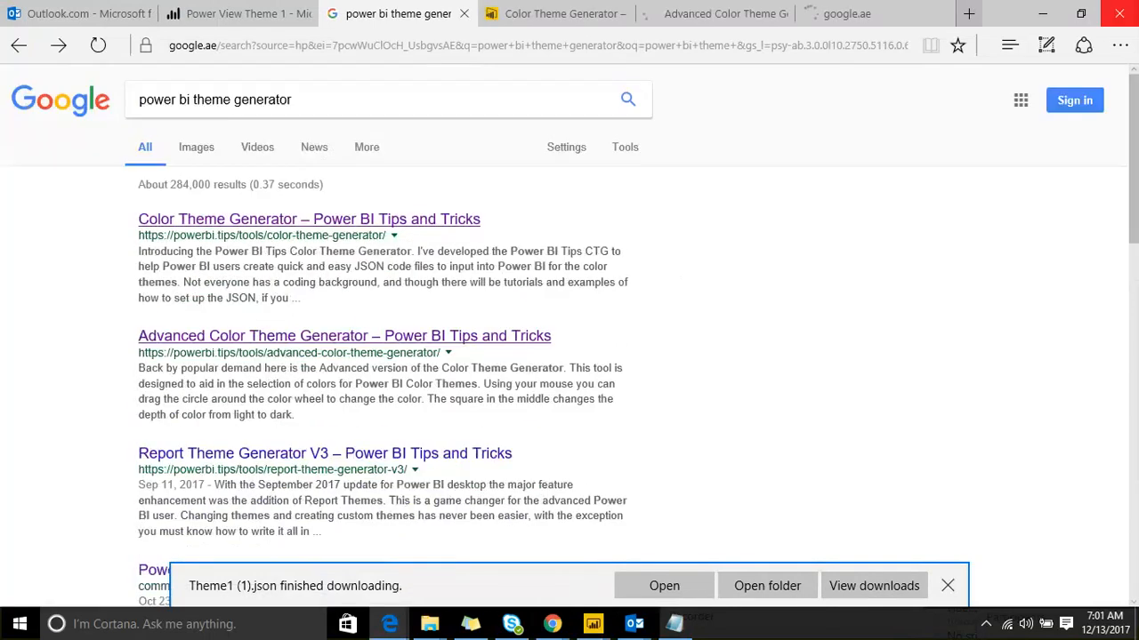
Step: Switch to the Color Theme Generator tab and maximize the browser window
{"action": "left_click", "coordinate": [1082, 12]}
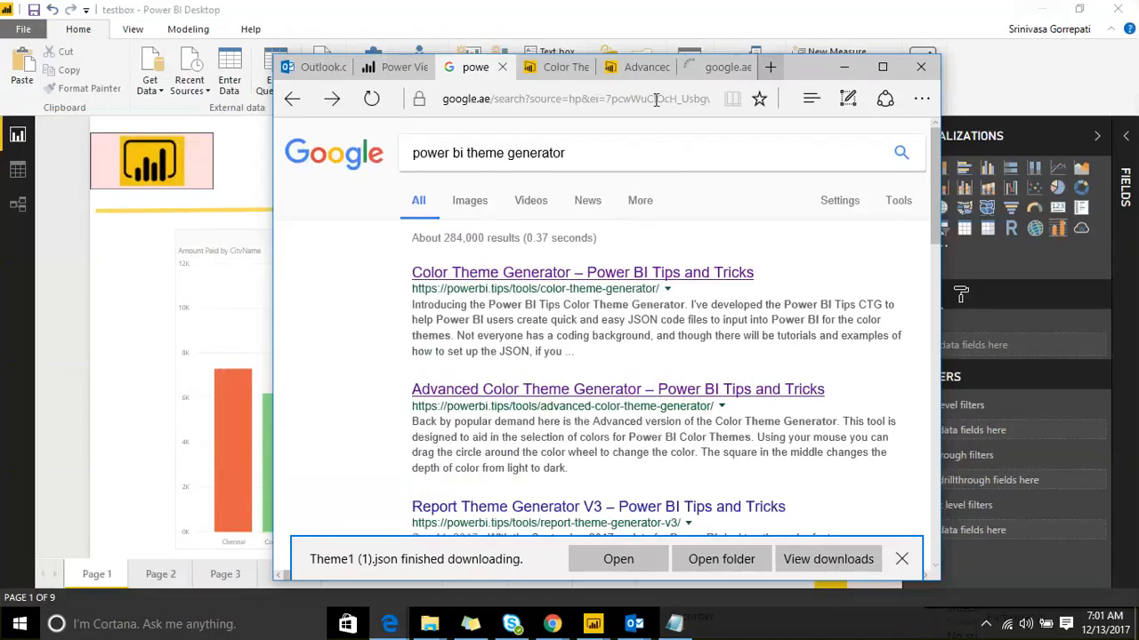
{"action": "left_click", "coordinate": [562, 69]}
{"action": "scroll", "coordinate": [548, 301], "scroll_direction": "down", "scroll_amount": 10}
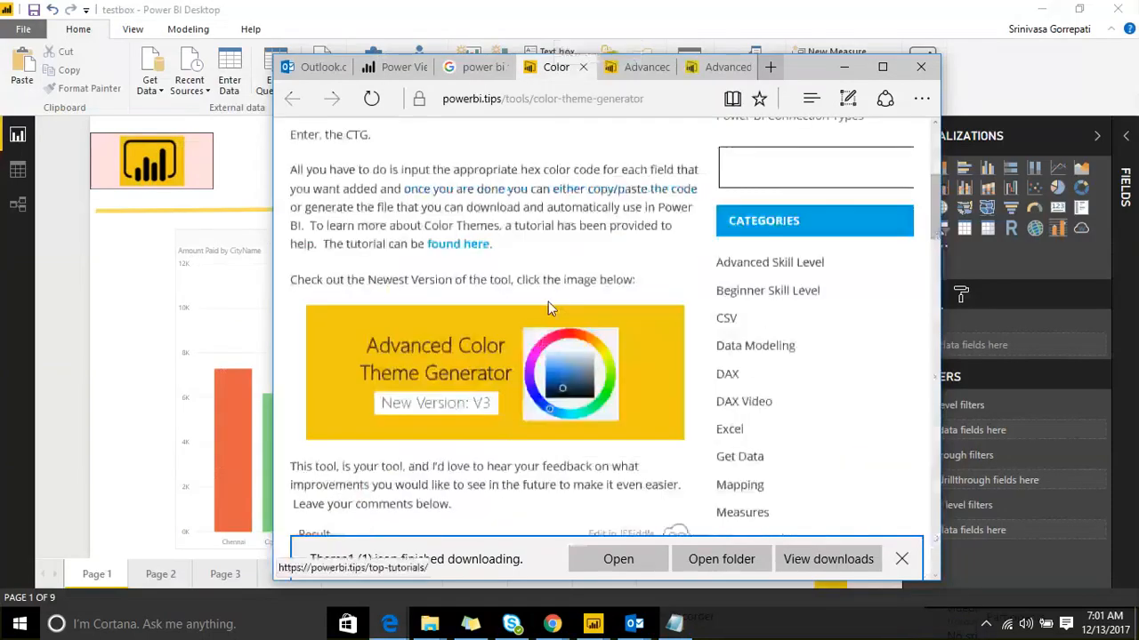
{"action": "scroll", "coordinate": [549, 310], "scroll_direction": "down", "scroll_amount": 1}
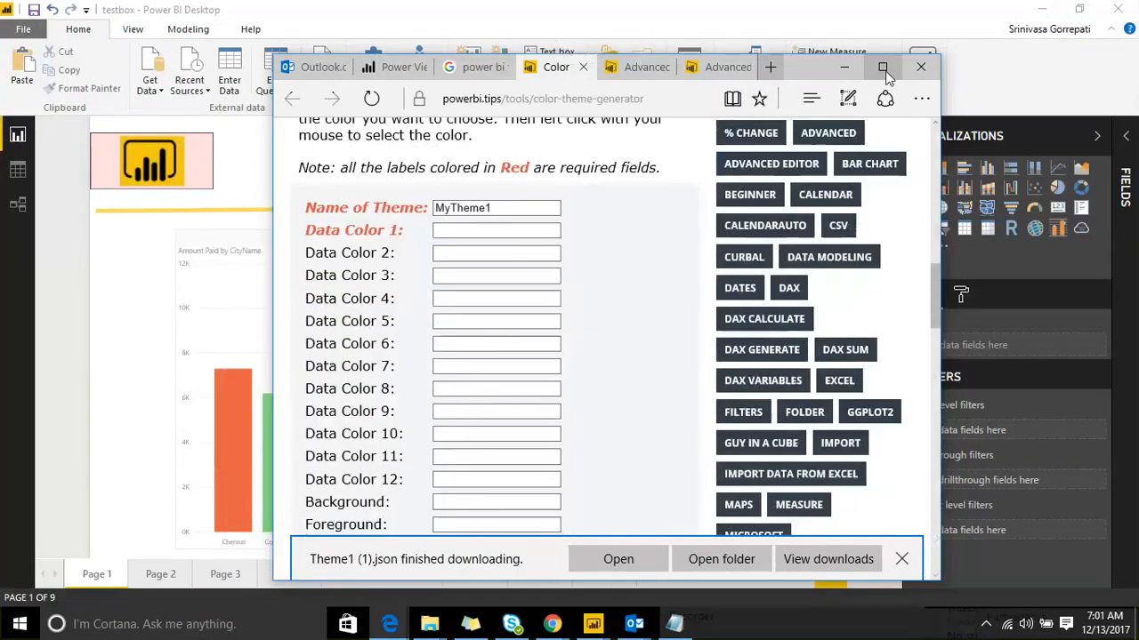
{"action": "left_click", "coordinate": [881, 67]}
Step: Set Data Colors 1–6 to #0023e6, #fe2efd, #08ffd6, #a24d00, #fffd05 and #d656ff
{"action": "scroll", "coordinate": [318, 225], "scroll_direction": "up", "scroll_amount": 3}
{"action": "left_click", "coordinate": [342, 354]}
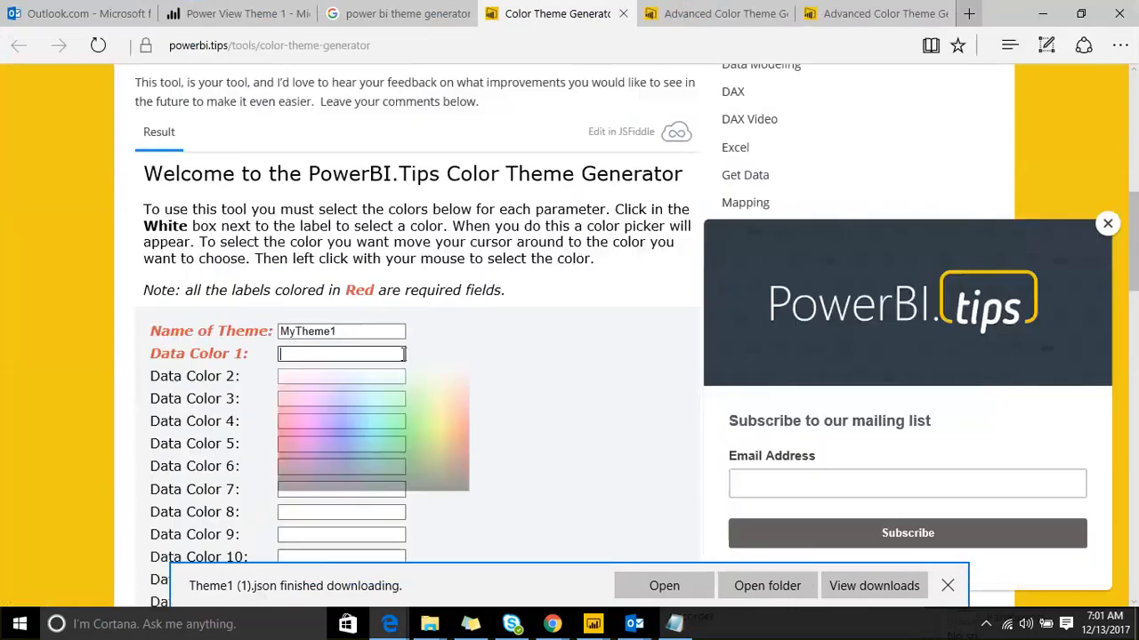
{"action": "left_click", "coordinate": [344, 433]}
{"action": "left_click", "coordinate": [374, 378]}
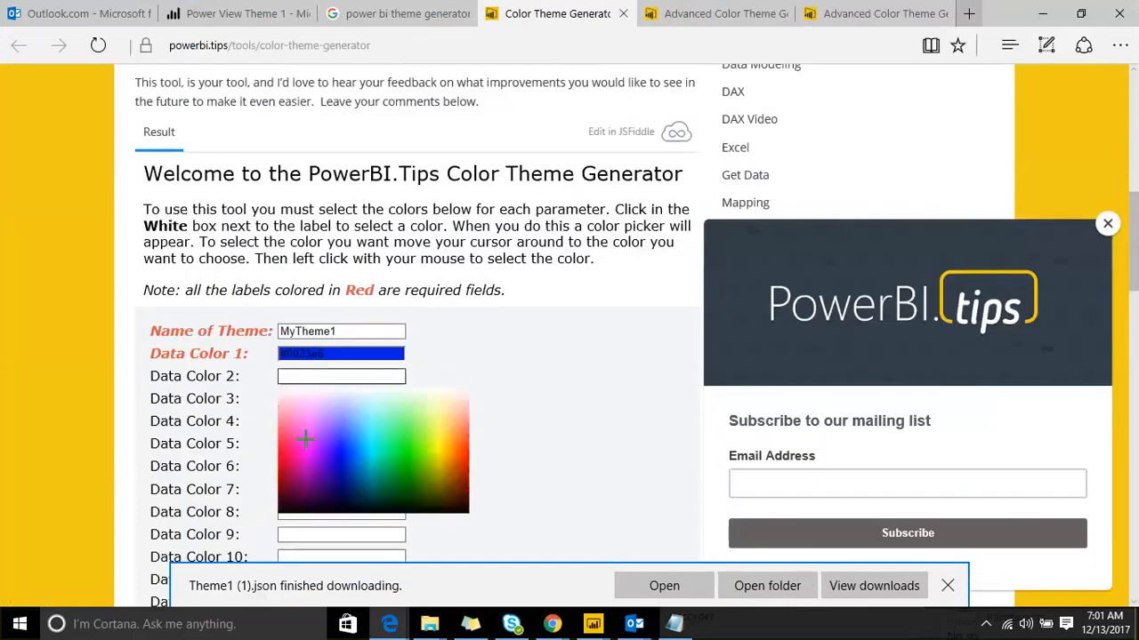
{"action": "left_click", "coordinate": [305, 437]}
{"action": "left_click", "coordinate": [315, 399]}
{"action": "left_click", "coordinate": [376, 471]}
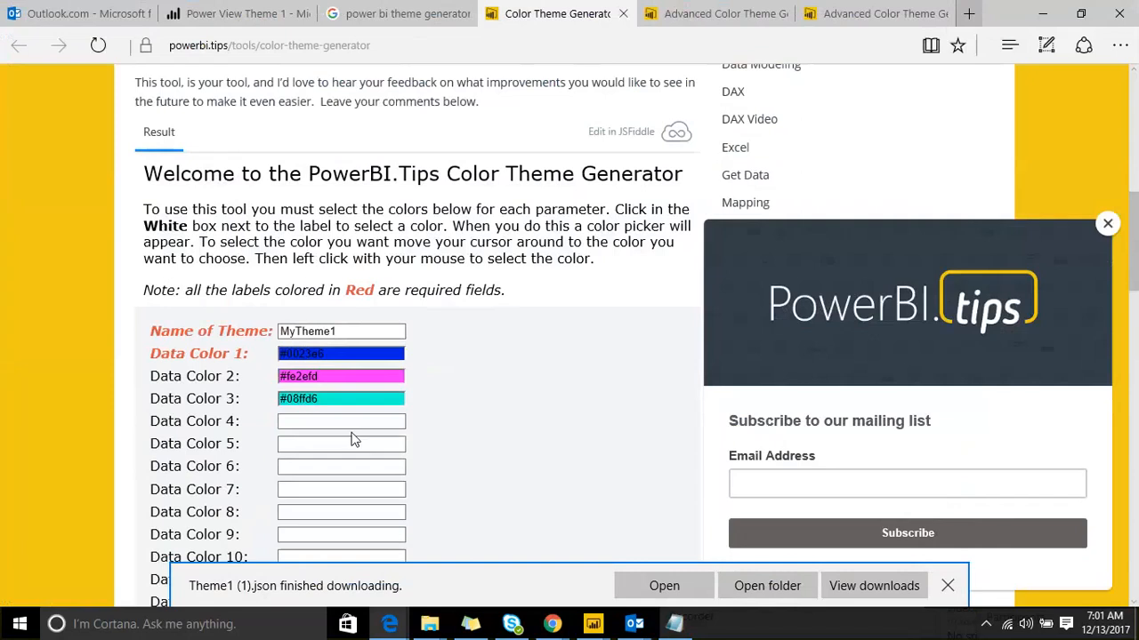
{"action": "left_click", "coordinate": [363, 426]}
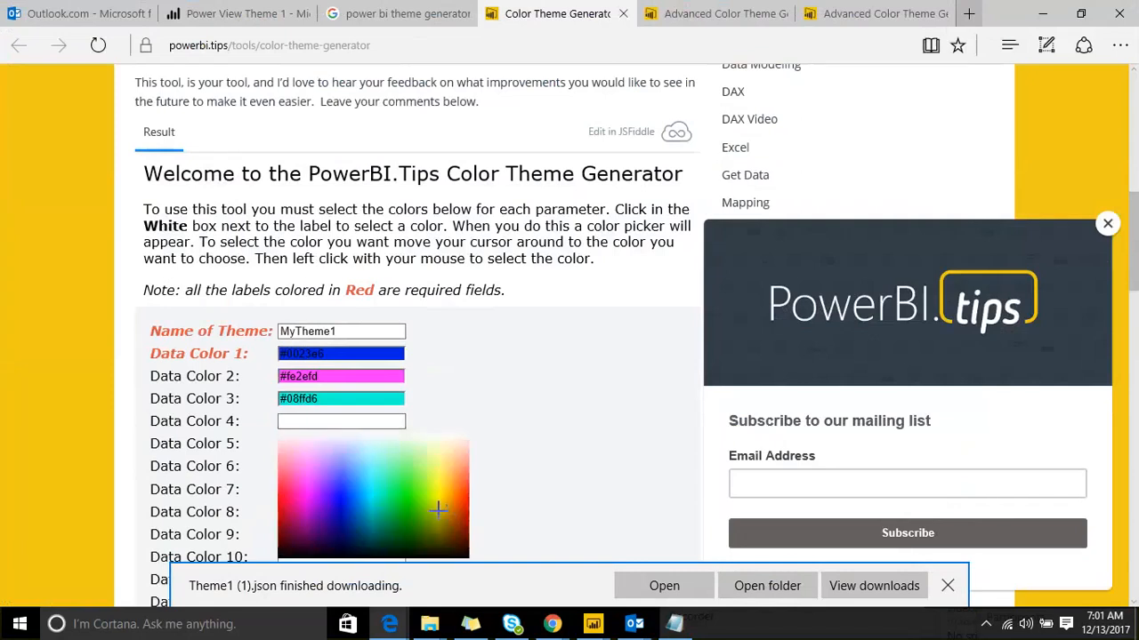
{"action": "left_click", "coordinate": [437, 508]}
{"action": "left_click", "coordinate": [326, 445]}
{"action": "left_click", "coordinate": [438, 516]}
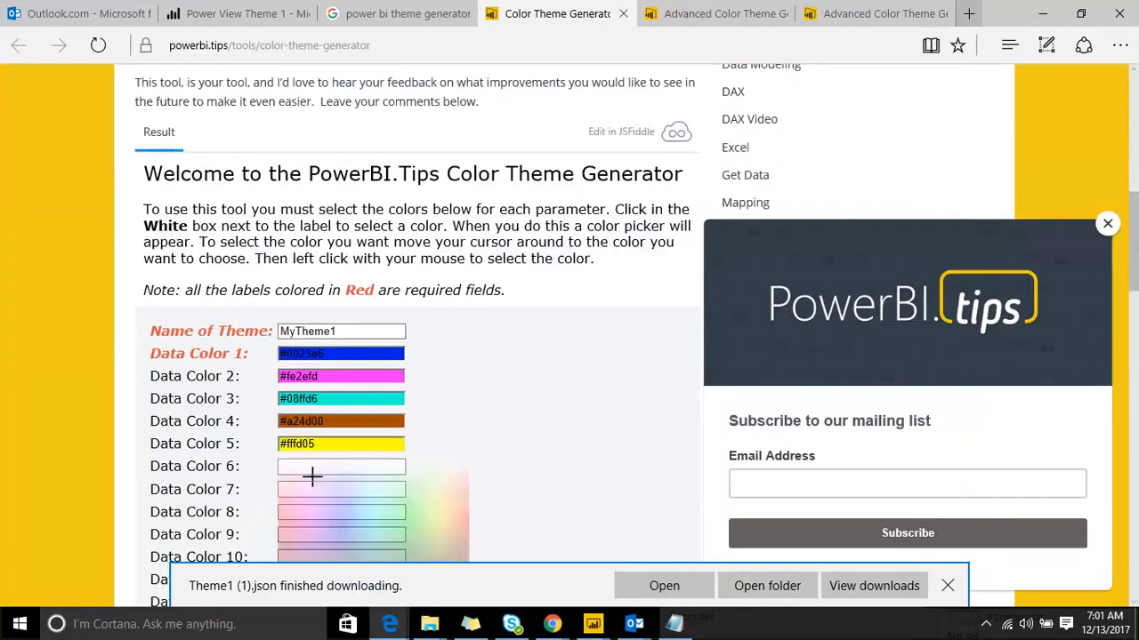
{"action": "left_click", "coordinate": [312, 466]}
{"action": "left_click", "coordinate": [317, 514]}
Step: Set Data Colors 7–9 to #ce0045, #008a09 and #751100, then review the JSON output
{"action": "scroll", "coordinate": [391, 462], "scroll_direction": "down", "scroll_amount": 1}
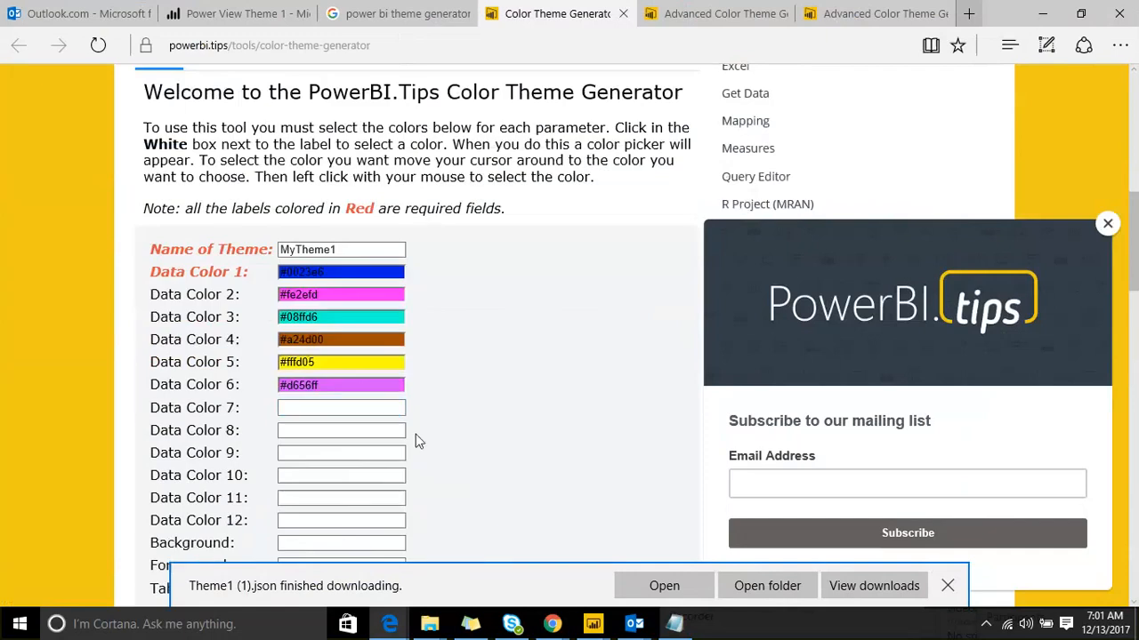
{"action": "left_click", "coordinate": [327, 411]}
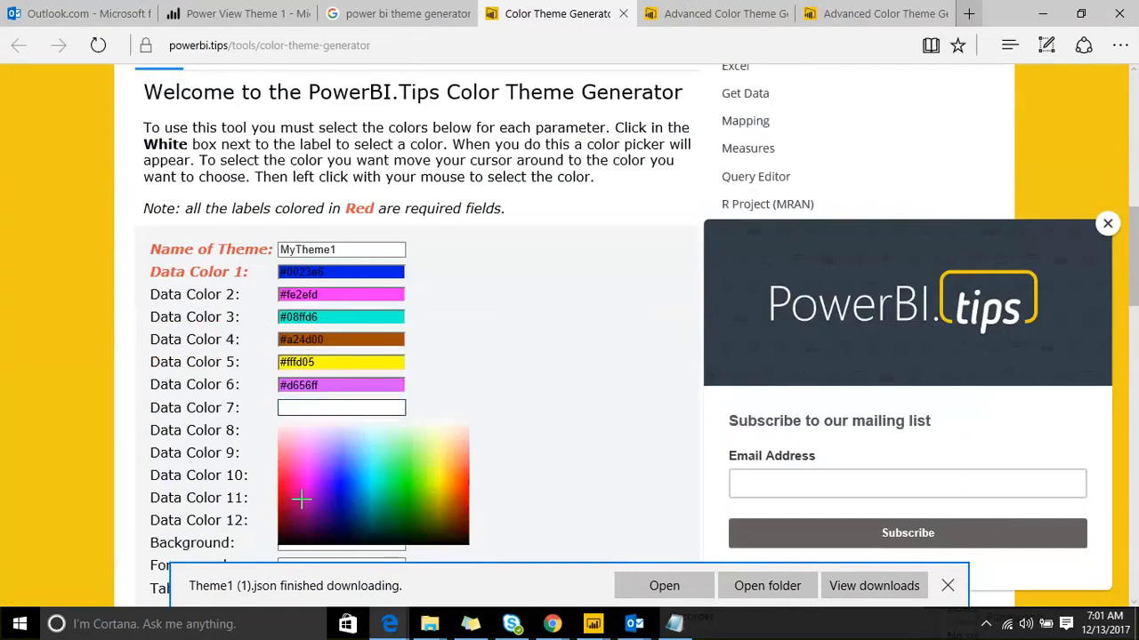
{"action": "left_click", "coordinate": [302, 500]}
{"action": "scroll", "coordinate": [374, 445], "scroll_direction": "down", "scroll_amount": 2}
{"action": "left_click", "coordinate": [312, 265]}
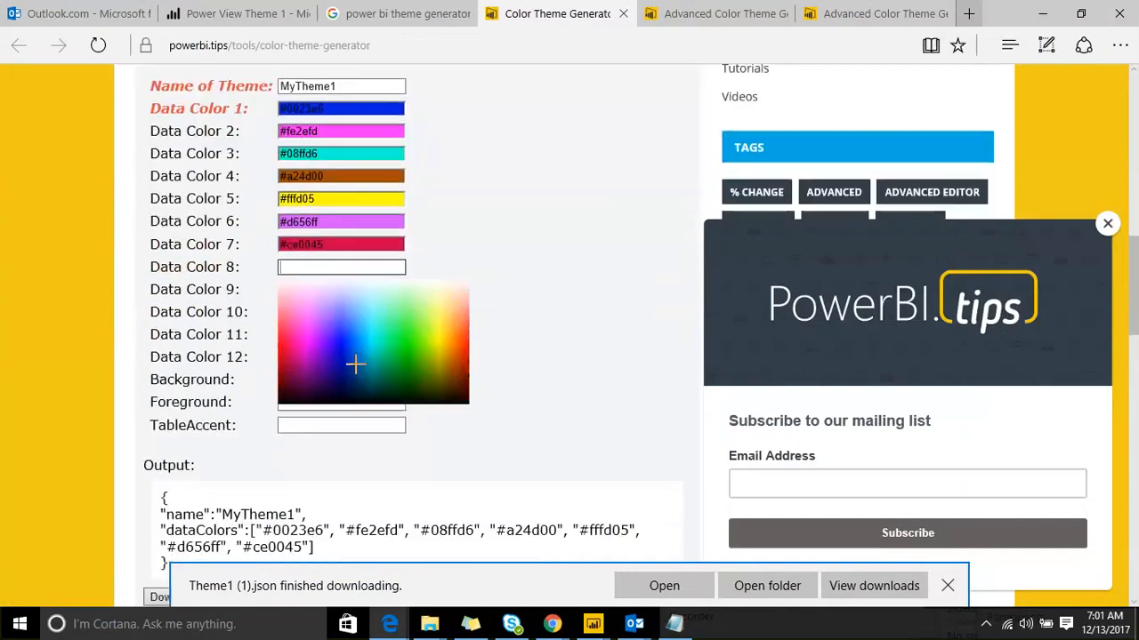
{"action": "left_click", "coordinate": [394, 374]}
{"action": "left_click", "coordinate": [310, 289]}
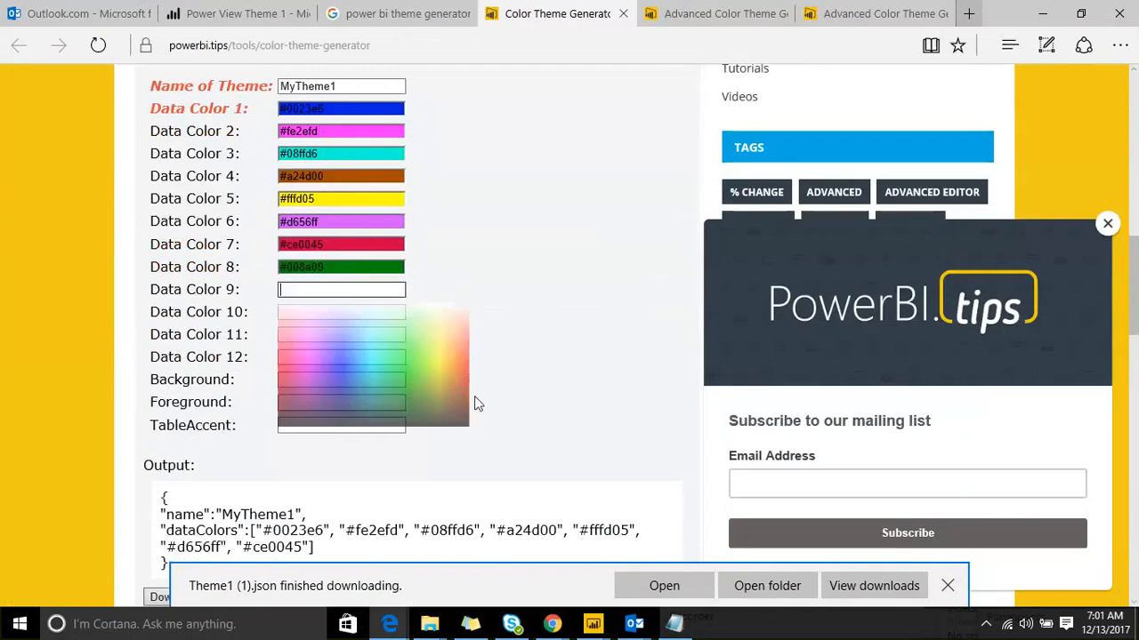
{"action": "left_click", "coordinate": [461, 402]}
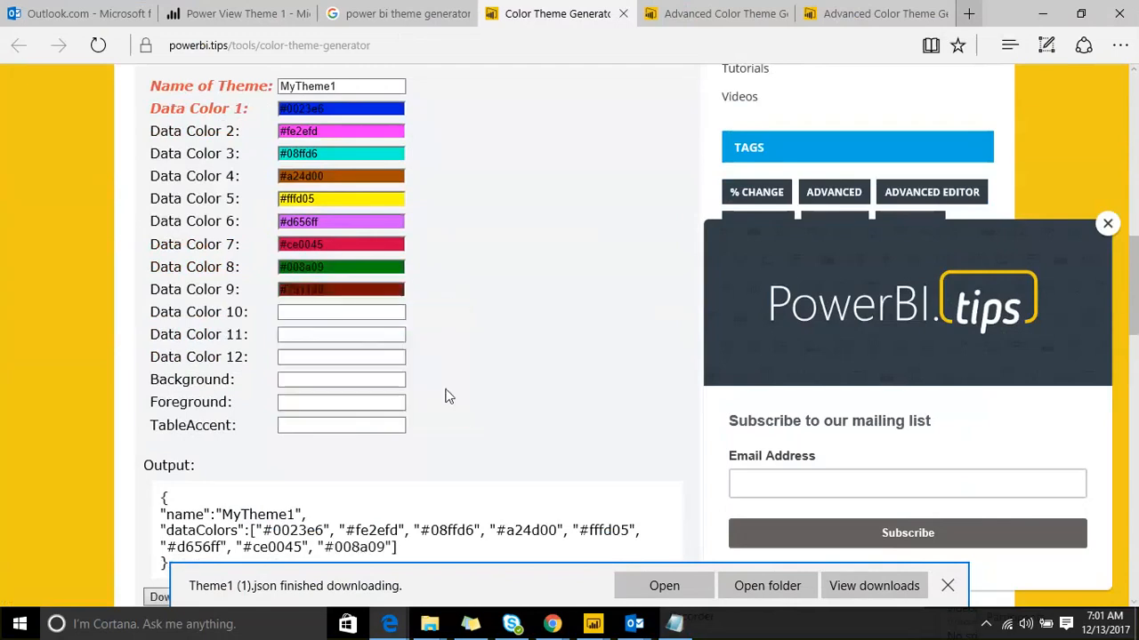
{"action": "double_click", "coordinate": [302, 267]}
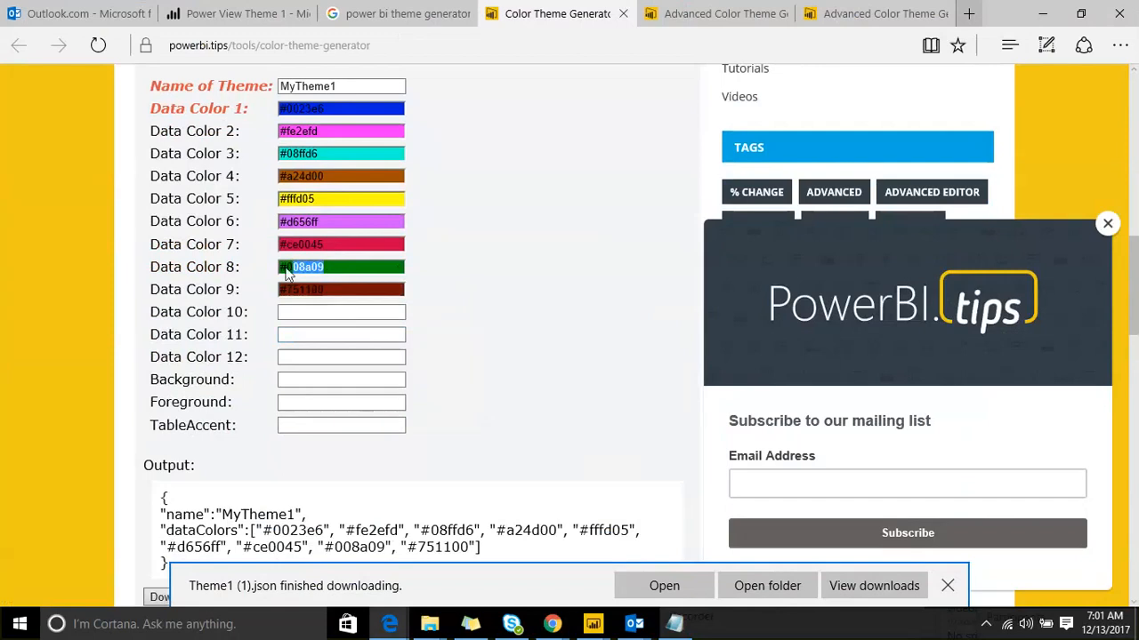
{"action": "scroll", "coordinate": [467, 268], "scroll_direction": "down", "scroll_amount": 1}
{"action": "scroll", "coordinate": [467, 269], "scroll_direction": "down", "scroll_amount": 3}
{"action": "scroll", "coordinate": [282, 170], "scroll_direction": "up", "scroll_amount": 1}
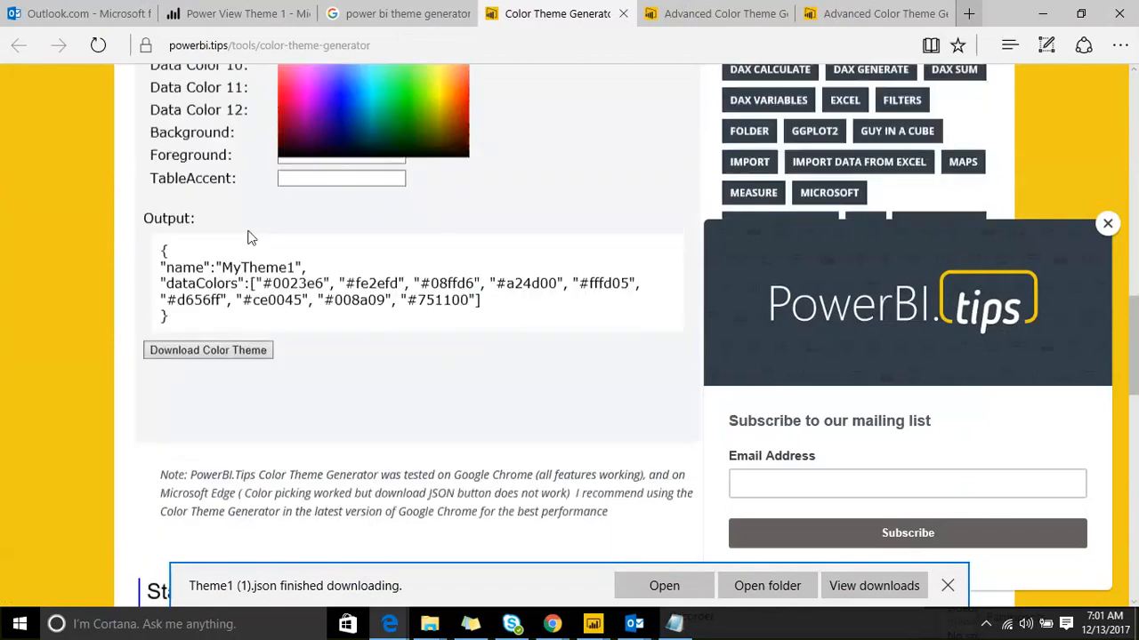
Step: Select the output JSON, copy the generator page's URL, and bring up the other browser windows
{"action": "left_click_drag", "start_coordinate": [324, 285], "coordinate": [247, 354]}
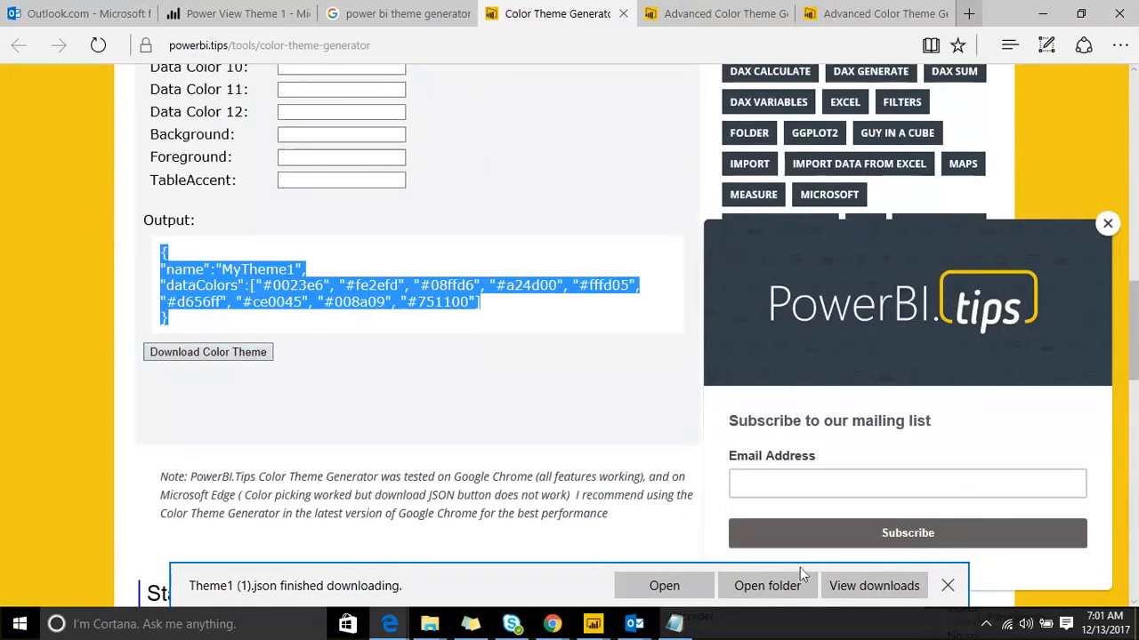
{"action": "left_click", "coordinate": [467, 49]}
{"action": "key", "text": "ctrl+c"}
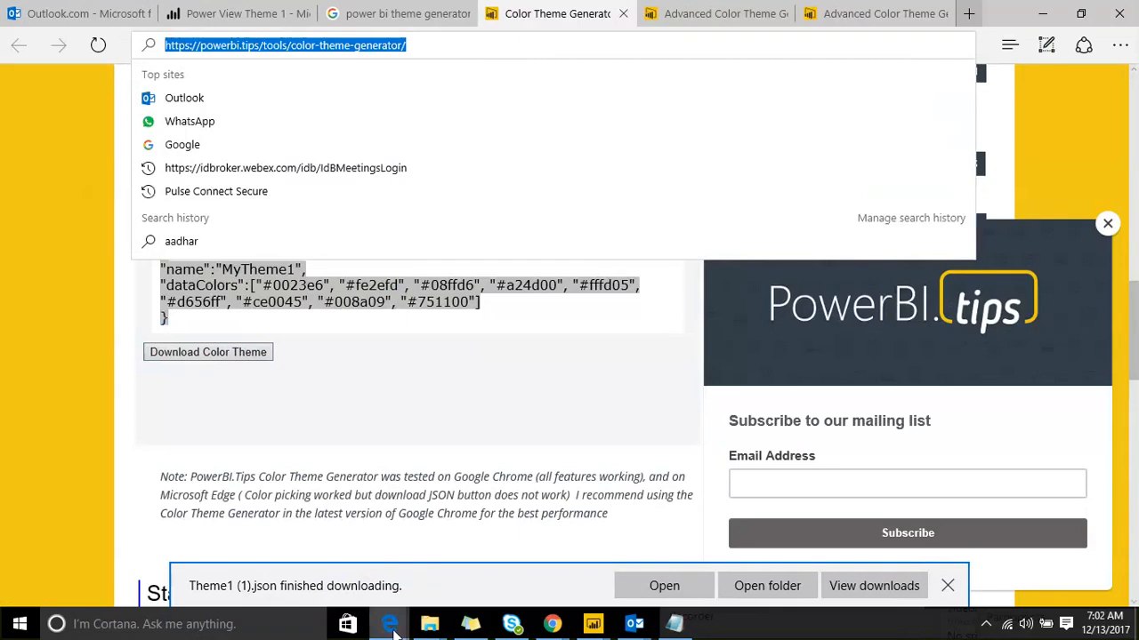
{"action": "left_click", "coordinate": [391, 626]}
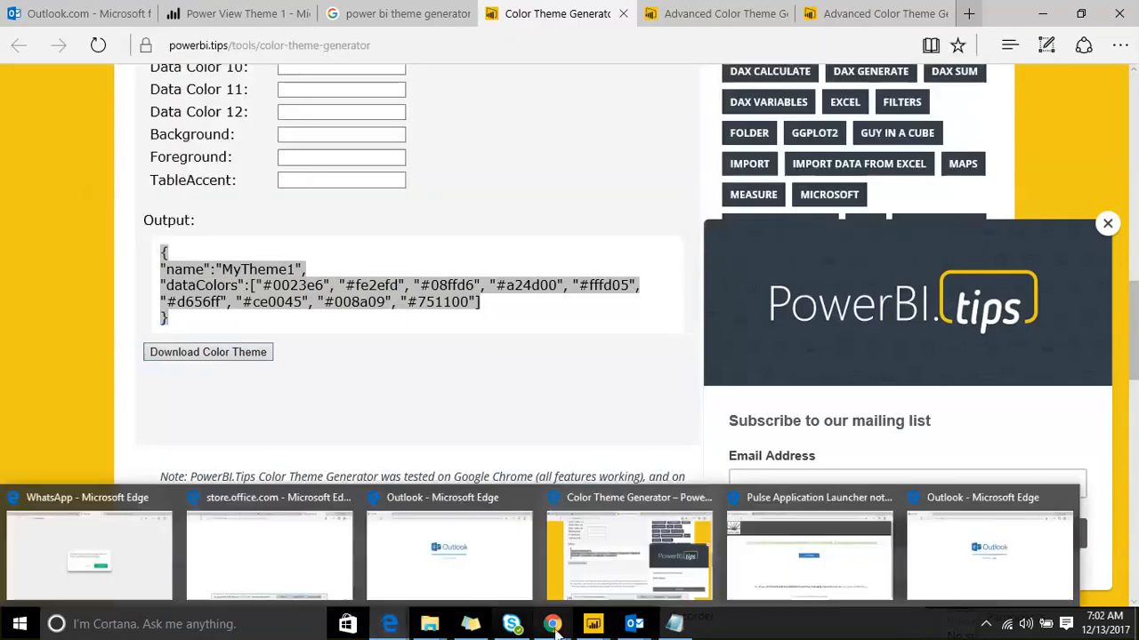
Step: Load the PowerBI.tips Color Theme Generator page in the incognito browser window
{"action": "left_click", "coordinate": [552, 624]}
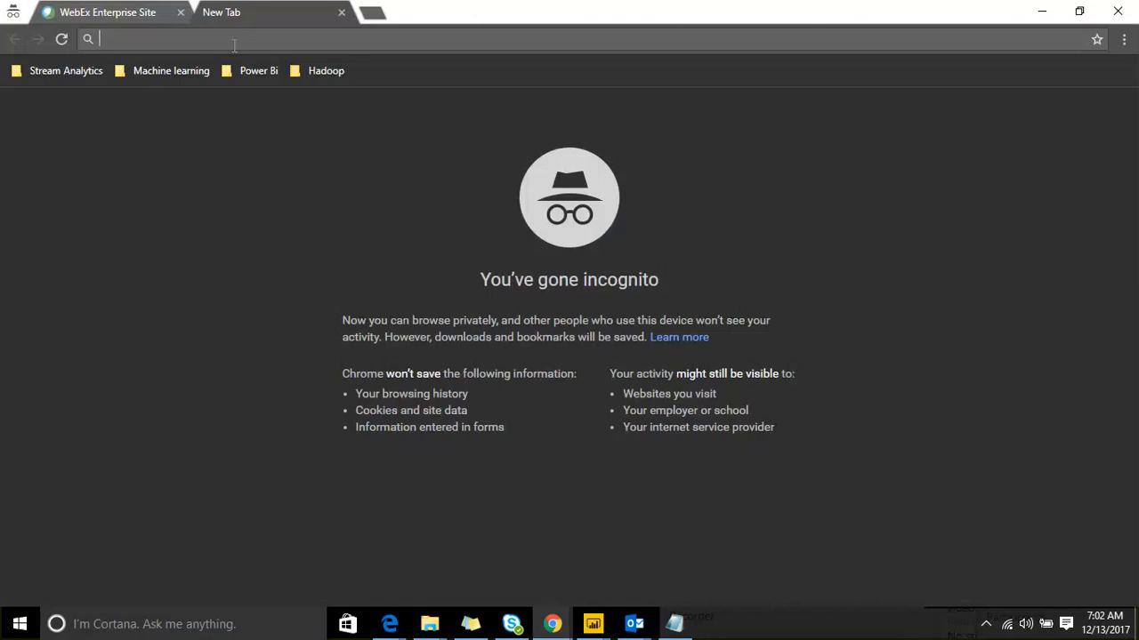
{"action": "key", "text": "ctrl+v"}
{"action": "key", "text": "Return"}
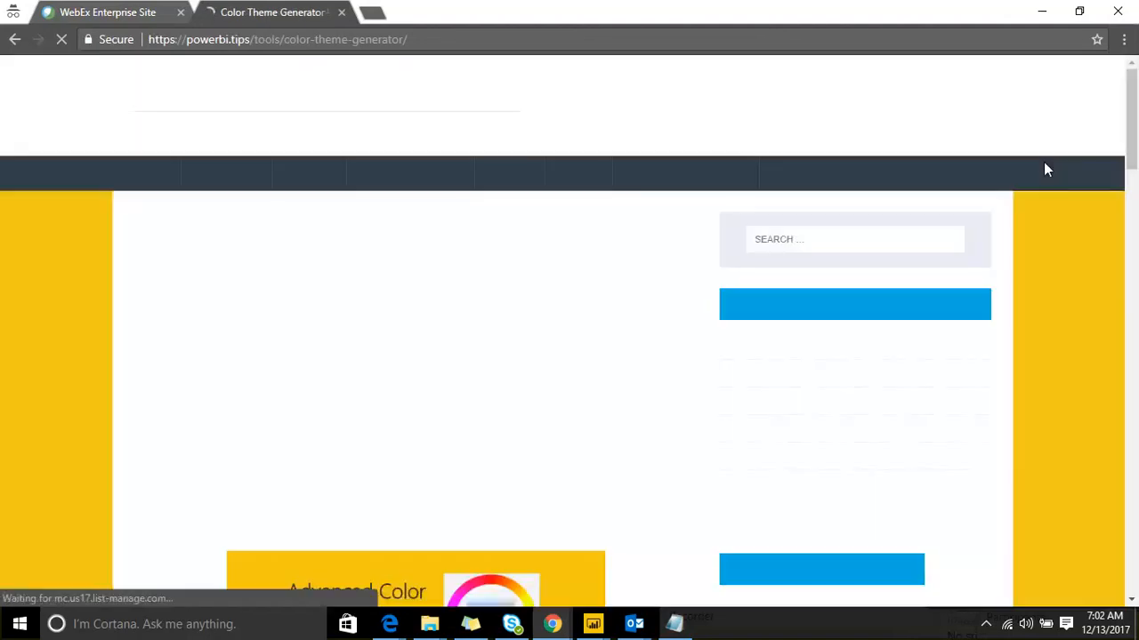
{"action": "scroll", "coordinate": [418, 347], "scroll_direction": "down", "scroll_amount": 8}
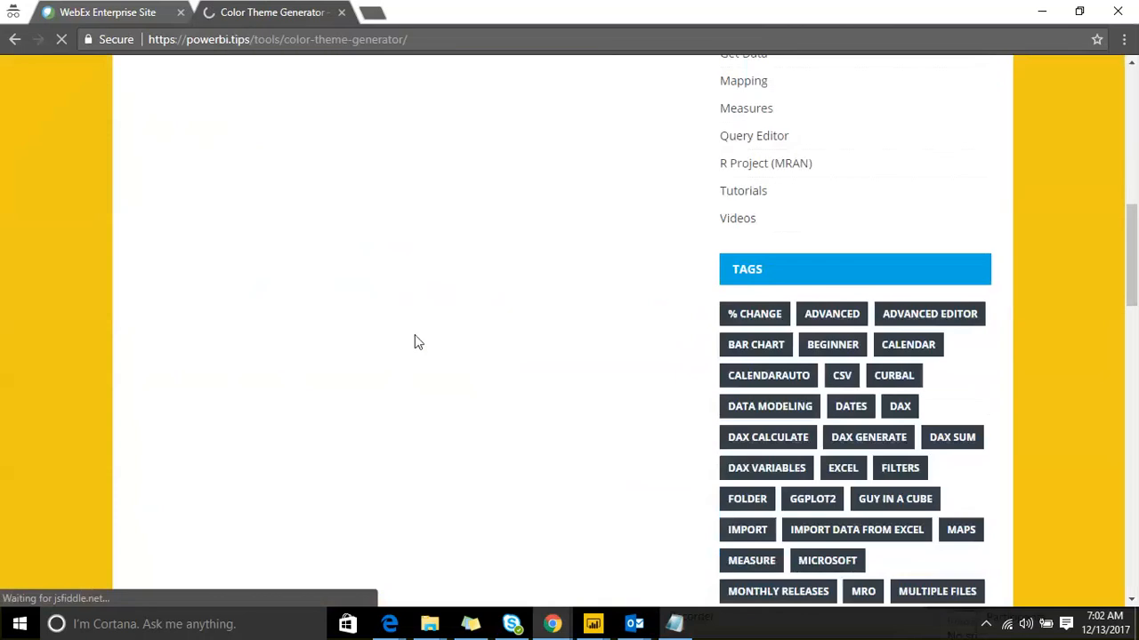
{"action": "scroll", "coordinate": [409, 316], "scroll_direction": "down", "scroll_amount": 1}
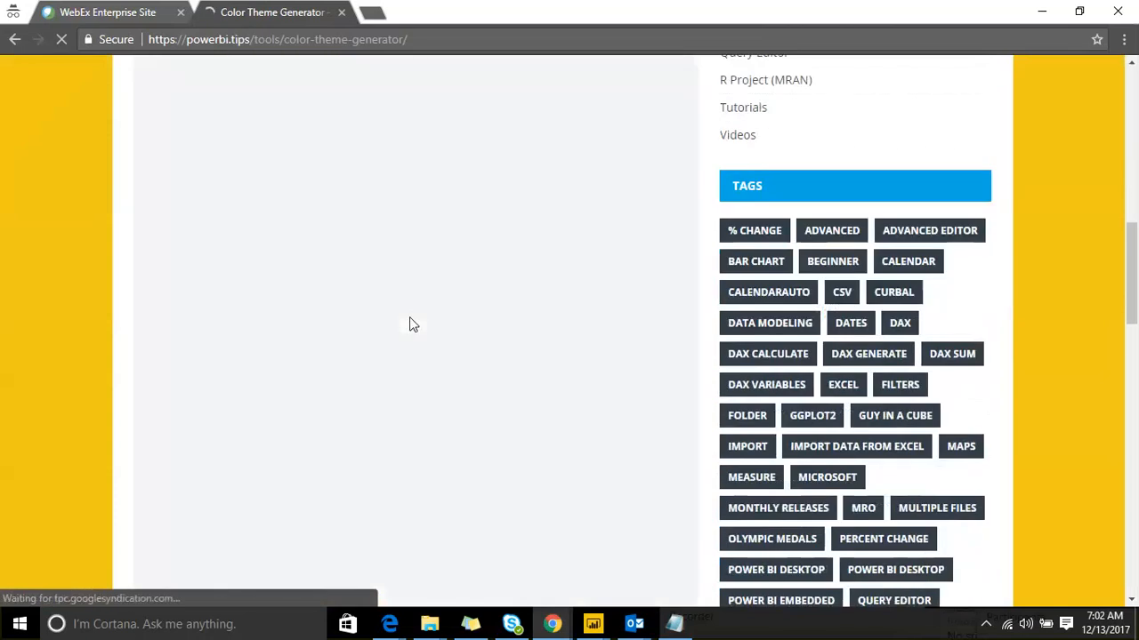
{"action": "scroll", "coordinate": [405, 322], "scroll_direction": "up", "scroll_amount": 3}
{"action": "scroll", "coordinate": [404, 322], "scroll_direction": "up", "scroll_amount": 6}
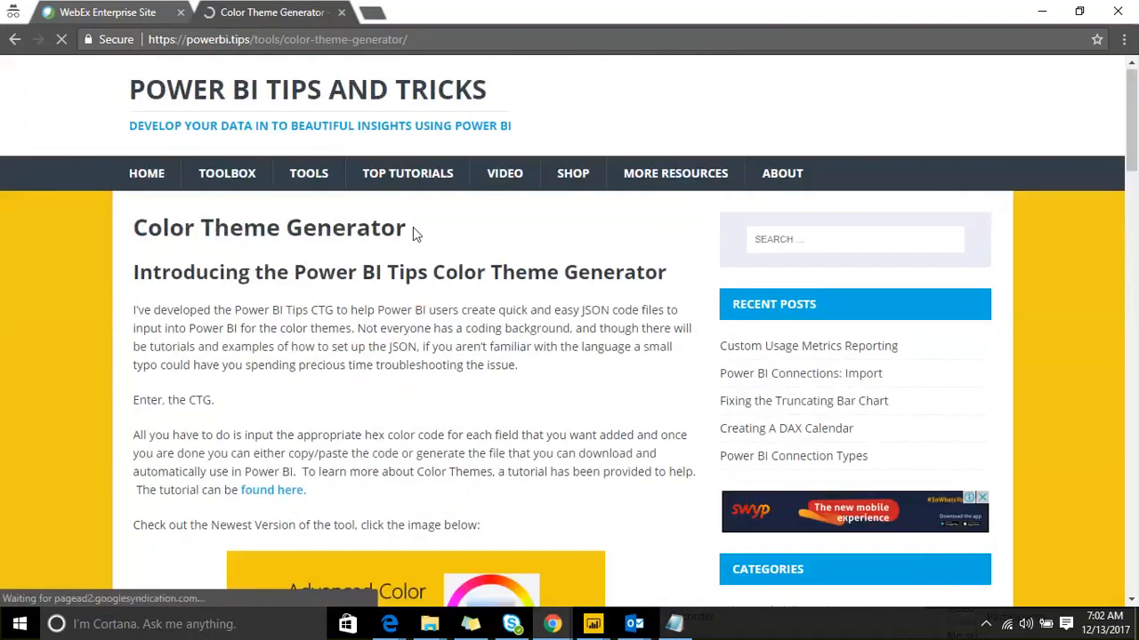
{"action": "scroll", "coordinate": [413, 227], "scroll_direction": "down", "scroll_amount": 12}
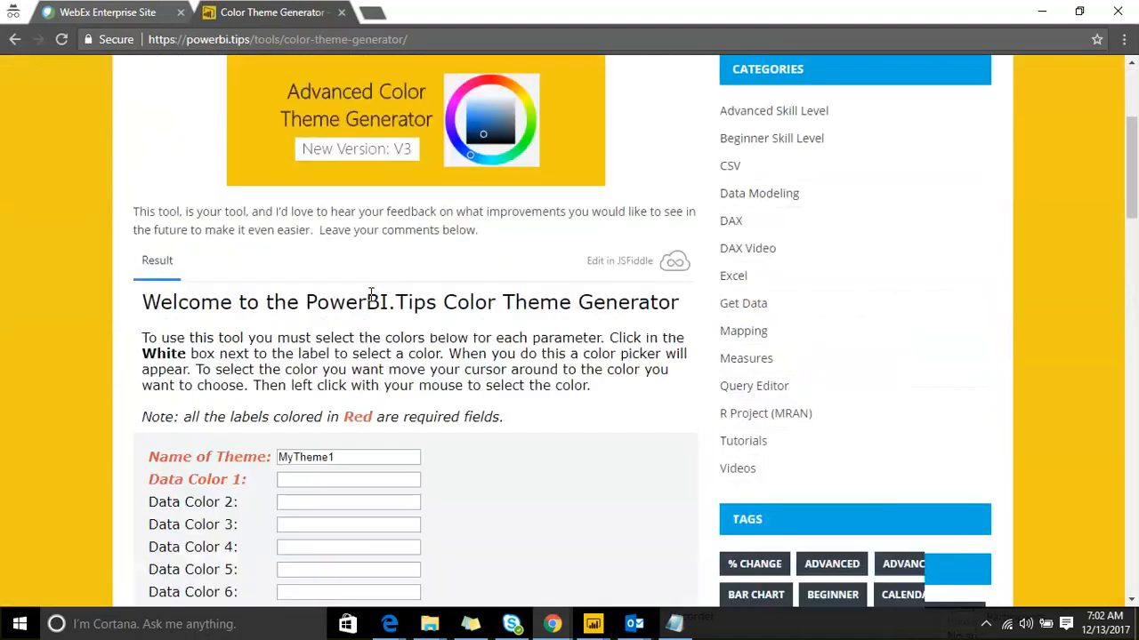
{"action": "scroll", "coordinate": [325, 262], "scroll_direction": "up", "scroll_amount": 4}
Step: Set Data Colors 1–3 to #42feff, #002797 and #088a00
{"action": "left_click", "coordinate": [314, 231]}
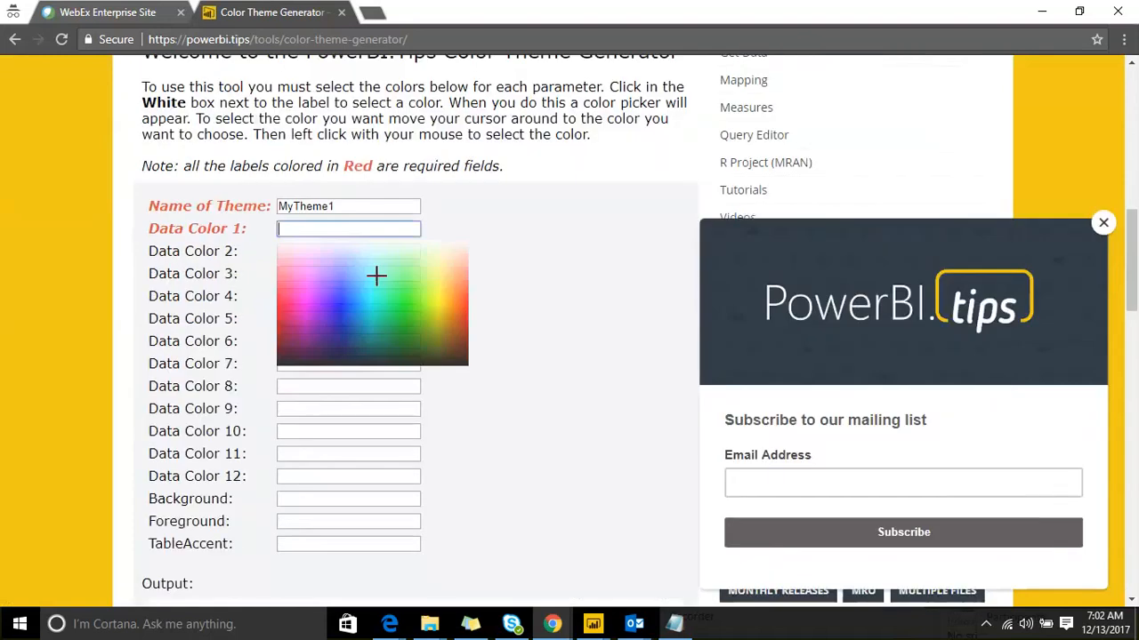
{"action": "left_click", "coordinate": [376, 276]}
{"action": "left_click", "coordinate": [350, 251]}
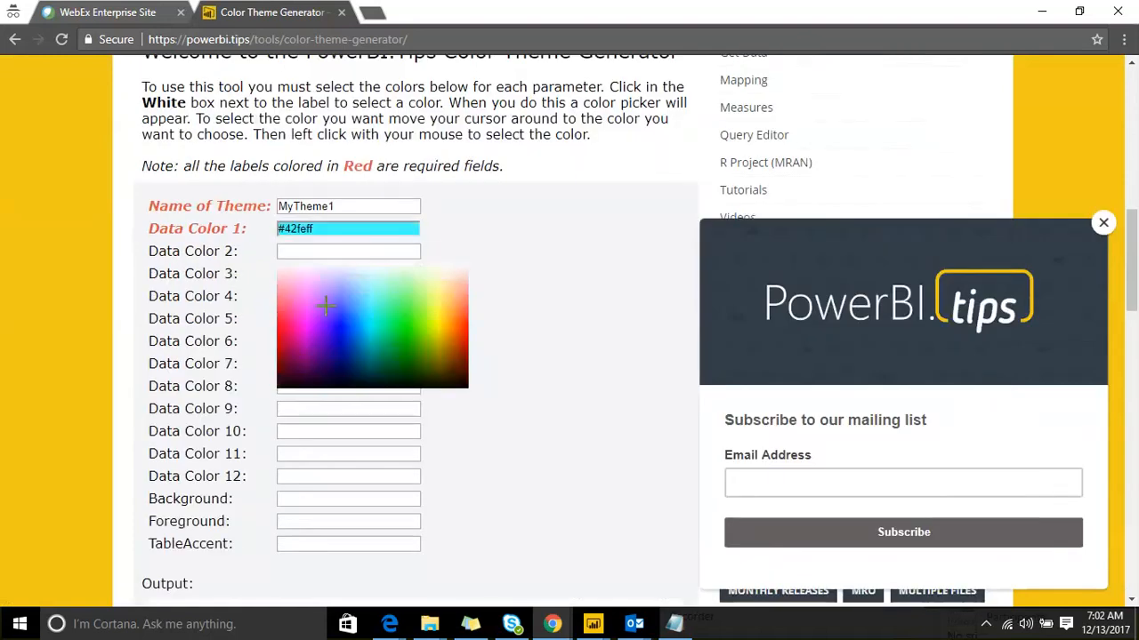
{"action": "left_click", "coordinate": [326, 300]}
{"action": "left_click", "coordinate": [325, 275]}
{"action": "left_click", "coordinate": [397, 364]}
{"action": "left_click", "coordinate": [308, 300]}
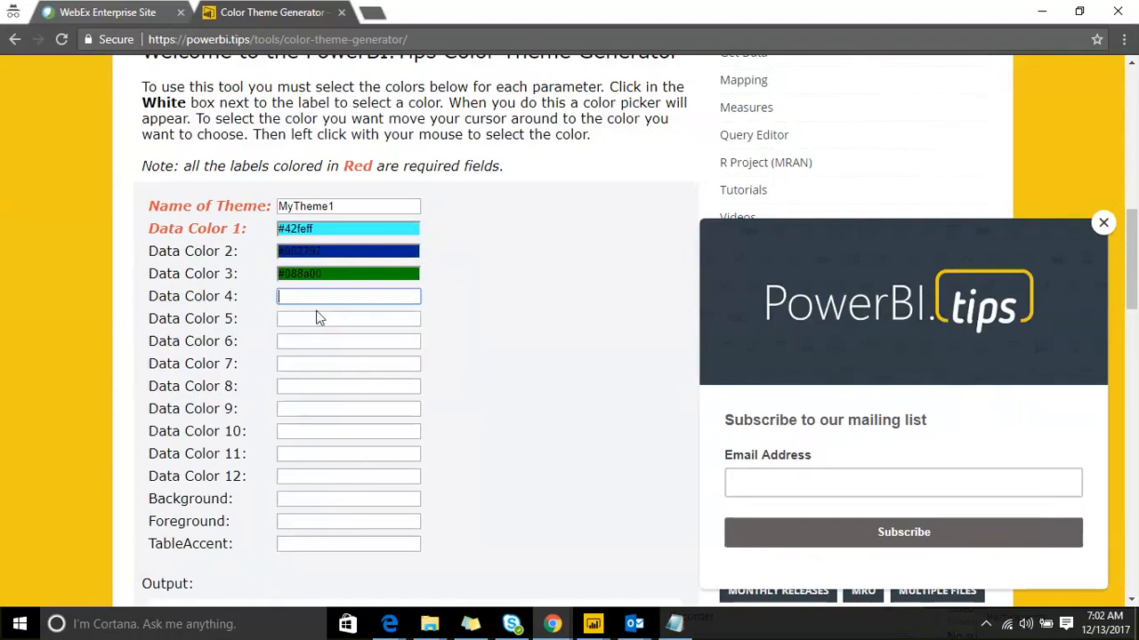
Step: Set Data Colors 4–7 to #971a00, #ac003e, #ff0fea and #80ffea, then download the theme JSON
{"action": "left_click", "coordinate": [338, 341]}
{"action": "left_click", "coordinate": [326, 318]}
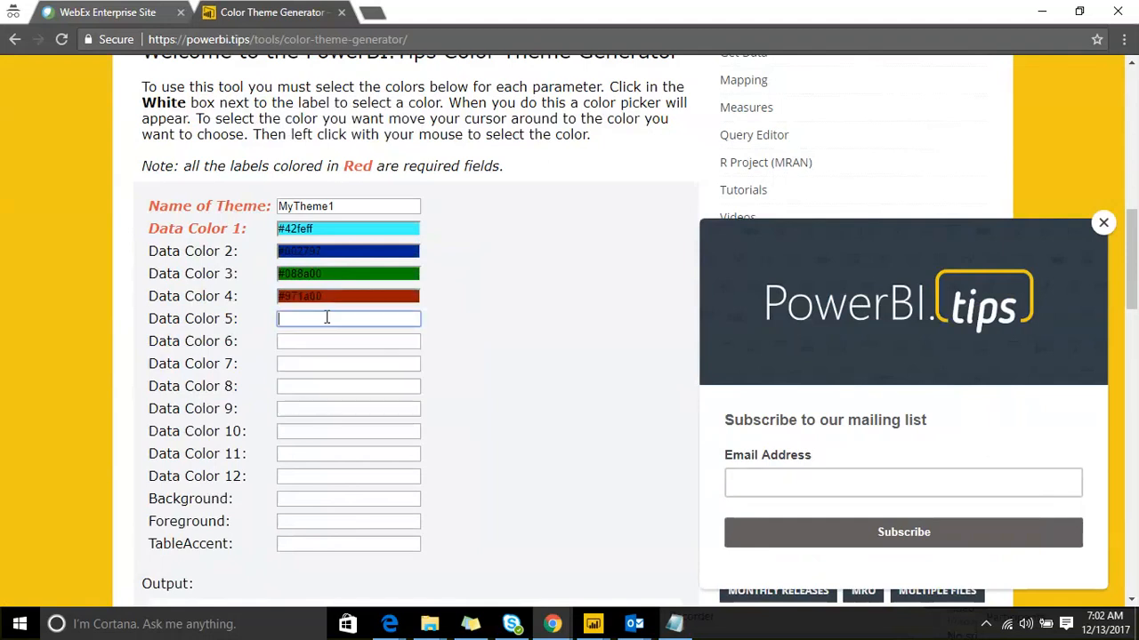
{"action": "left_click", "coordinate": [289, 401]}
{"action": "left_click", "coordinate": [308, 344]}
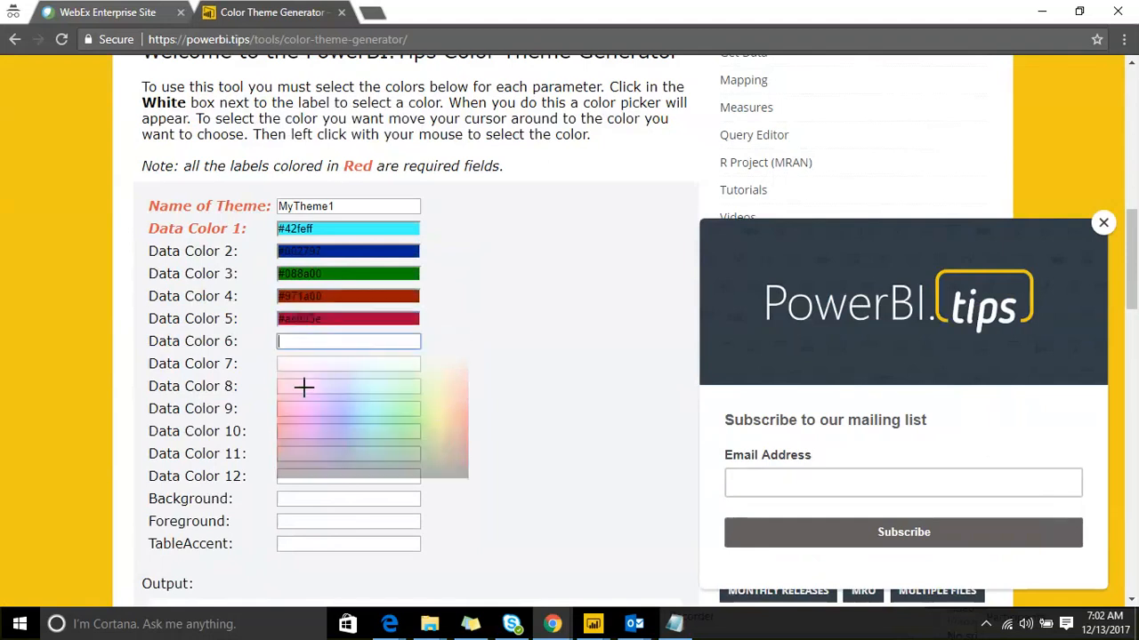
{"action": "left_click", "coordinate": [291, 418]}
{"action": "left_click", "coordinate": [315, 366]}
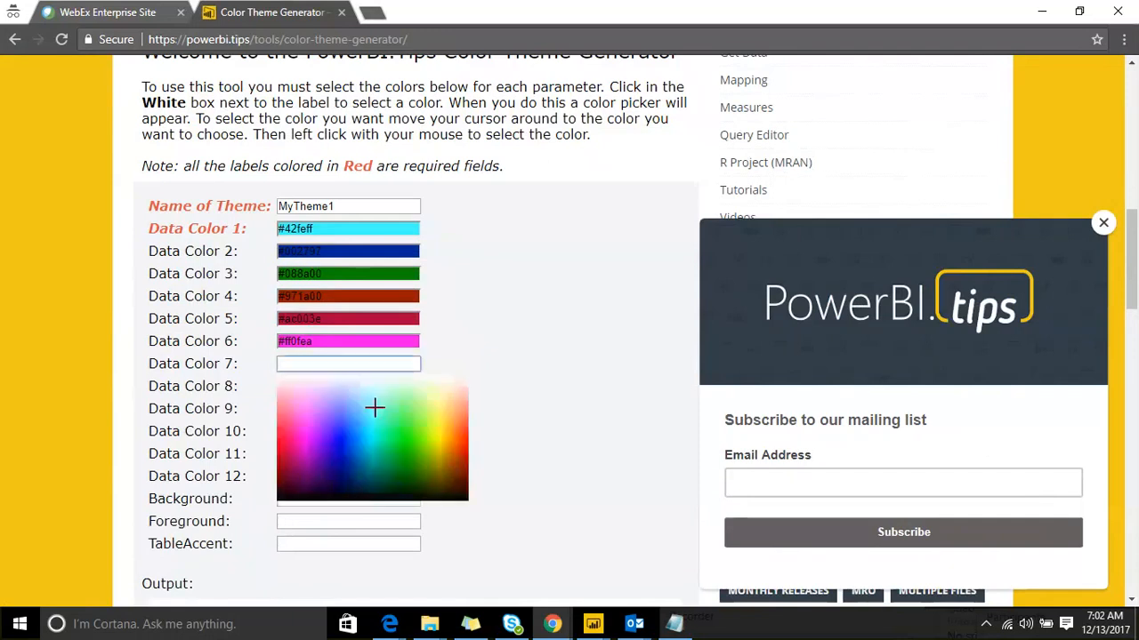
{"action": "left_click", "coordinate": [373, 408]}
{"action": "scroll", "coordinate": [427, 349], "scroll_direction": "down", "scroll_amount": 5}
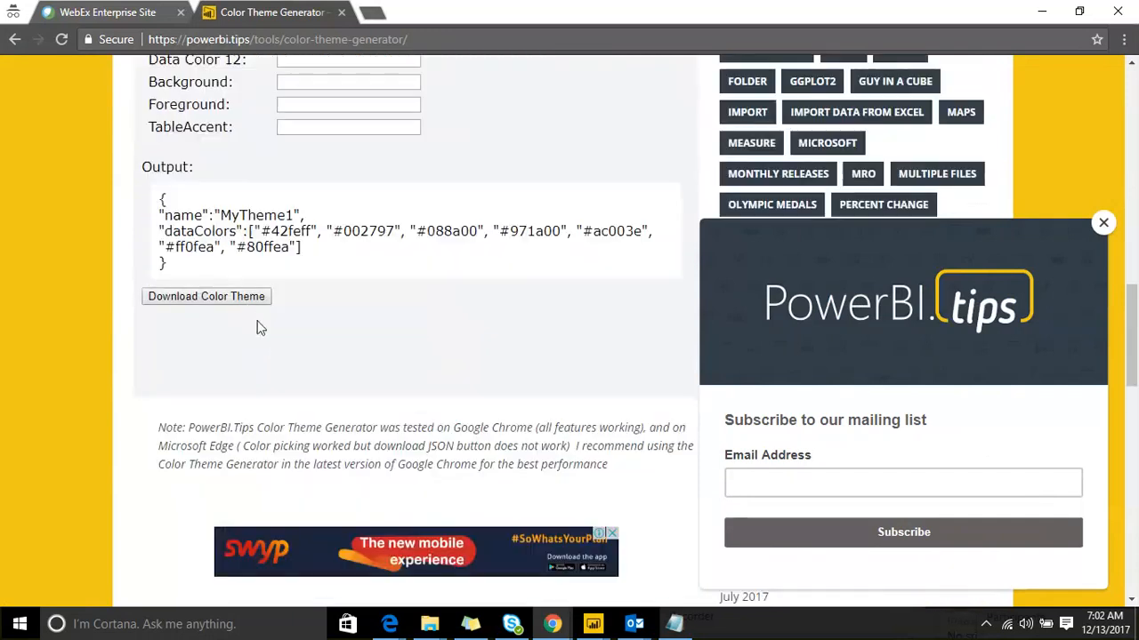
{"action": "left_click", "coordinate": [249, 300]}
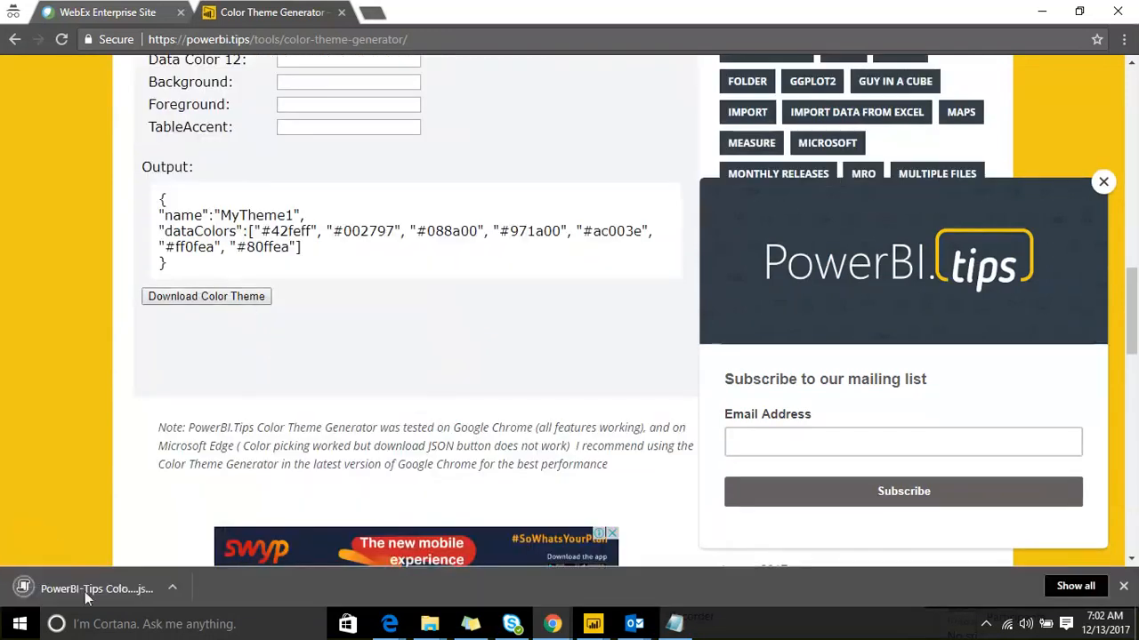
Step: Import the PowerBI-Tips Color Theme (10) JSON file as the testbox report's theme
{"action": "mouse_move", "coordinate": [592, 624]}
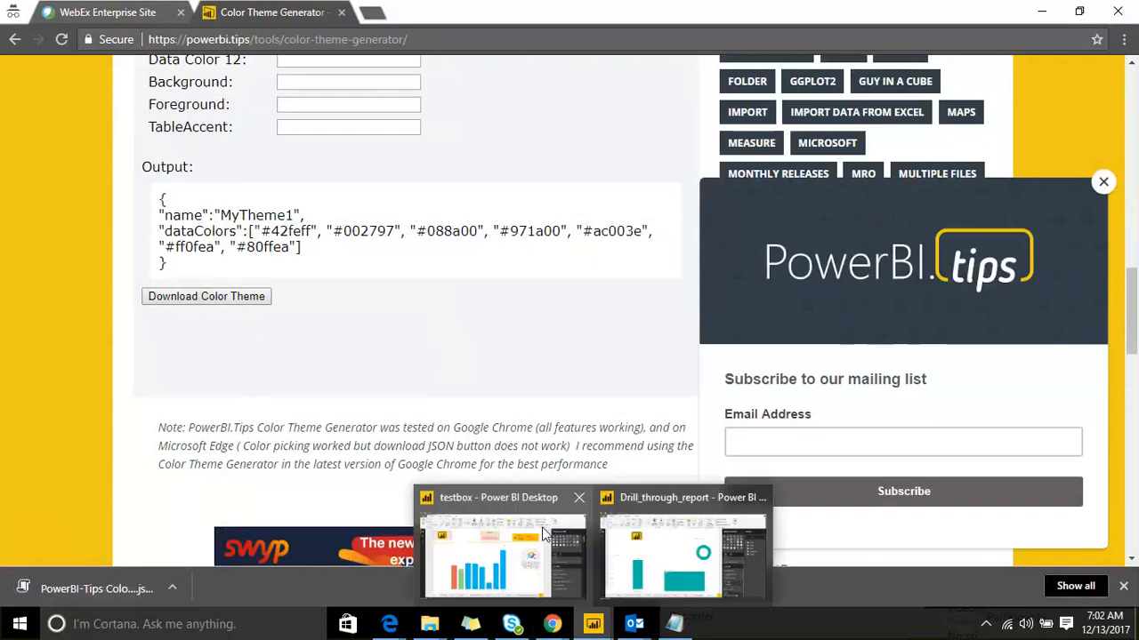
{"action": "left_click", "coordinate": [545, 534]}
{"action": "left_click", "coordinate": [689, 82]}
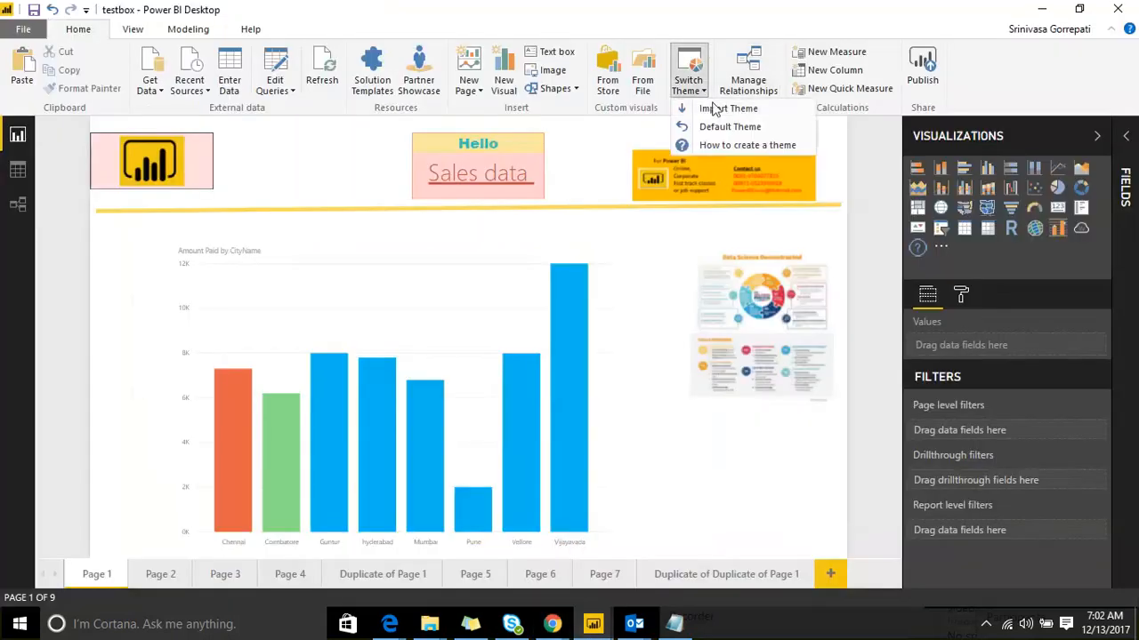
{"action": "left_click", "coordinate": [725, 108]}
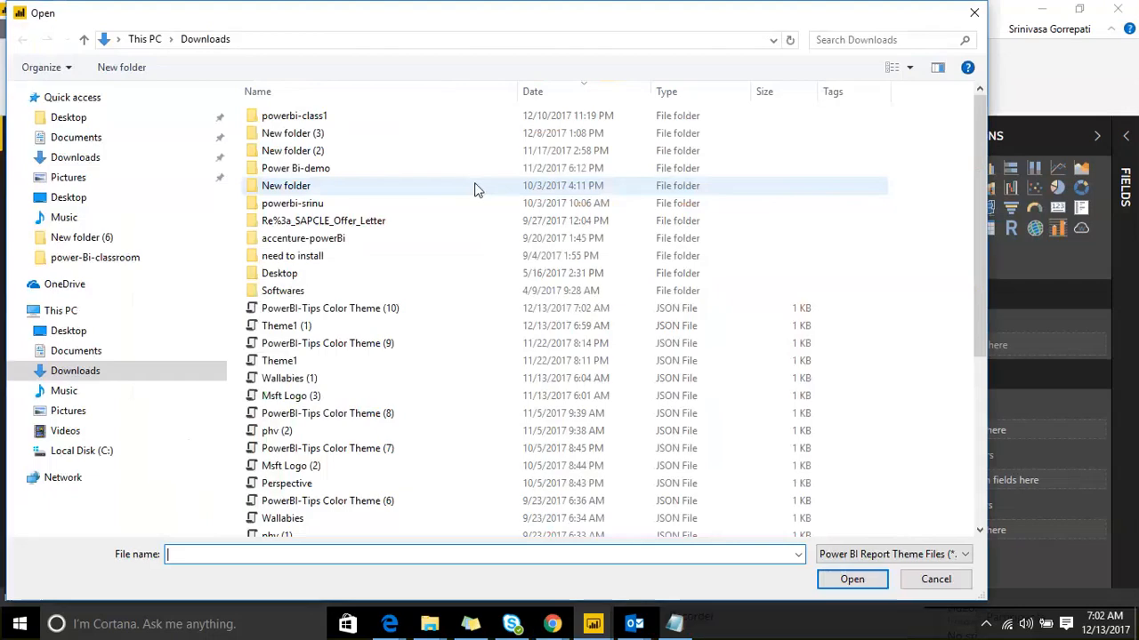
{"action": "left_click", "coordinate": [343, 318]}
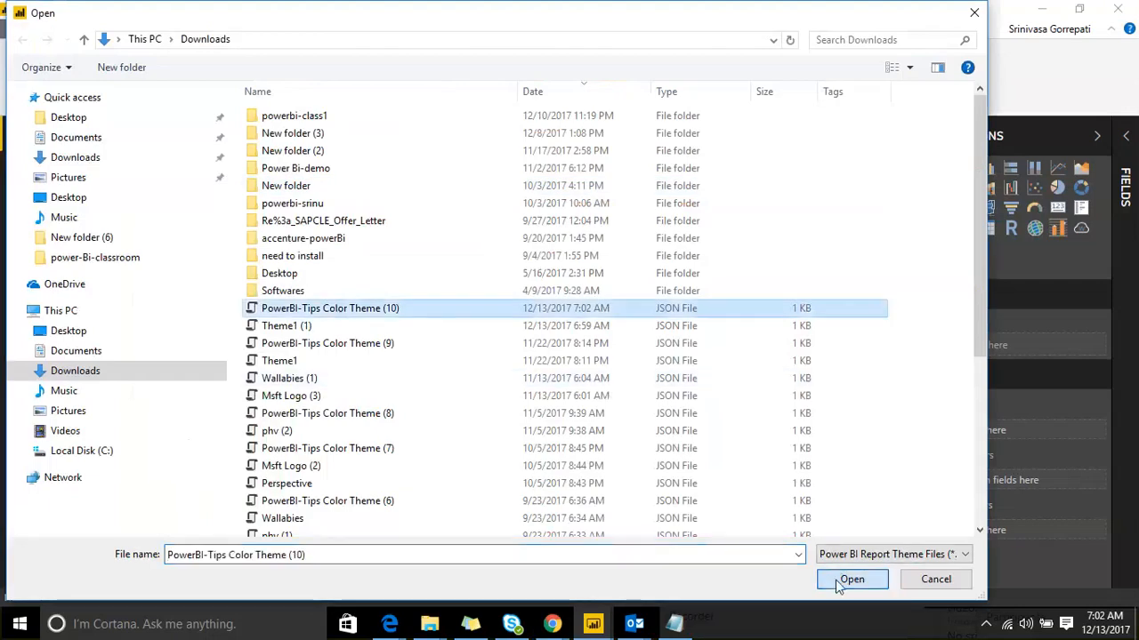
{"action": "left_click", "coordinate": [849, 580]}
{"action": "left_click", "coordinate": [870, 340]}
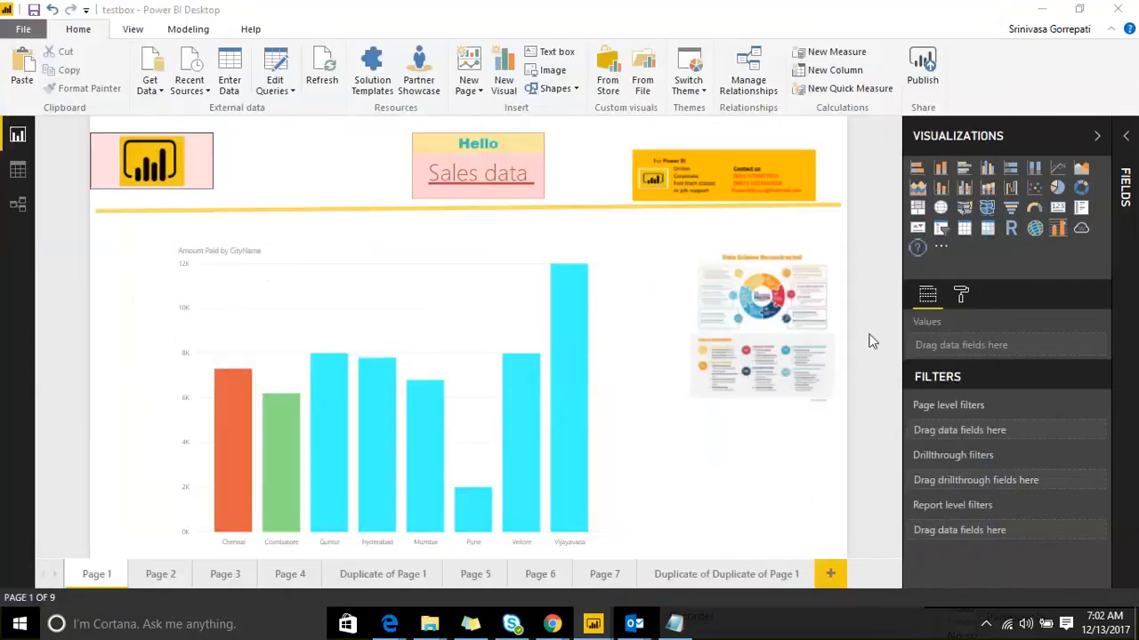
Step: Inspect the Amount Paid by CityName chart's per-city bar colours and default colour palette
{"action": "left_click", "coordinate": [479, 270]}
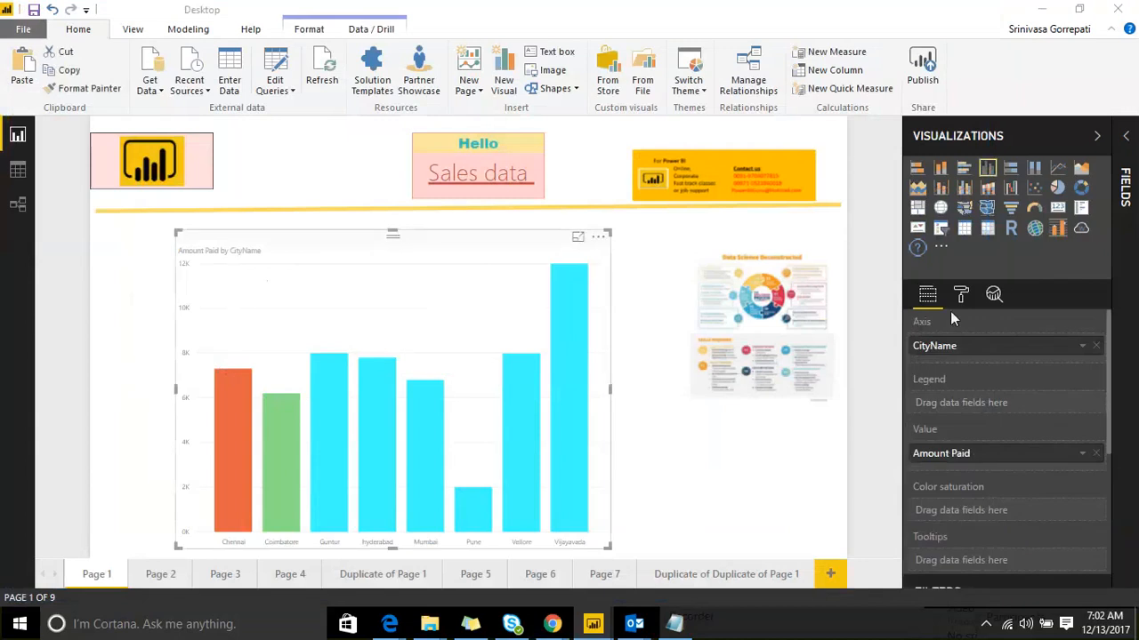
{"action": "left_click", "coordinate": [961, 295]}
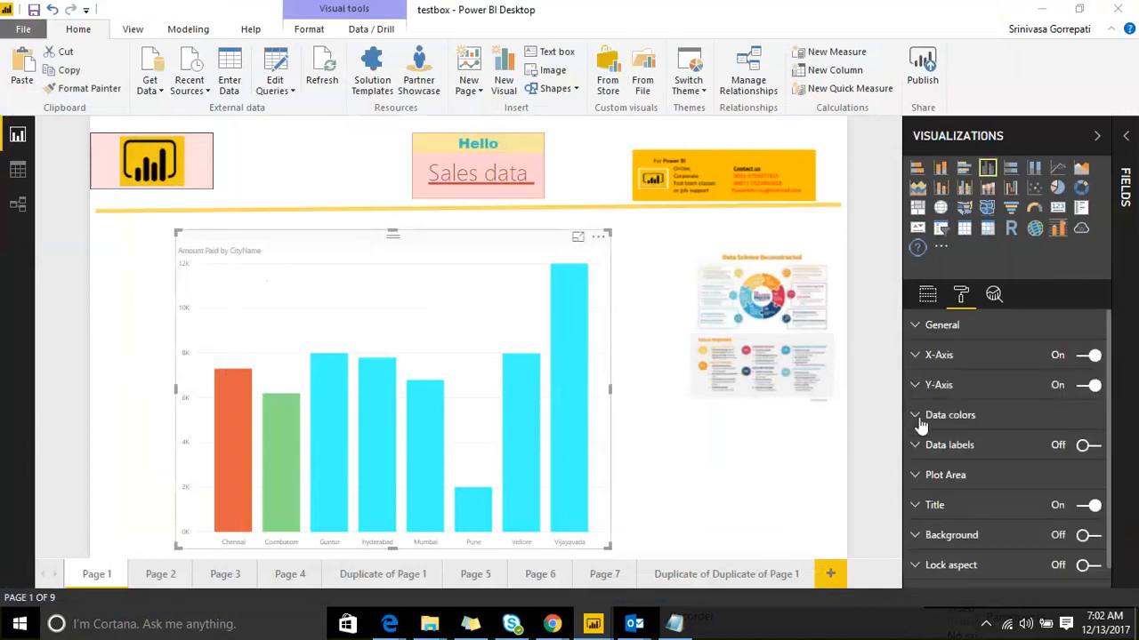
{"action": "left_click", "coordinate": [925, 415]}
{"action": "scroll", "coordinate": [1022, 481], "scroll_direction": "down", "scroll_amount": 2}
{"action": "left_click", "coordinate": [1083, 361]}
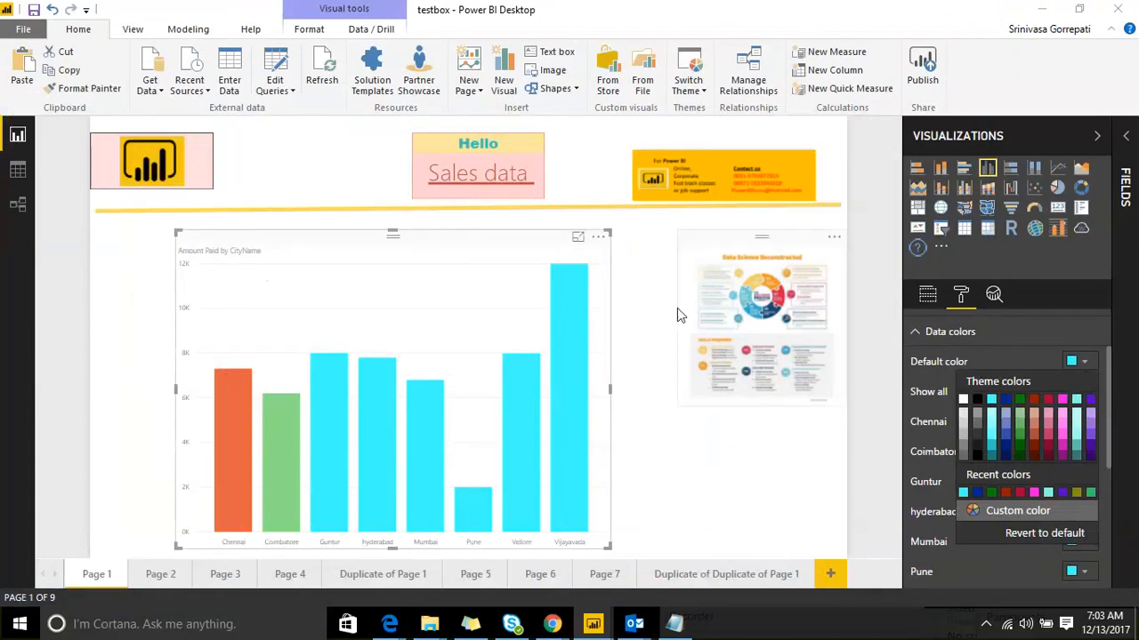
{"action": "left_click", "coordinate": [651, 258]}
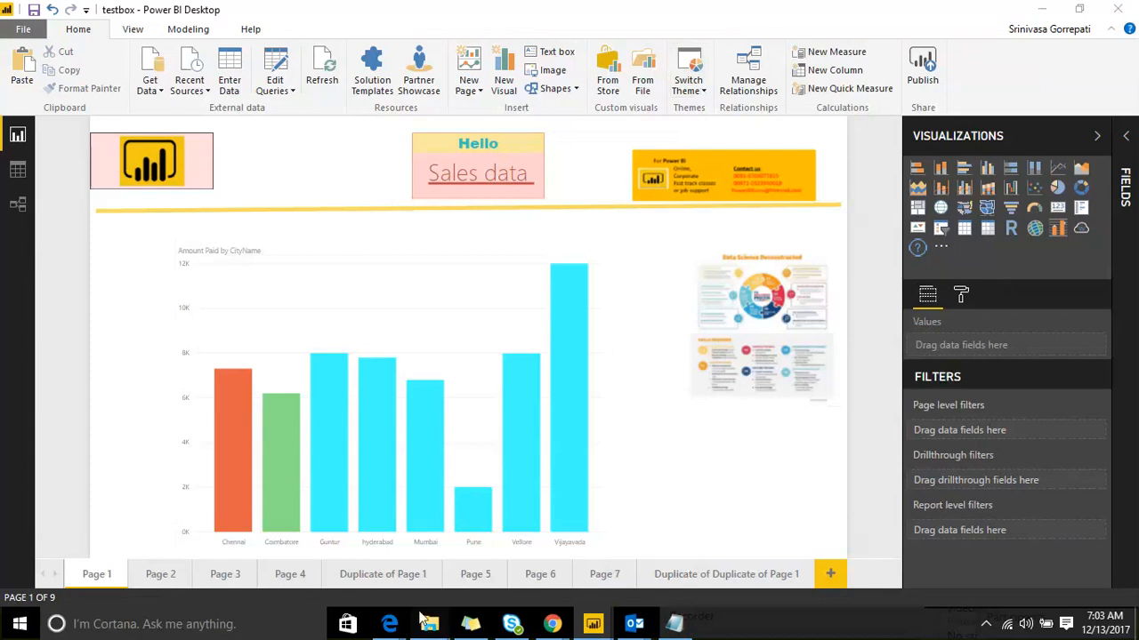
Step: In File Explorer's Downloads, sort by date and select the PowerBI-Tips Color Theme (10) file
{"action": "mouse_move", "coordinate": [427, 620]}
{"action": "left_click", "coordinate": [365, 534]}
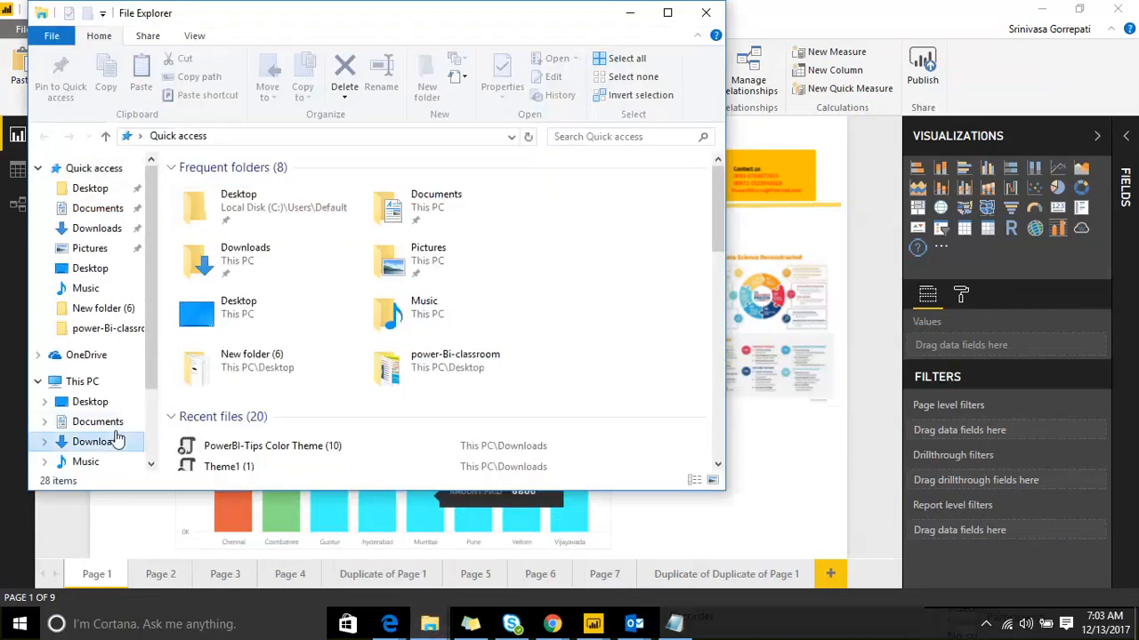
{"action": "left_click", "coordinate": [96, 441]}
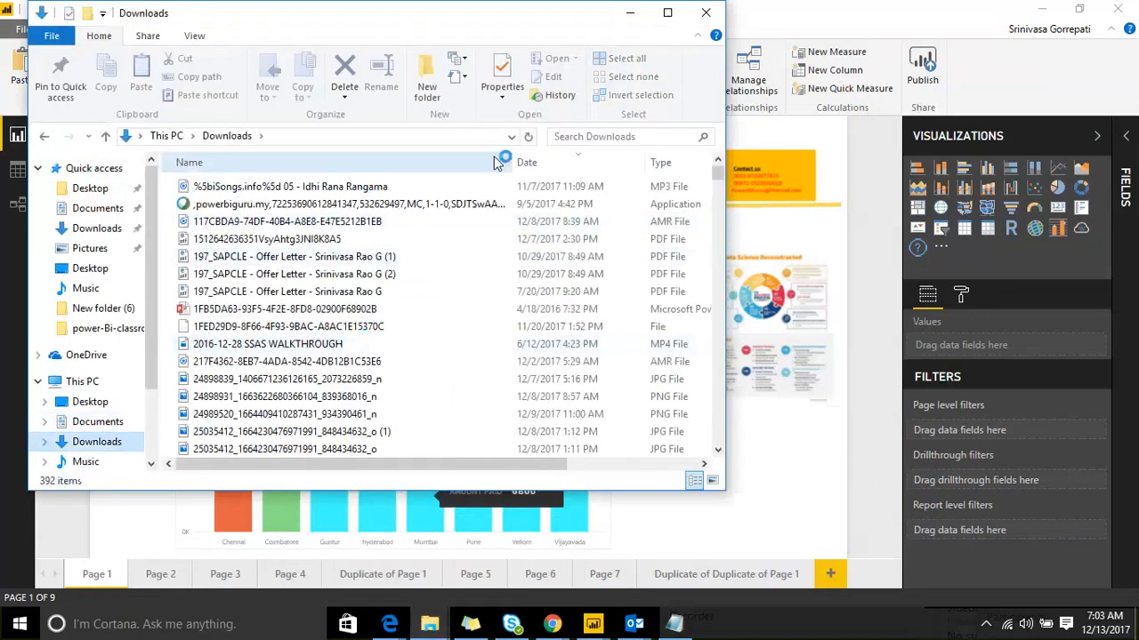
{"action": "left_click", "coordinate": [542, 160]}
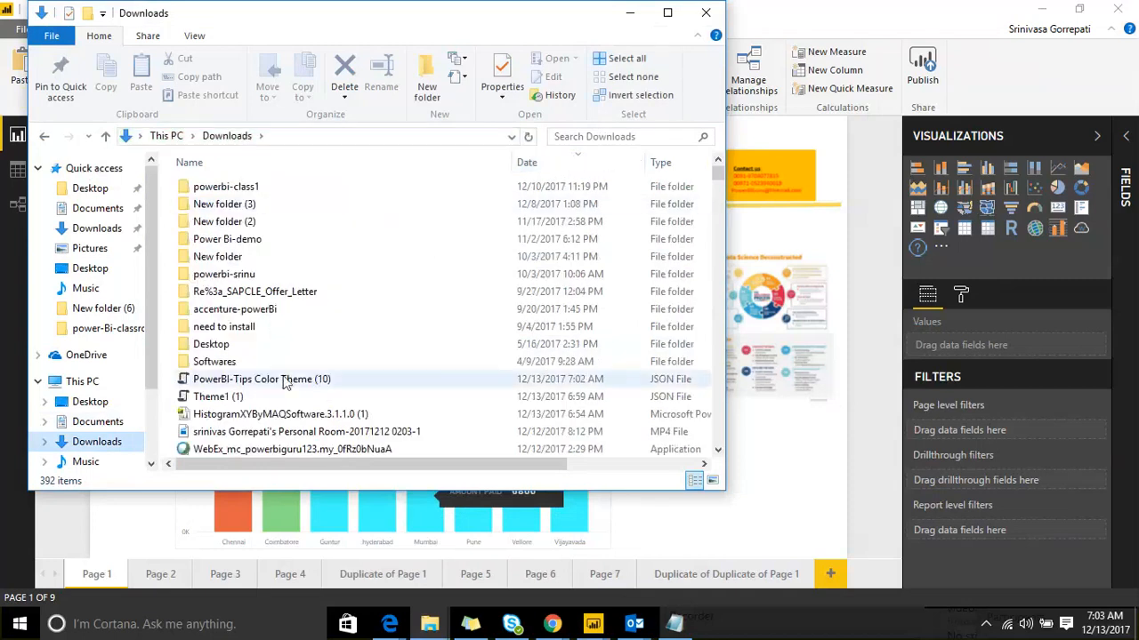
{"action": "left_click", "coordinate": [286, 381]}
{"action": "double_click", "coordinate": [286, 379]}
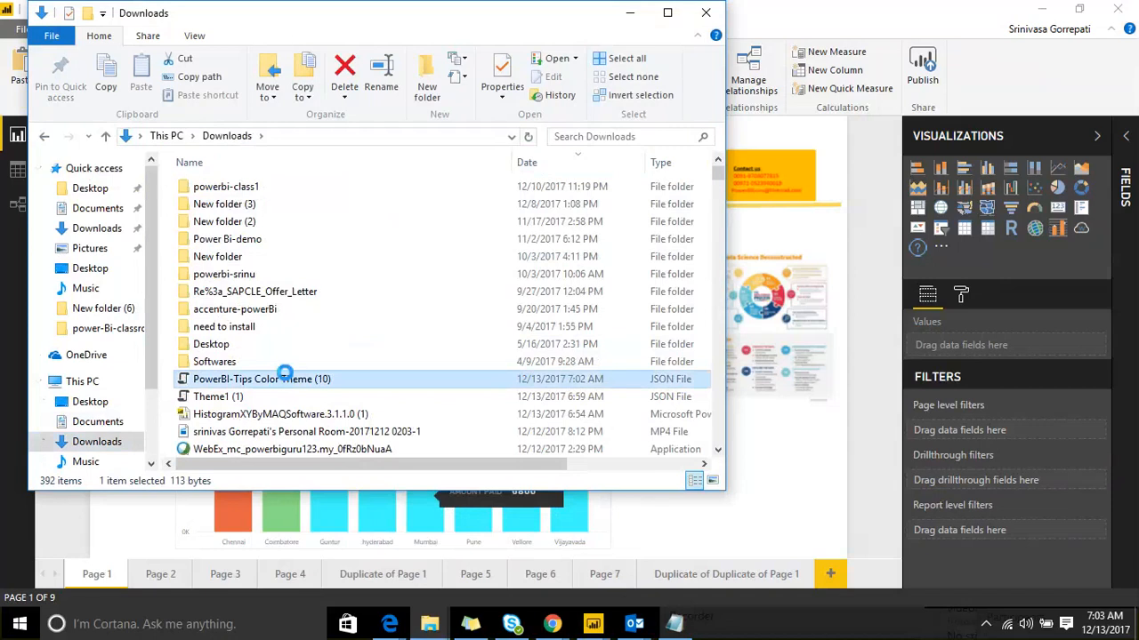
Step: Open the theme JSON file with Notepad through Open with > Choose another app
{"action": "right_click", "coordinate": [286, 375]}
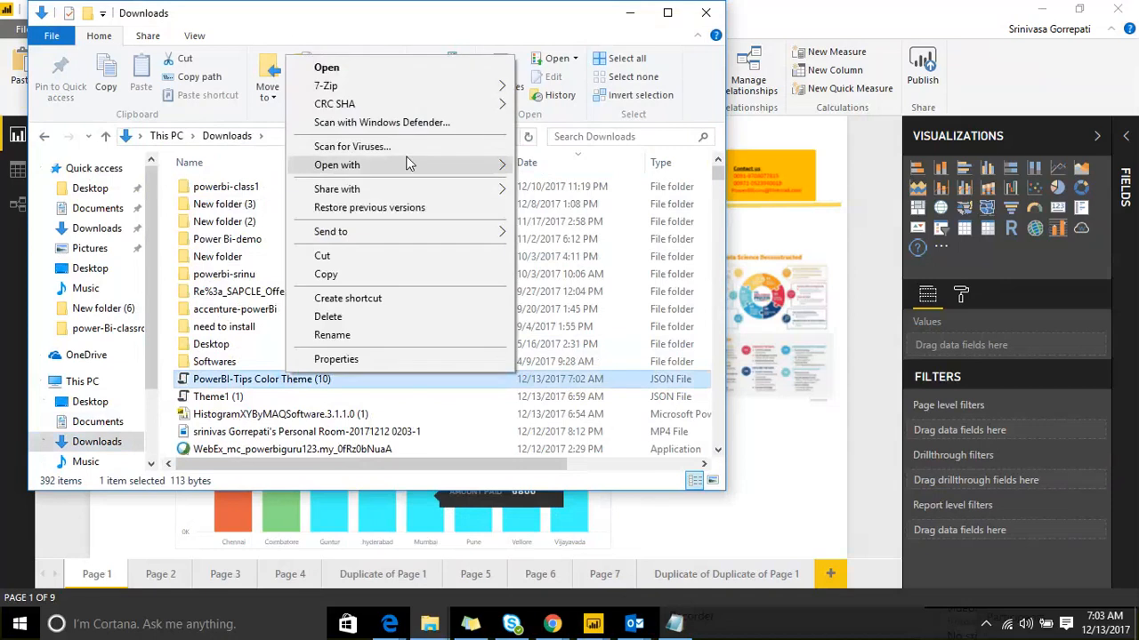
{"action": "mouse_move", "coordinate": [499, 160]}
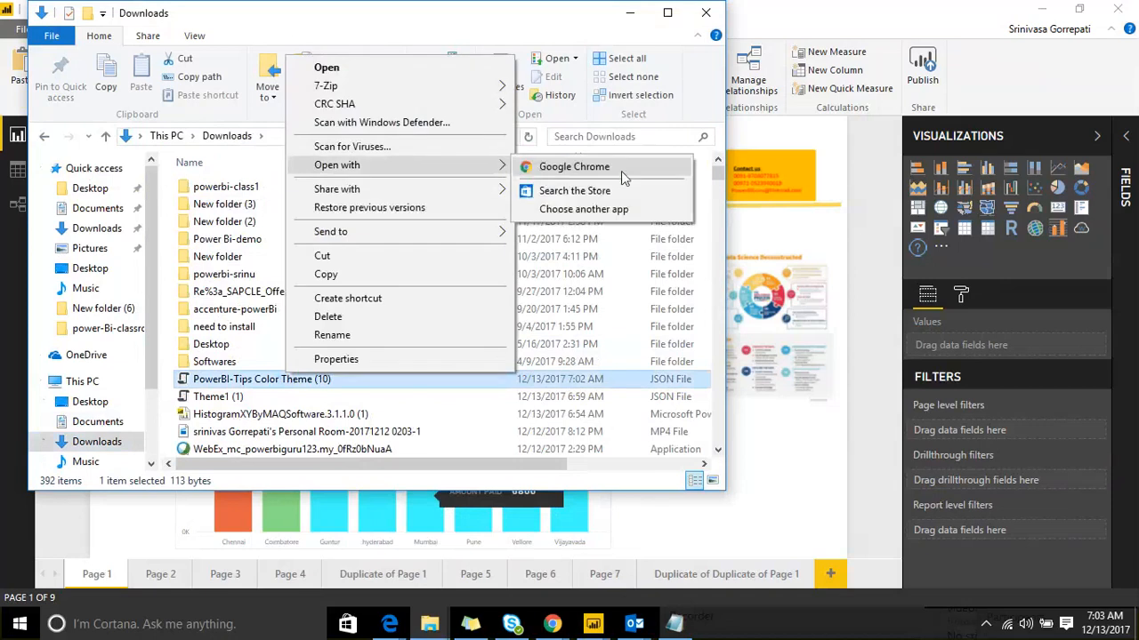
{"action": "left_click", "coordinate": [637, 213]}
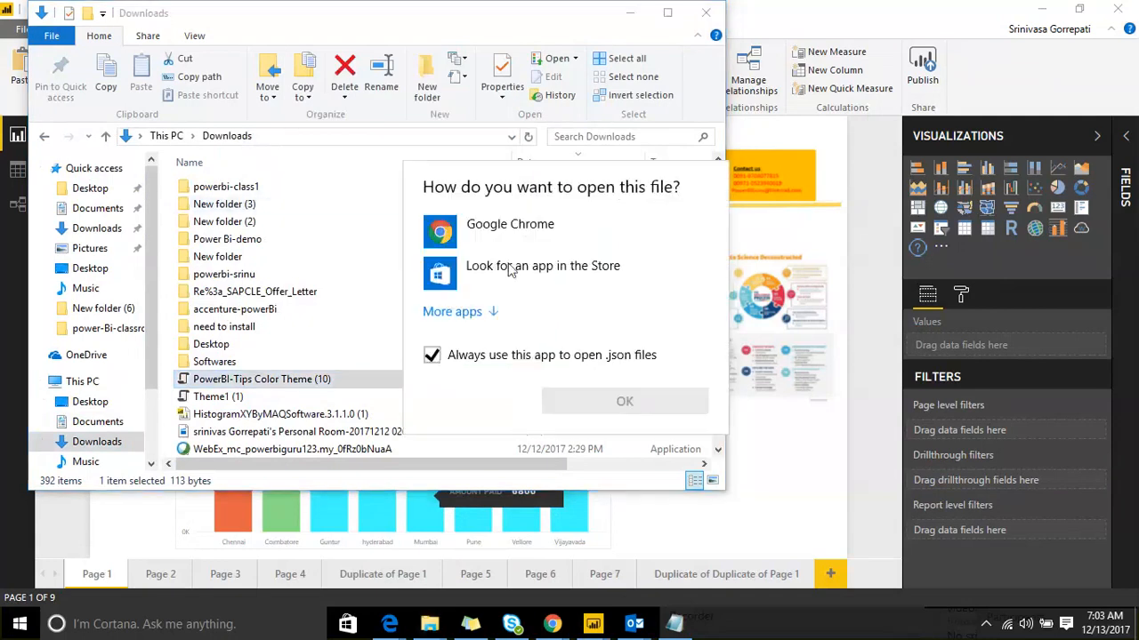
{"action": "left_click", "coordinate": [458, 311]}
{"action": "scroll", "coordinate": [534, 383], "scroll_direction": "down", "scroll_amount": 1}
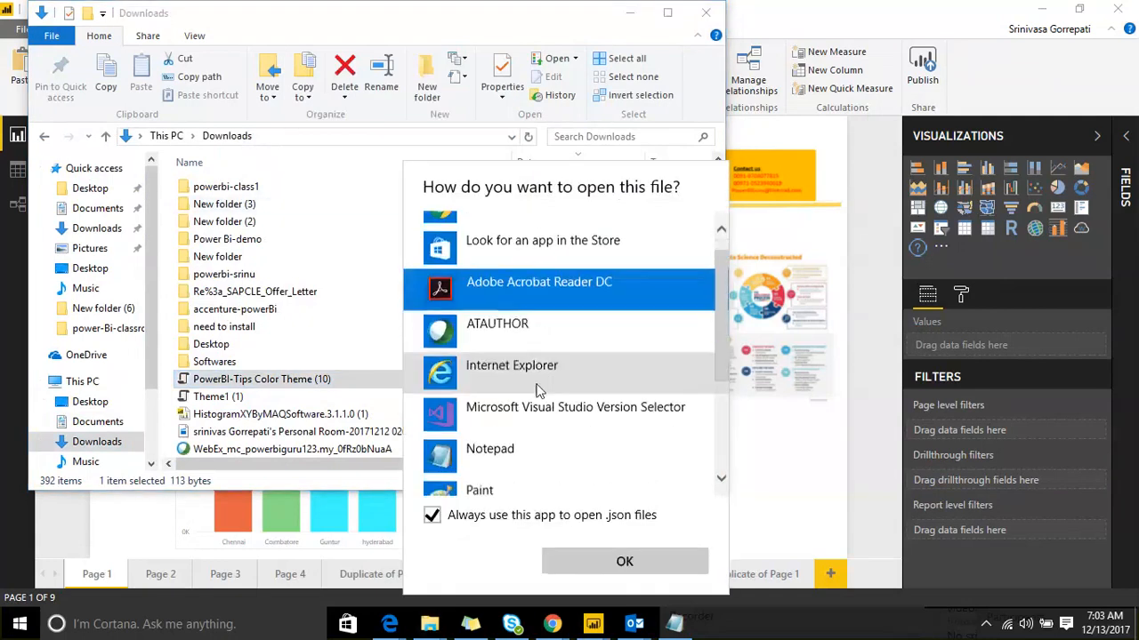
{"action": "left_click", "coordinate": [534, 436]}
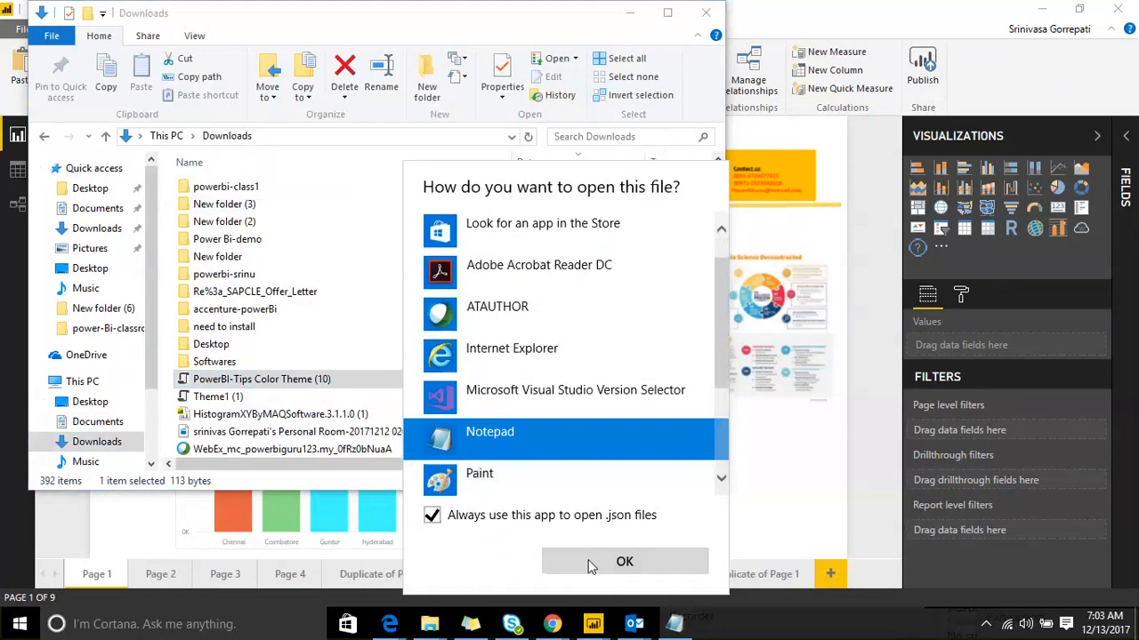
{"action": "left_click", "coordinate": [623, 561]}
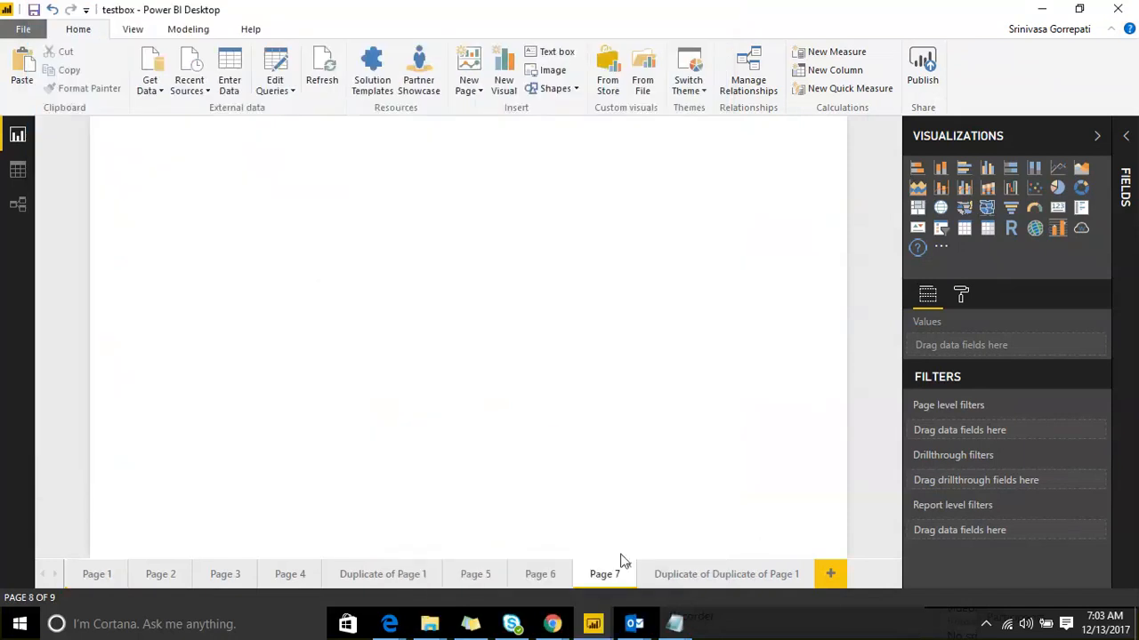
Step: Highlight the colour code 971a00 in Notepad, then minimise the Notepad window
{"action": "mouse_move", "coordinate": [674, 623]}
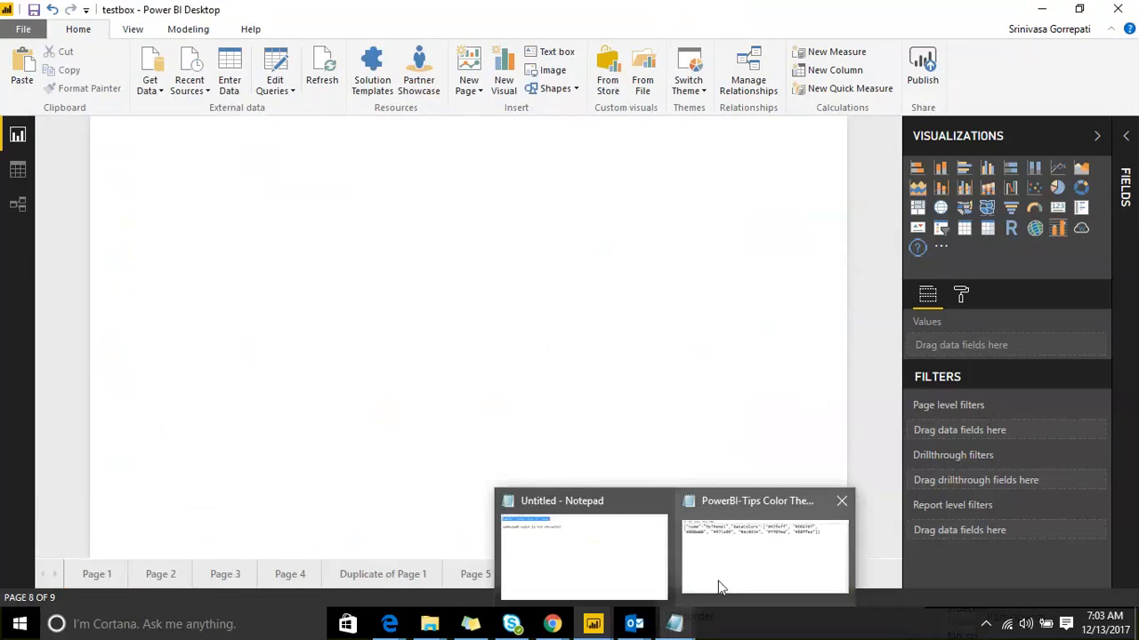
{"action": "left_click", "coordinate": [727, 544]}
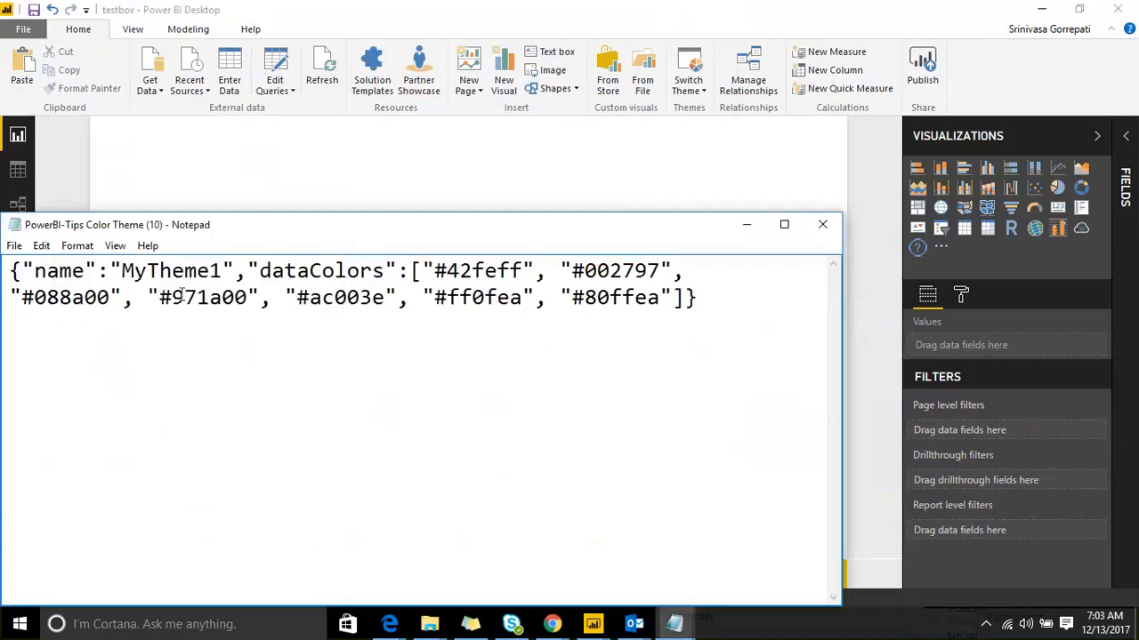
{"action": "left_click_drag", "start_coordinate": [173, 297], "coordinate": [373, 301]}
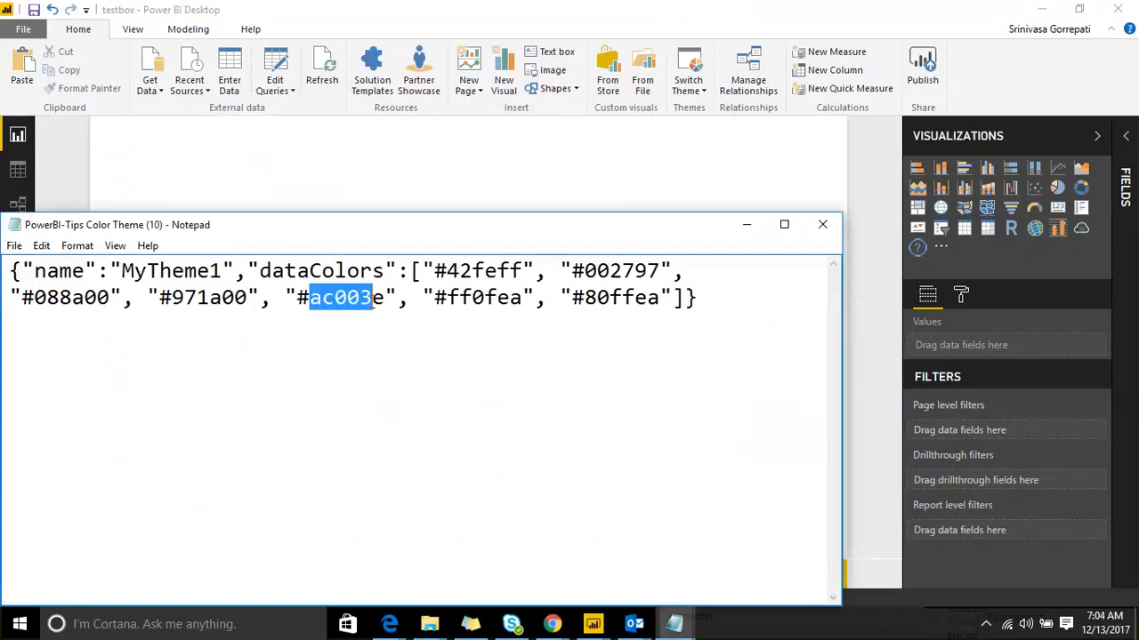
{"action": "left_click", "coordinate": [746, 226]}
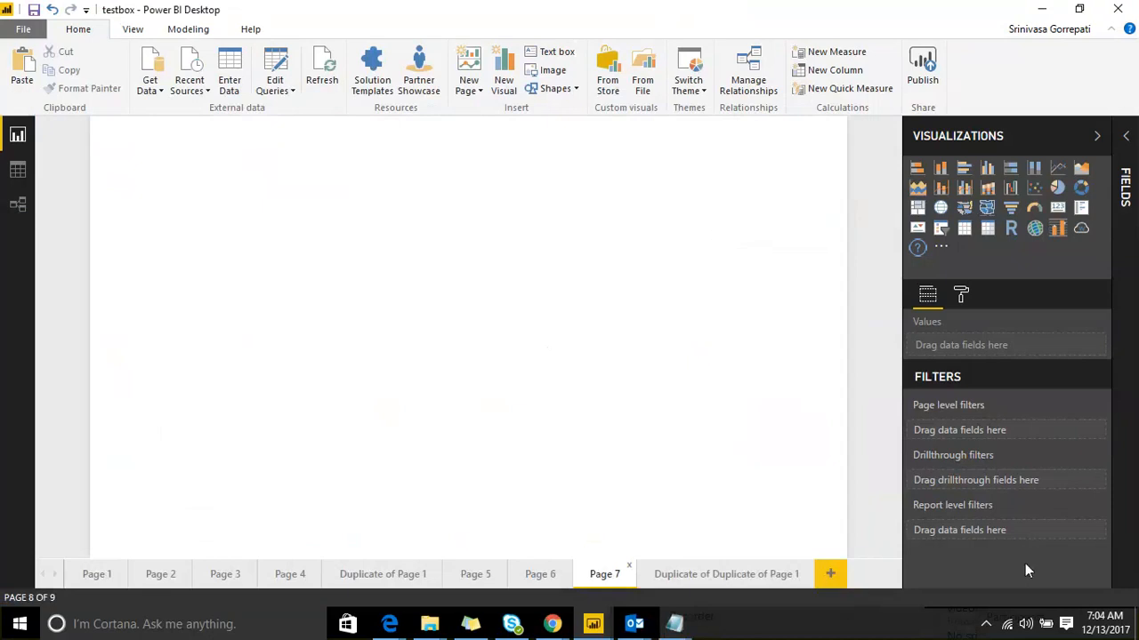
{"action": "left_click", "coordinate": [719, 32]}
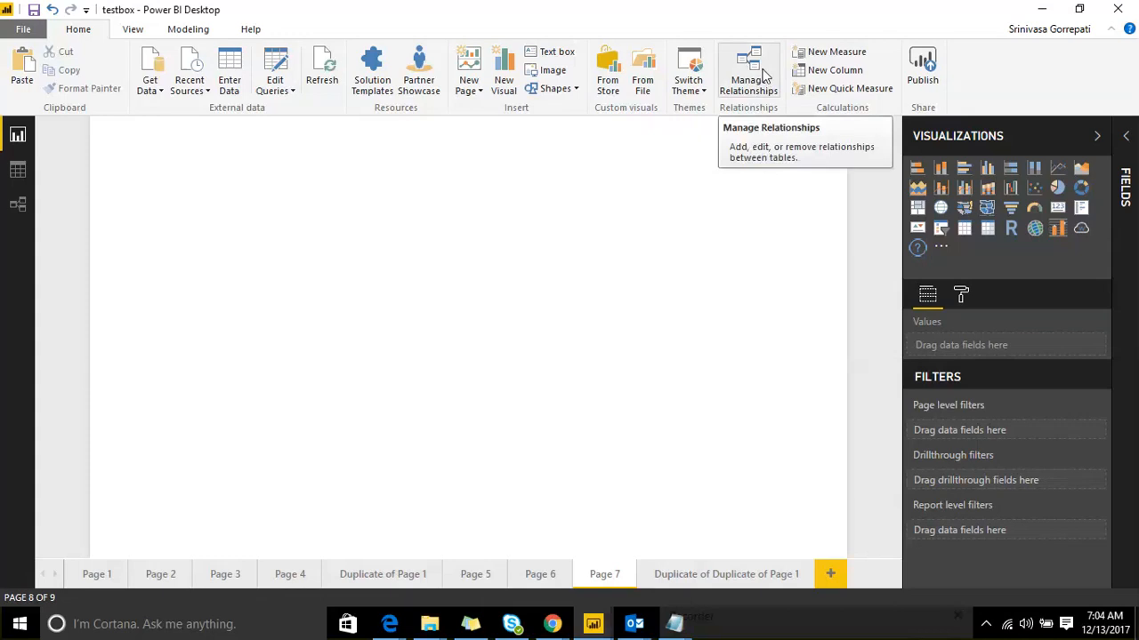
Step: Browse the View, Modeling and Help ribbon tabs, and switch to Data view and back to Report view
{"action": "left_click", "coordinate": [128, 32]}
{"action": "left_click", "coordinate": [177, 31]}
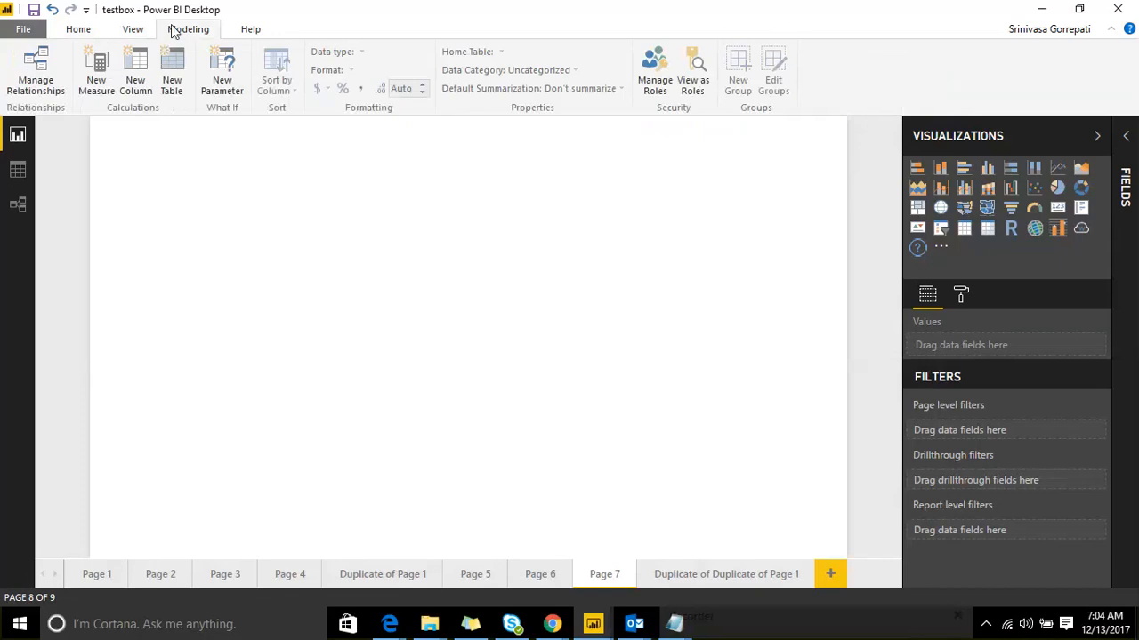
{"action": "left_click", "coordinate": [250, 31]}
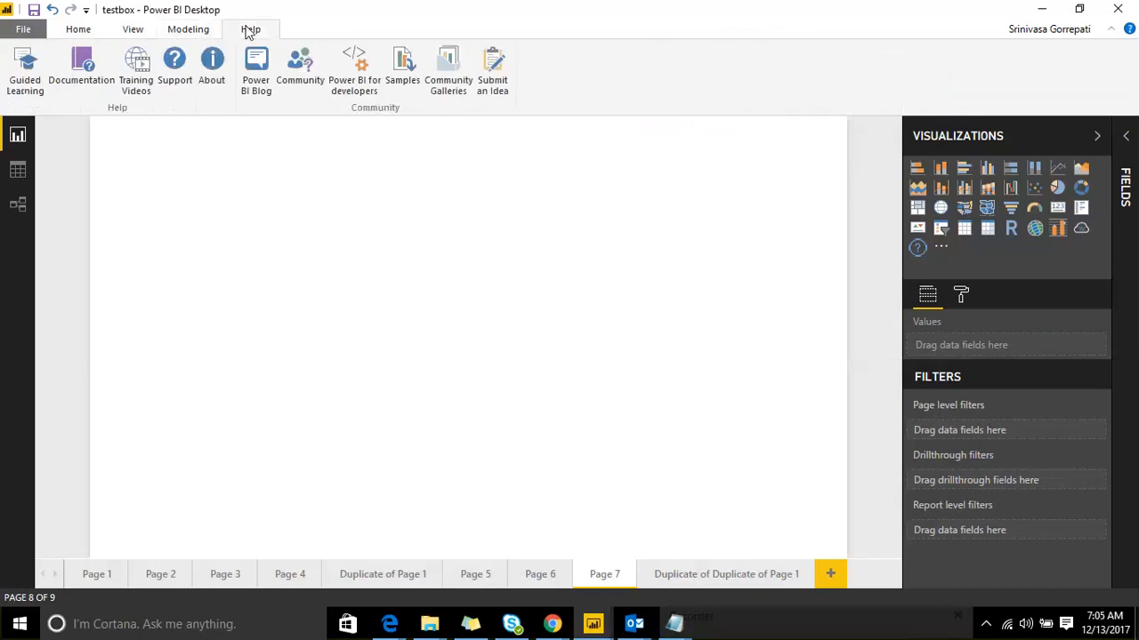
{"action": "left_click", "coordinate": [189, 32]}
{"action": "left_click", "coordinate": [17, 170]}
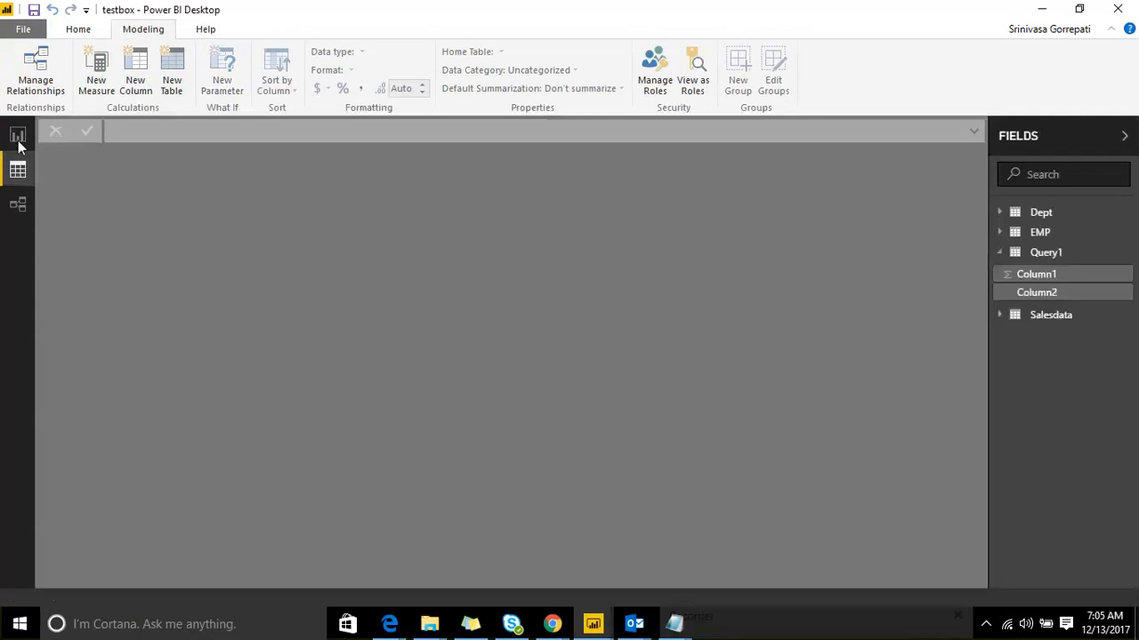
{"action": "left_click", "coordinate": [17, 136]}
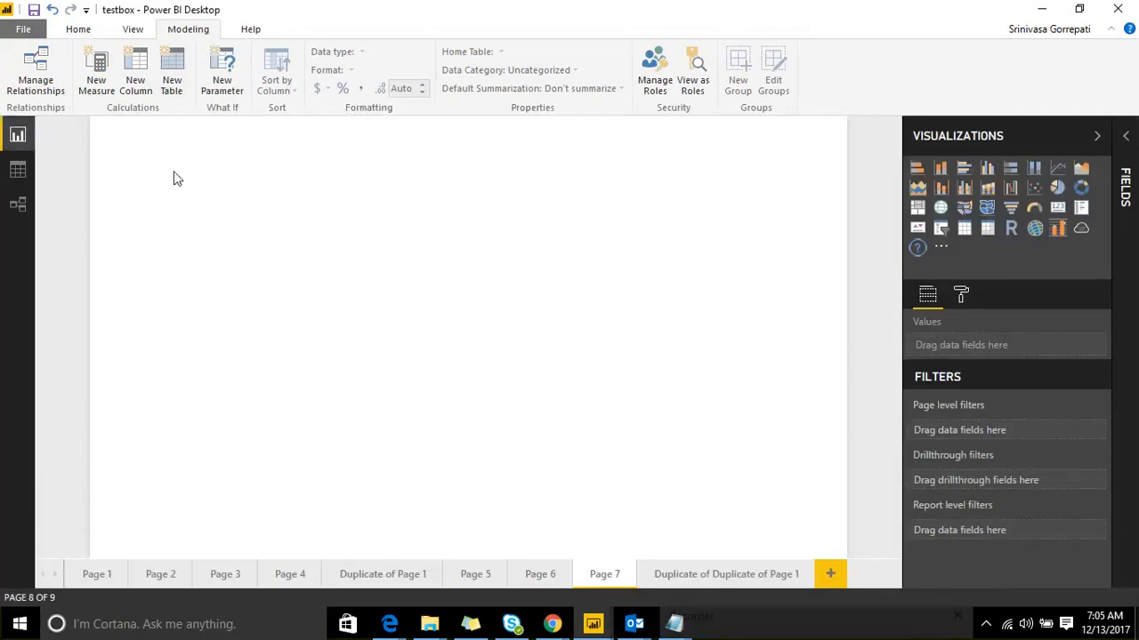
Step: Select the Amount Paid by CityName chart on Page 1 and browse its ribbon tabs through Arrange
{"action": "left_click", "coordinate": [98, 575]}
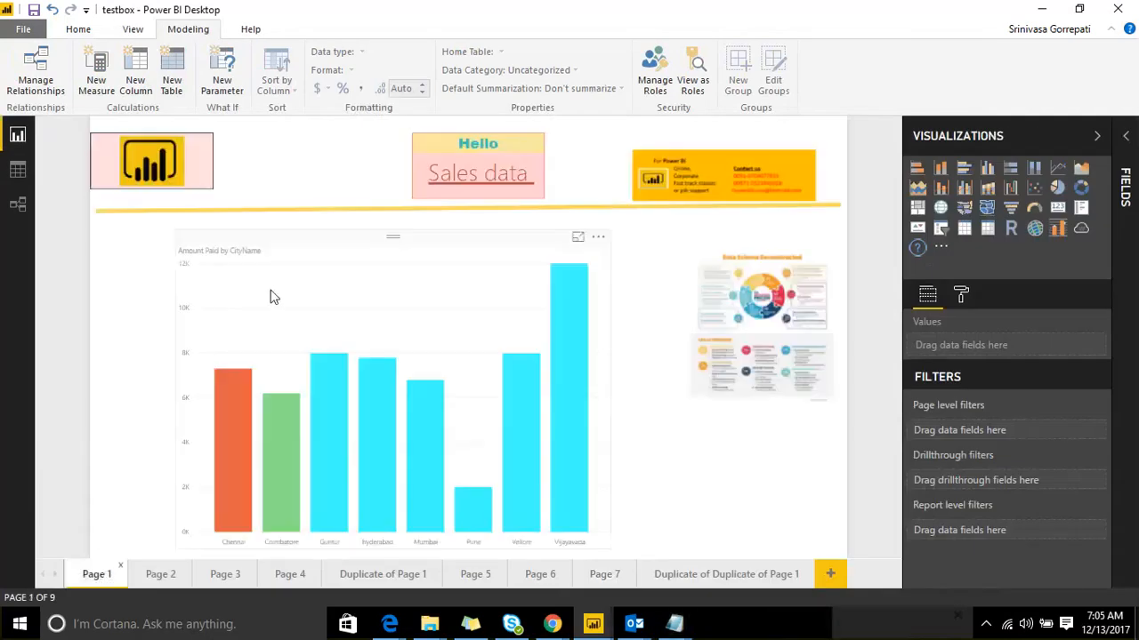
{"action": "left_click", "coordinate": [272, 298]}
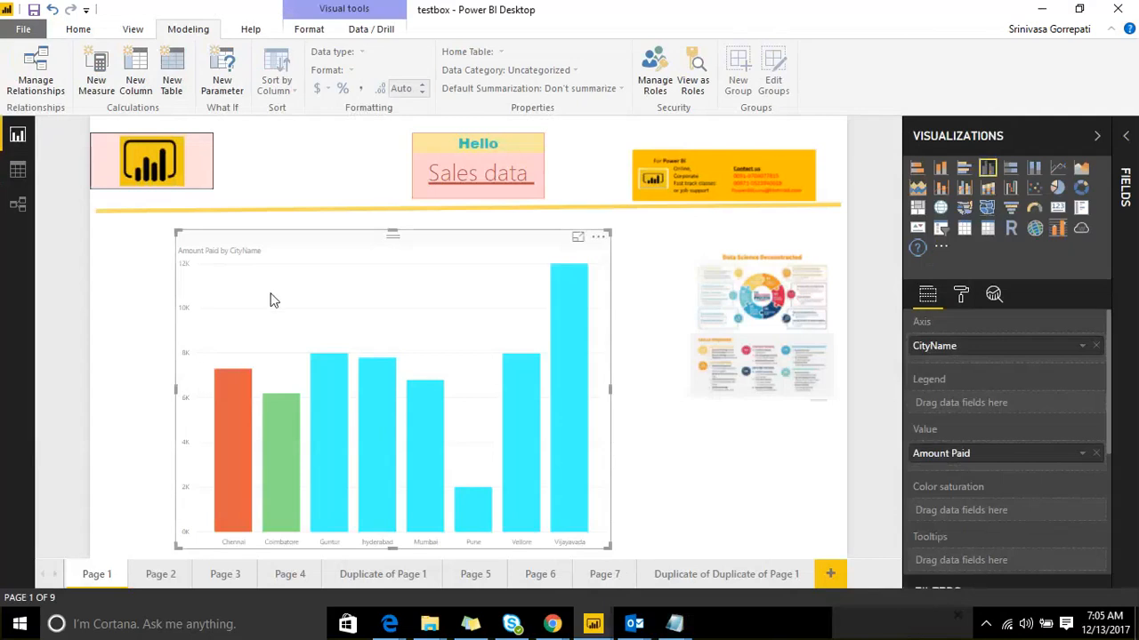
{"action": "left_click", "coordinate": [354, 29]}
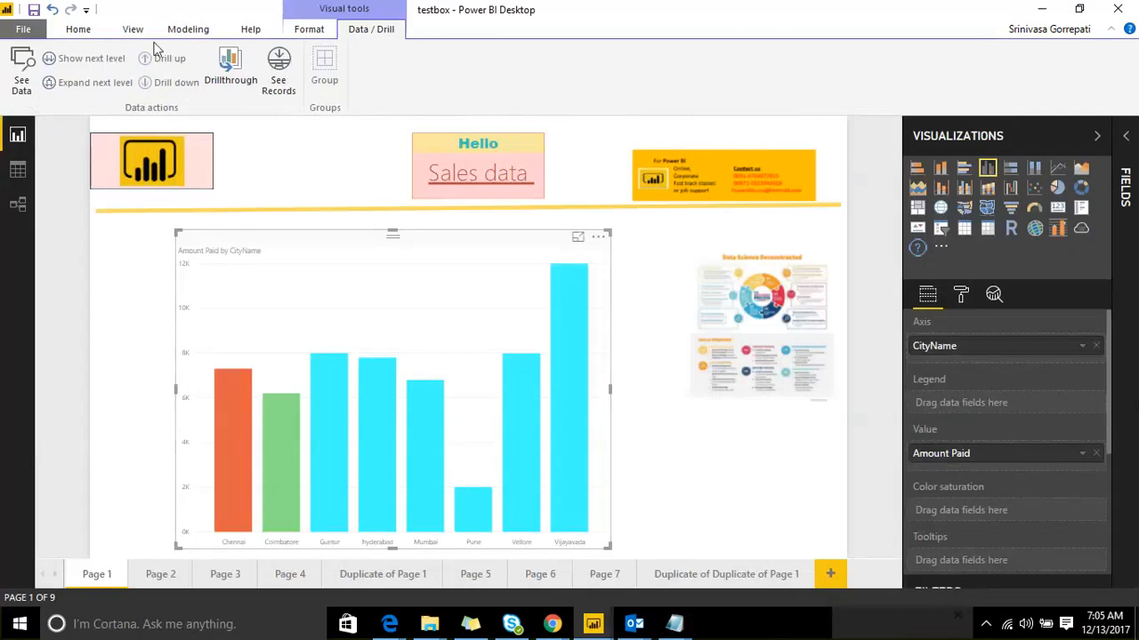
{"action": "left_click", "coordinate": [73, 30]}
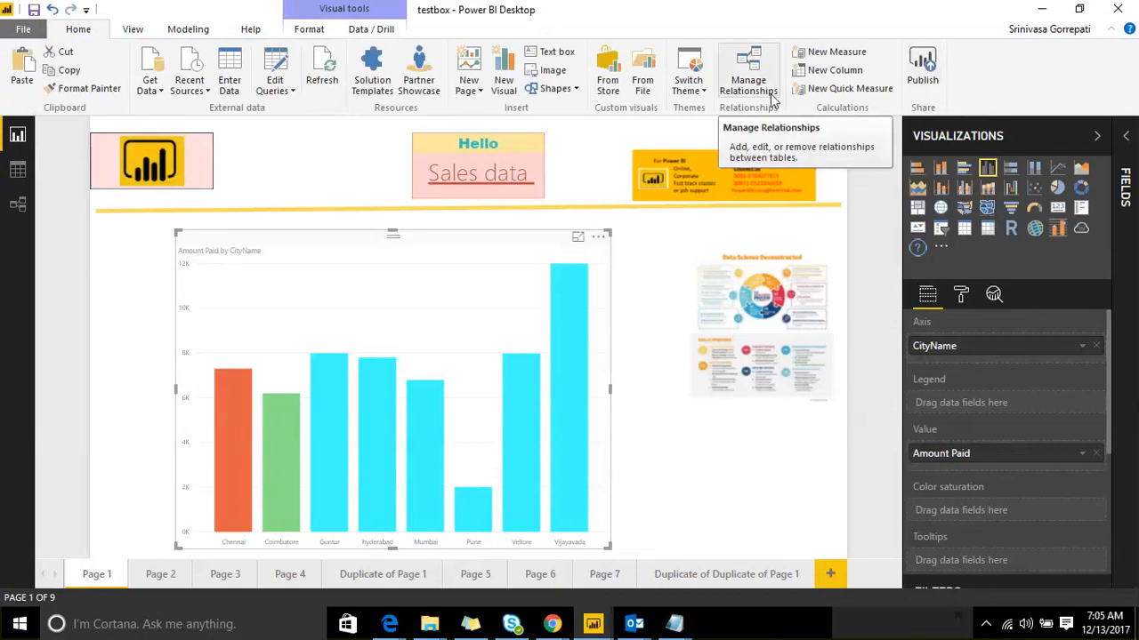
{"action": "left_click", "coordinate": [129, 30]}
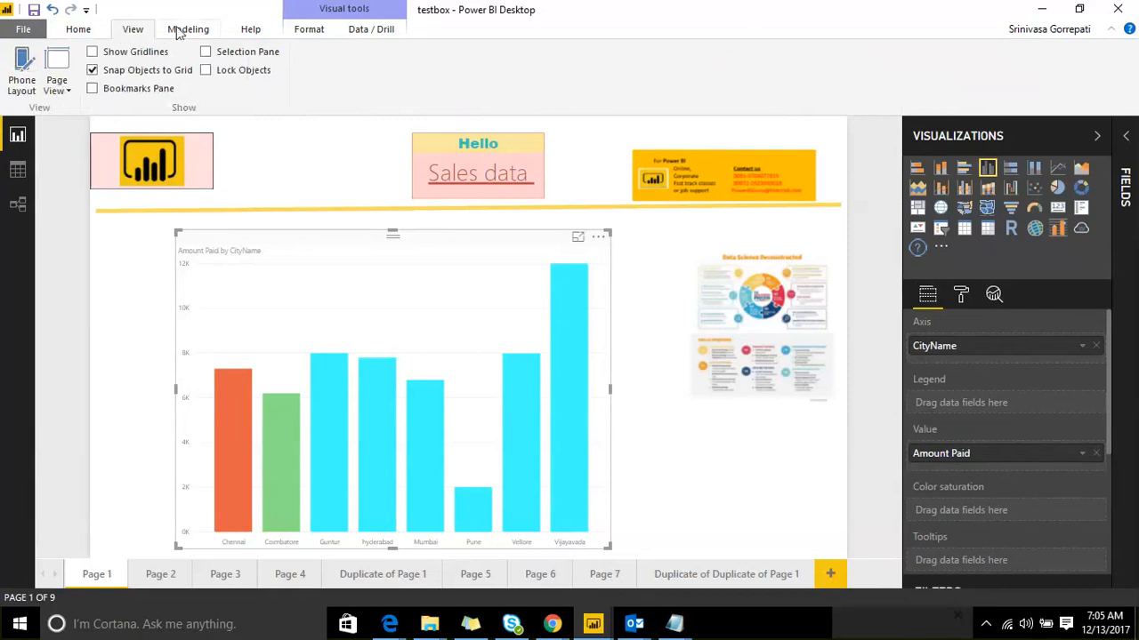
{"action": "left_click", "coordinate": [179, 31]}
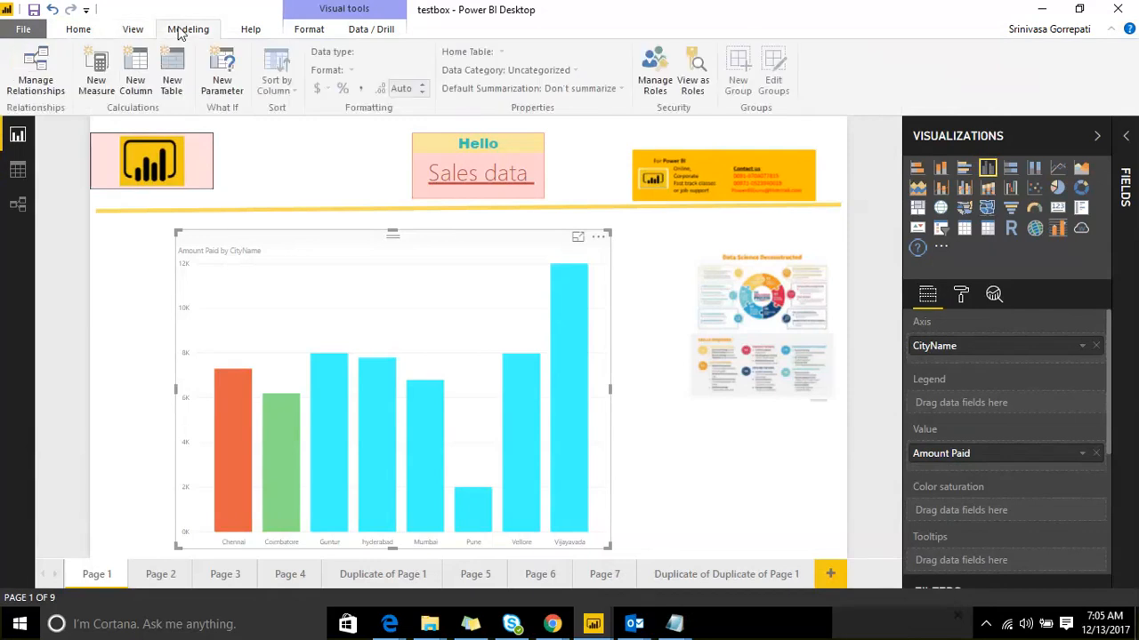
{"action": "left_click", "coordinate": [250, 31]}
{"action": "left_click", "coordinate": [312, 29]}
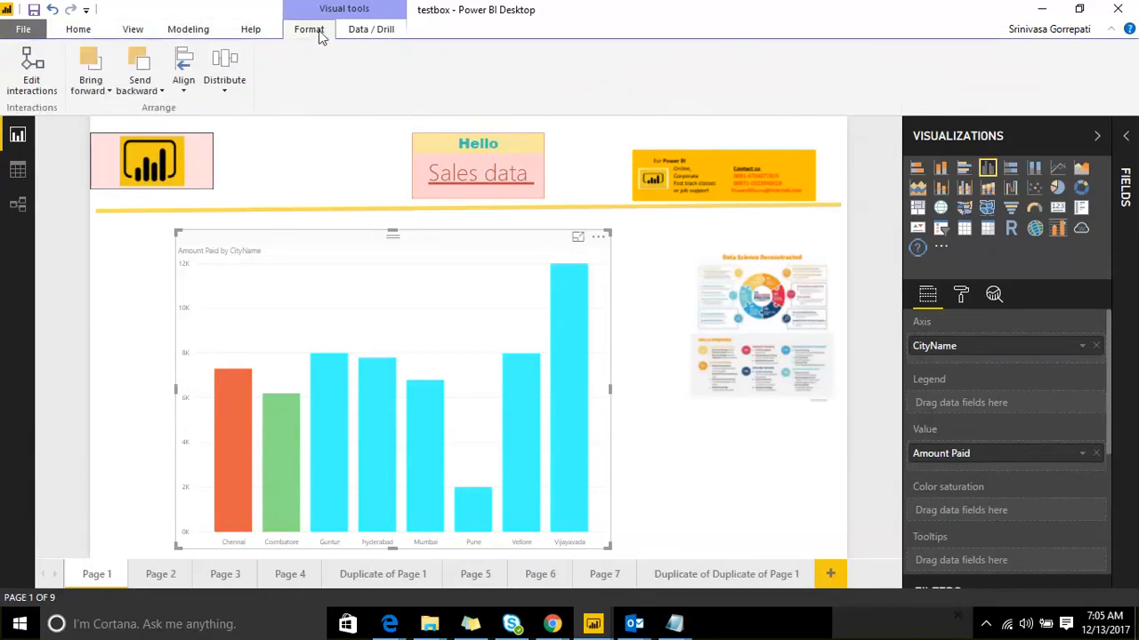
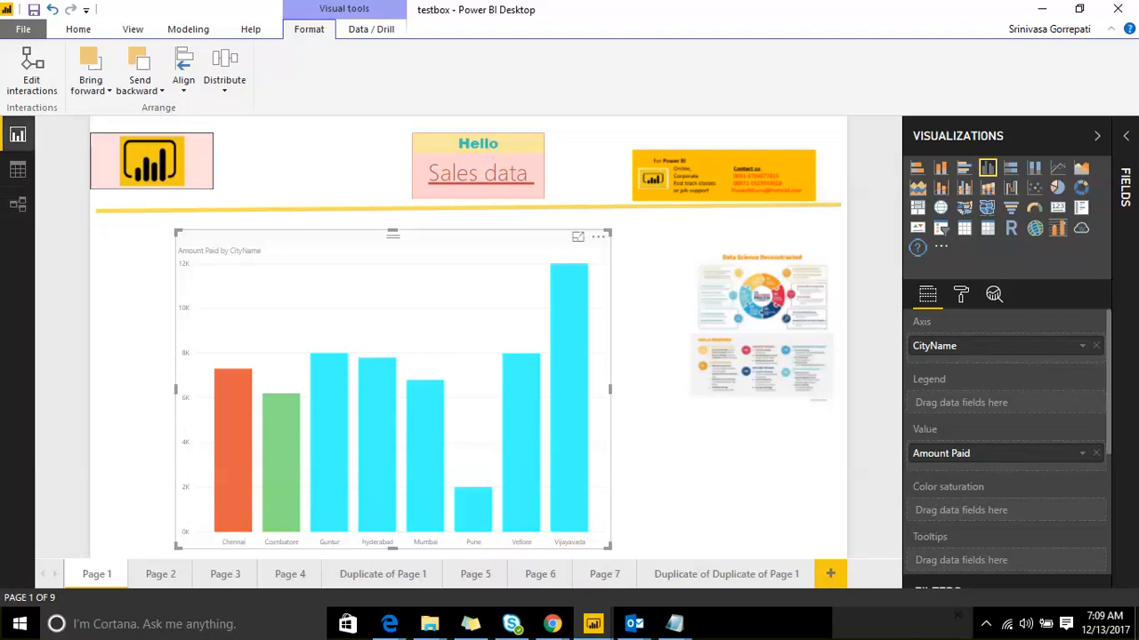
{"action": "left_click", "coordinate": [823, 28]}
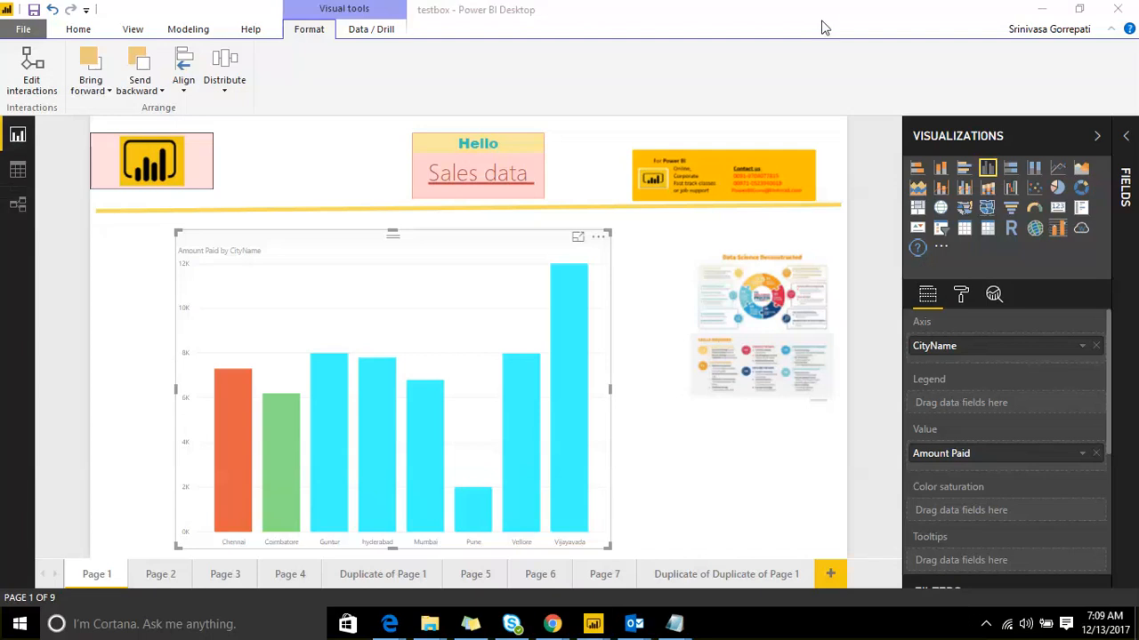